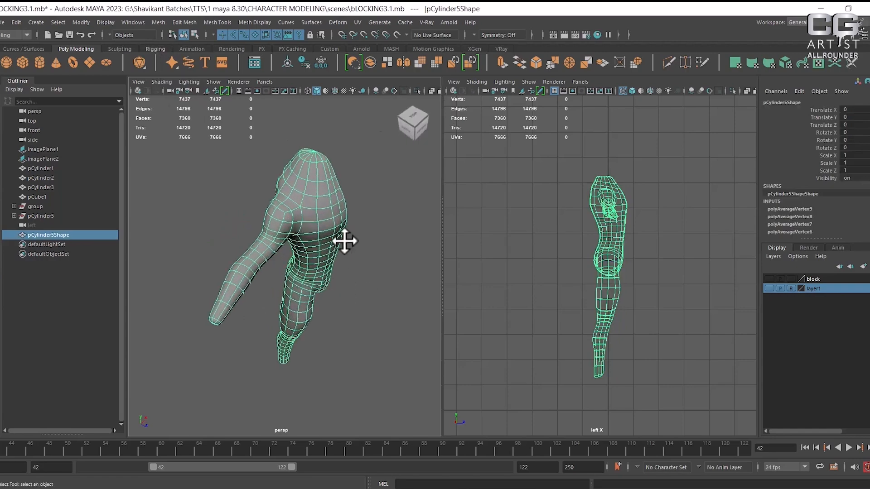
- Turn off the smooth preview on the half-body mesh and deselect it
scroll(340, 266, up, 3)
alt+drag(340, 265, 343, 233)
key(1)
click(370, 224)
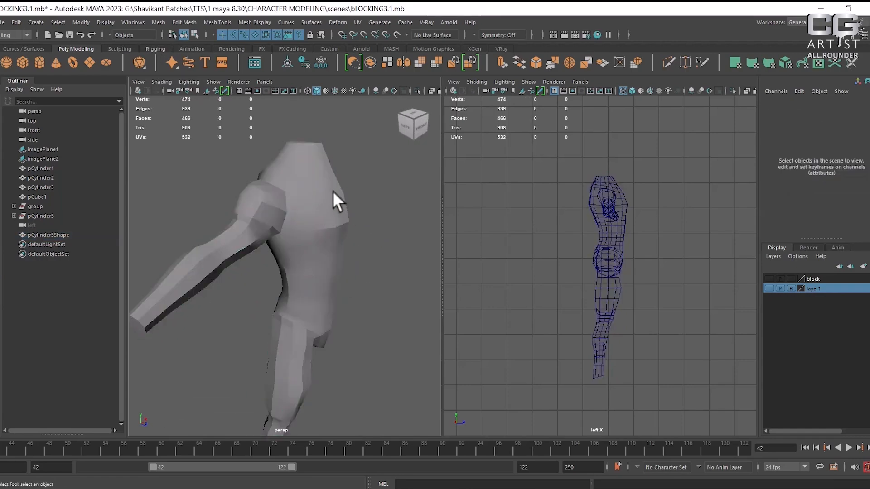
- Switch the half-body mesh to edge selection and select an edge on the upper chest
click(333, 191)
alt+drag(332, 191, 332, 235)
scroll(333, 233, up, 3)
right_drag(349, 198, 350, 98)
alt+drag(350, 98, 357, 241)
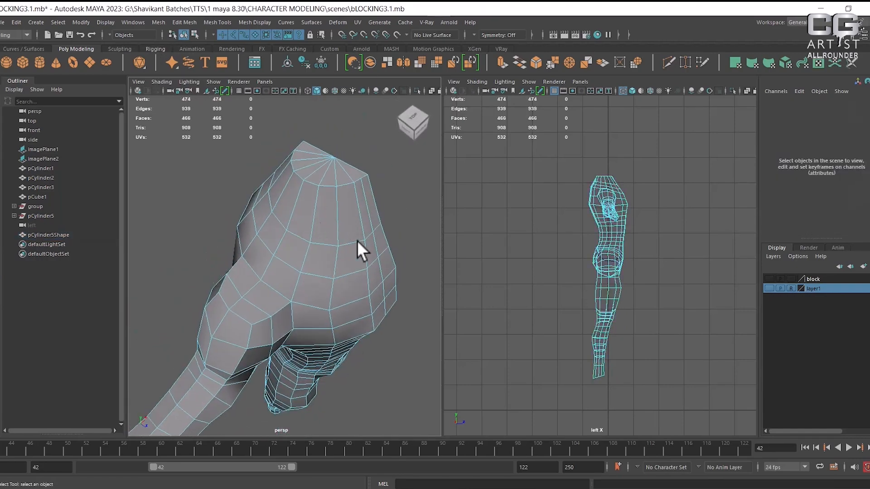
click(382, 233)
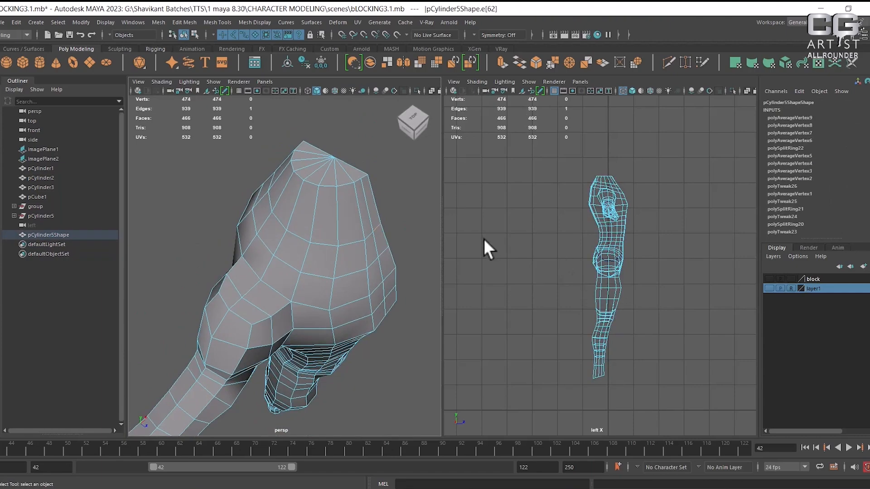
- In the side view, reposition the two rows of front upper-chest vertices below the neck to refine the chest profile
scroll(624, 230, up, 2)
scroll(655, 326, up, 3)
scroll(612, 291, up, 2)
right_click(655, 189)
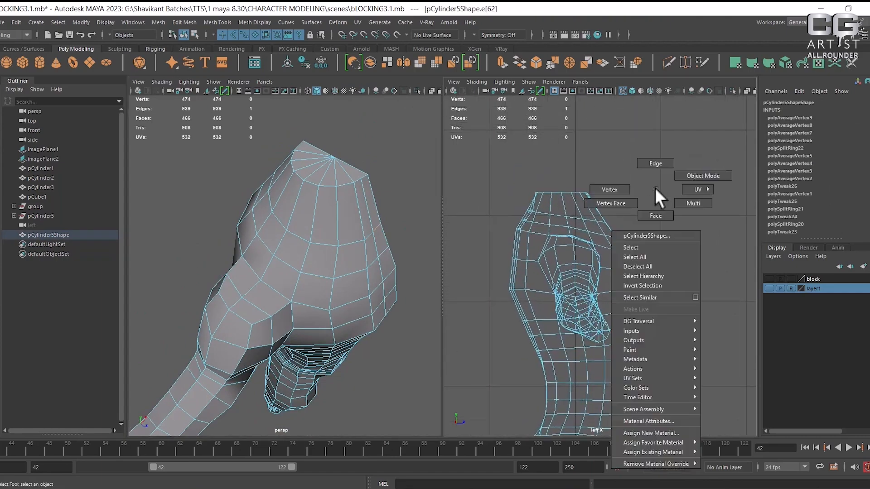
right_drag(656, 189, 610, 189)
alt+right_drag(594, 200, 645, 181)
drag(645, 161, 581, 197)
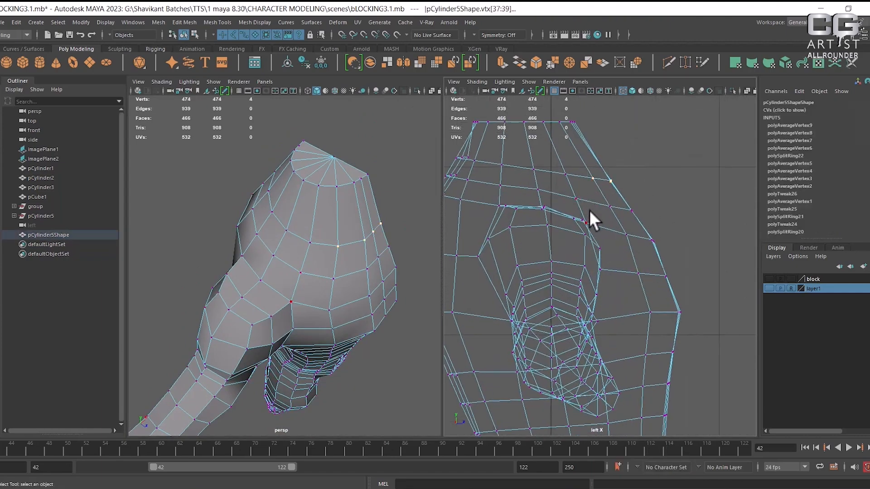
key(w)
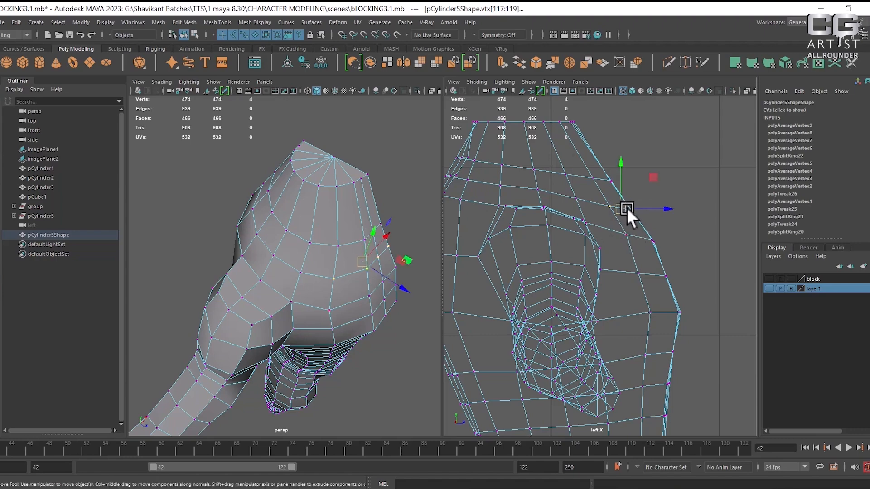
drag(626, 206, 618, 216)
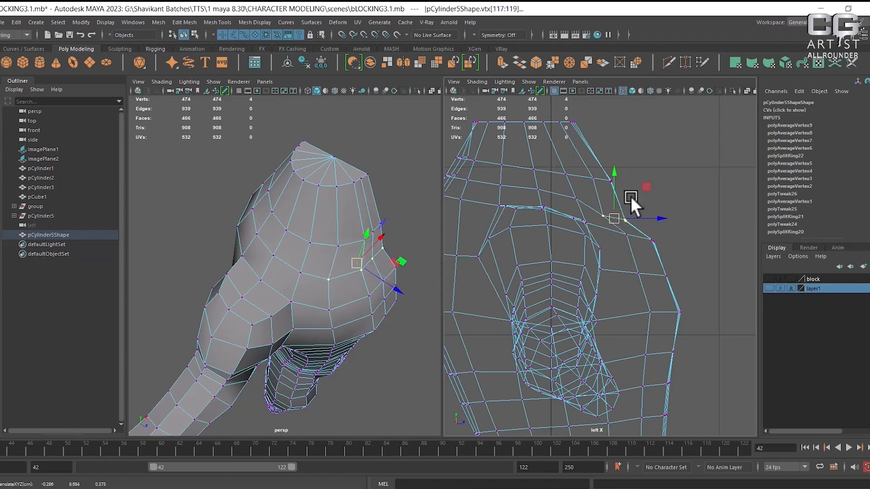
drag(636, 170, 586, 181)
alt+middle_drag(528, 192, 559, 196)
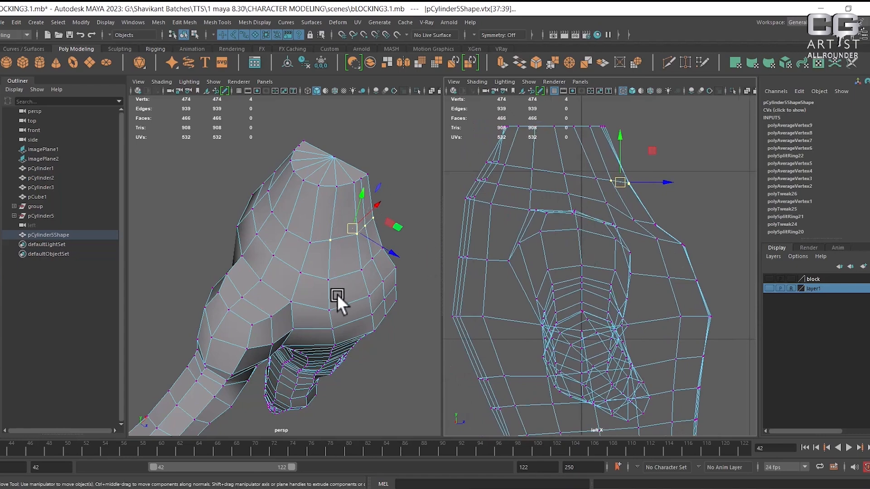
- Return the body mesh to object mode and check its shape from the front
alt+drag(337, 294, 324, 267)
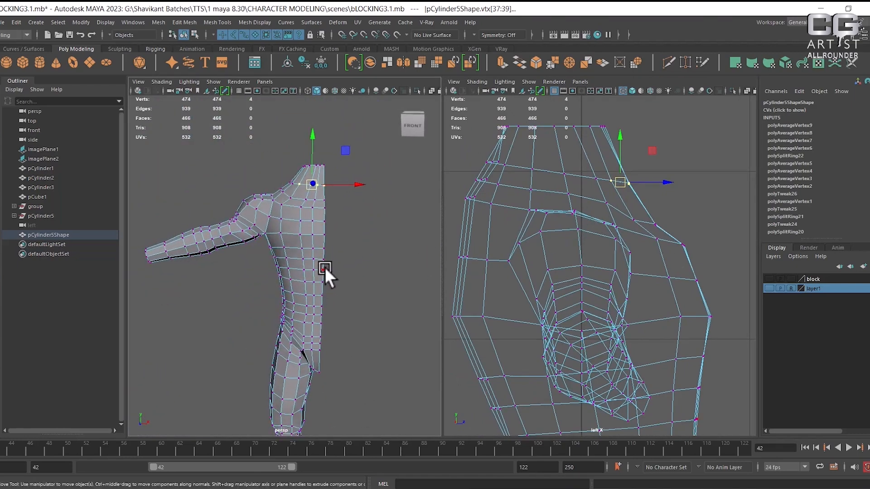
right_drag(308, 227, 348, 217)
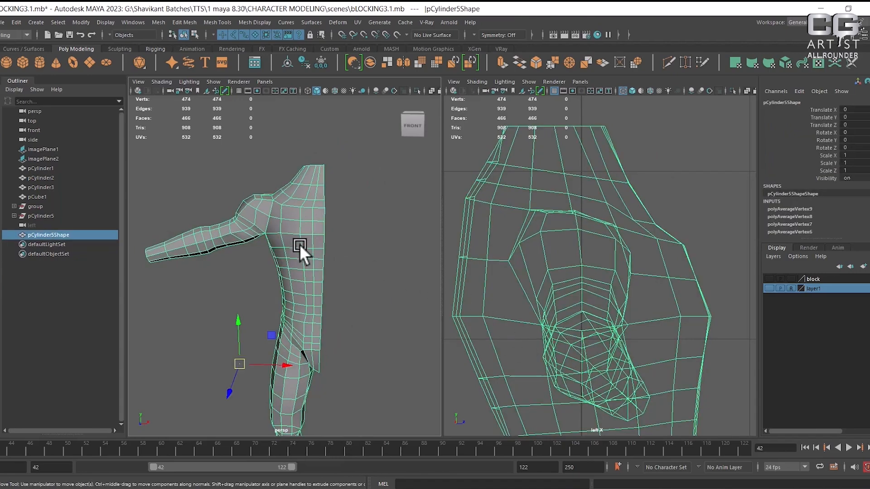
alt+drag(300, 244, 341, 238)
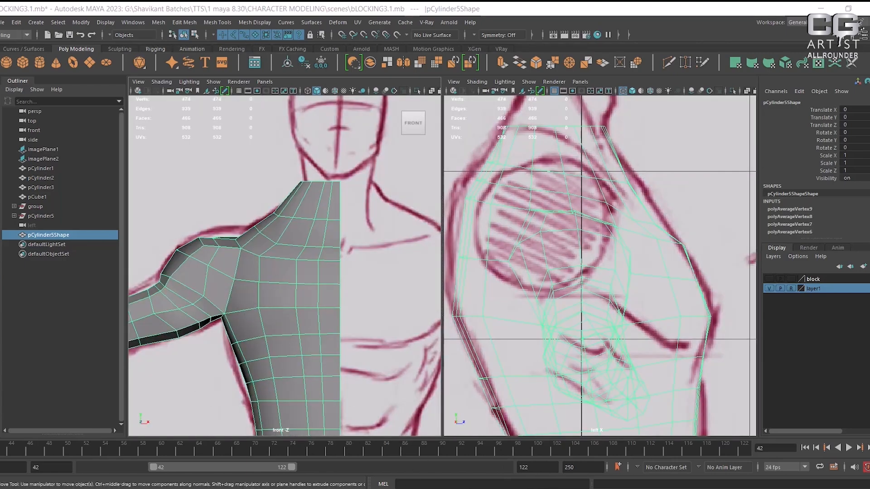
- Switch to the untitled Maya scene and start importing a file
click(617, 460)
click(4, 22)
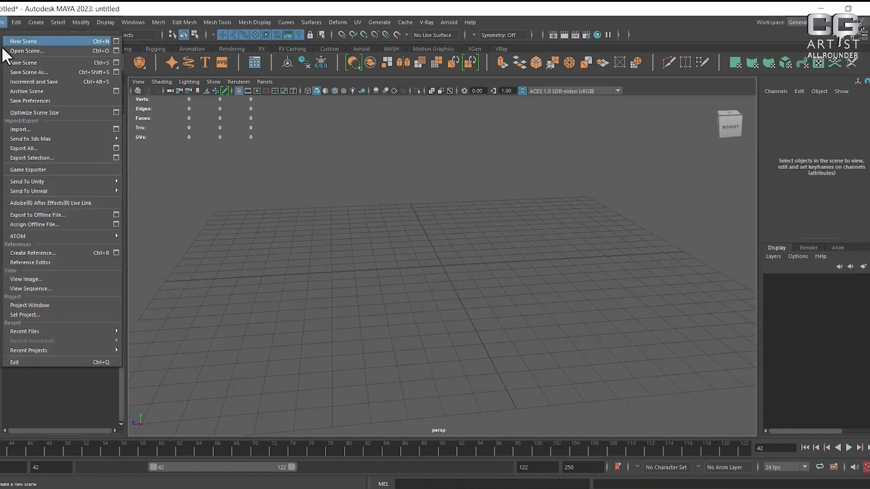
click(57, 130)
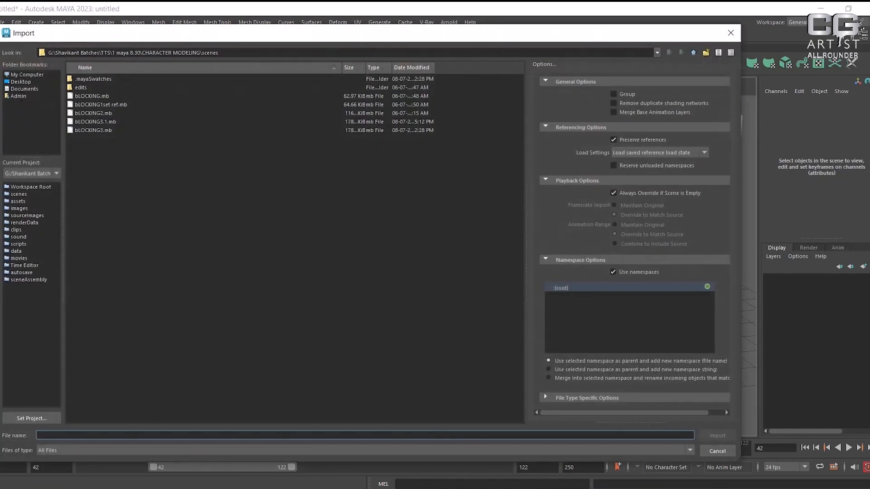
- Copy the Downloads folder path from File Explorer and load that folder in Maya's Import dialog
mouse_move(247, 480)
click(289, 459)
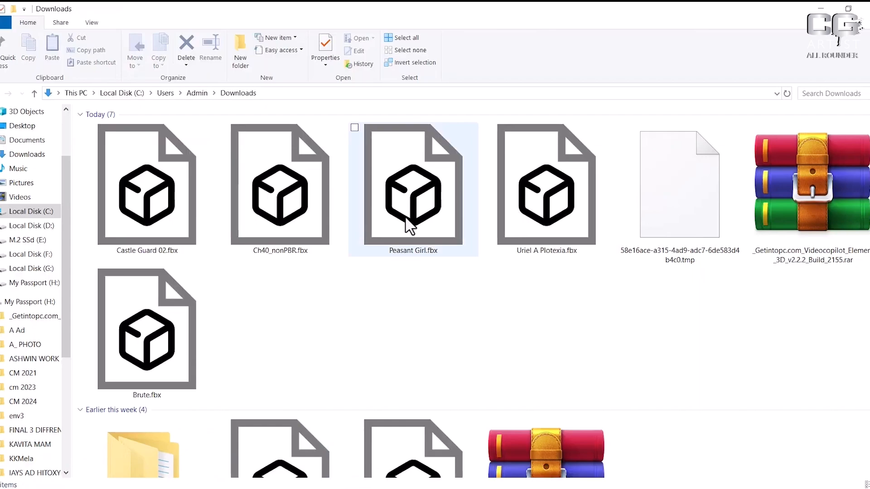
click(292, 93)
key(ctrl+c)
key(alt+Tab)
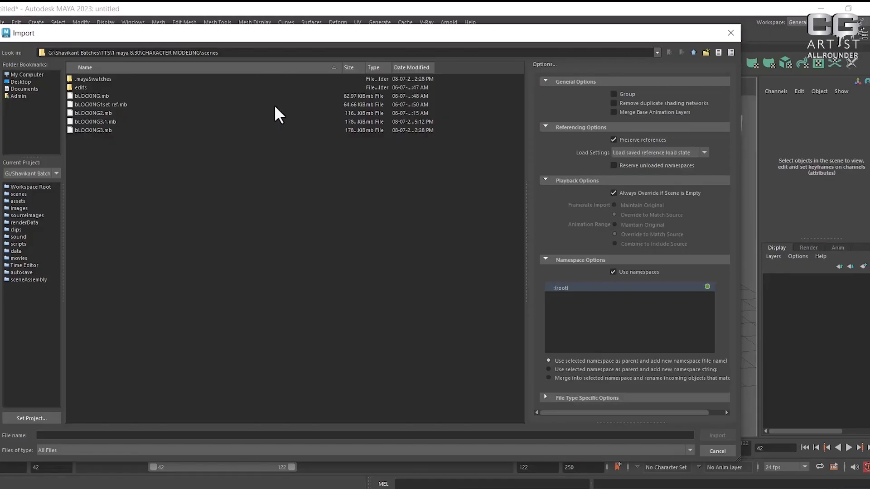
key(ctrl+v)
key(Return)
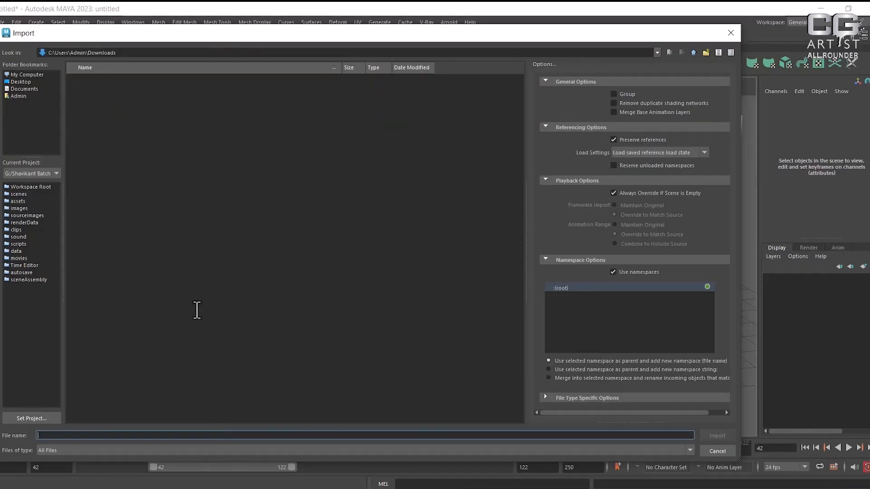
- Switch to File Explorer and select the Castle Guard 02, Ch40_nonPBR, Peasant Girl, Uriel A Plotexia and Brute FBX files
key(alt+Tab)
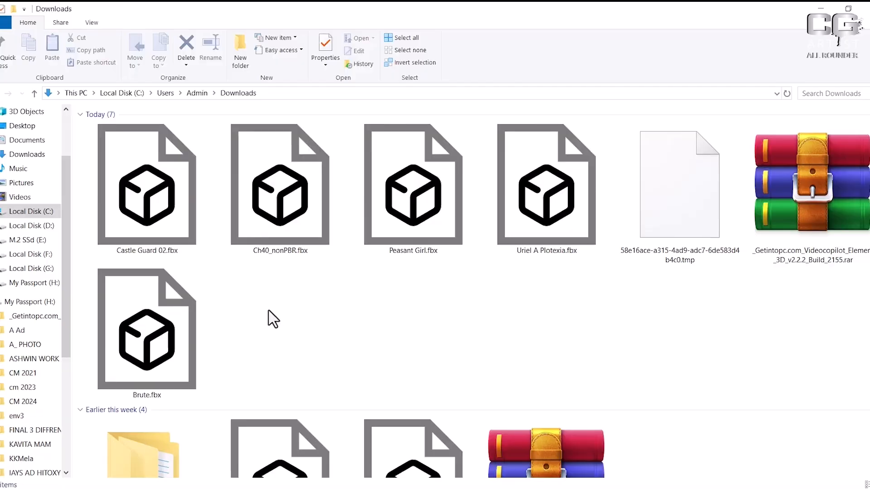
click(188, 171)
ctrl+click(295, 213)
ctrl+click(413, 199)
ctrl+click(511, 208)
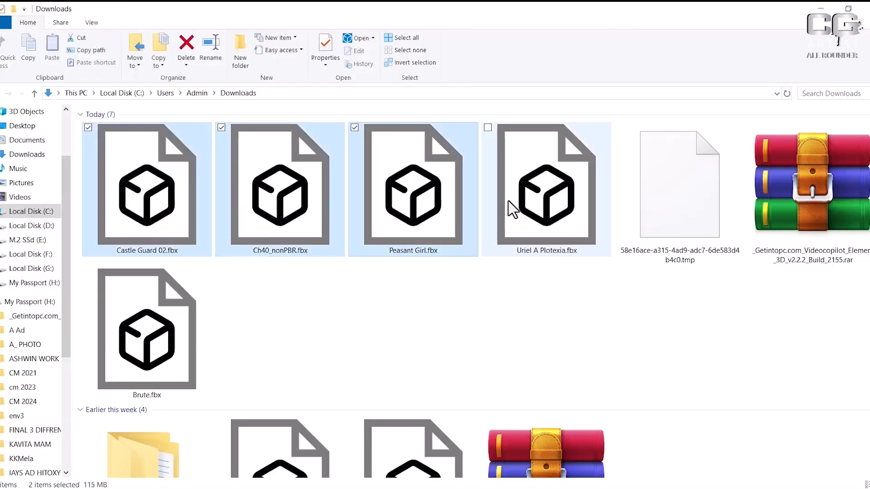
ctrl+click(204, 306)
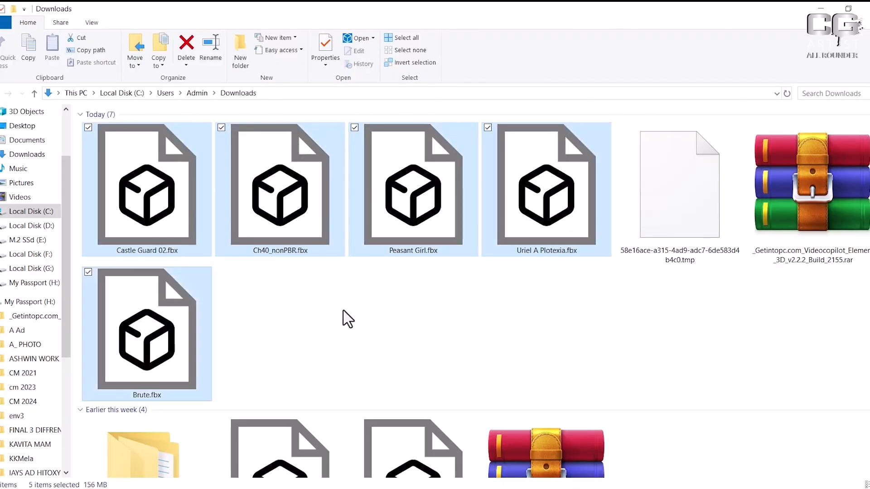
- Look through the rest of the Downloads folder and clear the file selection
scroll(362, 315, down, 20)
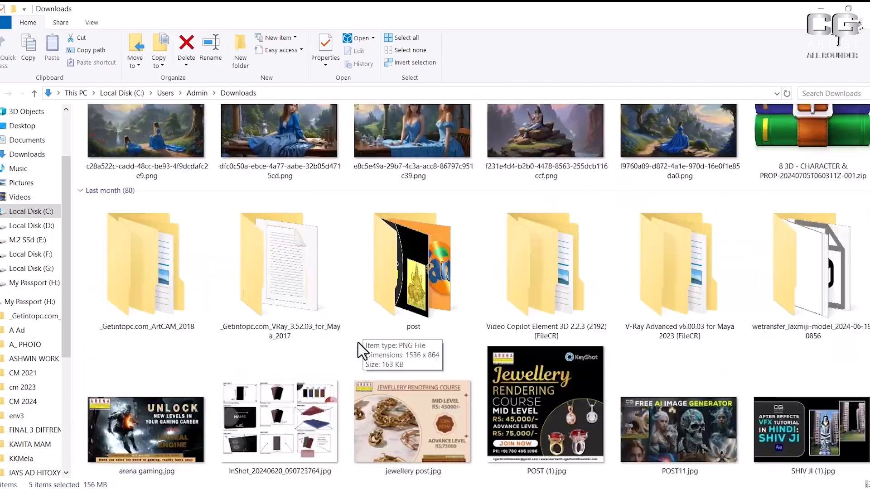
scroll(346, 358, down, 15)
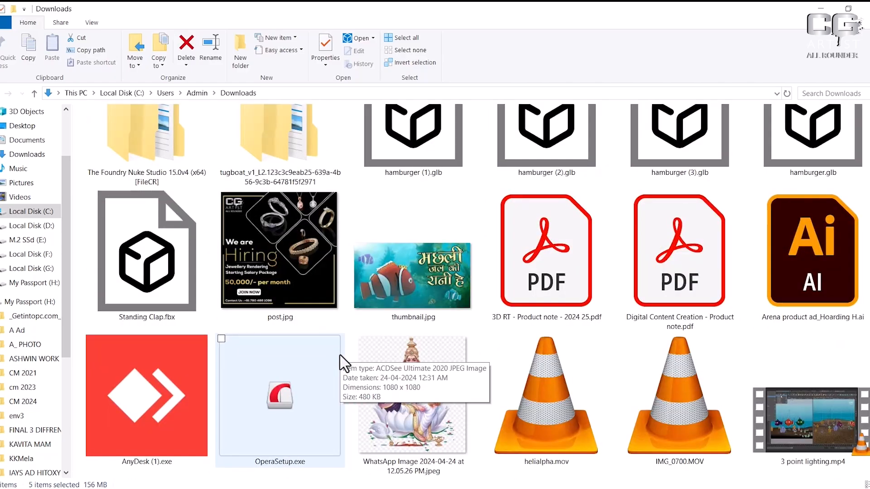
scroll(345, 349, up, 10)
scroll(338, 328, up, 20)
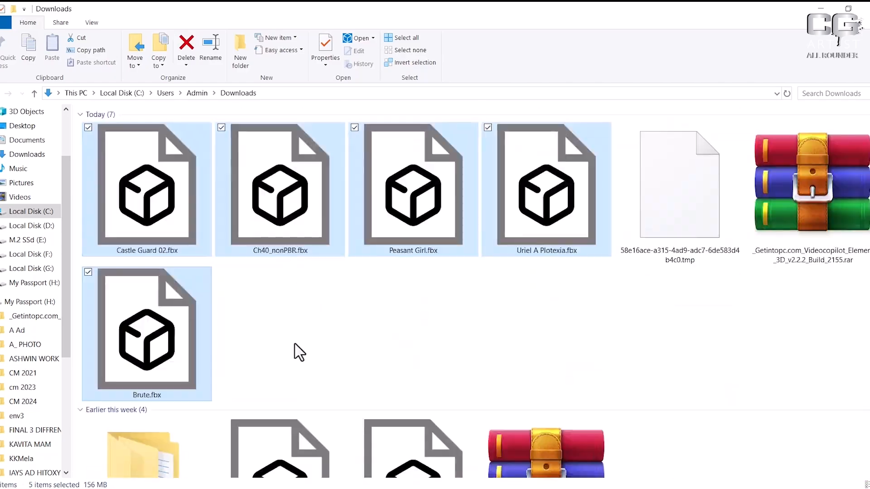
click(465, 399)
- Switch to the untitled Maya scene, close the Import dialog, and bring in Castle Guard 02.fbx from the Downloads folder
mouse_move(546, 486)
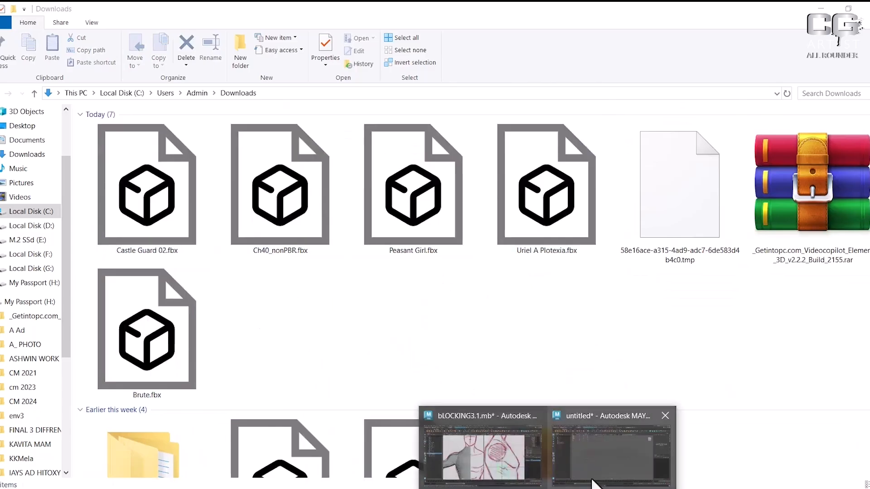
click(609, 447)
click(730, 32)
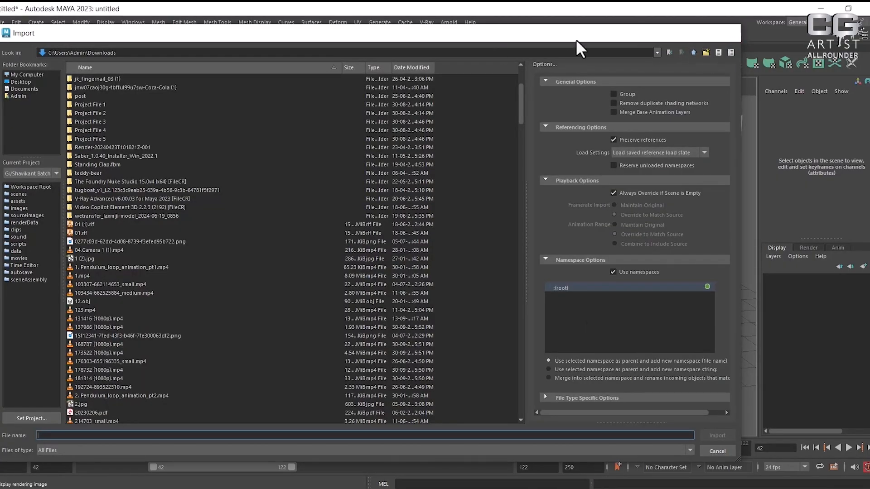
double_click(449, 9)
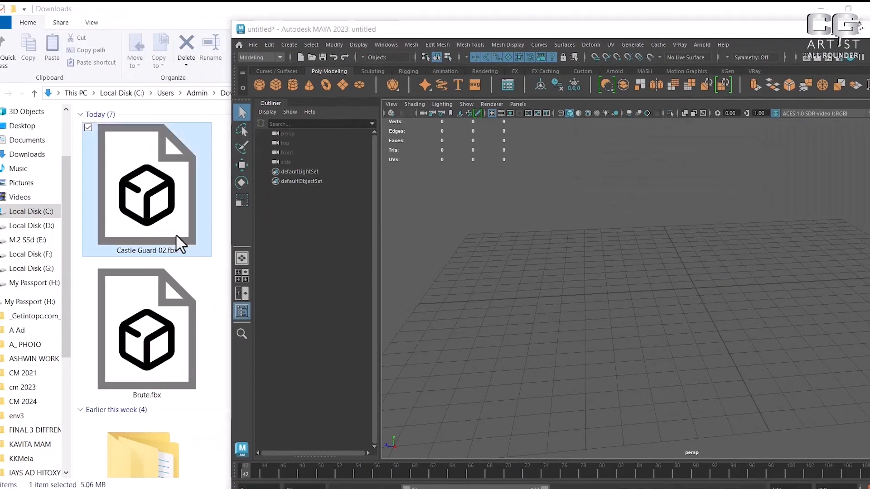
drag(175, 242, 589, 288)
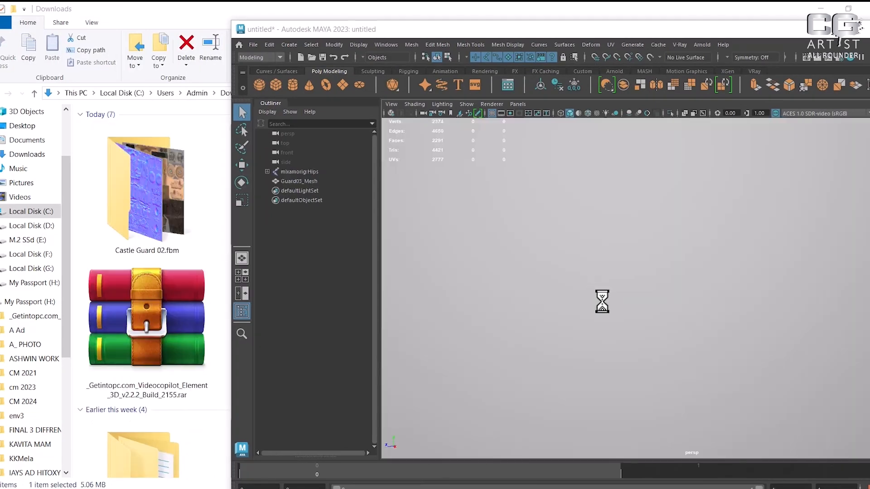
key(f)
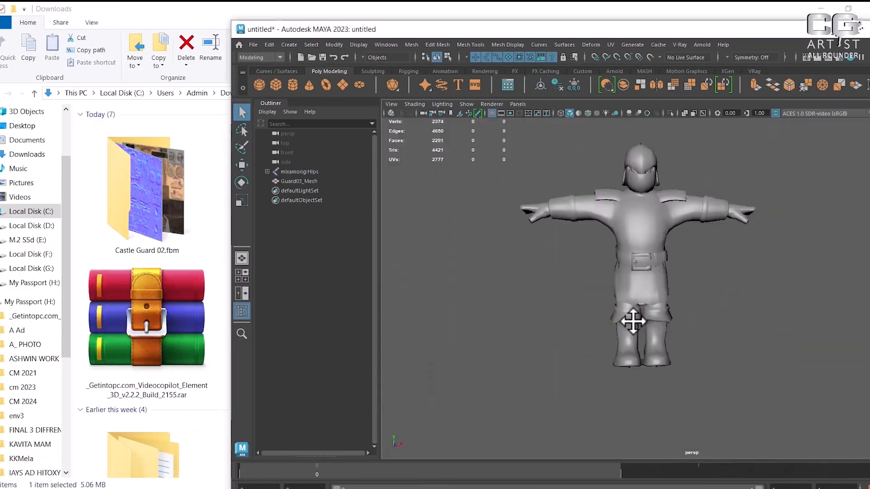
- Examine the castle guard's geometry and wireframe up close and from several angles
scroll(663, 299, up, 10)
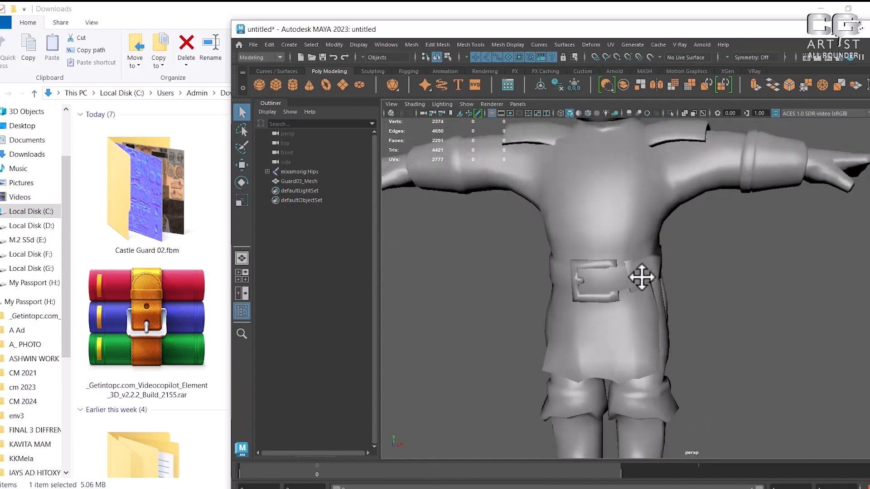
click(670, 304)
key(f)
alt+drag(646, 291, 687, 267)
scroll(699, 307, up, 5)
scroll(670, 304, up, 3)
scroll(655, 310, down, 4)
scroll(623, 241, down, 2)
alt+drag(623, 240, 666, 338)
scroll(693, 392, down, 2)
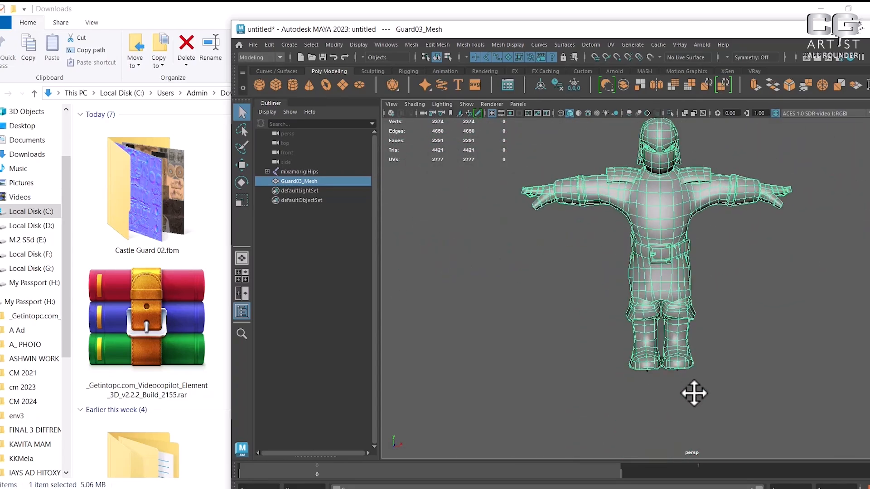
- Deselect the castle guard and bring Brute.fbx from the Downloads folder into the same scene
click(658, 389)
drag(403, 35, 563, 94)
drag(288, 218, 648, 401)
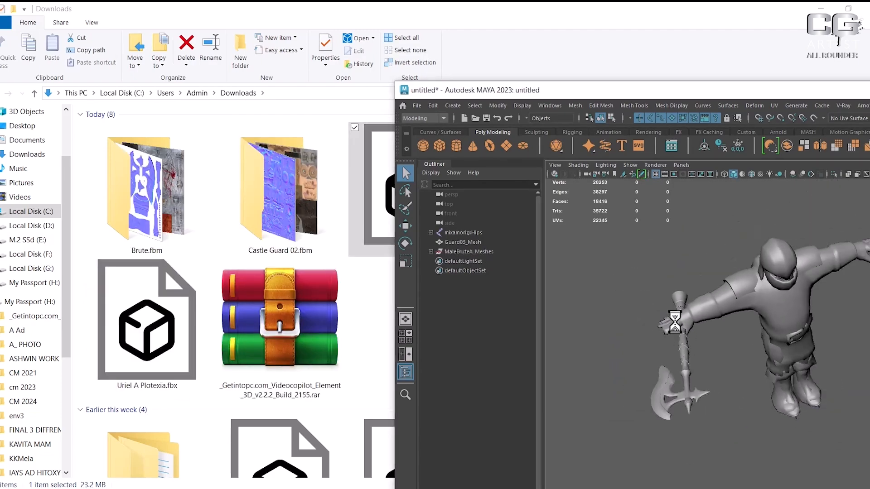
- Try to move the castle guard mesh sideways, away from the overlapping brute character
click(773, 419)
click(779, 347)
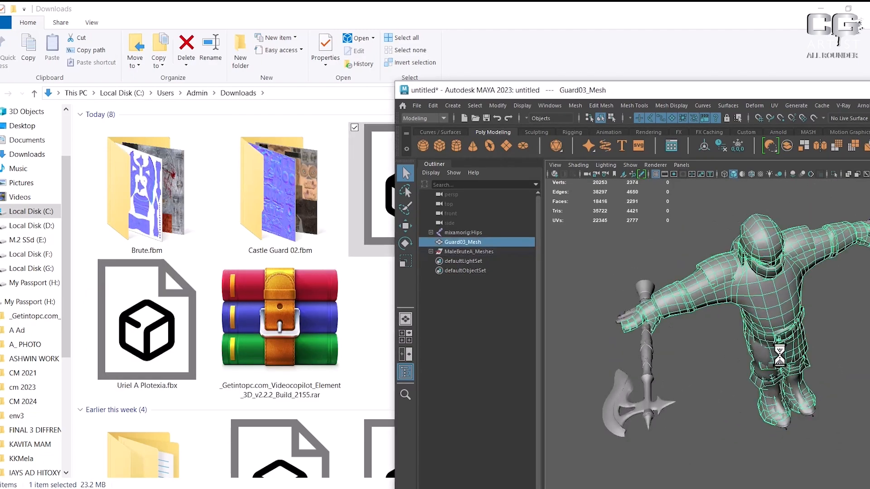
key(w)
key(f)
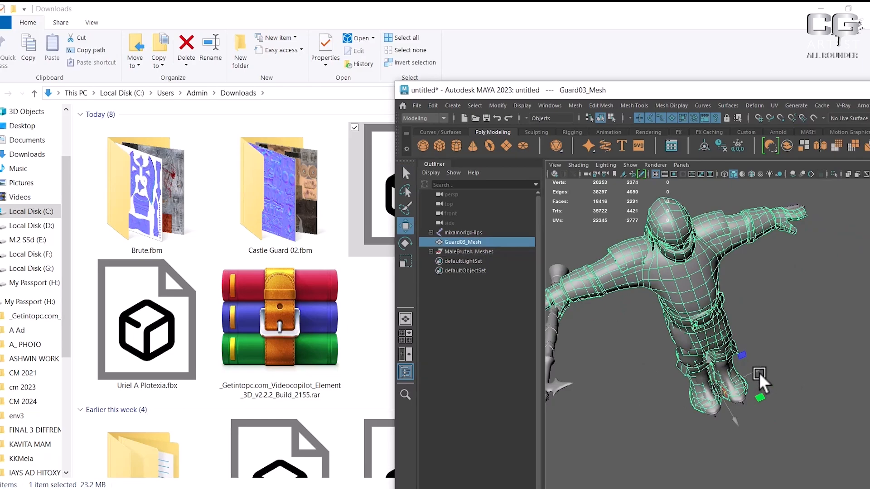
drag(761, 376, 844, 355)
click(750, 389)
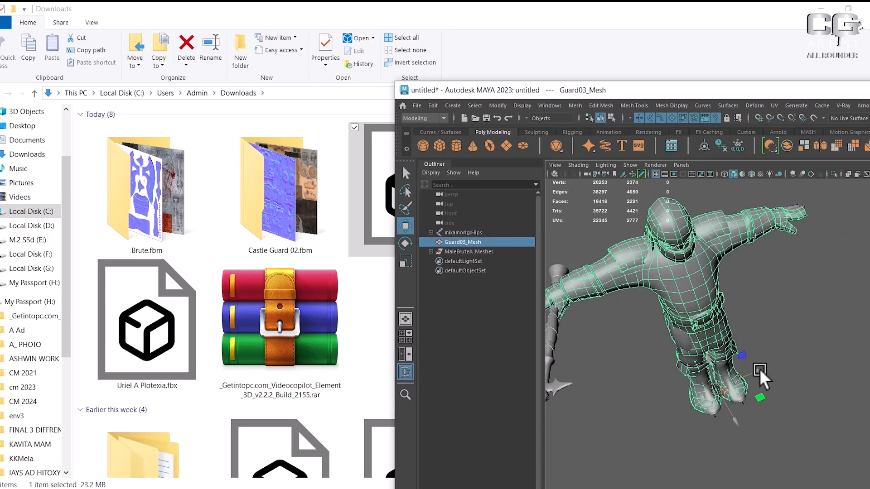
- Maximize the Maya window, view the characters from the front, and select the brute's battle axe mesh
double_click(726, 92)
click(727, 129)
alt+middle_drag(377, 248, 487, 295)
scroll(487, 295, up, 2)
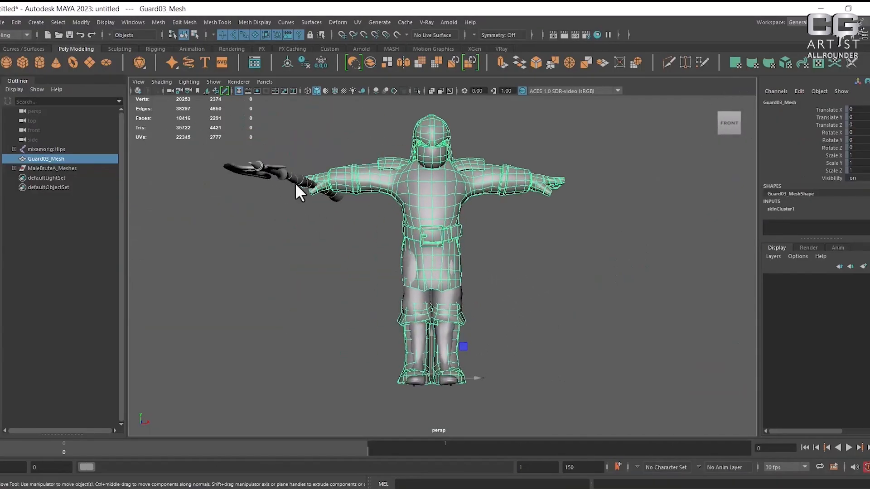
click(295, 183)
alt+right_drag(519, 378, 495, 309)
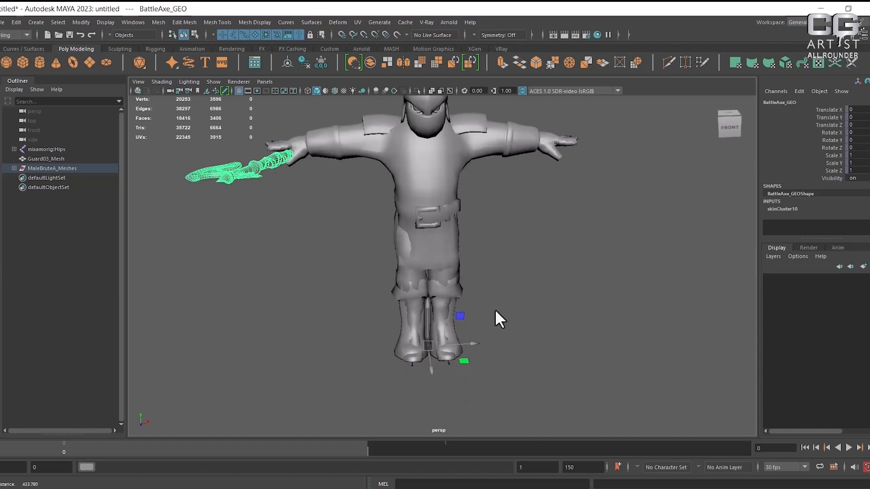
- Select the castle guard mesh and unlock its Translate X, Y and Z channels
click(412, 199)
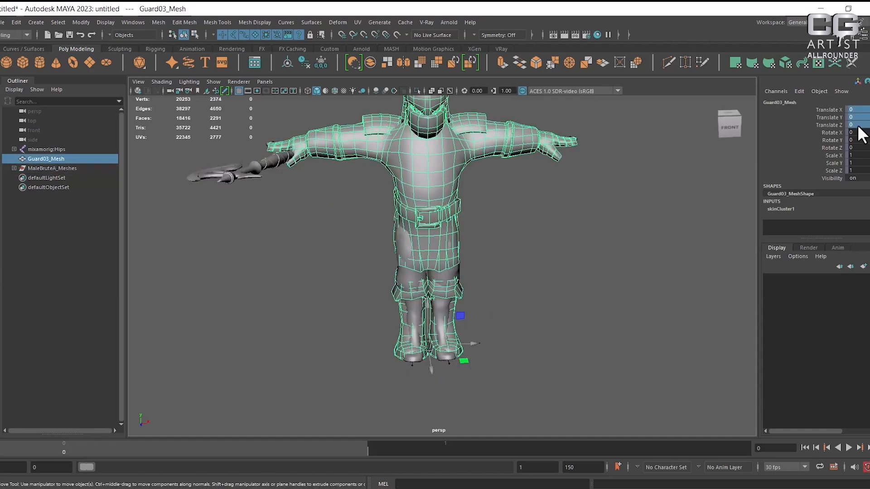
drag(831, 109, 835, 124)
right_click(820, 121)
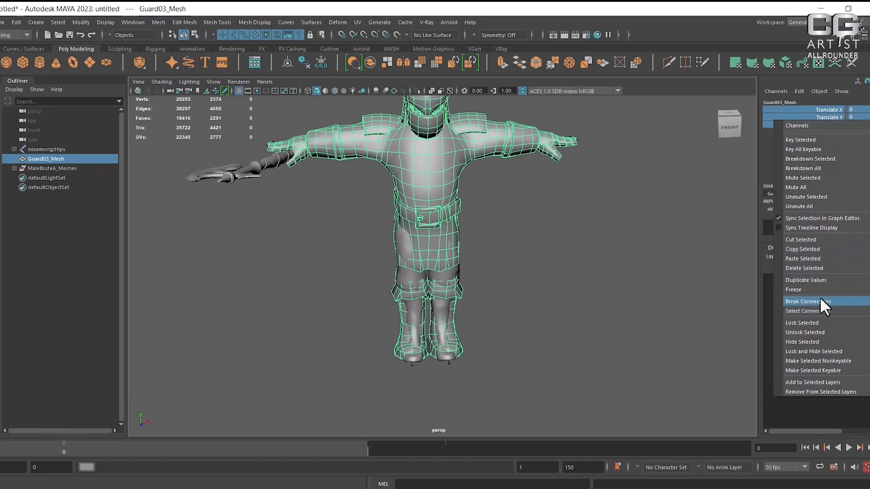
click(815, 332)
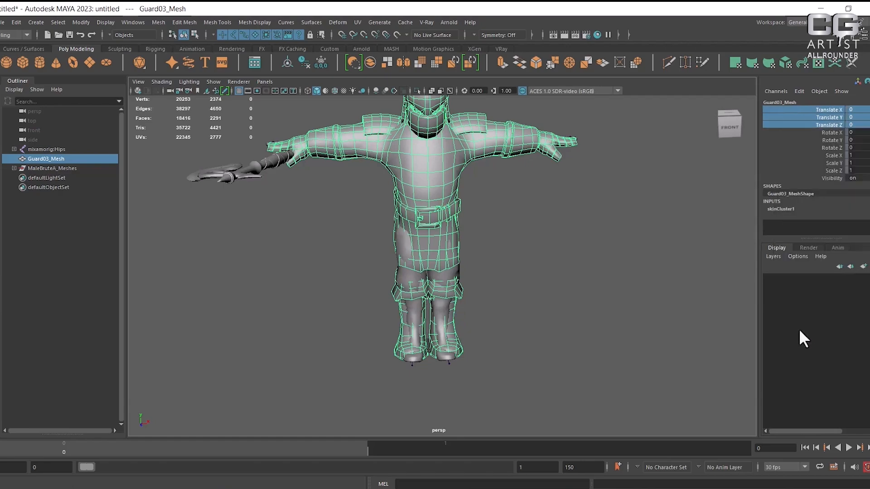
- Move the castle guard sideways to about 241 in Translate X, clear of the brute
click(646, 324)
click(459, 348)
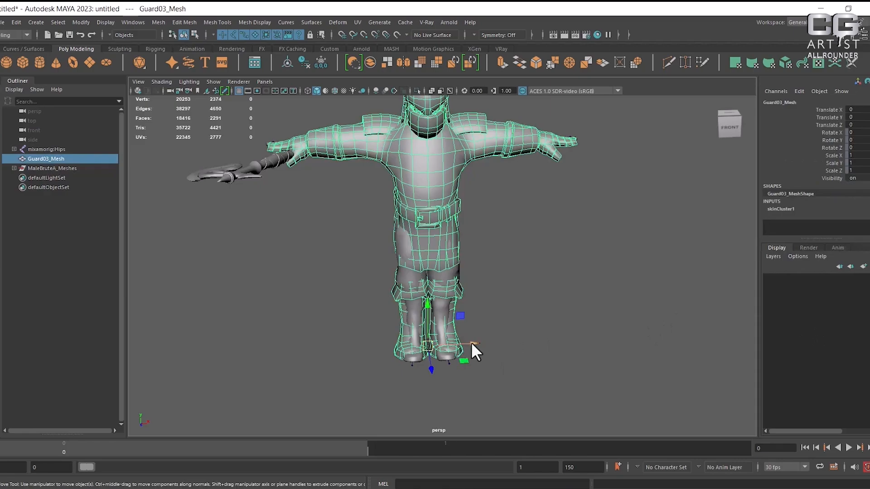
drag(472, 343, 736, 329)
alt+drag(657, 323, 503, 363)
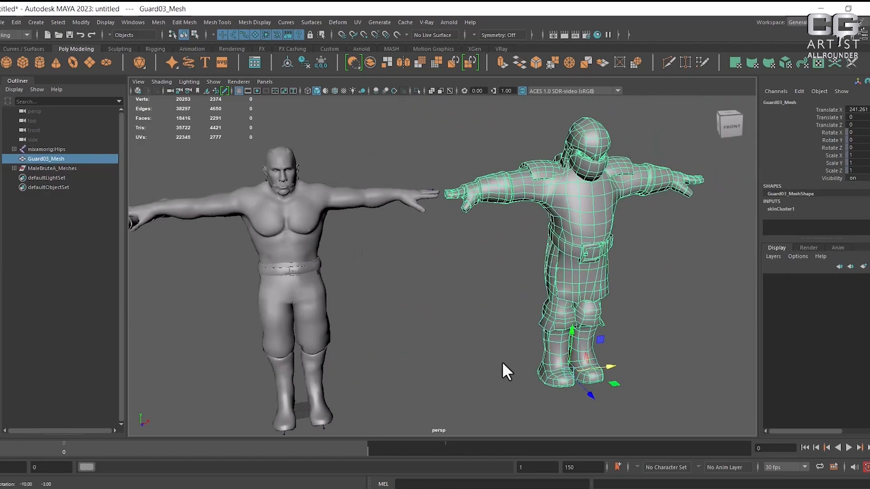
- Select the brute's body mesh and examine its torso and chest wireframe up close
alt+middle_drag(313, 262, 448, 241)
click(335, 216)
alt+right_drag(447, 241, 577, 306)
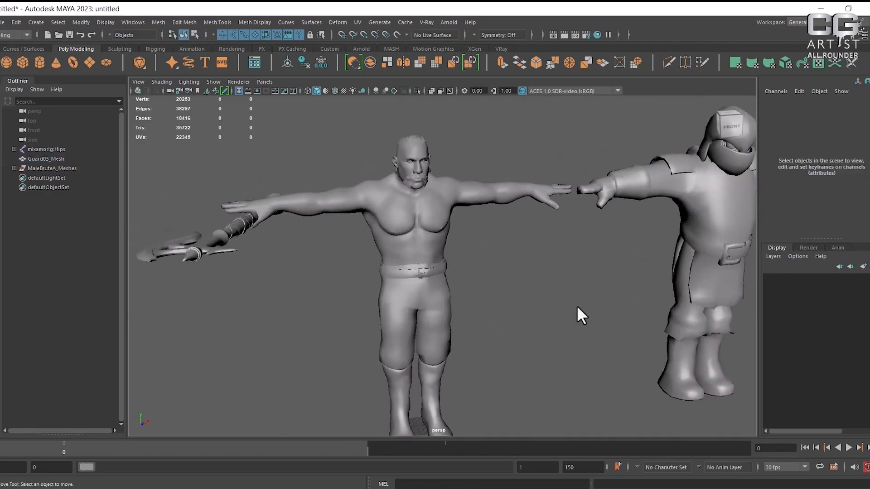
click(439, 244)
alt+right_drag(439, 243, 439, 314)
alt+middle_drag(438, 260, 460, 313)
alt+drag(460, 313, 479, 306)
alt+right_drag(389, 199, 412, 217)
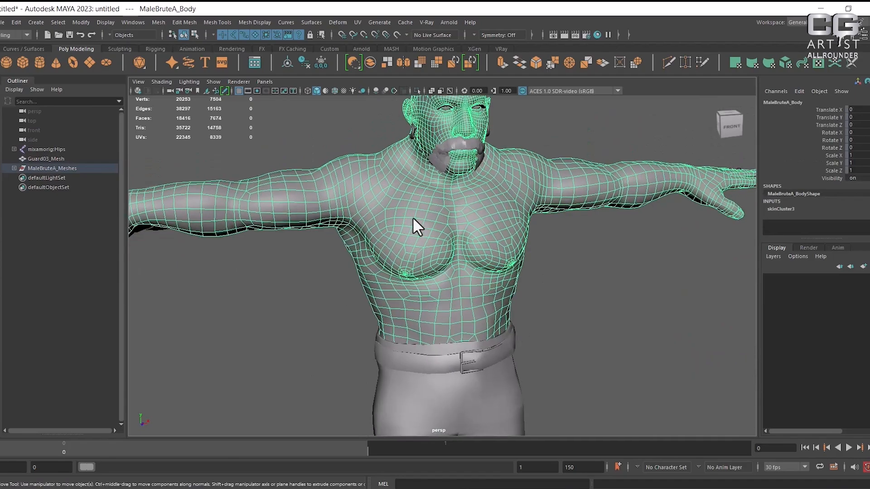
alt+drag(412, 217, 439, 222)
click(494, 316)
click(444, 312)
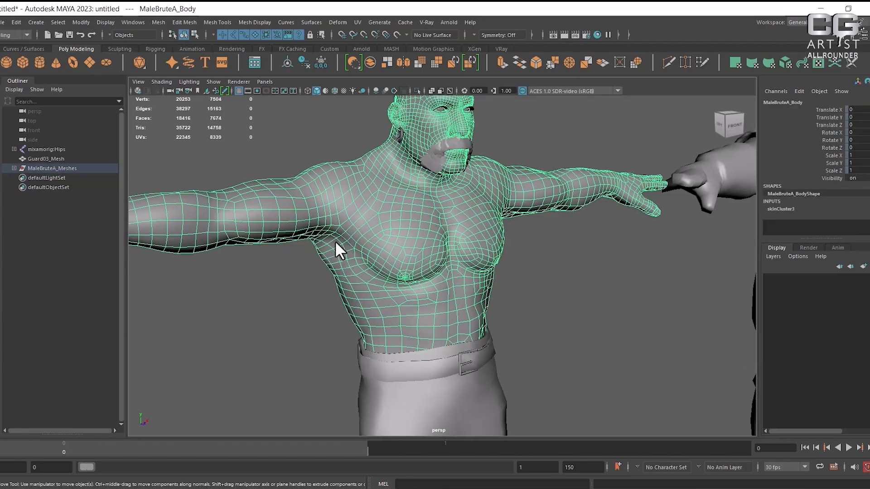
- Examine the edge flow around the brute's arm, shoulder and chest from several angles, and deselect the body
alt+right_drag(283, 284, 276, 267)
alt+drag(277, 267, 349, 216)
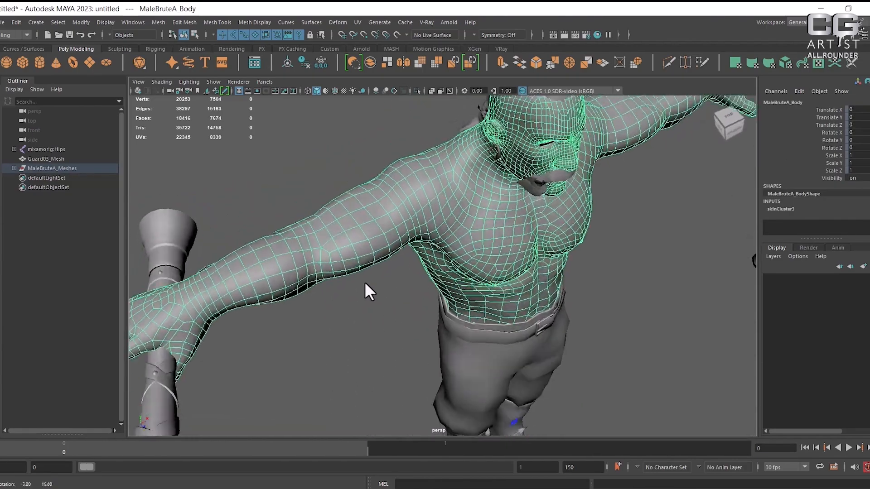
alt+drag(460, 187, 430, 190)
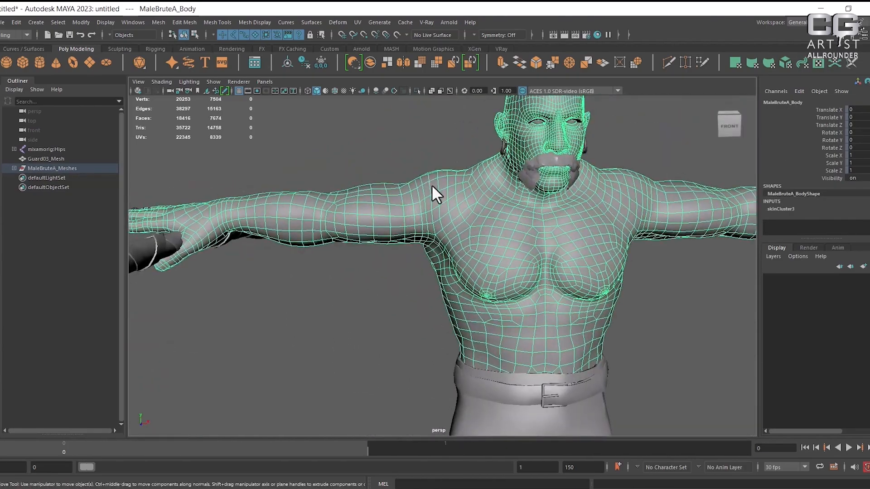
alt+right_drag(431, 190, 458, 226)
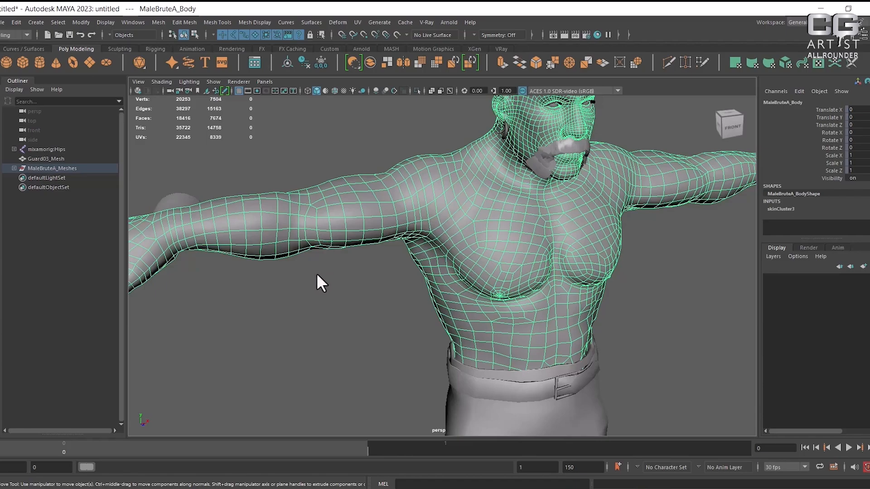
alt+drag(317, 245, 435, 281)
alt+right_drag(435, 281, 596, 313)
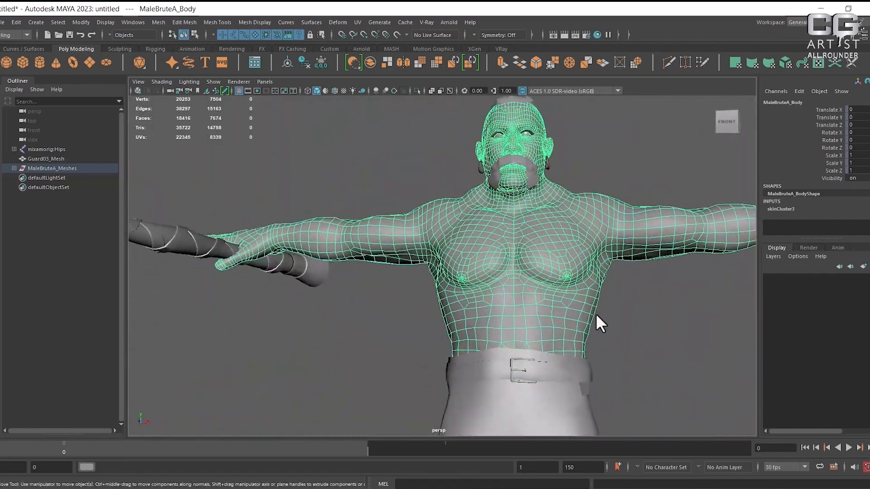
alt+middle_drag(596, 314, 532, 290)
alt+drag(533, 290, 589, 310)
click(594, 309)
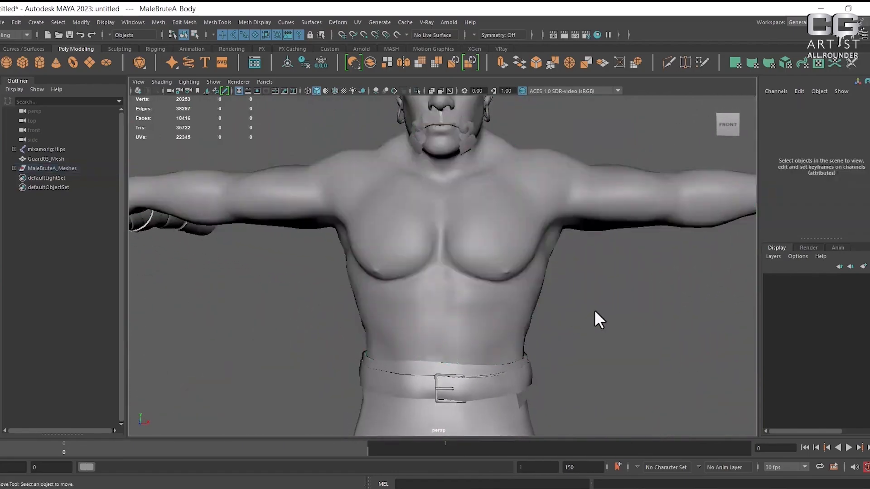
- Bring both characters into view side by side and select the castle guard mesh to compare them
click(506, 306)
alt+right_drag(553, 299, 514, 277)
alt+middle_drag(630, 267, 530, 263)
alt+right_drag(530, 263, 458, 222)
click(639, 268)
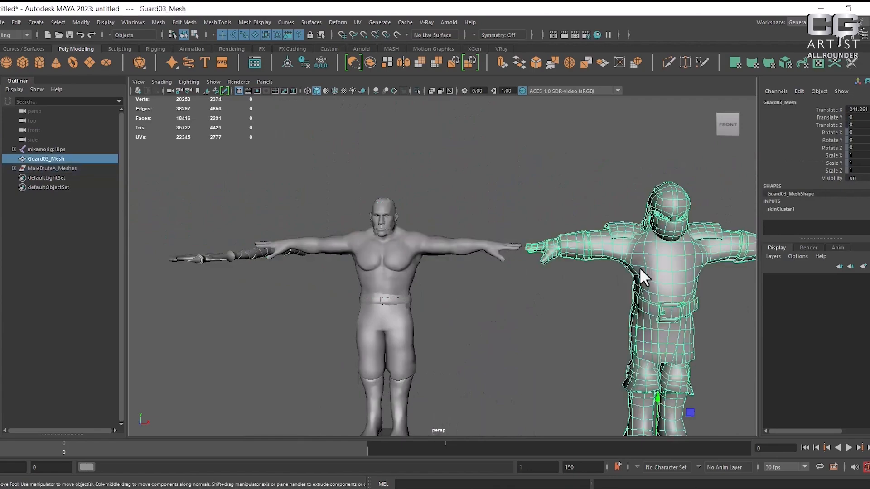
alt+right_drag(546, 293, 578, 305)
alt+middle_drag(587, 306, 514, 295)
alt+right_drag(513, 296, 531, 298)
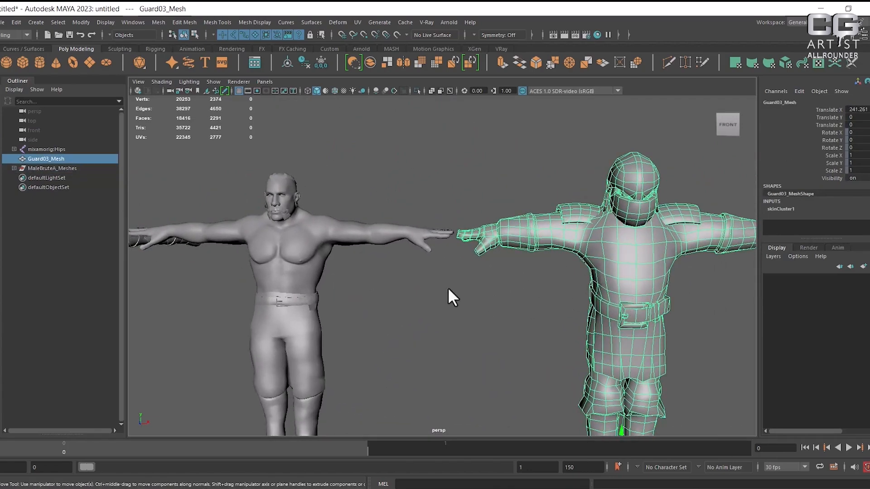
- Turn on textured shading in the viewport and deselect the castle guard
key(6)
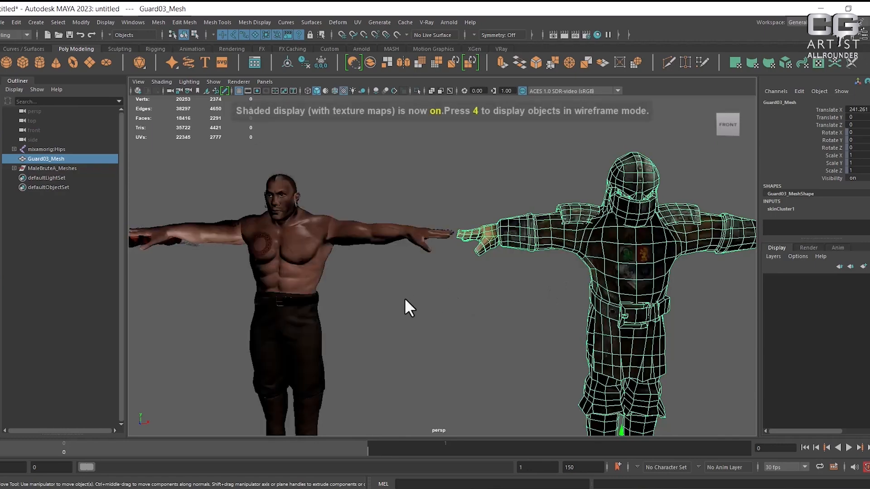
mouse_move(404, 304)
alt+mouse_down()
mouse_move(472, 314)
mouse_move(407, 305)
mouse_move(410, 312)
alt+mouse_up()
click(413, 322)
- Import Ch40_nonPBR.fbx from the Downloads folder into the current scene and minimize the folder window
mouse_move(252, 487)
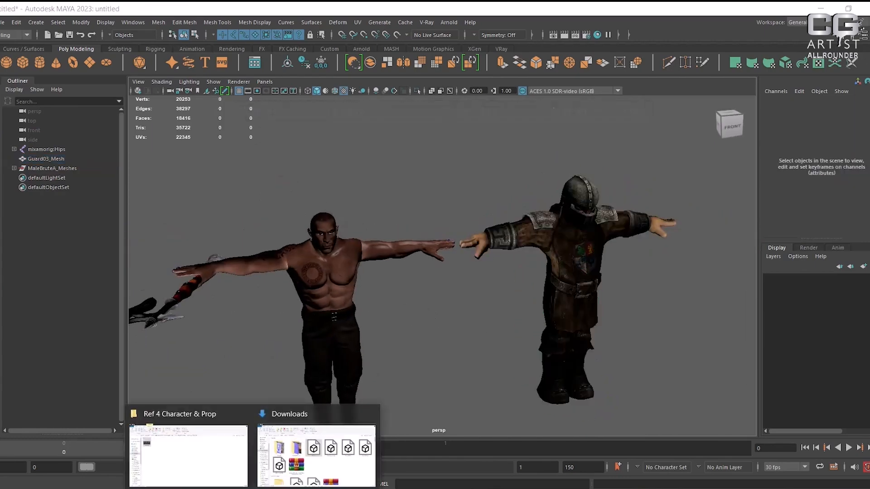
click(309, 471)
drag(557, 9, 159, 109)
scroll(265, 326, down, 2)
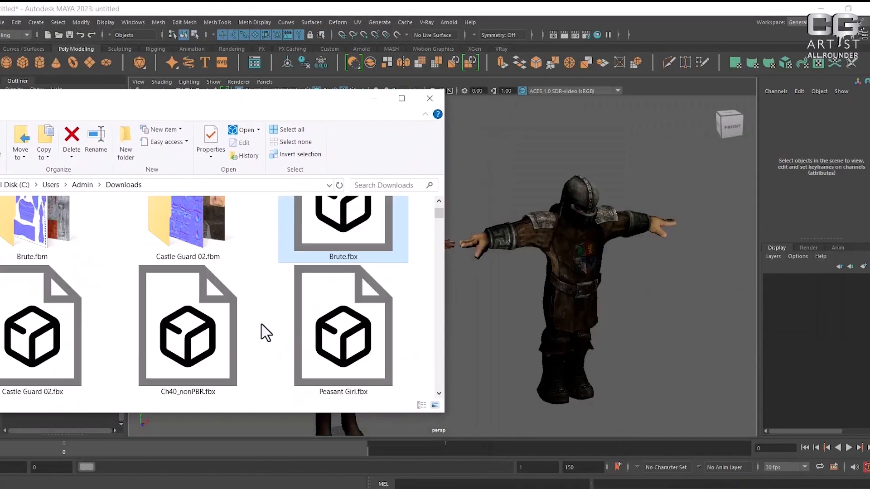
drag(212, 351, 483, 385)
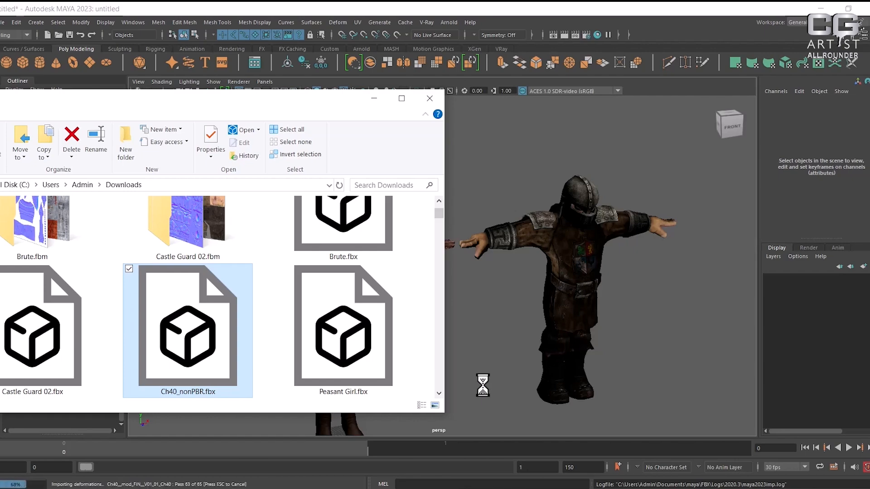
click(374, 98)
- Select the brute's trousers, body and shoes in turn and try to move the shoes sideways off the imported character
alt+drag(466, 276, 441, 209)
alt+right_drag(441, 209, 466, 262)
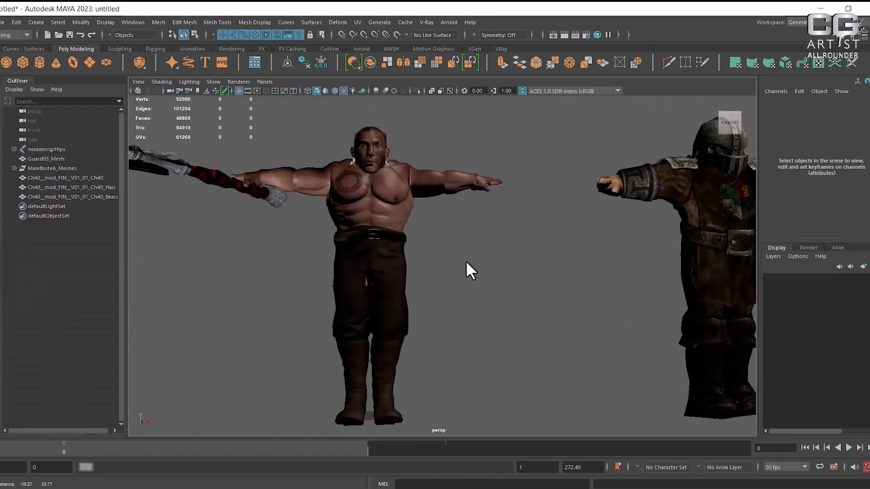
alt+drag(466, 262, 471, 302)
click(394, 298)
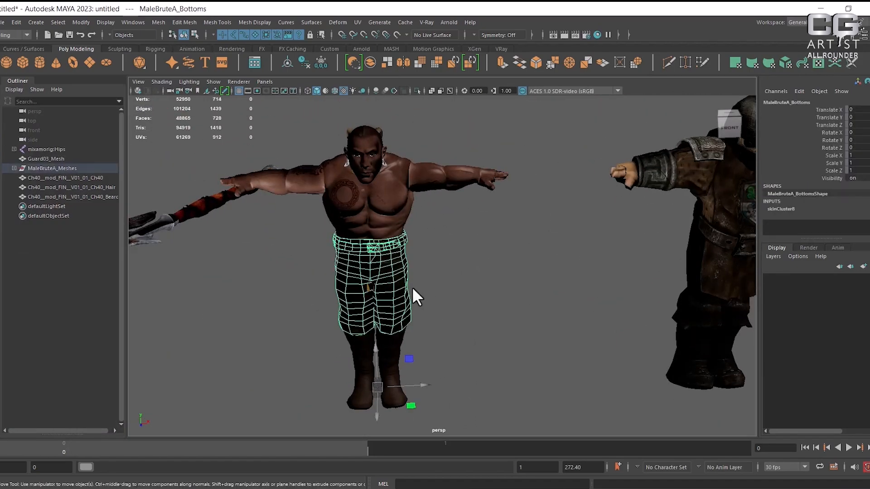
click(388, 219)
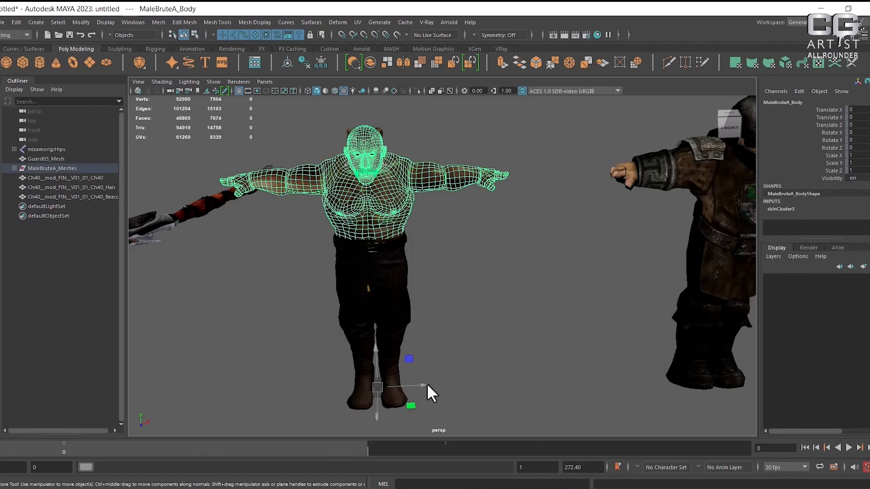
click(392, 359)
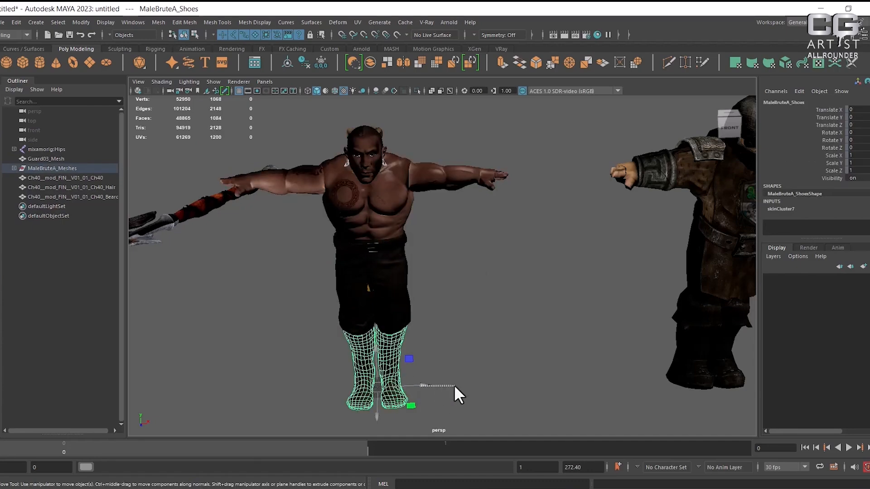
click(416, 394)
click(398, 386)
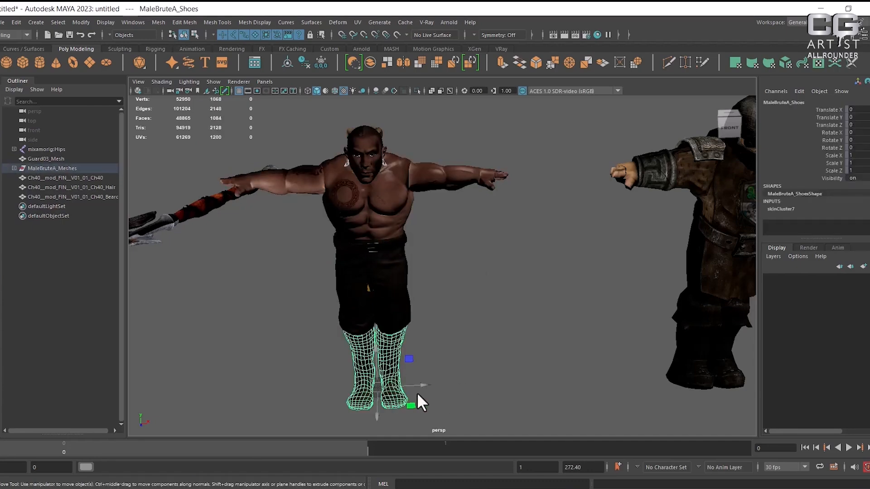
click(441, 384)
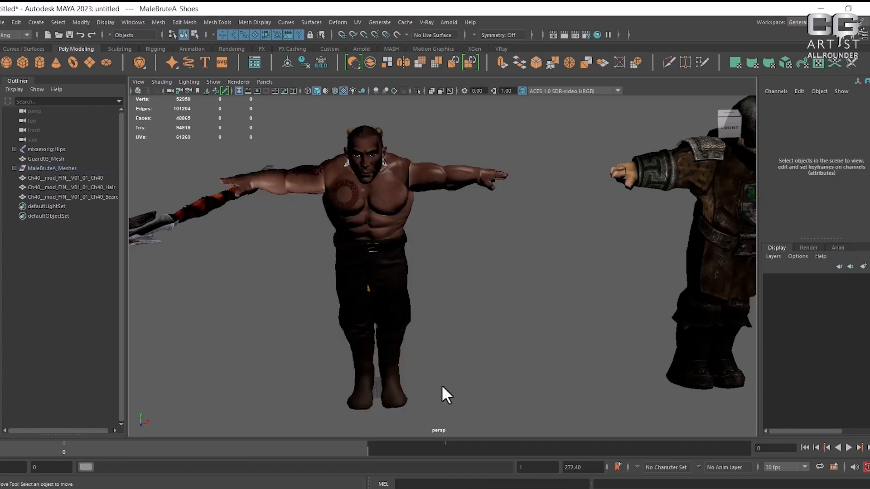
- Hide the brute's trousers, body and shoes to uncover the overlapping horned character
click(404, 279)
key(h)
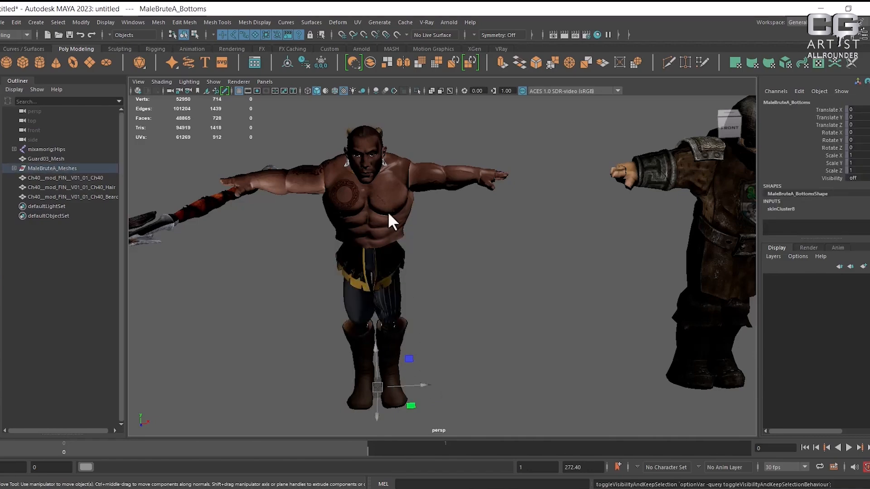
click(383, 201)
key(h)
click(397, 344)
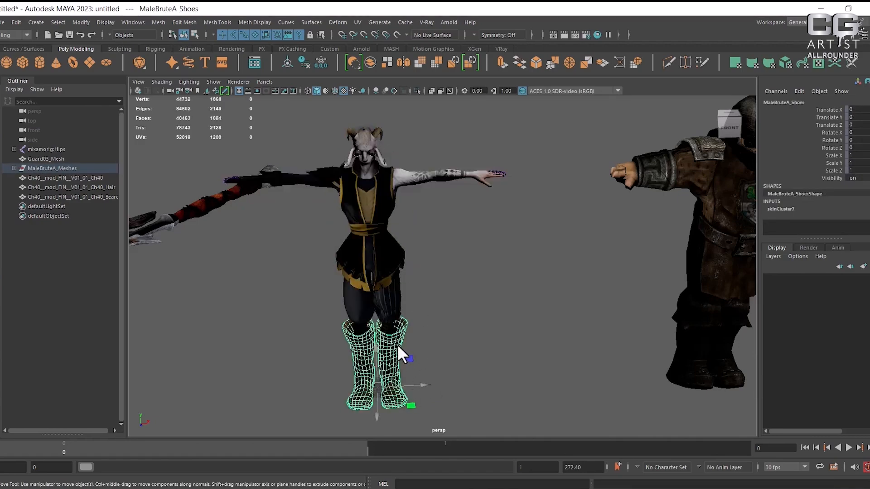
key(h)
- Examine the textured horned character from the front and the side
click(389, 309)
alt+drag(390, 309, 420, 293)
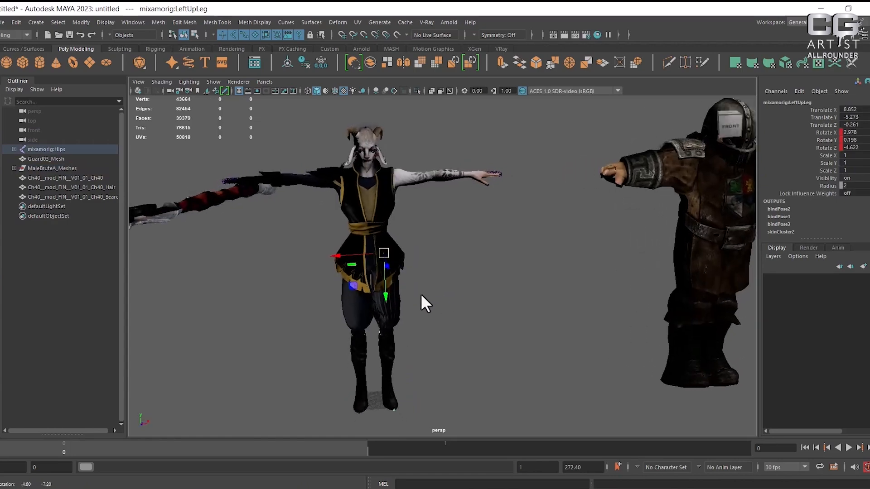
click(395, 355)
click(393, 354)
alt+drag(409, 347, 363, 246)
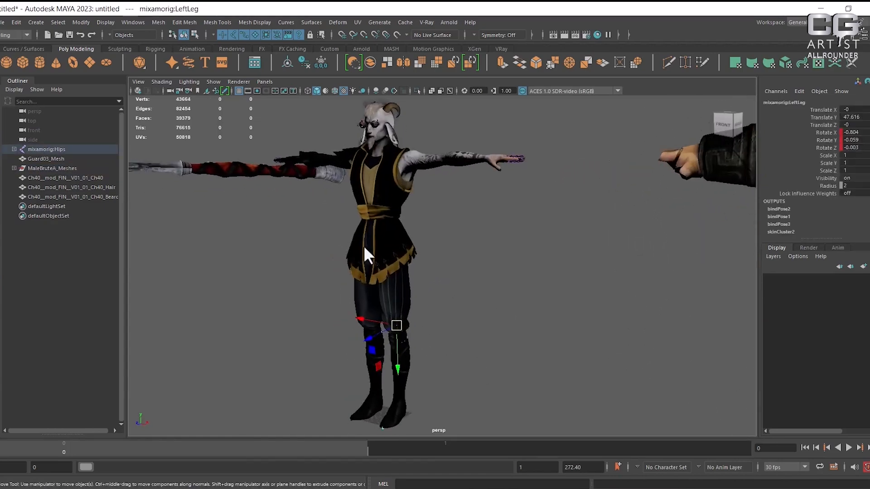
- Select the horned character's main mesh and unlock its Translate X, Y and Z channels
click(361, 265)
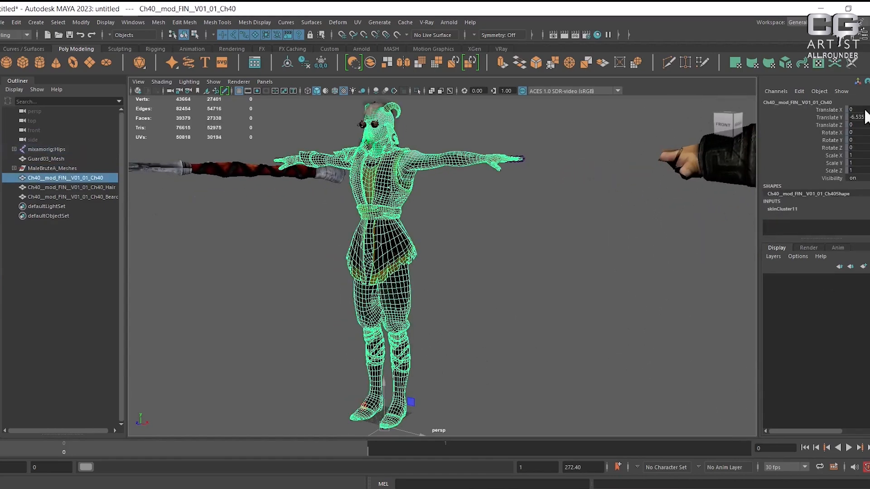
right_click(836, 124)
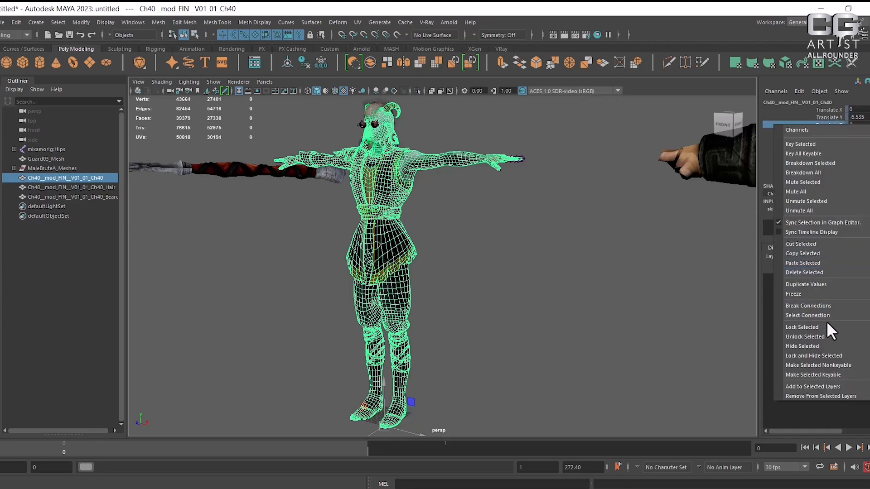
click(819, 337)
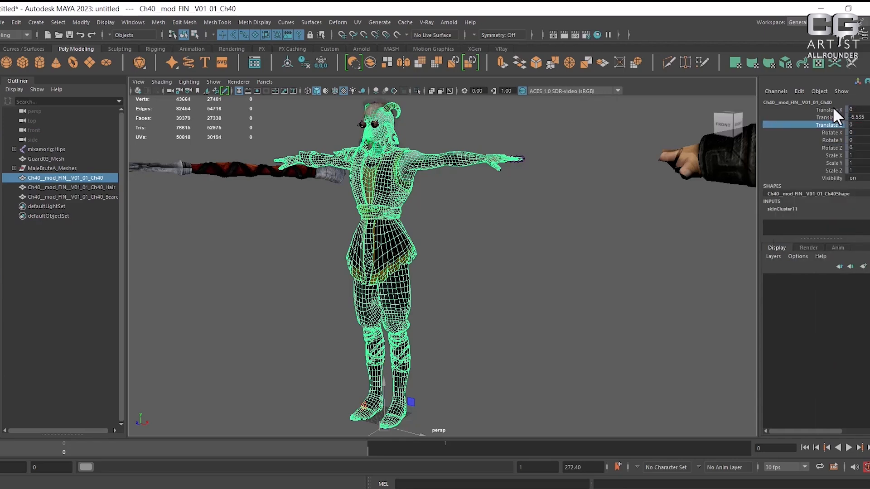
drag(832, 107, 838, 125)
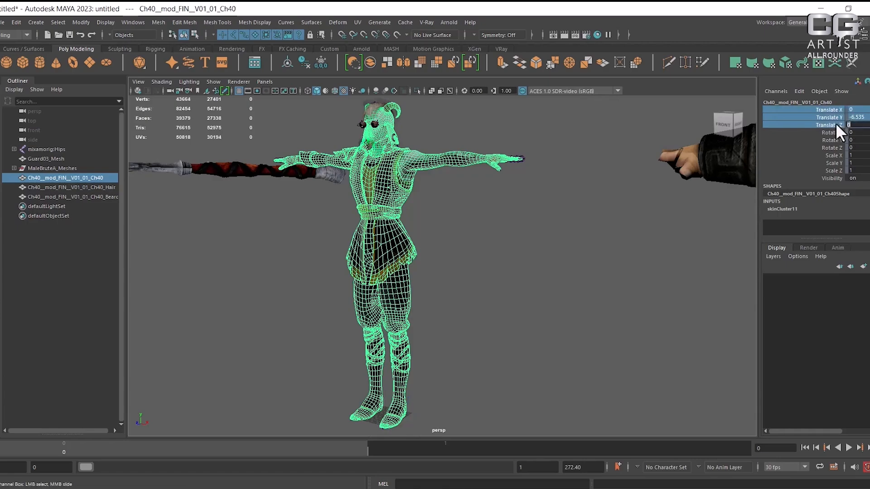
right_click(835, 123)
- Try moving the horned character's mesh to about -63 in Translate X, and undo the move
alt+drag(447, 308, 465, 319)
key(w)
drag(419, 413, 339, 336)
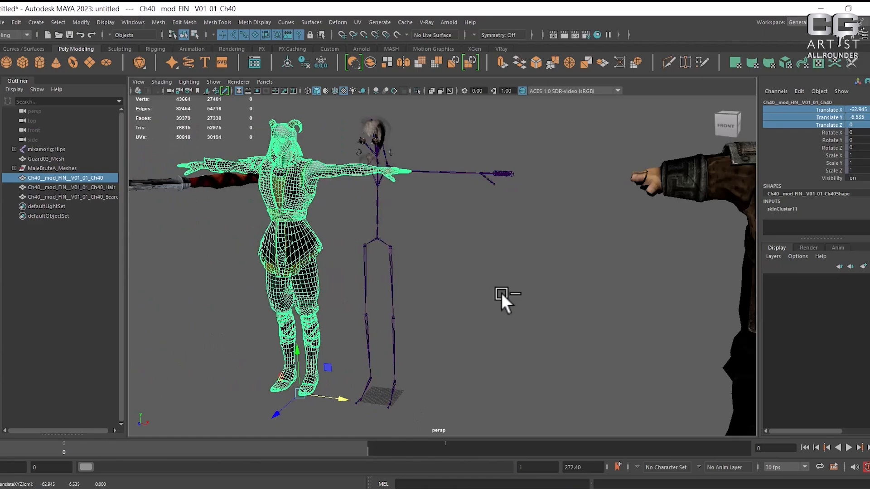
key(ctrl+z)
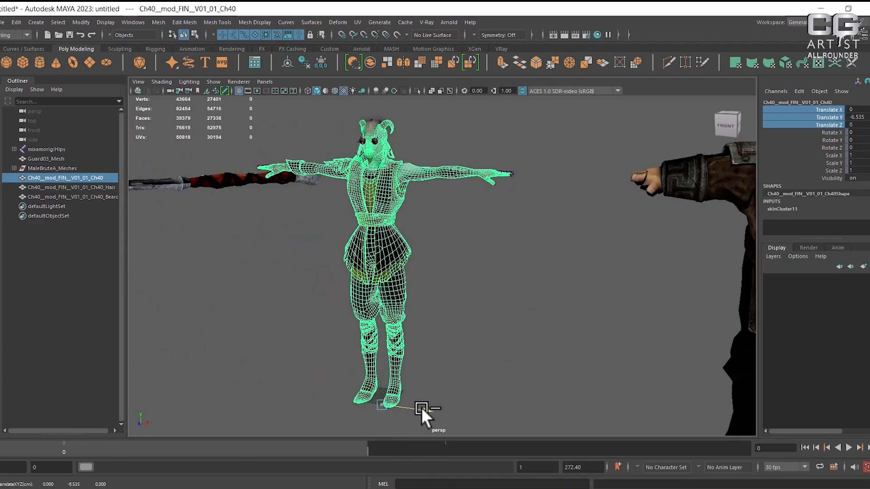
- Try moving the horned character's mesh to about -163 in Translate X and the hips joint along X, and undo both moves
drag(421, 407, 535, 317)
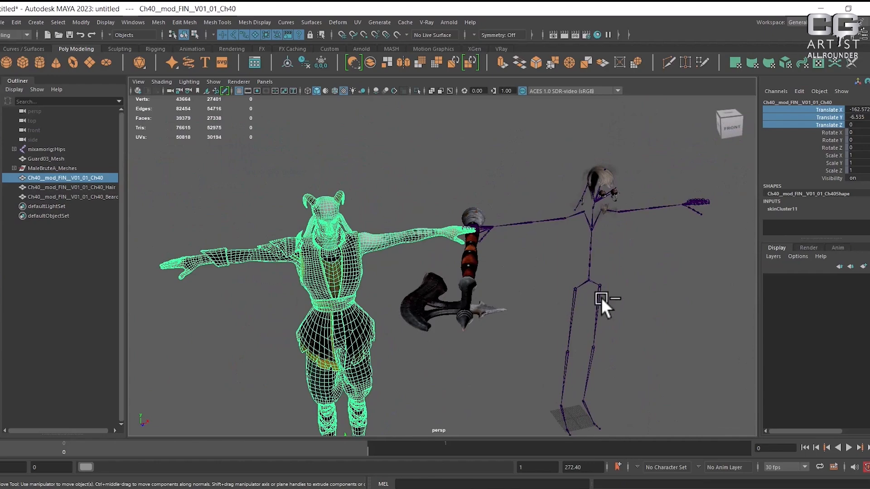
key(ctrl+z)
key(ctrl+z)
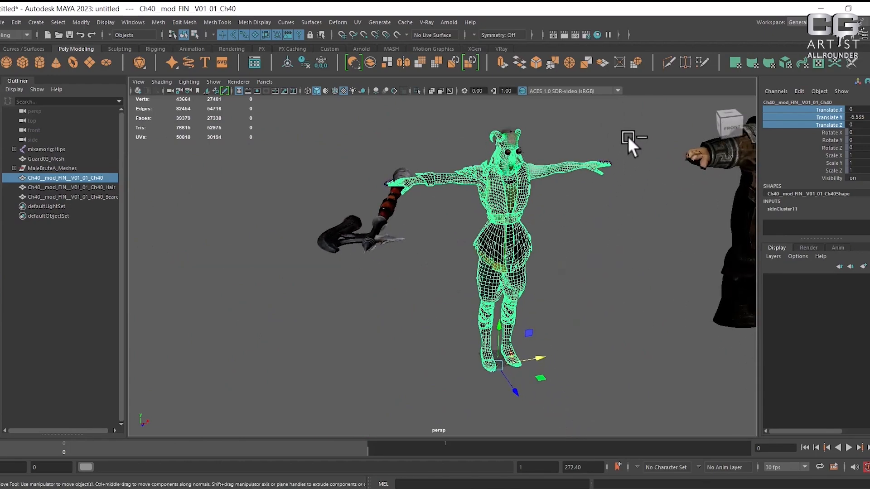
drag(627, 136, 426, 411)
drag(546, 230, 499, 232)
key(ctrl+z)
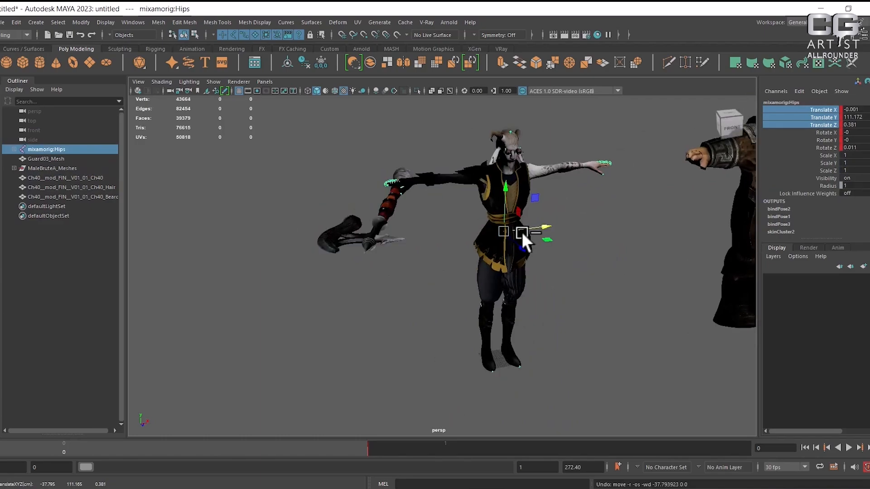
- Move the horned character's main mesh away from the skeleton to about -206 in Translate X
click(542, 344)
click(511, 329)
drag(542, 351, 274, 355)
- Examine the textured horned character's head, costume and tattooed arm up close, briefly comparing with the wireframe display
alt+middle_drag(332, 315, 474, 301)
scroll(475, 301, up, 1)
click(378, 255)
alt+middle_drag(378, 255, 531, 284)
scroll(531, 284, up, 3)
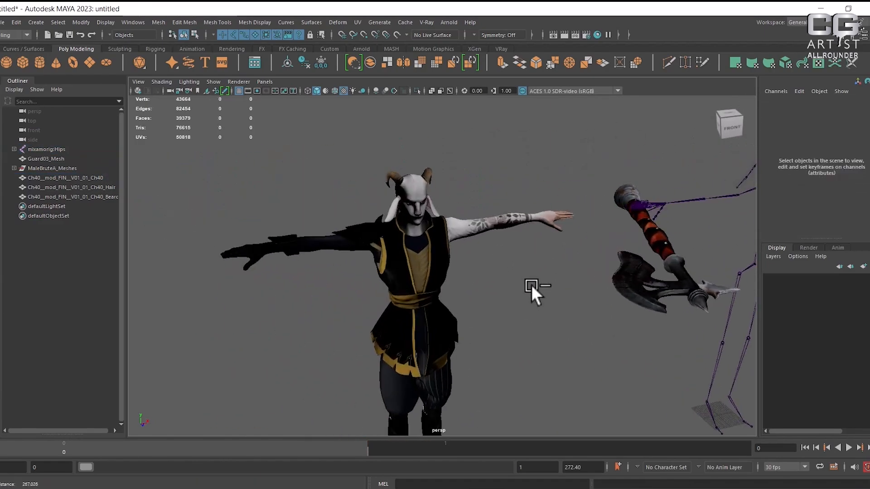
alt+drag(531, 284, 484, 284)
alt+middle_drag(484, 284, 511, 309)
scroll(511, 308, up, 3)
alt+drag(511, 309, 492, 206)
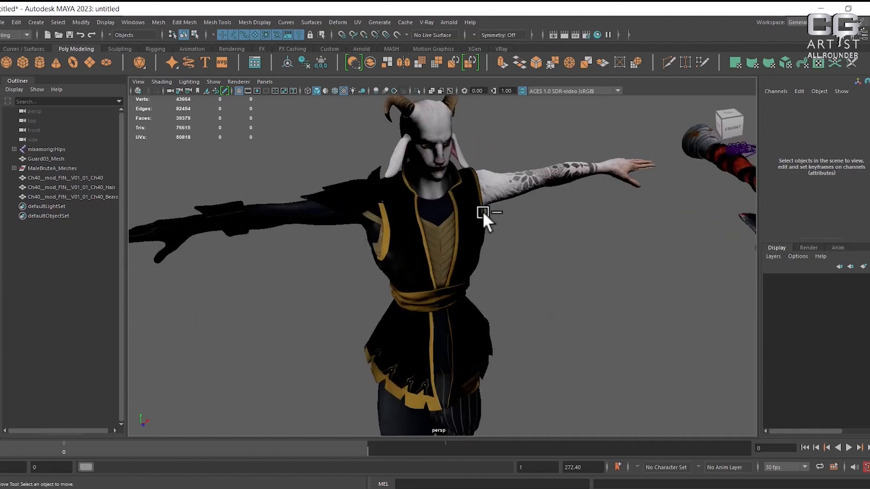
key(4)
key(6)
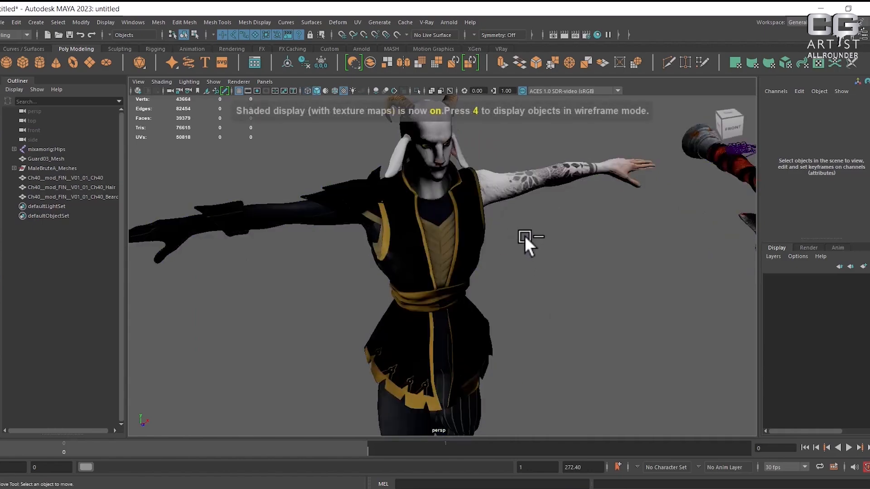
alt+drag(524, 237, 531, 252)
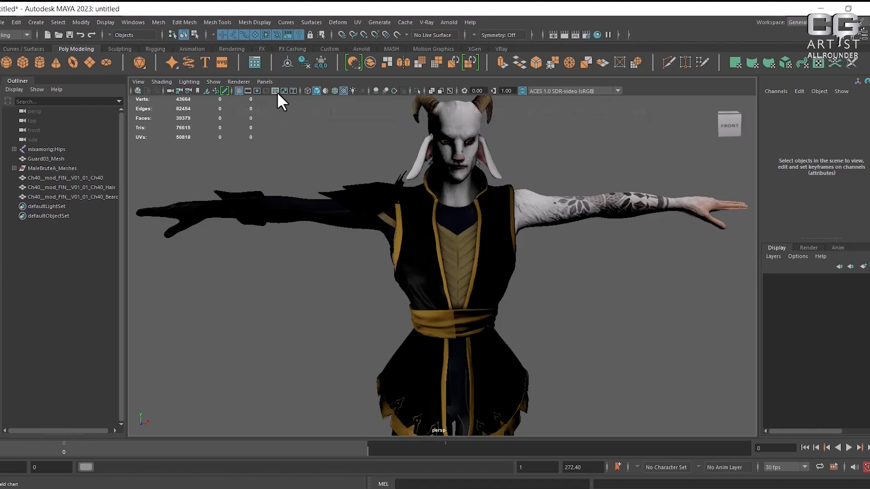
- Overlay the wireframe on the textured models in the perspective view
click(308, 89)
click(308, 90)
click(334, 91)
- Examine the horned character's edge flow on the face, shoulder, costume, legs and shoes with the wireframe overlaid
alt+drag(349, 136, 466, 287)
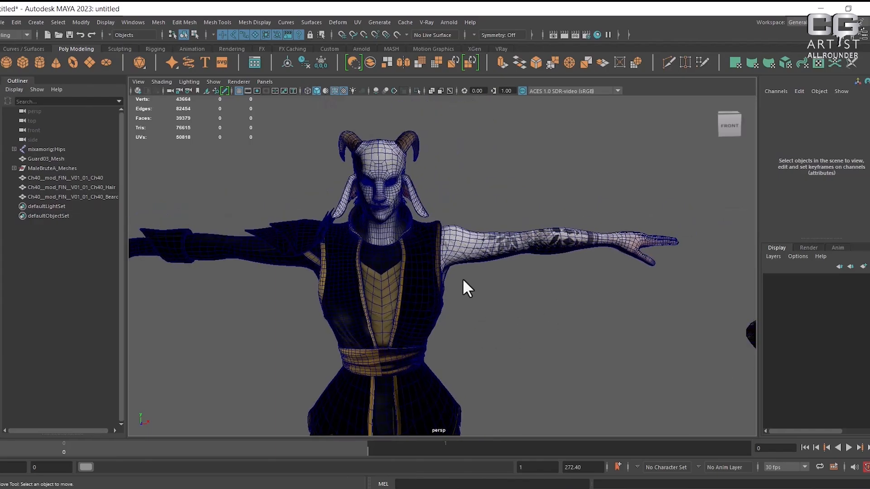
alt+right_drag(466, 287, 543, 270)
mouse_move(543, 270)
alt+mouse_down()
mouse_move(486, 267)
mouse_move(567, 289)
alt+mouse_up()
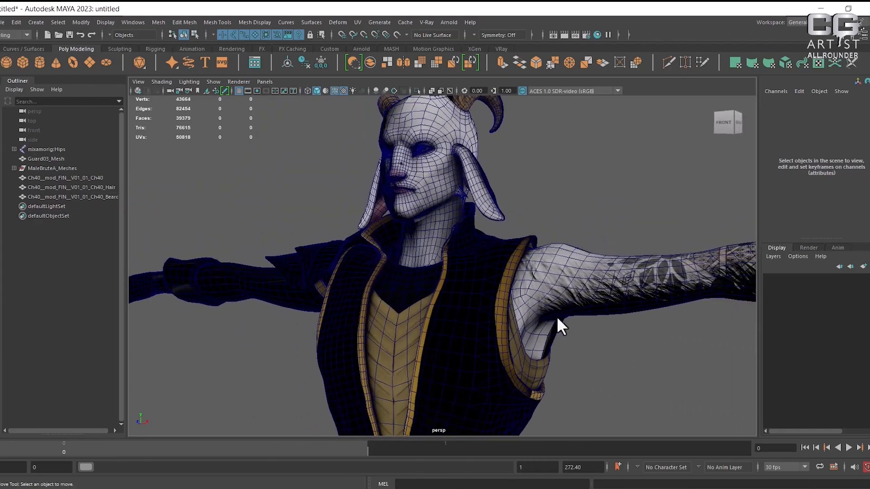
alt+right_drag(558, 319, 563, 373)
alt+drag(563, 373, 485, 301)
click(425, 365)
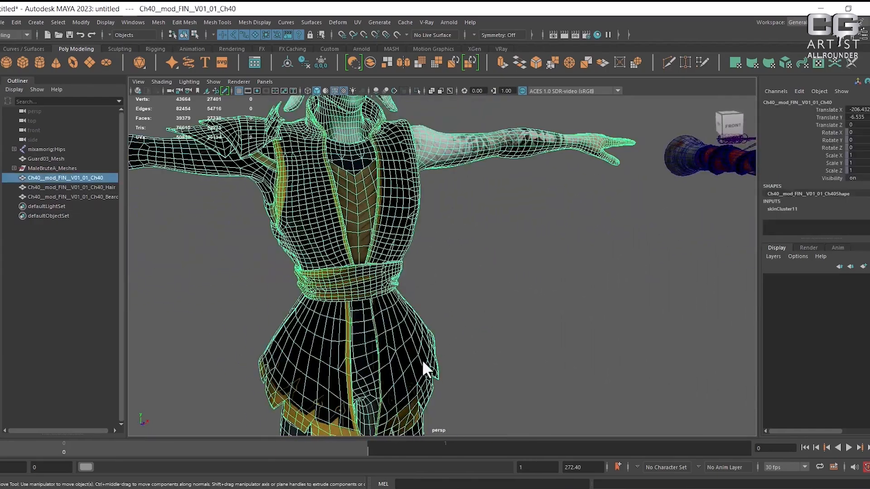
alt+right_drag(422, 359, 458, 313)
click(511, 351)
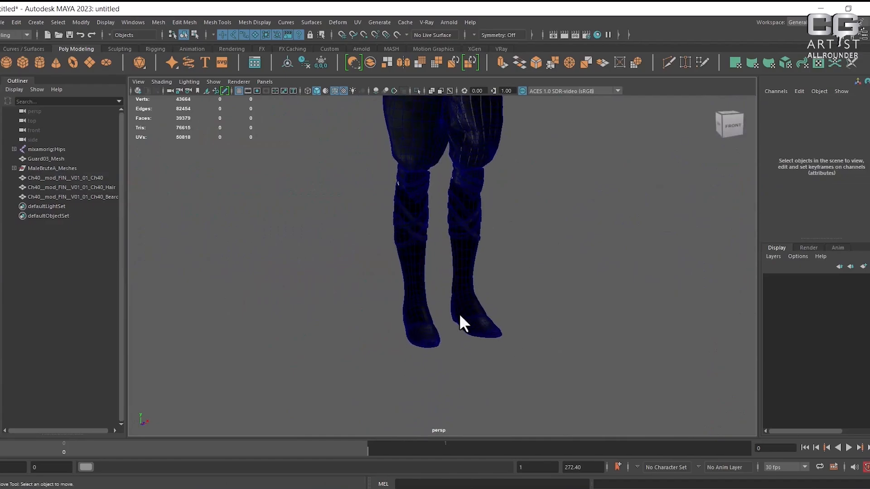
click(458, 314)
alt+right_drag(531, 303, 447, 411)
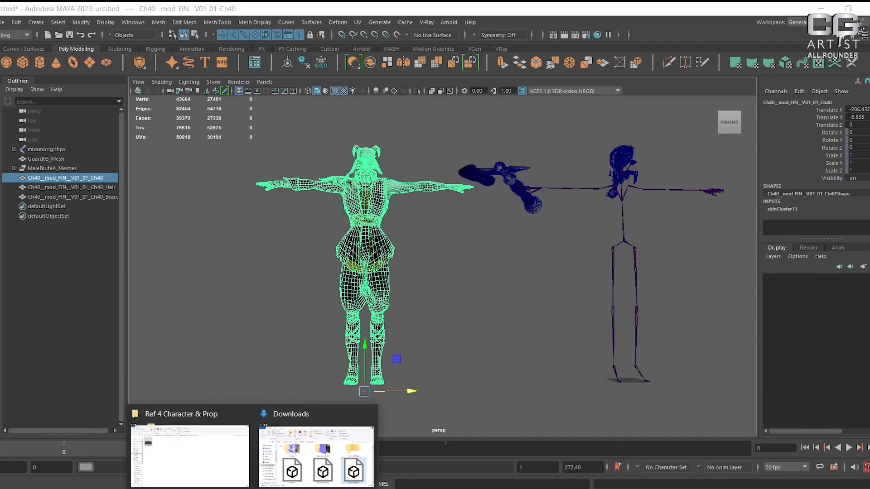
- Import Peasant Girl.fbx from the Downloads folder into the Maya scene
click(304, 451)
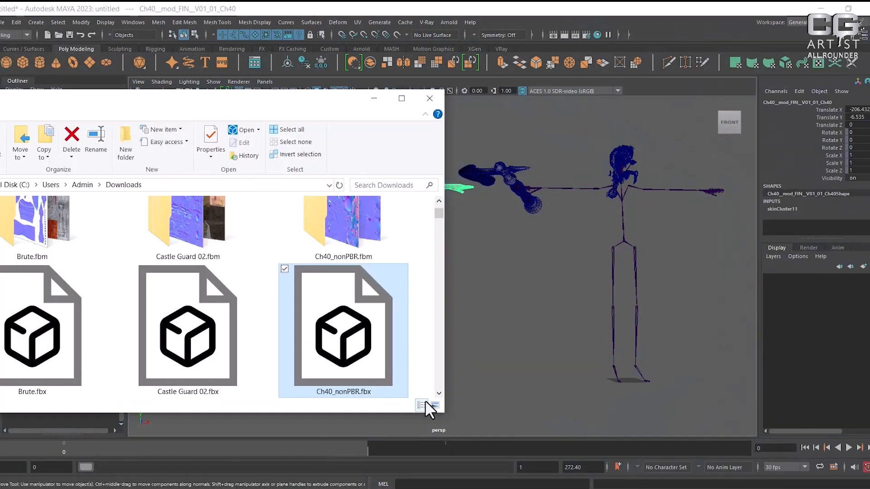
scroll(367, 334, down, 2)
drag(45, 341, 518, 360)
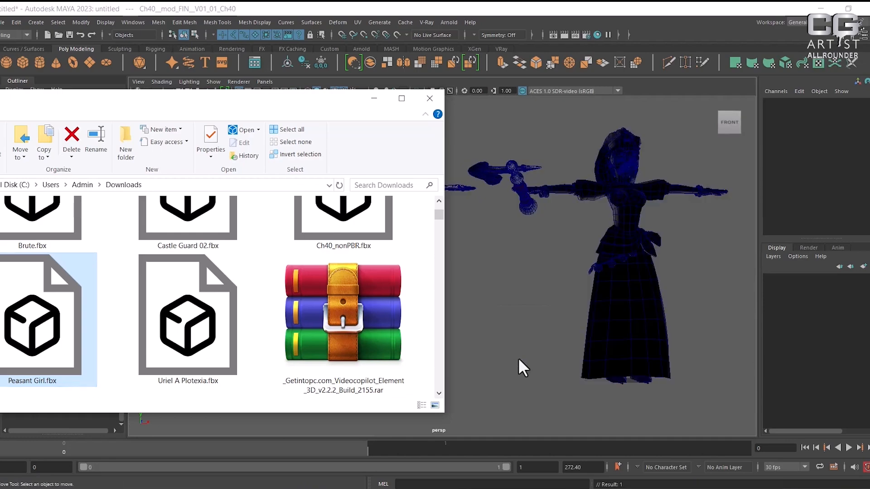
- Select the peasant girl's mesh and unlock its Translate X, Y and Z channels
click(638, 302)
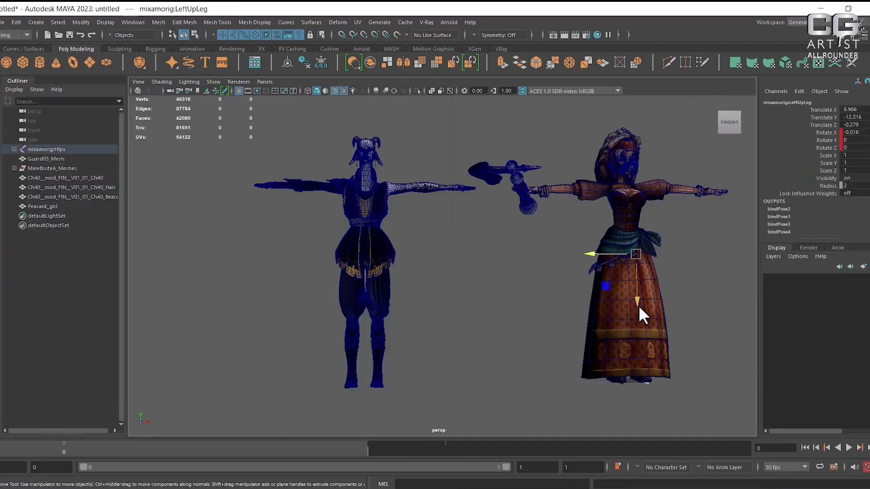
click(685, 362)
click(653, 355)
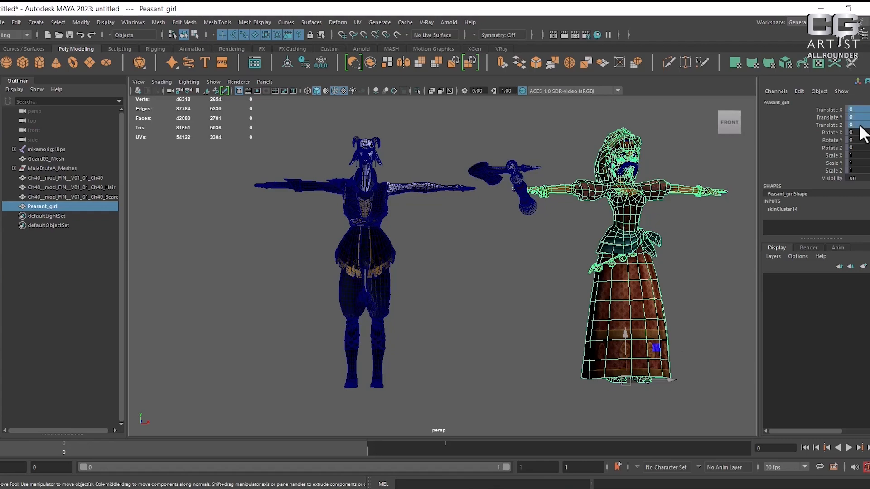
drag(830, 109, 838, 126)
right_click(824, 125)
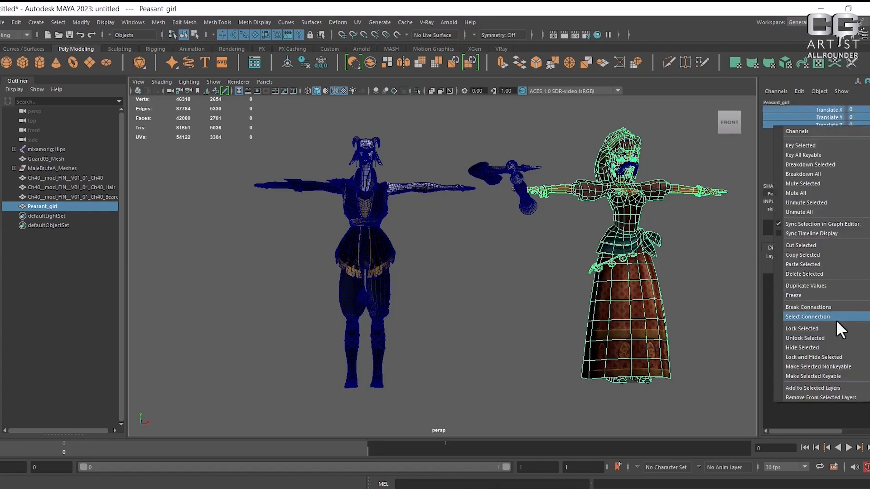
mouse_move(838, 294)
click(747, 297)
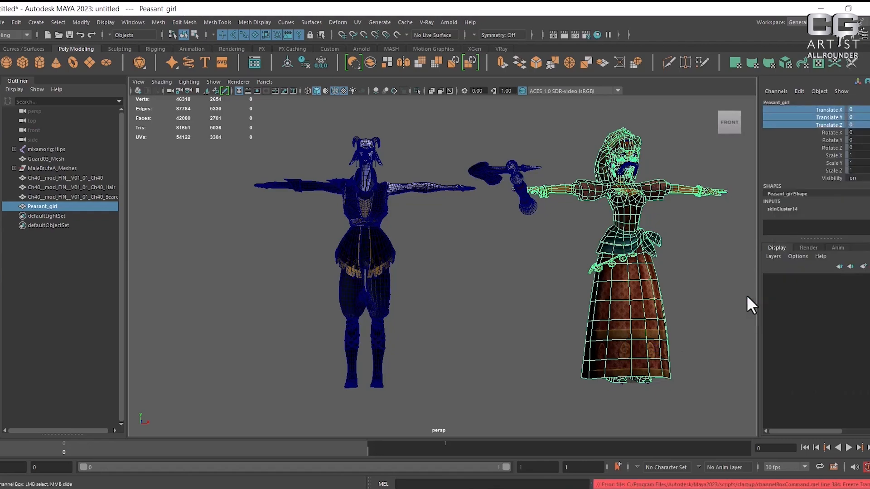
right_click(811, 118)
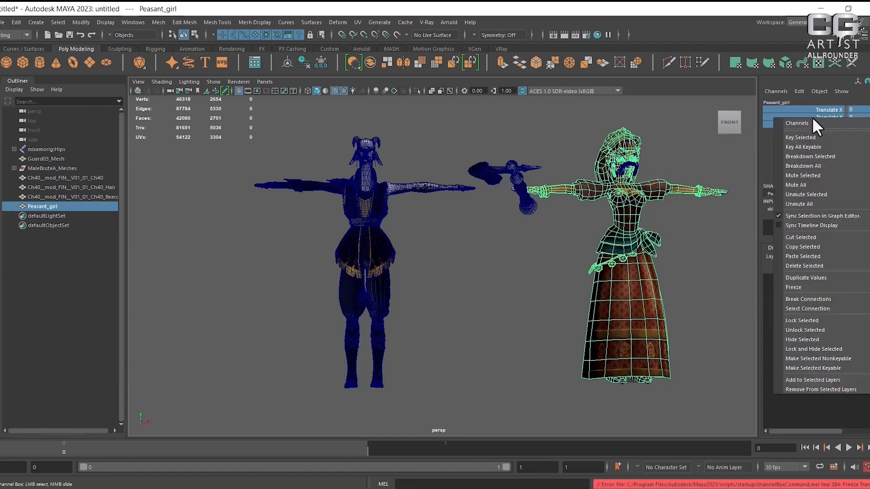
click(838, 329)
- Move the peasant girl's mesh beyond the horned character to about -387 in Translate X
scroll(657, 332, down, 2)
key(w)
drag(661, 374, 282, 301)
alt+middle_drag(290, 306, 509, 301)
scroll(509, 300, up, 3)
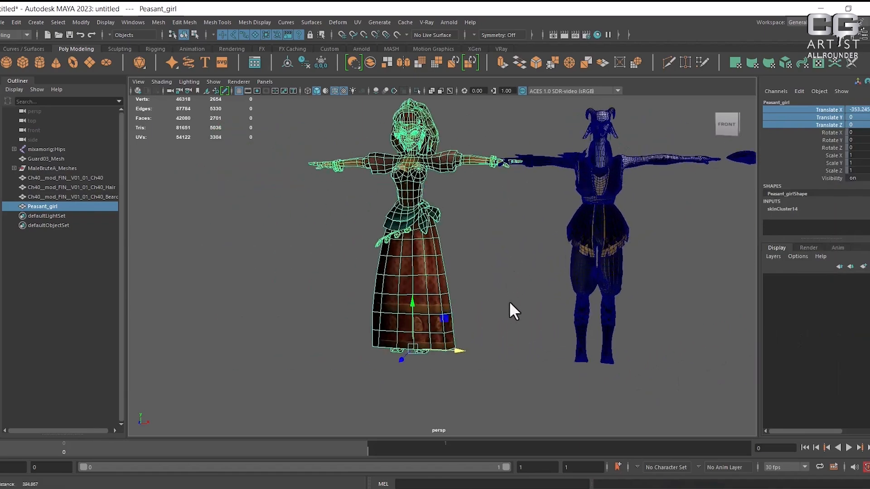
drag(453, 365, 401, 358)
- Examine the peasant girl's textured skirt, sash and belt ornaments together with their overlaid edge layout
click(428, 312)
alt+middle_drag(370, 281, 436, 274)
alt+right_drag(436, 274, 603, 384)
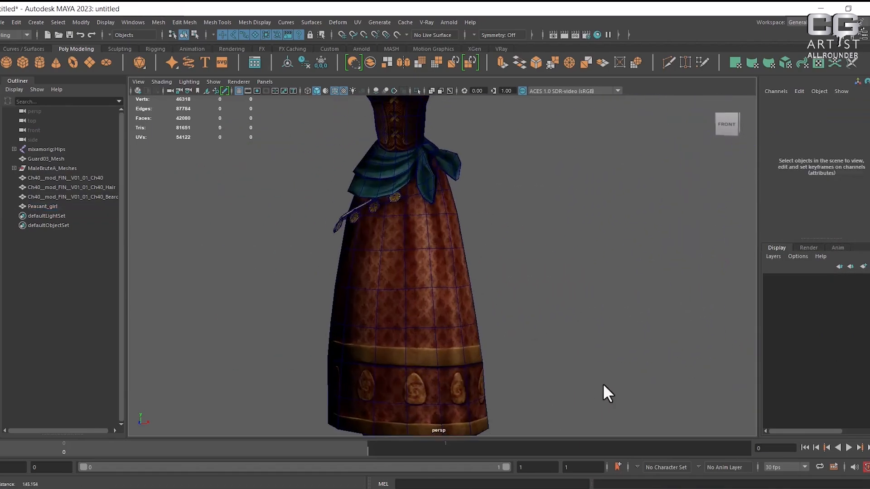
alt+drag(398, 299, 469, 310)
alt+middle_drag(399, 317, 484, 296)
alt+right_drag(484, 296, 492, 254)
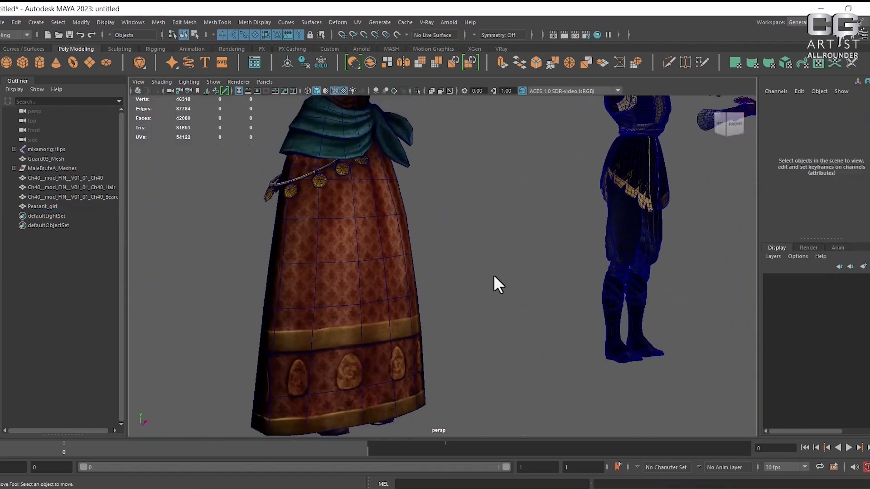
click(402, 305)
alt+middle_drag(434, 277, 492, 277)
alt+drag(492, 278, 477, 277)
alt+middle_drag(476, 277, 529, 271)
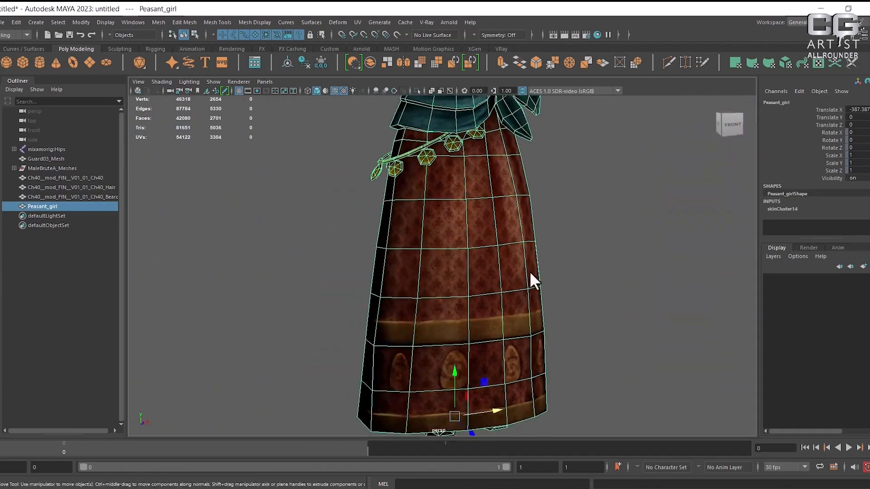
alt+right_drag(529, 271, 579, 287)
- Switch to untextured shaded display and examine the topology of the peasant girl's skirt
key(4)
key(5)
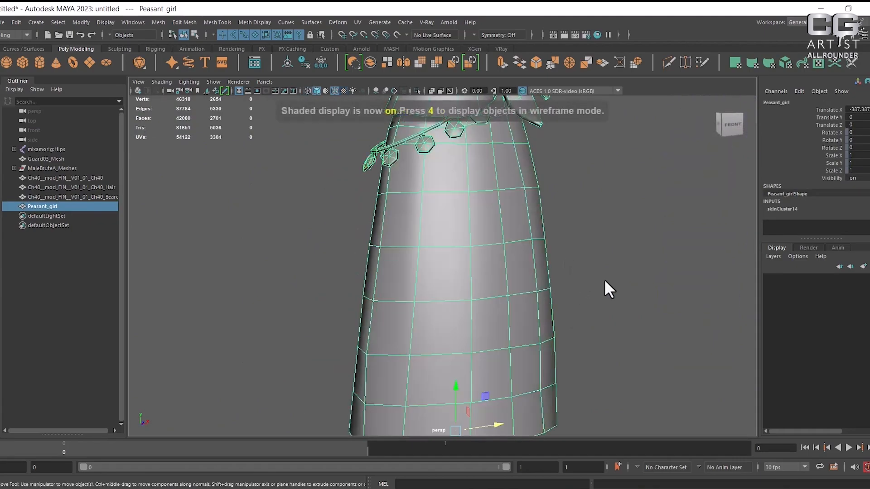
alt+right_drag(555, 316, 510, 264)
alt+middle_drag(510, 264, 526, 181)
alt+drag(526, 181, 559, 112)
alt+drag(498, 322, 521, 313)
alt+middle_drag(521, 312, 545, 316)
mouse_move(546, 317)
alt+mouse_down()
mouse_move(576, 317)
mouse_move(543, 278)
mouse_move(558, 323)
alt+mouse_up()
- Switch to wireframe display and examine the peasant girl's legs beneath the skirt and the low-poly structure from several sides
key(4)
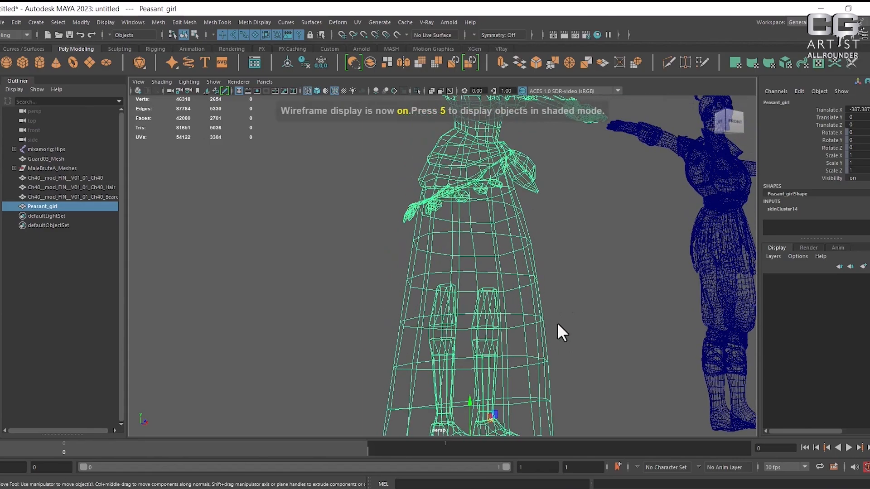
alt+right_drag(558, 324, 592, 268)
alt+middle_drag(592, 268, 525, 308)
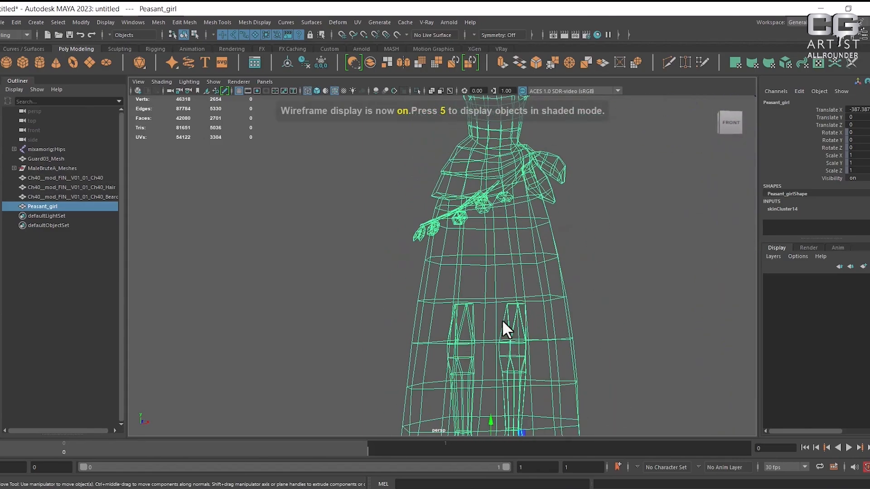
alt+drag(502, 317, 469, 340)
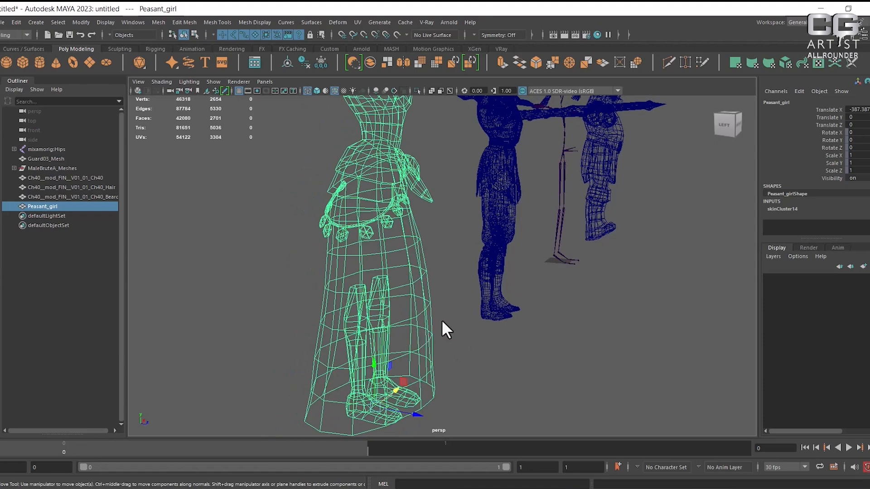
alt+drag(406, 297, 498, 294)
alt+right_drag(498, 295, 537, 332)
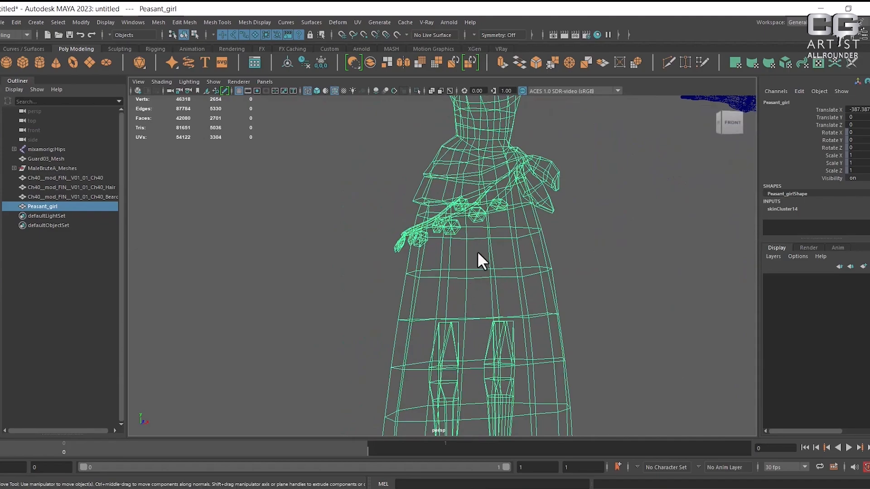
alt+drag(485, 308, 477, 285)
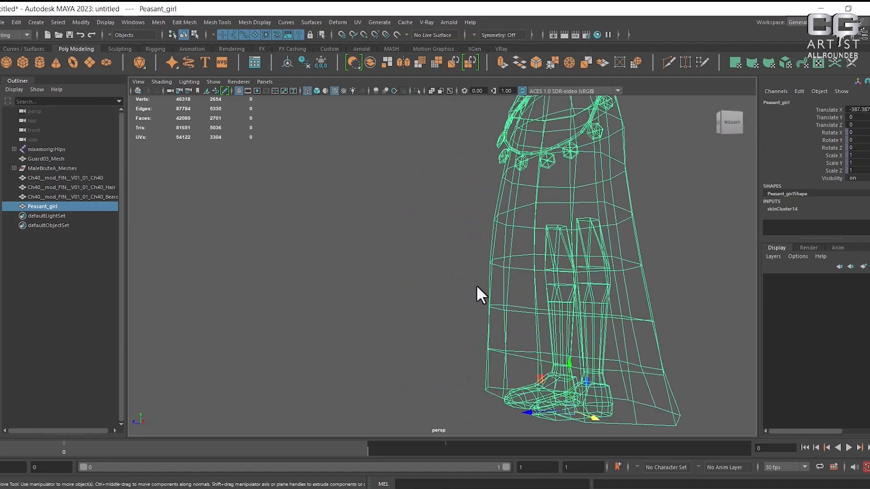
alt+drag(594, 286, 583, 240)
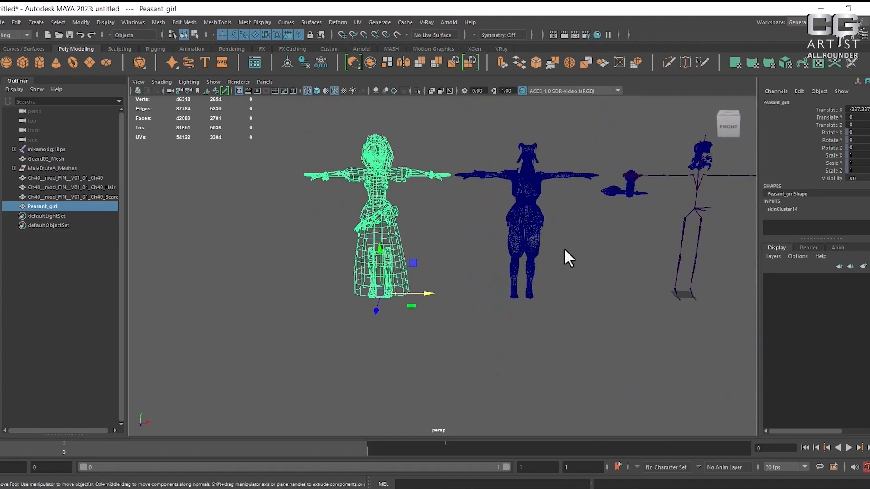
scroll(534, 265, up, 8)
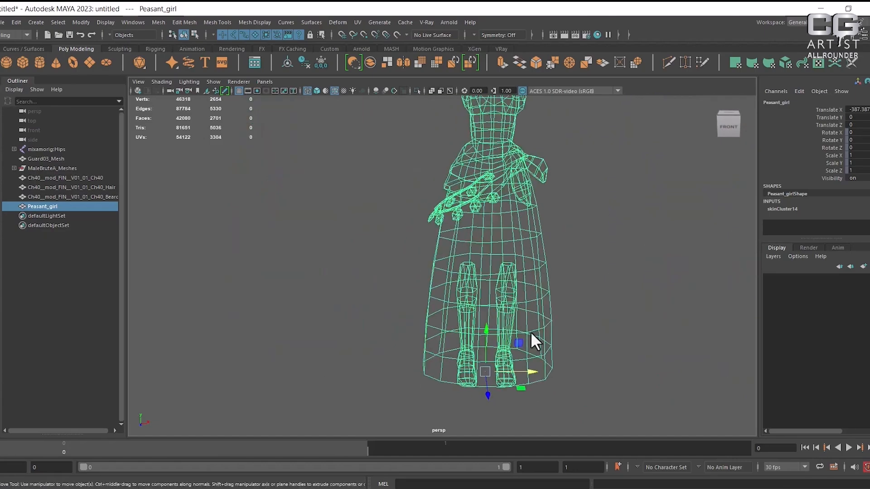
alt+drag(545, 322, 505, 281)
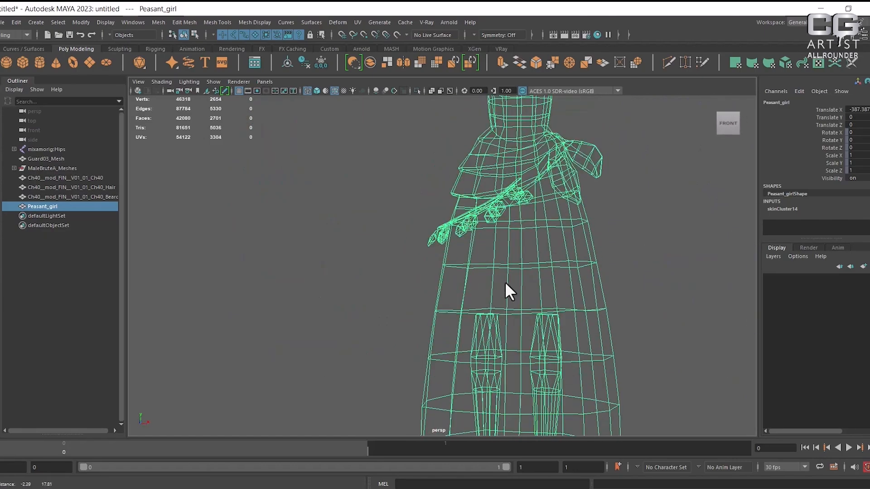
alt+middle_drag(505, 281, 536, 316)
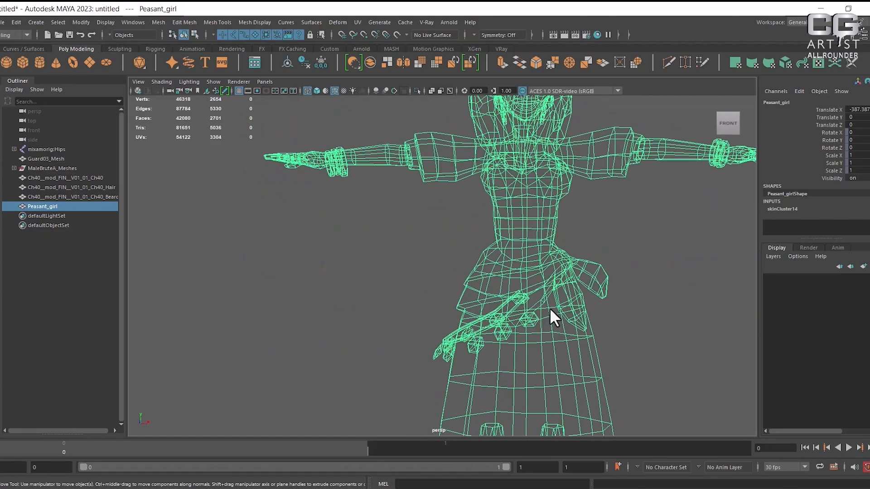
- Return to untextured shaded display and examine the peasant girl's bodice, sash and skirt topology
key(5)
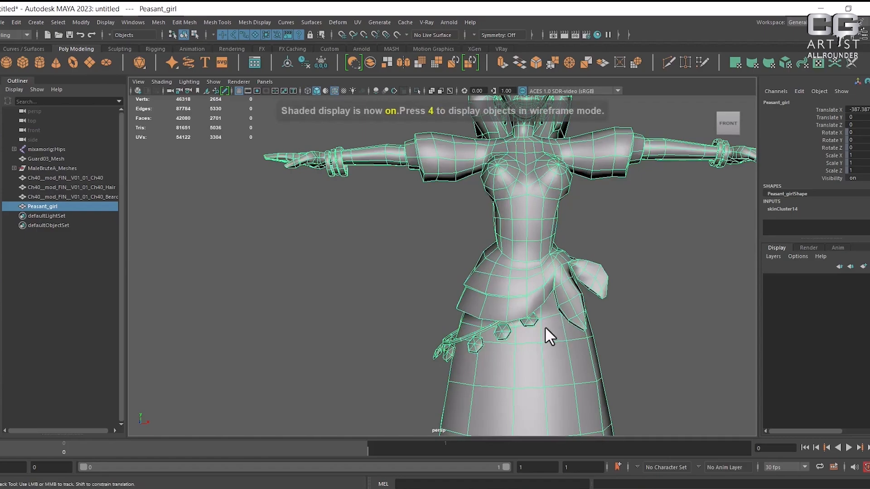
alt+middle_drag(544, 326, 517, 309)
alt+drag(517, 309, 443, 284)
alt+right_drag(443, 284, 518, 330)
alt+drag(518, 330, 545, 320)
key(5)
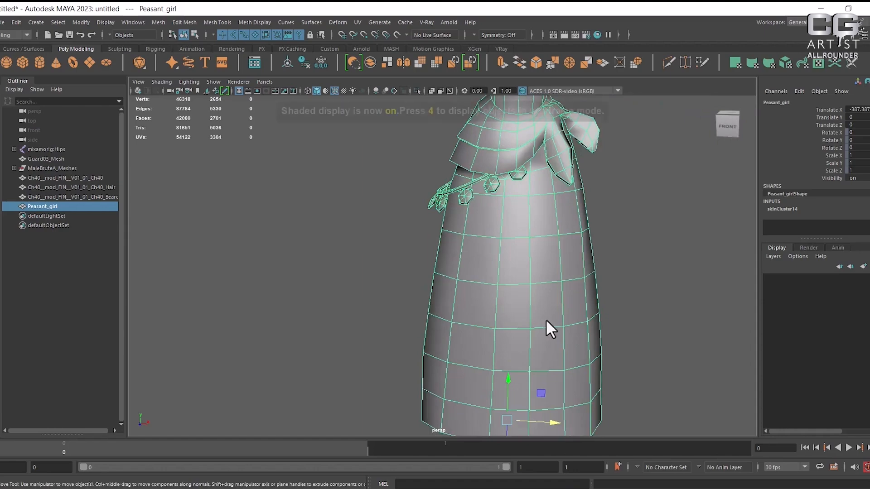
- Show the peasant girl textured, deselected and without the edge overlay, and examine the skirt's painted folds, pattern and trim
key(6)
click(643, 294)
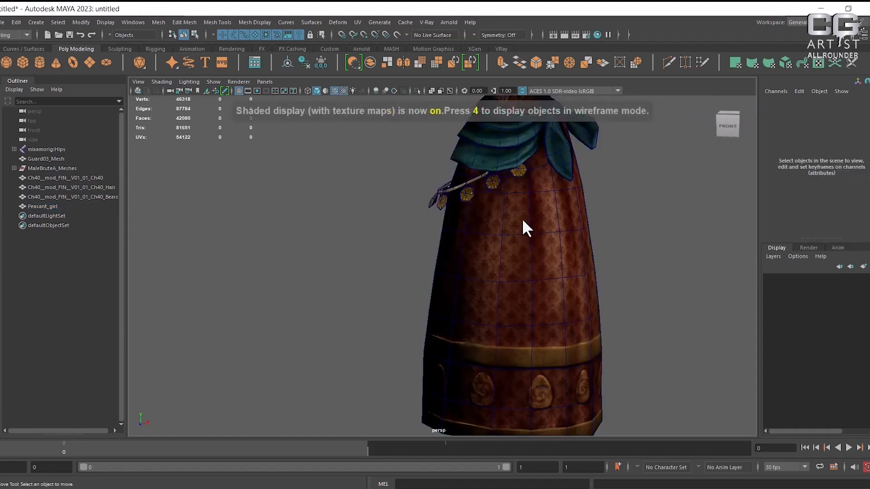
click(334, 90)
alt+drag(557, 271, 539, 298)
alt+right_drag(539, 298, 553, 335)
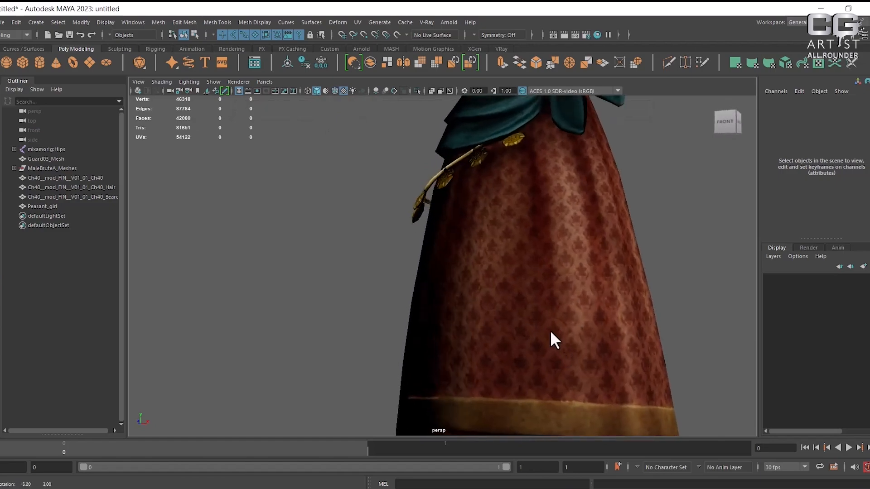
alt+drag(520, 276, 584, 276)
alt+middle_drag(583, 271, 525, 237)
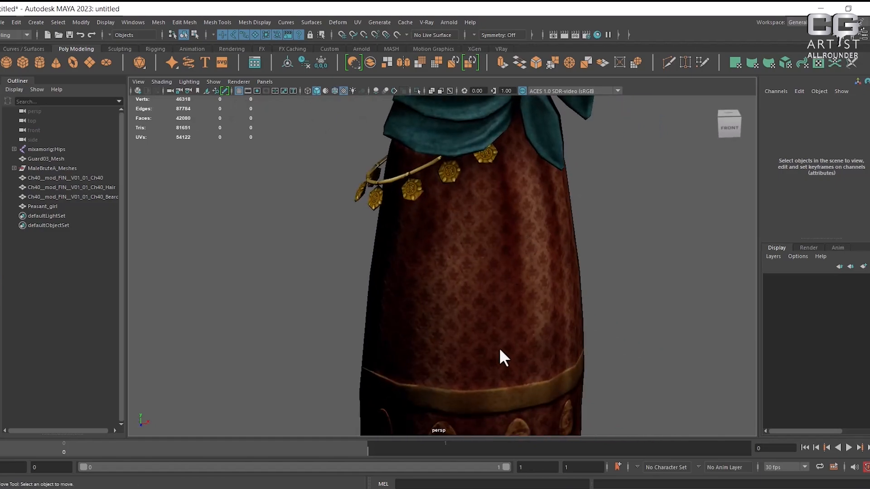
- Select the peasant girl and compare the skirt's untextured shaded topology with its textured display
click(505, 310)
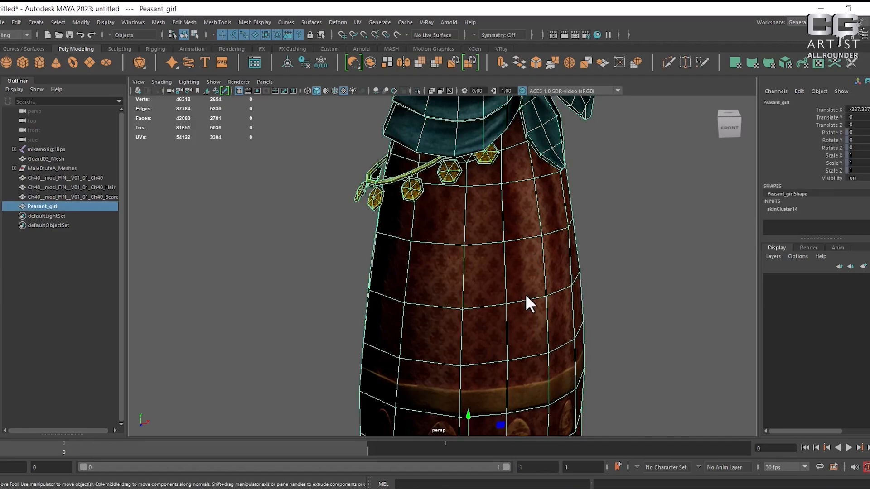
key(5)
mouse_move(545, 300)
alt+mouse_down()
mouse_move(629, 249)
mouse_move(632, 233)
mouse_move(558, 252)
alt+mouse_up()
mouse_move(547, 210)
alt+mouse_down()
mouse_move(490, 224)
mouse_move(472, 281)
mouse_move(539, 301)
mouse_move(621, 268)
mouse_move(576, 260)
alt+mouse_up()
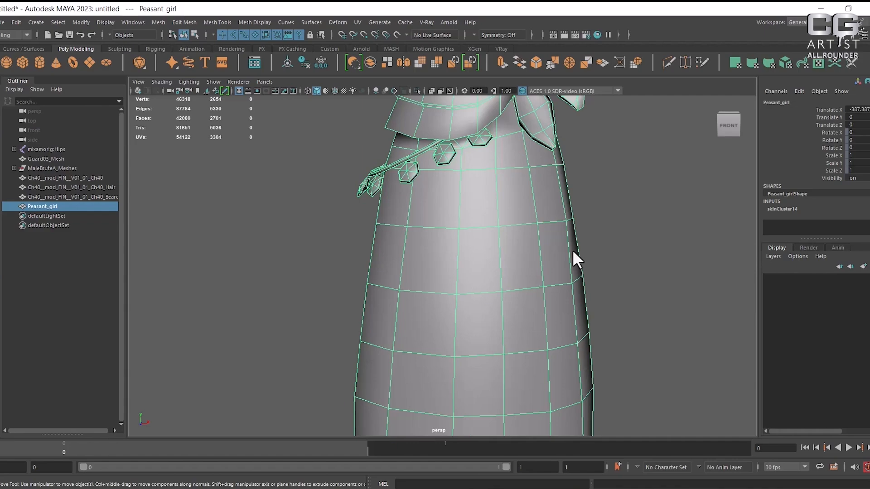
key(6)
click(626, 254)
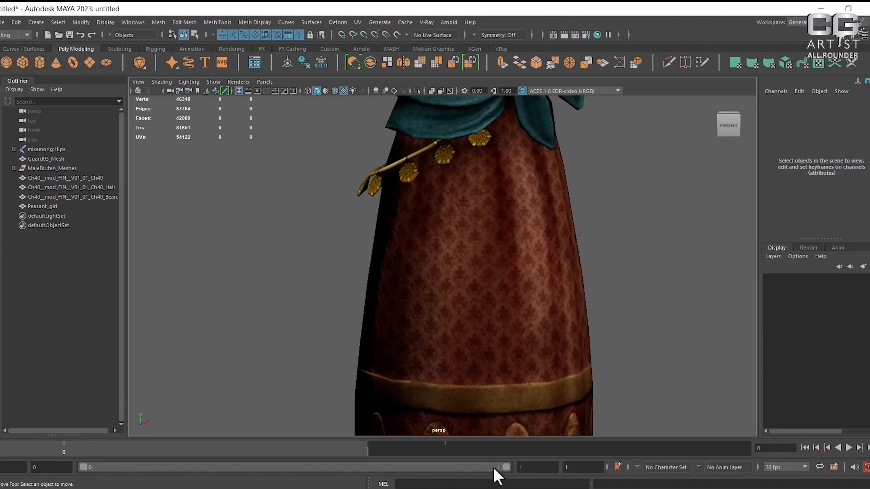
- Switch to the Chrome window with the cg artist all rounder YouTube channel and search the channel for "digital sculpting"
key(super)
mouse_move(462, 488)
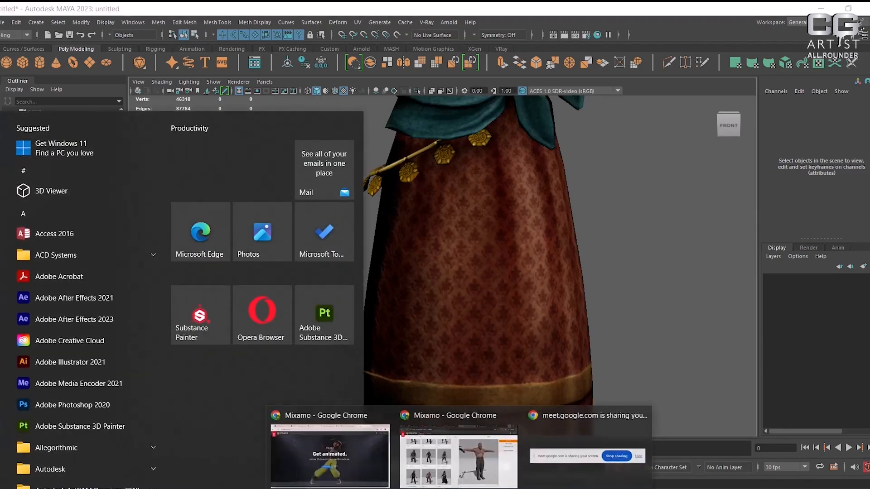
click(463, 450)
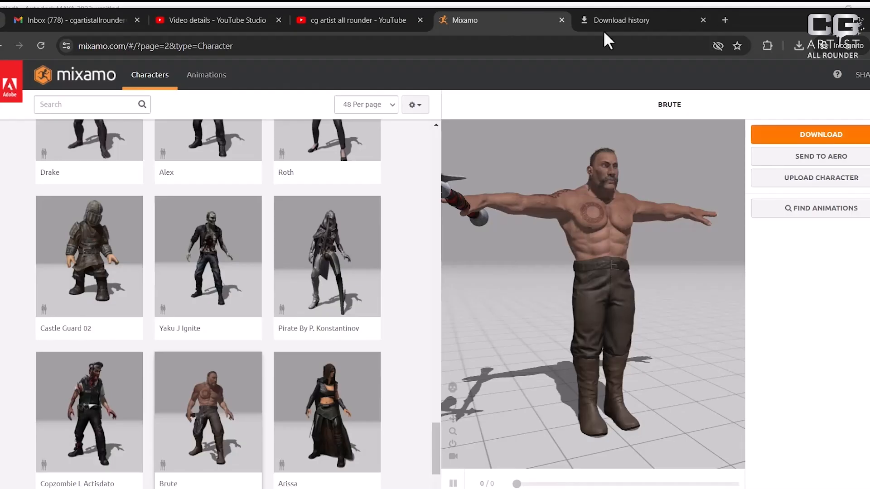
click(353, 20)
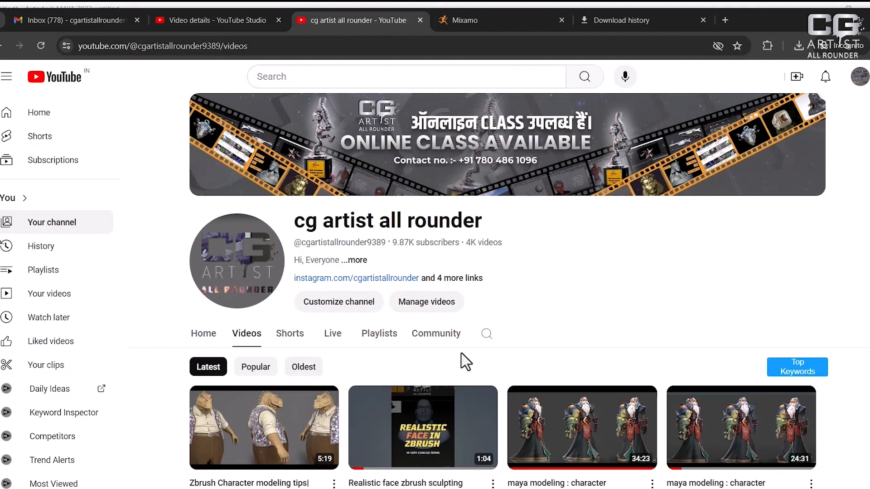
click(487, 337)
text(d)
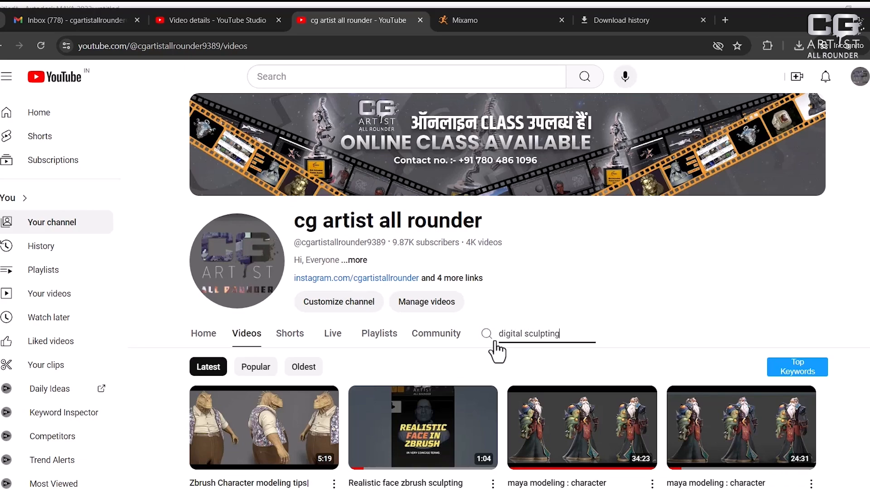
text(igital sculpting)
key(Return)
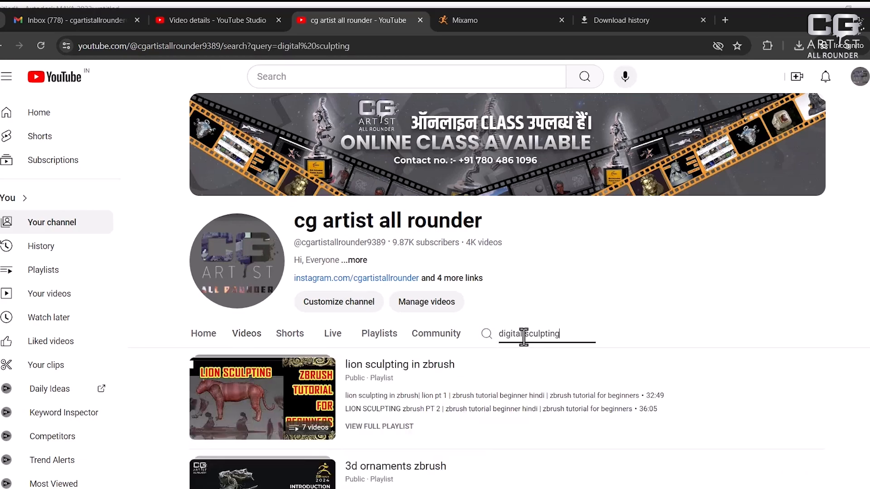
- Search the channel for "digital painting" and look through the resulting videos and playlists
click(613, 348)
click(487, 334)
text(di)
text(gital painting)
key(Return)
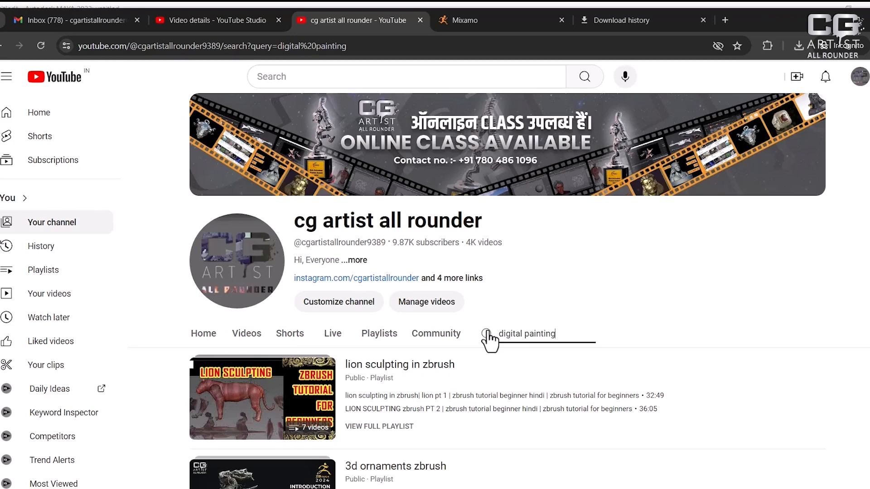
scroll(514, 313, down, 2)
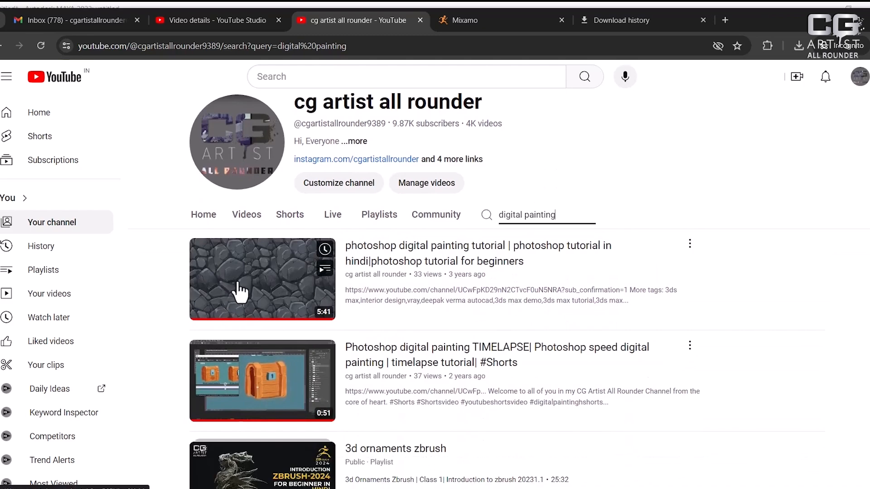
scroll(243, 235, down, 3)
scroll(266, 374, down, 3)
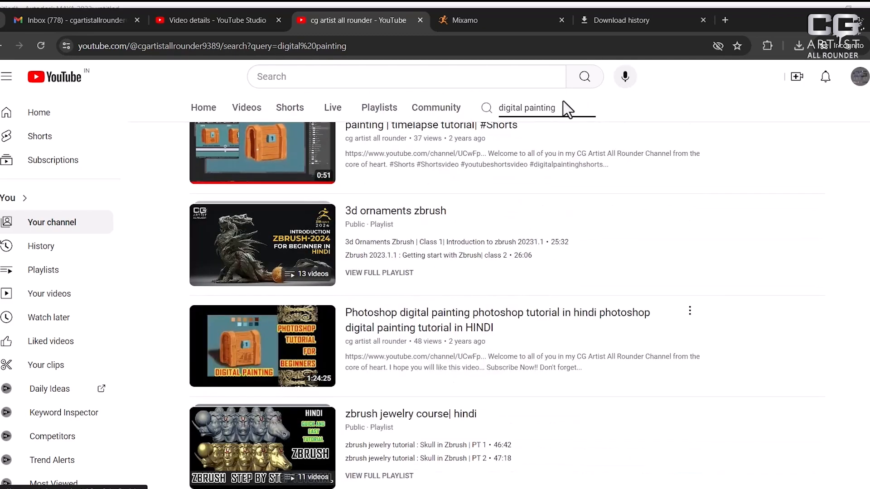
- Search the channel for "zbrush hand painted" and look through the hand-painted texturing tutorials
drag(557, 109, 479, 114)
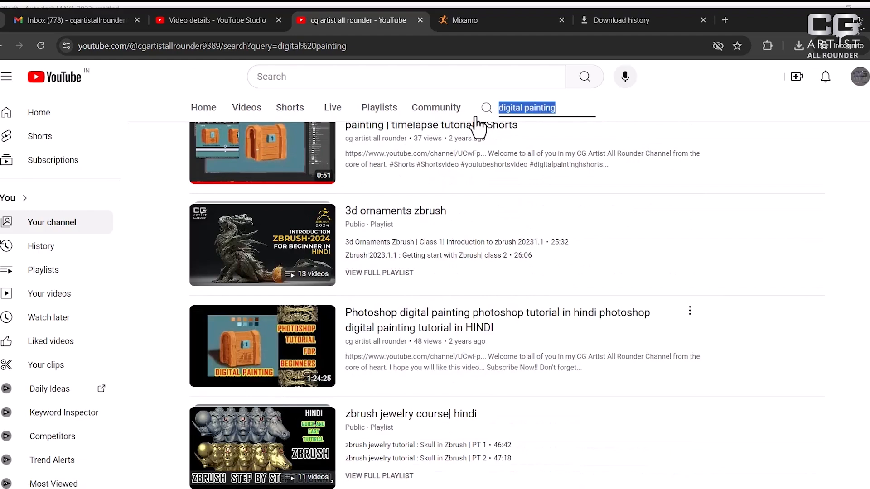
text(zbru)
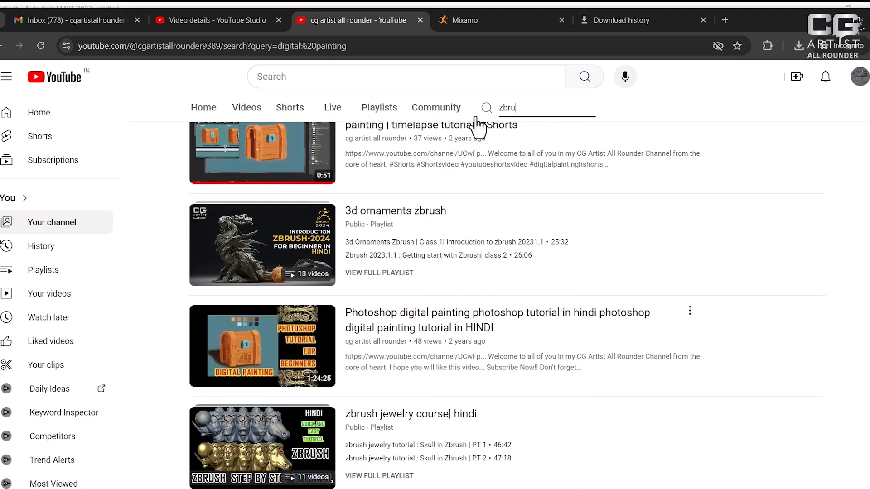
text(sh hand painted)
key(Return)
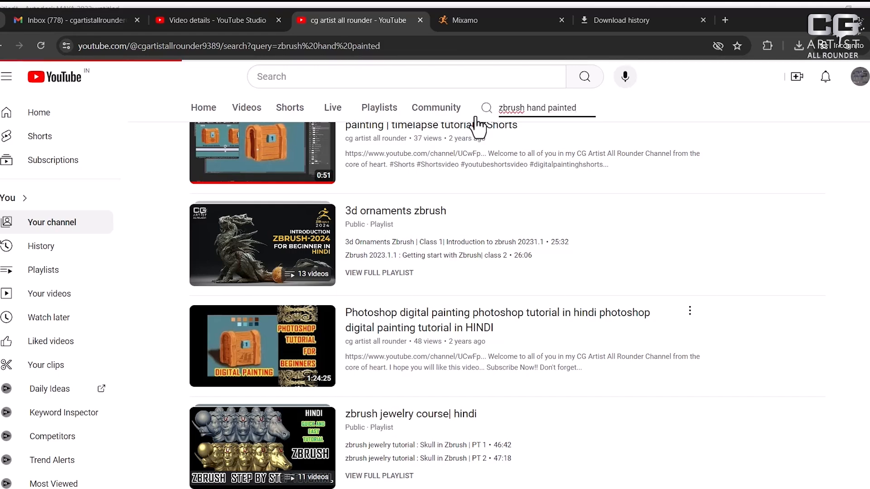
scroll(499, 324, down, 2)
scroll(412, 372, down, 3)
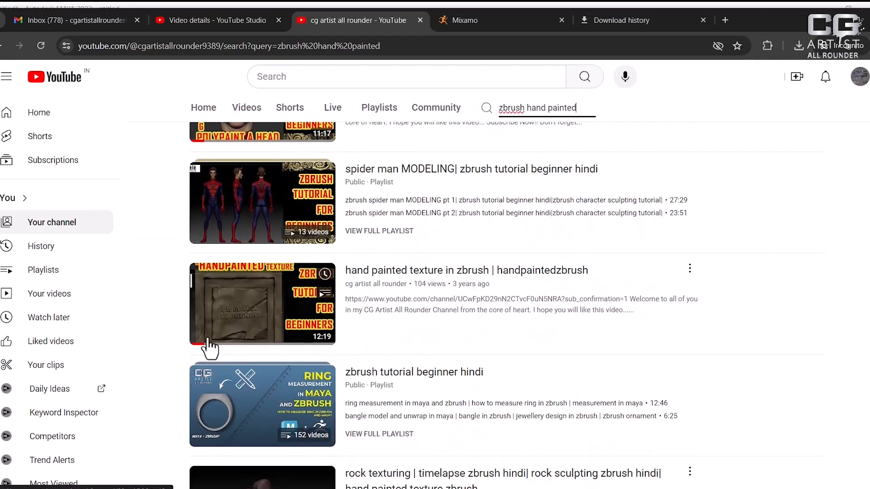
scroll(247, 306, down, 4)
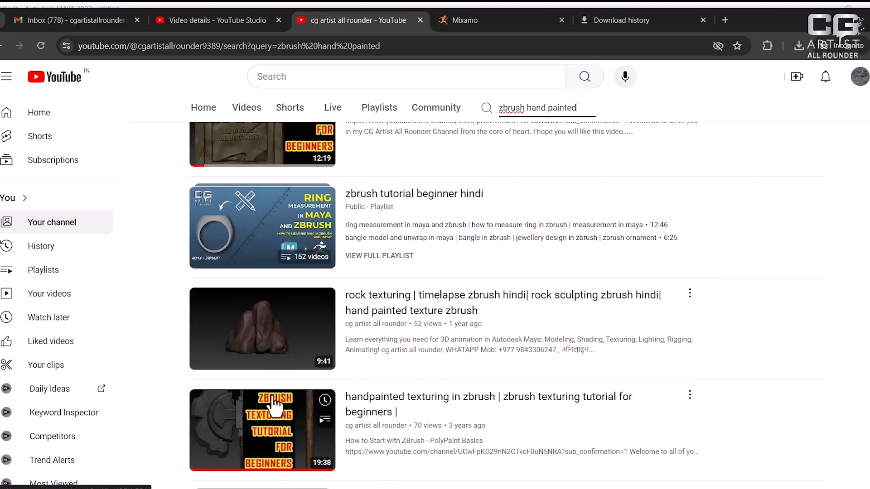
scroll(243, 346, down, 10)
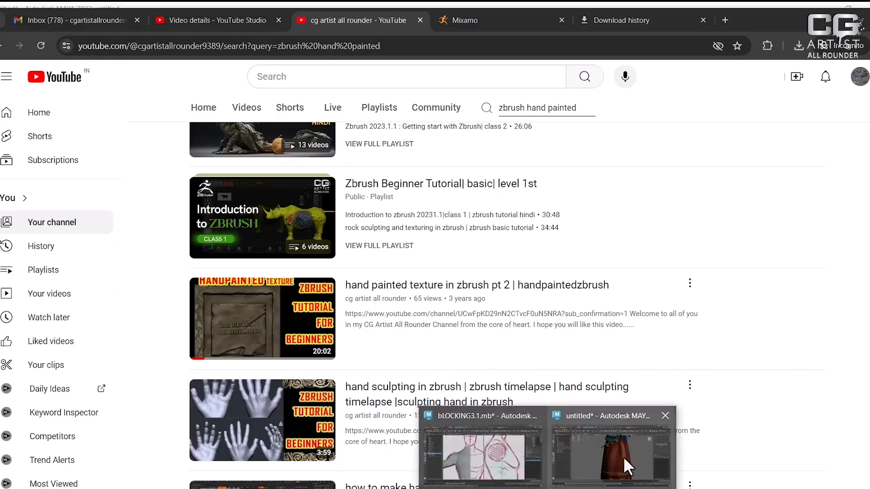
- Switch back to the untitled Maya scene and examine the peasant girl's full dress with and without its selection wireframe
click(624, 457)
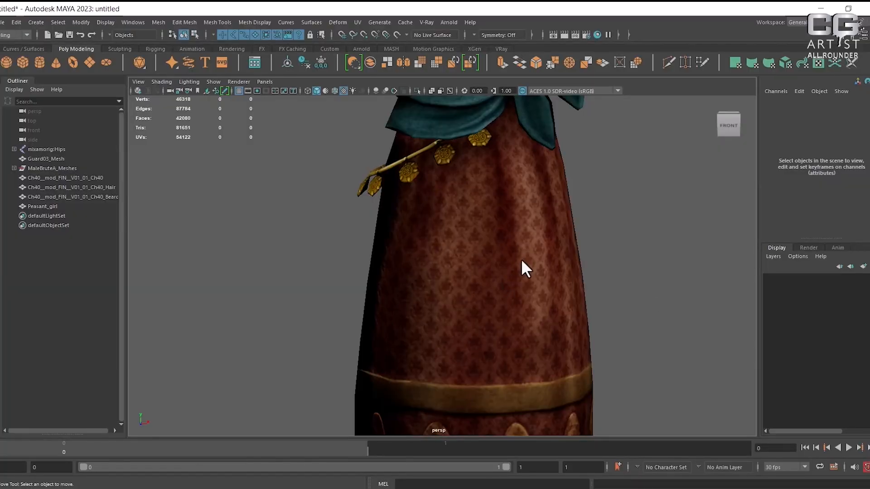
alt+right_drag(523, 260, 371, 281)
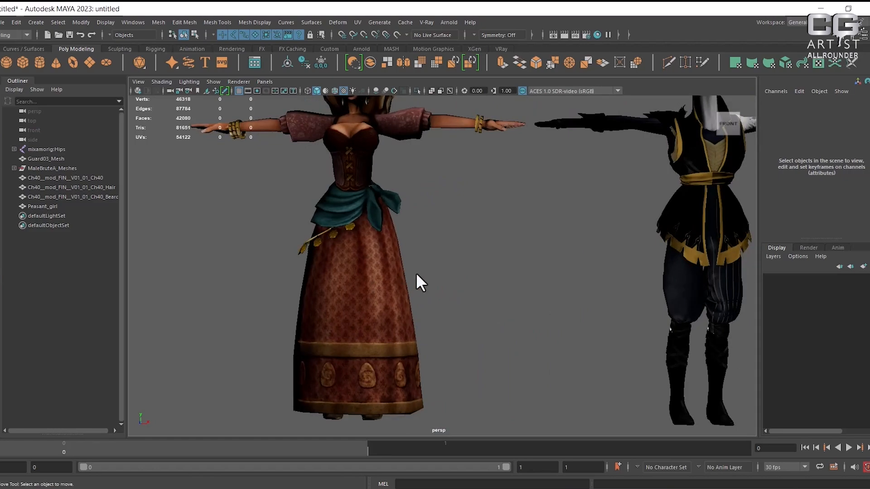
alt+drag(416, 273, 425, 274)
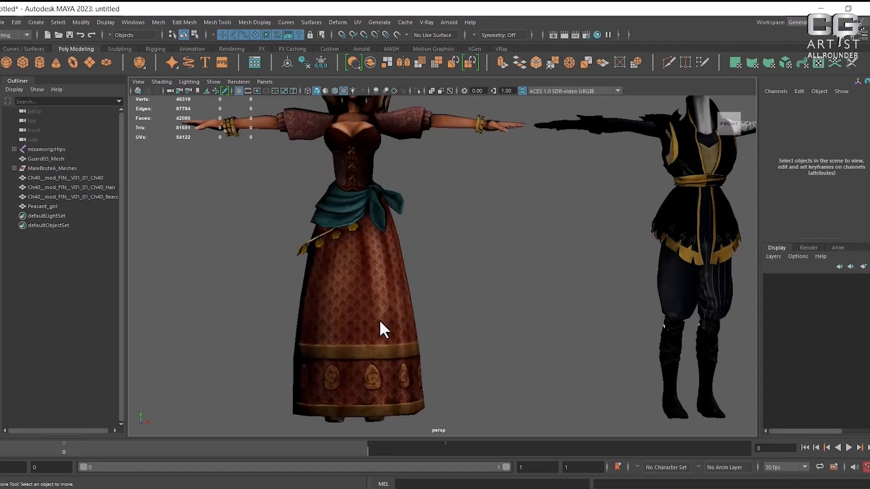
click(353, 233)
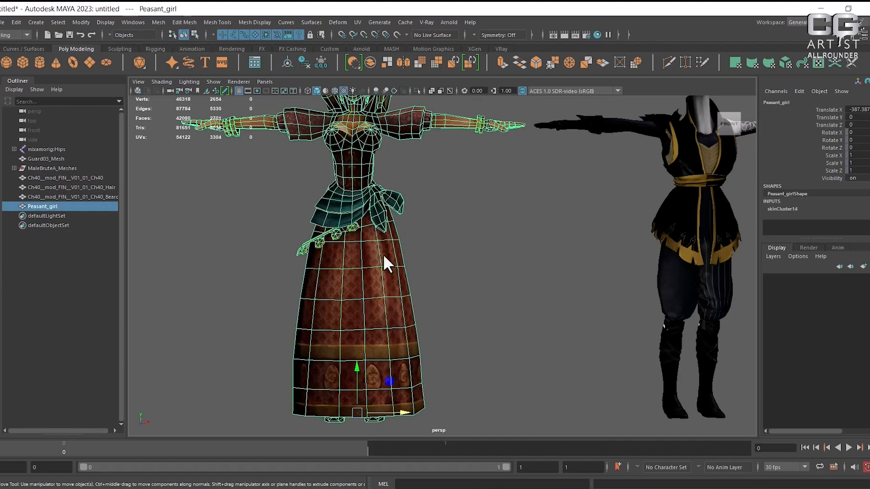
click(510, 263)
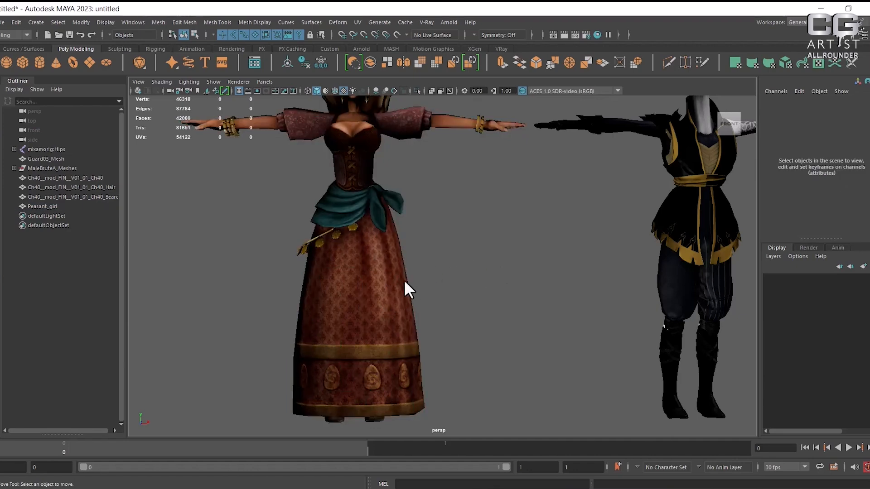
- Examine the peasant girl's textured skirt from the front and back, comparing the plain texture with the selected mesh's edges
alt+drag(327, 250, 349, 322)
click(354, 328)
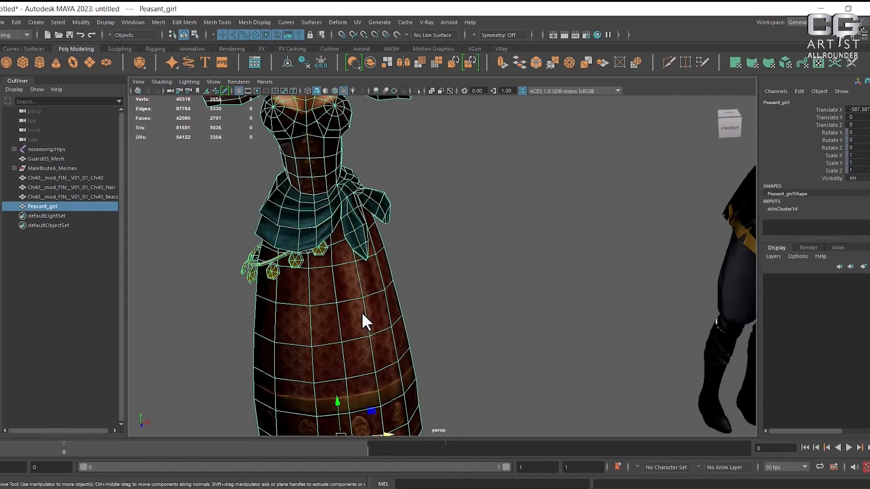
alt+drag(362, 313, 266, 292)
click(625, 290)
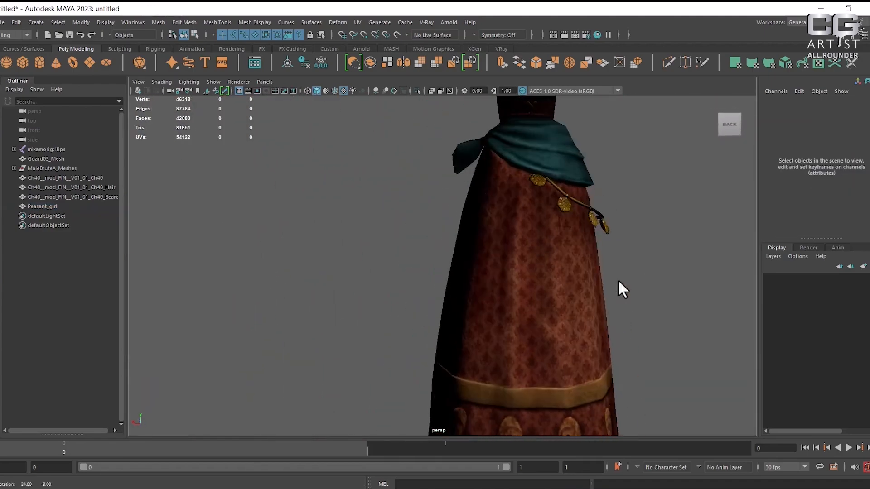
click(589, 310)
alt+drag(589, 310, 527, 344)
scroll(544, 296, up, 3)
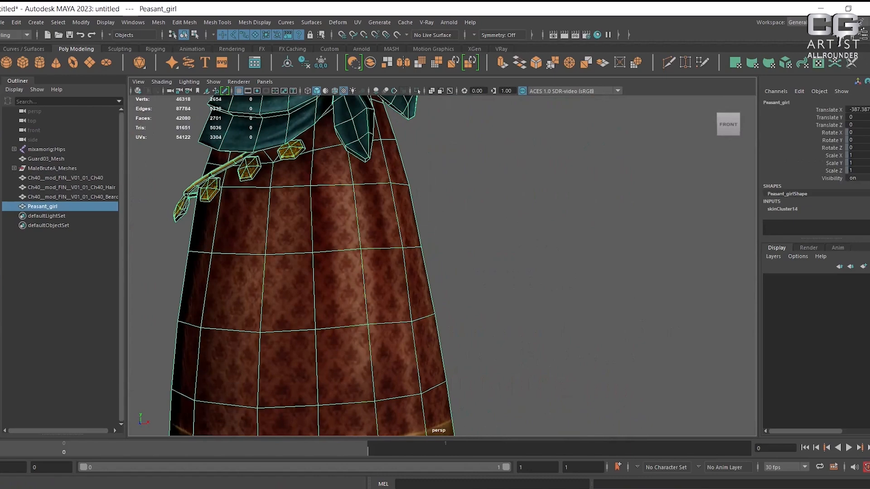
- Switch to the Ref 4A.jpg reference in ACDSee Quick View, examine the wizard's robe, and minimize the image window
key(alt+Tab)
drag(567, 172, 635, 31)
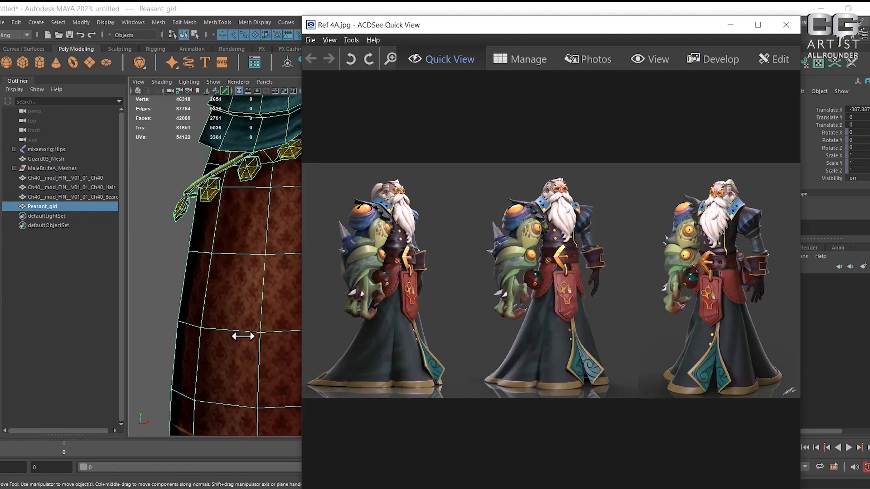
click(729, 25)
- Examine the selected peasant girl's skirt, hem, sash and bodice edge layout from several sides
scroll(396, 240, down, 5)
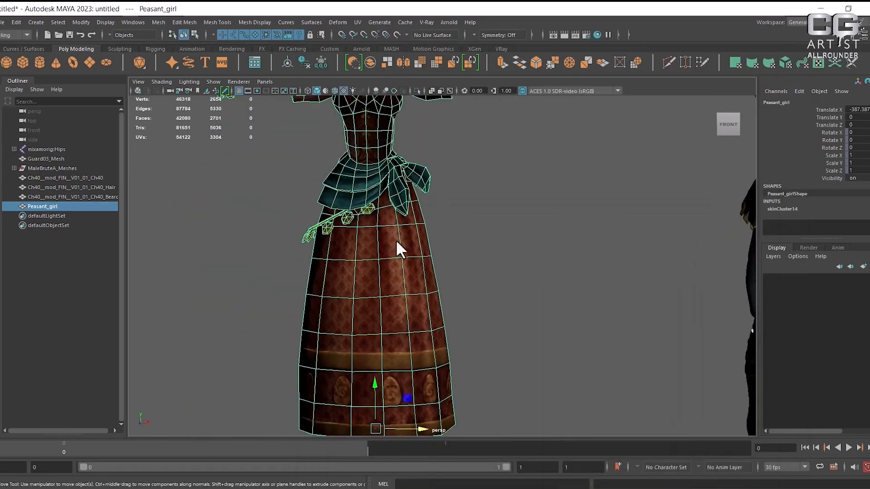
alt+drag(396, 240, 542, 296)
alt+middle_drag(542, 295, 458, 249)
alt+drag(458, 250, 413, 305)
alt+right_drag(412, 305, 499, 334)
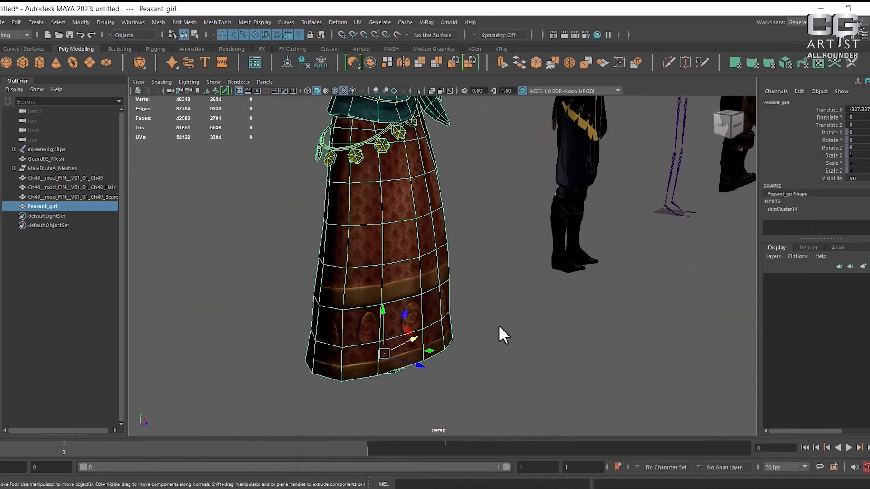
alt+drag(408, 277, 526, 263)
alt+middle_drag(526, 262, 550, 412)
alt+drag(550, 412, 387, 276)
mouse_move(388, 277)
alt+middle_down()
mouse_move(583, 339)
mouse_move(509, 294)
alt+middle_up()
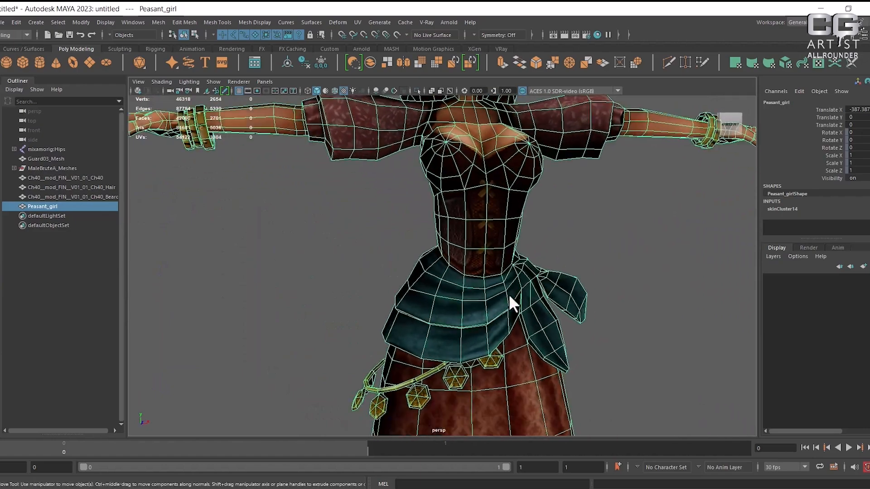
- Compare the peasant girl's sash and belt ornaments in wireframe, untextured shaded and textured display, and view the whole character
scroll(518, 306, up, 2)
key(4)
key(5)
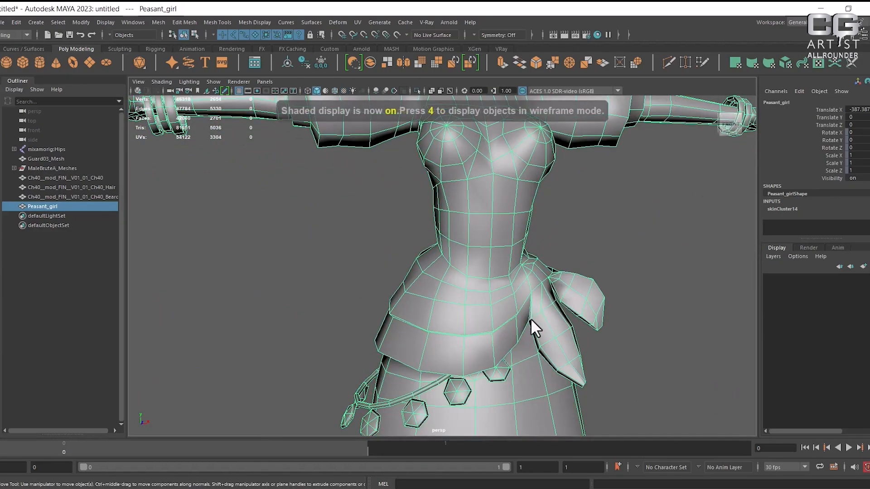
scroll(472, 272, up, 5)
alt+middle_drag(466, 361, 399, 248)
key(6)
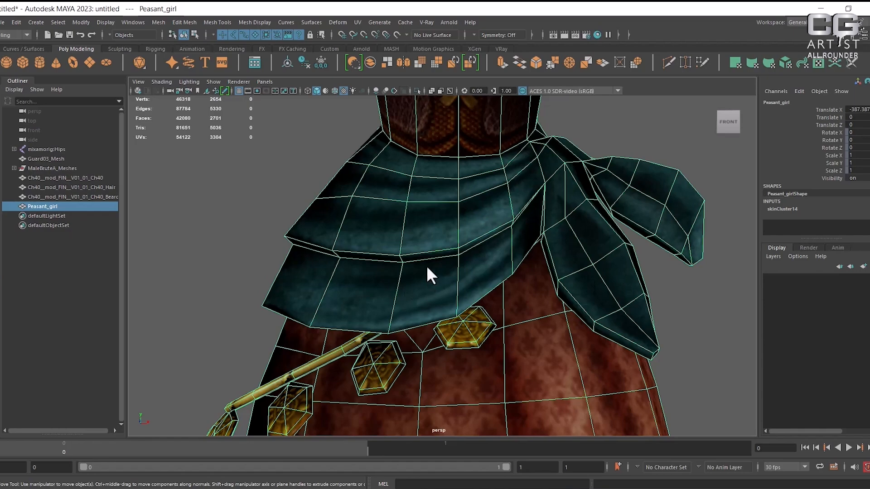
scroll(389, 220, down, 10)
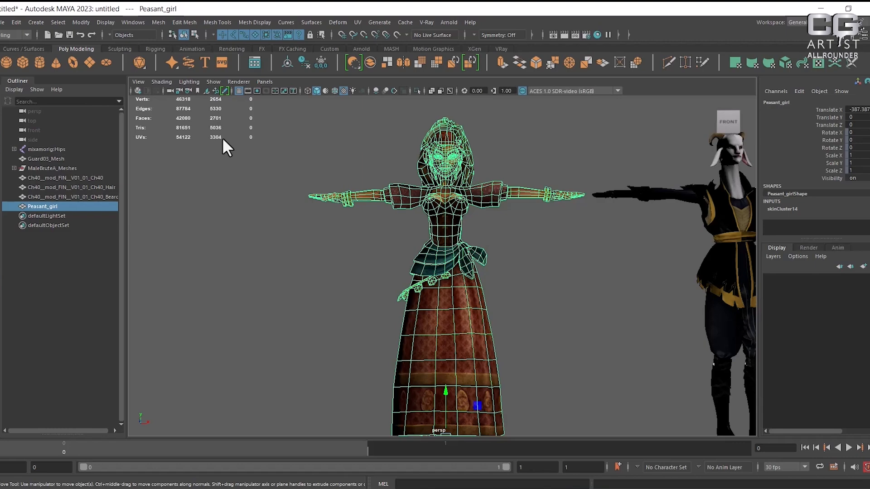
- Compare the polygon statistics of the horned character's mesh and the armored guard's mesh by selecting each in turn
click(708, 295)
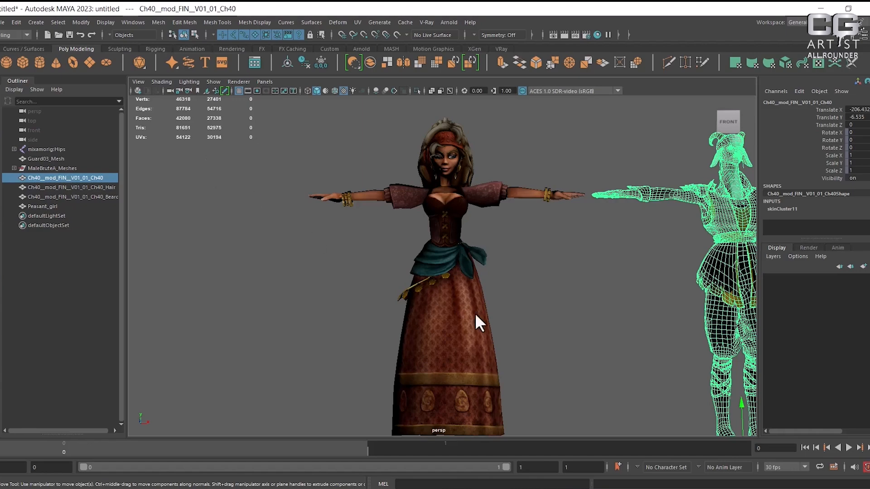
alt+drag(548, 302, 608, 319)
click(561, 276)
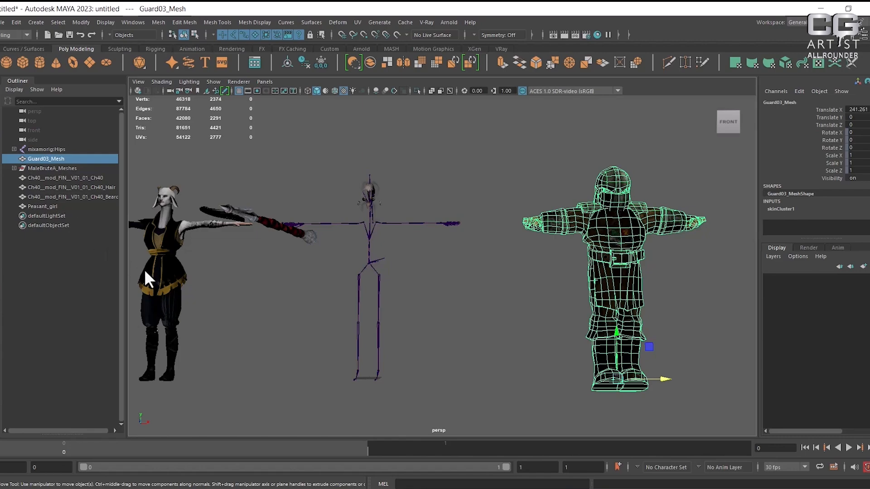
click(168, 280)
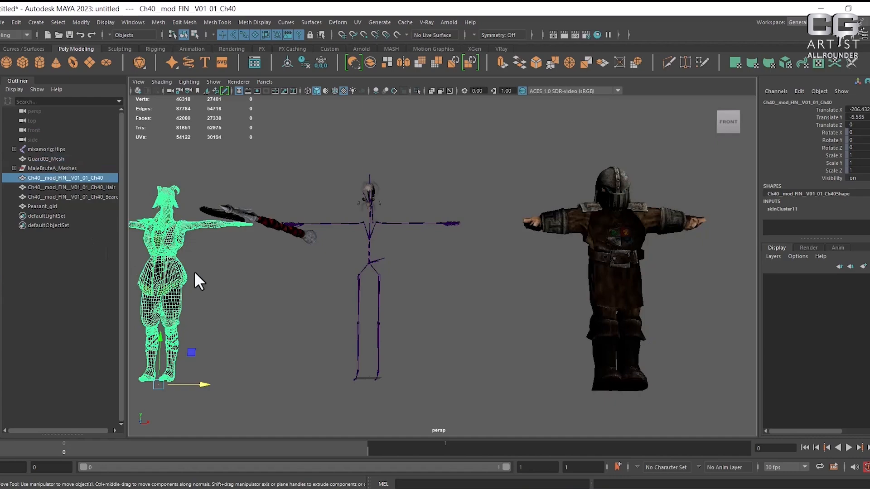
click(610, 279)
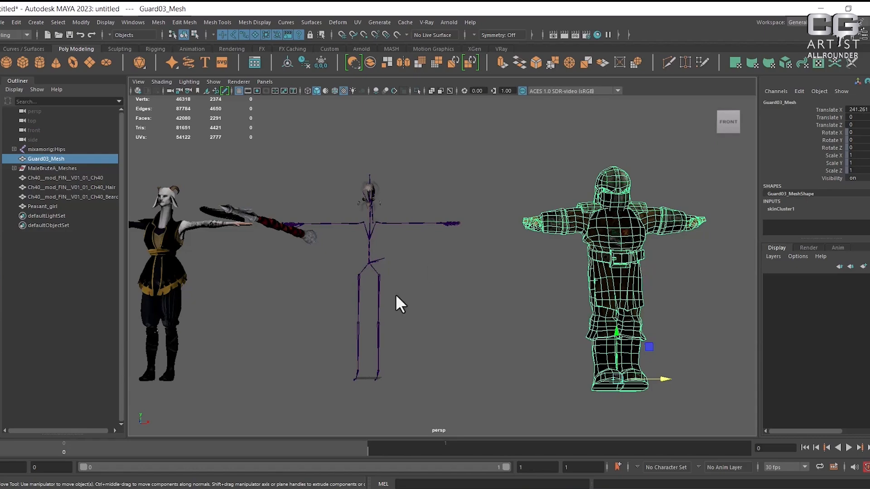
- Dismiss the Quick Heal notification and keep the armored guard's mesh selected
click(520, 299)
click(584, 243)
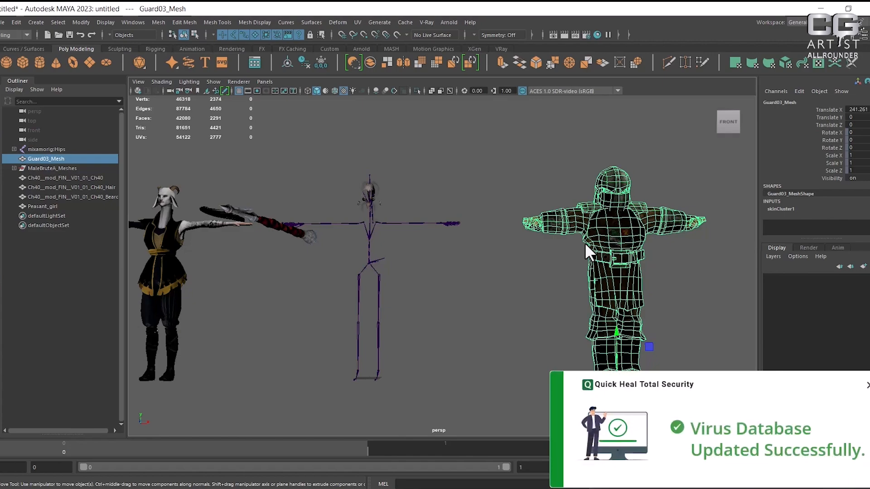
click(854, 398)
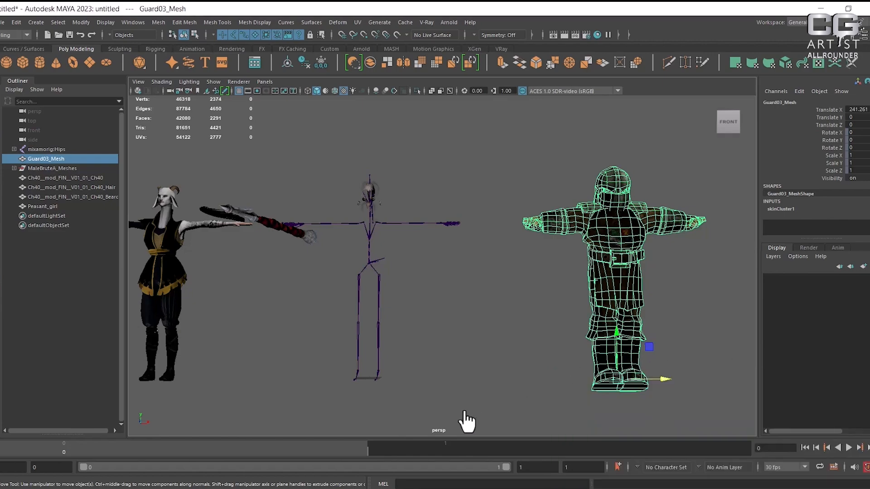
click(534, 367)
click(605, 310)
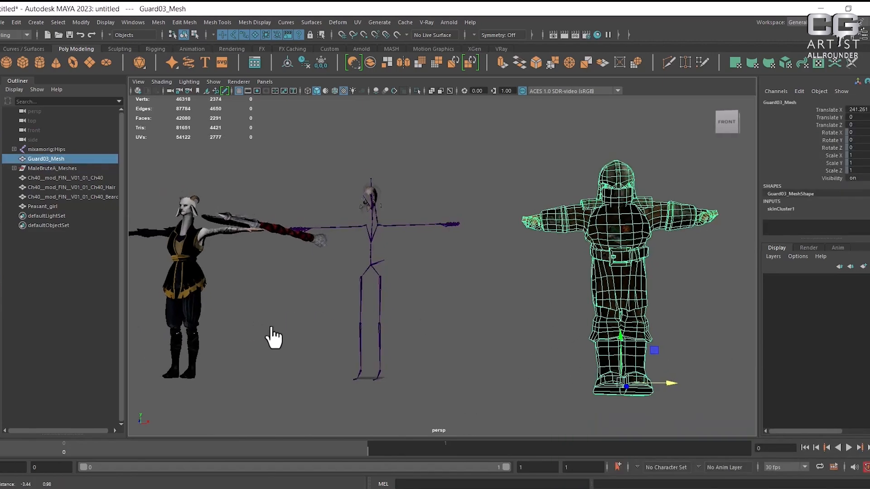
- Show all hidden objects in the scene and bring the shirtless brute into view
alt+middle_drag(274, 336, 340, 127)
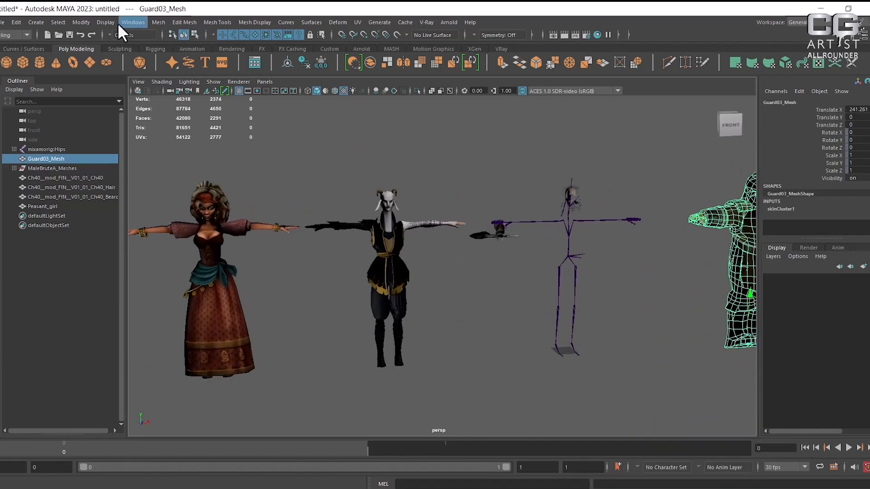
click(105, 22)
mouse_move(132, 84)
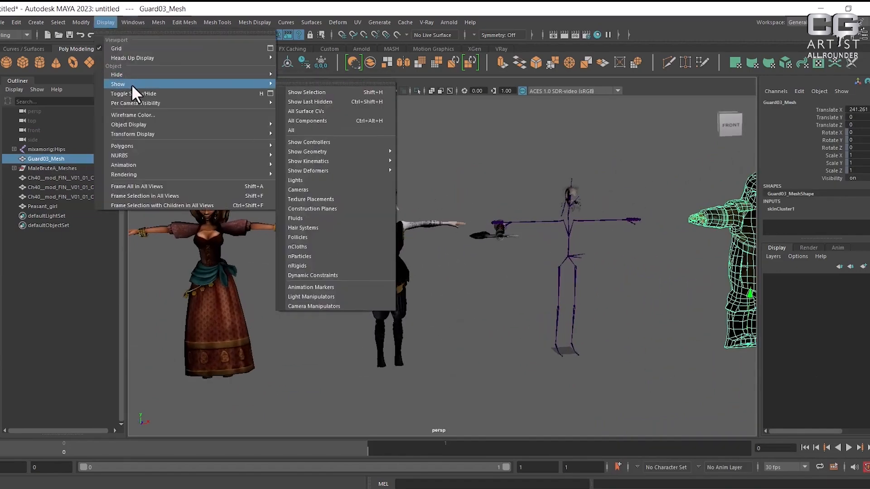
click(308, 133)
alt+drag(600, 335, 620, 330)
alt+middle_drag(620, 330, 531, 297)
alt+drag(532, 297, 584, 319)
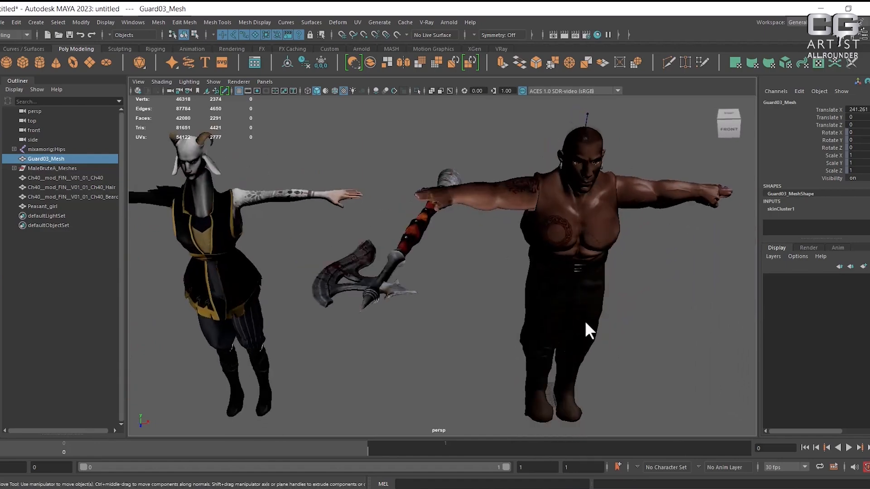
- Select the joint above the brute's head and walk the selection up its parent joints
alt+right_drag(584, 320, 539, 294)
alt+drag(540, 294, 538, 257)
alt+right_drag(537, 256, 593, 168)
click(578, 136)
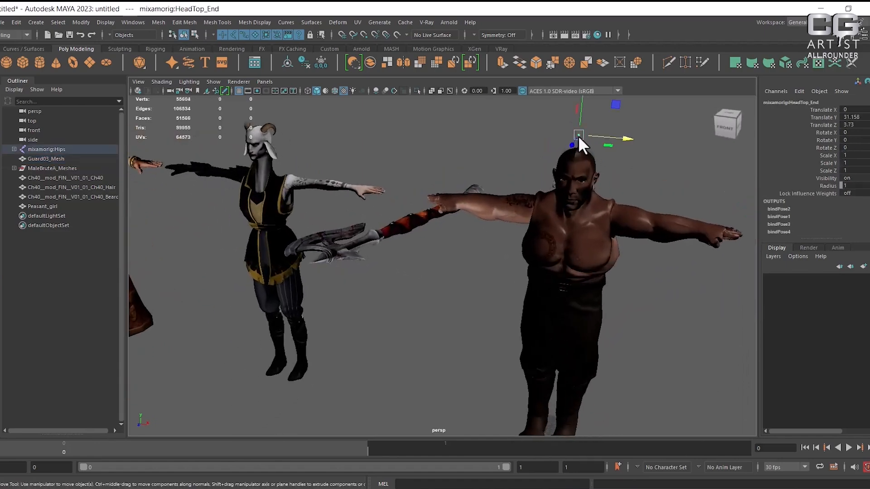
key(Up)
key(Up)
key(Up)
key(Up)
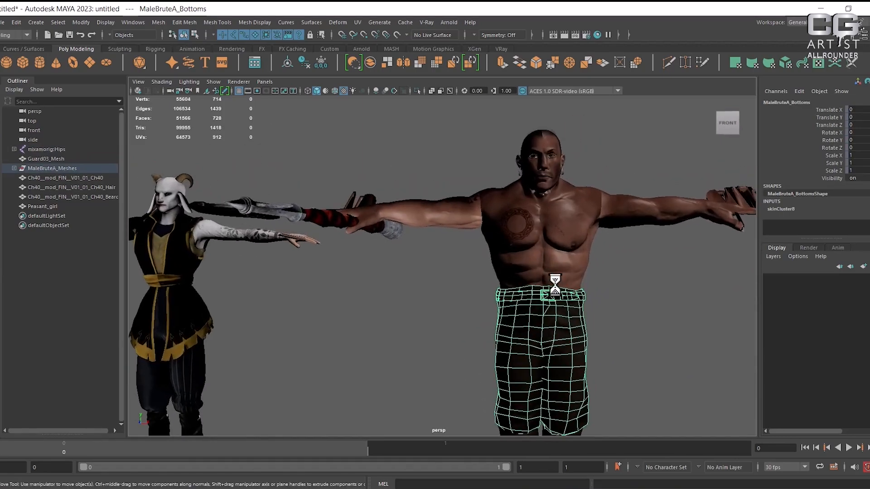
- Examine the edge layout of the brute's trousers and body in untextured and textured display, including the back and arm
key(4)
key(5)
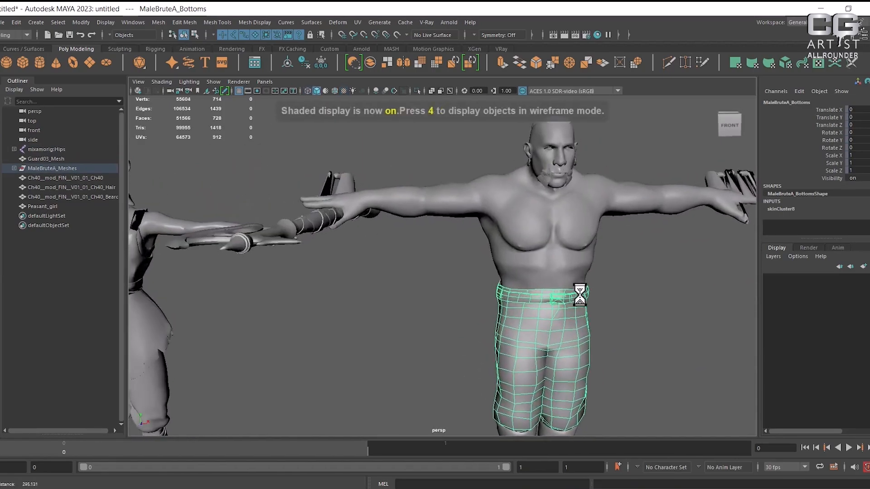
click(577, 281)
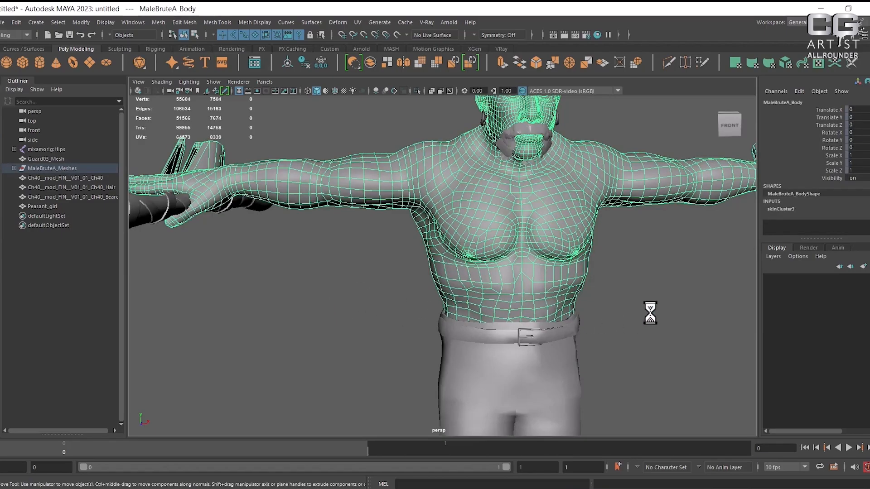
alt+drag(656, 287, 462, 245)
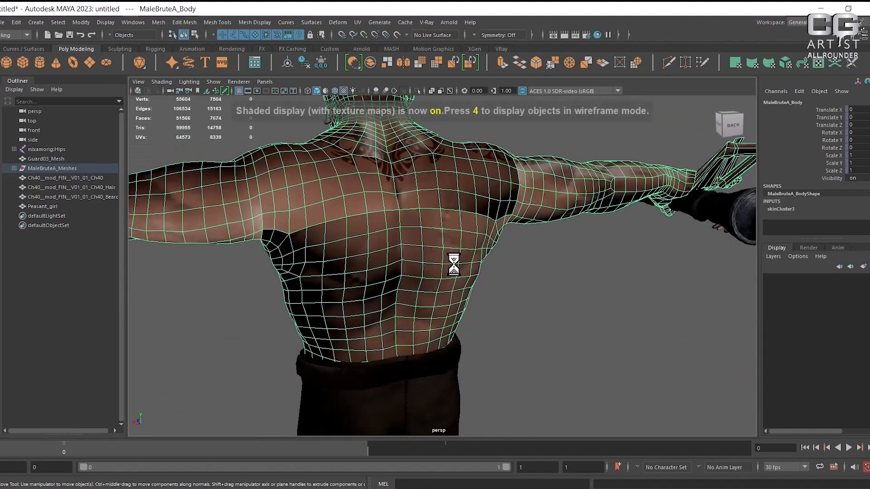
alt+drag(554, 249, 344, 298)
alt+right_drag(344, 298, 410, 272)
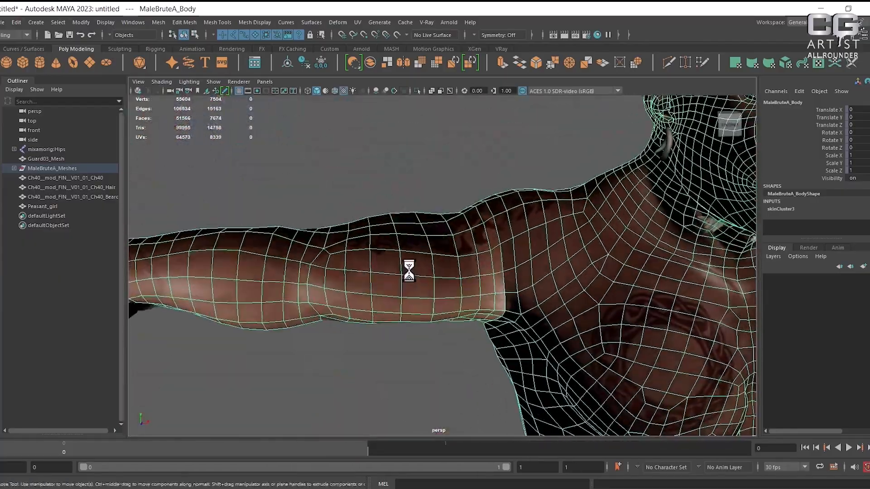
alt+right_drag(385, 305, 527, 321)
- Deselect the brute's body and examine the painted skin, tattoos and belt textures on his arms and torso
click(453, 307)
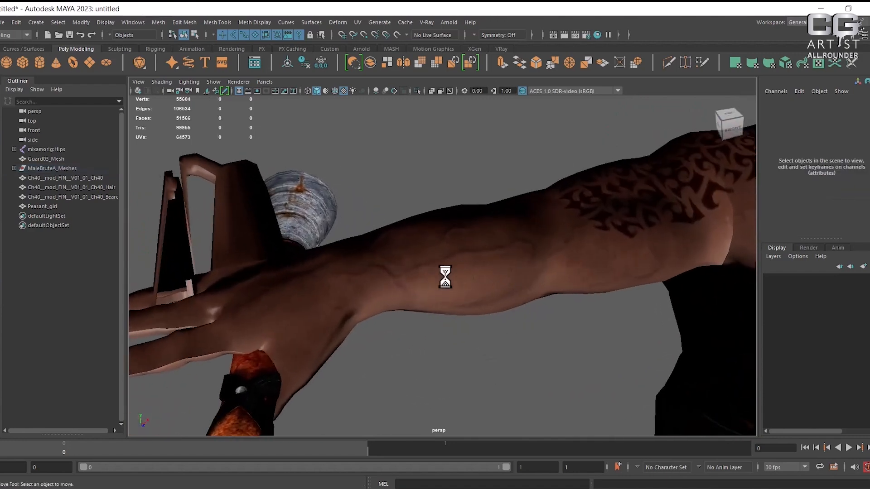
alt+drag(445, 278, 450, 249)
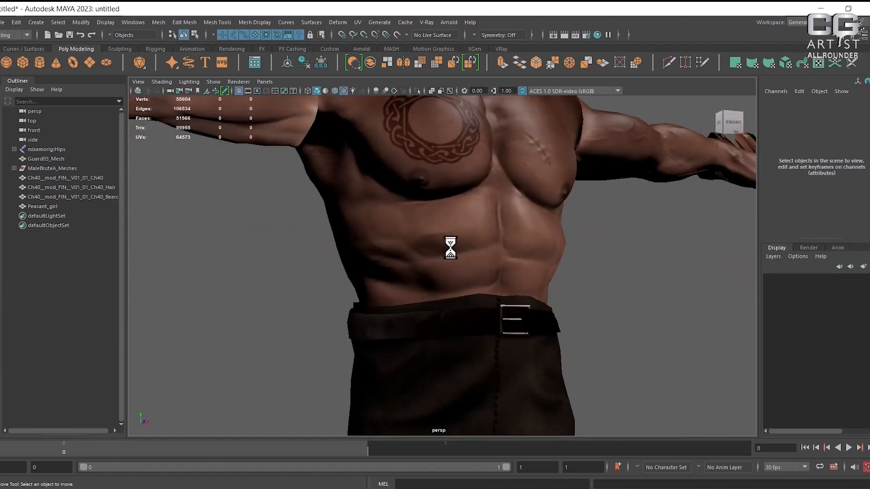
alt+drag(460, 260, 490, 247)
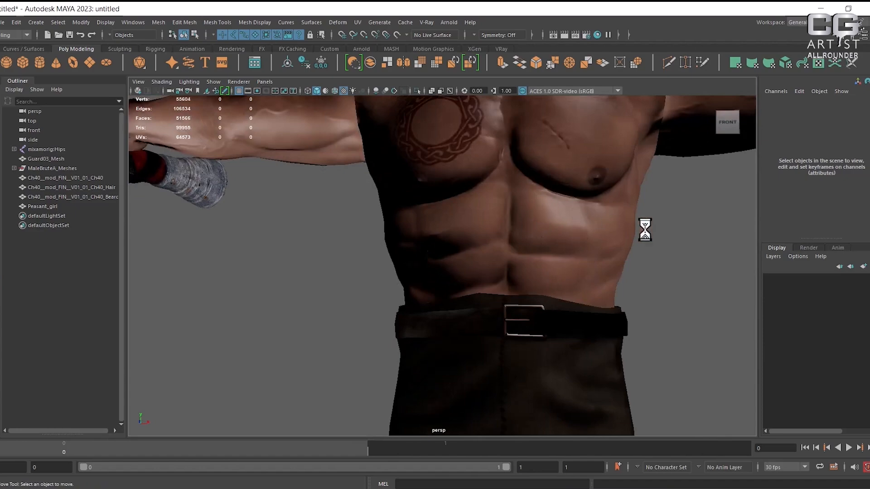
alt+drag(606, 209, 621, 209)
alt+middle_drag(527, 247, 525, 328)
alt+right_drag(526, 328, 484, 276)
alt+drag(484, 276, 493, 276)
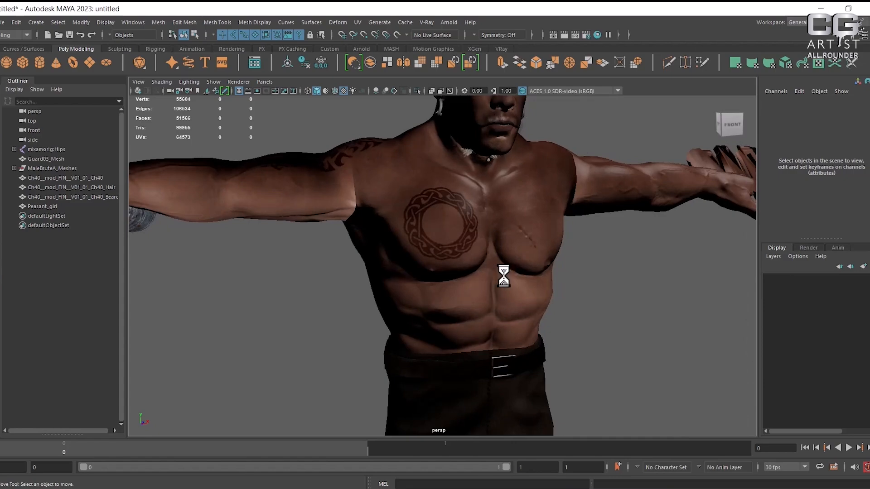
alt+drag(464, 255, 448, 270)
scroll(449, 270, down, 2)
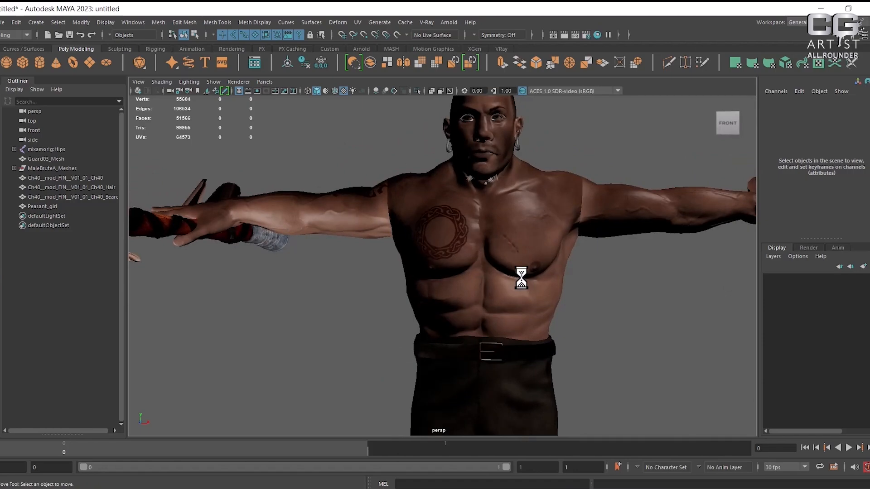
- Compare the full figures of the brute and the horned character in wireframe and untextured shaded display
mouse_move(522, 279)
alt+mouse_down()
mouse_move(507, 326)
mouse_move(478, 281)
mouse_move(537, 281)
mouse_move(453, 258)
mouse_move(442, 246)
alt+mouse_up()
scroll(477, 281, down, 2)
key(4)
key(5)
scroll(441, 246, down, 6)
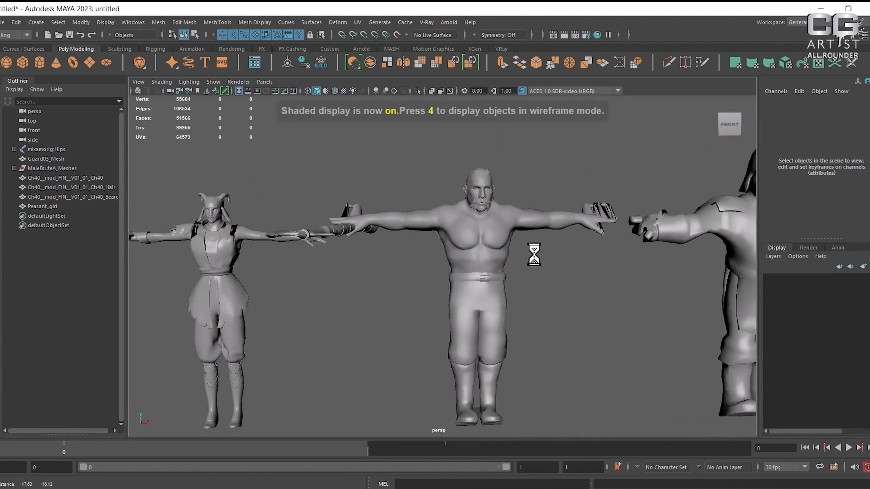
scroll(468, 278, up, 4)
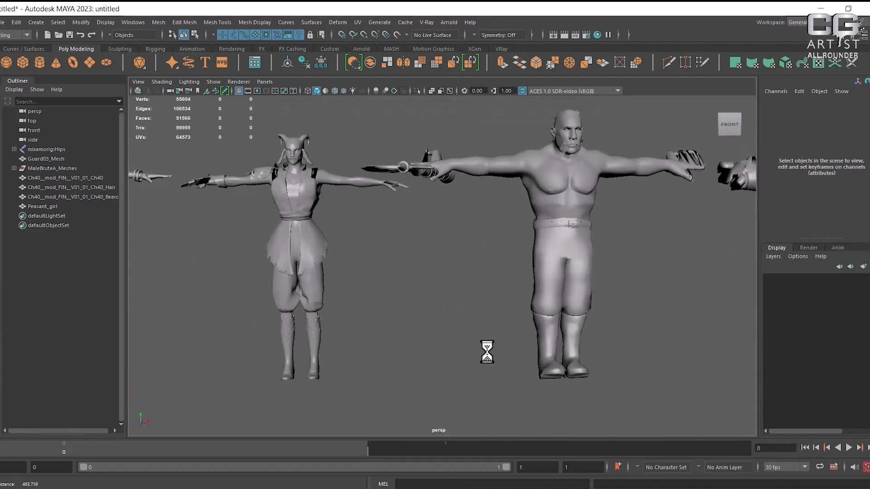
key(4)
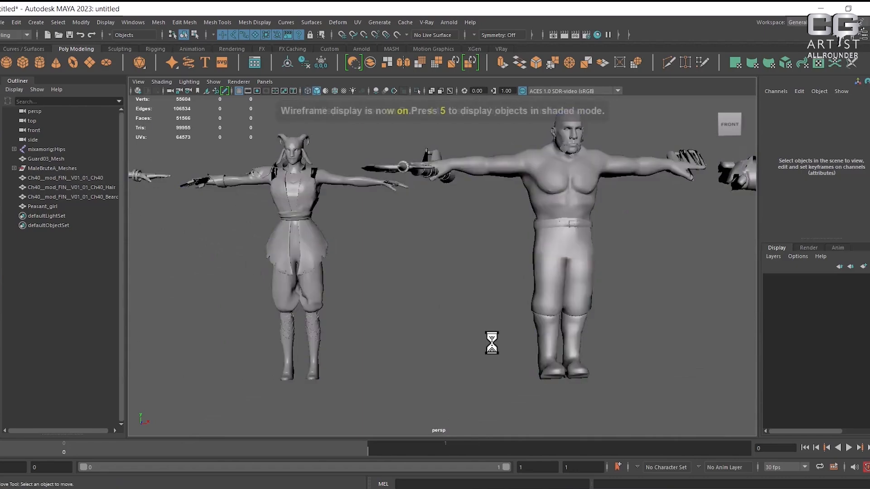
key(5)
- Survey the untextured character lineup from the peasant girl across to the armored guard
alt+middle_drag(508, 322, 587, 366)
alt+middle_drag(437, 325, 619, 325)
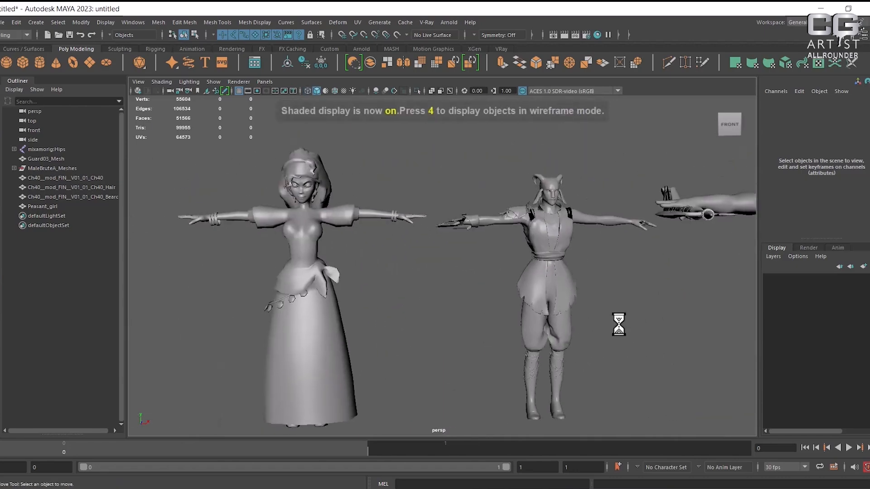
alt+middle_drag(615, 295, 356, 308)
alt+middle_drag(589, 297, 410, 308)
scroll(525, 333, up, 3)
alt+middle_drag(545, 318, 439, 313)
scroll(533, 305, up, 2)
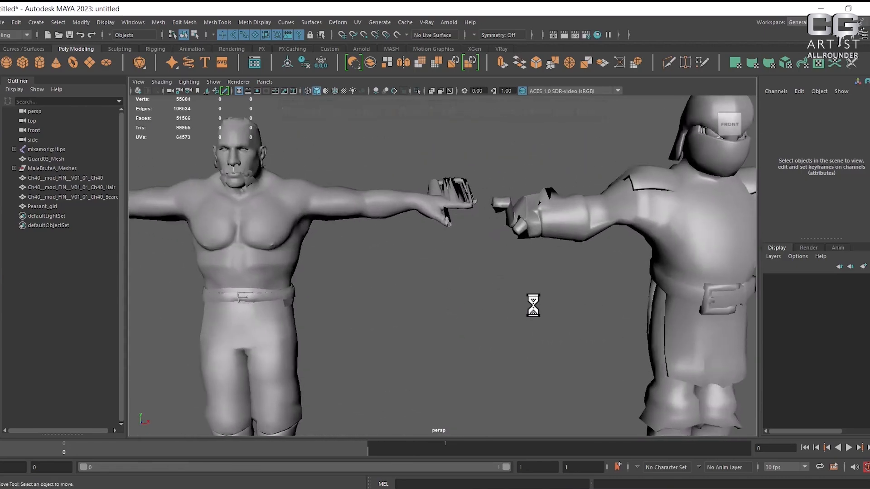
- Select the armored guard's mesh, frame it, and examine the edge layout of his torso and shoulder armor
click(609, 217)
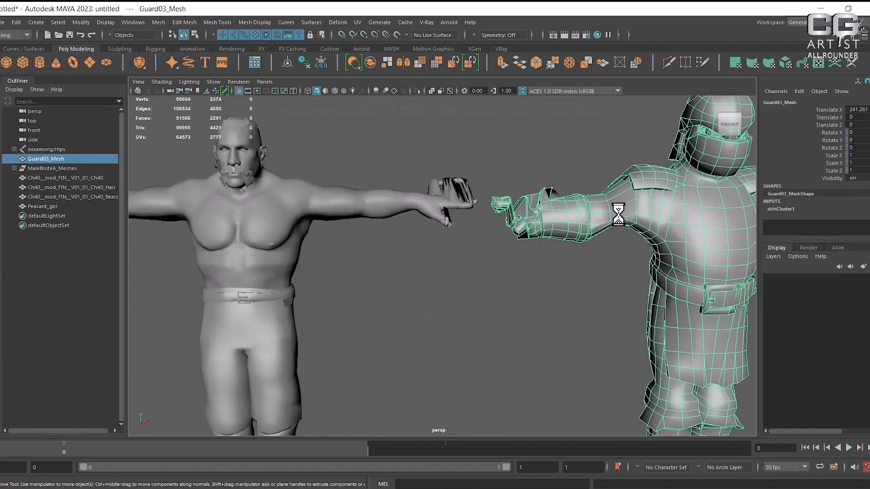
key(f)
scroll(473, 265, up, 2)
alt+drag(473, 265, 446, 272)
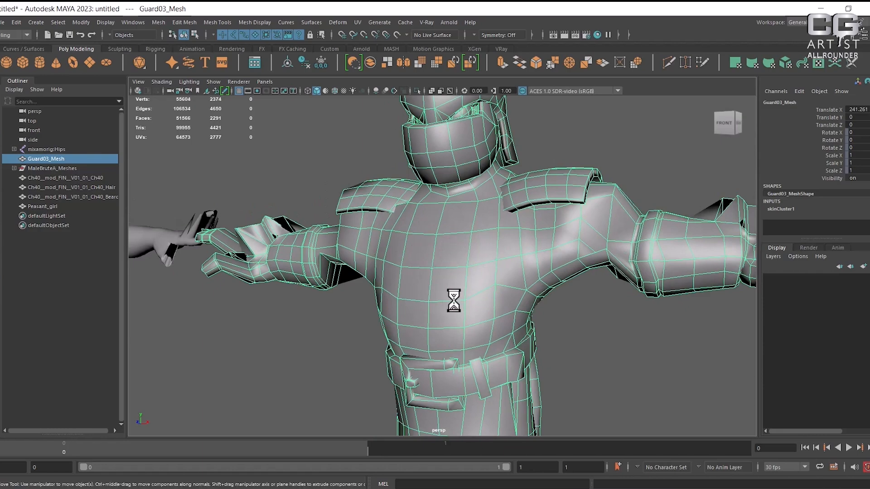
- Compare the selected guard's wireframe with the neighboring brute, and view the other untextured characters in the lineup
alt+right_drag(425, 307, 379, 257)
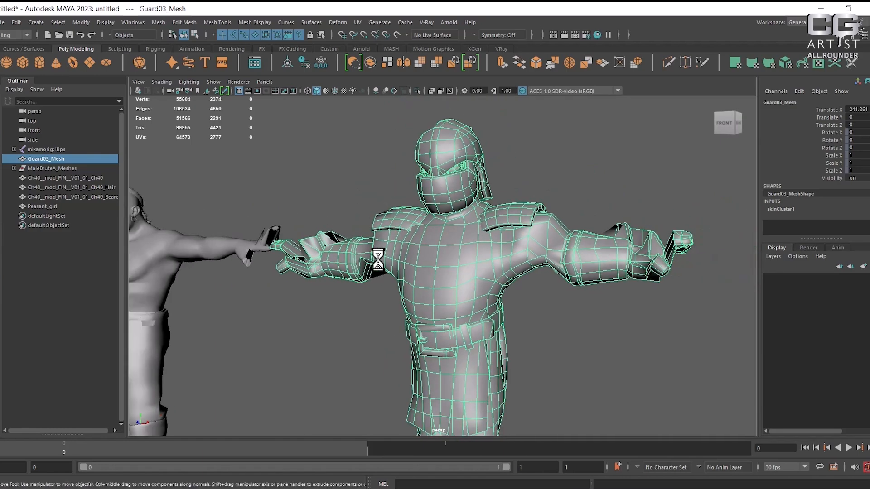
alt+middle_drag(379, 258, 526, 244)
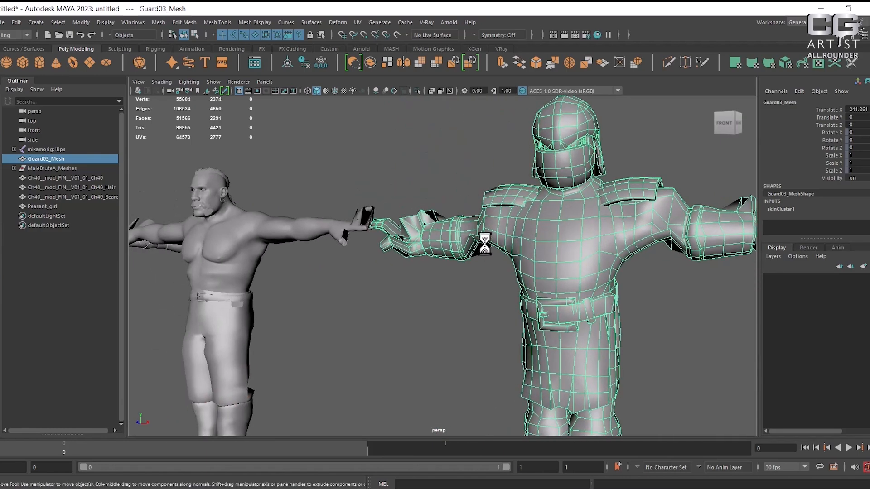
alt+right_drag(484, 245, 388, 242)
alt+middle_drag(388, 243, 444, 266)
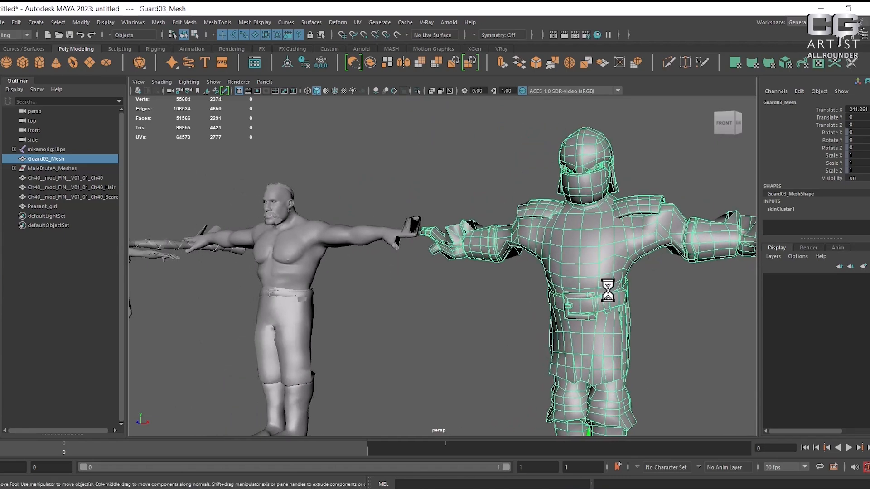
alt+middle_drag(479, 303, 646, 258)
alt+right_drag(646, 258, 413, 322)
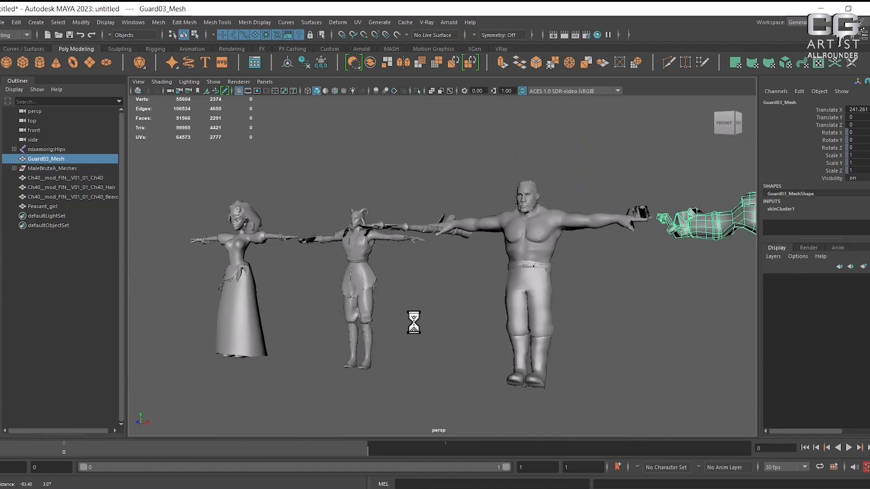
- Select the peasant girl's mesh and examine her skirt's edge layout up close in wireframe and untextured shaded display
alt+drag(377, 326, 447, 328)
alt+middle_drag(446, 329, 711, 323)
alt+right_drag(499, 295, 554, 408)
alt+middle_drag(554, 407, 519, 347)
click(426, 329)
alt+middle_drag(426, 329, 615, 303)
alt+drag(616, 303, 556, 317)
alt+right_drag(556, 316, 574, 320)
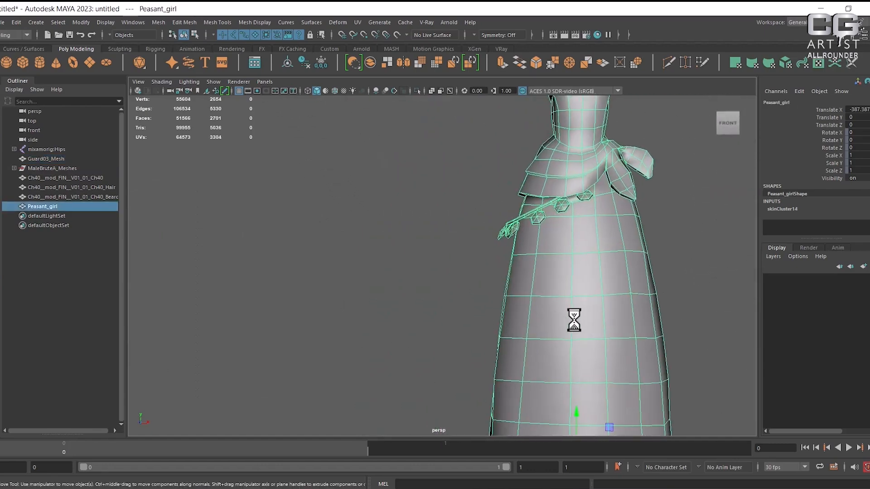
alt+middle_drag(567, 320, 466, 319)
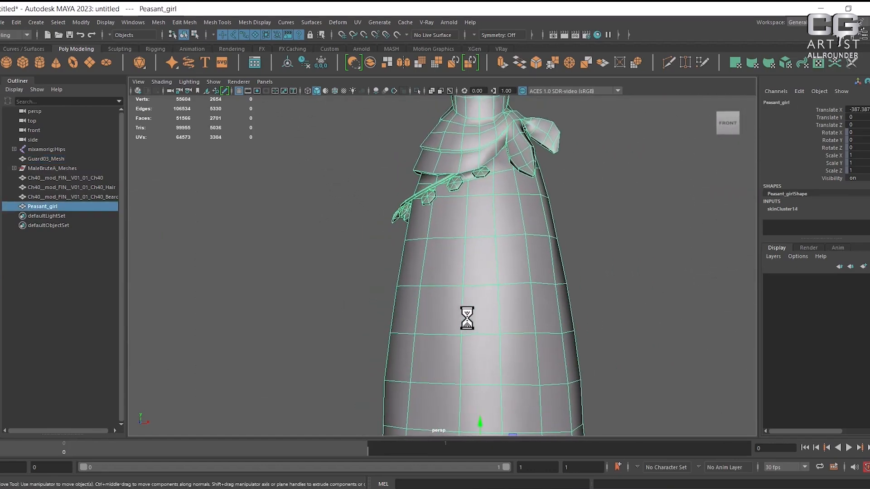
key(4)
key(5)
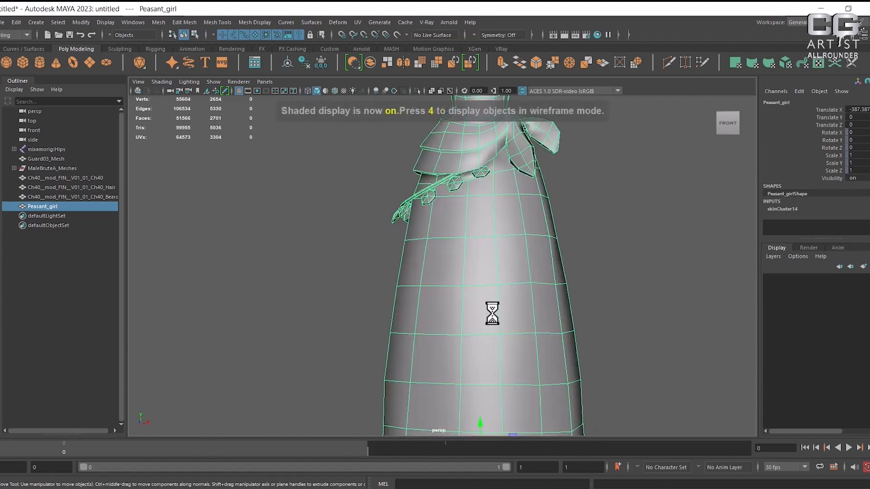
- Turn on textured display and compare the peasant girl's skirt with and without the wireframe overlay
key(6)
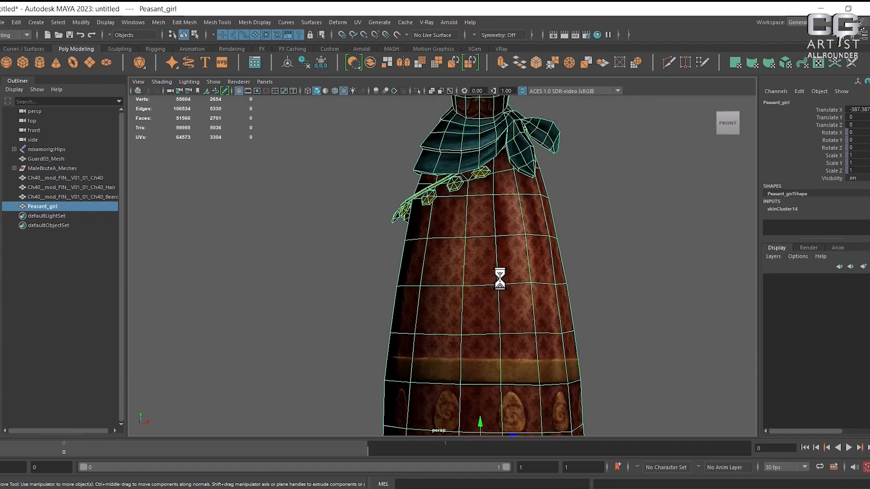
click(634, 260)
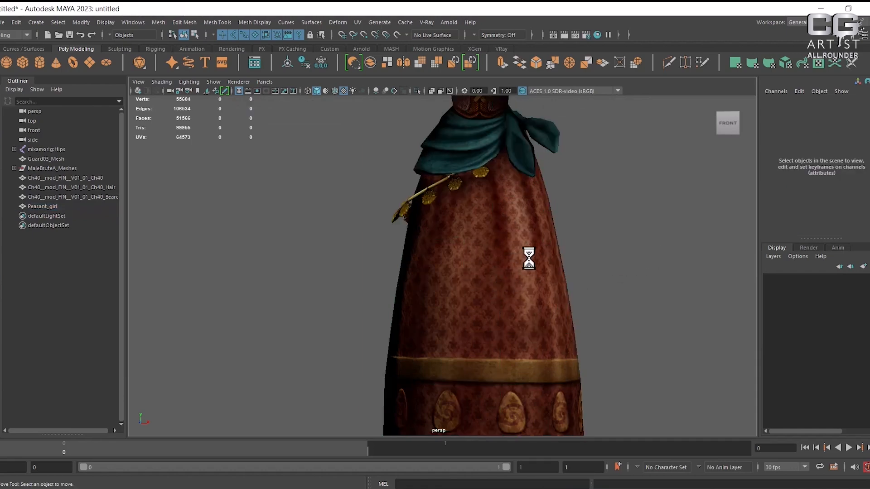
click(529, 259)
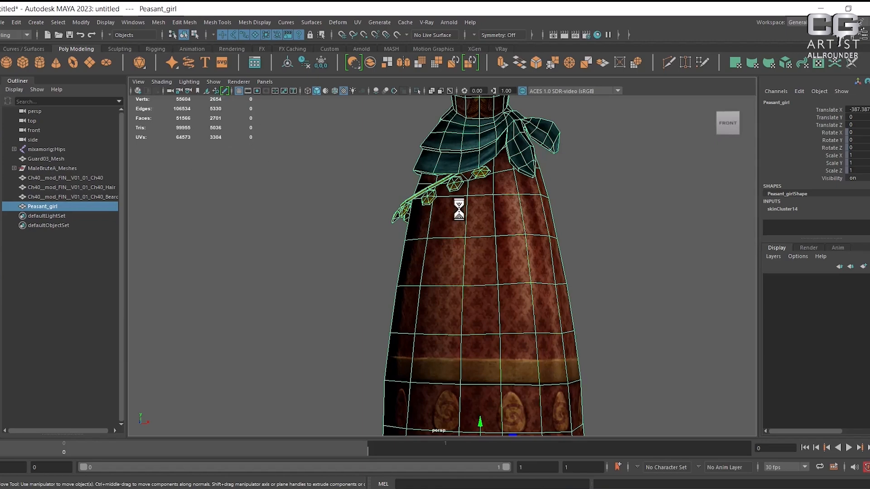
scroll(461, 203, down, 5)
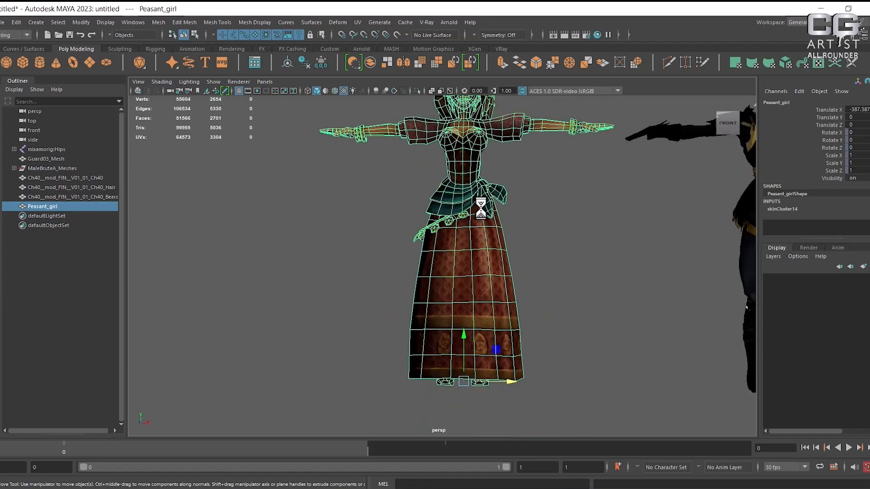
scroll(481, 208, up, 4)
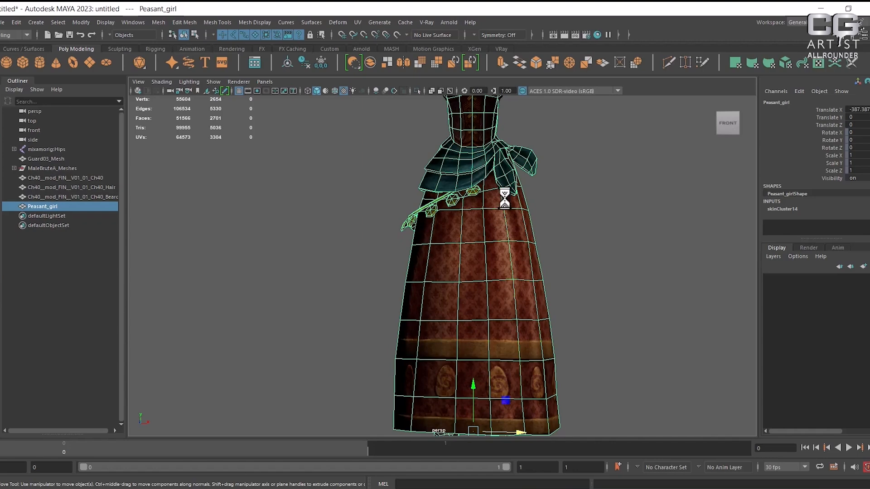
- Switch to Mixamo in Chrome, apply the Taunt animation to the Brute character, and browse the animation library
mouse_move(459, 488)
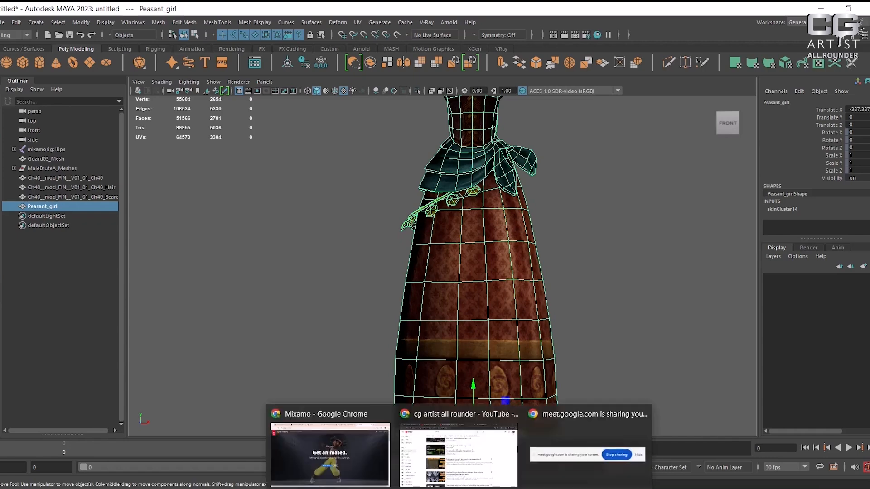
click(465, 473)
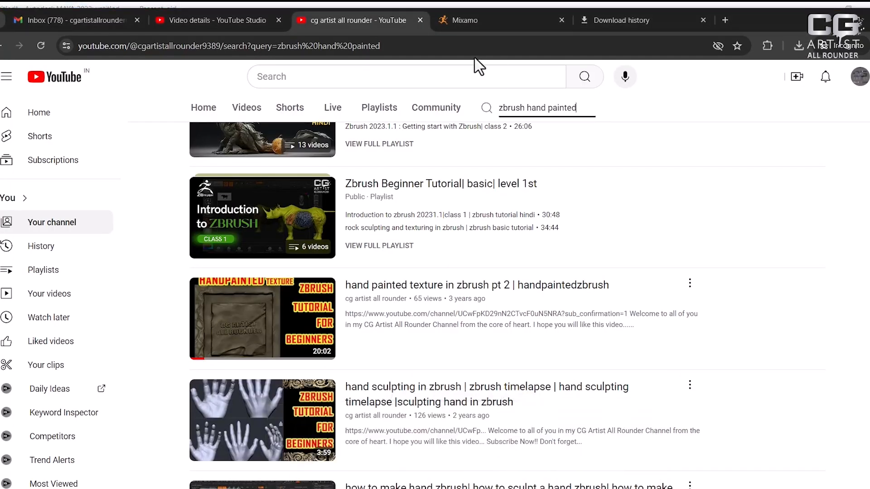
click(494, 15)
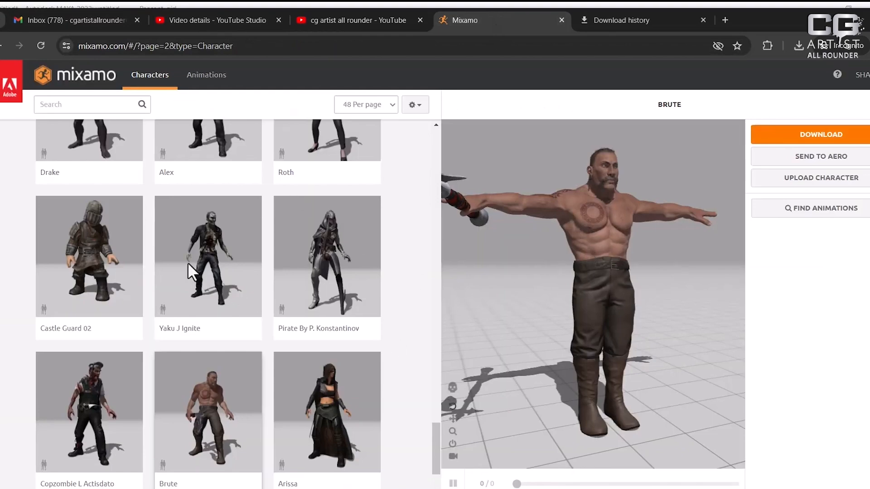
scroll(272, 320, up, 3)
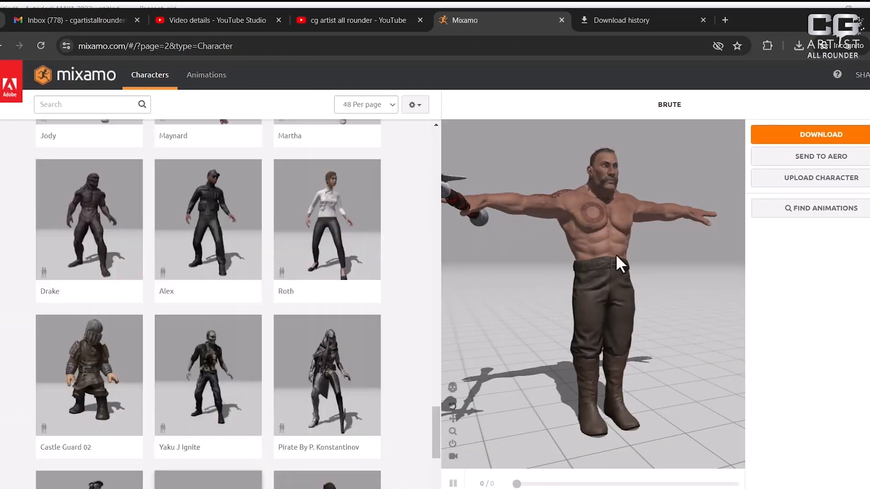
scroll(439, 287, up, 8)
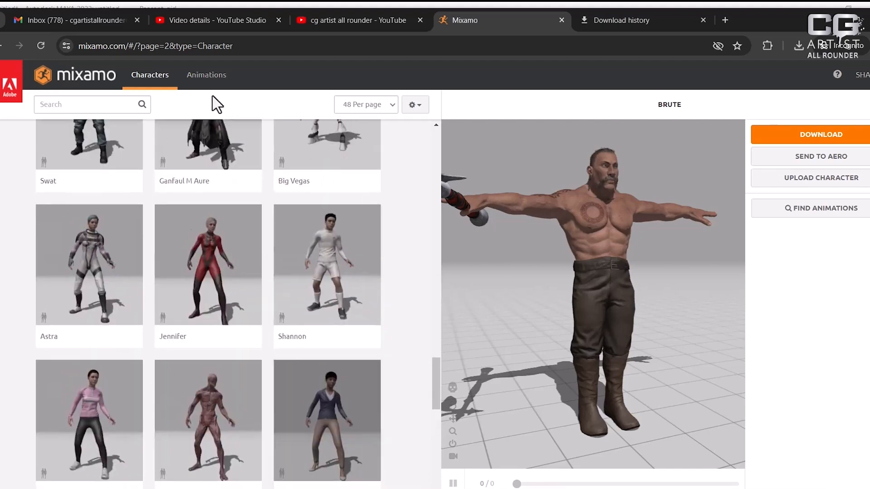
click(209, 81)
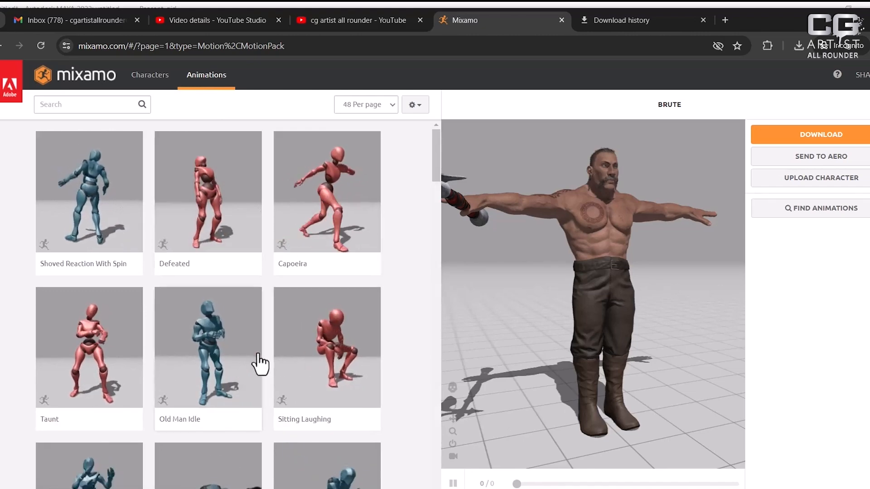
click(90, 354)
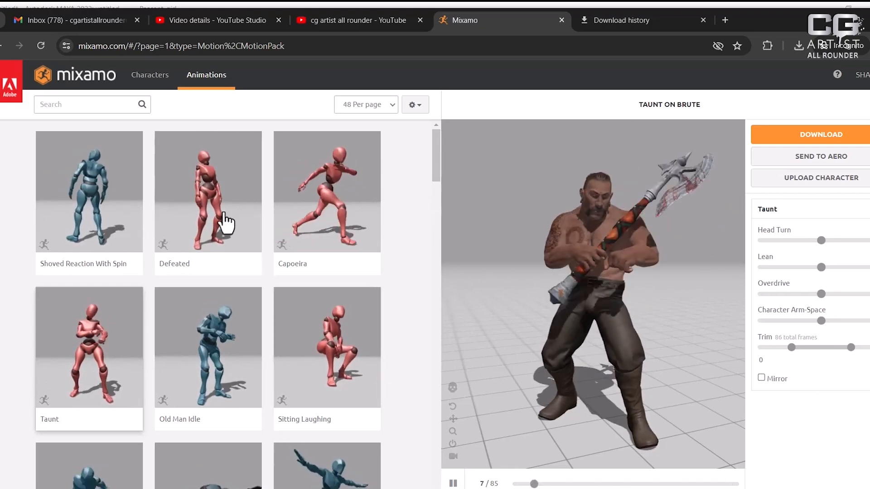
scroll(290, 385, down, 10)
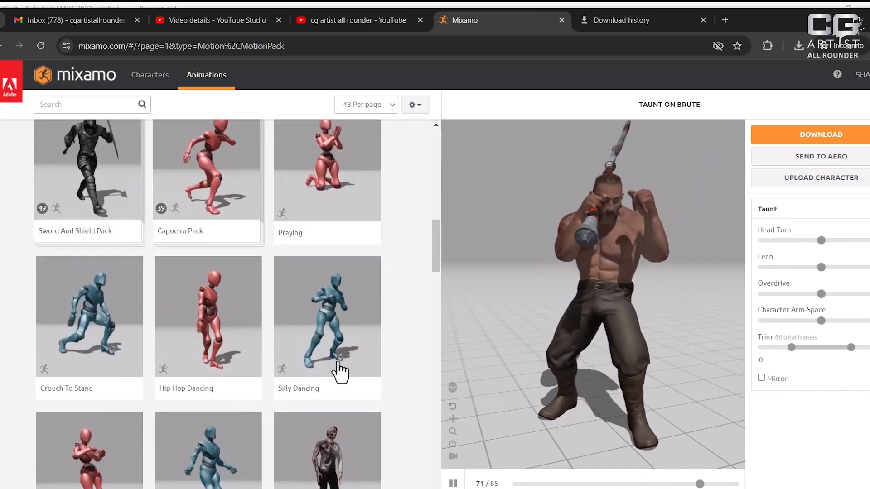
scroll(262, 156, down, 5)
scroll(254, 170, up, 5)
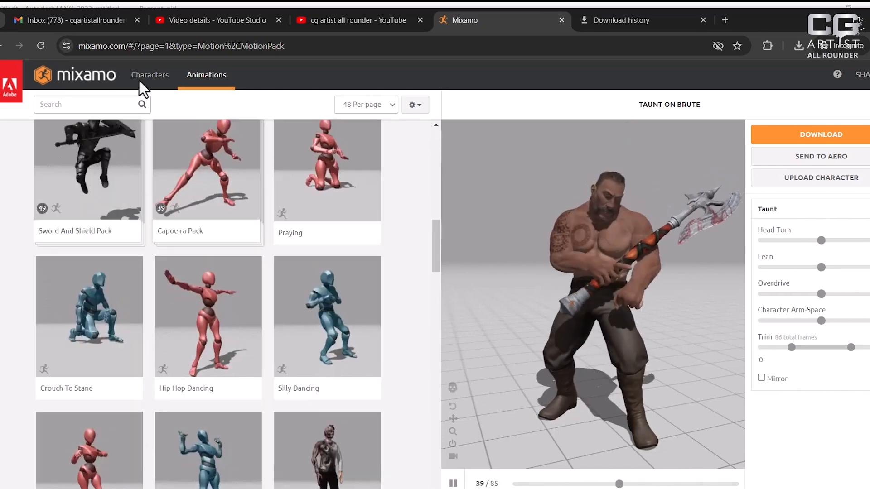
- Replace the Brute with the Peasant Girl character and apply the Capoeira animation to her
click(140, 84)
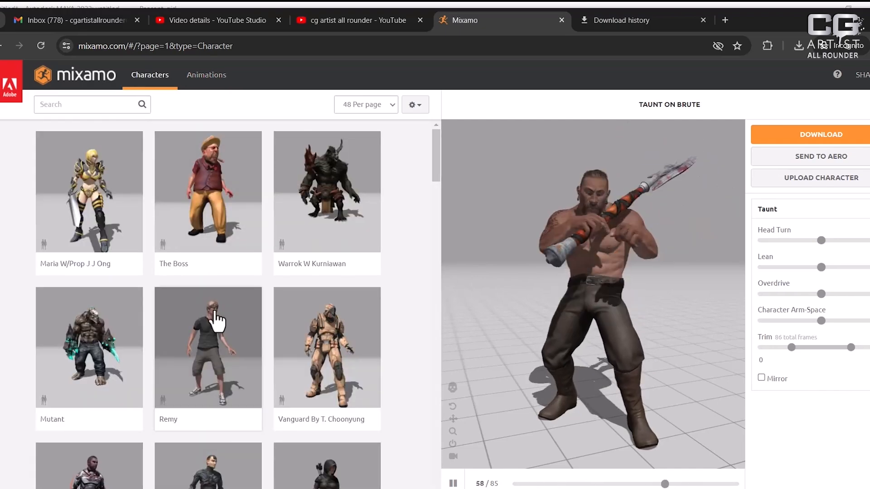
scroll(218, 323, down, 5)
scroll(221, 333, down, 3)
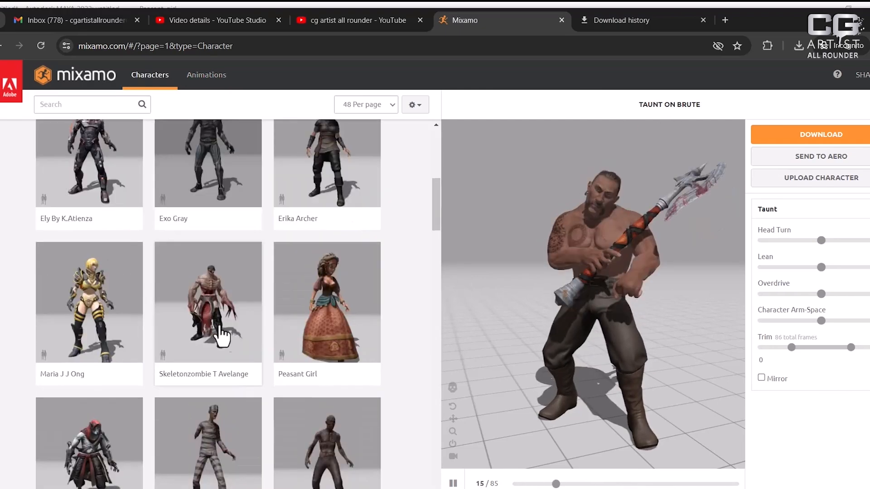
double_click(331, 313)
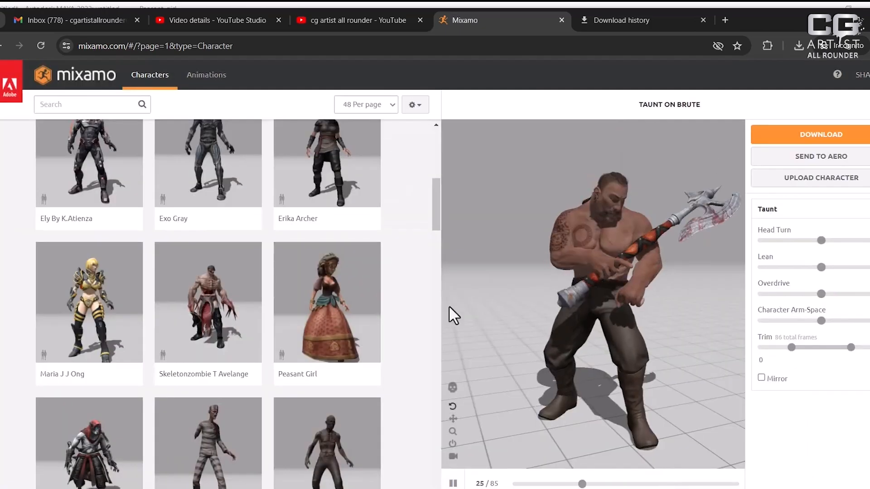
double_click(338, 306)
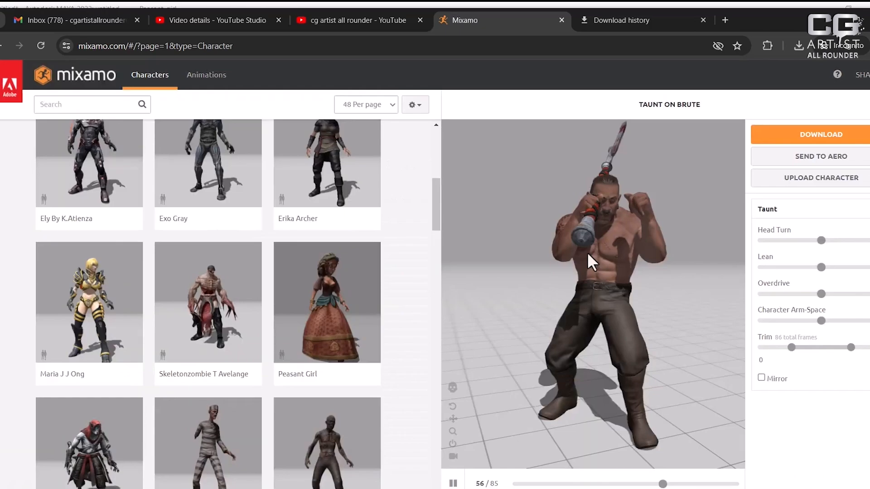
click(336, 306)
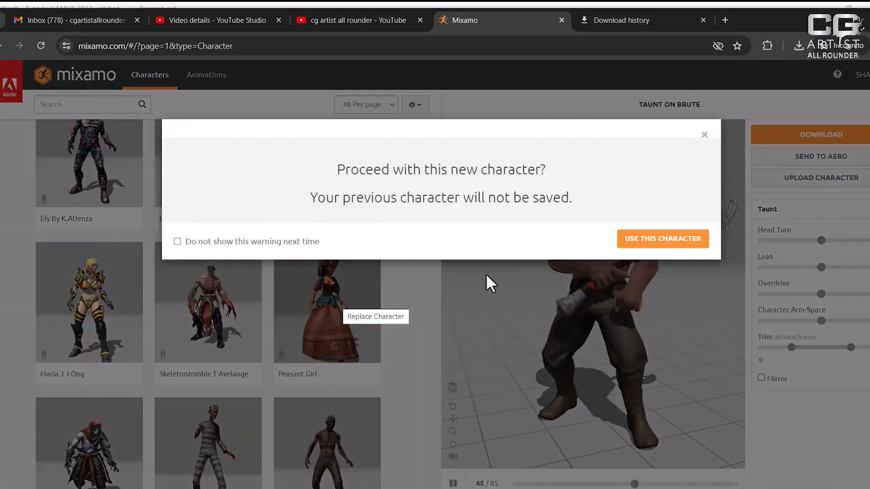
click(655, 238)
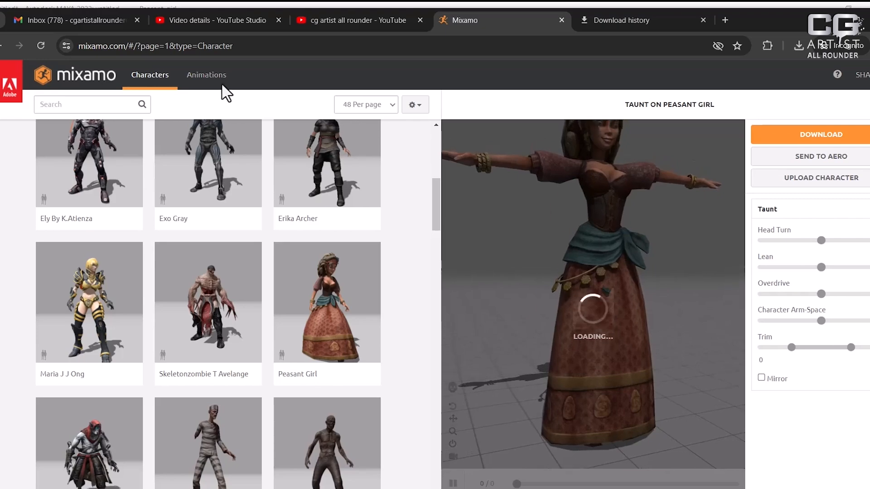
click(208, 78)
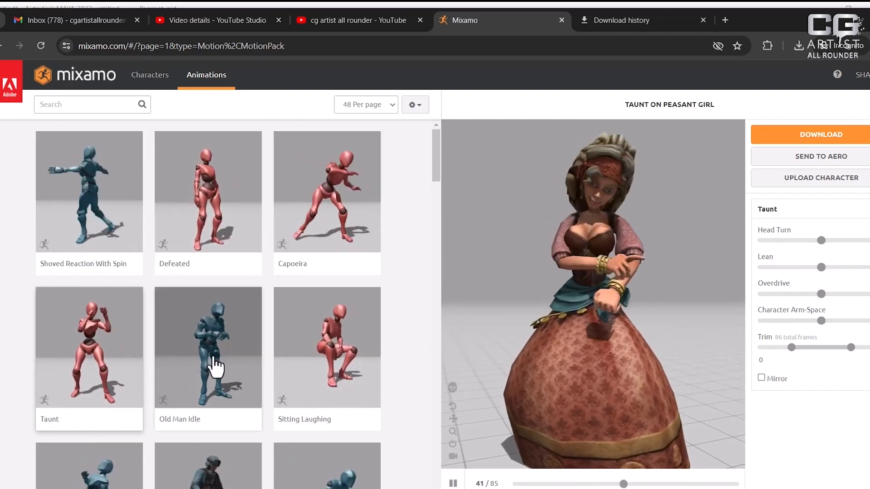
click(350, 216)
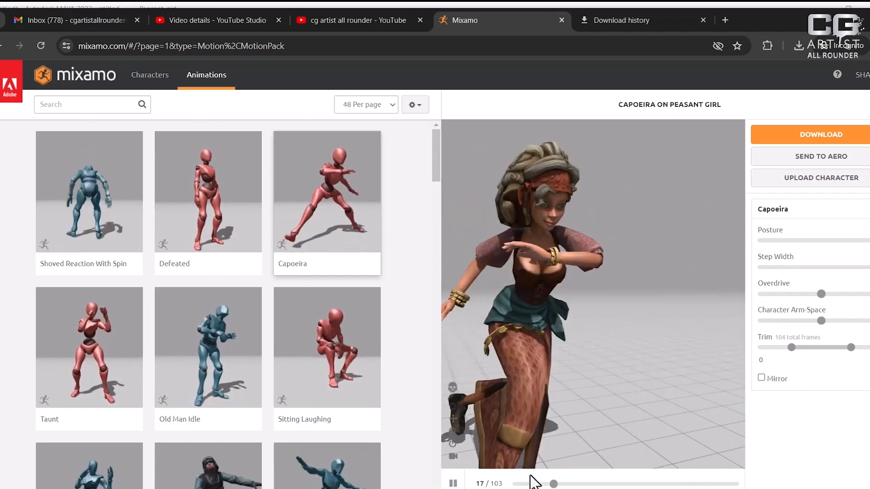
- Return to Maya and examine the peasant girl's legs beneath the skirt in wireframe display
click(607, 466)
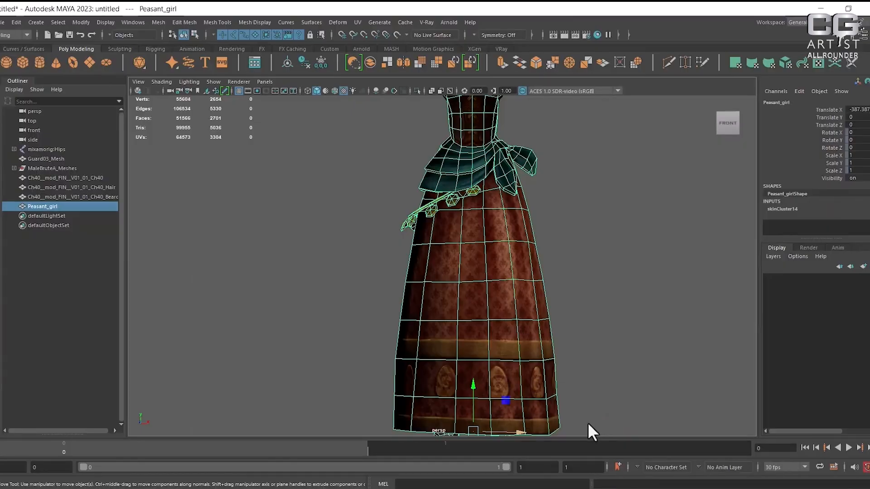
key(4)
alt+drag(588, 303, 515, 220)
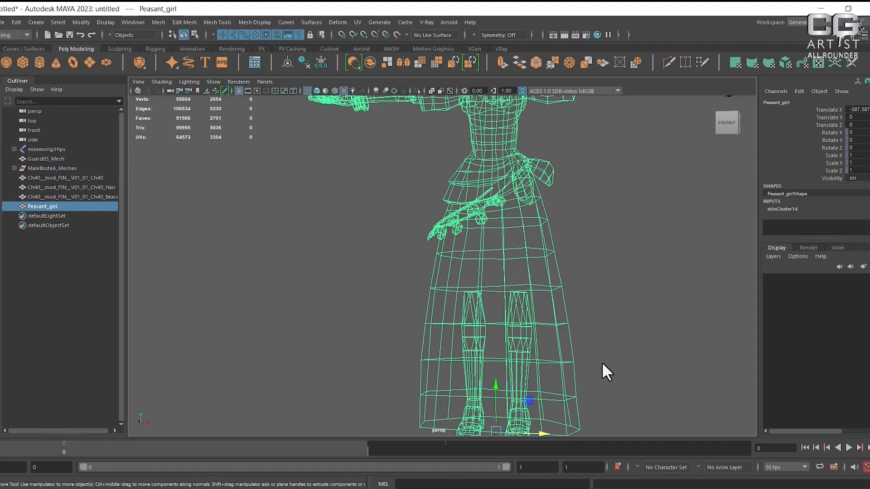
alt+drag(603, 364, 586, 287)
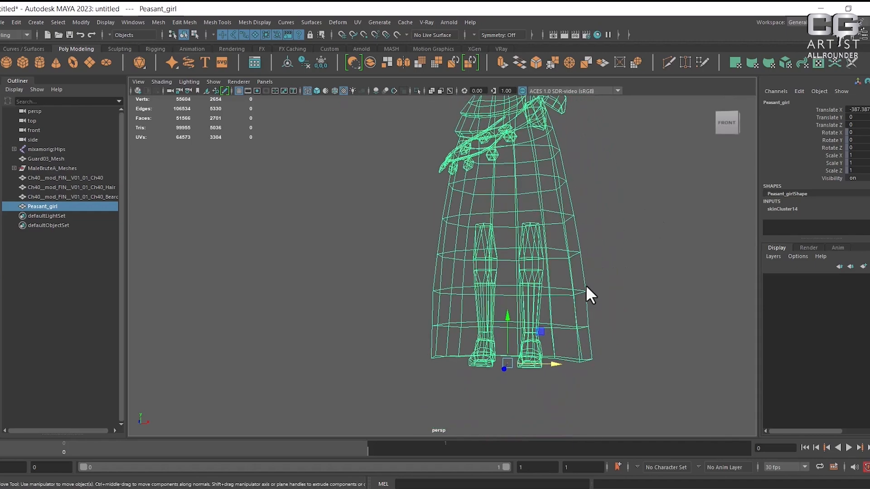
- Switch to Photoshop and rotate the flask crop on Layer 2 counter-clockwise so the flask stands upright
click(470, 446)
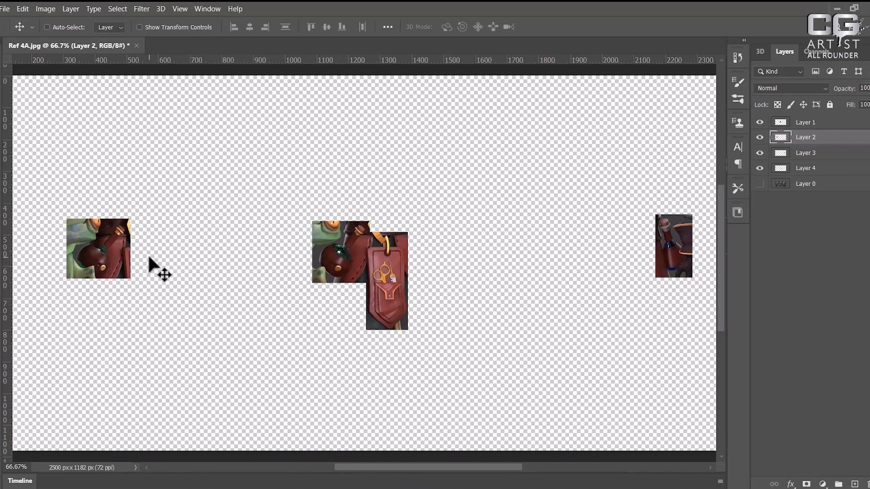
key(ctrl+t)
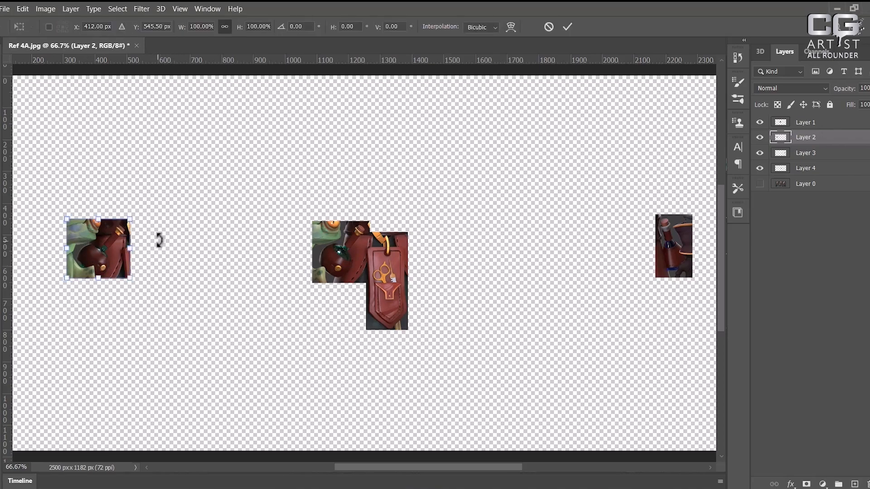
drag(159, 239, 132, 209)
key(Return)
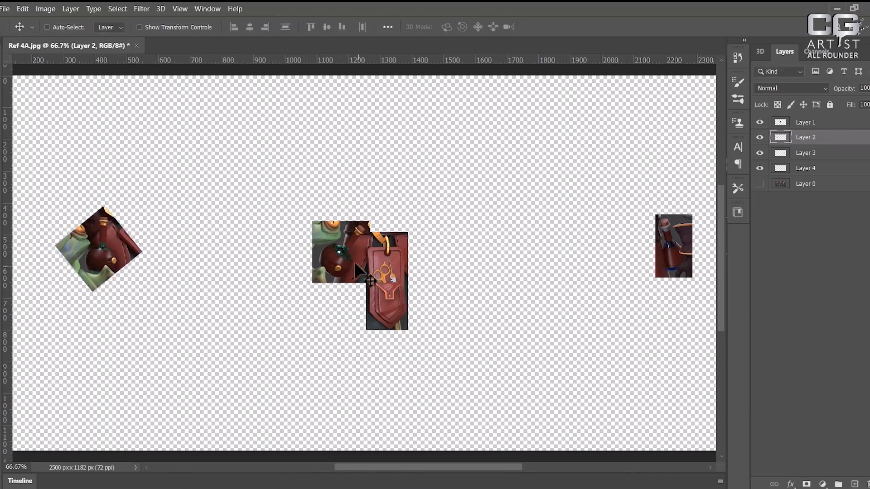
- Rotate the flask crop on Layer 1 by -33.68° and place it directly beside the rotated Layer 2 crop
right_click(344, 256)
click(358, 253)
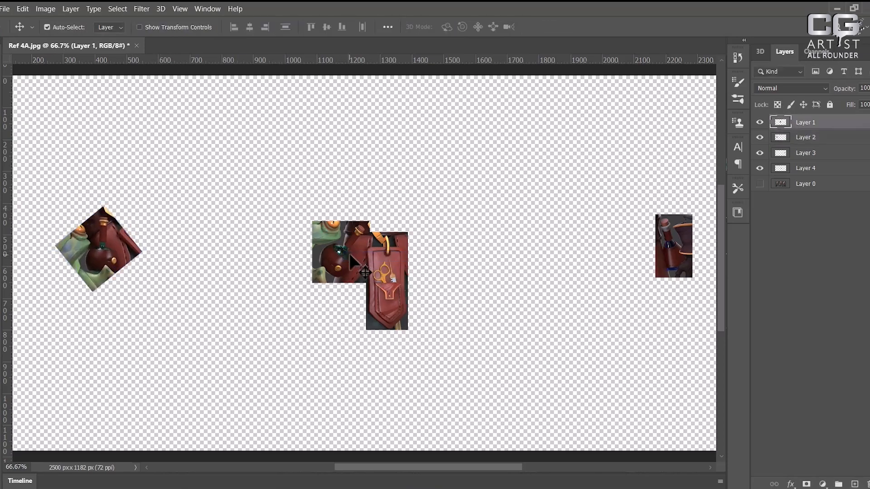
key(ctrl+t)
drag(394, 220, 359, 196)
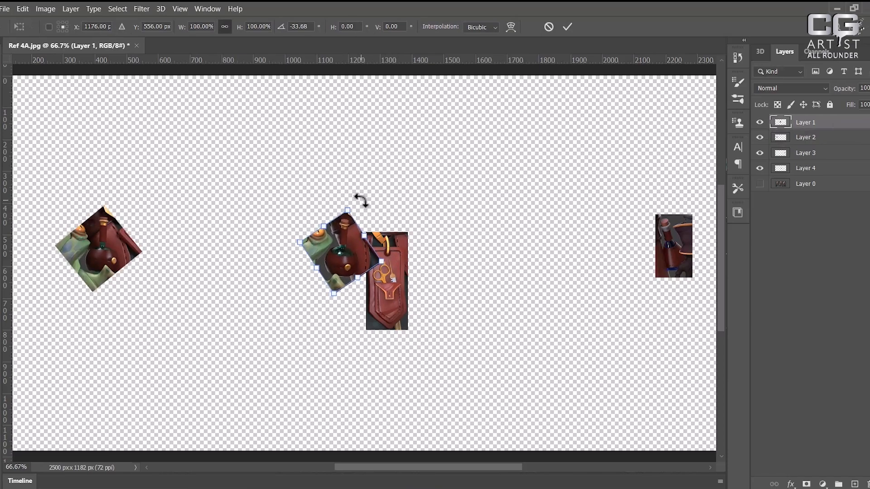
drag(349, 270, 199, 268)
right_click(673, 245)
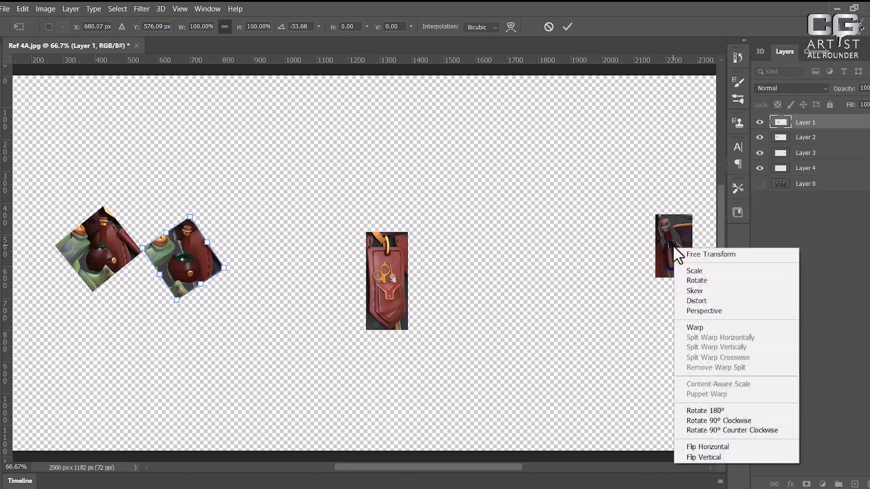
key(Escape)
key(Return)
- Move the bottle crop on Layer 3 next to the two rotated flask crops, and select Layer 4 with the leather flap
right_click(677, 247)
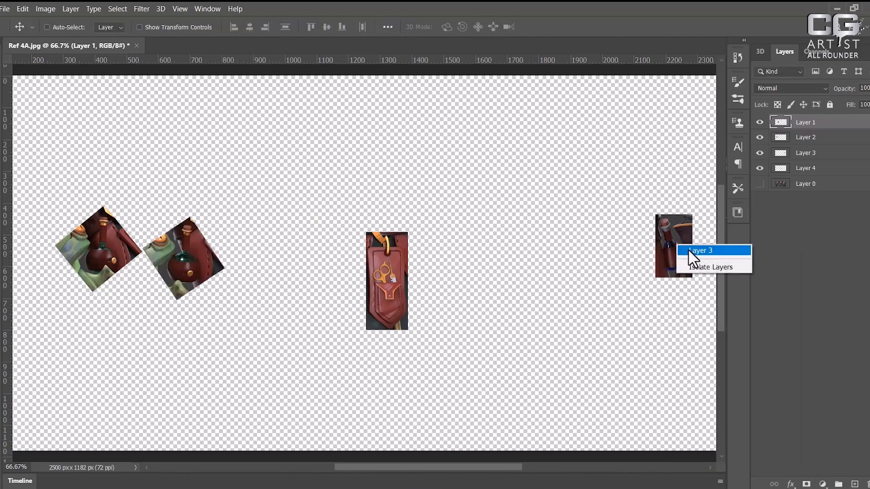
click(693, 250)
drag(686, 250, 264, 249)
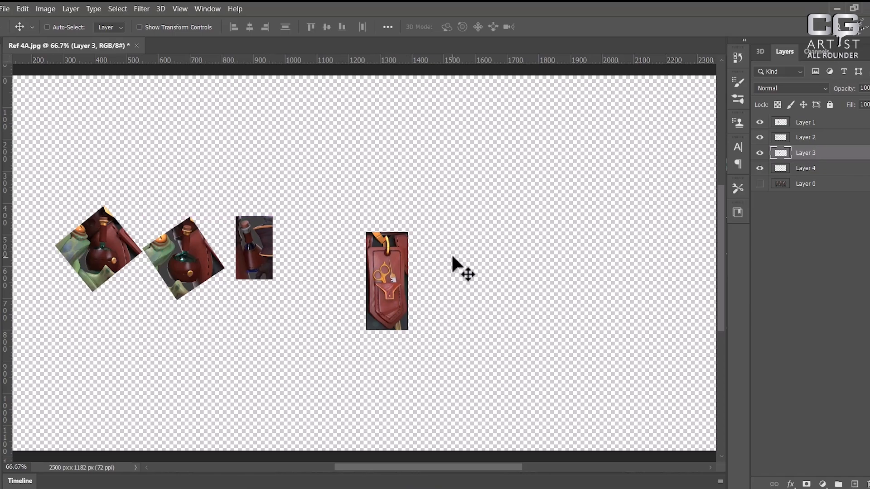
right_click(386, 274)
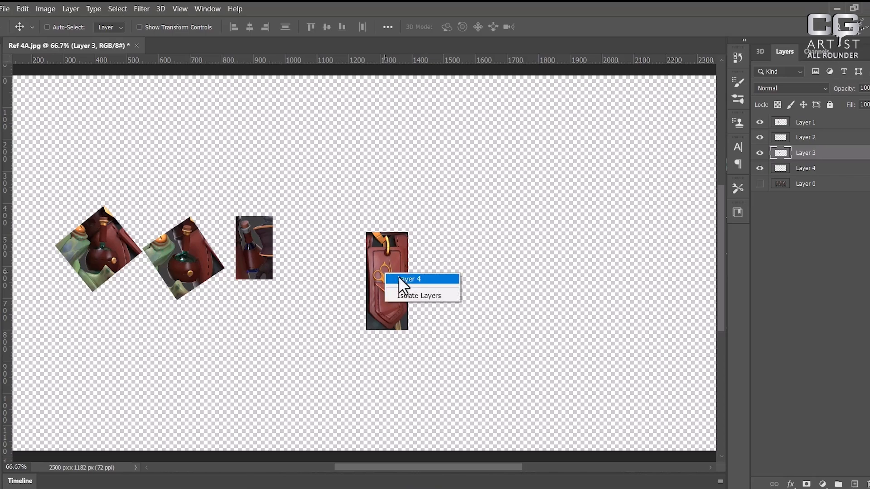
click(824, 168)
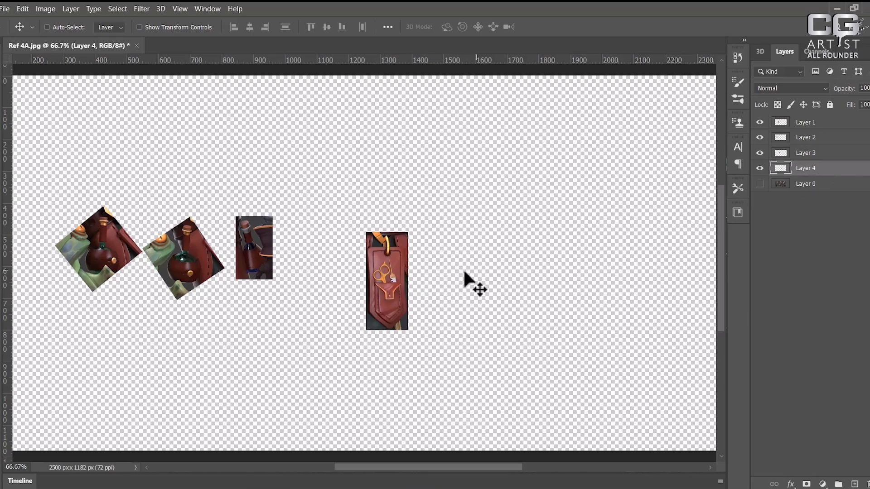
- Move the leather flap crop on Layer 4 directly beside the bottle crop
right_click(383, 274)
click(399, 275)
drag(388, 282, 308, 264)
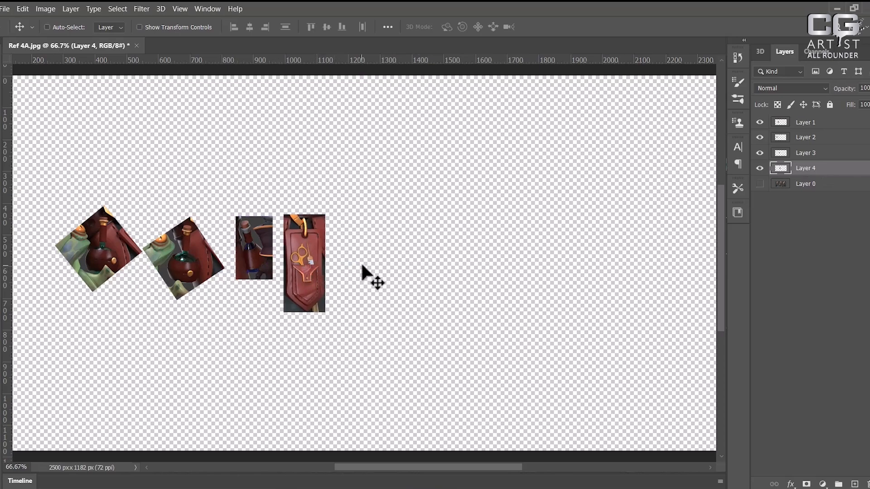
- Crop the canvas tightly around the four prop references, to about 972 × 442 px
key(c)
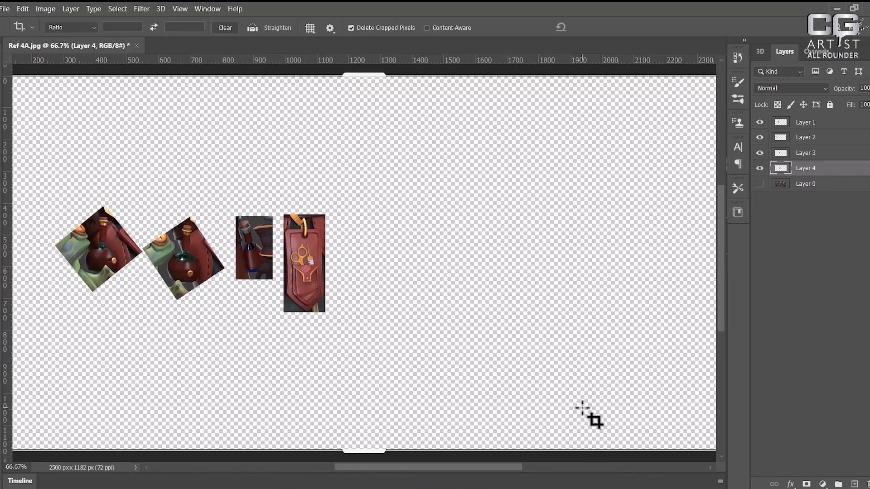
key(ctrl+minus)
drag(657, 409, 501, 363)
drag(225, 167, 249, 207)
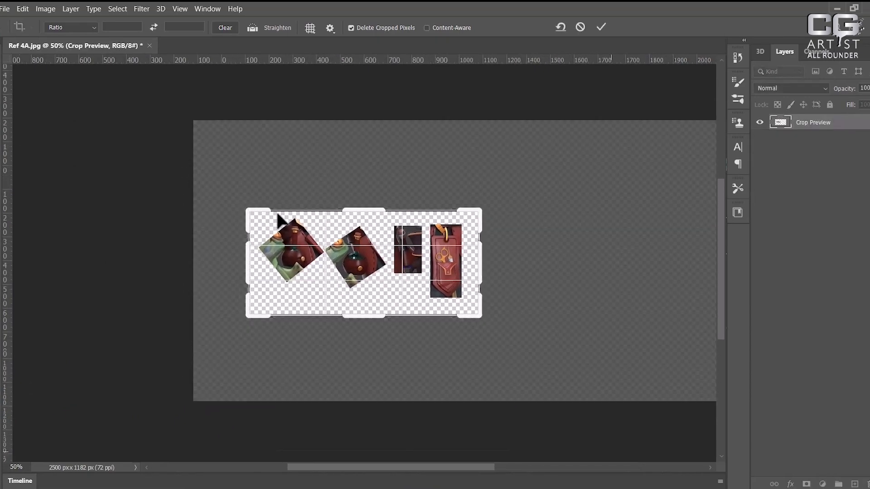
key(Return)
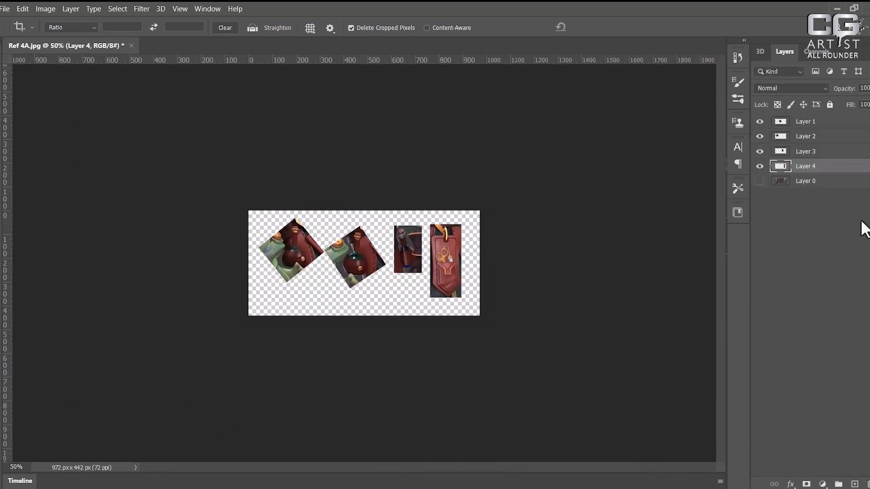
- Add a Solid Color fill layer above Layer 4 using the dark brown 3b2b2b
click(823, 484)
click(845, 277)
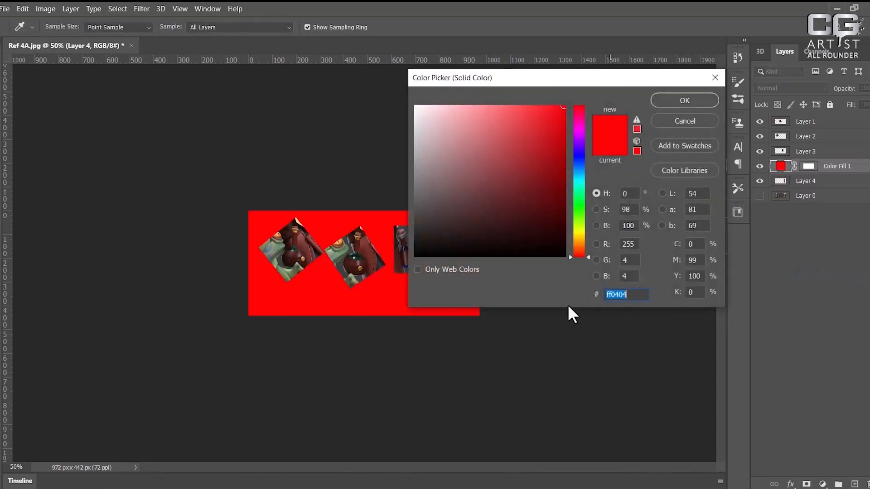
click(454, 222)
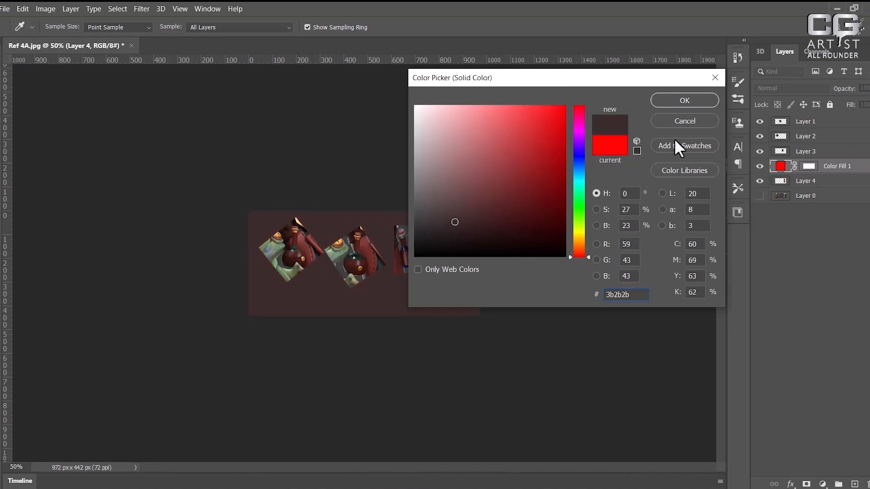
click(694, 100)
key(c)
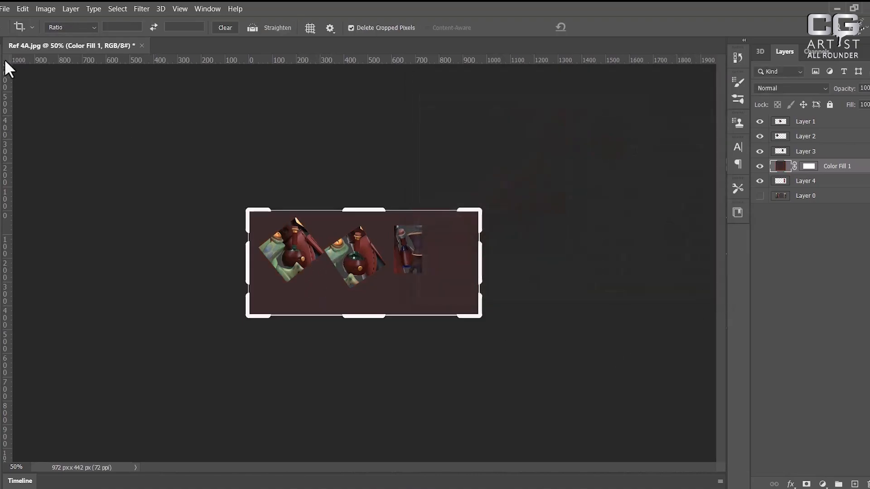
click(0, 68)
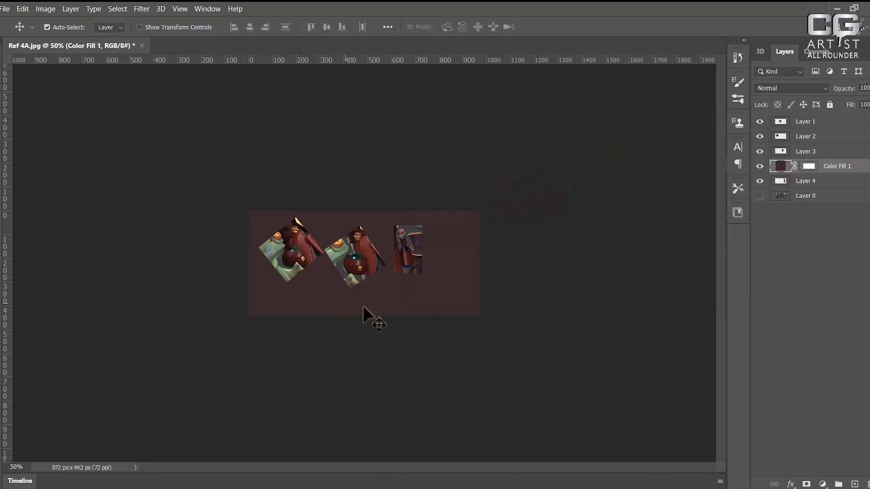
- Save the prop sheet as the JPEG file props in the project's sourceimages folder, at Maximum quality 12
key(ctrl+s)
click(440, 351)
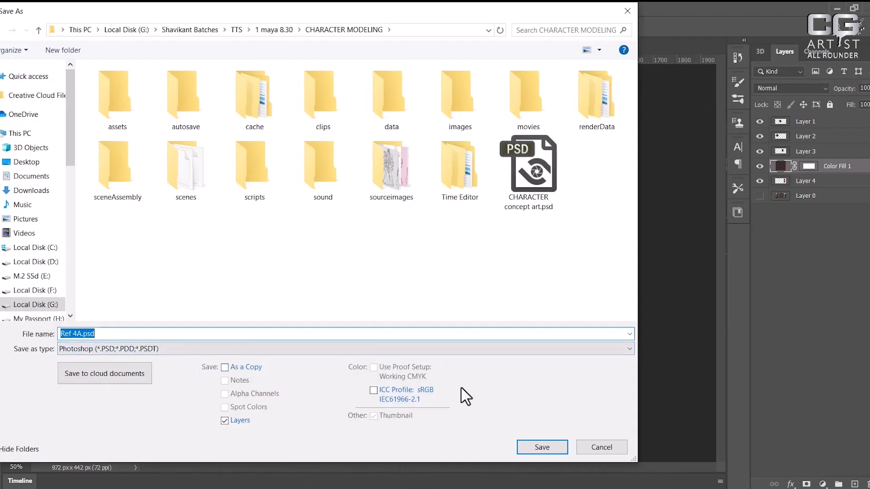
double_click(393, 191)
click(149, 349)
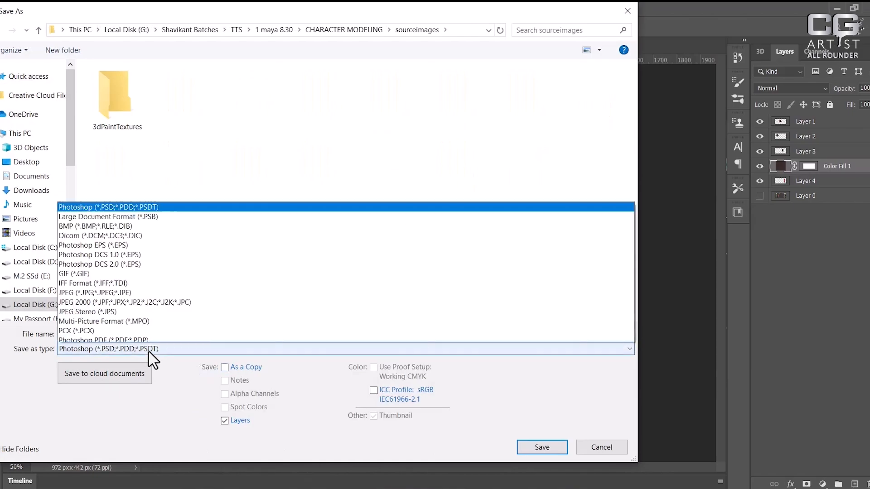
key(j)
key(Return)
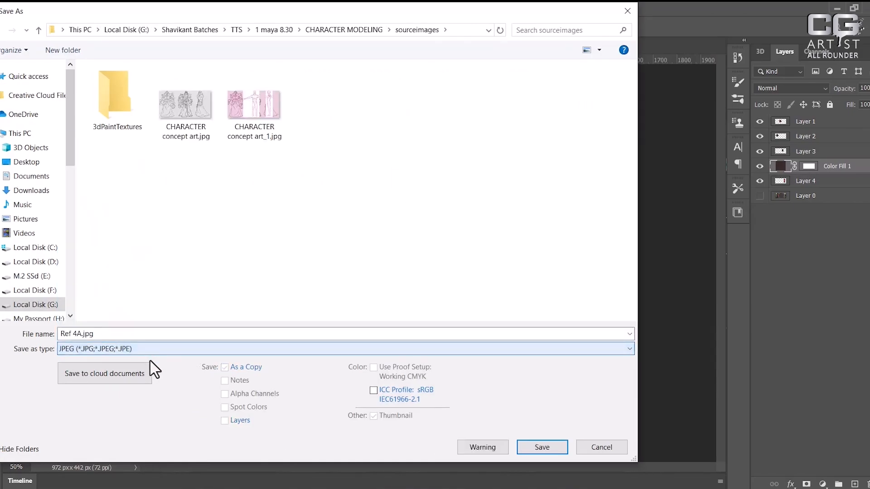
click(143, 336)
text(props)
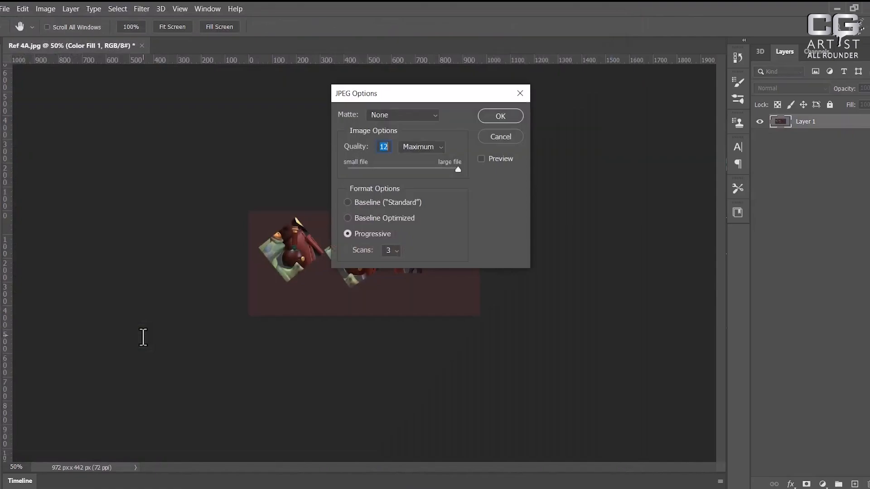
key(Return)
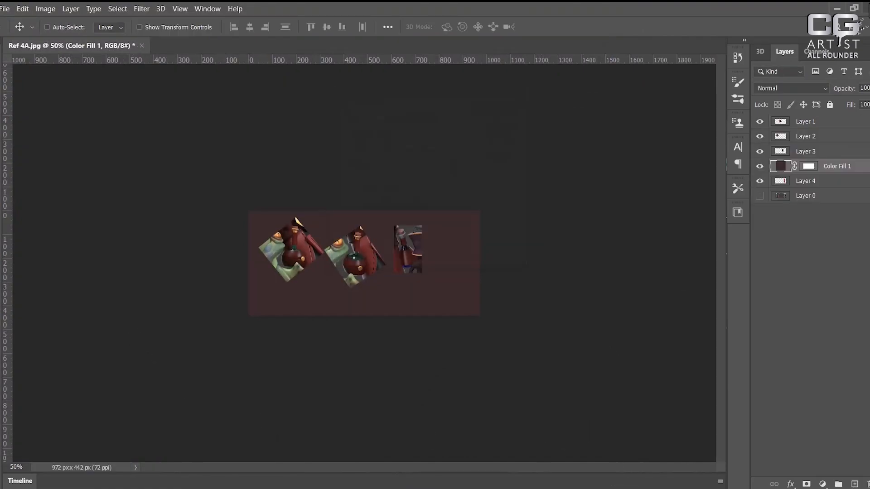
- Switch to Maya, deselect the half-body mesh and examine the reference sketches in the front and left views
click(837, 9)
click(498, 453)
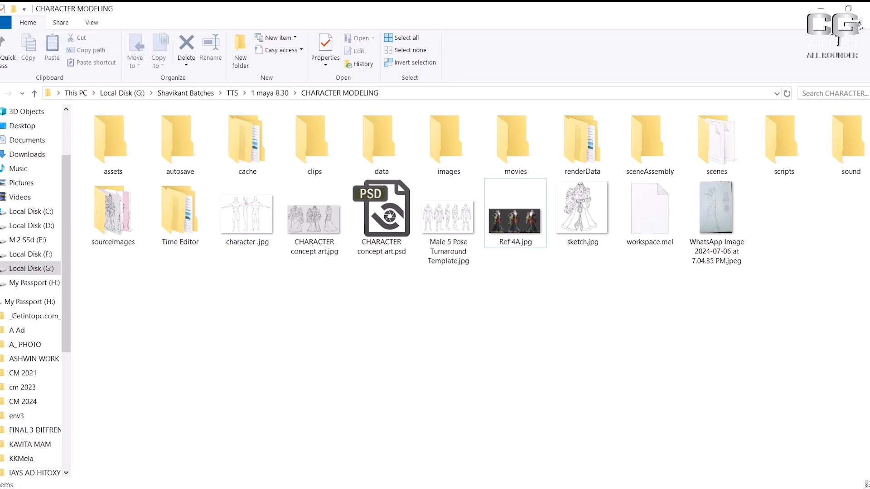
click(497, 488)
click(852, 292)
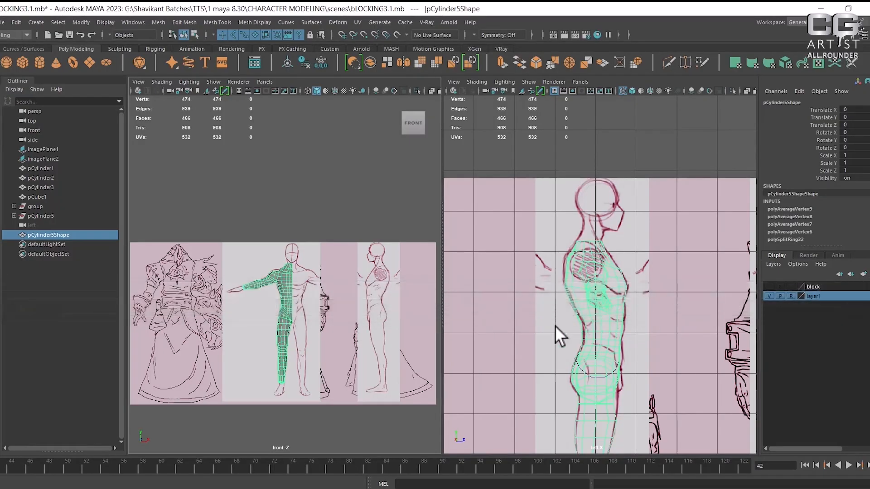
click(380, 308)
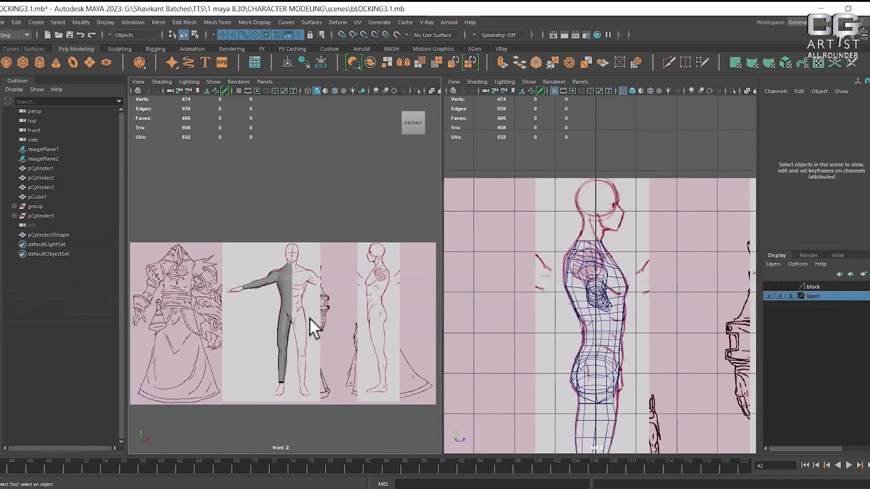
scroll(309, 298, down, 2)
scroll(274, 325, up, 3)
alt+middle_drag(280, 328, 297, 334)
scroll(294, 324, up, 2)
alt+middle_drag(282, 298, 291, 315)
scroll(292, 314, up, 3)
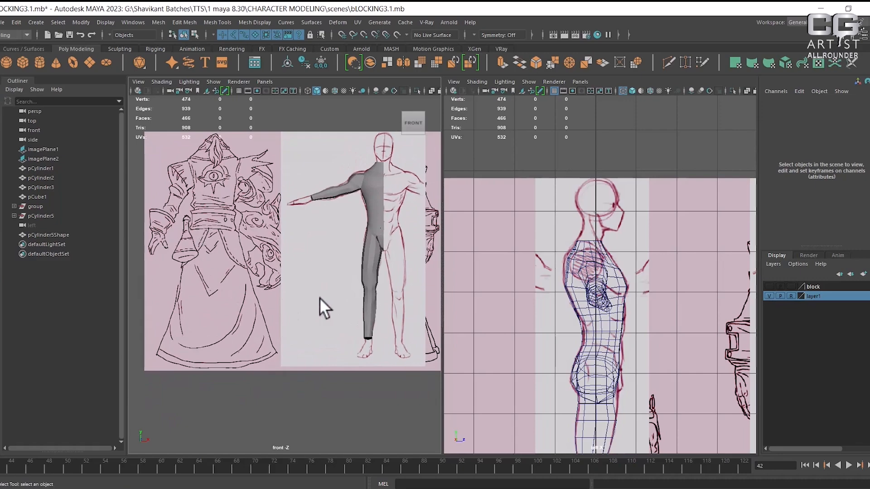
scroll(598, 246, down, 10)
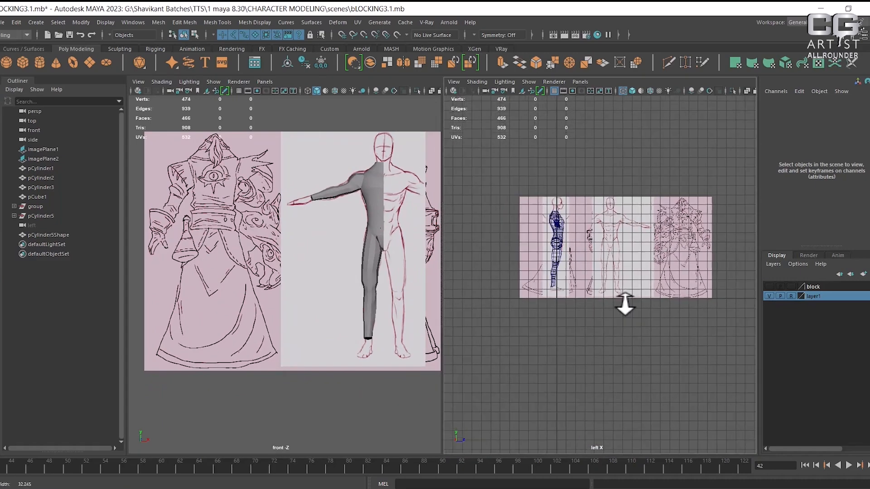
scroll(625, 304, down, 2)
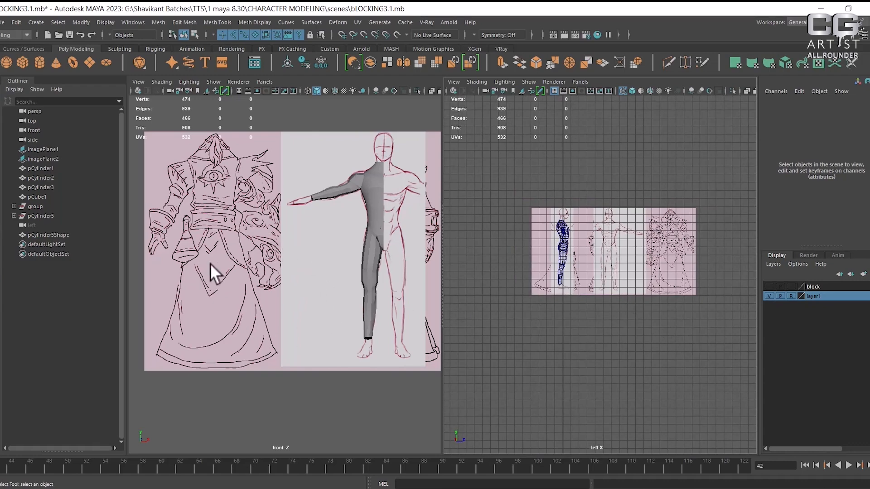
- Open the CHARACTER MODELING project's sourceimages folder in File Explorer, select its full path, and return to Maya
mouse_move(252, 481)
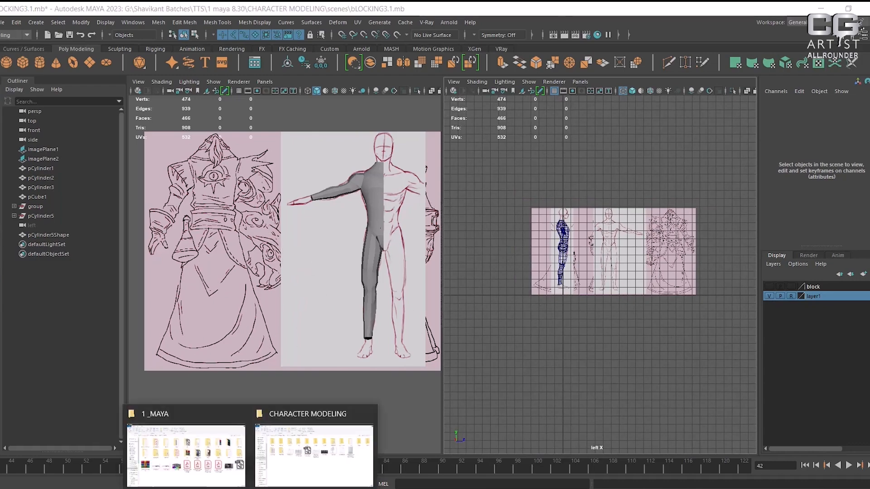
click(285, 465)
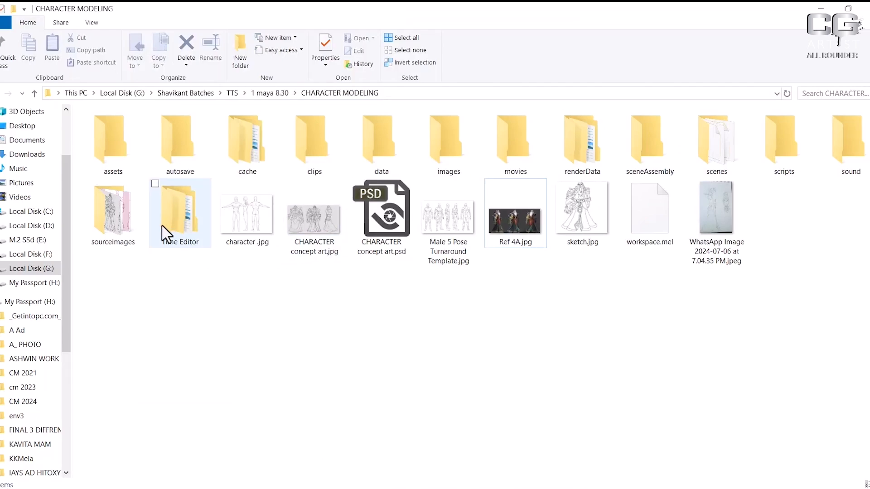
double_click(123, 226)
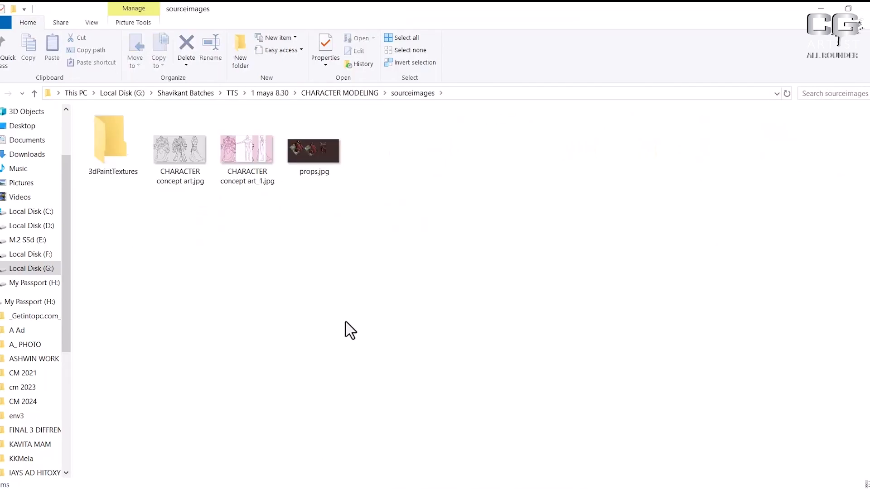
click(468, 93)
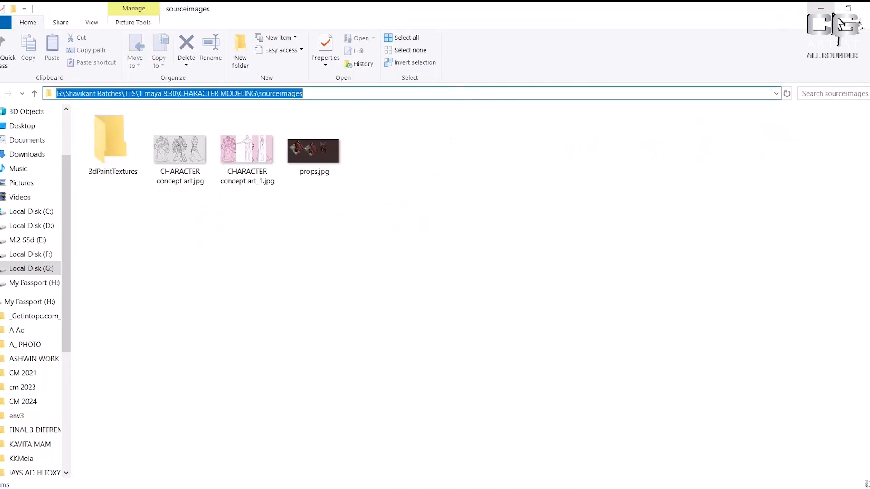
click(821, 10)
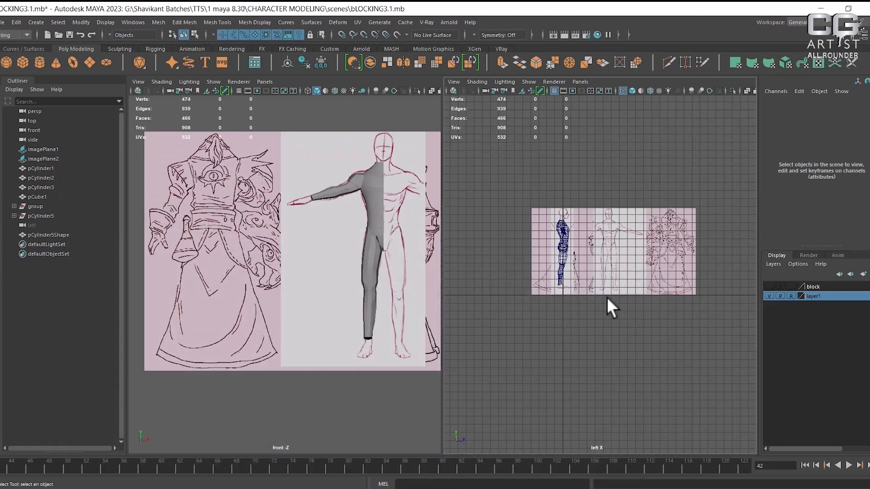
scroll(548, 167, down, 3)
alt+middle_drag(561, 235, 577, 248)
alt+middle_drag(313, 258, 322, 308)
scroll(353, 268, down, 6)
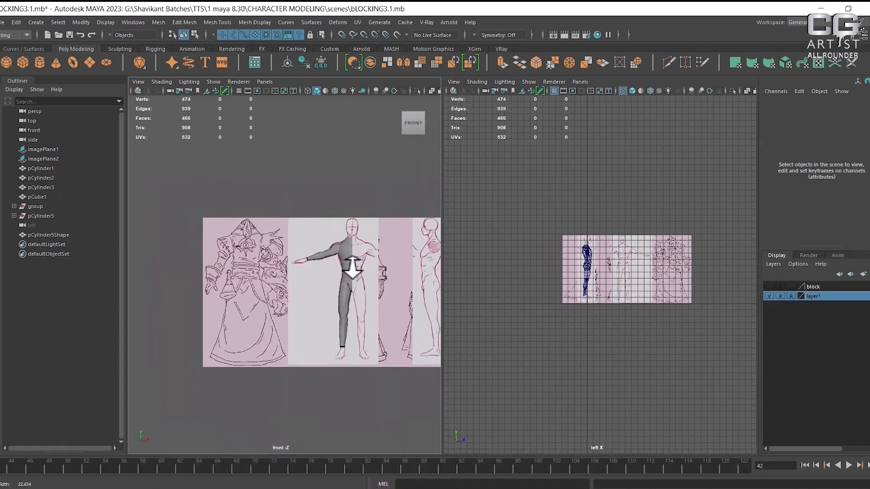
alt+right_drag(352, 268, 353, 274)
click(627, 344)
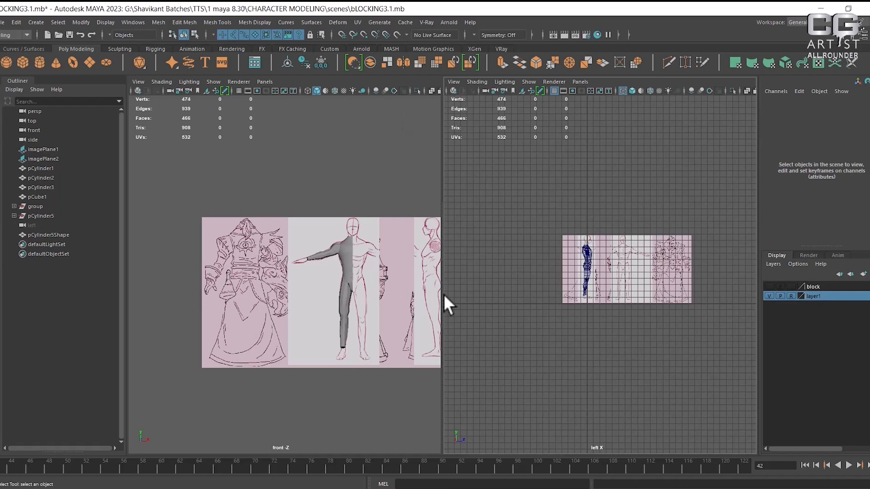
- Switch to the sourceimages folder and check the pixel dimensions of props.jpg
key(alt+Tab)
click(301, 151)
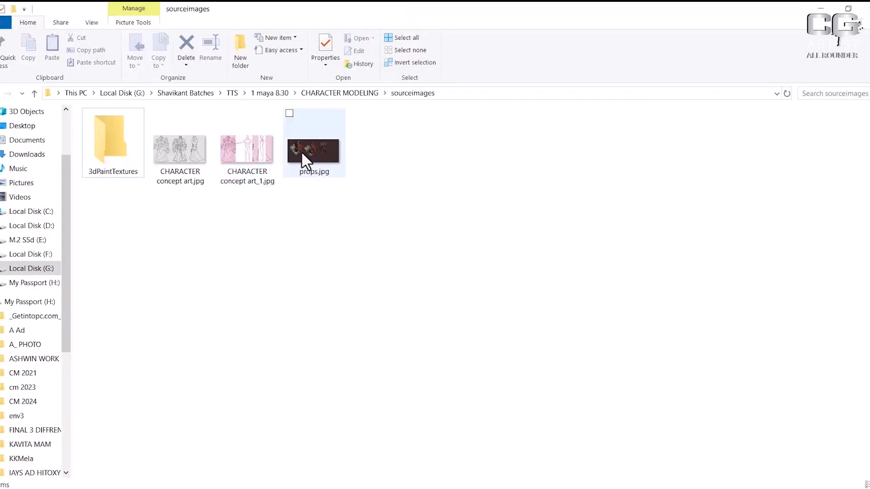
right_click(301, 151)
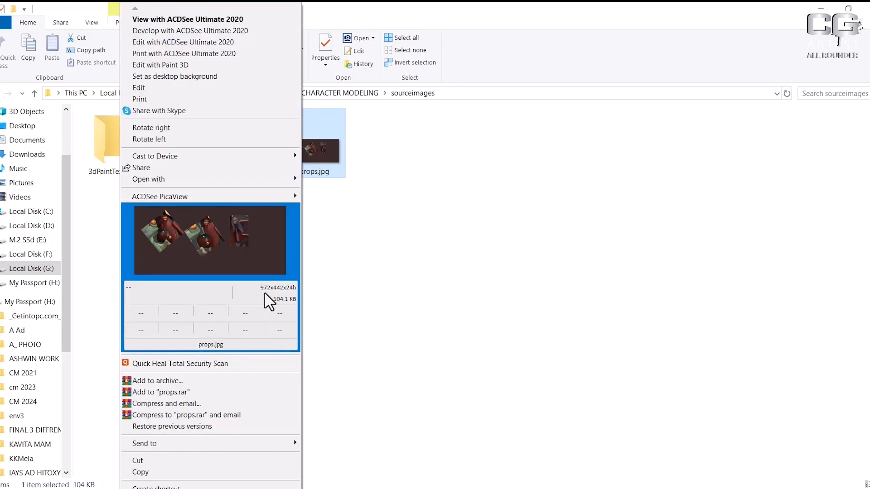
- Return to Maya and create a polygon plane from the left view
key(alt+Tab)
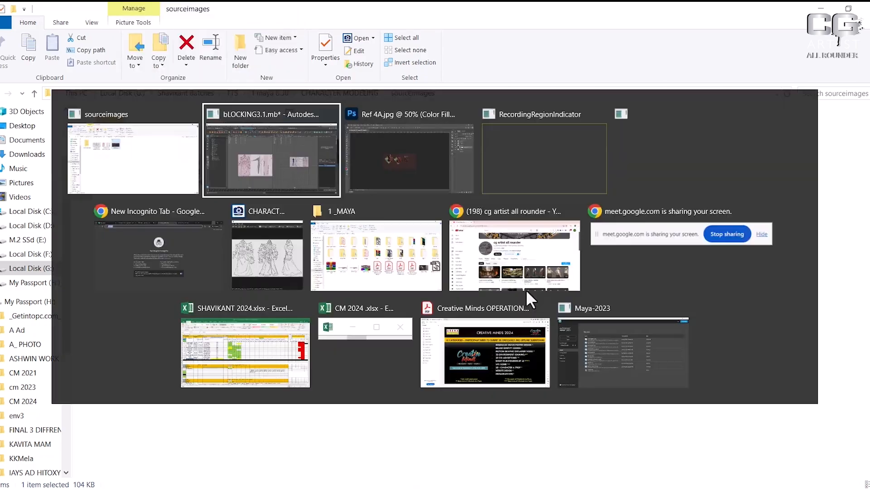
alt+middle_drag(566, 220, 532, 295)
alt+right_drag(531, 295, 578, 277)
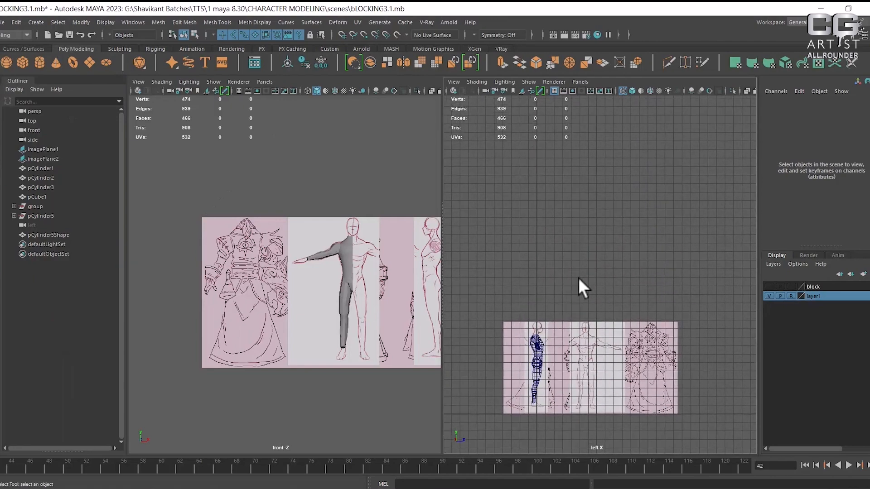
alt+middle_drag(579, 277, 607, 281)
shift+right_drag(563, 197, 531, 187)
shift+right_drag(529, 184, 529, 184)
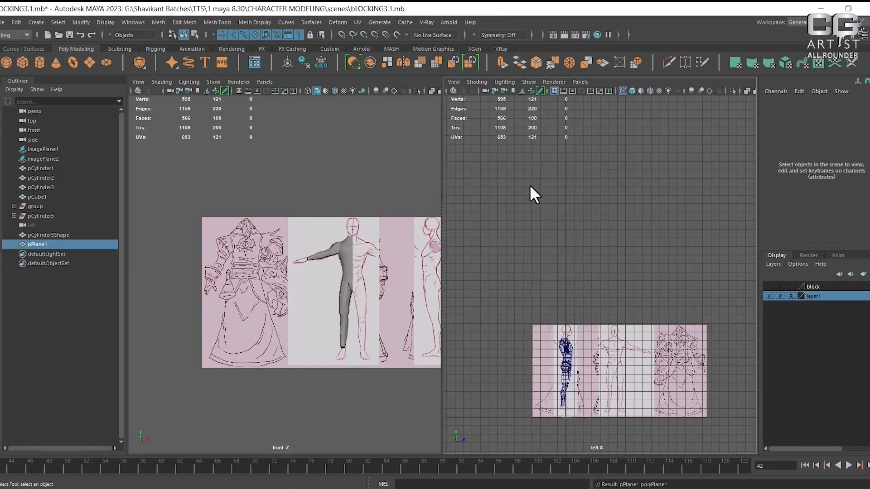
- Move the new plane straight up above the reference sketches, to a Translate Y of about 17.328
key(w)
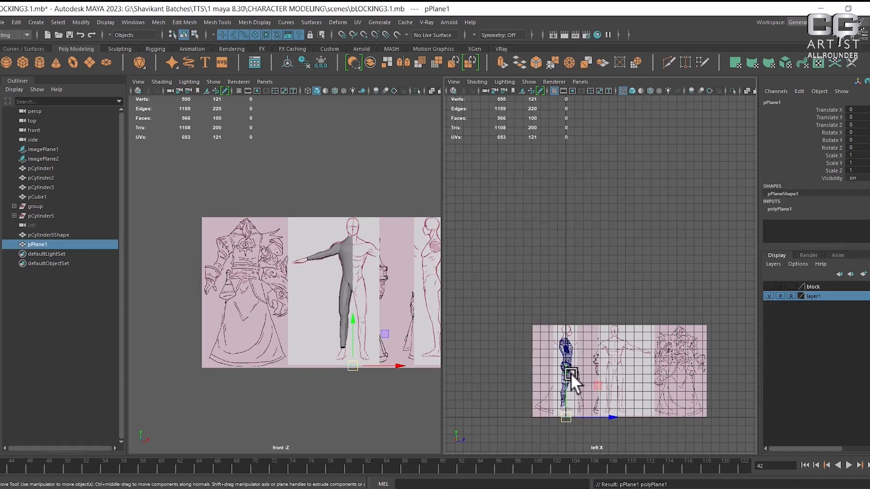
drag(568, 374, 583, 227)
alt+right_drag(583, 233, 616, 313)
alt+middle_drag(530, 363, 608, 310)
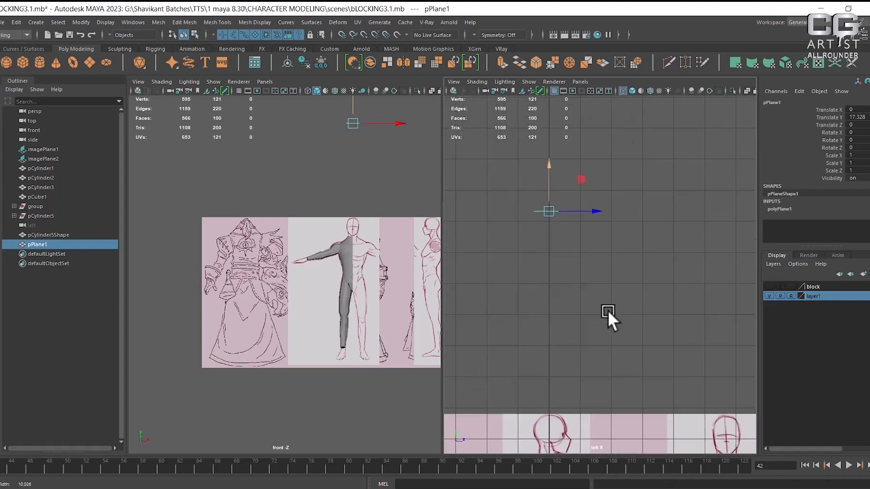
- Stand the plane upright facing the left view by setting its Rotate Z to 90
scroll(589, 272, up, 2)
key(e)
drag(532, 164, 538, 200)
click(858, 148)
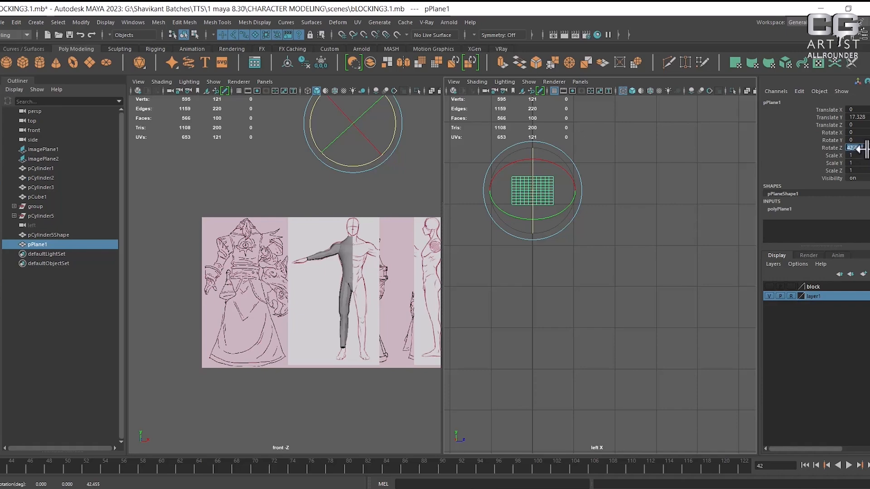
text(90)
key(Return)
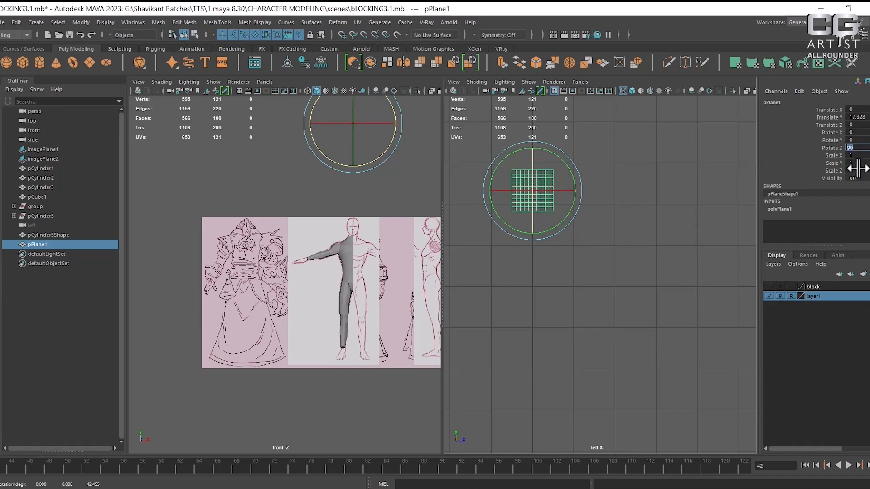
- Reduce the plane's Subdivisions Width and Subdivisions Height to 1 each
click(784, 208)
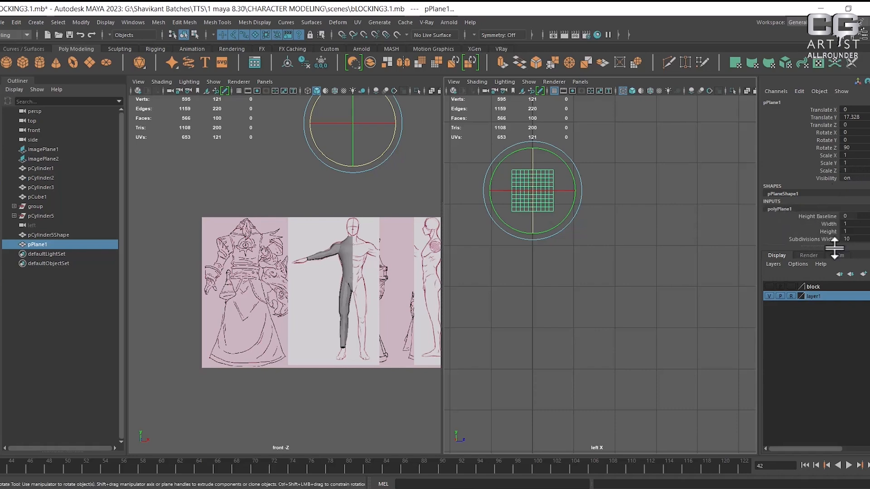
click(822, 239)
middle_drag(707, 241, 656, 238)
scroll(815, 224, down, 1)
click(814, 224)
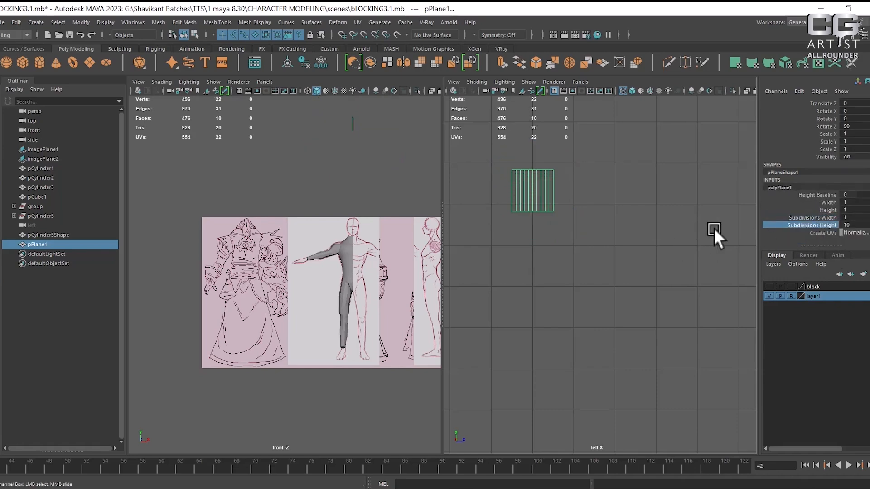
middle_drag(714, 228, 564, 227)
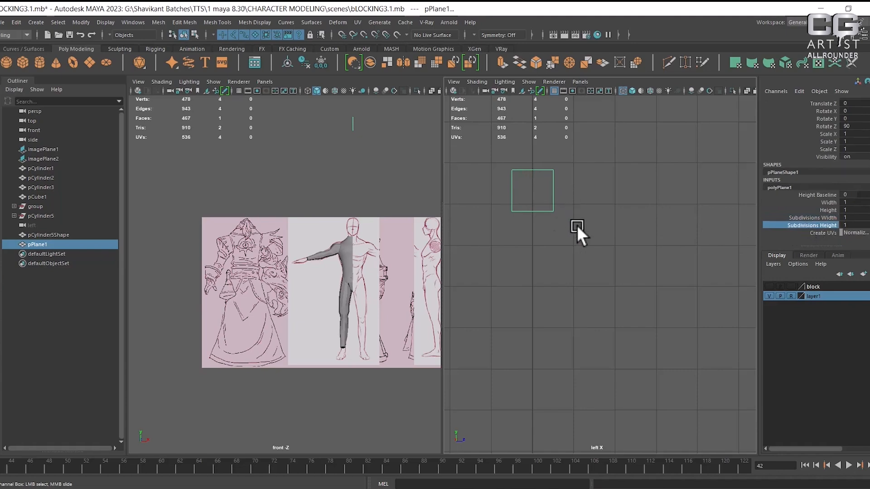
alt+middle_drag(593, 221, 602, 247)
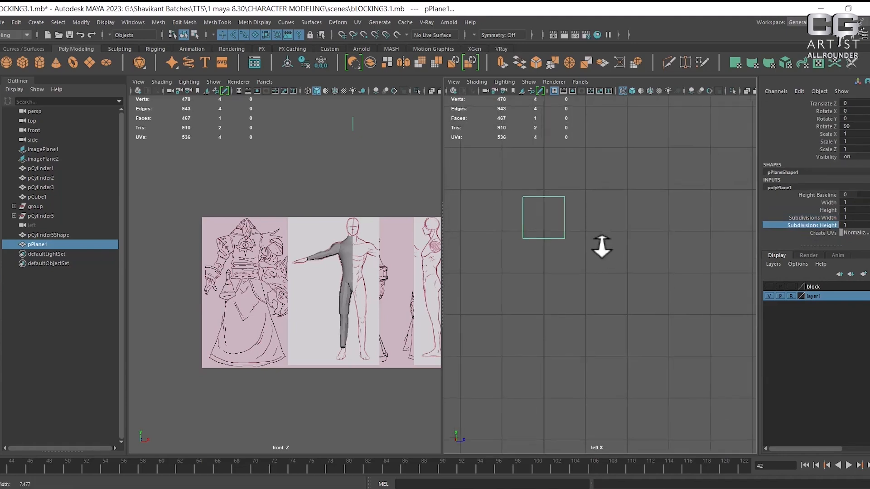
scroll(602, 246, up, 1)
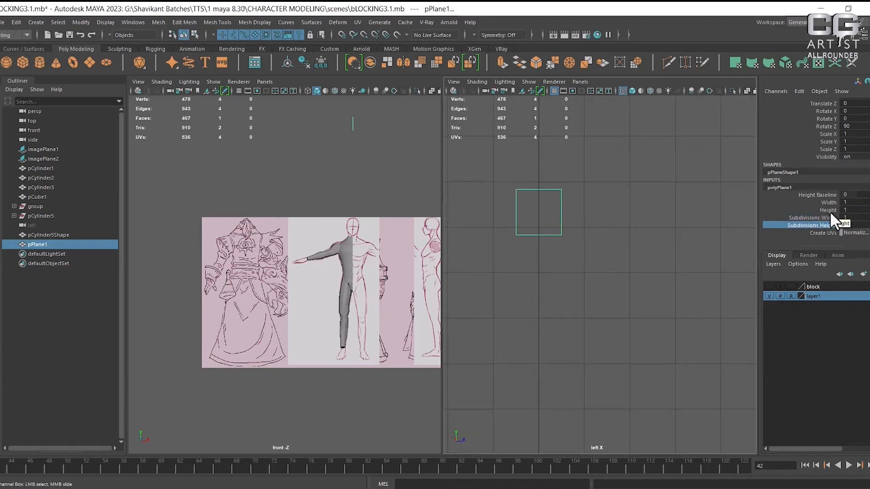
- Switch to the sourceimages folder and check the pixel dimensions of props.jpg again
key(alt+Tab)
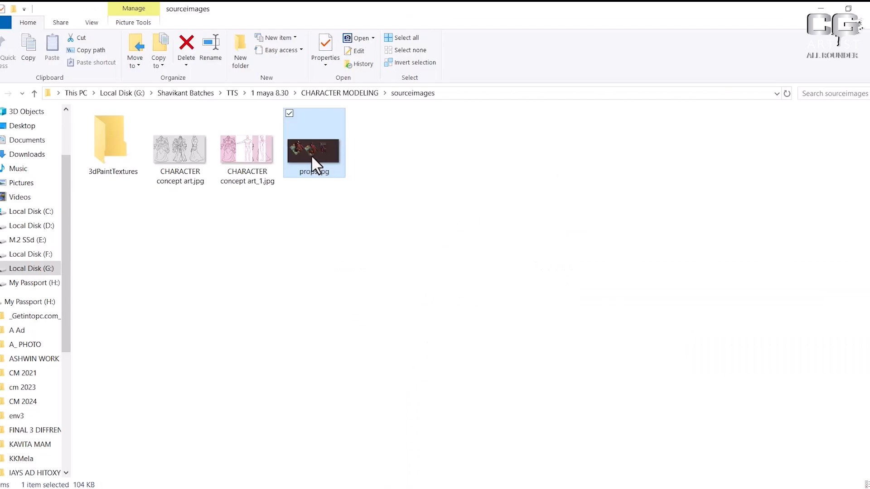
right_click(311, 155)
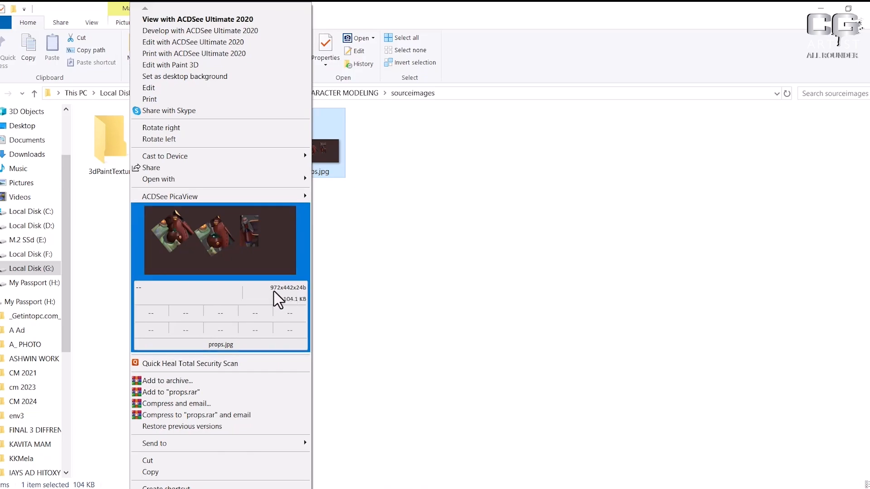
click(402, 294)
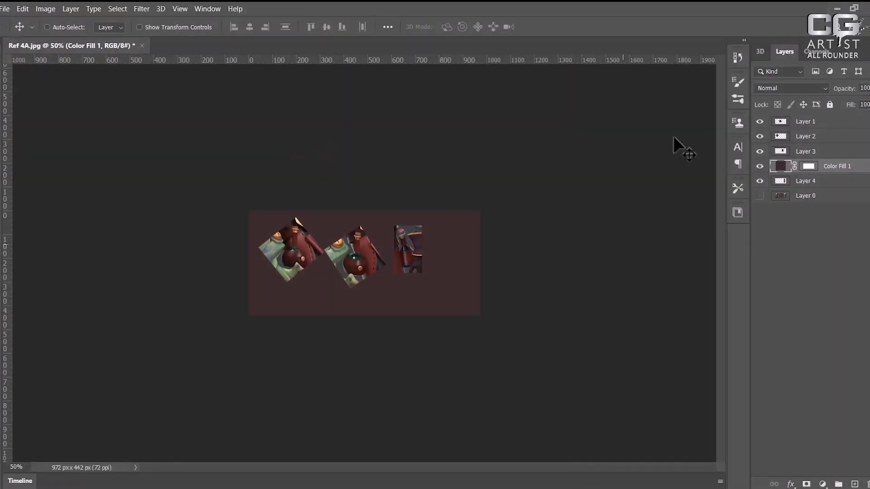
- In Photoshop, float the Ref 4A.jpg document, show its image size in Centimeters and select the width value
drag(76, 40, 126, 71)
right_click(127, 75)
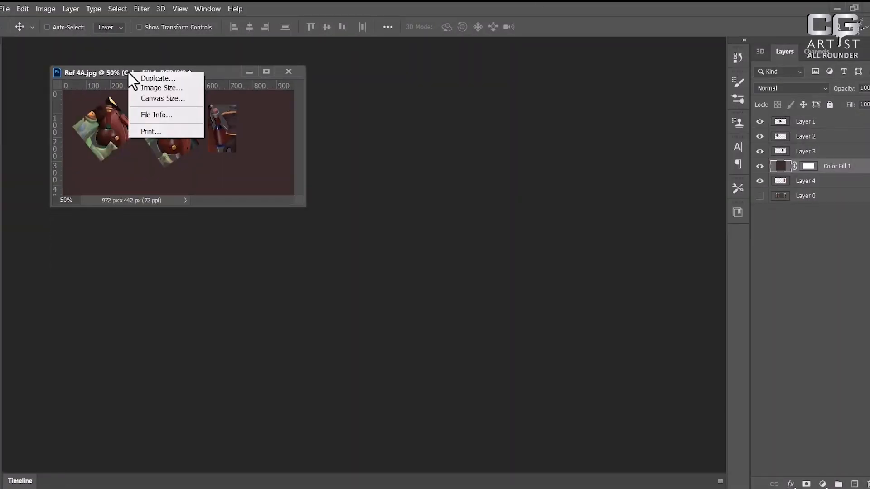
click(166, 88)
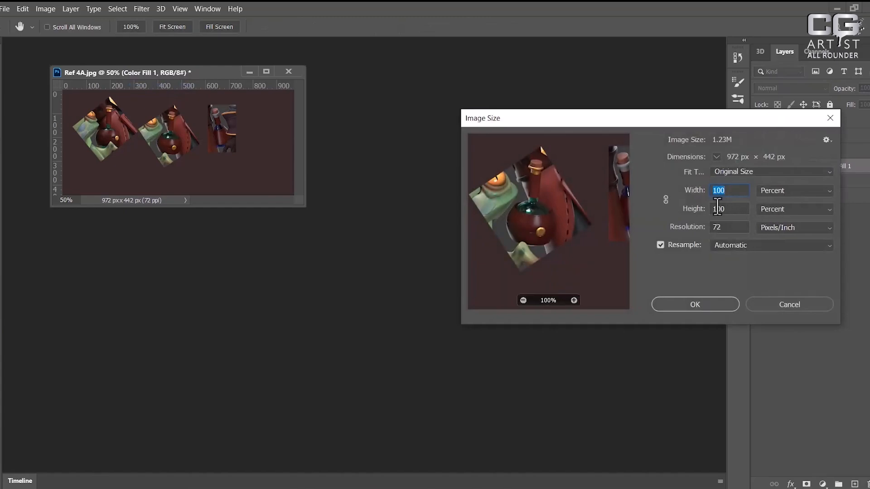
click(776, 191)
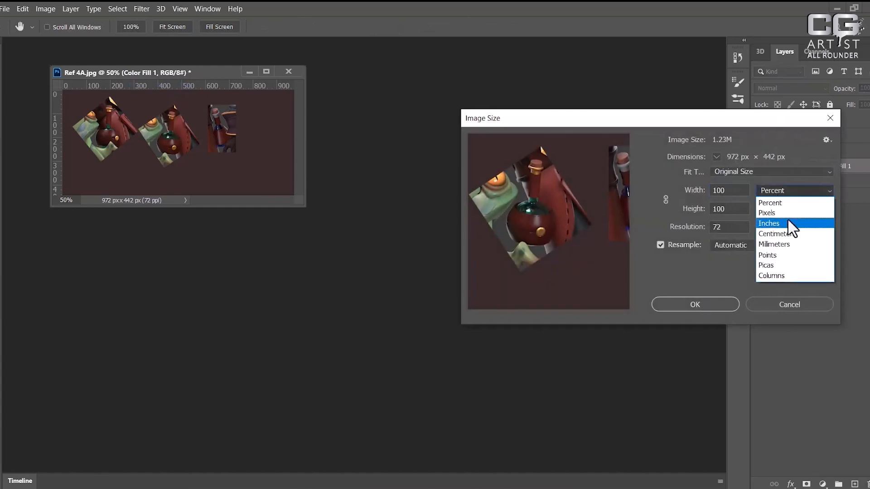
click(787, 221)
click(779, 192)
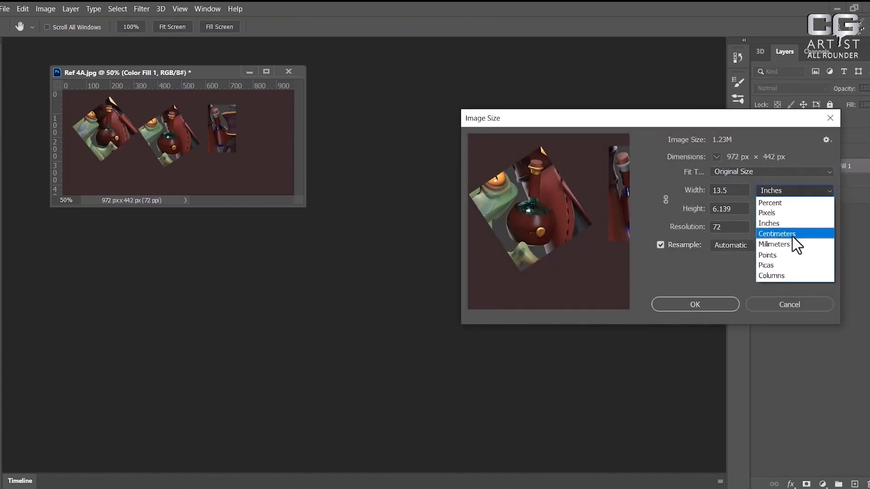
click(791, 234)
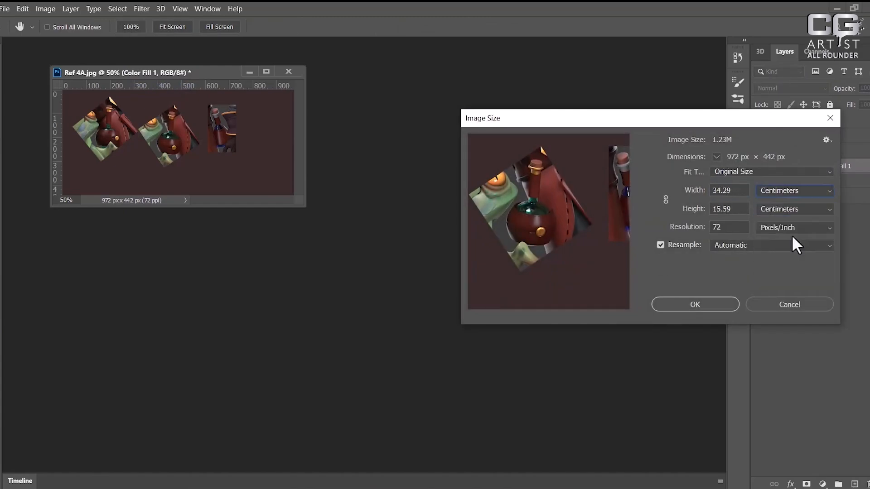
double_click(738, 194)
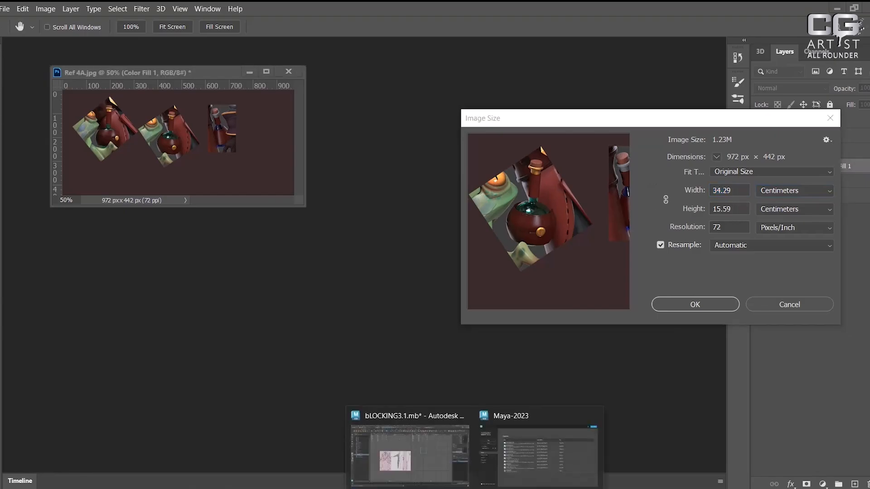
- Return to the Maya scene and set the plane's Width to 34.29
click(464, 471)
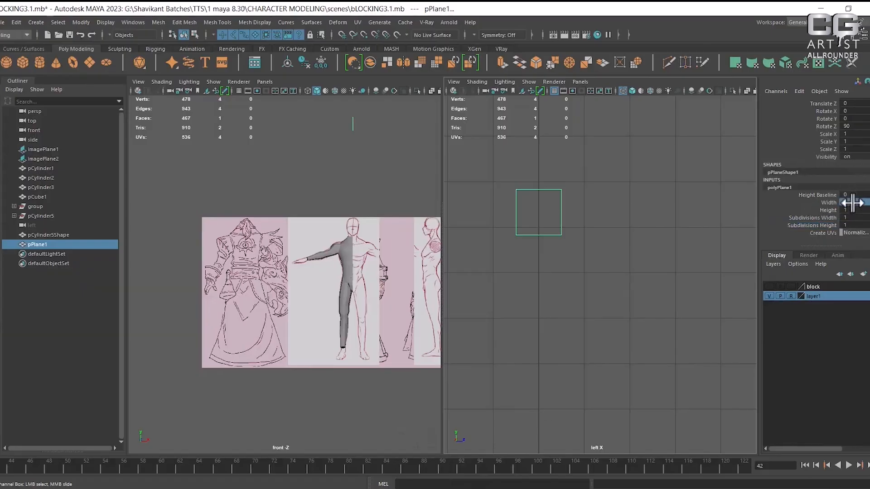
click(828, 203)
middle_drag(709, 212, 694, 212)
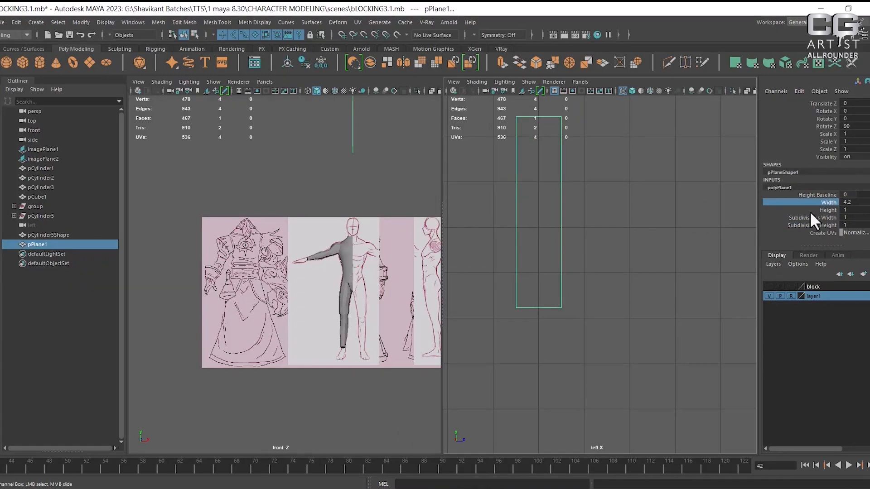
click(847, 203)
middle_drag(843, 206, 852, 207)
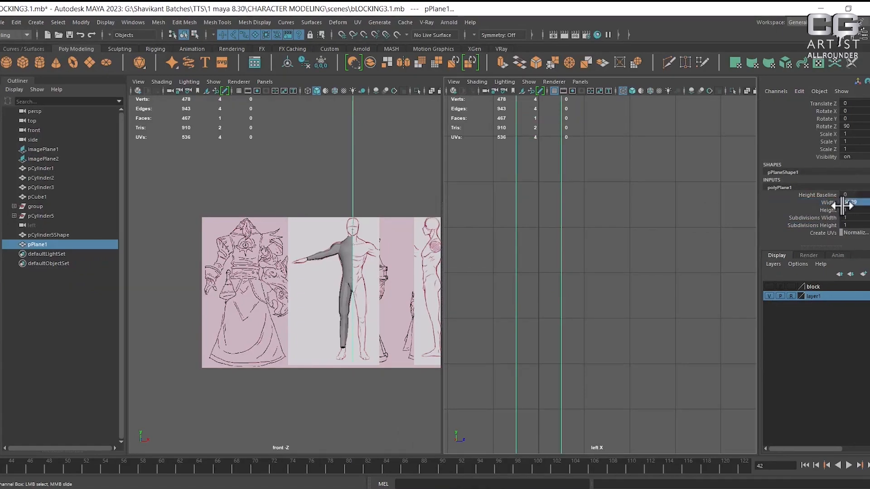
- Take the image height in centimeters from Photoshop and set the Maya plane's Height to 15.59
alt+right_drag(625, 252, 616, 267)
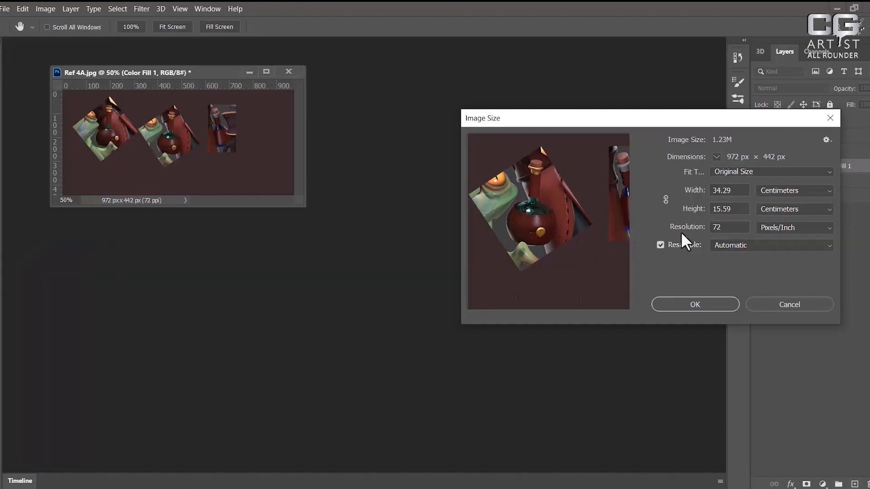
double_click(728, 209)
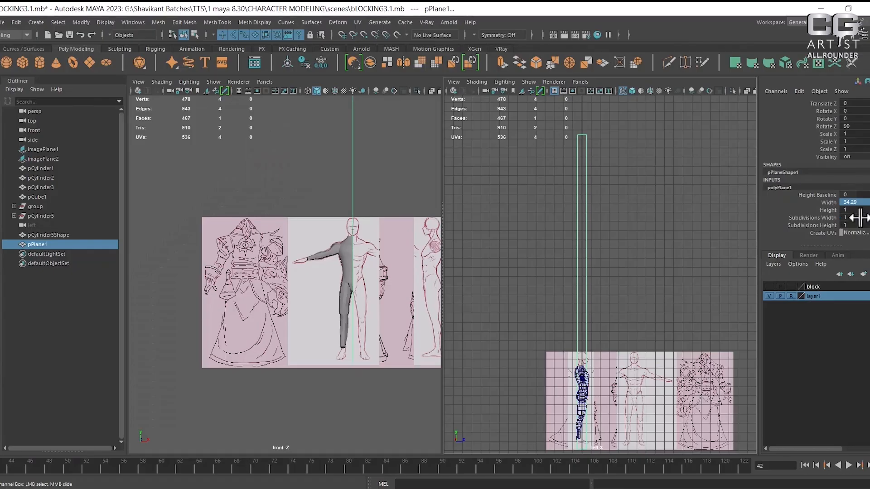
text(15.59)
key(Return)
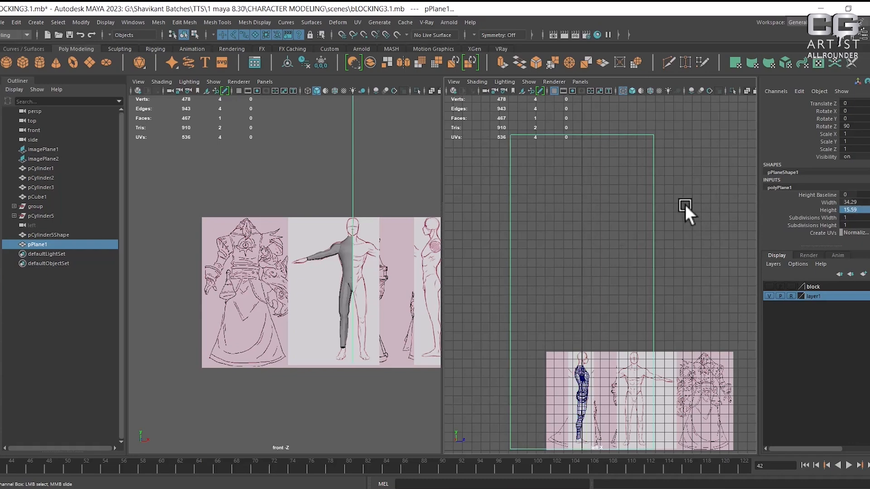
- Turn the plane to landscape orientation in the left view by setting its Rotate Y to 90
key(e)
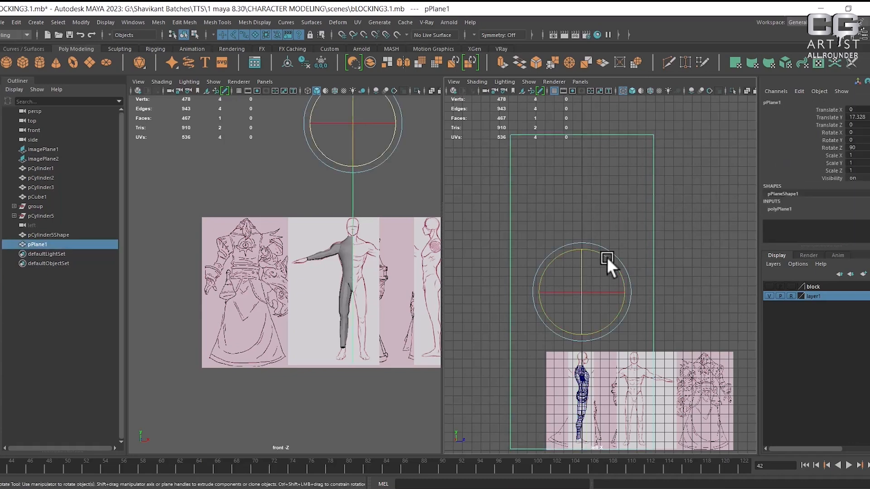
drag(608, 263, 637, 294)
double_click(863, 140)
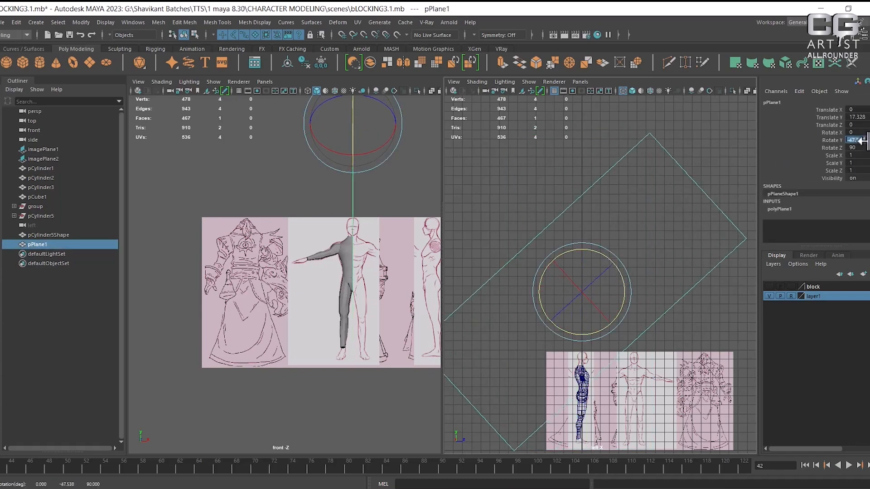
text(90)
key(Return)
mouse_move(614, 308)
alt+middle_down()
mouse_move(588, 276)
mouse_move(602, 297)
alt+middle_up()
scroll(636, 264, down, 1)
- Move the plane up clear of the reference sketches, to a Translate Y of about 20.841
key(w)
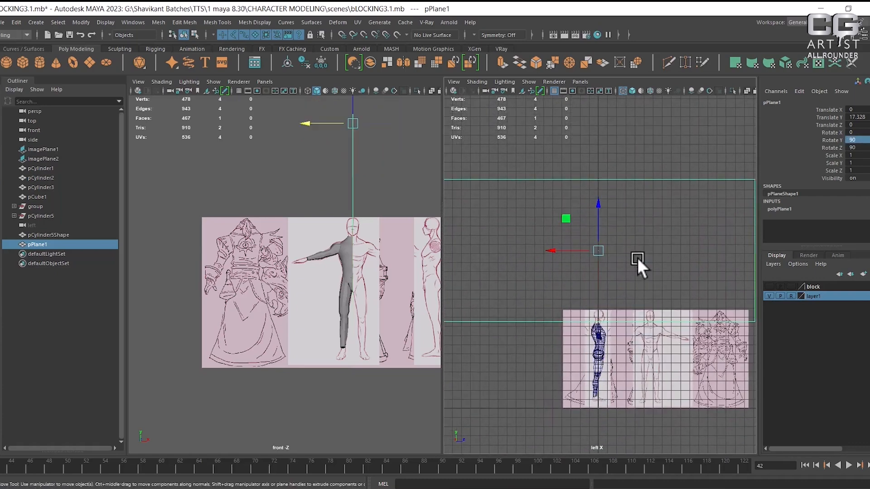
click(590, 216)
scroll(594, 222, down, 1)
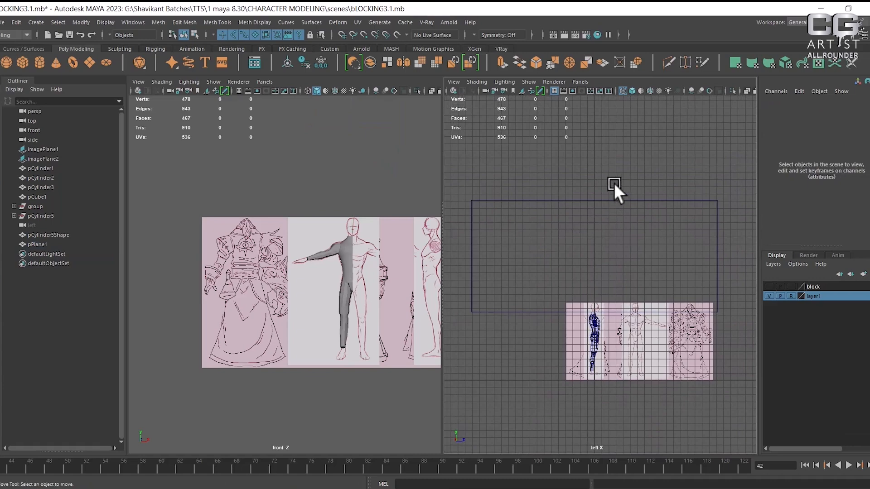
mouse_move(614, 186)
mouse_down()
mouse_move(610, 222)
mouse_move(597, 188)
mouse_up()
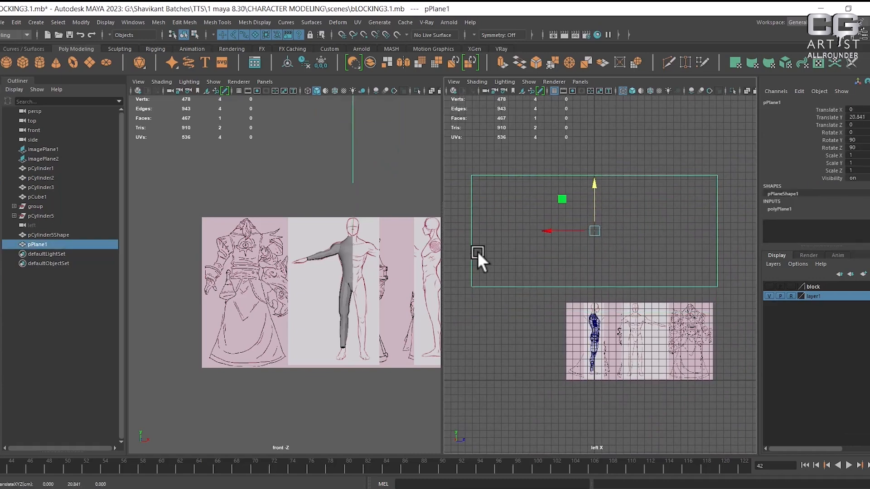
- Switch to Photoshop, close the Image Size dialog by accepting it, and enlarge the floating Ref 4A.jpg window
key(alt+Tab)
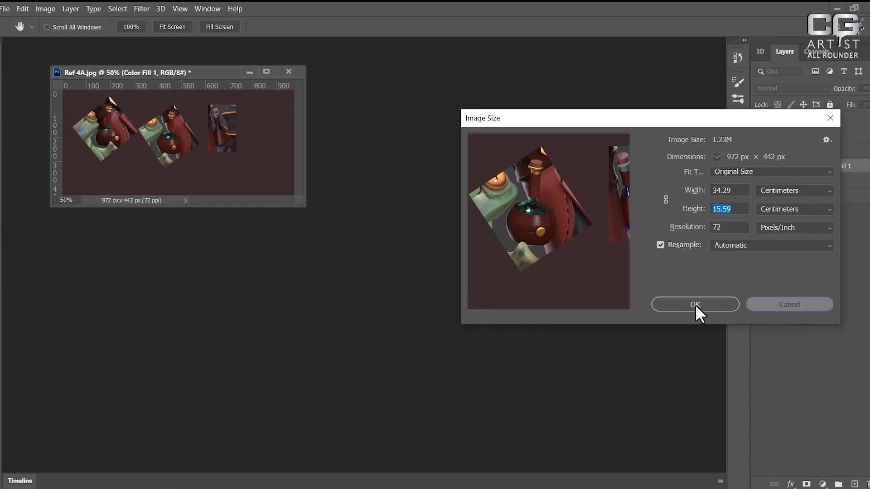
click(695, 304)
drag(299, 204, 569, 308)
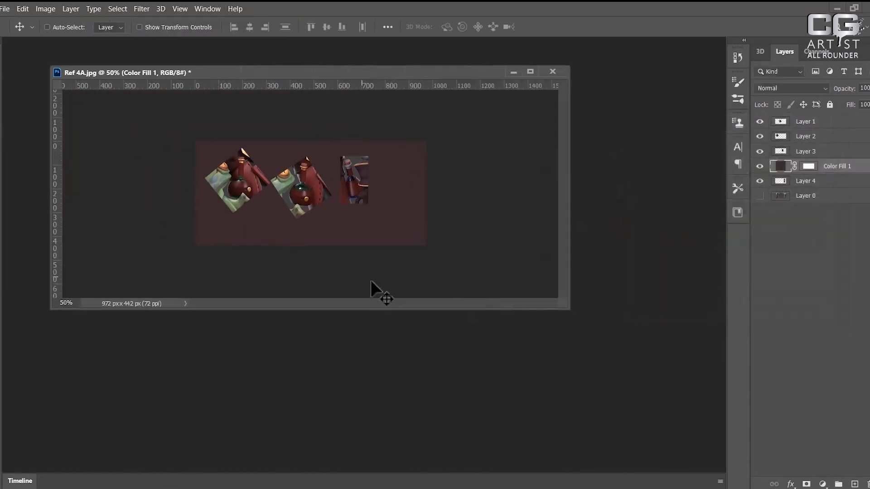
- Return to the Maya scene and assign a new Lambert material to the plane
key(alt+Tab)
key(alt+Tab)
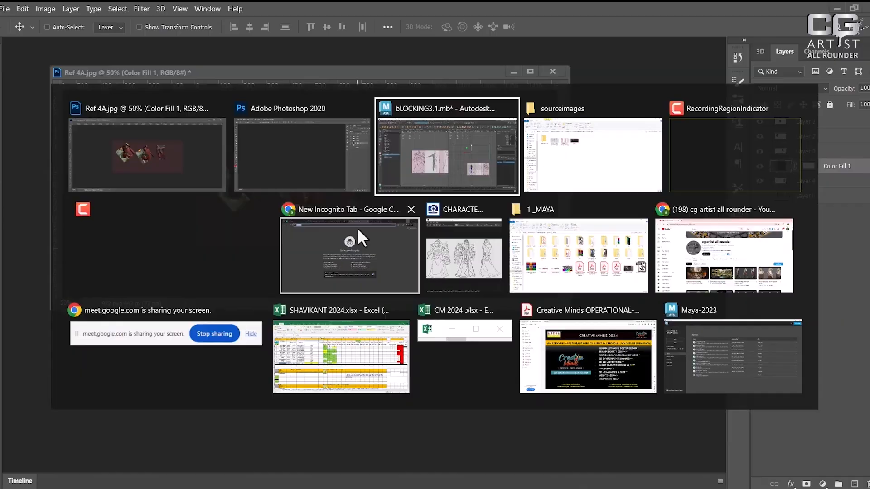
click(445, 170)
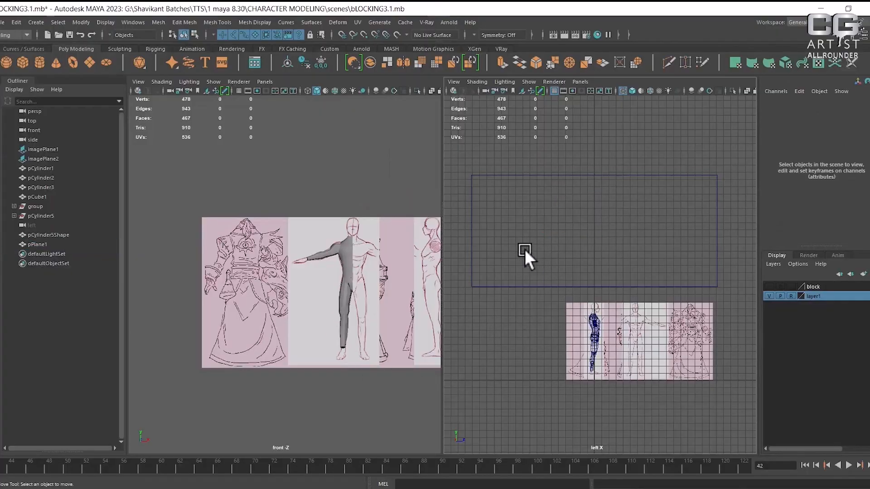
drag(525, 251, 497, 307)
right_drag(522, 210, 613, 416)
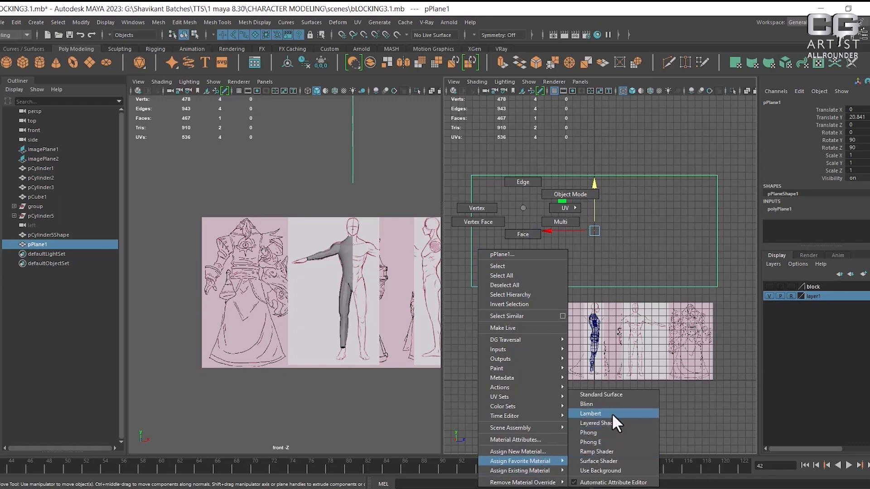
right_drag(611, 413, 614, 413)
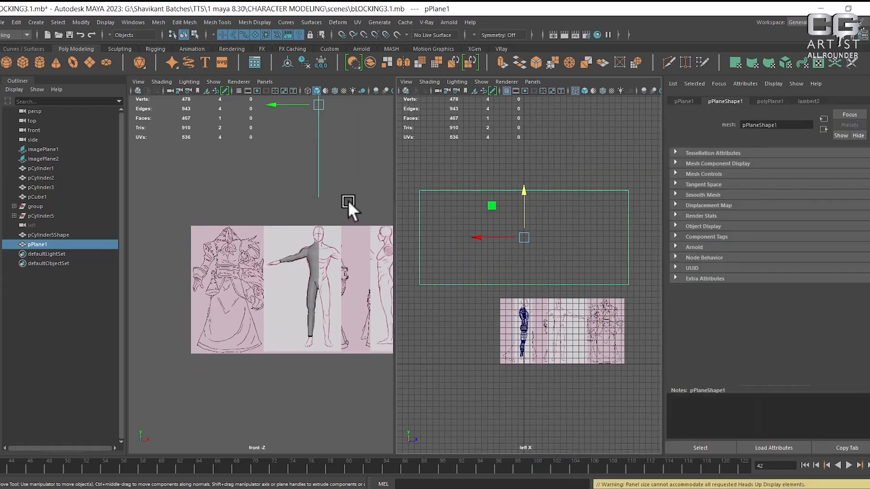
- Open the plane's material attributes from the perspective view and rename the Lambert material to ref
alt+drag(303, 254, 268, 245)
right_drag(267, 246, 283, 442)
double_click(788, 124)
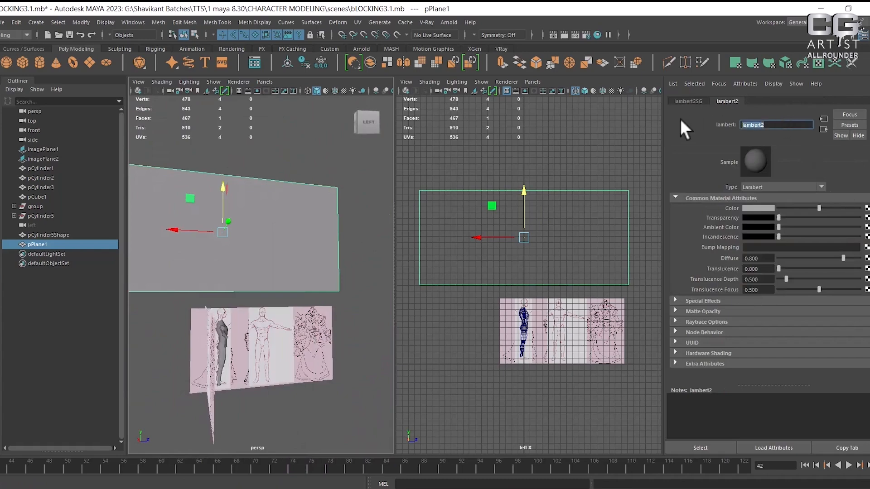
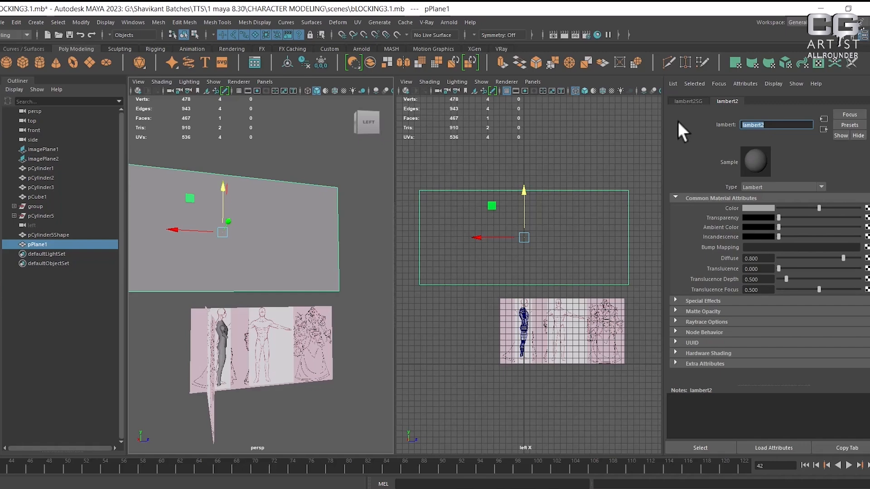
text(ref)
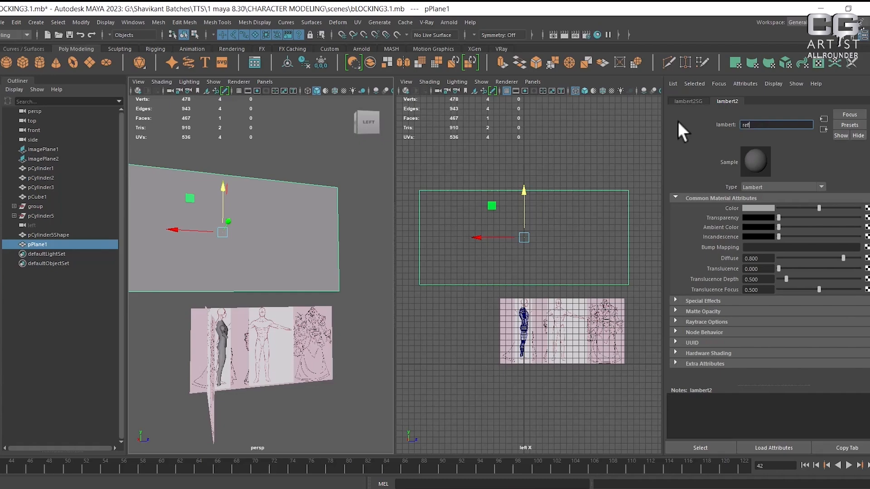
key(Return)
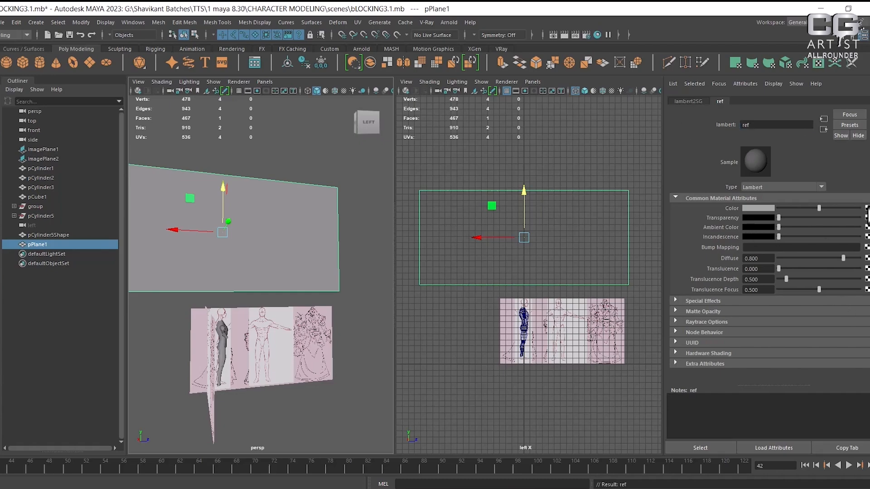
- Map a 2D File texture to the ref material's Color attribute and open the texture's image browser
click(867, 208)
click(311, 253)
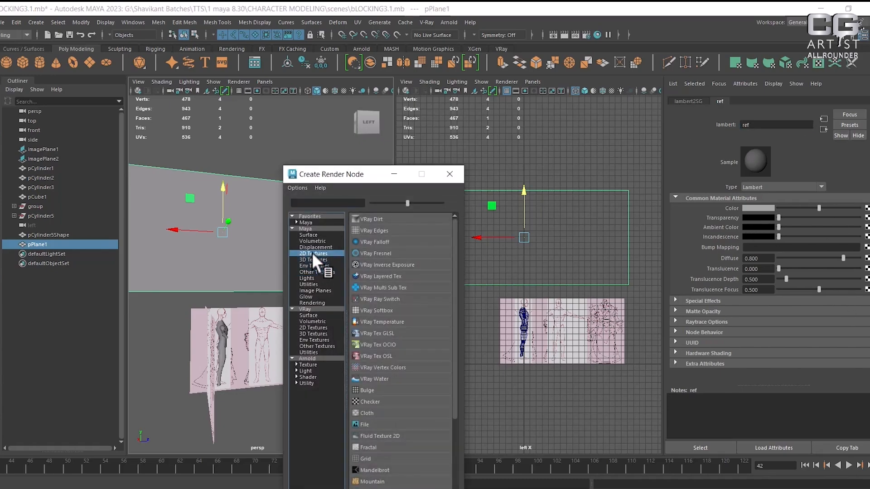
click(362, 424)
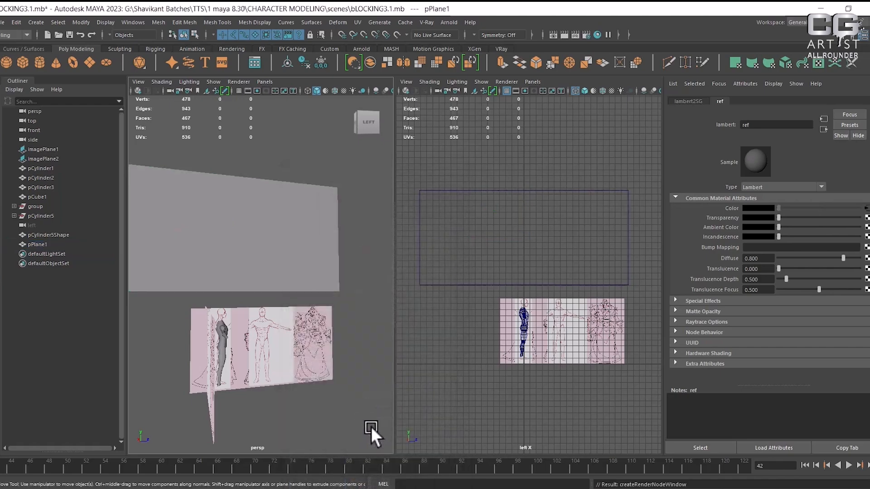
click(864, 232)
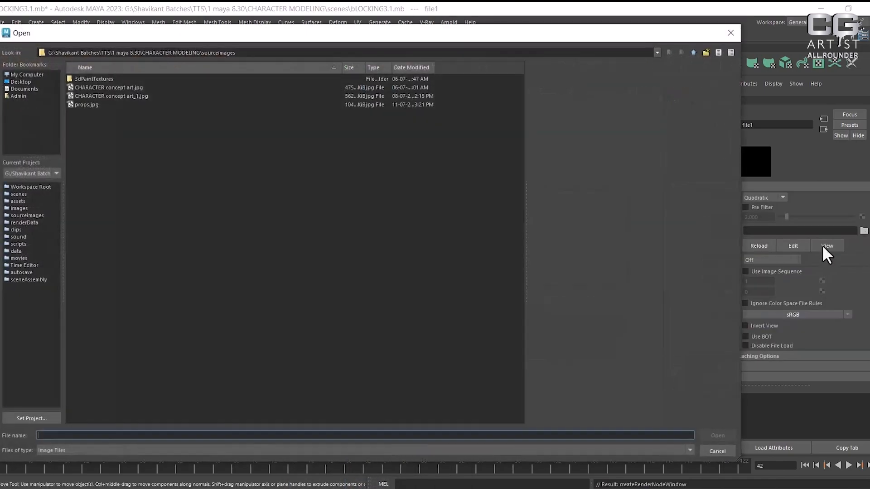
key(Return)
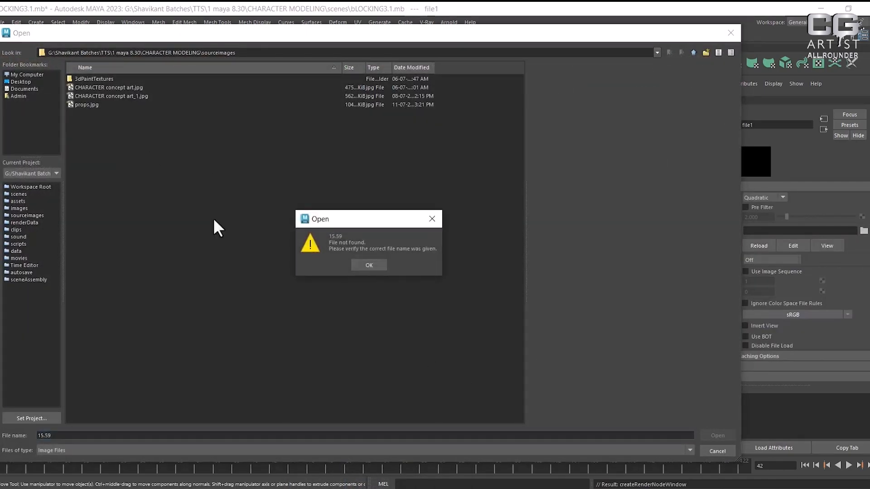
click(384, 268)
key(alt+Tab)
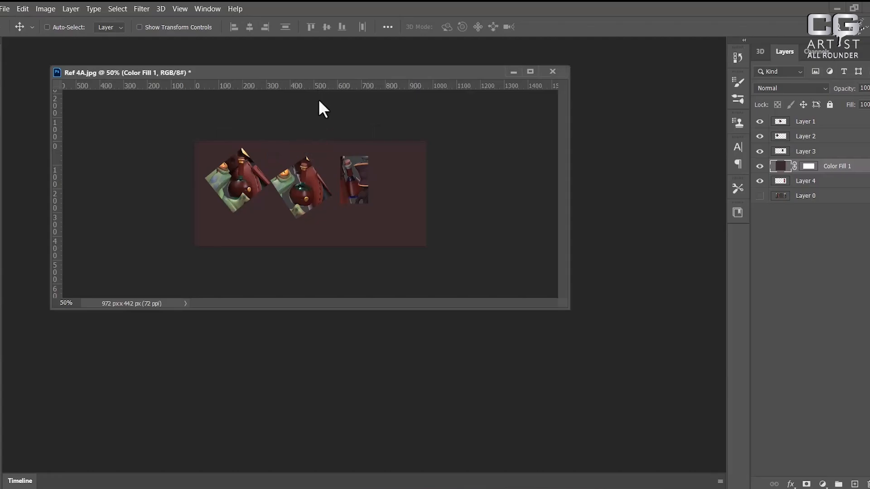
key(alt+Tab)
key(alt+Tab)
click(555, 156)
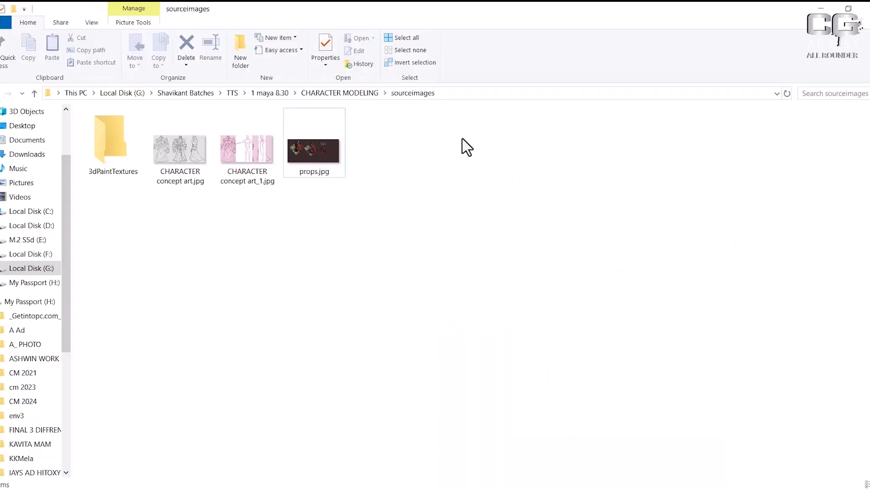
click(448, 96)
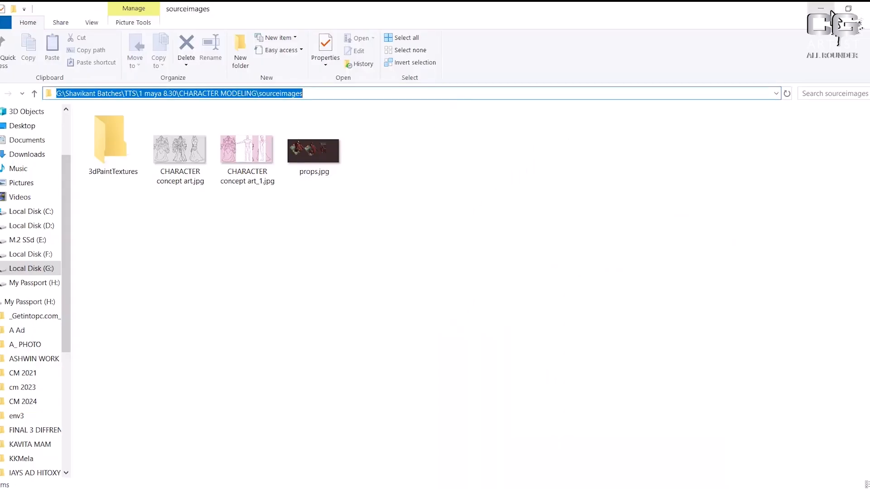
key(alt+Tab)
key(alt+Tab)
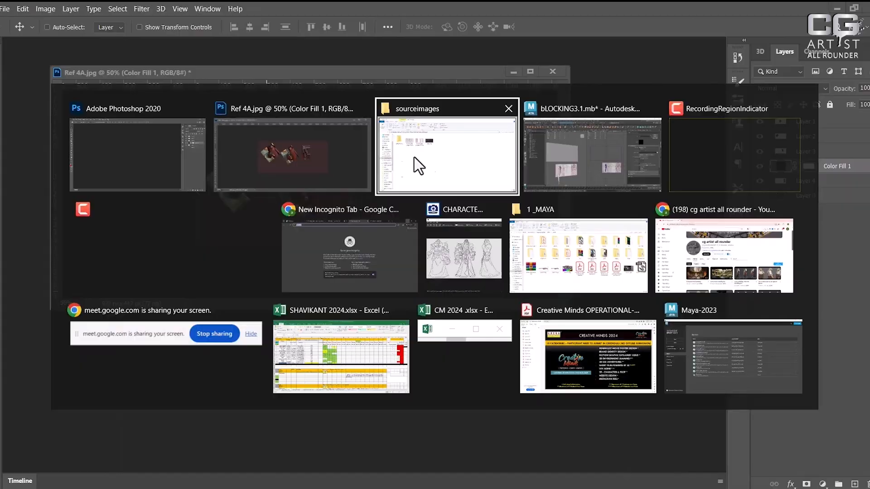
click(555, 165)
- Load props.jpg from the sourceimages folder into the file texture and turn on textured display in the perspective view
click(76, 104)
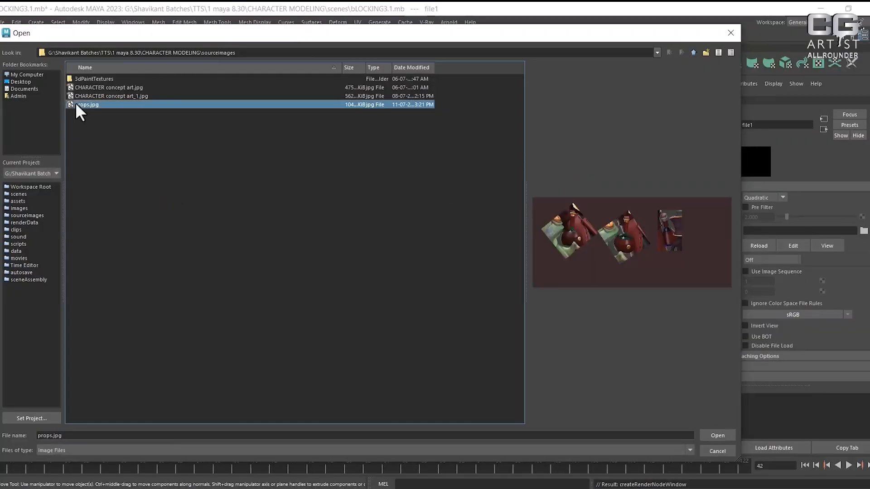
double_click(76, 106)
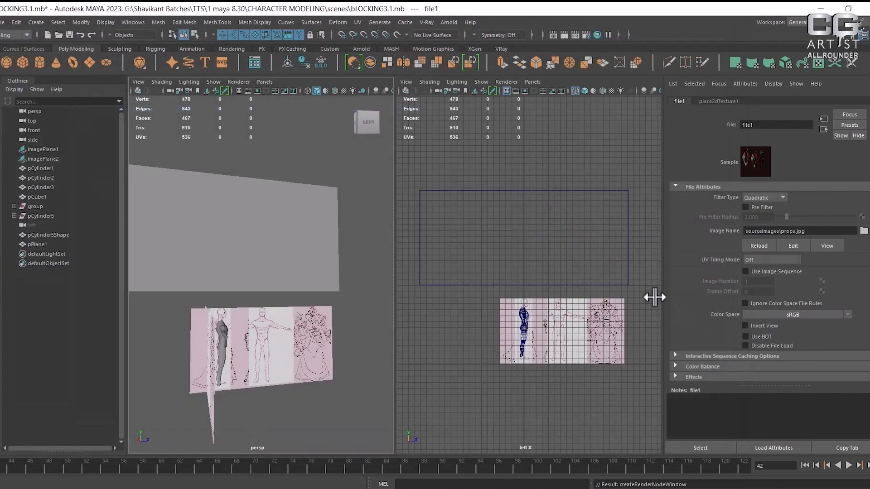
alt+drag(341, 320, 303, 273)
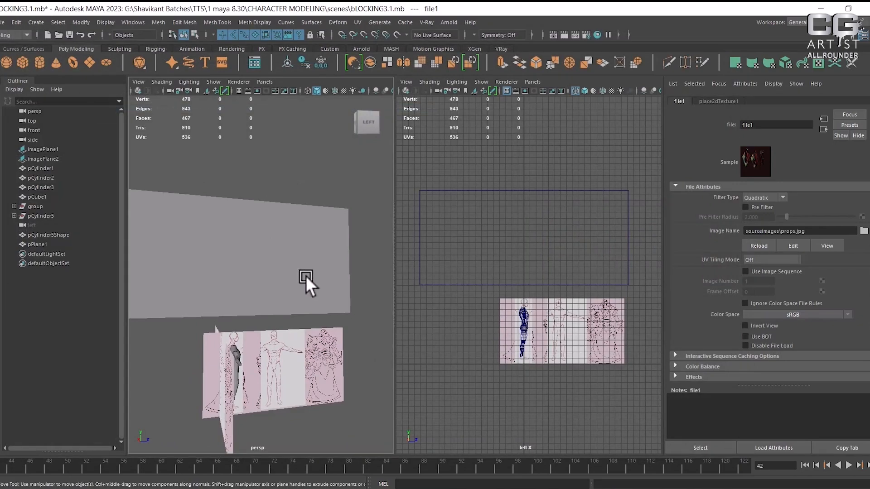
key(6)
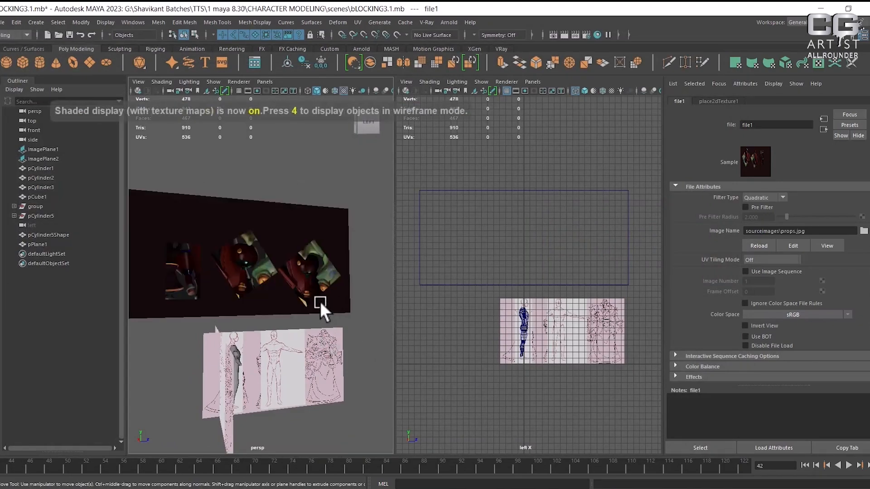
- Turn on shaded display with texture maps in the left view
click(475, 270)
key(6)
key(4)
key(5)
key(6)
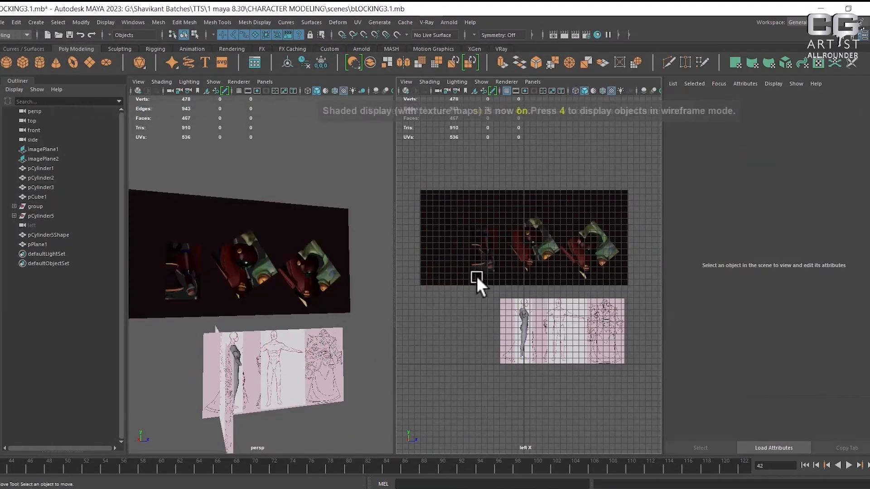
alt+right_drag(485, 275, 510, 327)
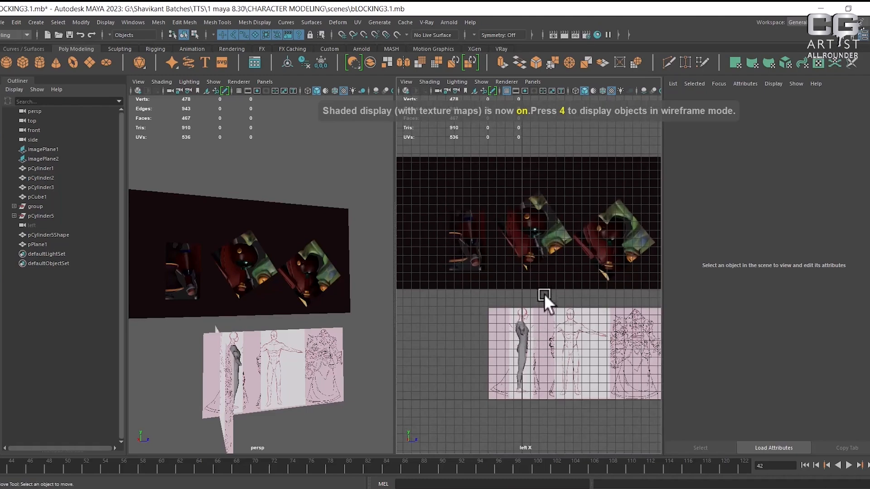
- Rotate the textured plane so the props image stands upright, setting its Rotate Y to 270
click(584, 277)
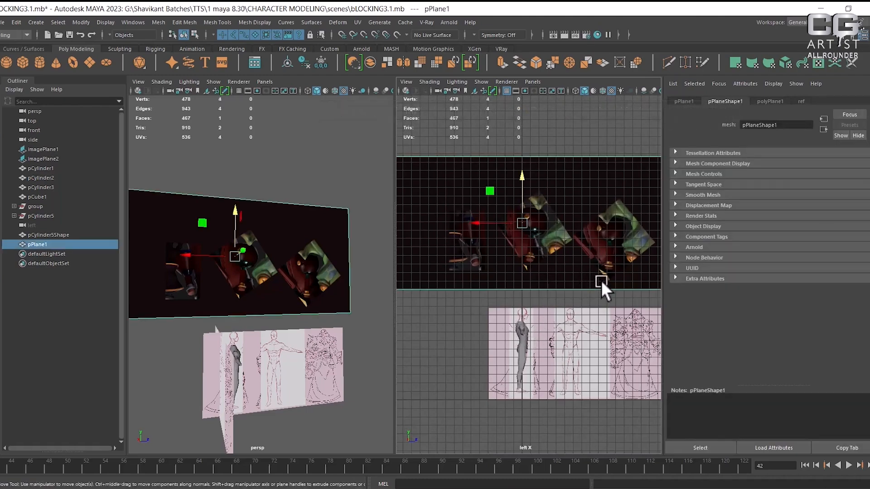
key(e)
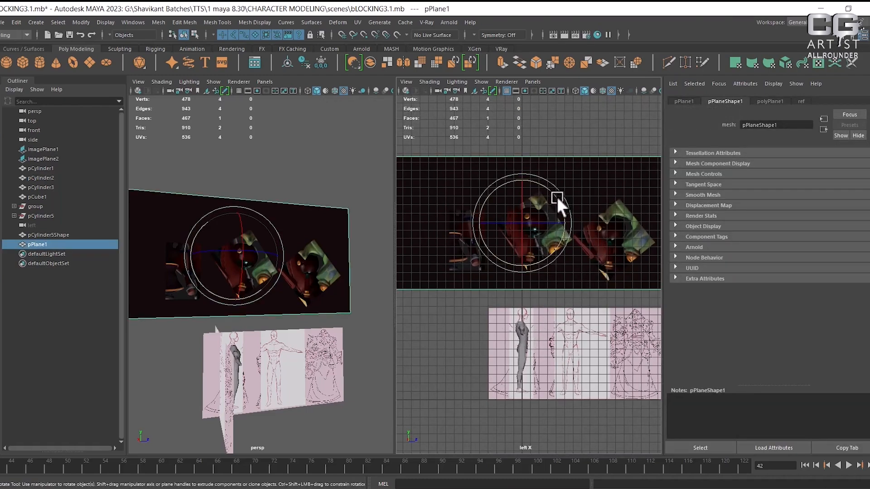
drag(557, 197, 390, 283)
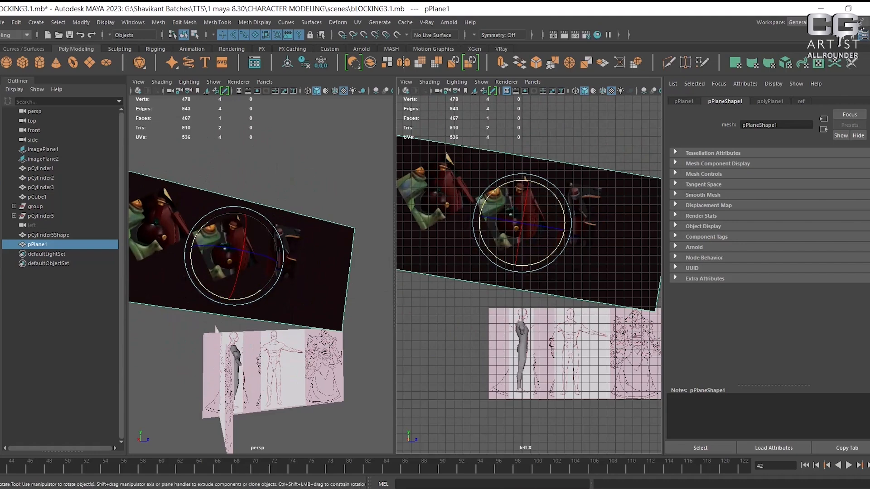
key(ctrl+a)
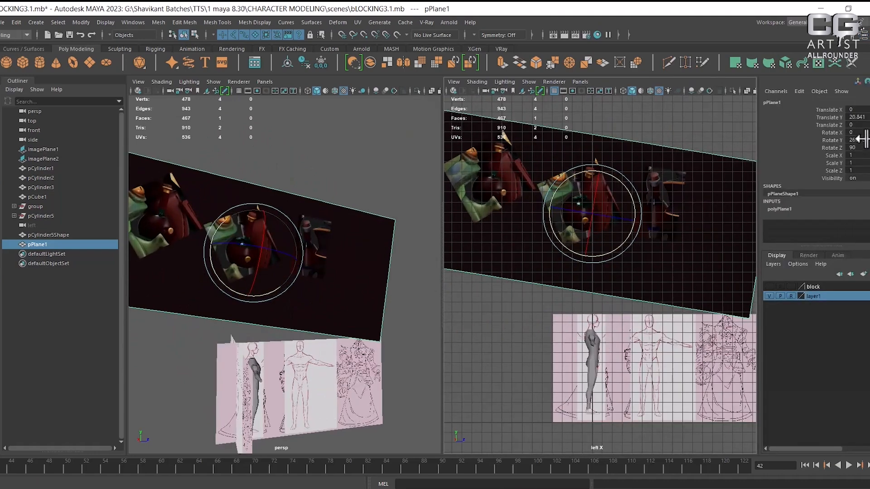
click(825, 140)
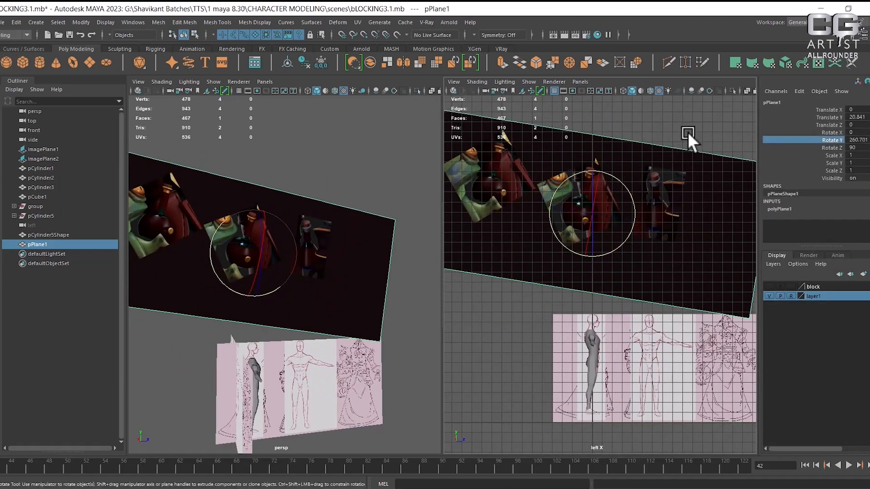
middle_drag(686, 132, 673, 136)
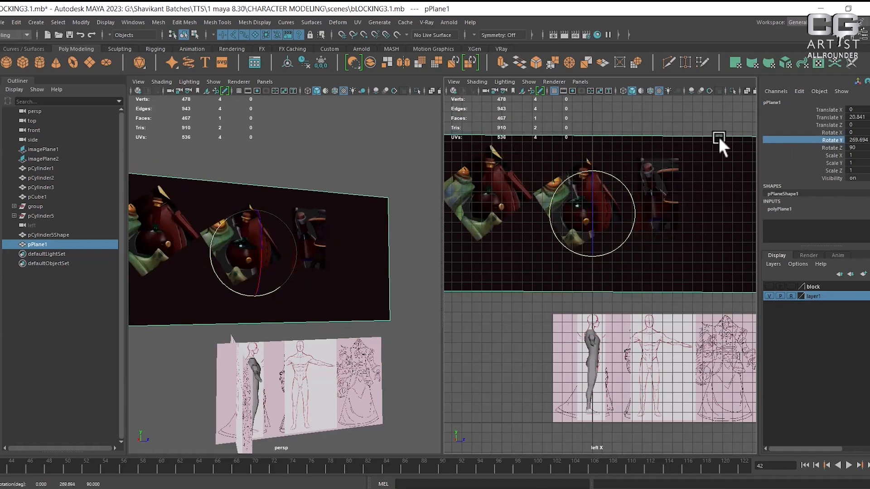
double_click(857, 140)
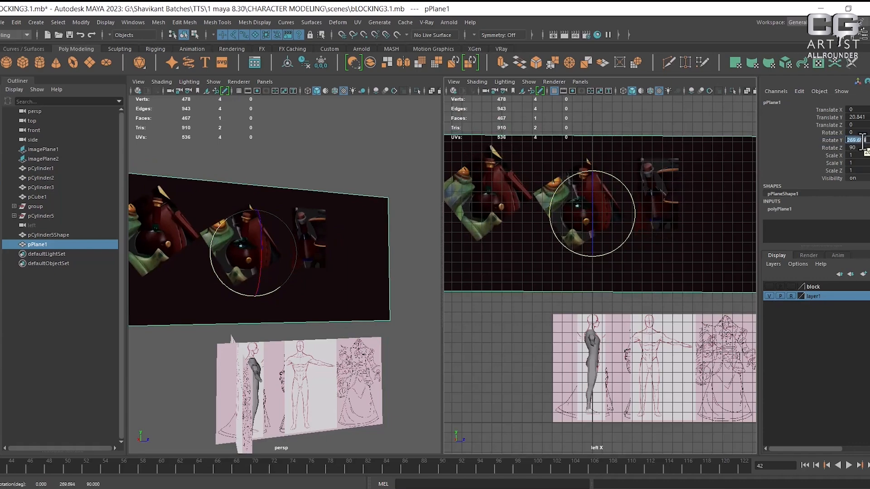
text(270)
key(Return)
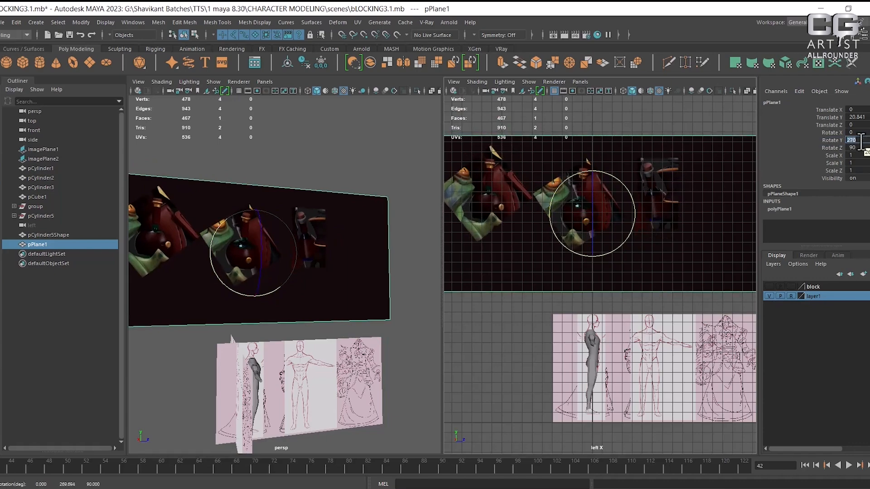
scroll(642, 298, up, 4)
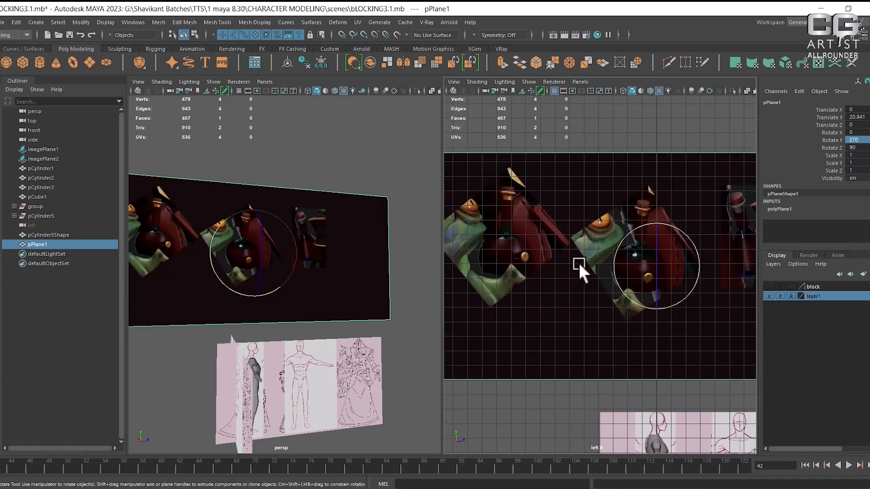
alt+middle_drag(578, 265, 582, 264)
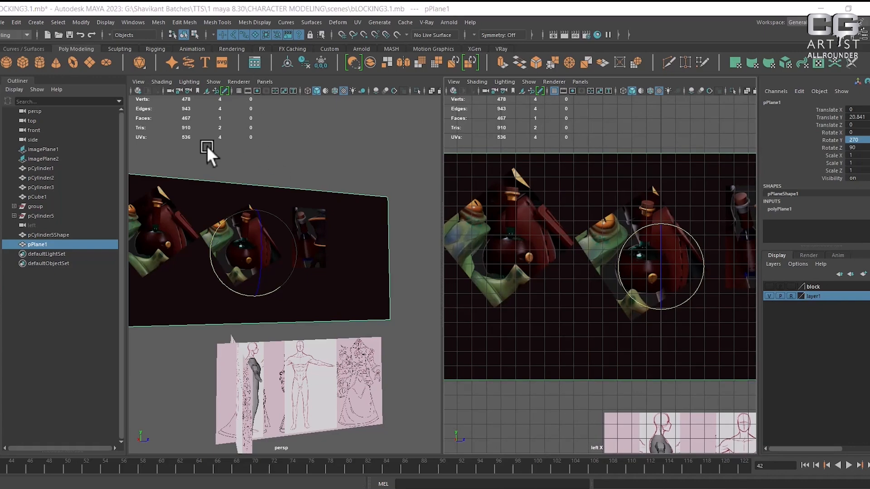
alt+drag(307, 194, 380, 216)
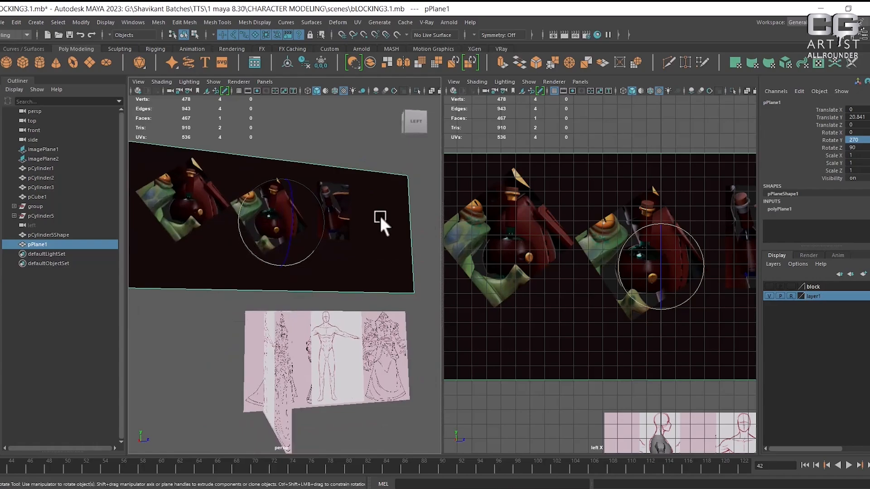
- Switch to the Ref 4A.jpg document in Photoshop and move the Color Fill 1 layer below Layer 4
key(alt+Tab)
key(alt+Tab)
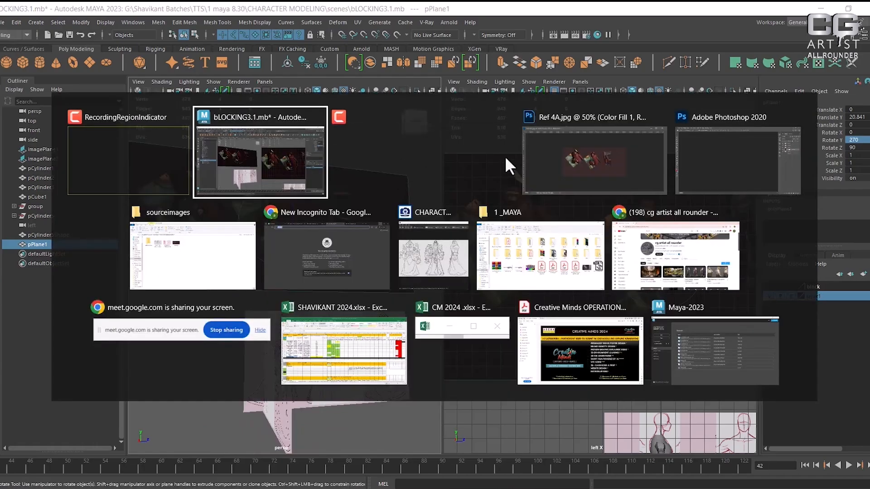
click(586, 158)
drag(838, 168, 842, 191)
key(ctrl)
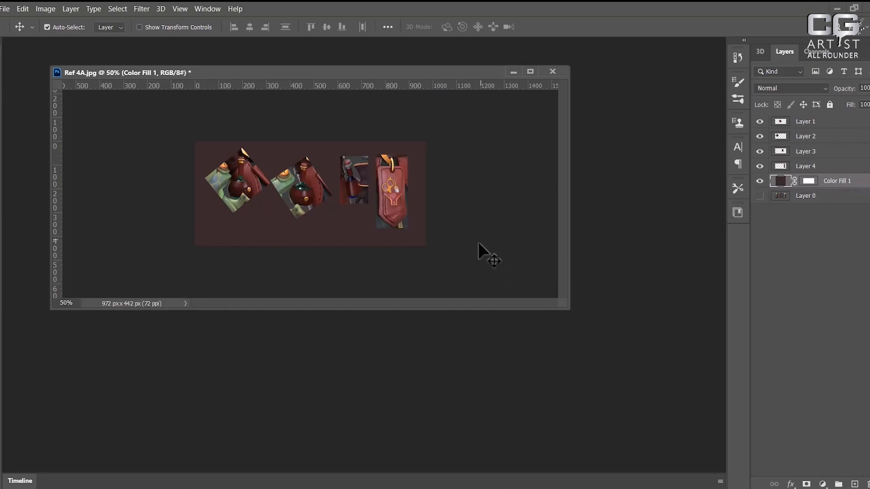
- Save the Photoshop document as a JPEG over props.jpg in the sourceimages folder, accepting the JPEG options, and return to the Maya scene
key(ctrl+s)
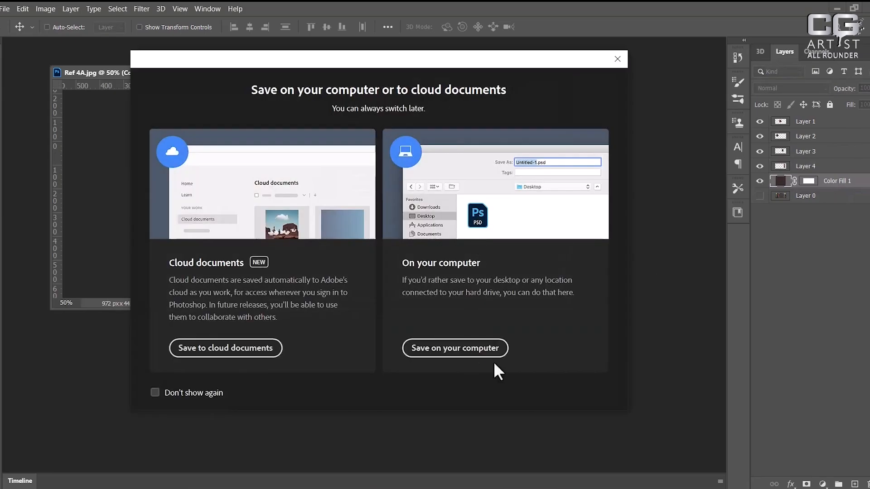
click(615, 63)
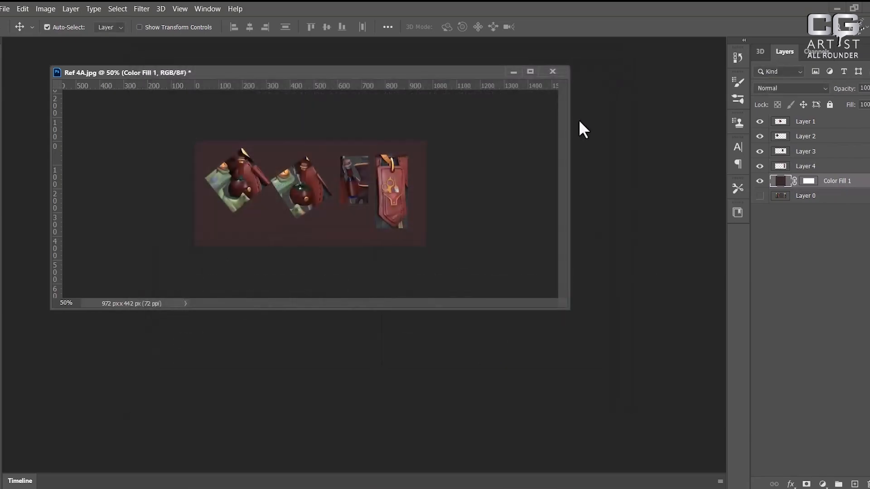
key(ctrl+s)
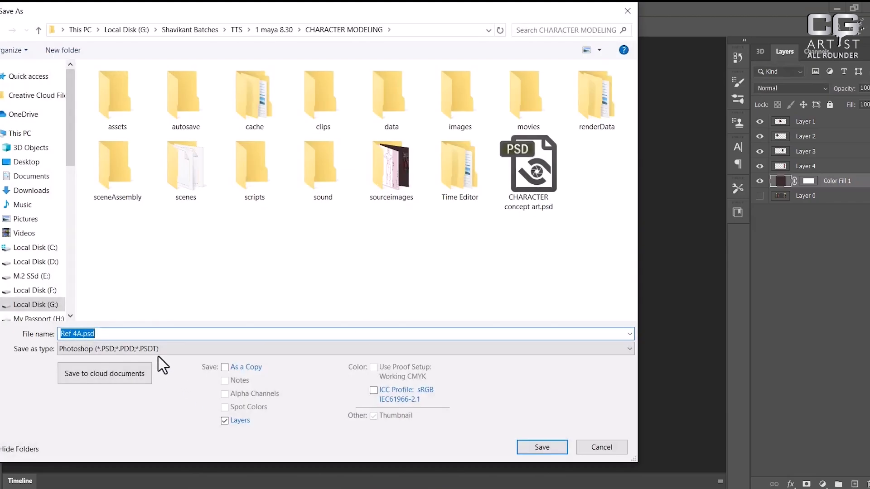
click(159, 349)
key(j)
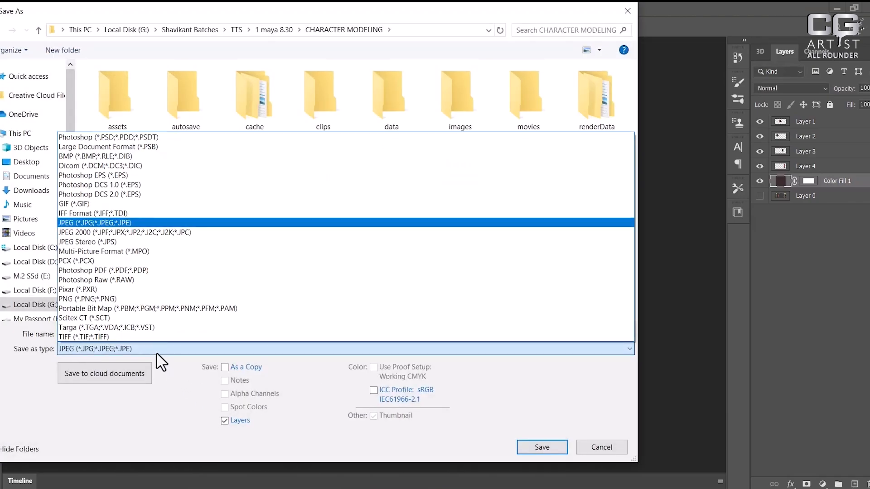
key(Return)
double_click(404, 193)
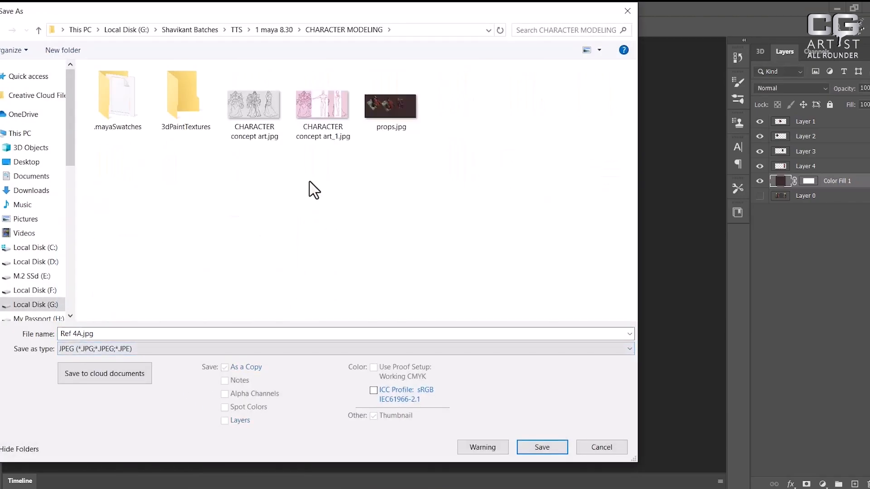
double_click(385, 125)
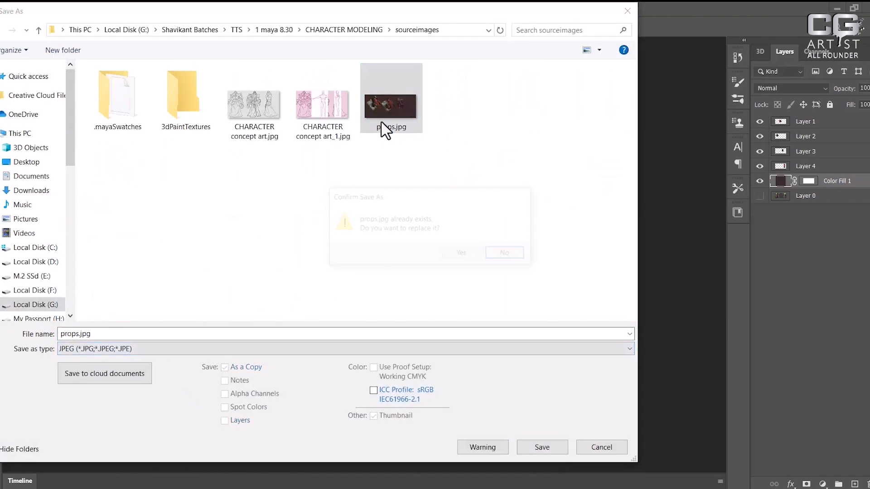
click(460, 258)
click(500, 116)
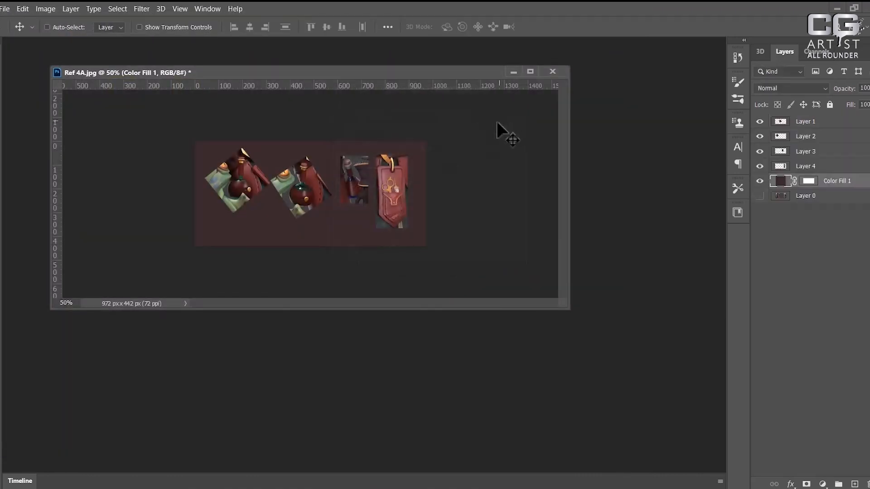
mouse_move(471, 483)
click(415, 453)
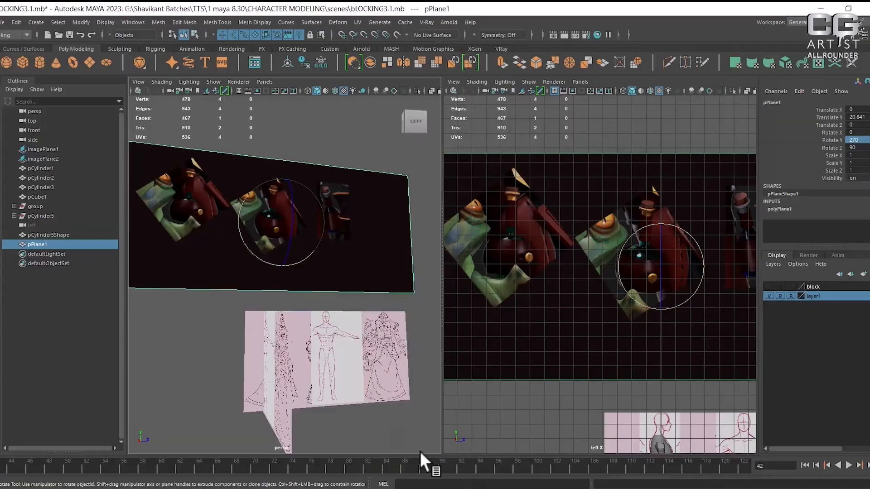
- Reload the props.jpg file texture connected to the color of the upright plane's ref material
key(w)
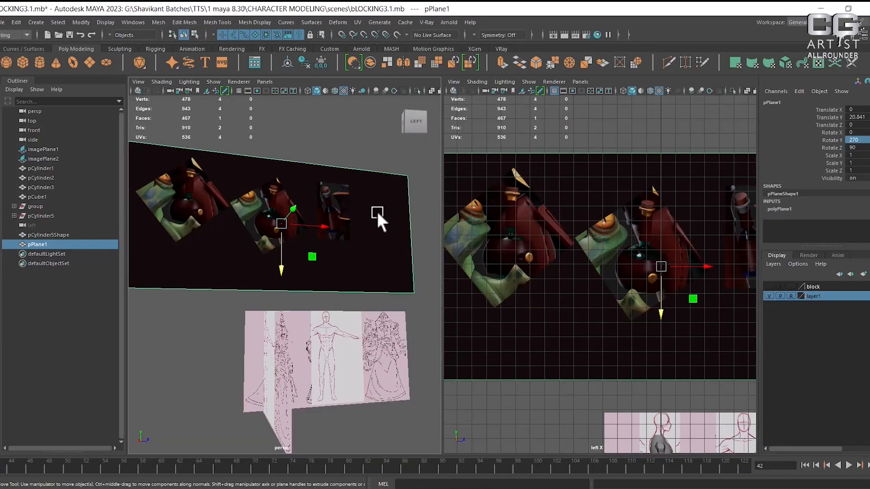
right_drag(353, 194, 365, 431)
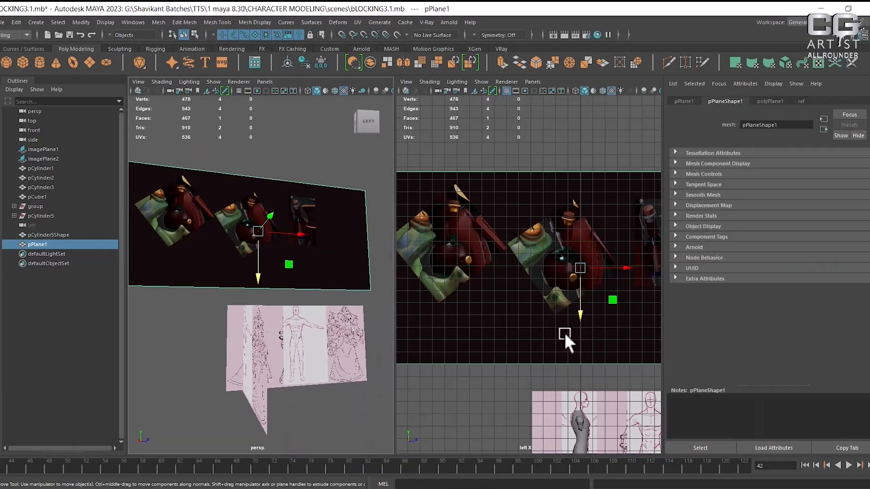
right_drag(336, 224, 348, 441)
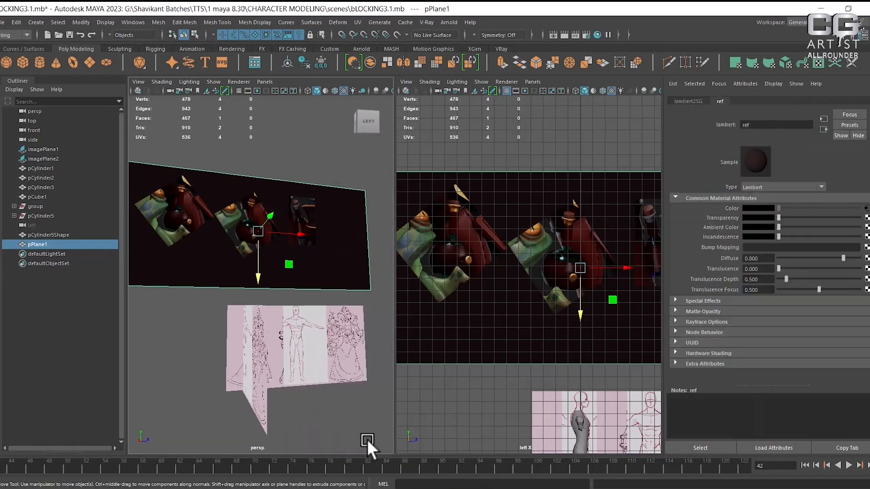
click(866, 208)
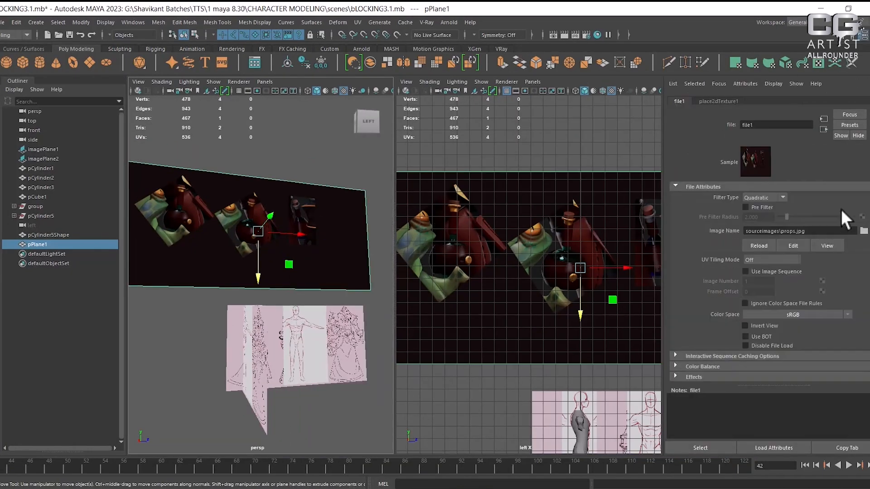
click(757, 245)
alt+drag(303, 284, 281, 279)
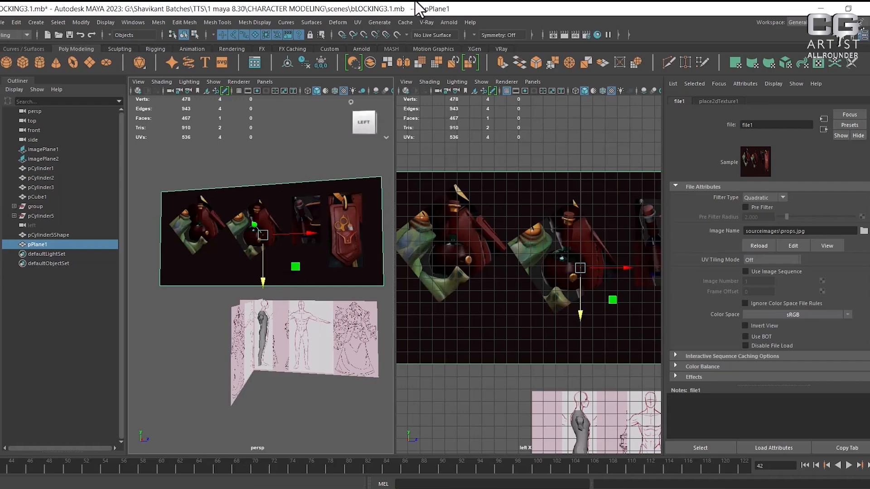
- Apply a planar UV projection to the props plane from the X axis, fitted to the bounding box
click(359, 21)
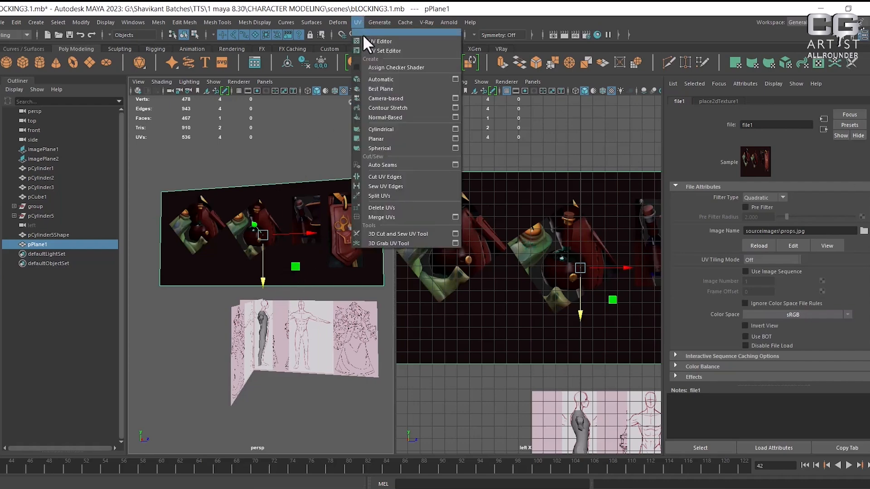
click(456, 138)
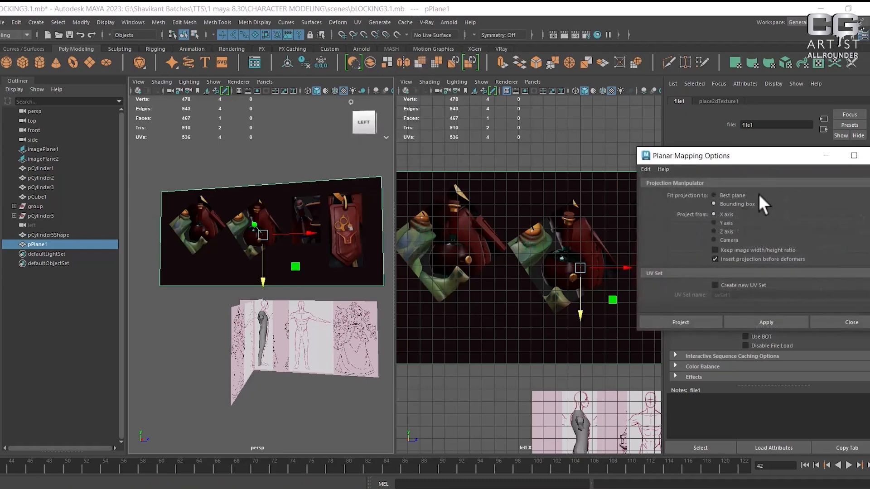
click(784, 326)
alt+drag(266, 267, 230, 278)
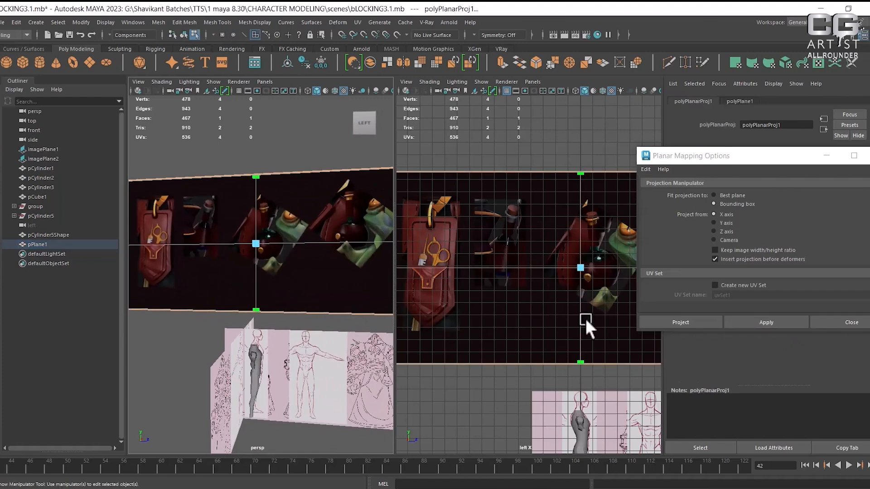
- Try planar mapping on the reference plane projected from the Y axis and from the Z axis
click(715, 223)
click(757, 323)
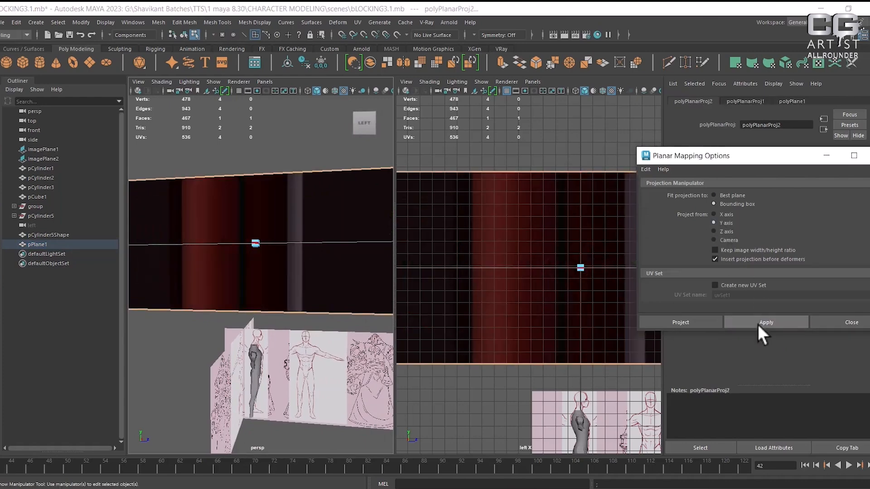
click(757, 324)
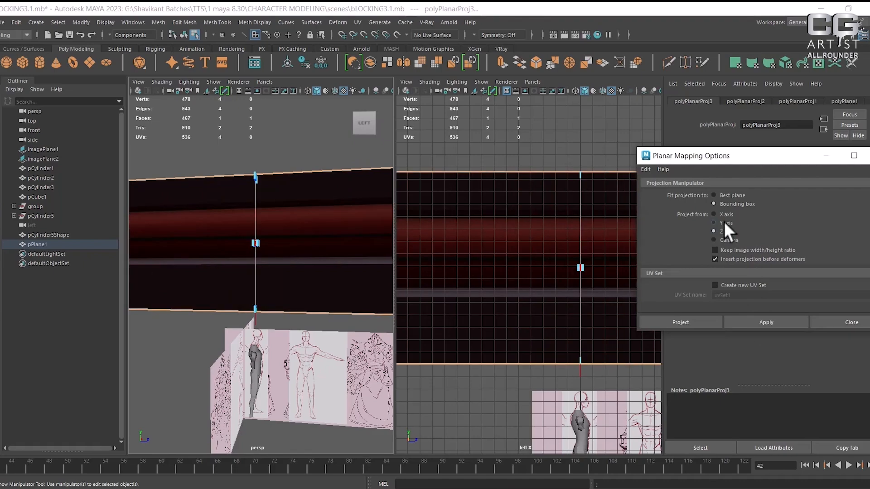
- Apply planar mapping from the X axis to the reference plane, close the options, and reselect the plane in object mode
click(725, 211)
click(771, 323)
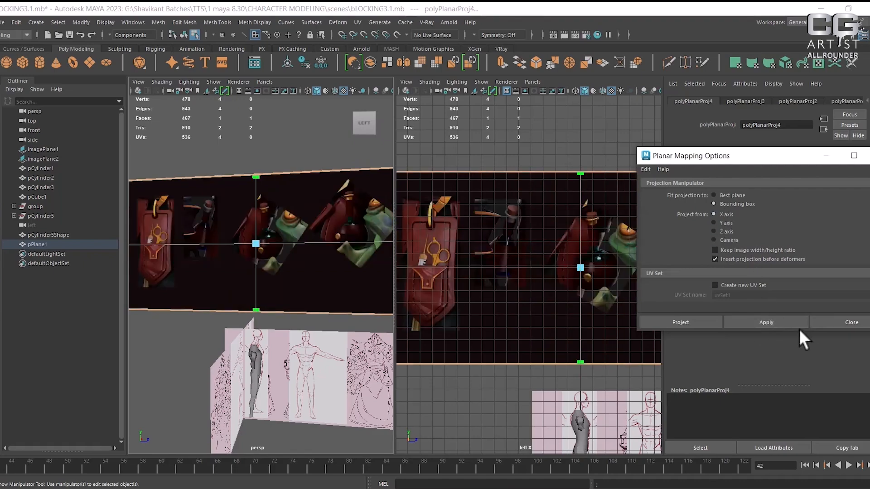
click(851, 322)
alt+middle_drag(537, 314, 520, 252)
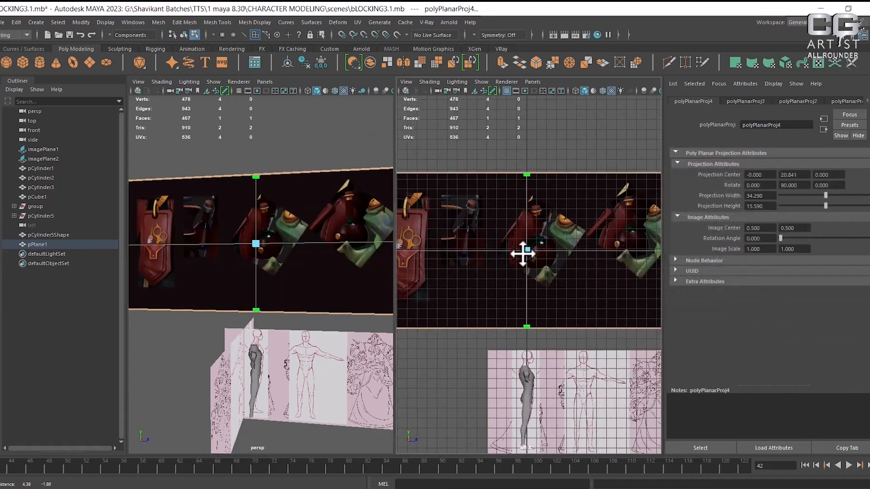
right_click(514, 227)
click(562, 194)
click(577, 136)
click(549, 264)
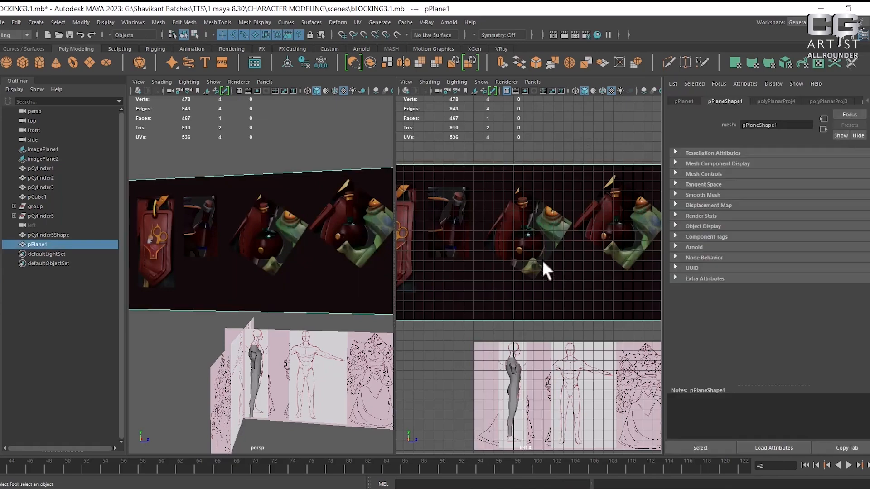
scroll(266, 288, down, 5)
scroll(248, 249, up, 4)
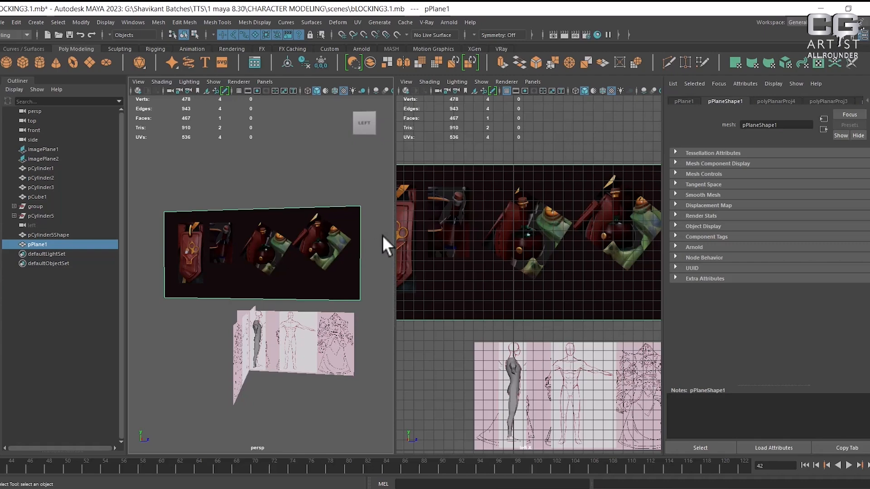
click(314, 349)
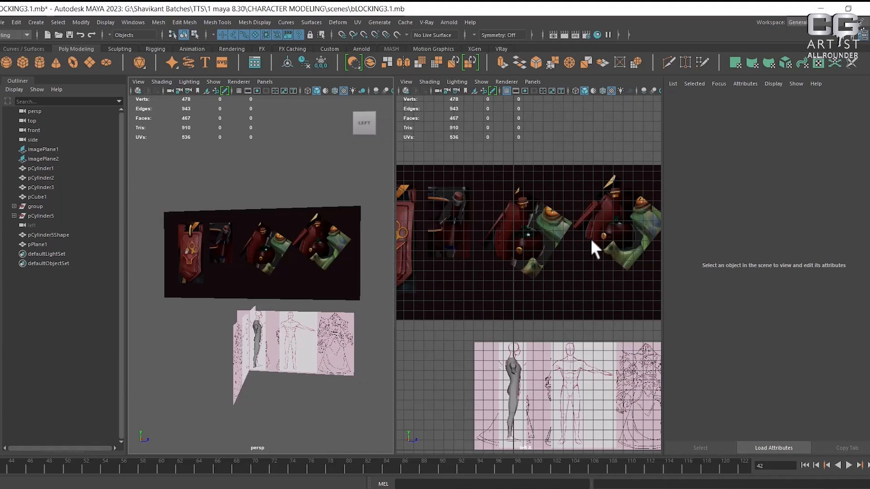
click(229, 249)
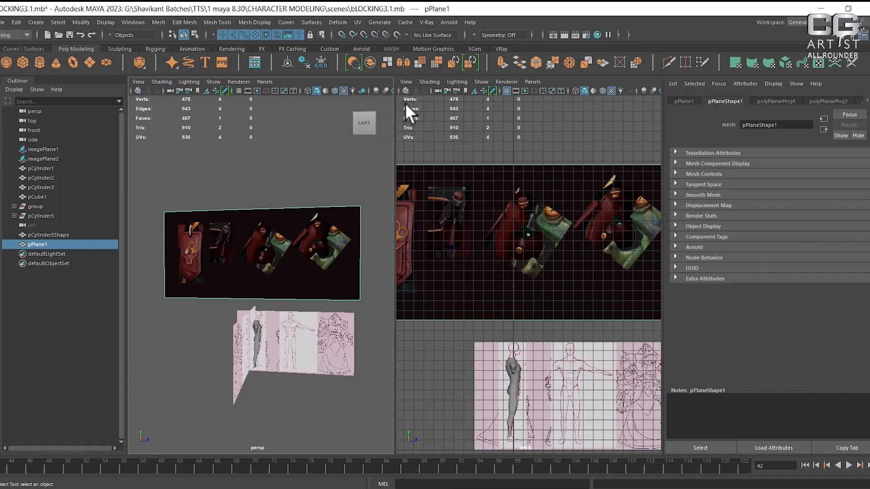
click(406, 82)
mouse_move(508, 294)
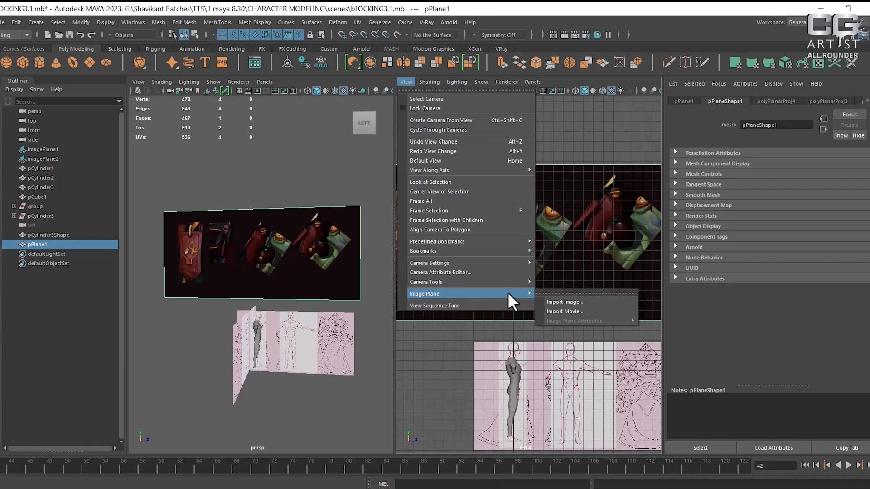
click(208, 251)
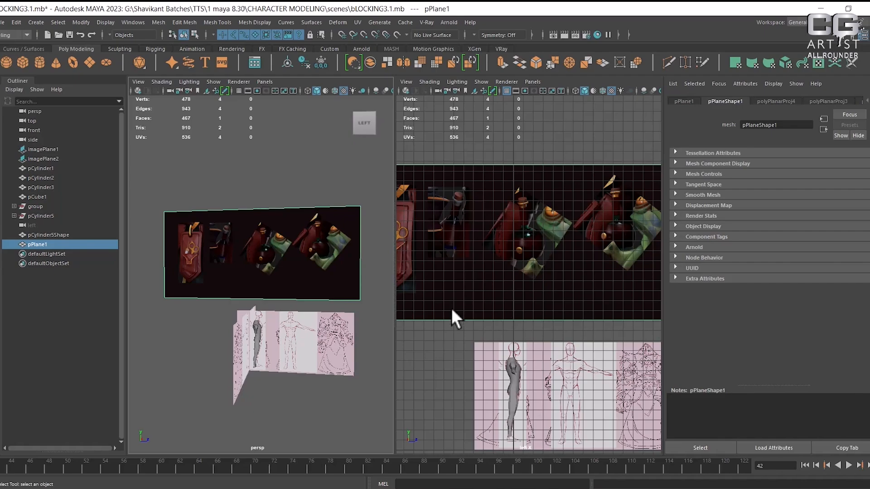
- Maximize the left view and move the reference plane horizontally to about -1.09 on the Z axis
alt+middle_drag(470, 256, 477, 192)
scroll(477, 192, down, 2)
scroll(489, 204, up, 2)
alt+middle_drag(514, 215, 520, 285)
scroll(575, 284, up, 4)
alt+middle_drag(506, 246, 569, 230)
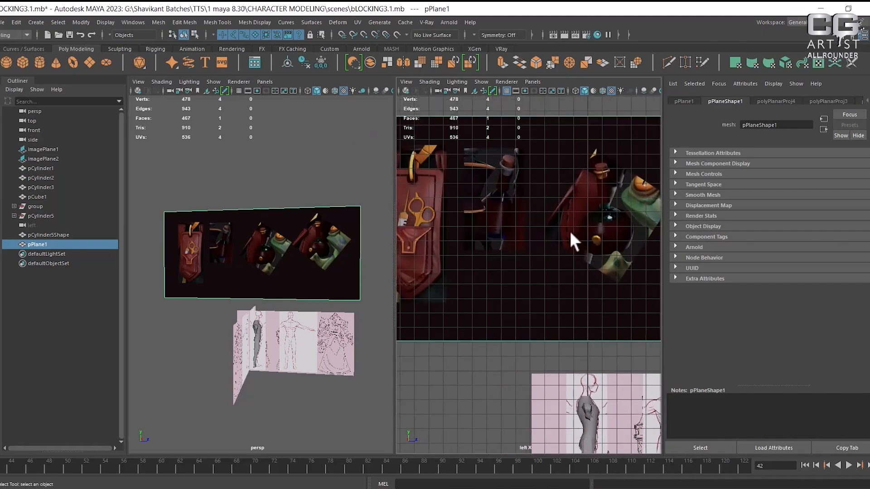
alt+middle_drag(654, 232, 592, 227)
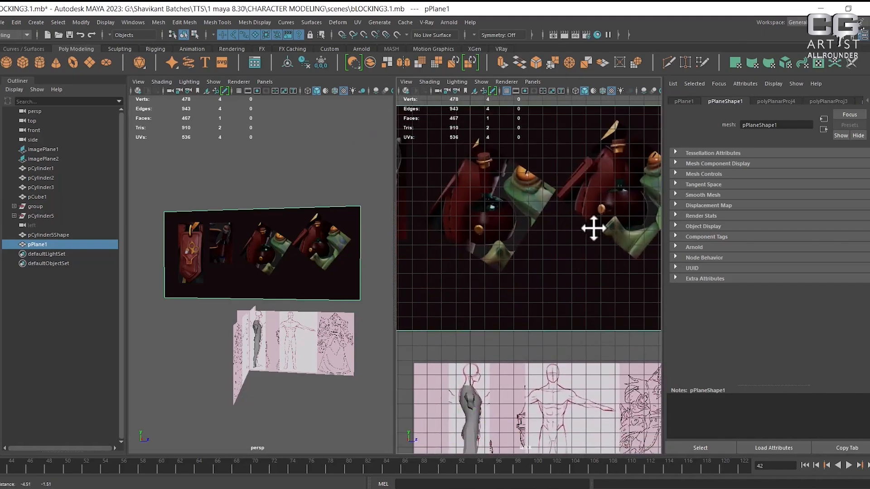
scroll(542, 246, up, 2)
key(space)
scroll(384, 295, up, 2)
scroll(384, 295, down, 5)
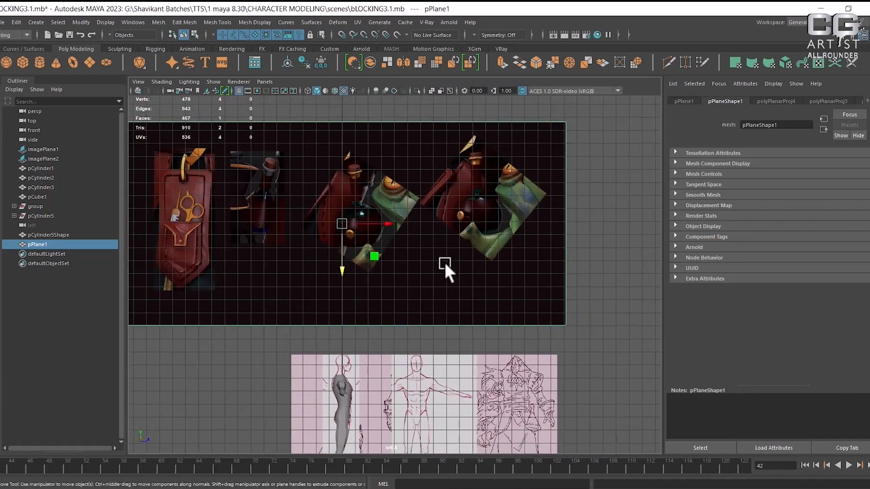
alt+middle_drag(400, 255, 443, 287)
scroll(453, 297, up, 2)
drag(437, 260, 418, 252)
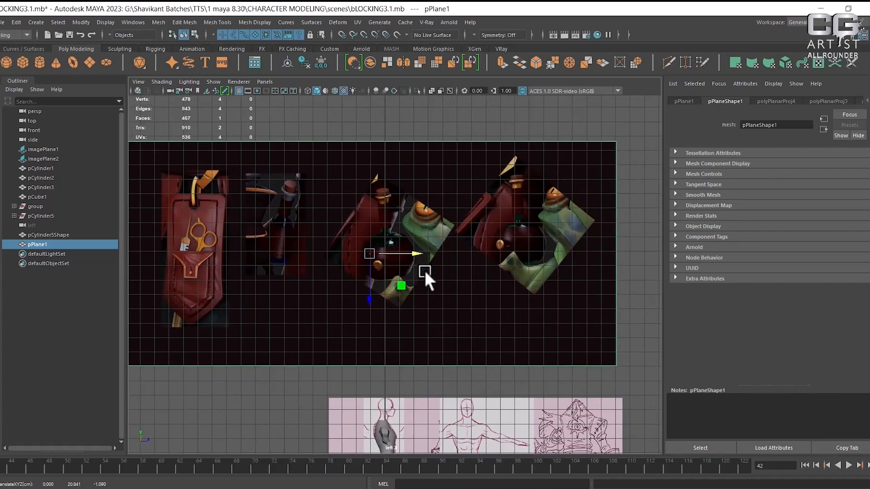
alt+right_drag(395, 214, 417, 299)
alt+middle_drag(414, 187, 428, 287)
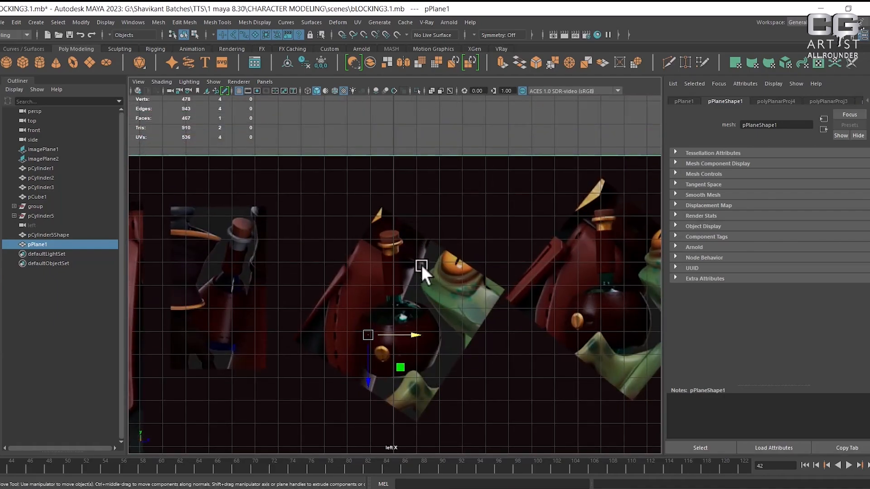
alt+middle_drag(420, 265, 426, 293)
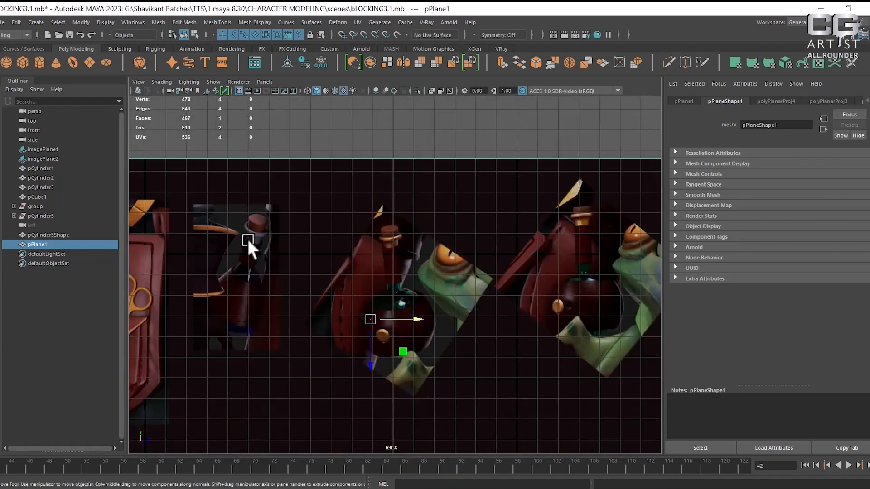
click(44, 21)
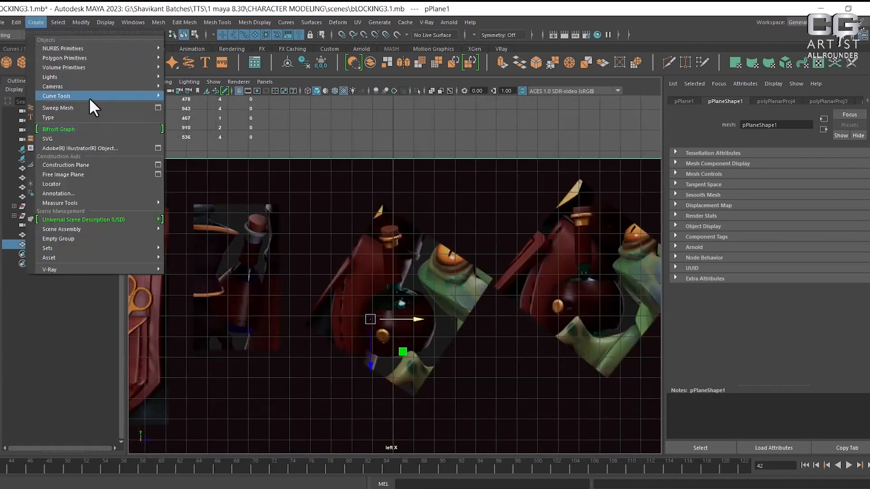
mouse_move(87, 90)
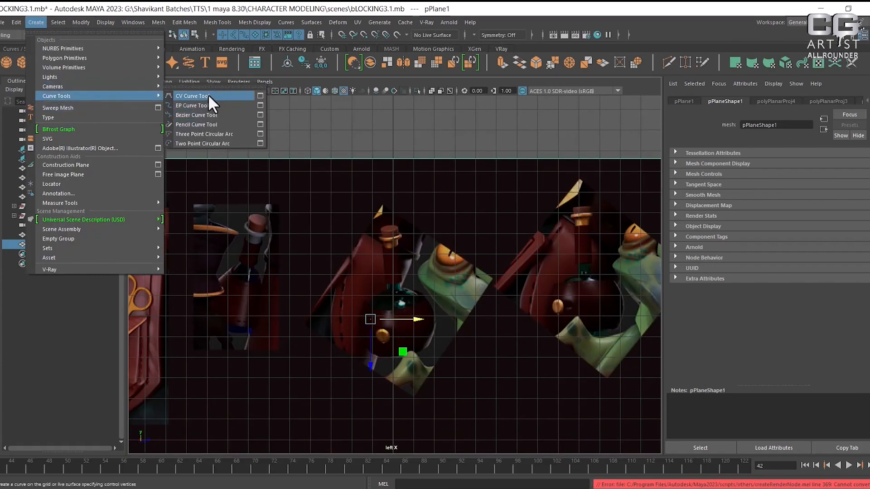
click(261, 96)
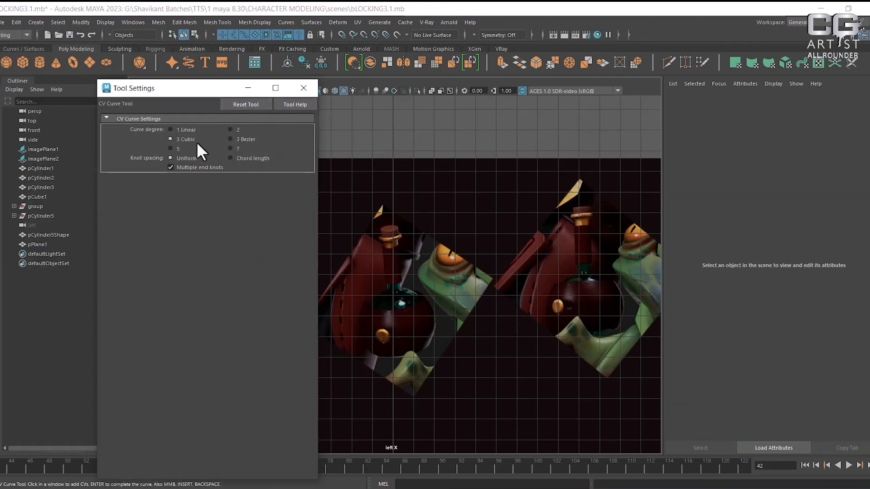
click(312, 90)
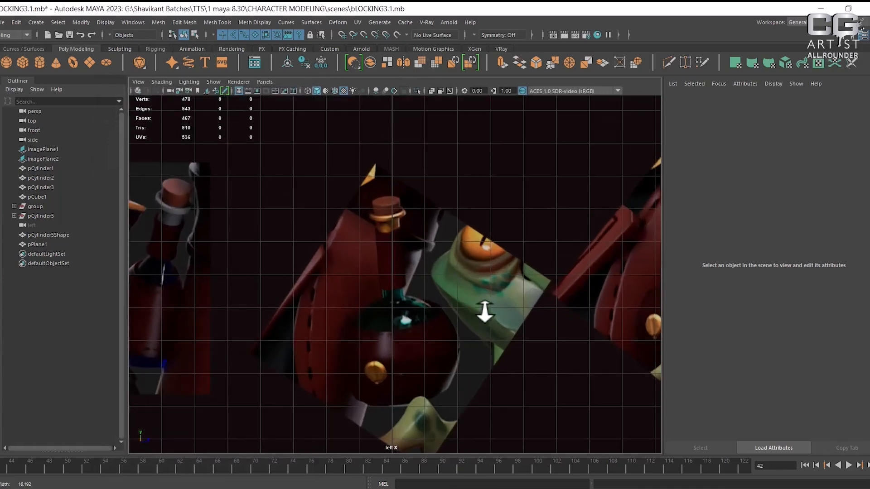
scroll(421, 210, up, 3)
alt+right_drag(421, 210, 482, 288)
alt+middle_drag(482, 287, 476, 203)
alt+right_drag(476, 203, 481, 264)
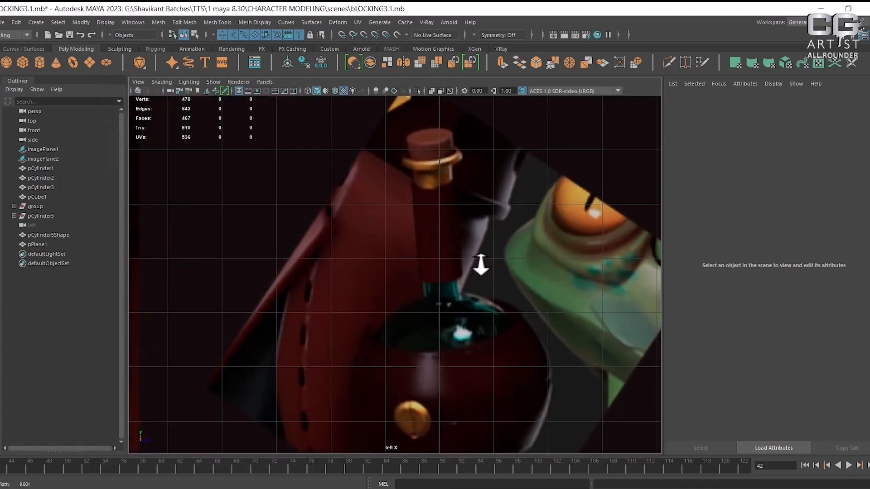
alt+middle_drag(469, 207, 467, 220)
alt+right_drag(467, 221, 495, 210)
alt+middle_drag(495, 210, 491, 216)
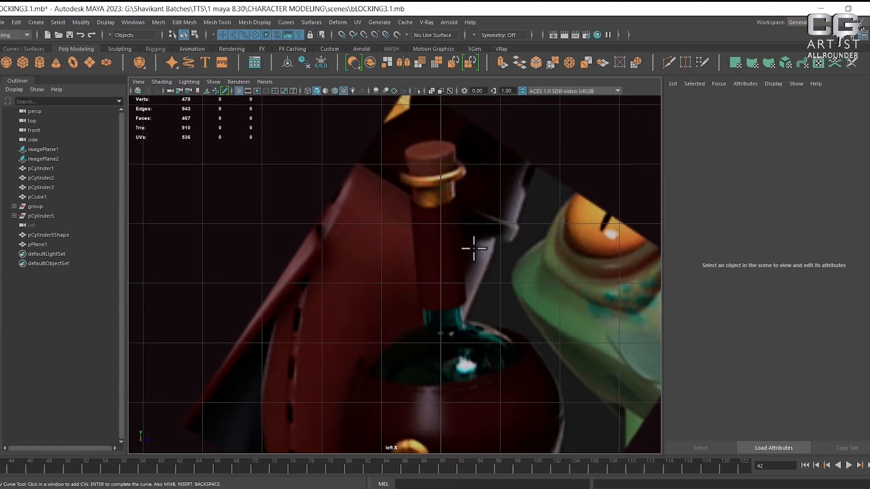
alt+right_drag(476, 250, 440, 205)
key(w)
- Select the reference plane and rotate it to about 268.01 degrees on Y to straighten the round bottle image
click(460, 172)
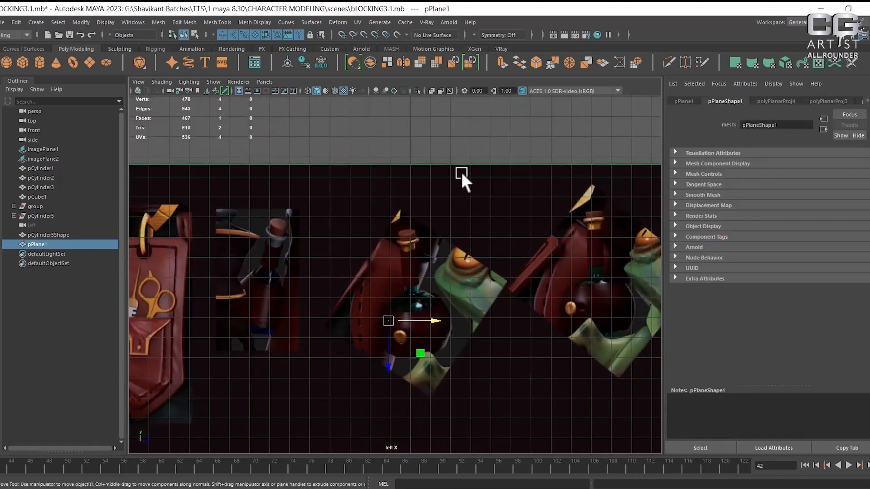
key(e)
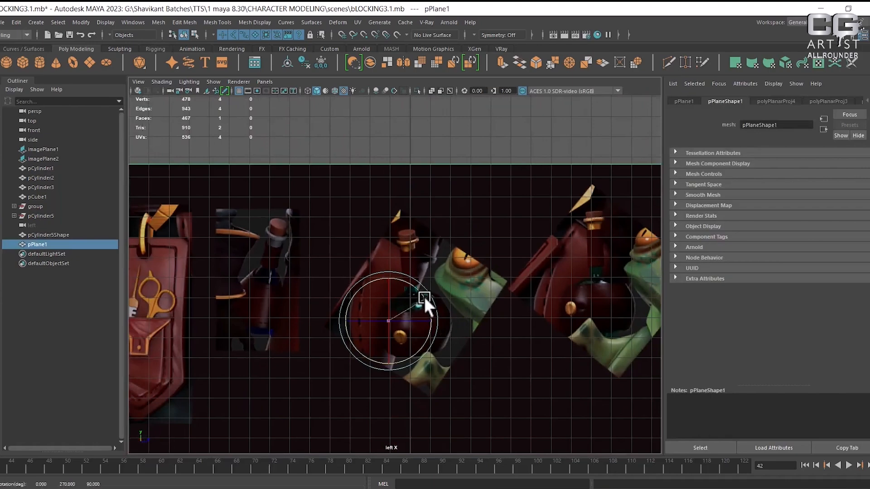
drag(425, 298, 424, 299)
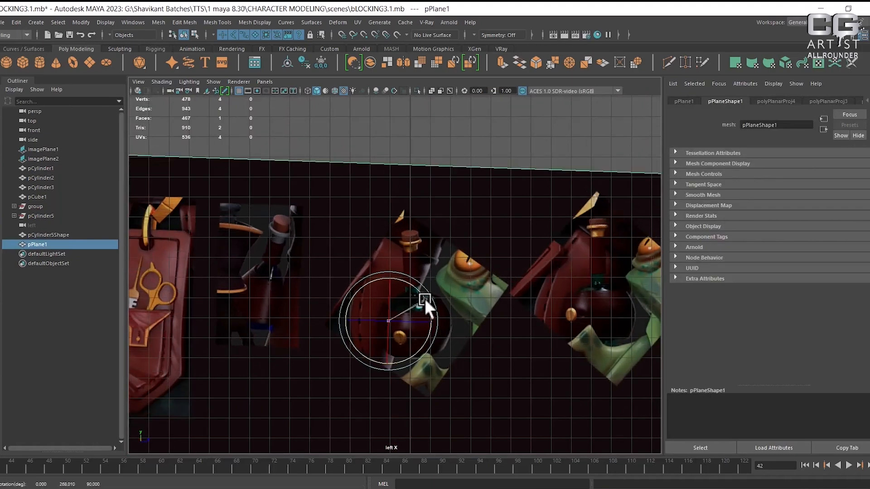
alt+right_drag(425, 298, 483, 284)
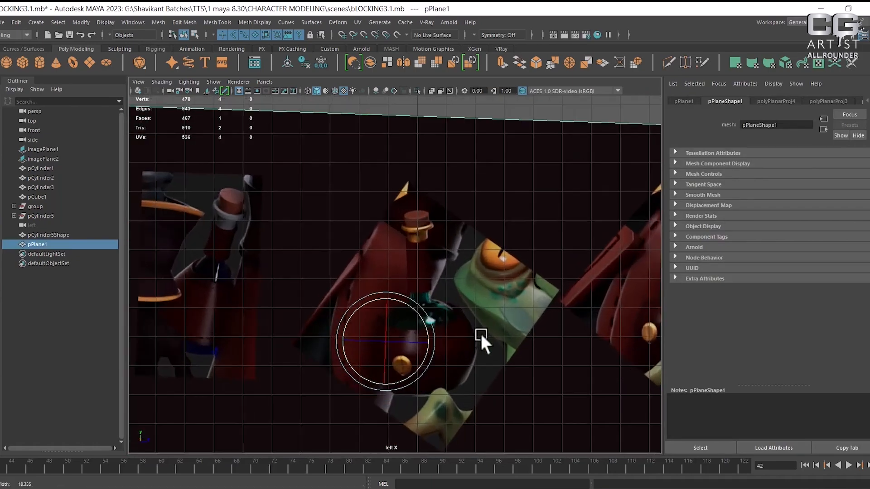
alt+middle_drag(483, 284, 463, 297)
key(w)
scroll(543, 230, down, 5)
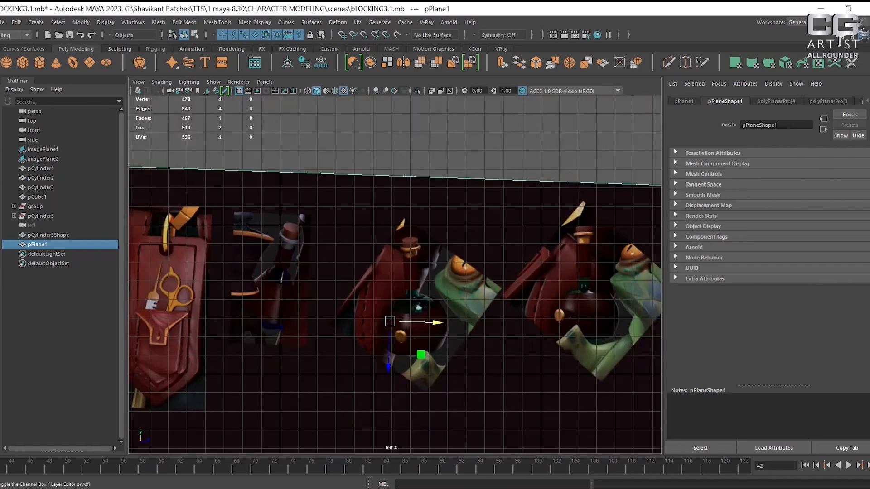
- Assign the reference plane to a new display layer named ref_1 with the Reference display type
click(869, 35)
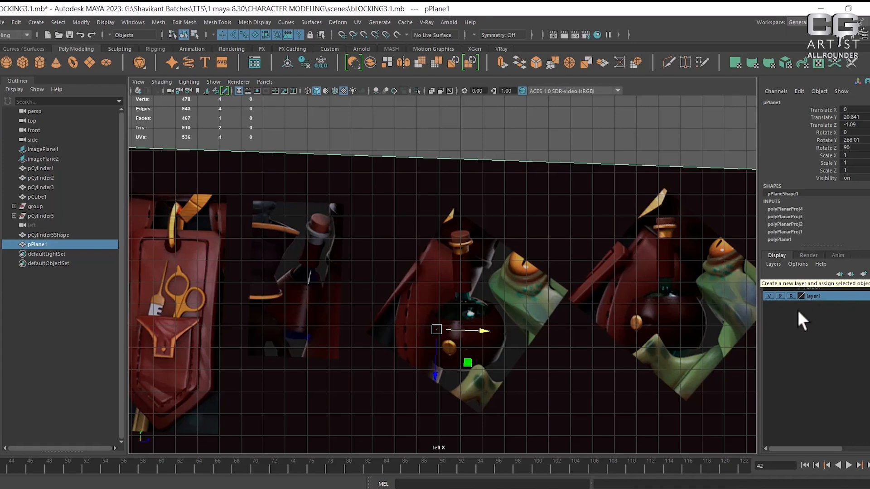
click(864, 273)
double_click(815, 286)
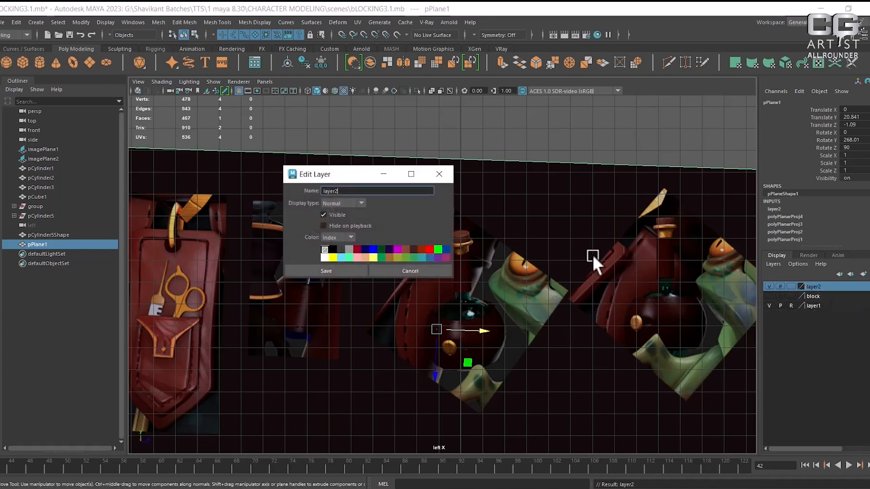
drag(372, 190, 288, 187)
text(ref)
click(349, 204)
click(339, 233)
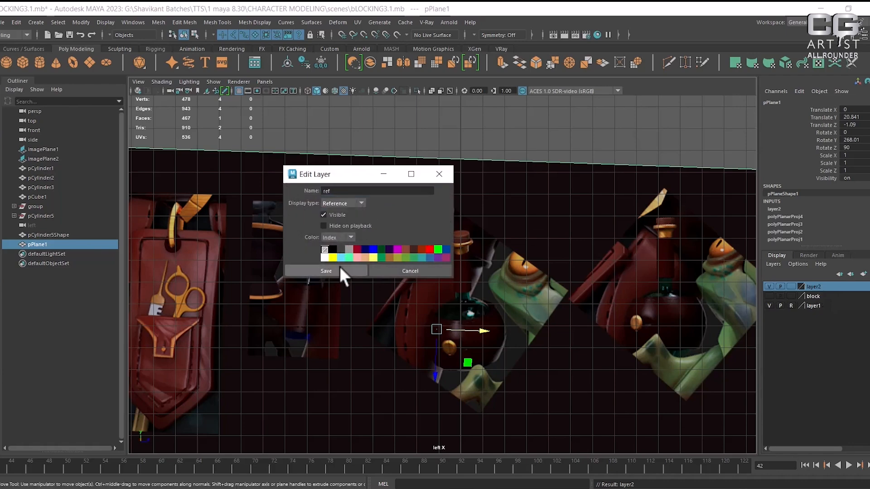
click(336, 268)
click(369, 240)
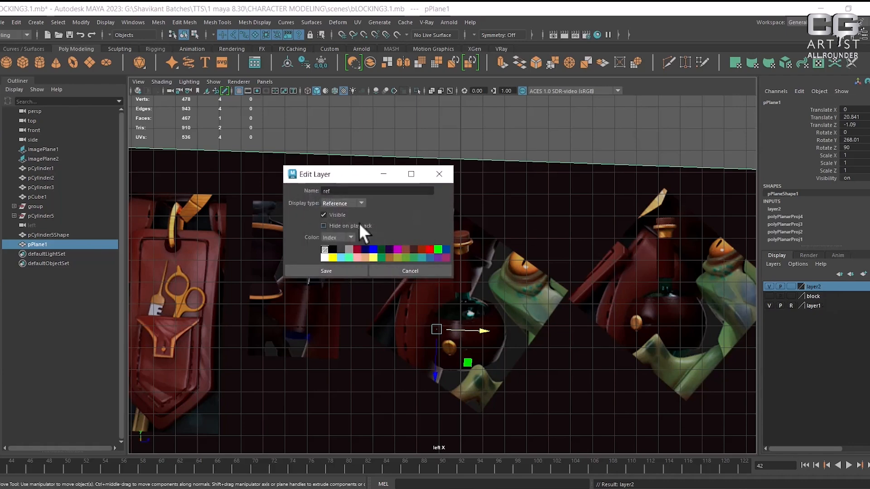
click(337, 190)
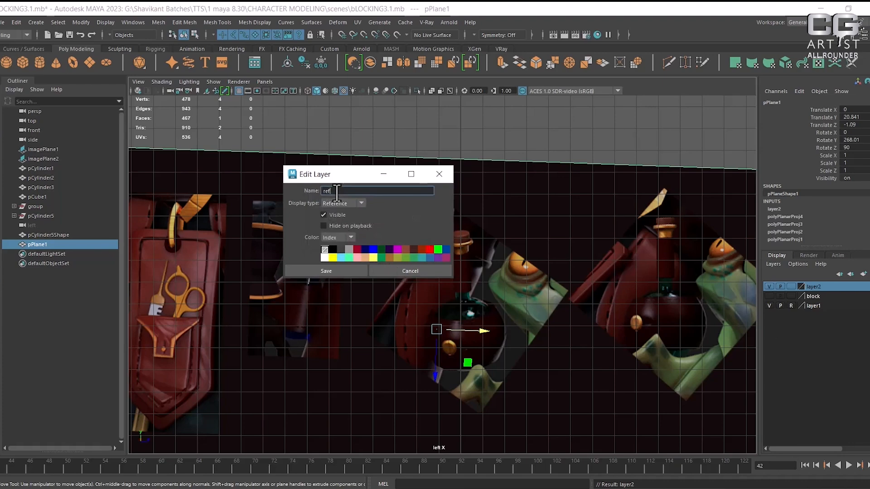
text(_1)
double_click(337, 190)
click(324, 268)
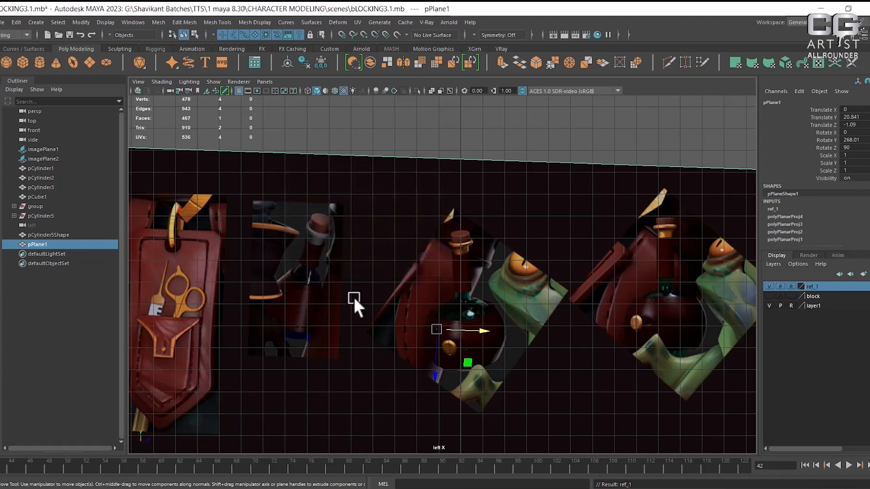
- Clear the selection, test whether the reference plane can still be selected, and frame the round bottle image closely
click(421, 198)
drag(596, 151, 480, 235)
drag(525, 179, 489, 224)
alt+right_drag(490, 226, 566, 352)
alt+middle_drag(519, 272, 490, 250)
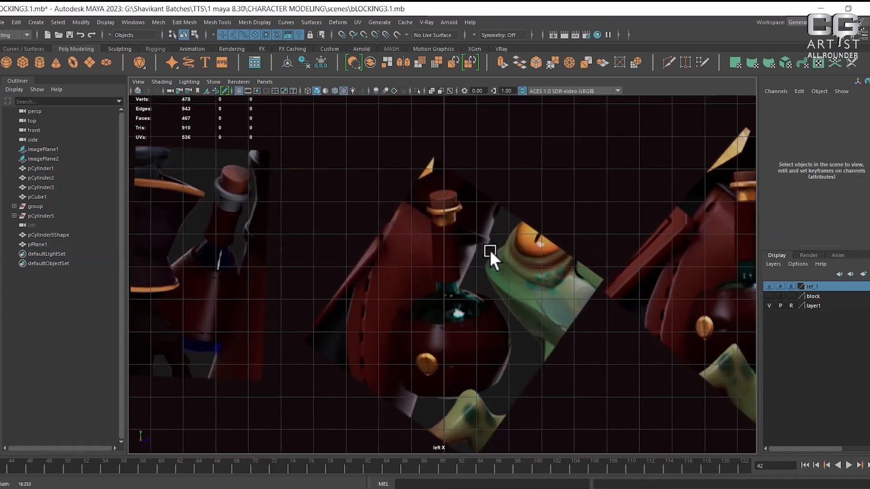
alt+right_drag(490, 250, 497, 254)
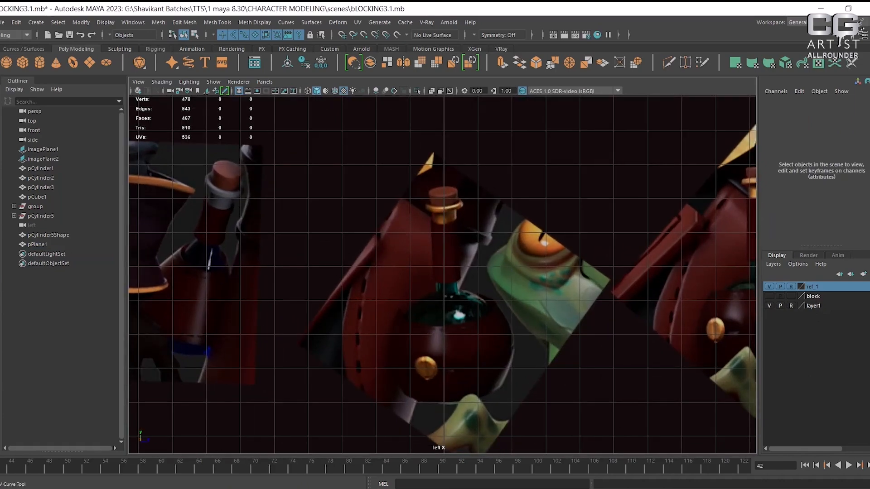
- Start a CV curve on the centre line at the round bottle's cork top and extend it horizontally to the cork's right edge
click(1, 220)
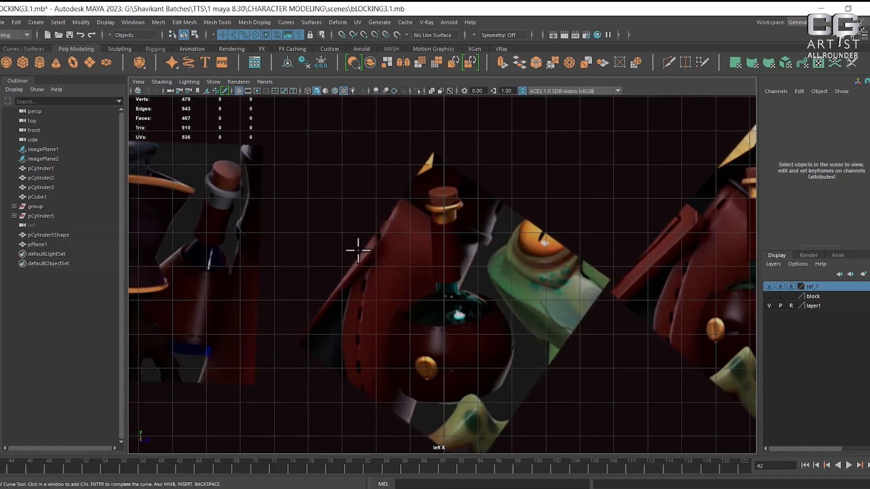
alt+right_drag(424, 222, 498, 267)
alt+middle_drag(495, 204, 503, 240)
alt+right_drag(503, 241, 550, 311)
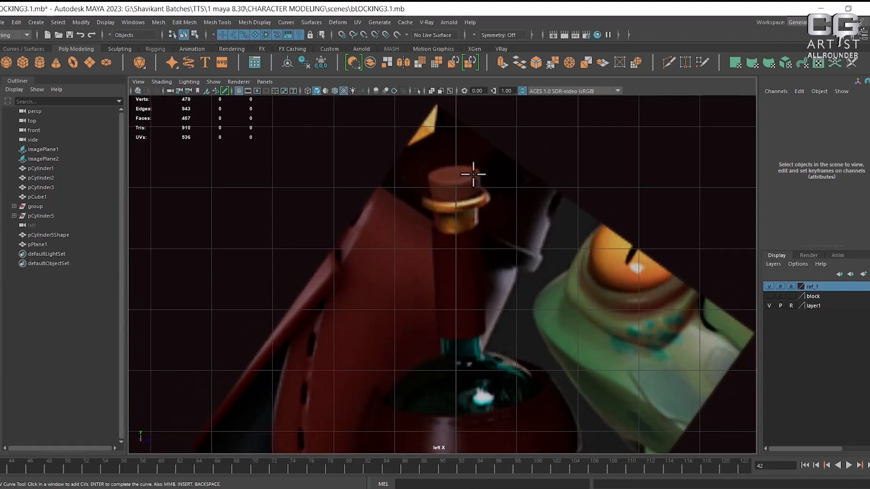
alt+right_drag(483, 174, 514, 148)
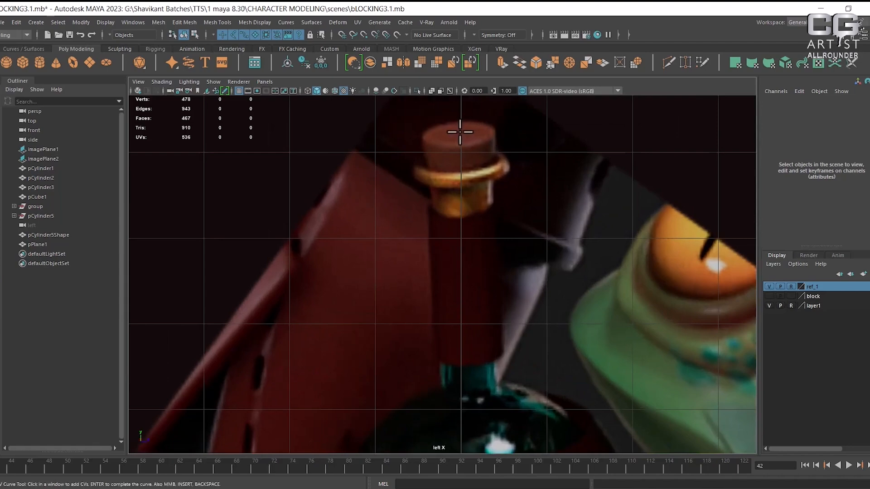
click(467, 132)
click(493, 132)
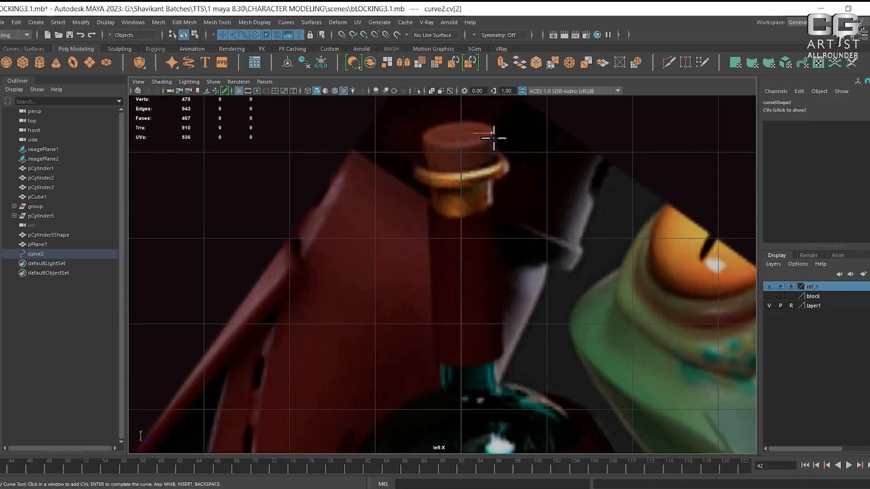
scroll(538, 208, up, 4)
scroll(520, 274, up, 1)
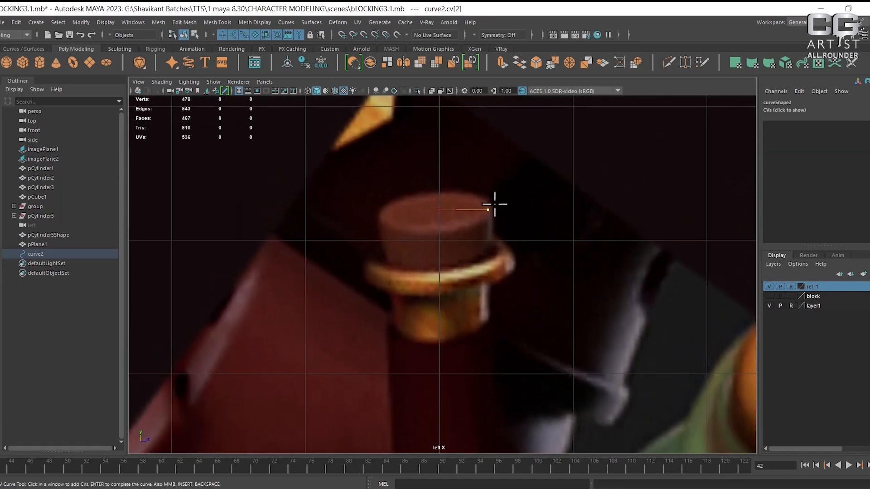
- Continue the curve straight down the cork's side to the gold ring, with closely grouped points to keep the corner sharp
click(491, 213)
alt+middle_drag(486, 232, 479, 196)
scroll(489, 227, up, 1)
shift+click(487, 217)
click(487, 217)
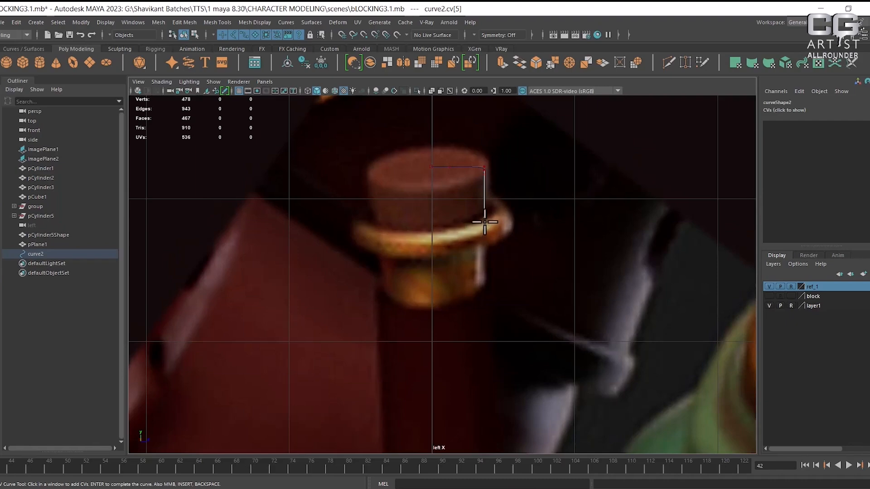
alt+right_drag(486, 227, 533, 365)
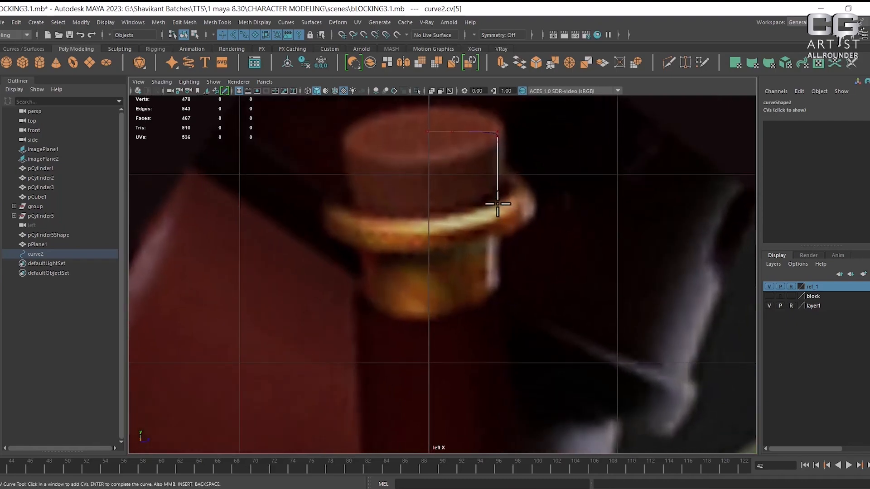
click(497, 204)
click(498, 202)
click(497, 203)
- Extend the curve outward along the top of the gold ring and remove the last two misplaced points
shift+click(513, 204)
shift+click(524, 212)
shift+click(527, 226)
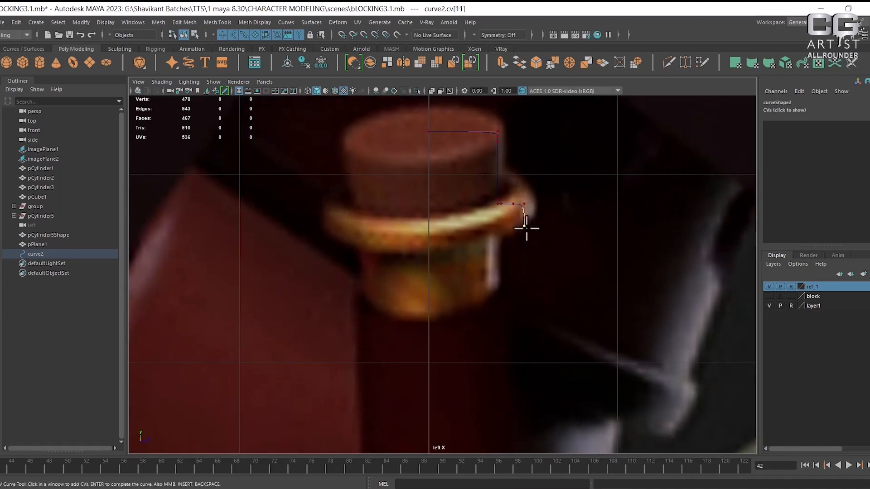
key(BackSpace)
key(BackSpace)
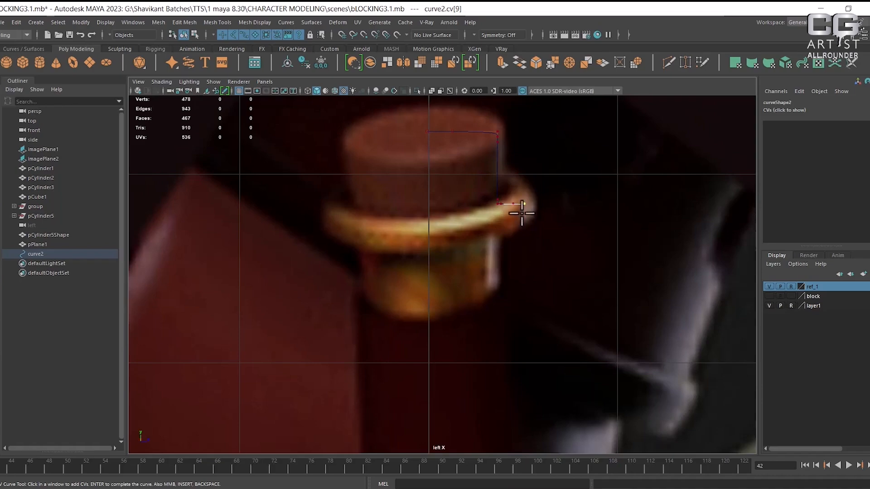
- Trace the curve around the gold ring's outer edge and back inward beneath it to the gold collar
click(525, 204)
click(526, 230)
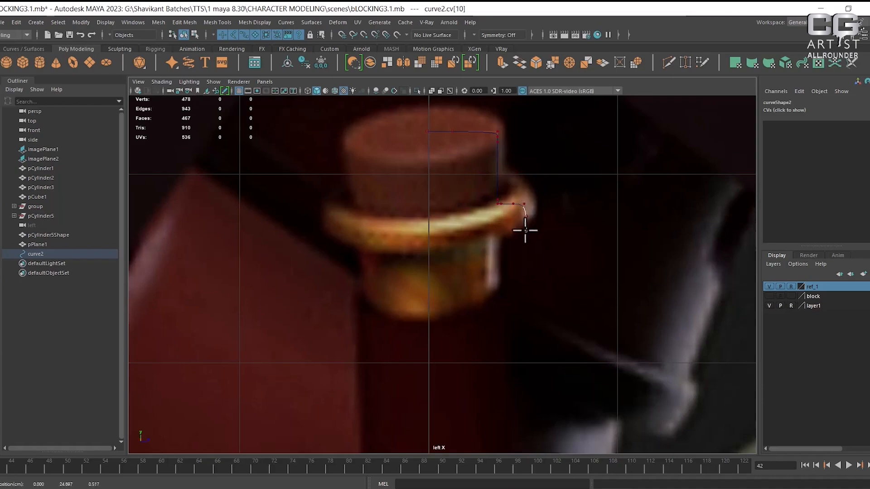
click(518, 235)
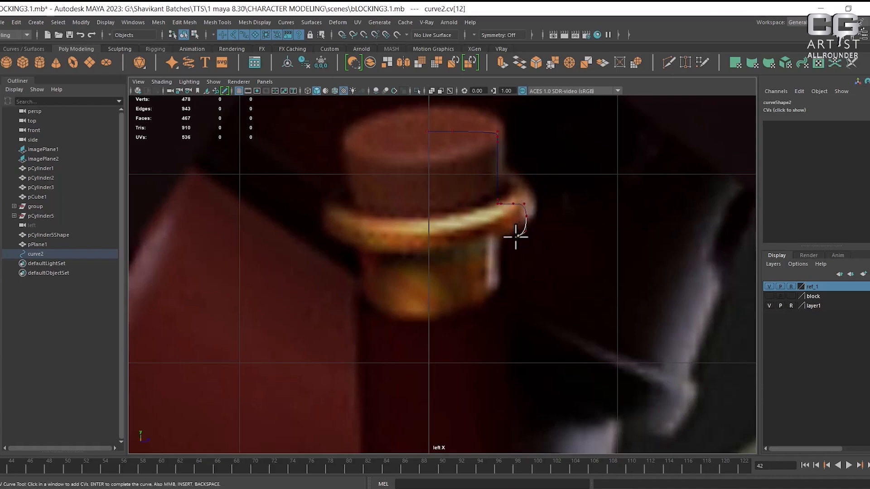
click(509, 237)
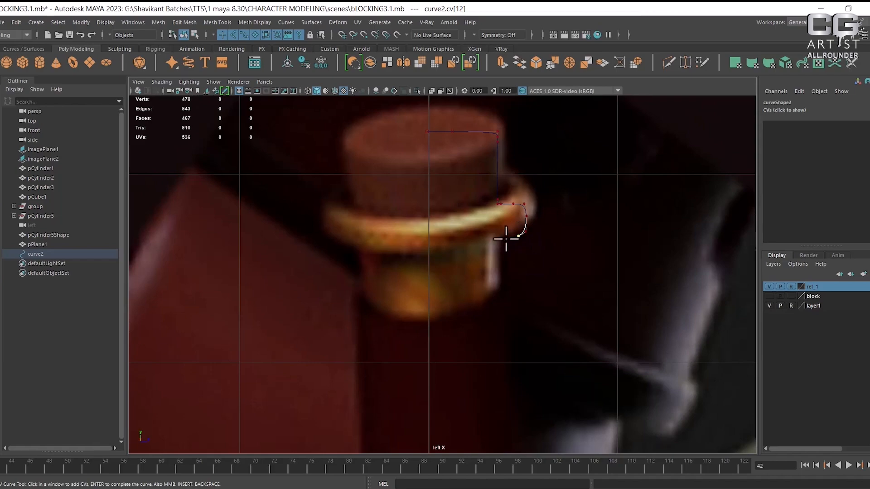
click(497, 236)
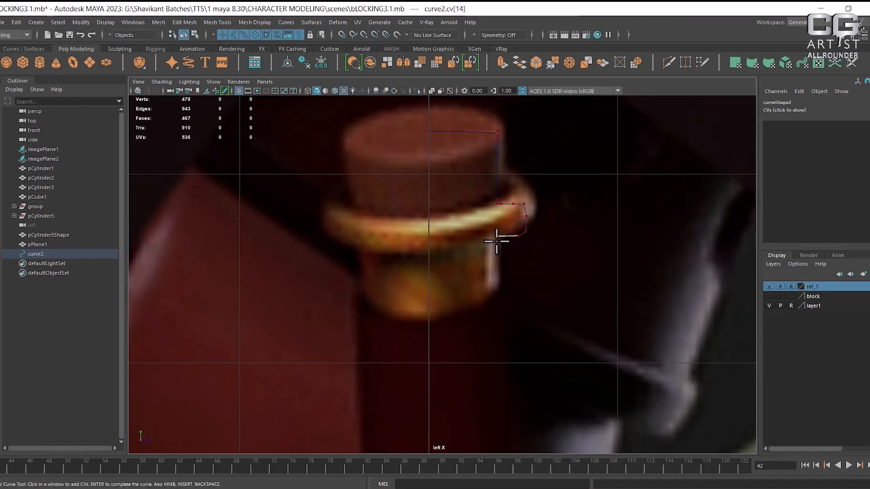
- Continue the curve down the gold collar's side and step it slightly outward at the top of the dark red neck
scroll(495, 278, down, 5)
scroll(520, 355, up, 2)
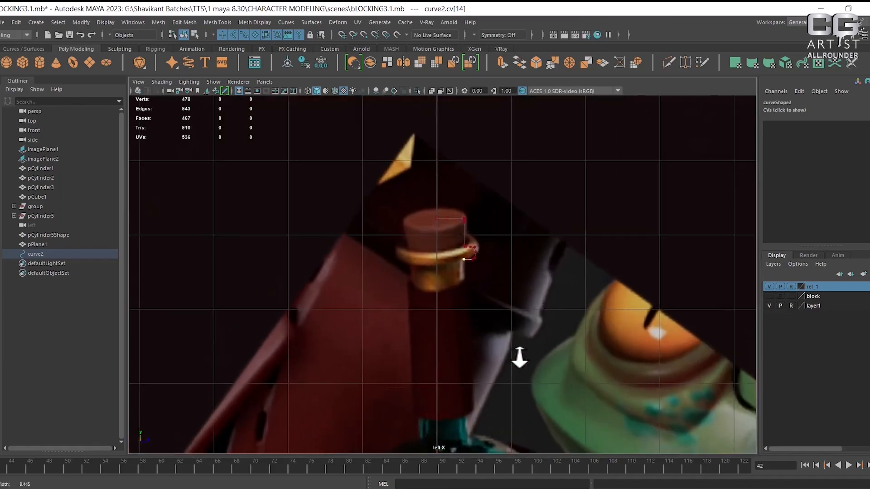
scroll(463, 218, up, 4)
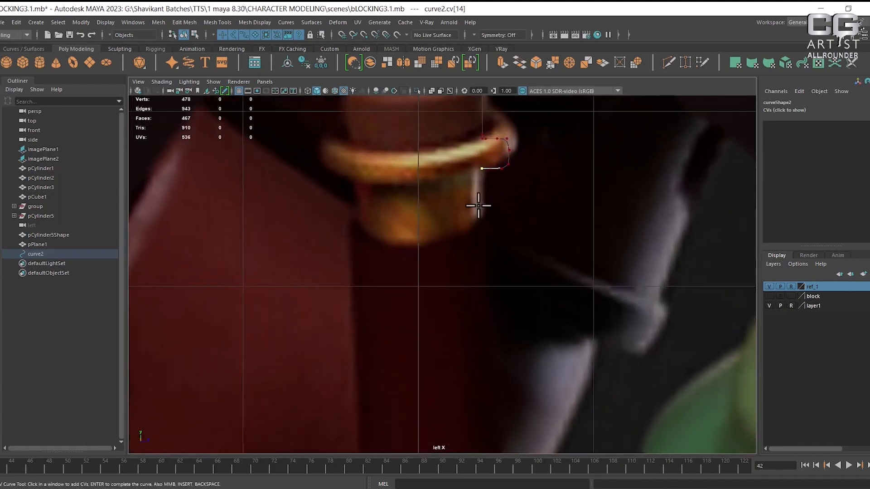
click(481, 183)
click(479, 215)
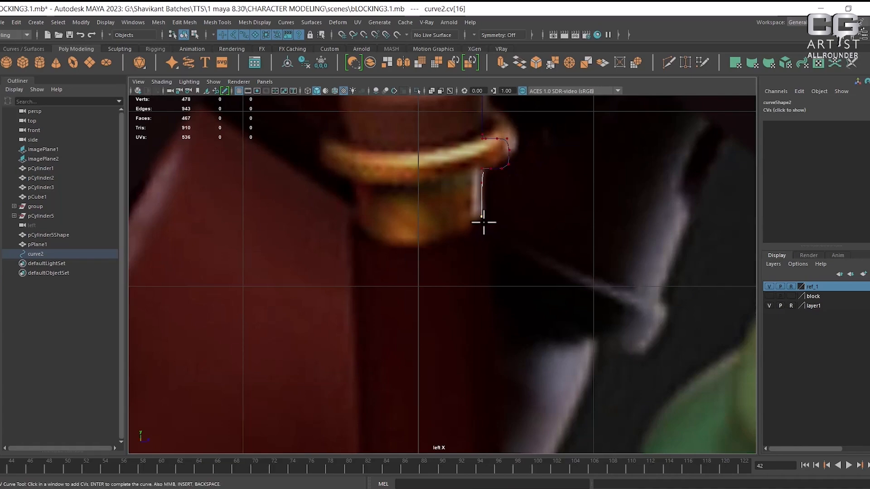
click(488, 223)
click(489, 226)
- Run the curve straight down the side of the dark red neck to just above its lower edge
alt+middle_drag(483, 294, 477, 217)
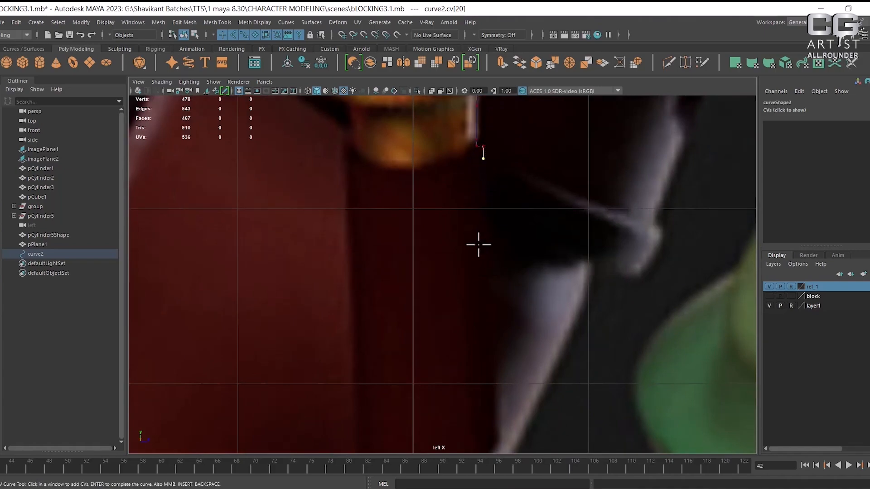
click(482, 295)
alt+middle_drag(481, 295, 466, 181)
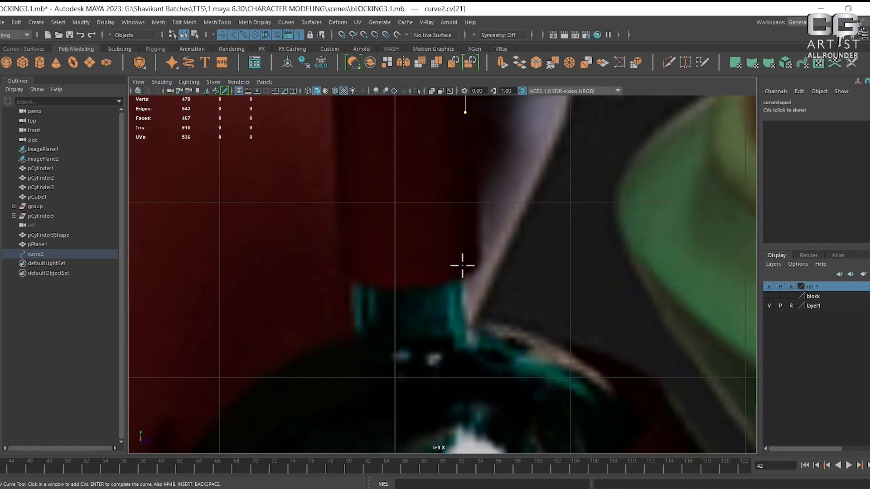
click(462, 266)
- Turn the curve at the red neck's lower corner with closely spaced points and run it inward along the lower edge
alt+right_drag(466, 297, 534, 426)
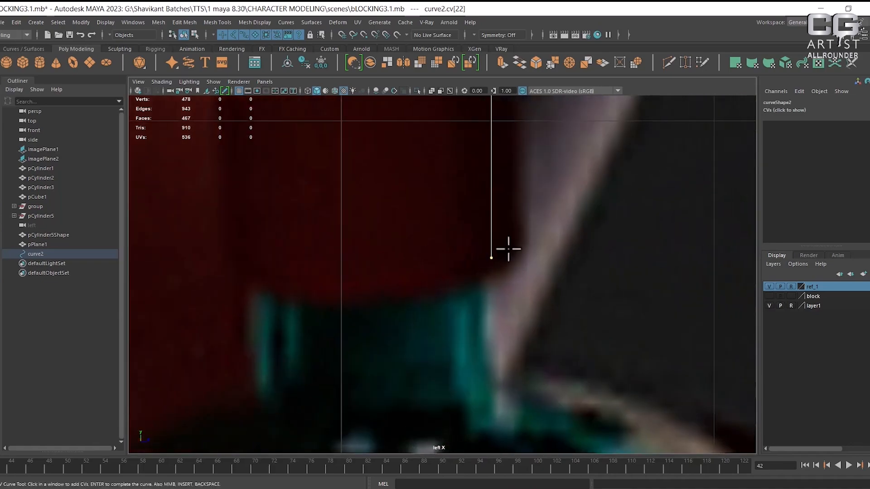
alt+right_drag(508, 248, 530, 278)
click(522, 274)
click(517, 275)
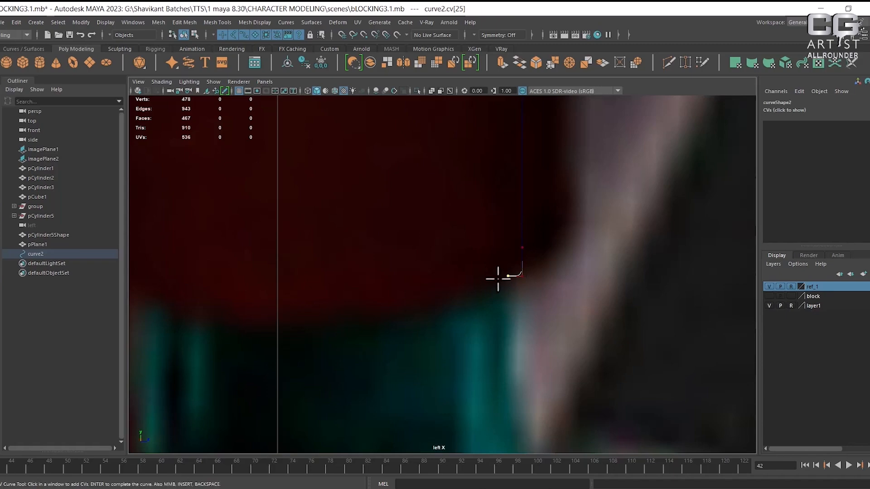
click(501, 278)
- Place closely spaced points at the inner corner beneath the red neck and turn the curve down onto the glass neck
alt+right_drag(501, 312, 462, 378)
alt+right_drag(454, 171, 515, 298)
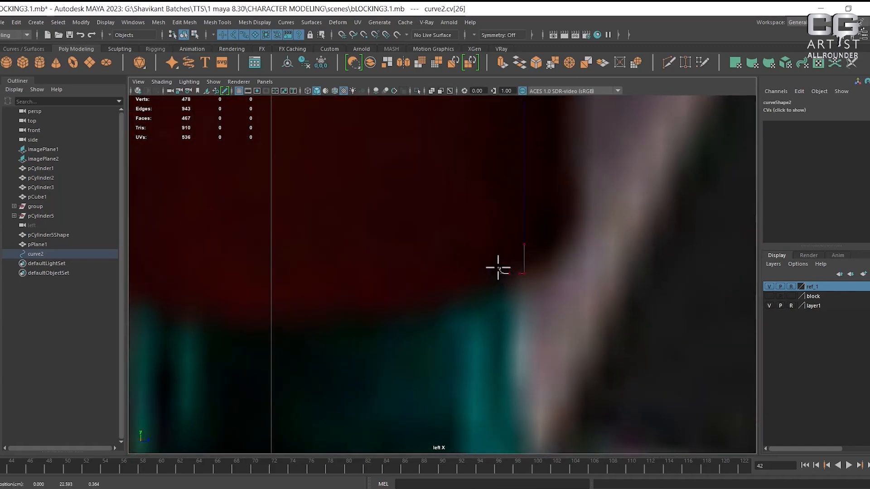
click(492, 269)
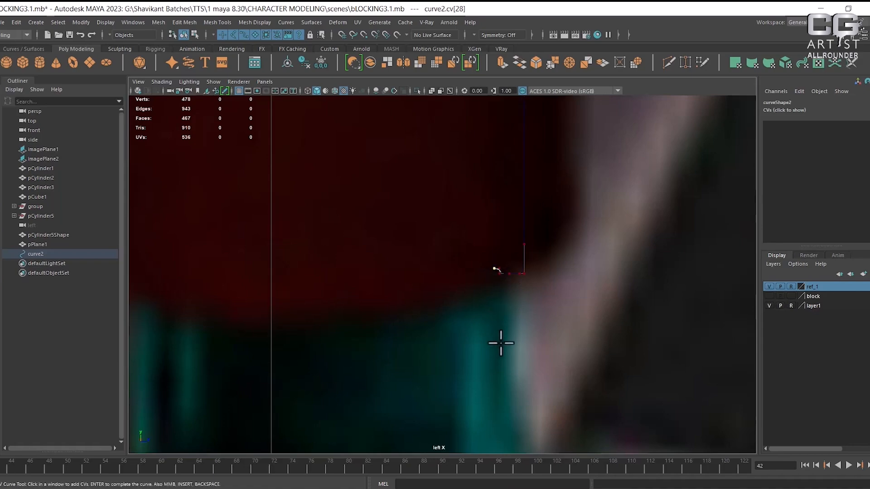
drag(500, 358, 495, 279)
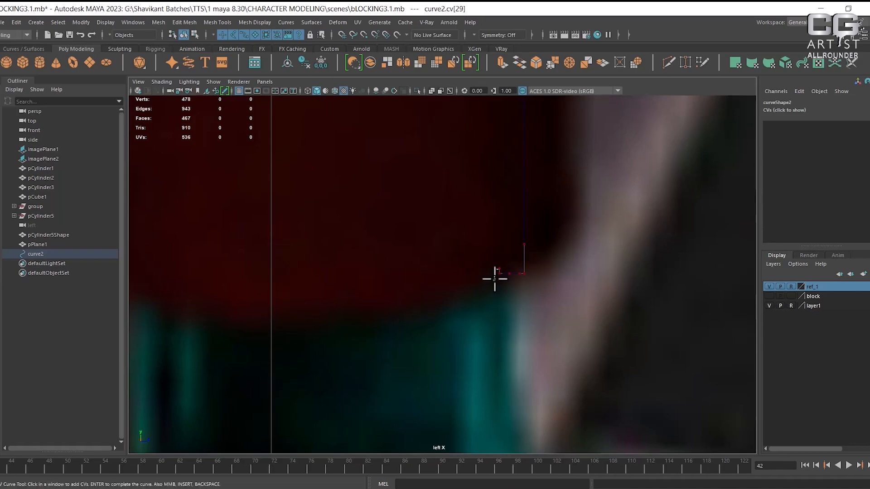
click(499, 302)
click(493, 317)
- Run the curve down the teal glass neck and place closely spaced points where it meets the bottle body
mouse_move(530, 363)
alt+right_down()
mouse_move(474, 292)
mouse_move(491, 286)
mouse_move(516, 368)
alt+right_up()
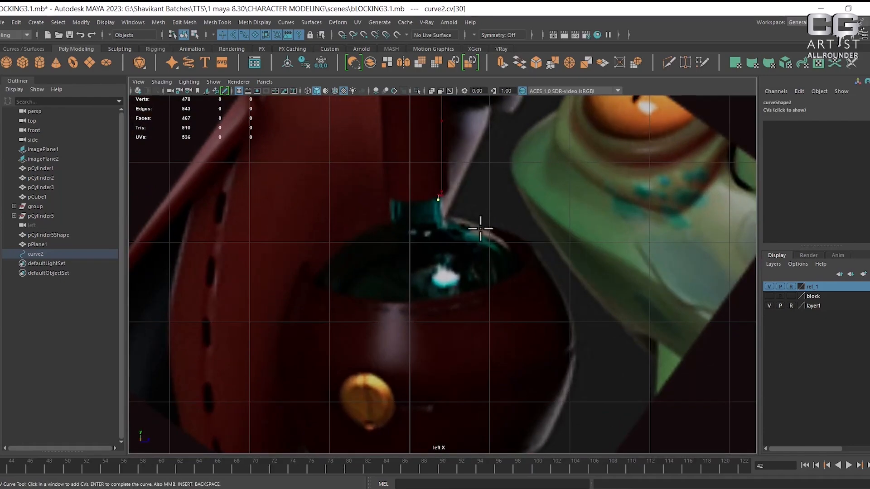
scroll(438, 199, up, 3)
click(435, 174)
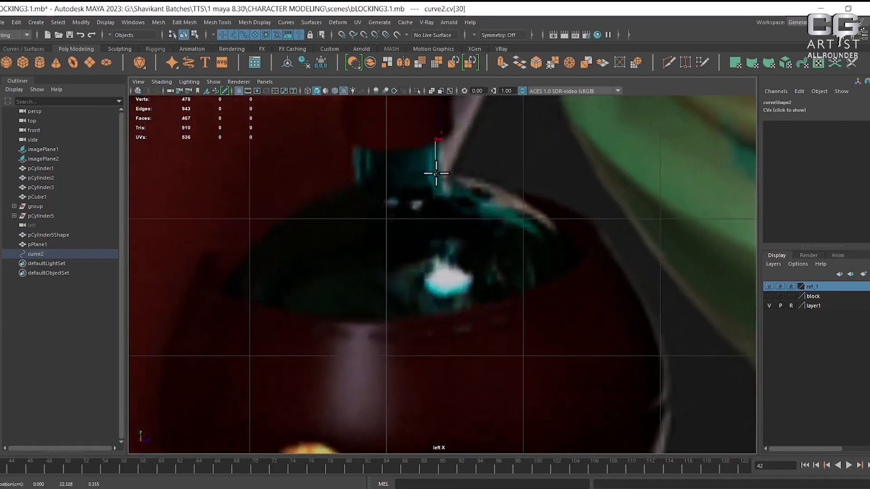
click(438, 186)
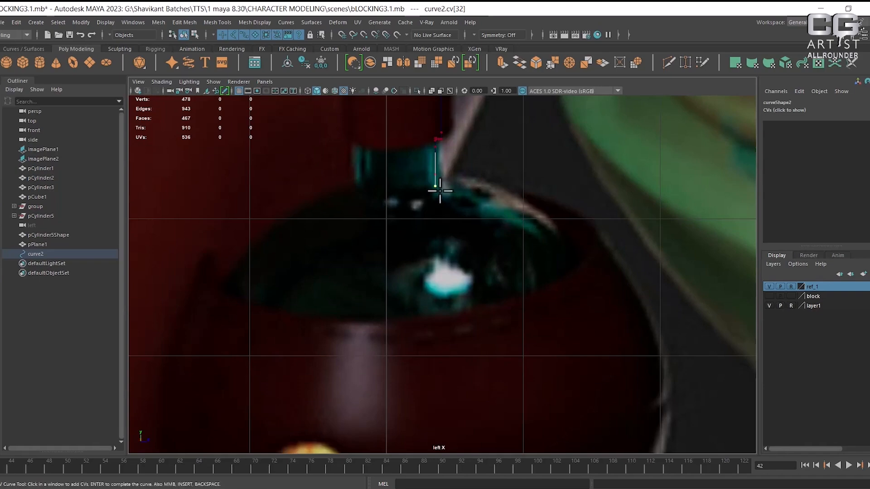
click(436, 194)
- Trace the curve outward and down along the rounded shoulder of the bottle body
click(458, 199)
click(507, 216)
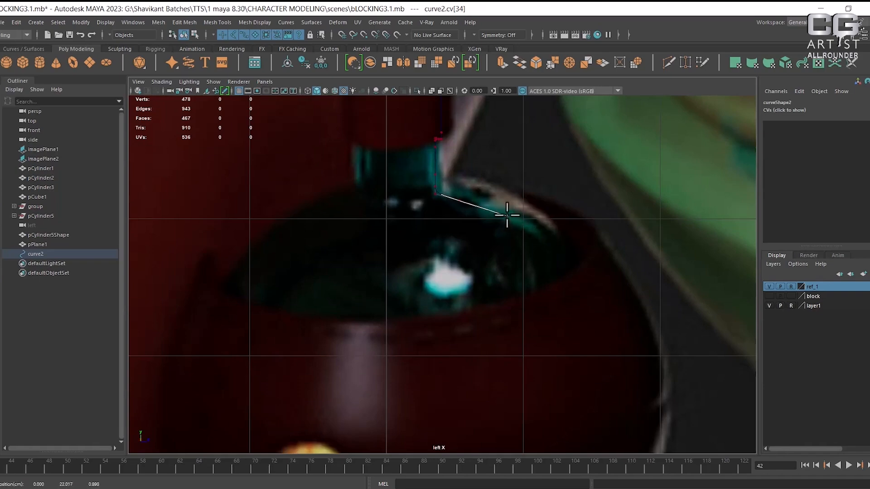
click(548, 245)
alt+middle_drag(548, 245, 511, 204)
alt+right_drag(511, 204, 462, 229)
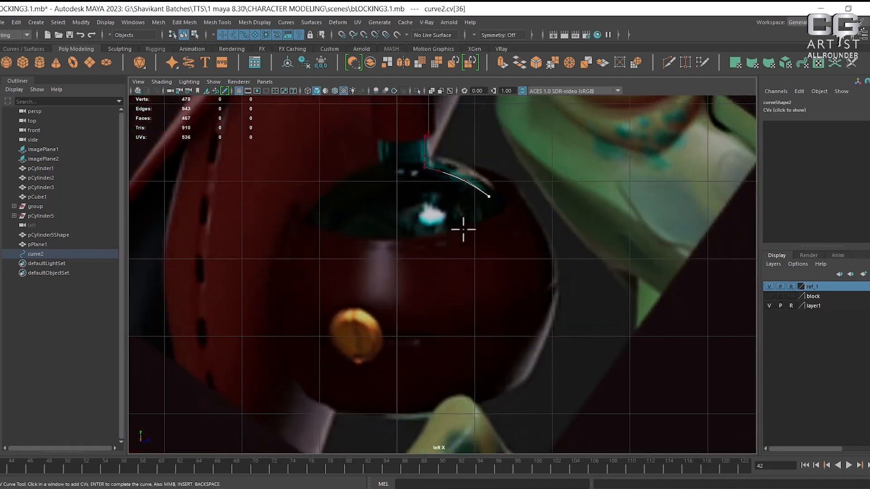
alt+middle_drag(462, 229, 458, 219)
click(508, 159)
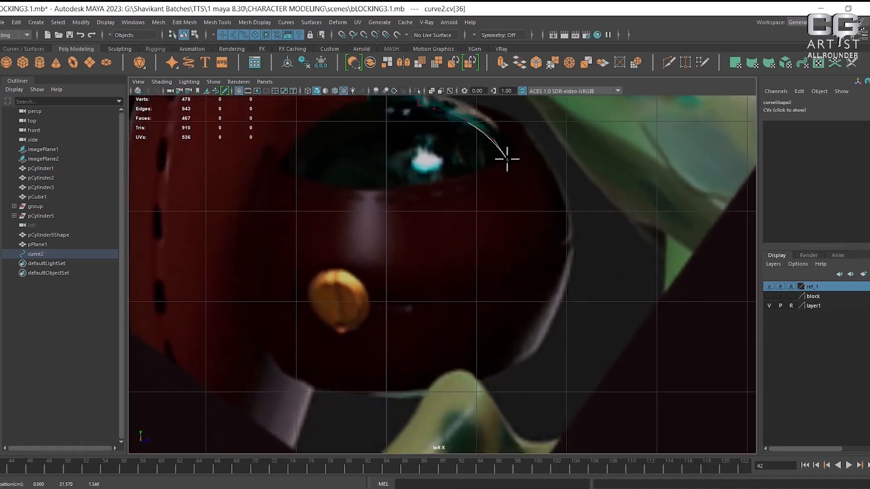
- Trace the curve down the round body's side, past its widest part, with evenly spaced points
click(522, 186)
click(533, 213)
click(544, 255)
click(546, 300)
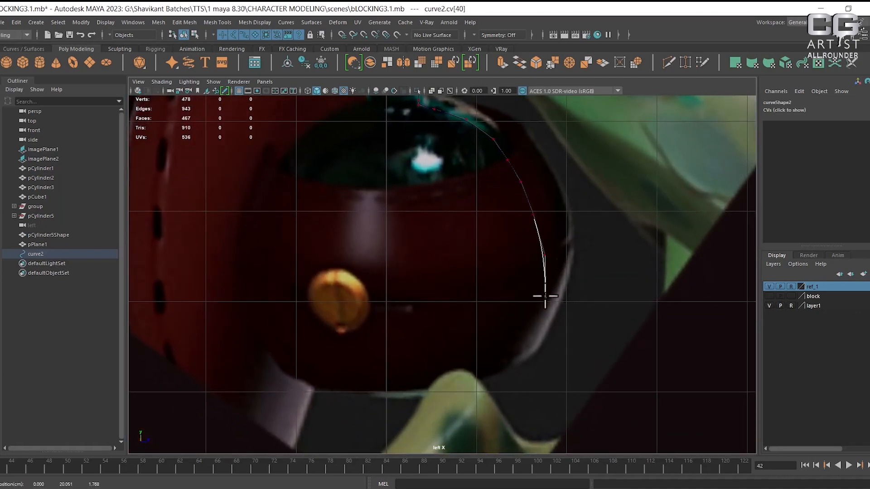
click(540, 337)
- Trace the curve around the body's lower side toward the base and add closely spaced points for the base corner
alt+middle_drag(509, 385, 531, 306)
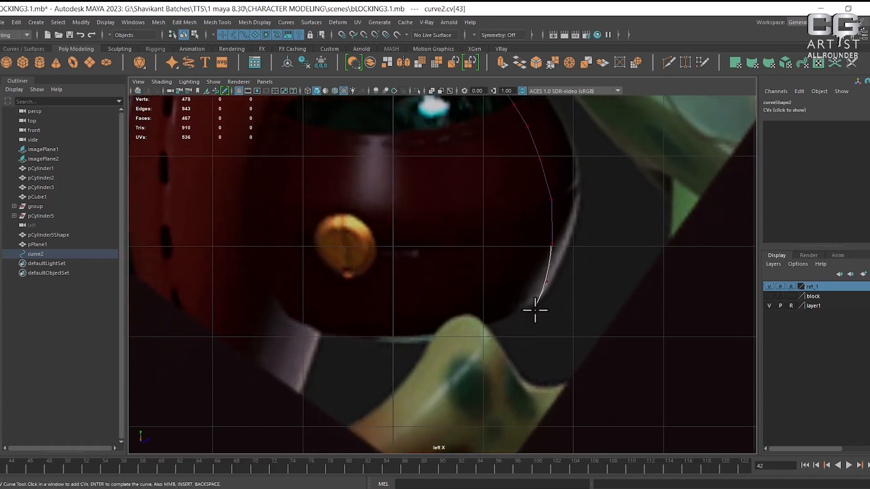
click(514, 323)
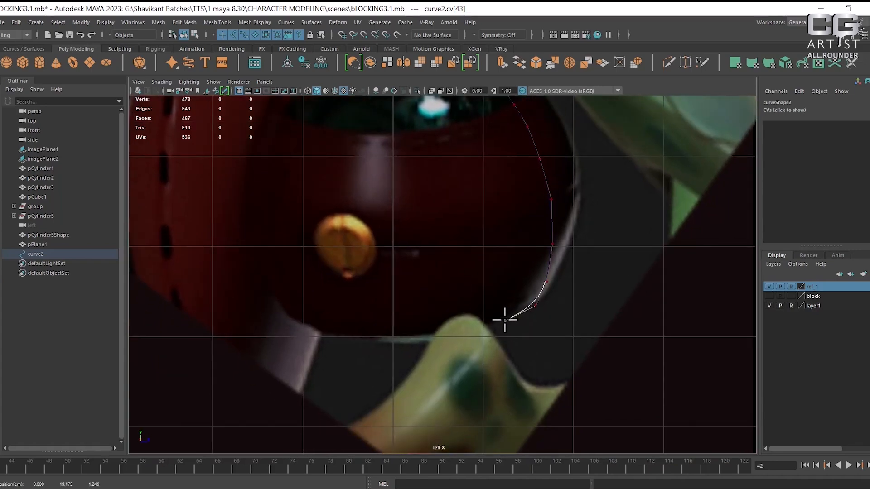
click(481, 325)
scroll(481, 325, up, 2)
click(489, 318)
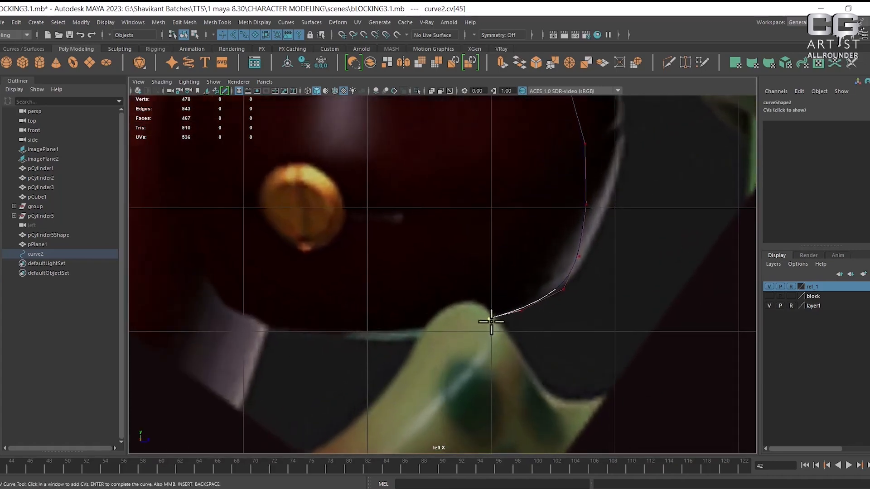
click(475, 327)
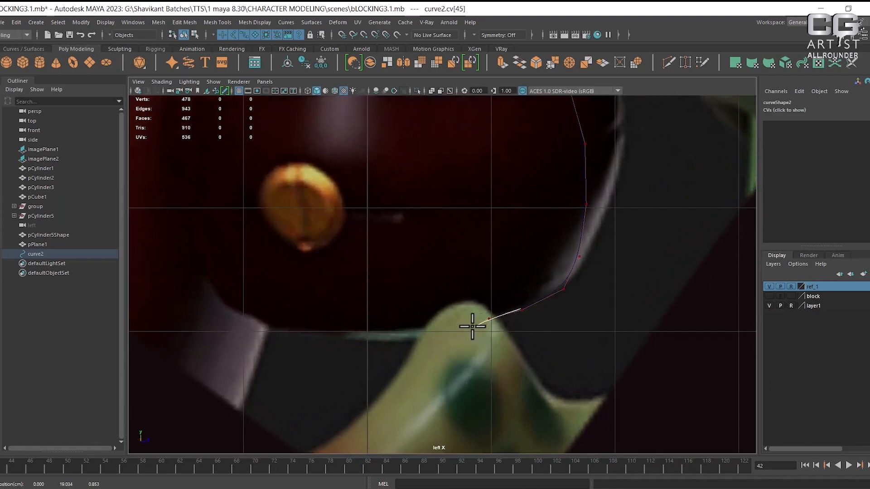
click(472, 334)
click(473, 335)
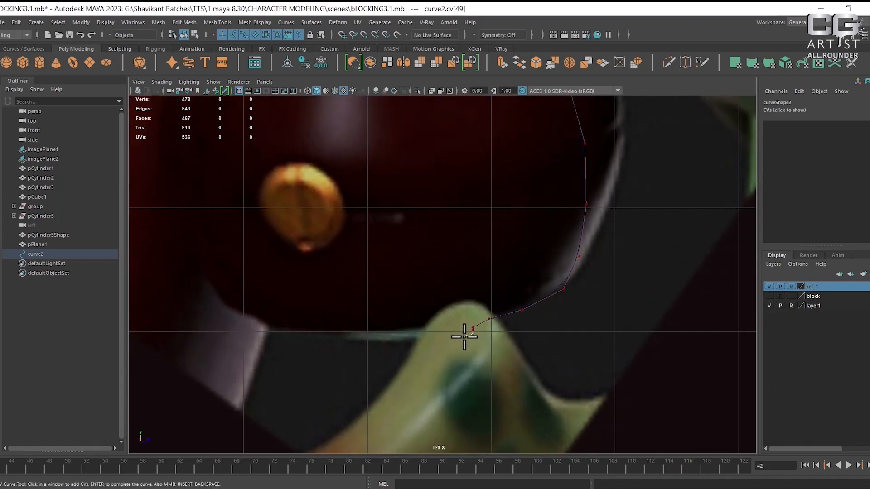
- Trace the curve along the bottle's flat base to the vertical centre line and finish the curve
click(465, 335)
click(445, 335)
click(404, 336)
click(386, 336)
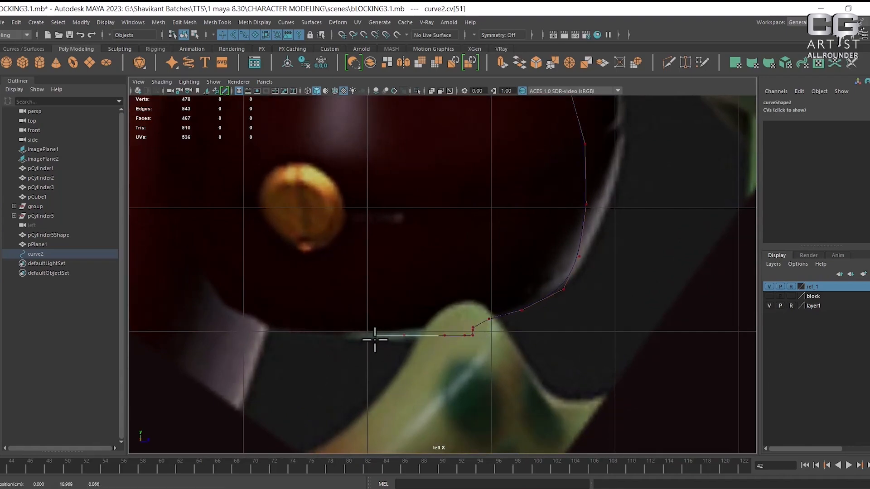
click(367, 336)
key(Return)
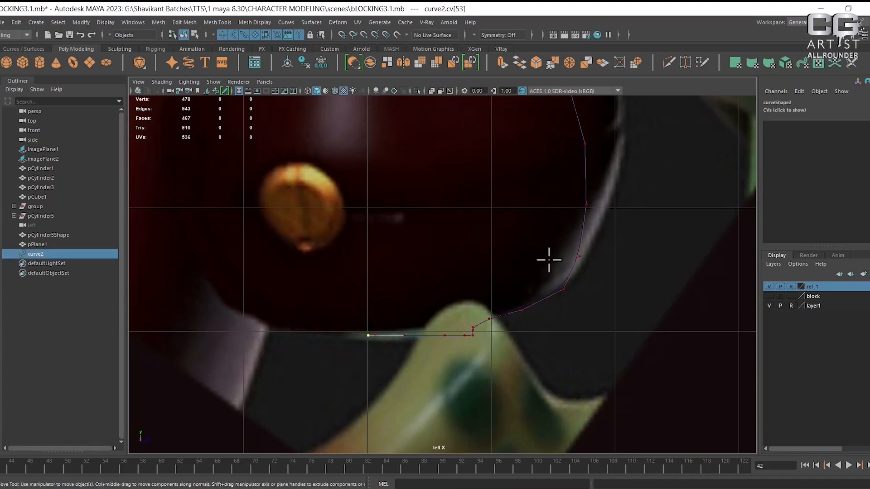
- Switch the curve to control vertex editing and reposition the points on the bottle body's shoulder for a rounder contour
alt+middle_drag(599, 258, 585, 372)
scroll(568, 297, down, 10)
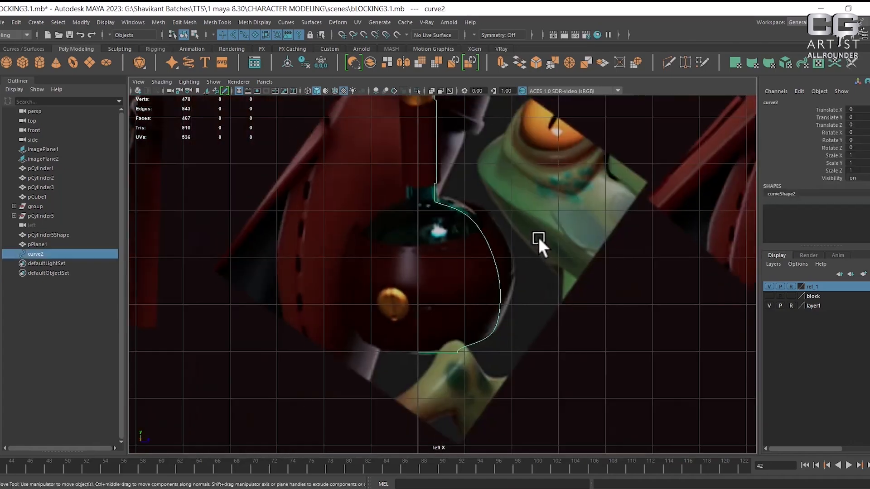
scroll(589, 268, up, 7)
right_drag(559, 215, 597, 226)
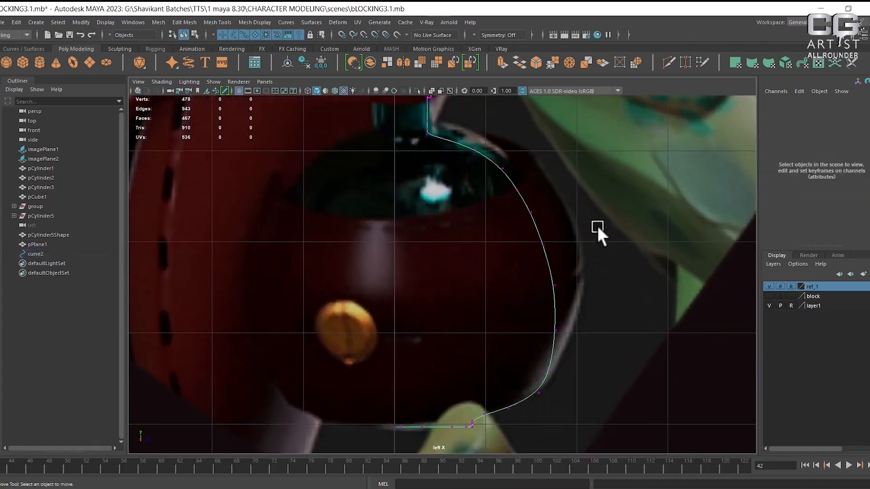
drag(530, 252, 564, 224)
scroll(526, 173, up, 1)
alt+middle_drag(539, 194, 567, 263)
drag(578, 243, 558, 246)
- Reposition the control vertices down the body's upper side to smooth the curve toward its widest part
drag(611, 262, 566, 290)
drag(590, 270, 588, 270)
drag(633, 295, 587, 323)
drag(609, 307, 594, 310)
mouse_move(615, 336)
mouse_down()
mouse_move(574, 368)
mouse_move(607, 361)
mouse_up()
alt+middle_drag(607, 362, 600, 267)
mouse_move(623, 290)
alt+right_down()
mouse_move(607, 292)
mouse_move(628, 298)
alt+right_up()
alt+middle_drag(628, 298, 641, 335)
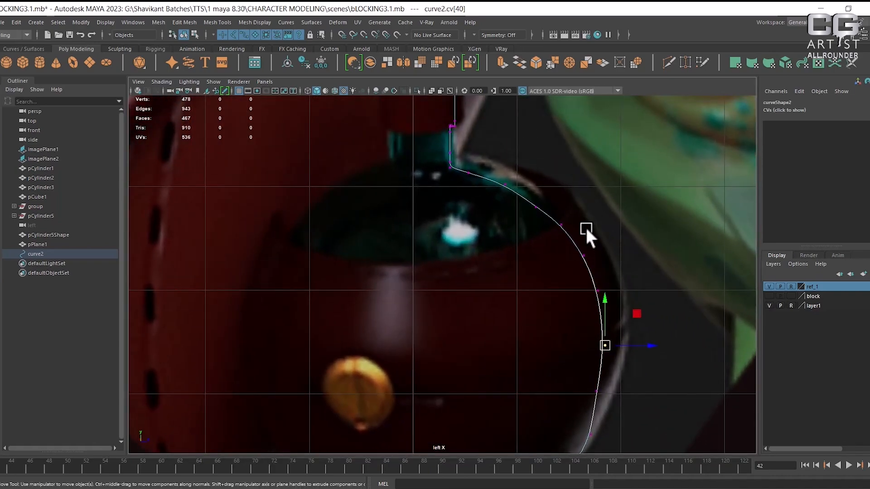
- Pull the control vertices at and just below the body's widest part outward to round the side
alt+middle_drag(635, 212, 607, 199)
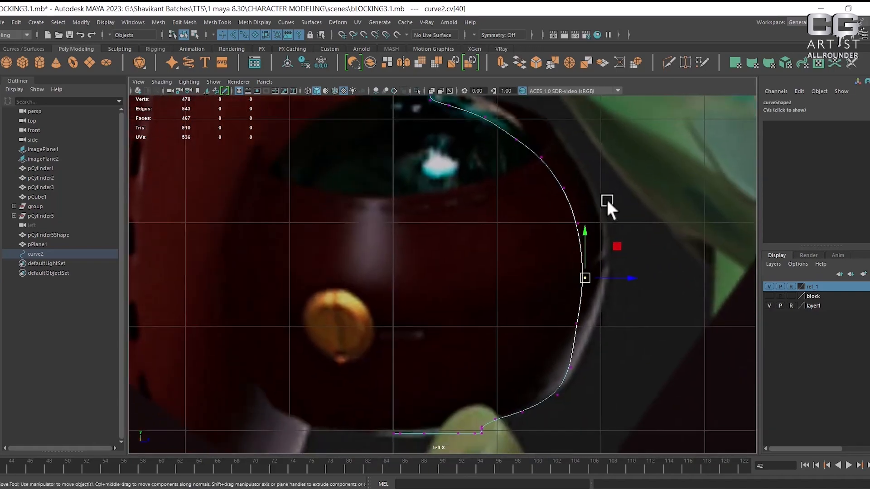
click(582, 323)
drag(582, 278, 591, 277)
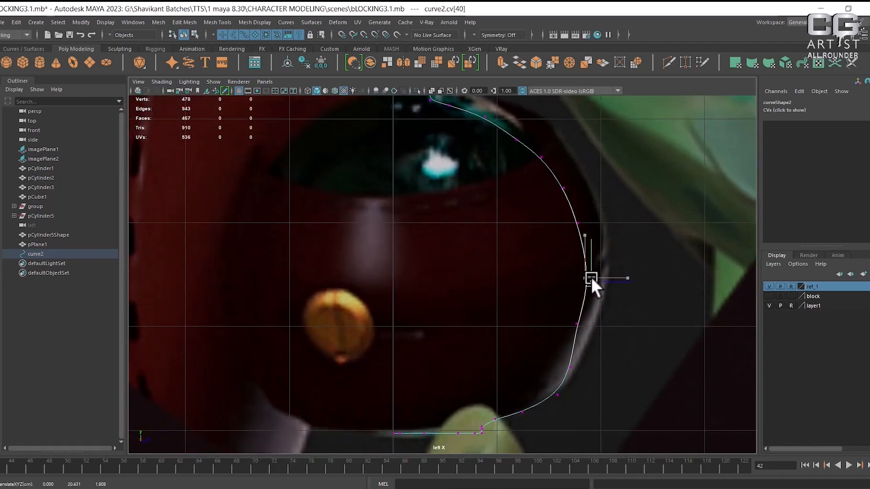
click(576, 324)
drag(576, 324, 591, 341)
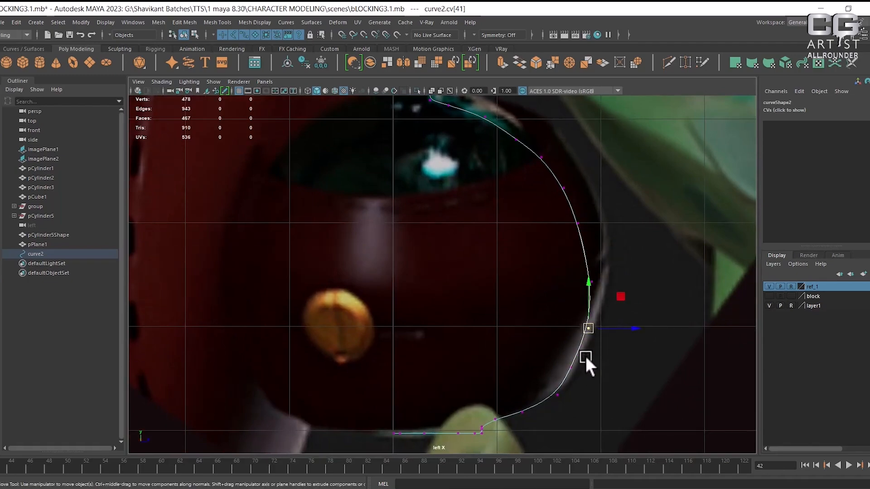
click(572, 368)
click(557, 392)
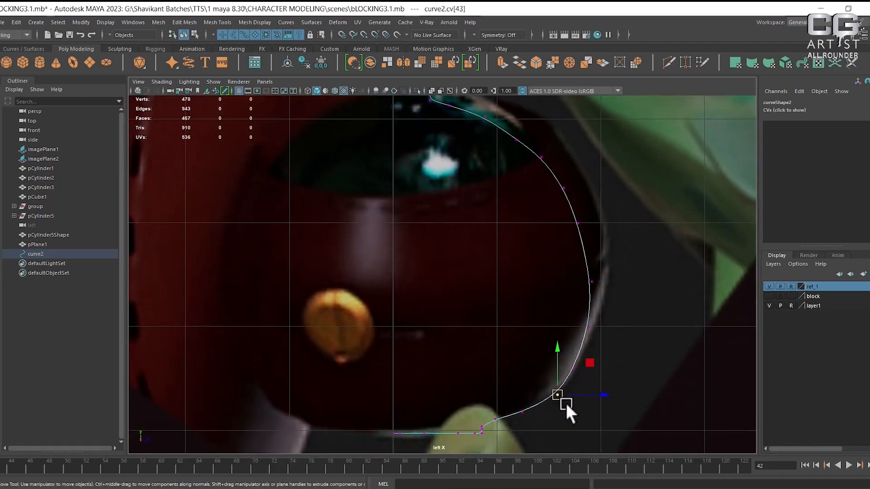
scroll(566, 293, down, 3)
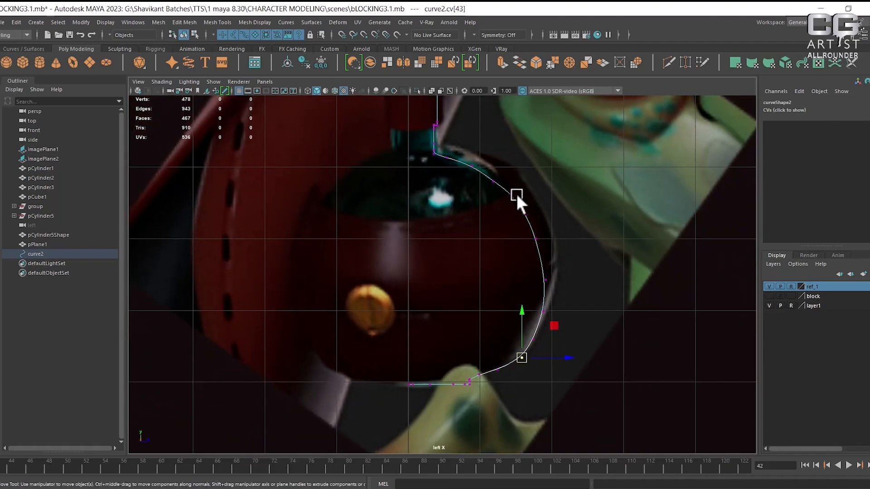
- Return the curve to object mode, create a polygon sphere and raise it over the reference's round bottle body
key(F8)
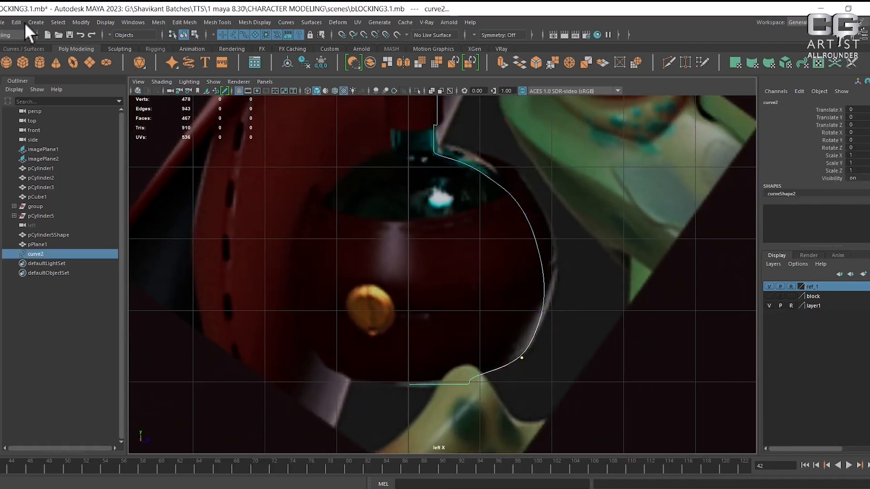
click(36, 22)
mouse_move(96, 58)
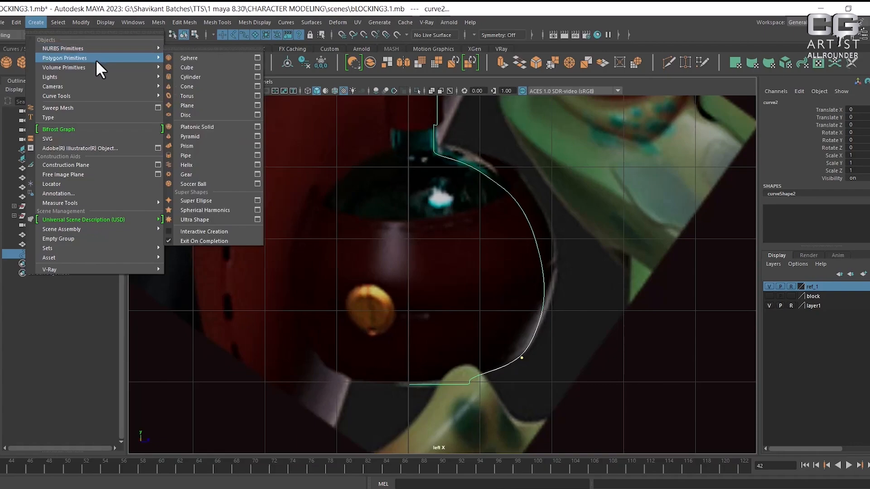
click(210, 59)
scroll(440, 268, down, 5)
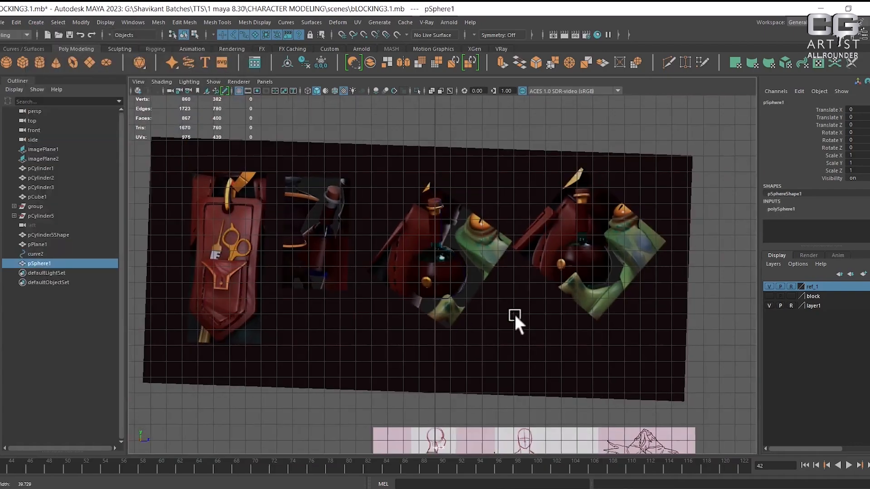
scroll(490, 350, down, 4)
drag(446, 367, 445, 243)
scroll(635, 432, up, 8)
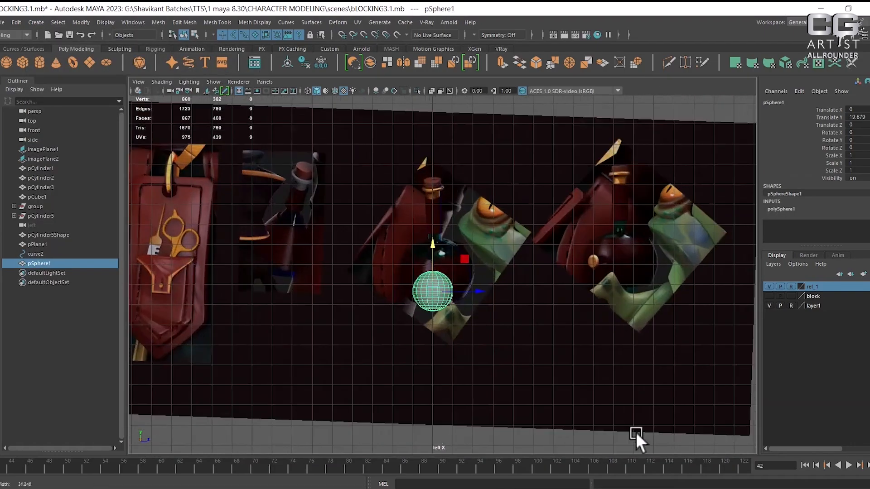
scroll(430, 339, up, 3)
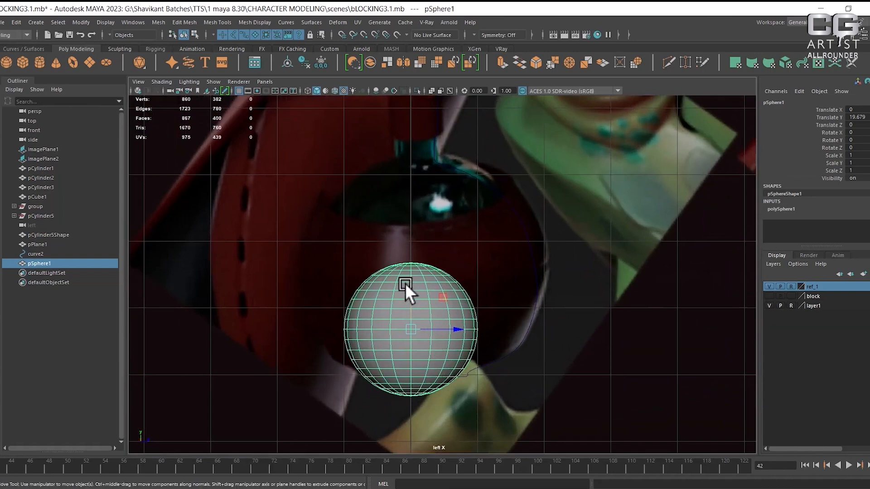
drag(406, 286, 417, 223)
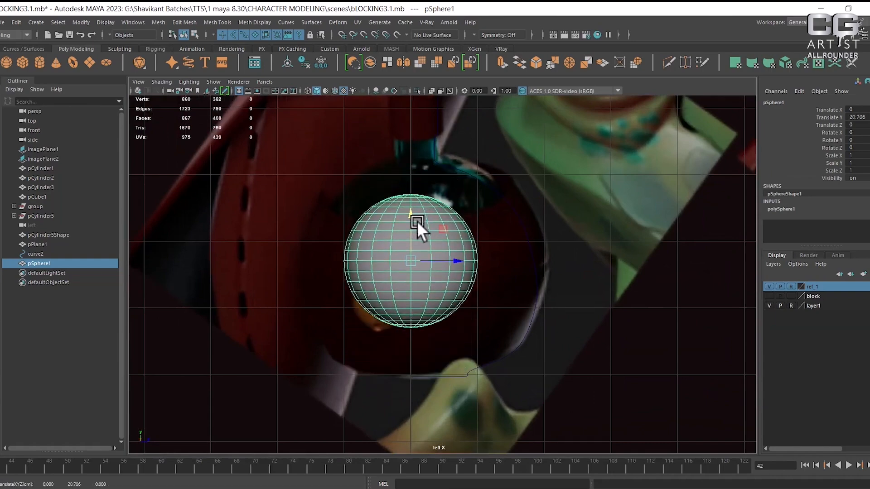
- Scale the sphere uniformly to 1.79 and shift it vertically to about Y 20.41 to fit the bottle body
key(r)
drag(407, 260, 499, 244)
key(w)
mouse_move(414, 223)
mouse_down()
mouse_move(412, 260)
mouse_move(423, 235)
mouse_up()
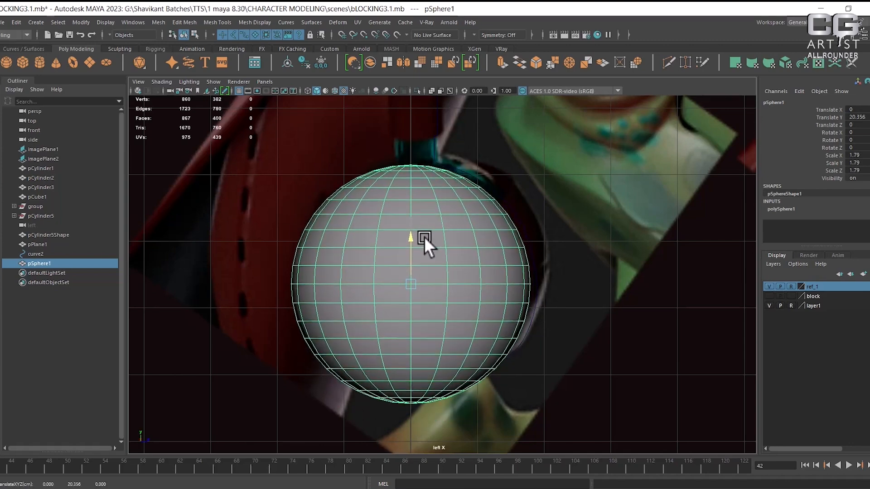
drag(424, 235, 425, 233)
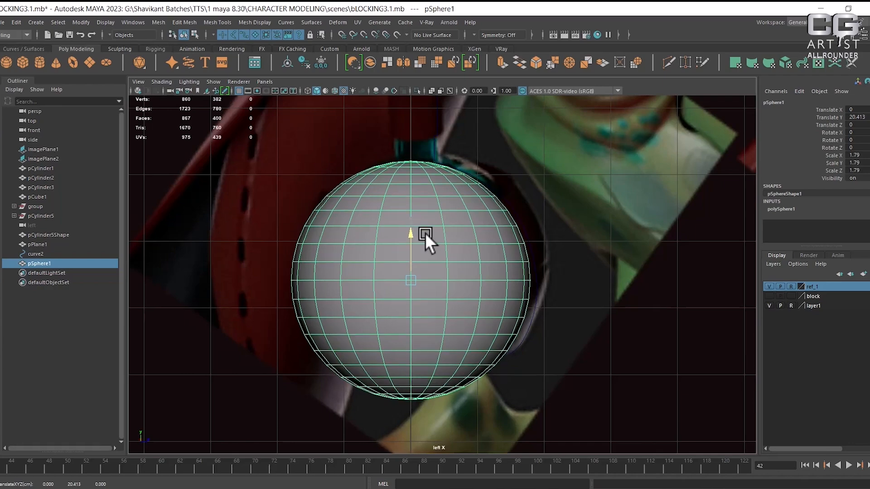
- Compare the sphere's outline with the profile curve in wireframe, shaded and textured display
key(4)
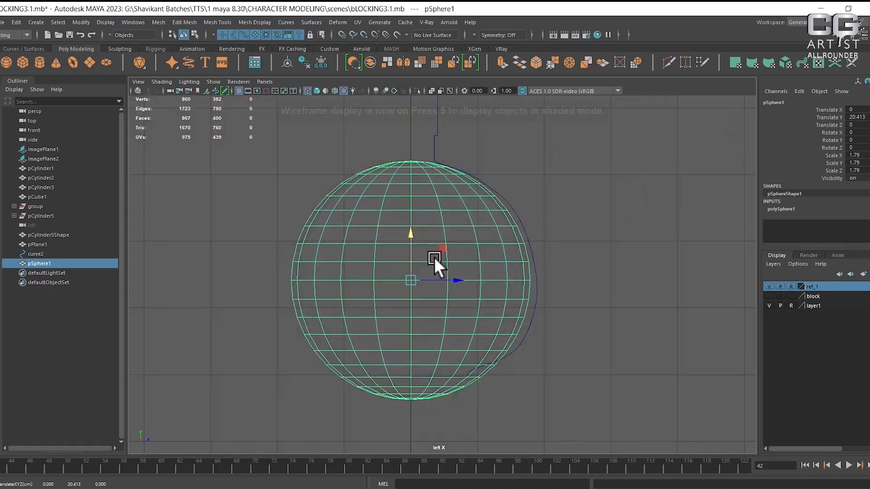
key(5)
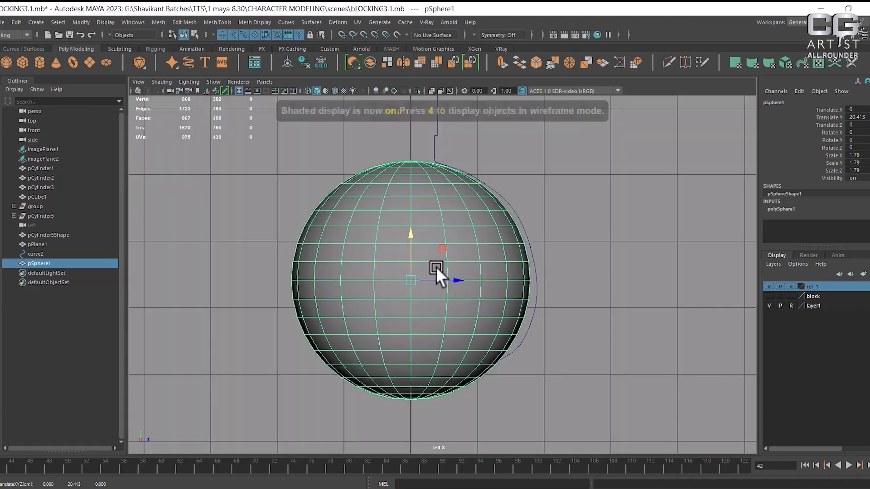
scroll(454, 279, up, 1)
key(6)
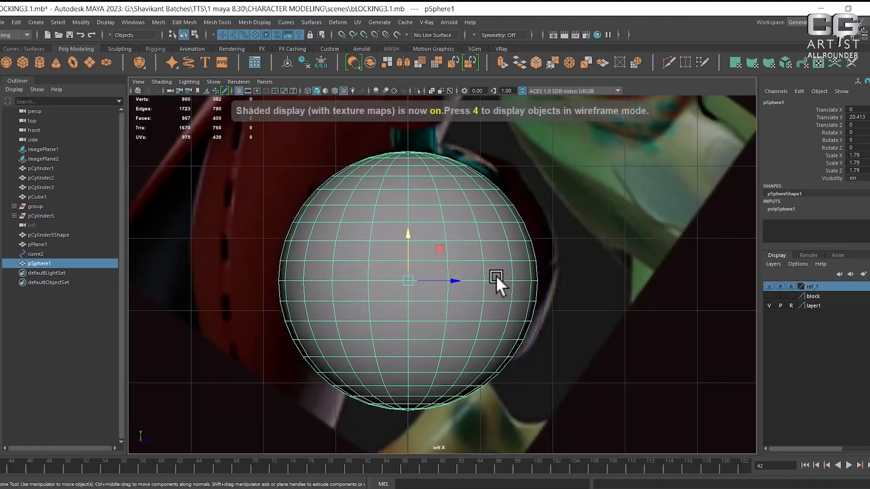
click(542, 262)
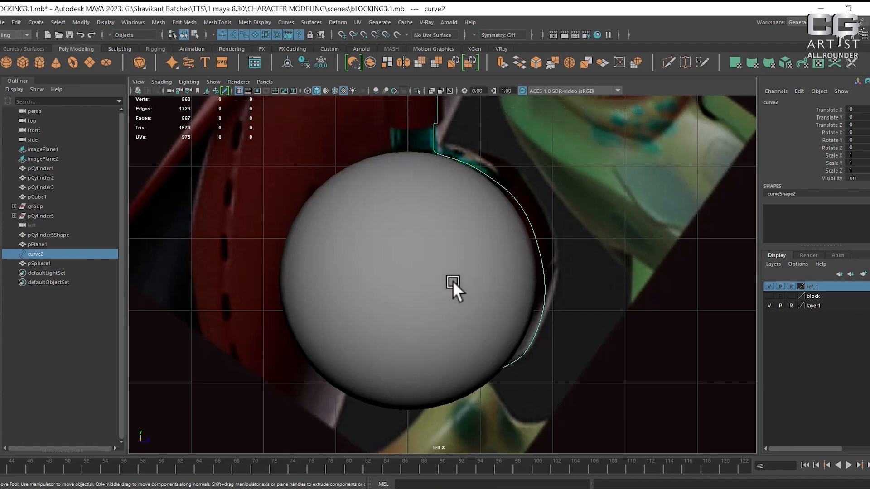
- Flatten the sphere's bottom vertex rows into one level, raise them to the bottle's base and return to object mode
click(453, 281)
right_drag(466, 211, 338, 214)
drag(551, 388, 284, 422)
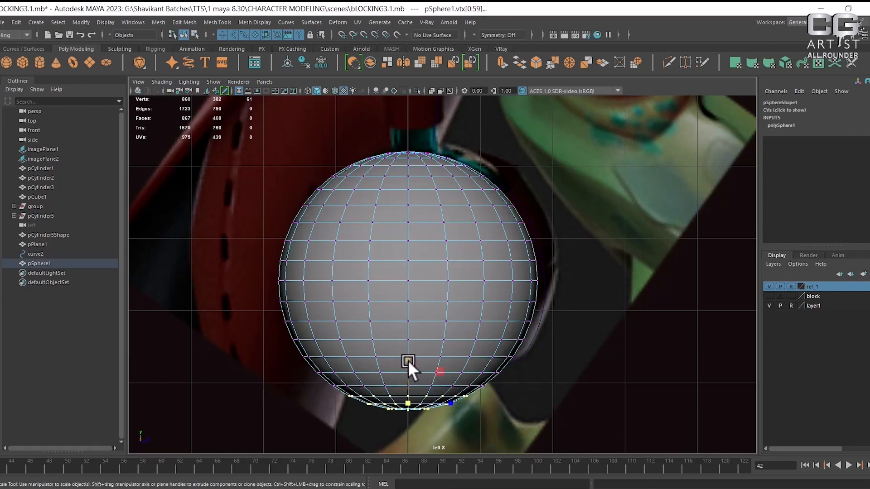
drag(408, 360, 404, 440)
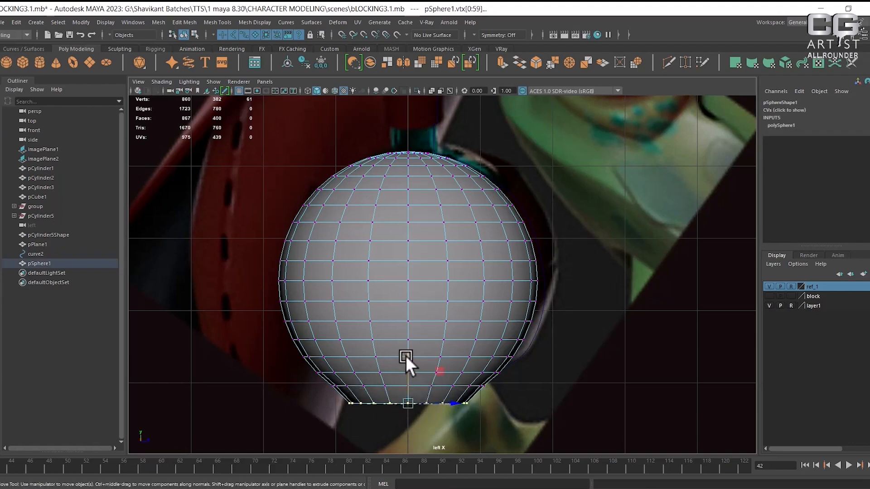
drag(406, 355, 406, 343)
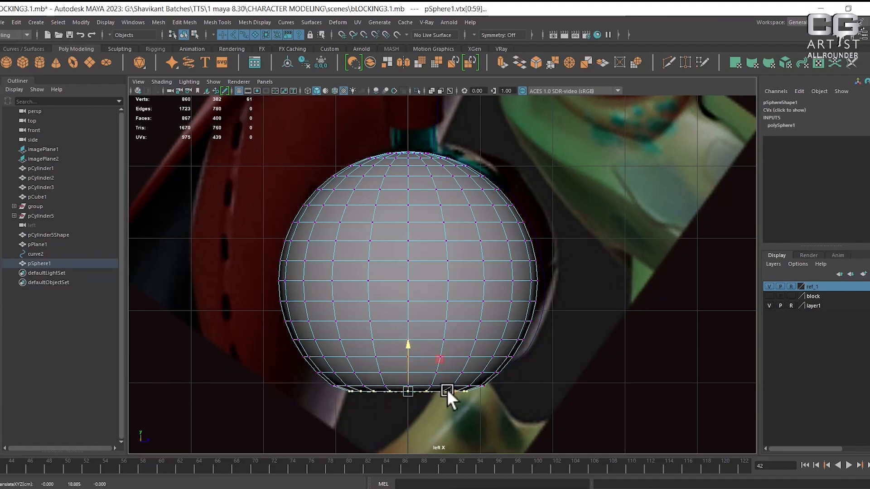
right_drag(446, 227, 560, 153)
click(637, 224)
click(518, 330)
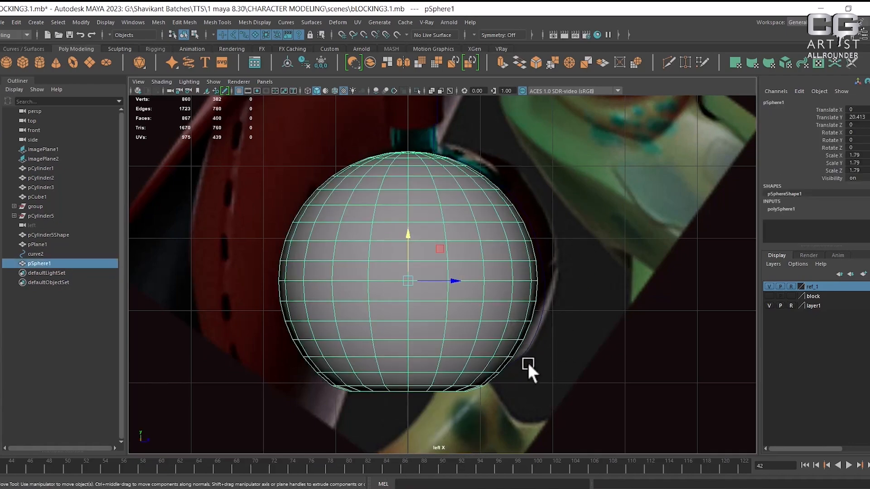
- Edit the curve's control vertices along the shoulder and upper side to follow the guide sphere's outline
click(544, 286)
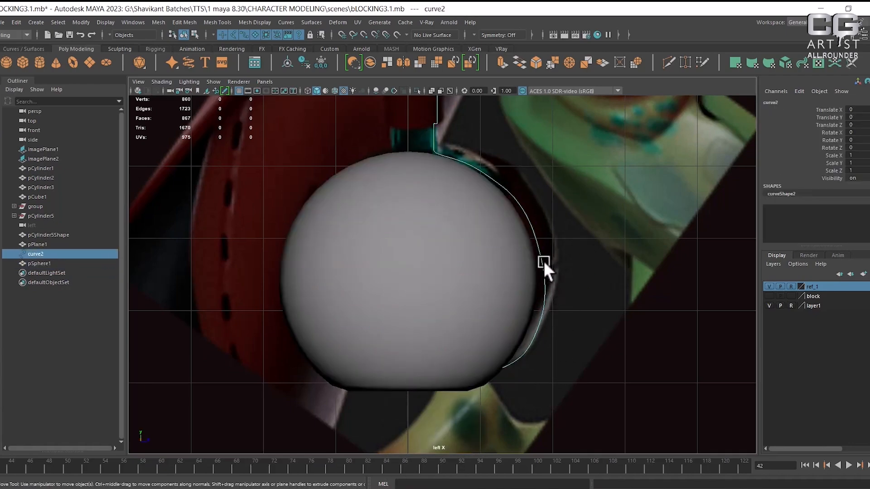
right_drag(521, 204, 451, 196)
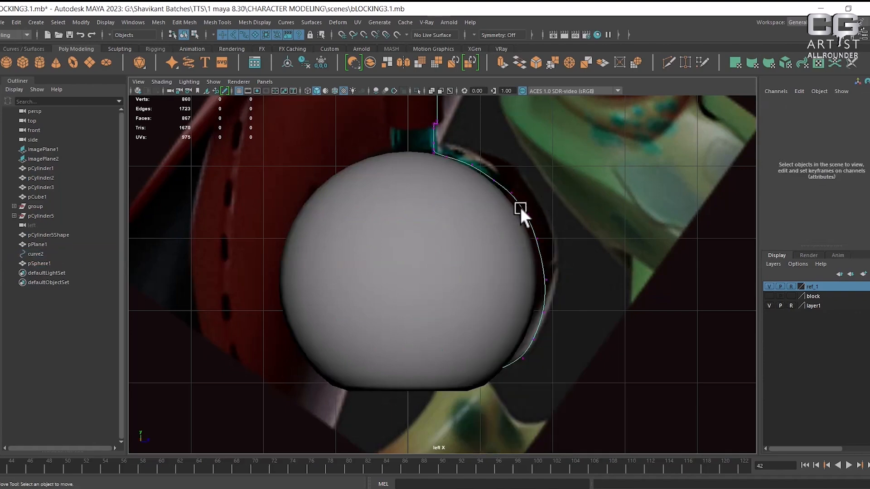
scroll(553, 280, up, 2)
scroll(552, 280, up, 1)
alt+middle_drag(553, 280, 549, 317)
drag(584, 200, 520, 249)
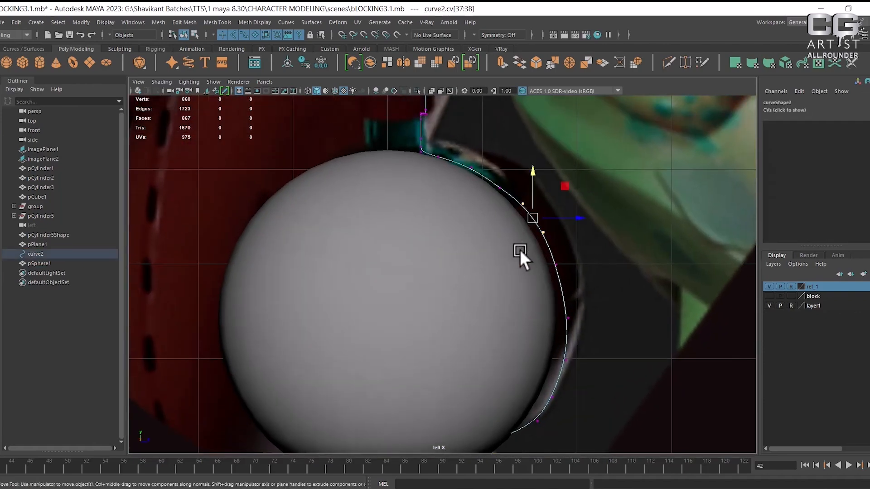
drag(532, 216, 531, 214)
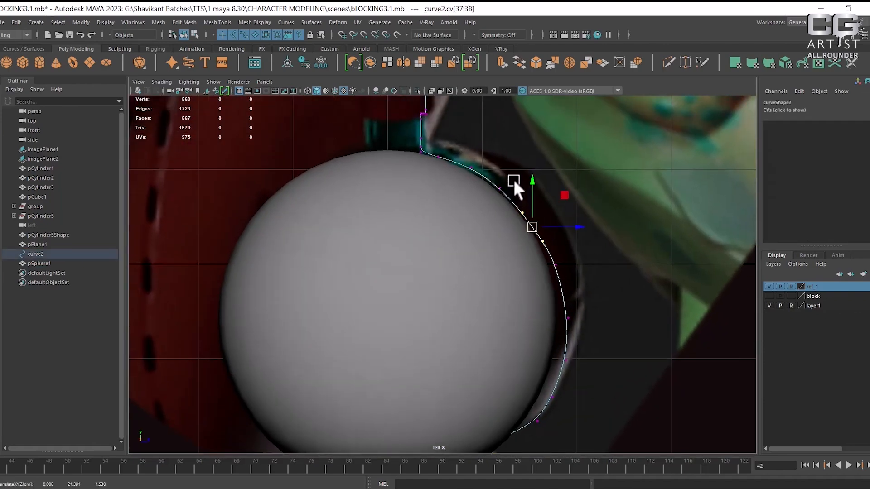
click(499, 193)
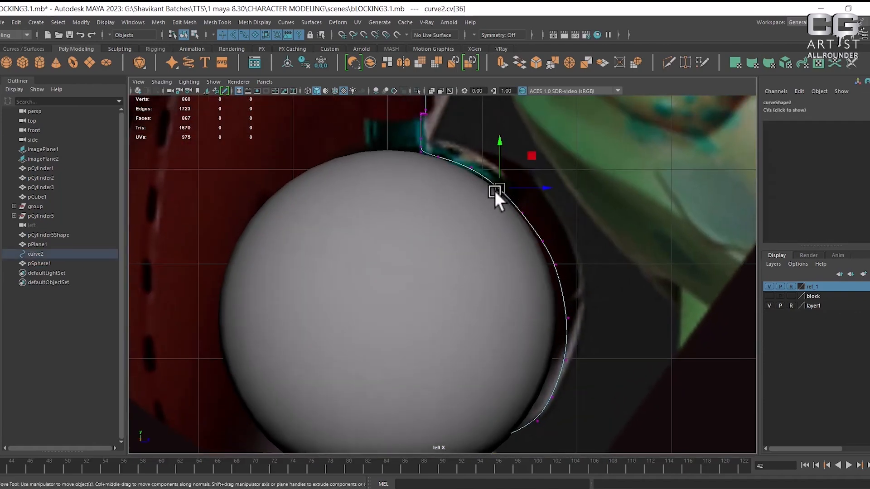
click(543, 243)
drag(542, 243, 553, 268)
click(556, 264)
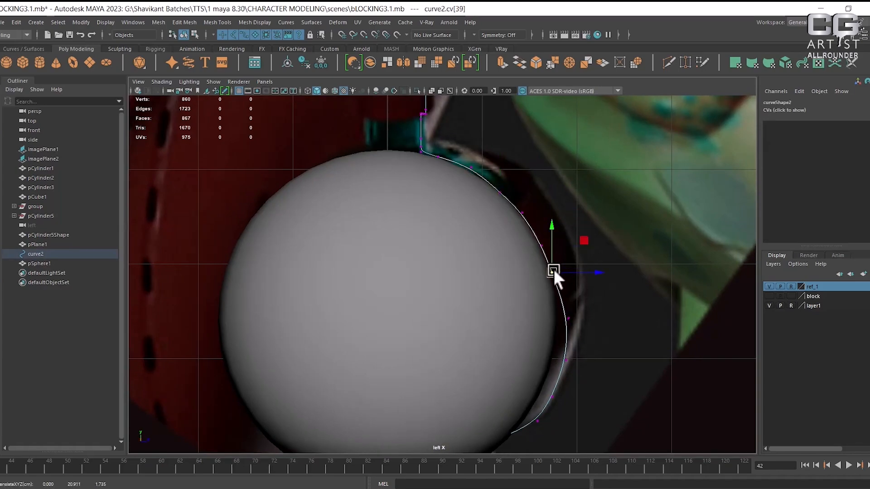
- Move the control vertices on the body's lower side inward to follow the guide sphere, and show the scene in wireframe
alt+middle_drag(578, 344, 590, 290)
alt+right_drag(591, 289, 611, 276)
drag(618, 251, 586, 265)
drag(613, 298, 580, 319)
alt+middle_drag(591, 385, 620, 331)
scroll(621, 332, up, 1)
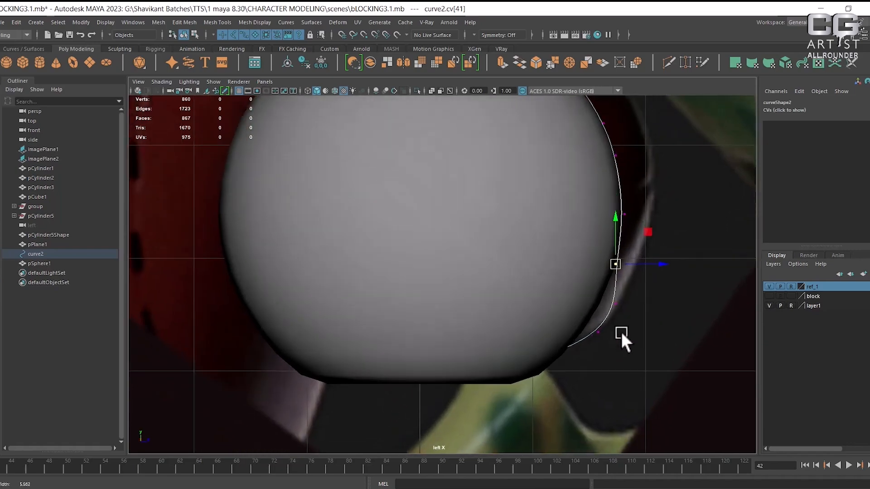
drag(628, 295, 610, 303)
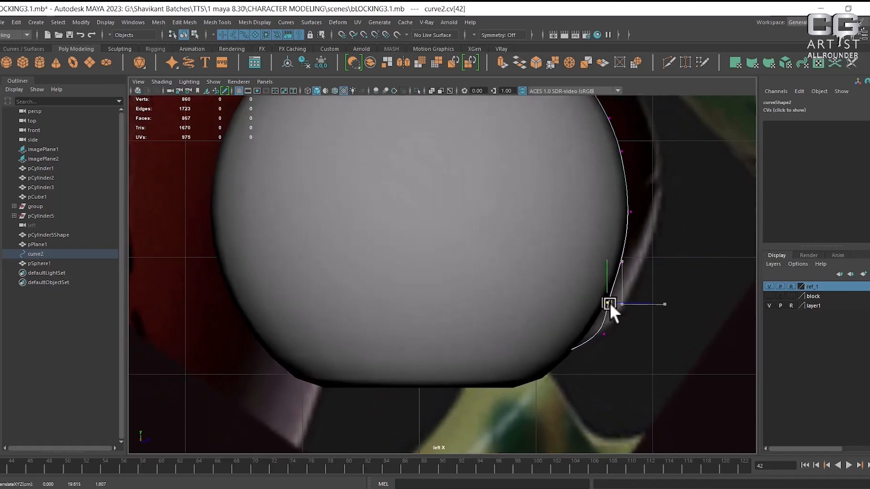
click(604, 335)
drag(604, 334, 589, 332)
key(4)
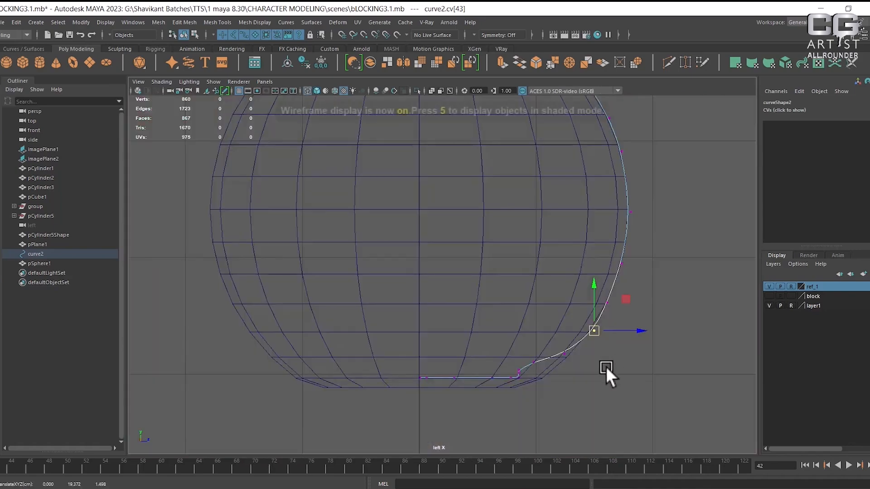
- Inspect how the curve's lower side fits the guide sphere, return to object mode and show the scene in textured display
scroll(606, 366, up, 1)
alt+middle_drag(600, 371, 570, 364)
scroll(521, 340, up, 1)
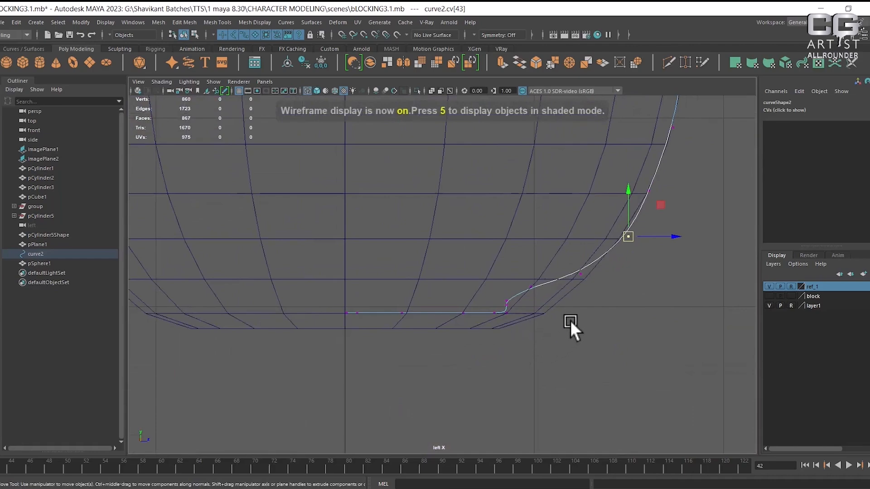
scroll(561, 295, down, 3)
alt+middle_drag(481, 291, 534, 372)
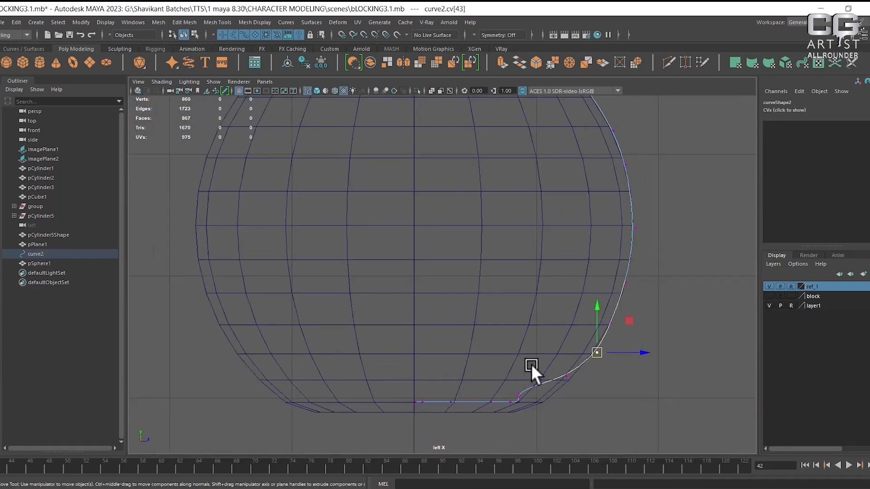
scroll(452, 228, down, 3)
right_drag(452, 228, 549, 158)
key(5)
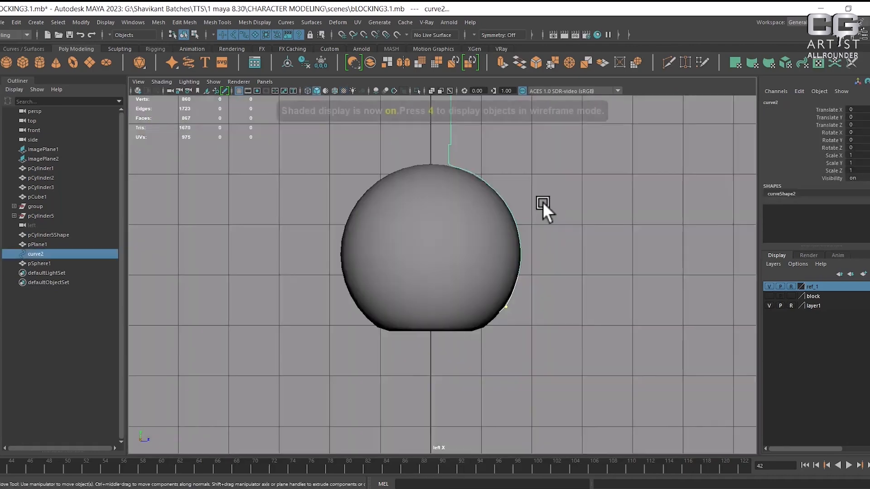
key(6)
- Shift the guide sphere vertically to a Translate Y of 20.433, checking its outline against the curve's base
click(428, 252)
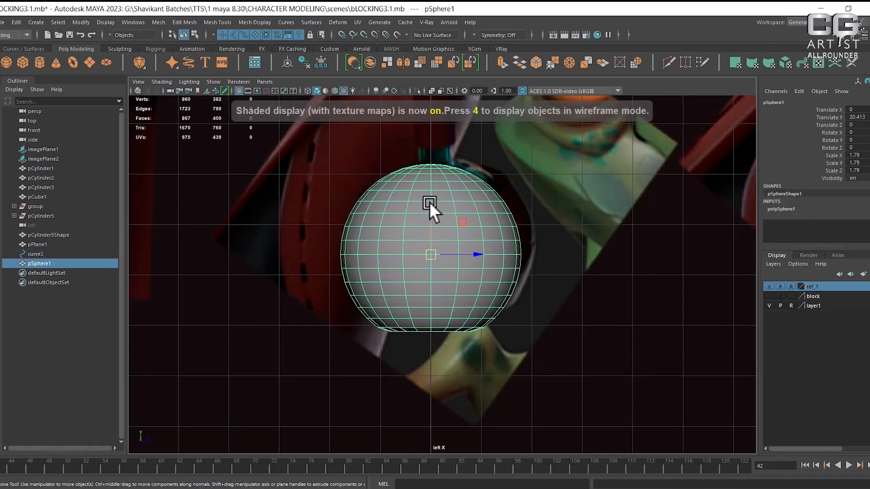
mouse_move(428, 203)
mouse_down()
mouse_move(428, 177)
mouse_move(428, 199)
mouse_up()
scroll(565, 310, up, 5)
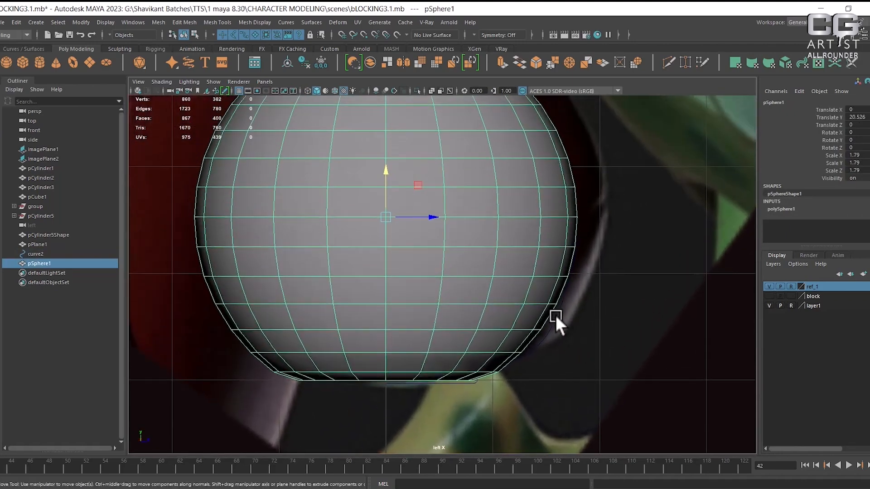
click(555, 317)
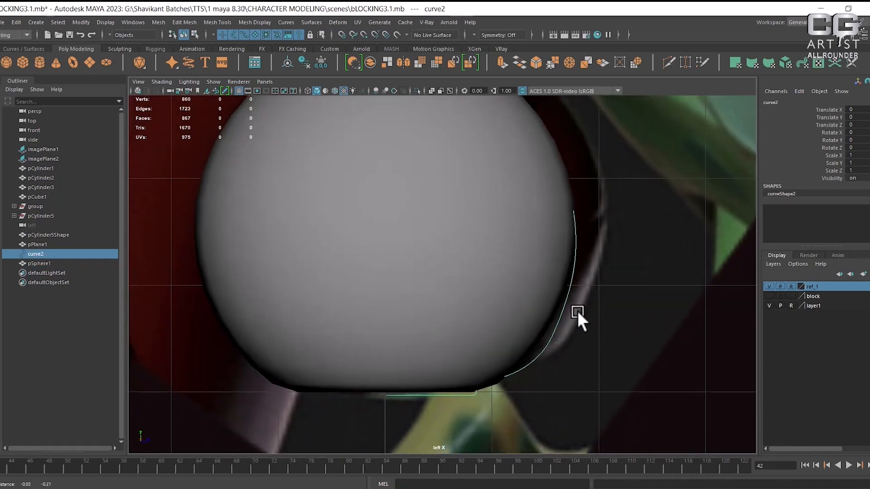
alt+middle_drag(553, 313, 569, 325)
click(509, 281)
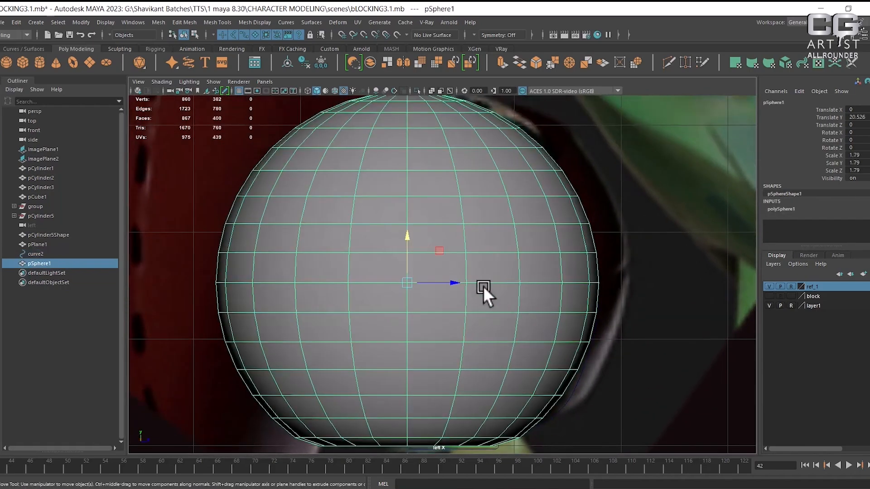
mouse_move(407, 243)
mouse_down()
mouse_move(404, 274)
mouse_move(409, 251)
mouse_up()
alt+middle_drag(499, 335, 495, 238)
alt+right_drag(591, 343, 603, 350)
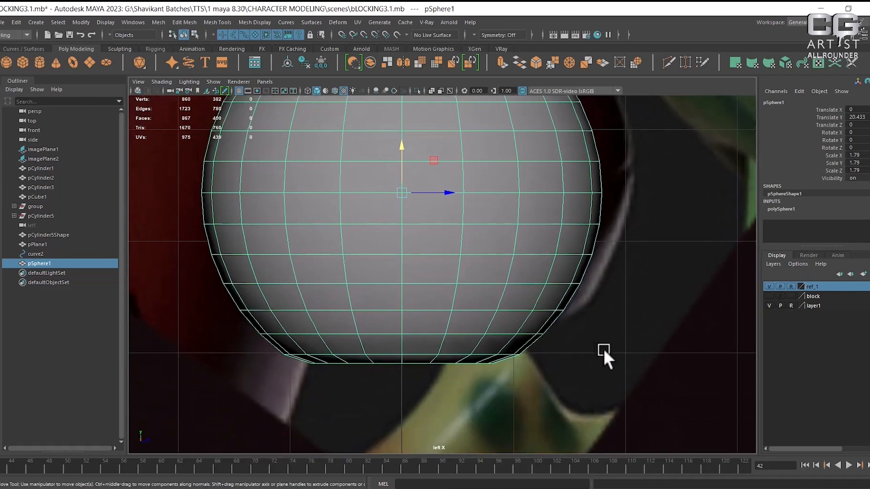
- In wireframe, move the curve's control vertices between the lower side and the base down to follow the guide sphere
click(567, 307)
alt+right_drag(583, 309, 607, 322)
key(4)
right_drag(638, 236, 553, 199)
scroll(658, 355, up, 2)
click(621, 327)
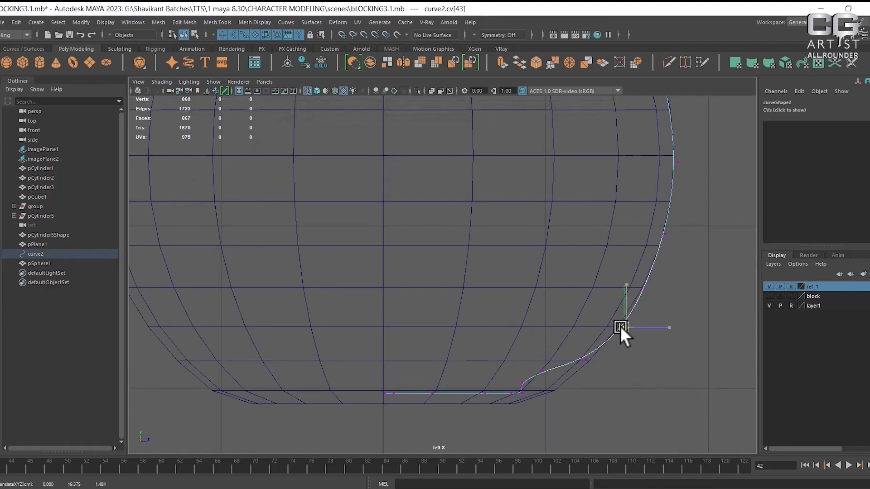
click(585, 360)
drag(585, 357, 540, 385)
click(549, 376)
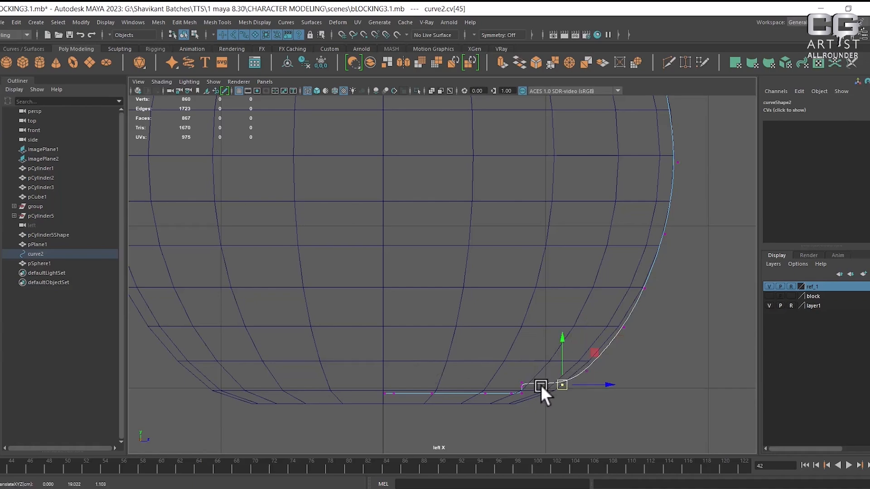
- Move the control vertex at the outer corner of the curve's base slightly down and outward to soften the step
click(522, 384)
scroll(535, 382, up, 5)
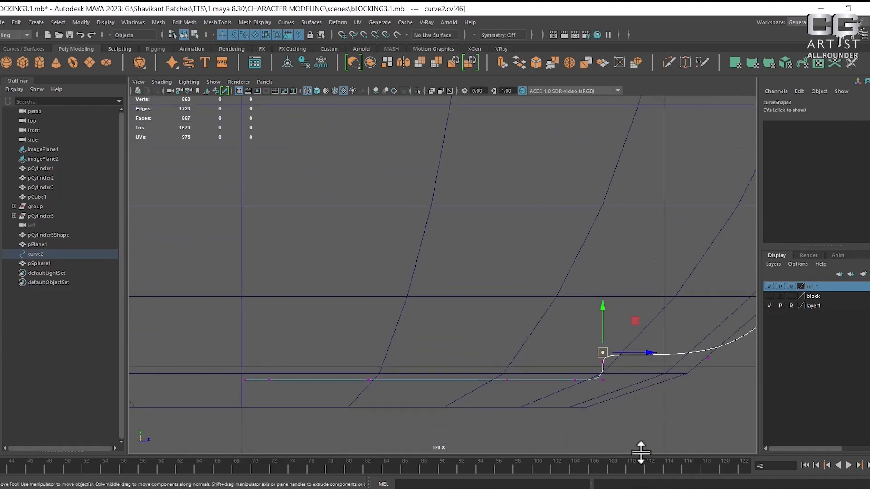
mouse_move(604, 356)
mouse_down()
mouse_move(622, 362)
mouse_move(609, 367)
mouse_up()
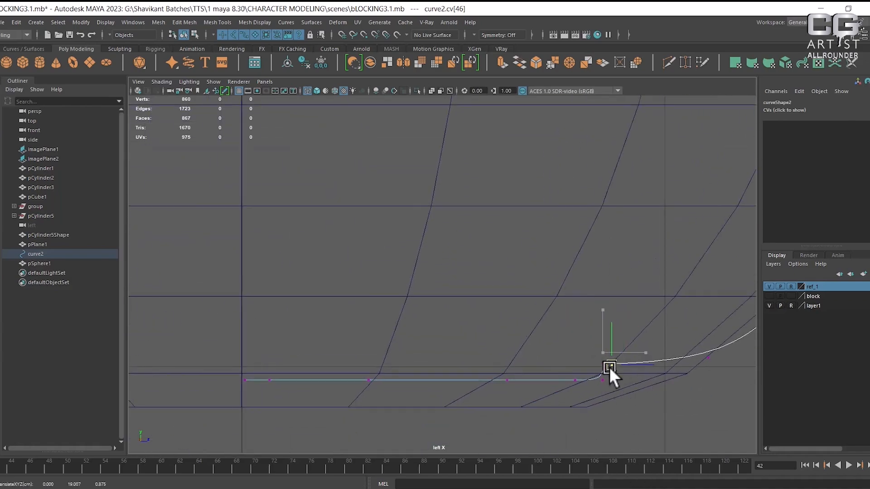
scroll(538, 336, down, 10)
scroll(583, 399, up, 5)
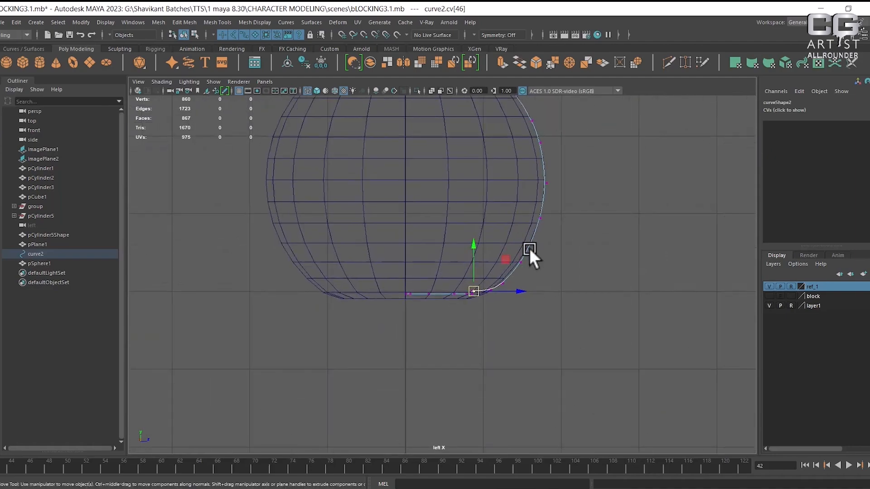
- Fine-tune the control vertices on the curve's lower side to follow the guide sphere's outline
scroll(529, 249, up, 5)
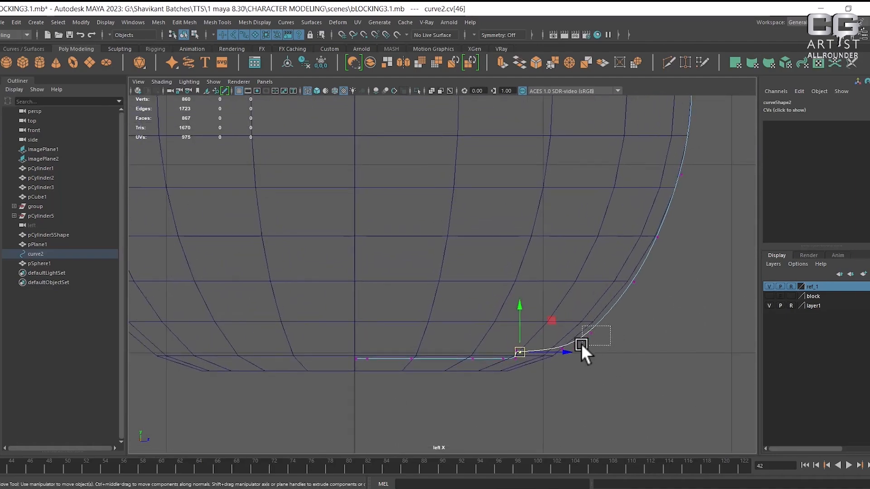
drag(581, 343, 582, 345)
drag(636, 276, 626, 284)
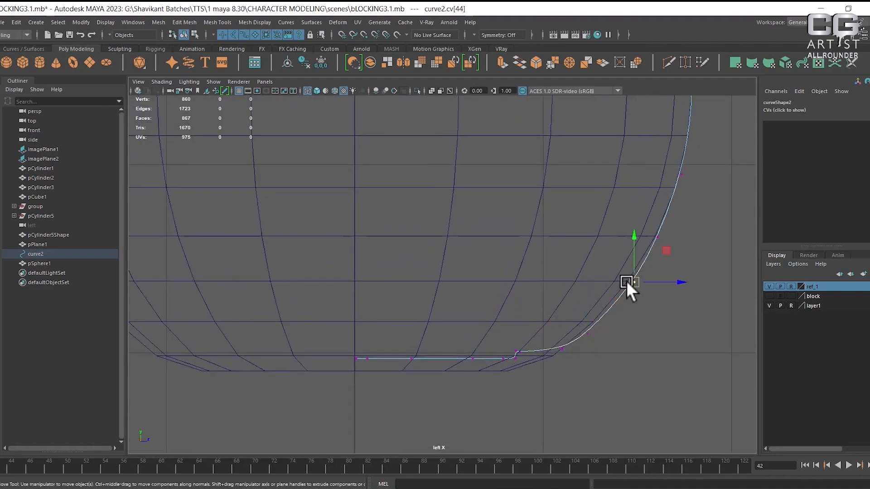
click(625, 280)
alt+middle_drag(626, 276, 637, 303)
mouse_move(601, 343)
mouse_down()
mouse_move(575, 354)
mouse_move(587, 352)
mouse_up()
- Adjust the control vertex on the body's upper side to follow the guide sphere, and select the one below the neck
alt+middle_drag(594, 344, 645, 332)
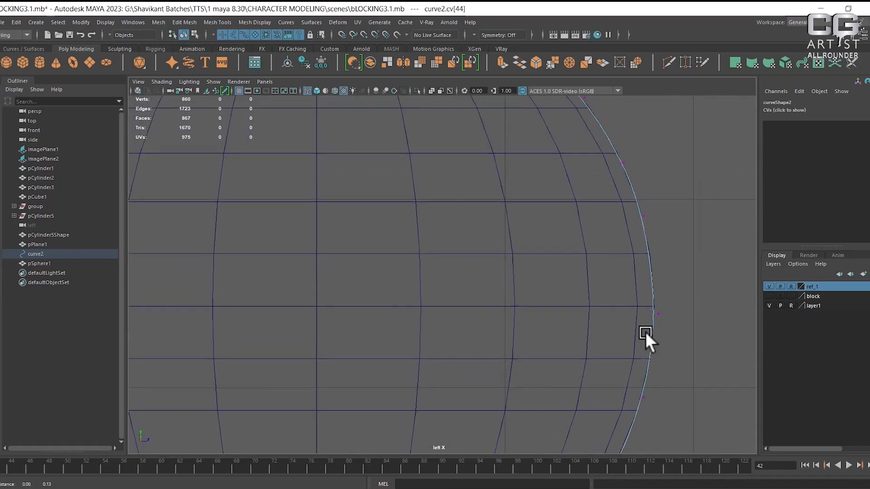
alt+middle_drag(664, 258, 666, 302)
drag(656, 252, 631, 286)
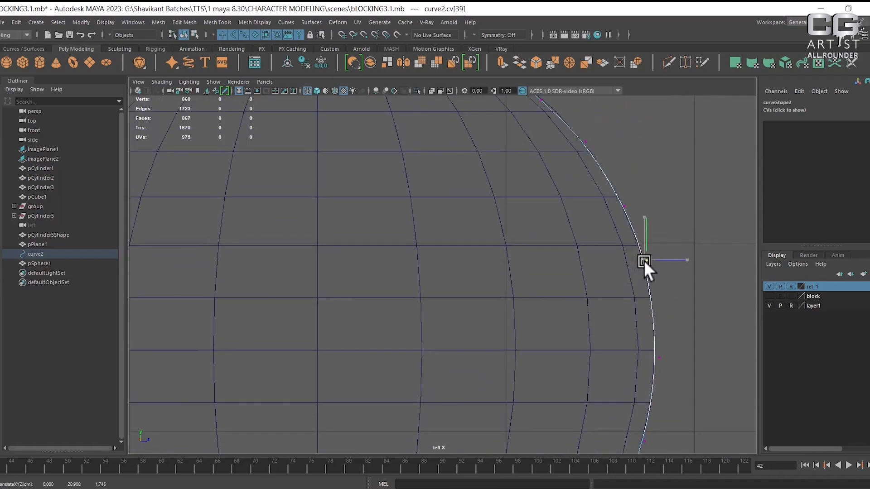
alt+middle_drag(647, 265, 680, 416)
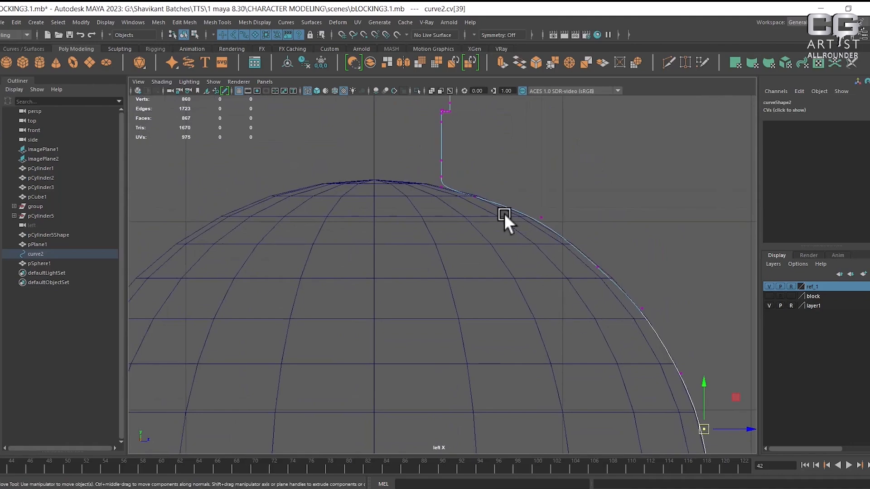
click(471, 194)
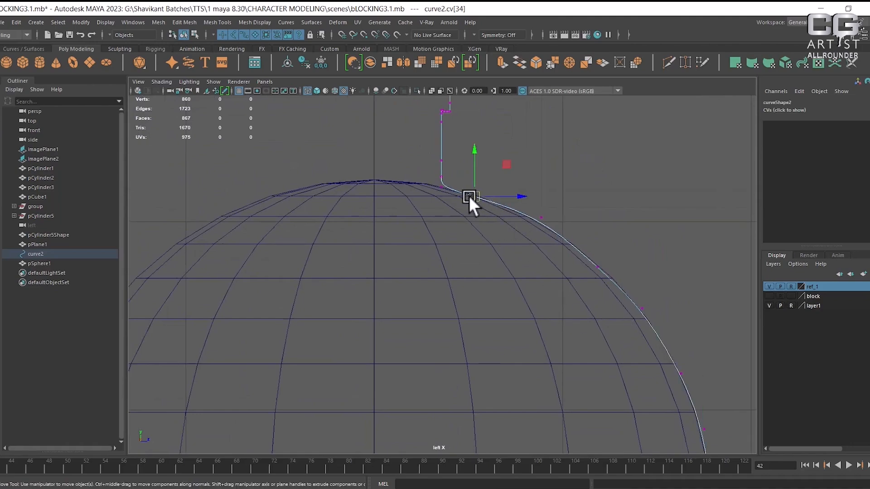
- Return to object mode, show the scene in textured display and delete the guide sphere
scroll(504, 240, down, 8)
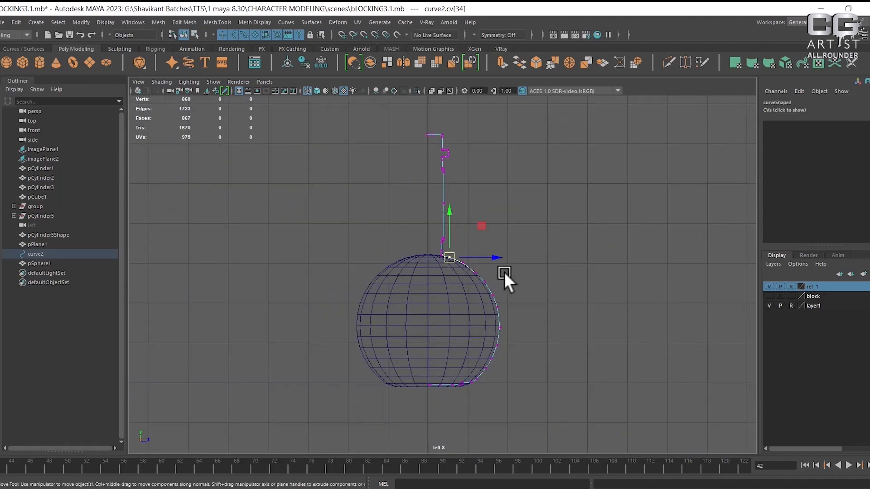
right_drag(440, 163, 528, 126)
click(507, 298)
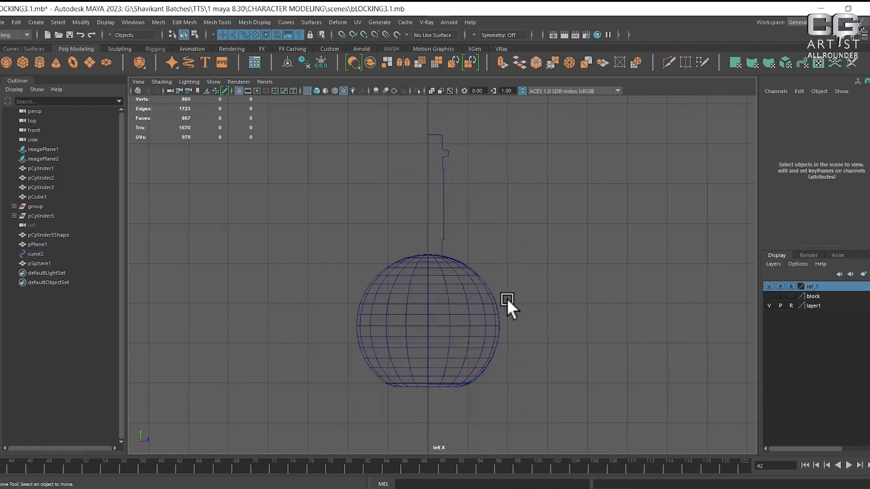
key(5)
key(6)
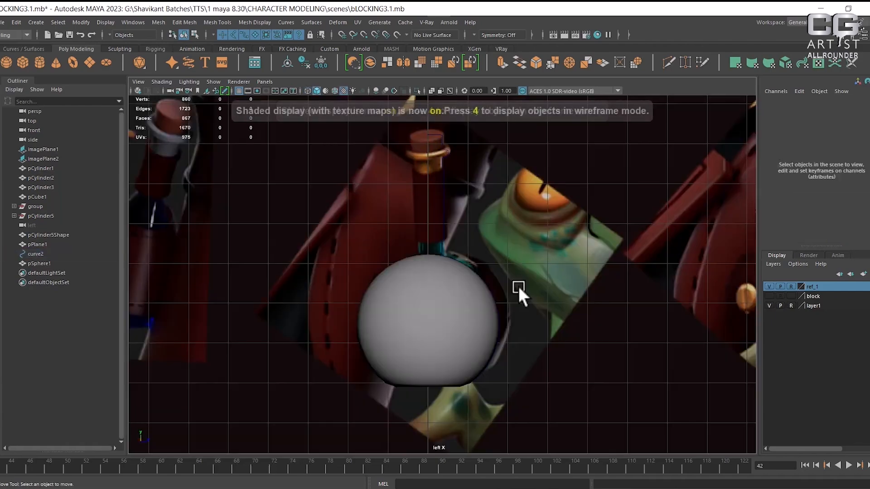
click(441, 311)
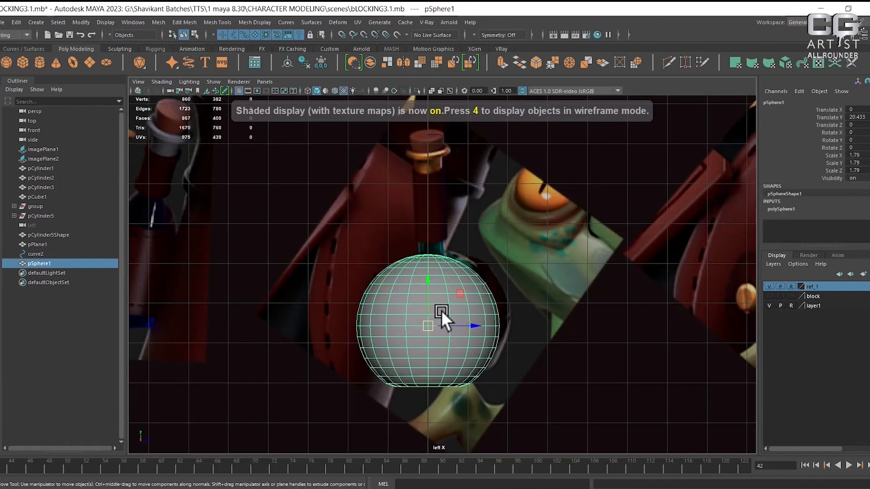
key(Delete)
- Select all control vertices of the curve's flat base and nudge them slightly down against the reference bottle
click(500, 325)
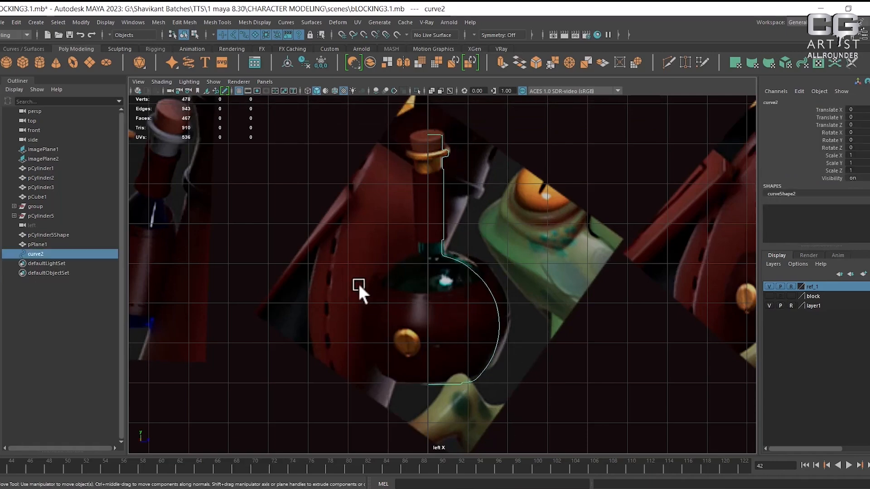
scroll(476, 323, up, 2)
alt+middle_drag(482, 378, 495, 319)
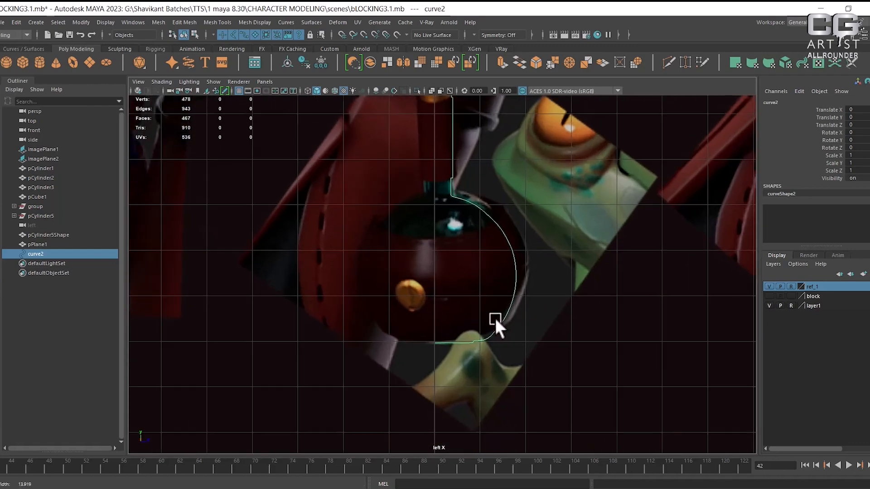
scroll(497, 336, up, 3)
alt+middle_drag(497, 433, 529, 332)
scroll(547, 289, up, 1)
scroll(529, 333, up, 1)
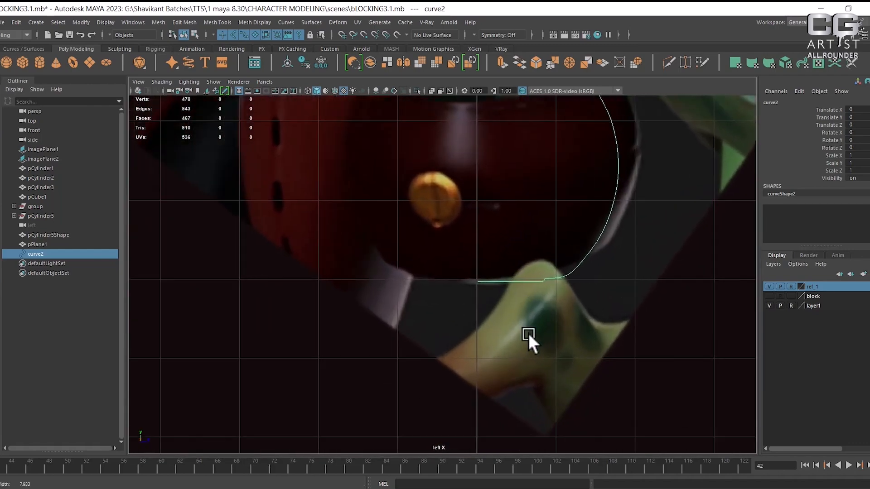
scroll(536, 285, up, 4)
right_drag(621, 285, 498, 209)
drag(448, 252, 616, 321)
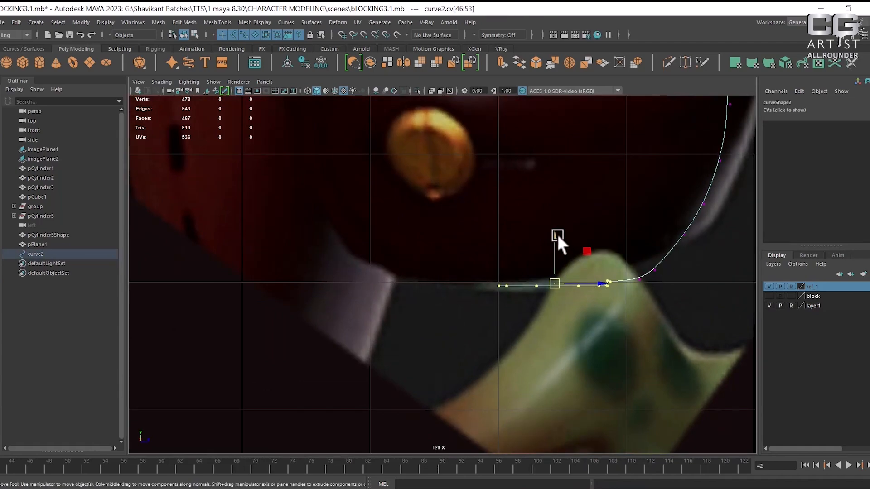
drag(557, 235, 556, 239)
- Return to object mode, reselect the profile curve and check its full outline against the bottle reference image
scroll(540, 284, down, 4)
scroll(540, 284, down, 6)
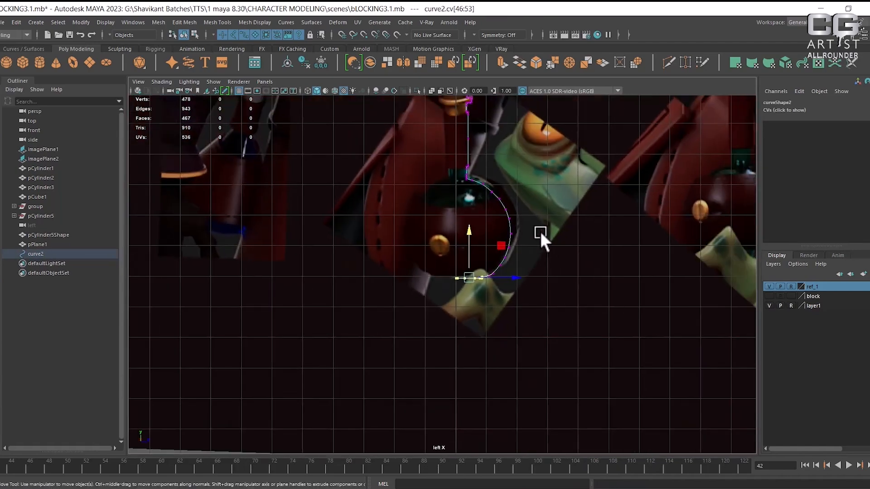
scroll(531, 363, up, 2)
alt+middle_drag(537, 288, 532, 335)
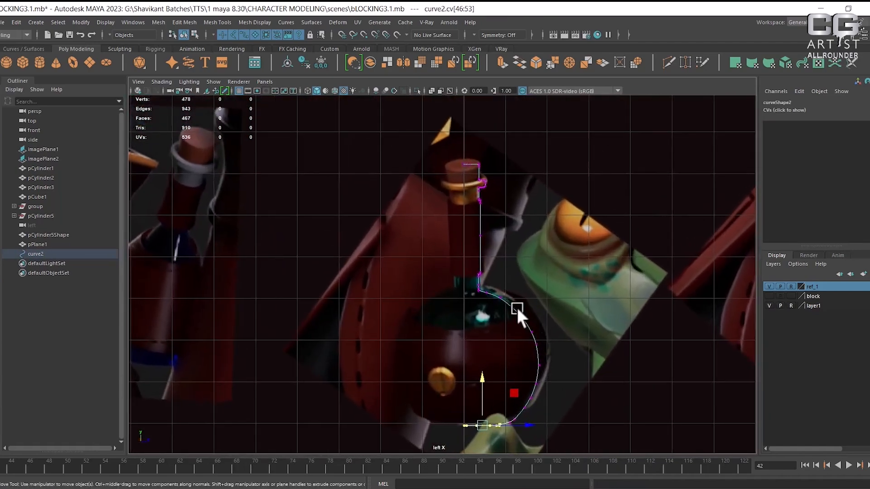
right_drag(512, 237, 571, 236)
scroll(534, 354, down, 2)
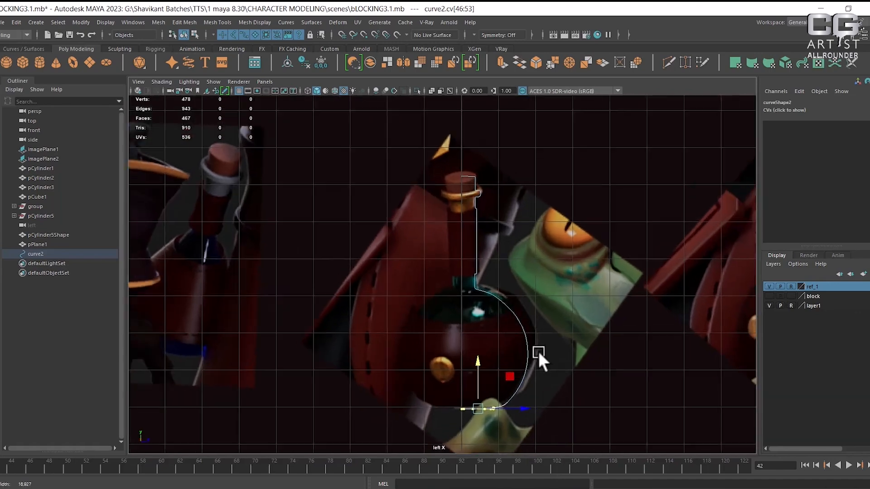
scroll(537, 350, up, 3)
right_drag(497, 292, 618, 165)
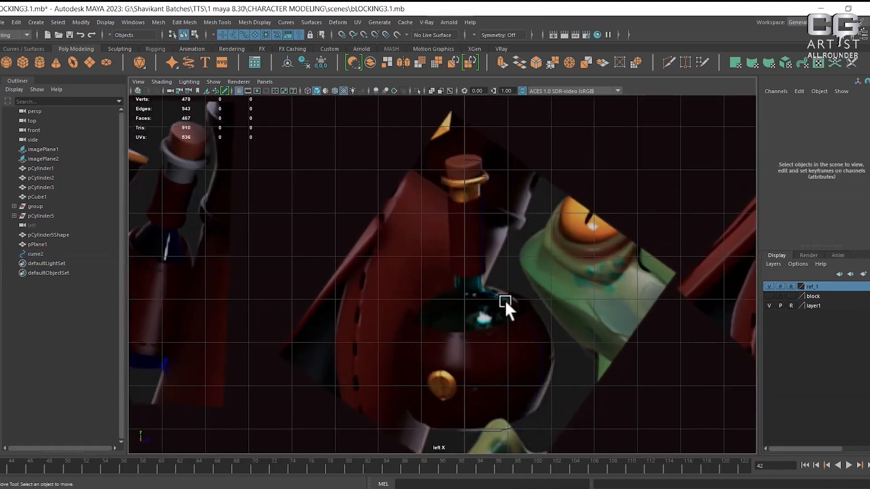
click(505, 301)
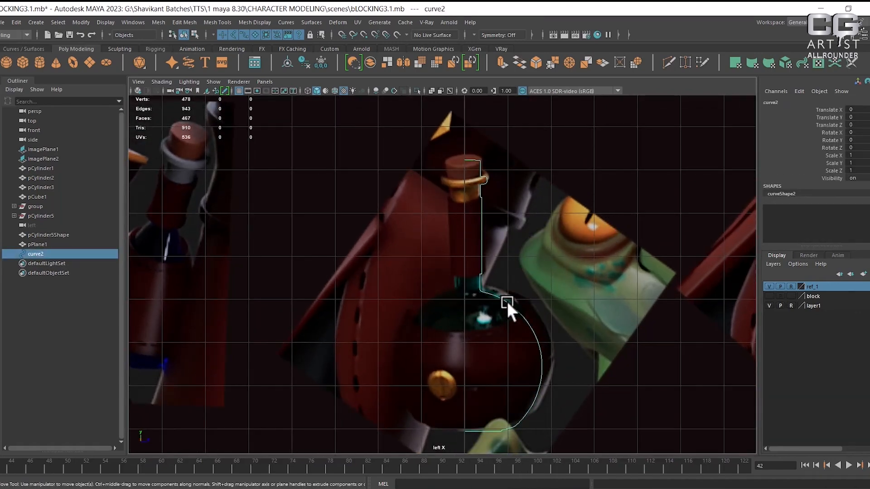
alt+middle_drag(503, 351, 494, 291)
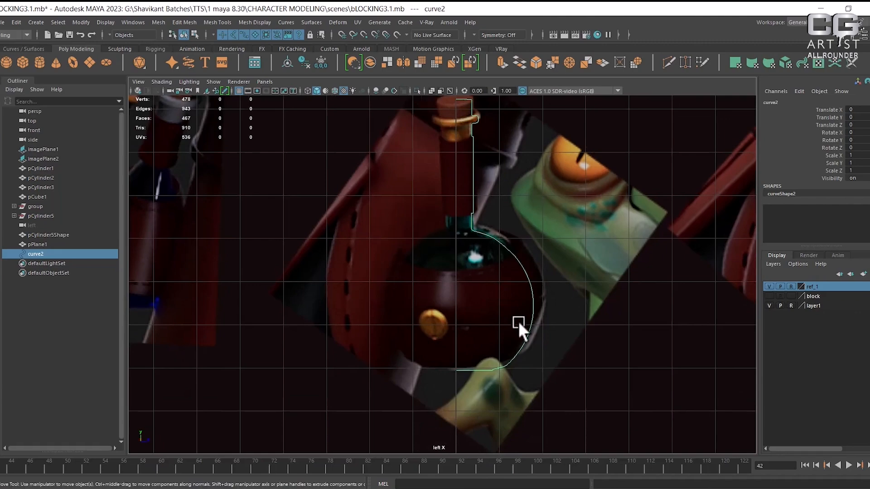
scroll(520, 338, down, 6)
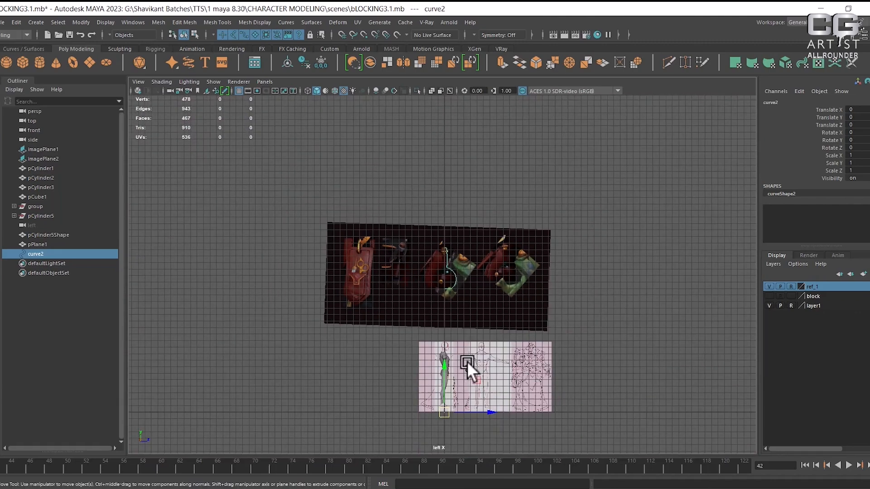
scroll(467, 360, down, 2)
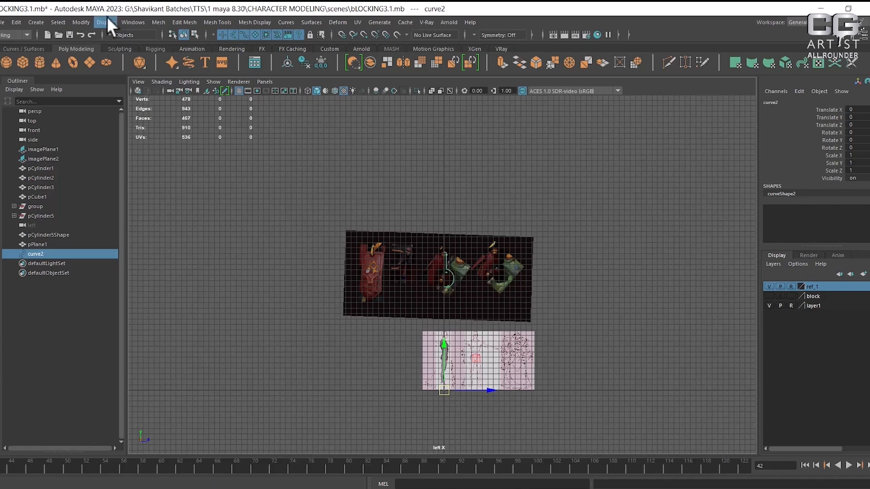
- Center the profile curve's pivot and switch to editing the pivot position near the bottle's base
click(81, 22)
click(121, 103)
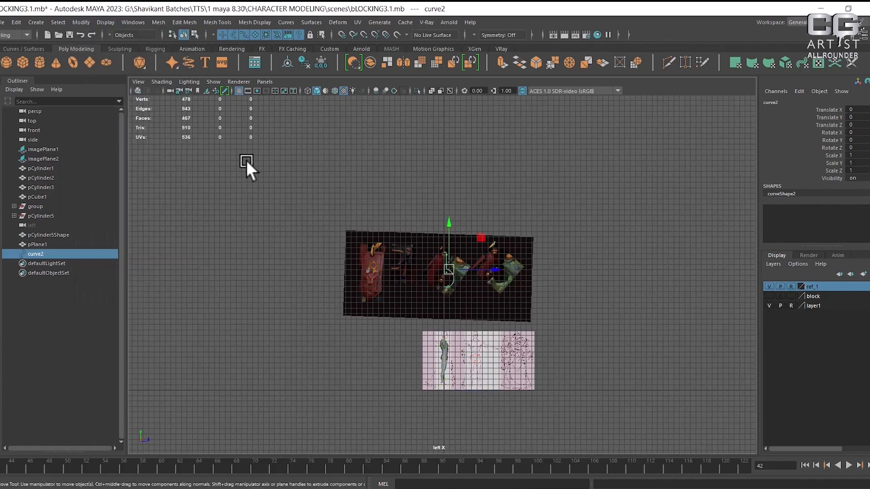
scroll(544, 346, up, 10)
scroll(436, 221, up, 4)
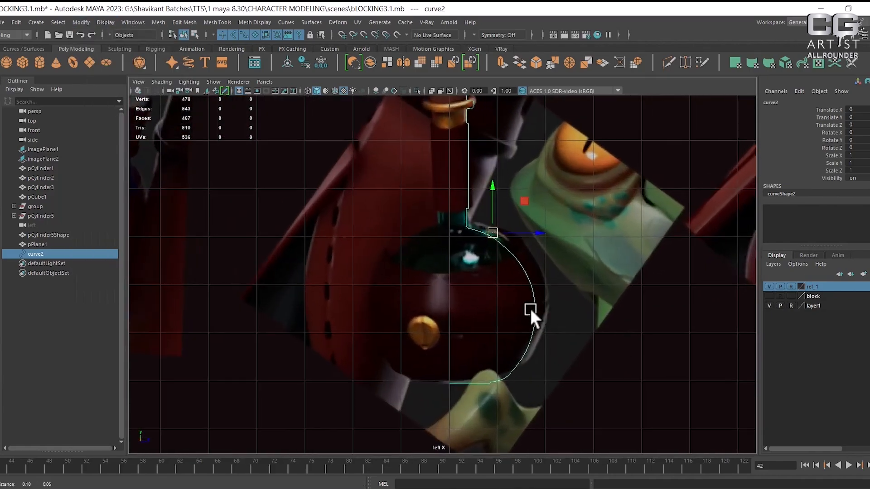
scroll(465, 316, up, 3)
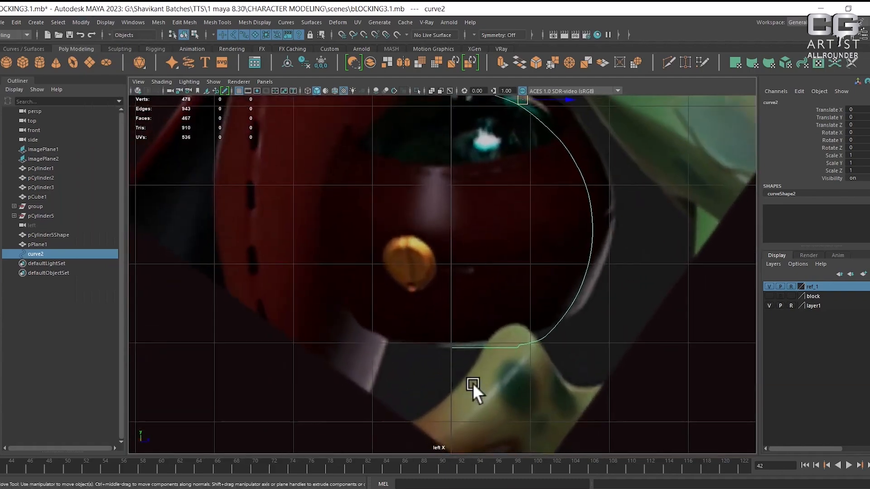
key(d)
key(d)
key(d)
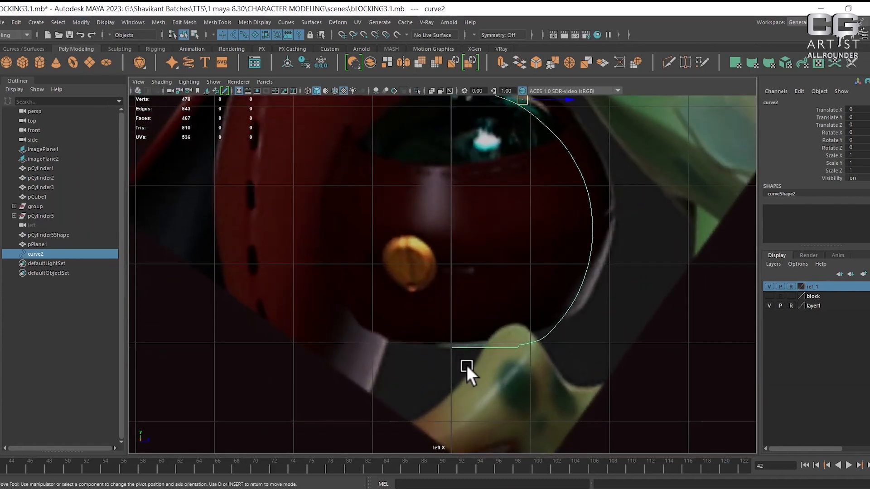
key(d)
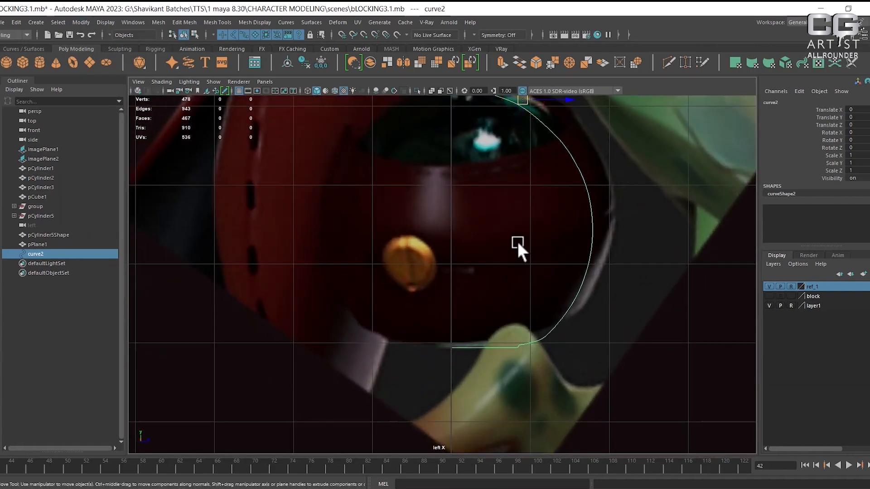
- Move the profile curve's pivot straight down into the lower part of the bottle's round body
alt+middle_drag(529, 156, 515, 204)
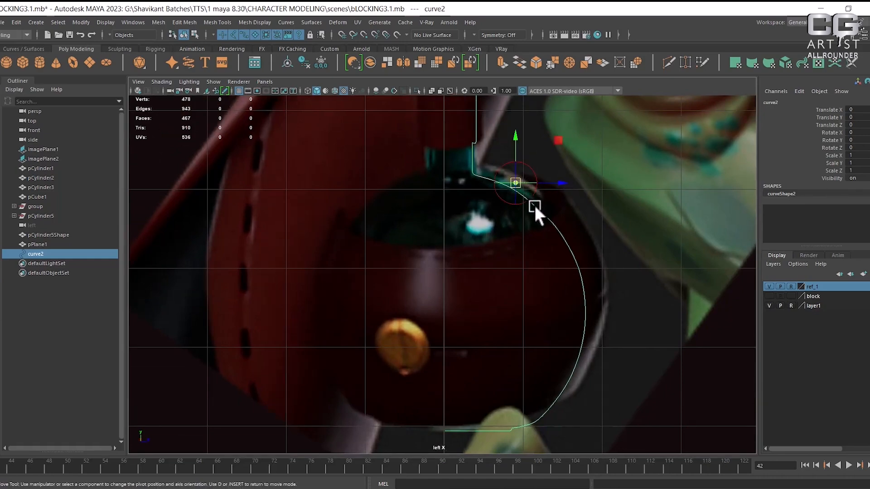
key(d)
drag(518, 140, 526, 317)
key(d)
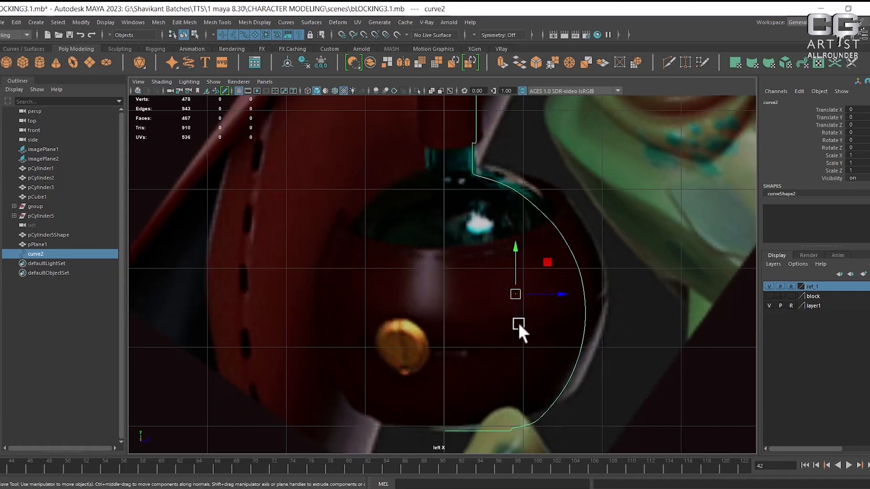
key(d)
drag(512, 256, 518, 282)
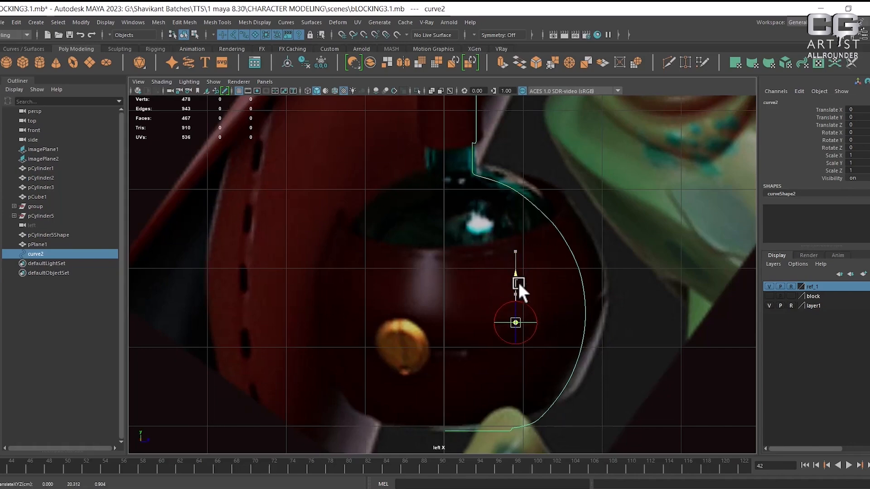
key(d)
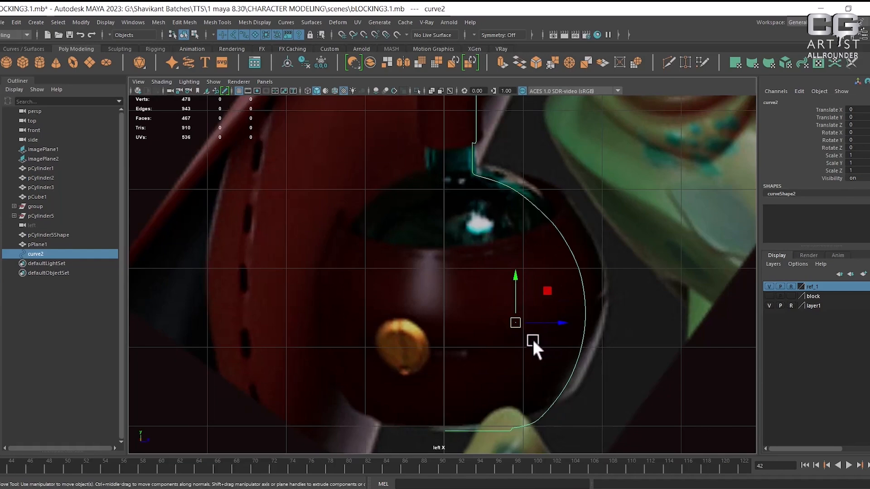
- Snap the profile curve's pivot onto the inner end of its flat base, on the bottle's centre line
key(d)
key(v)
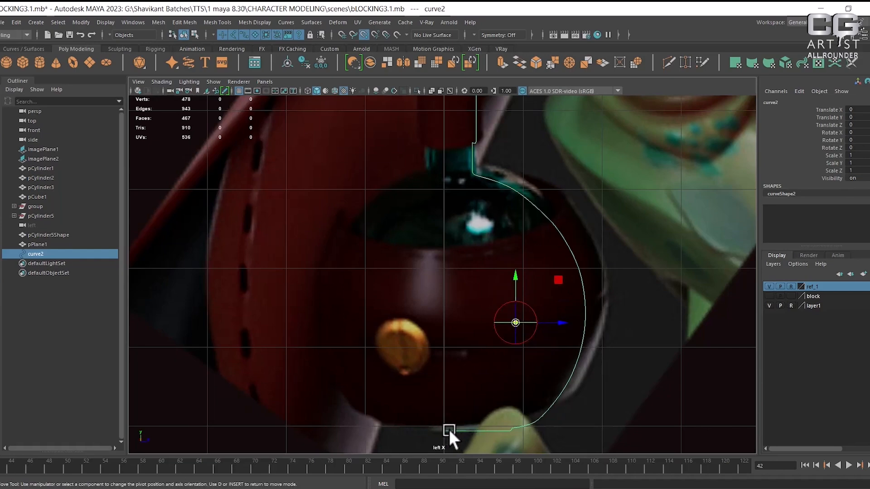
key(v)
middle_drag(453, 429, 438, 432)
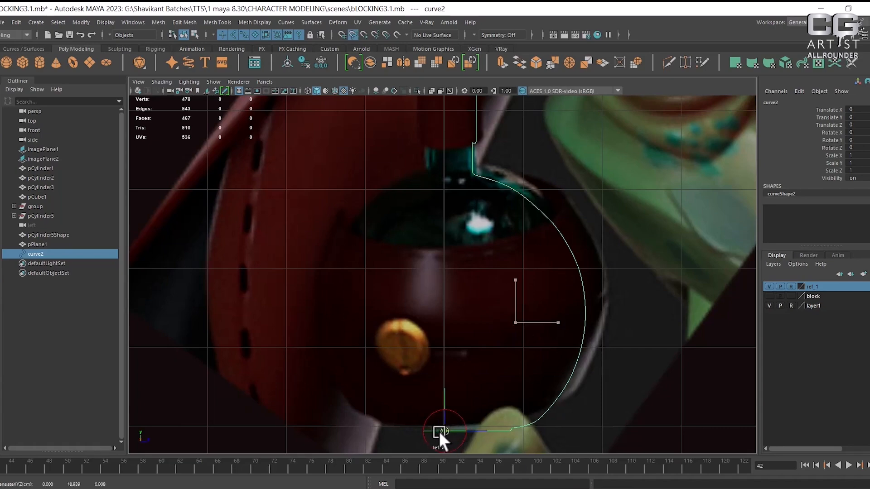
key(d)
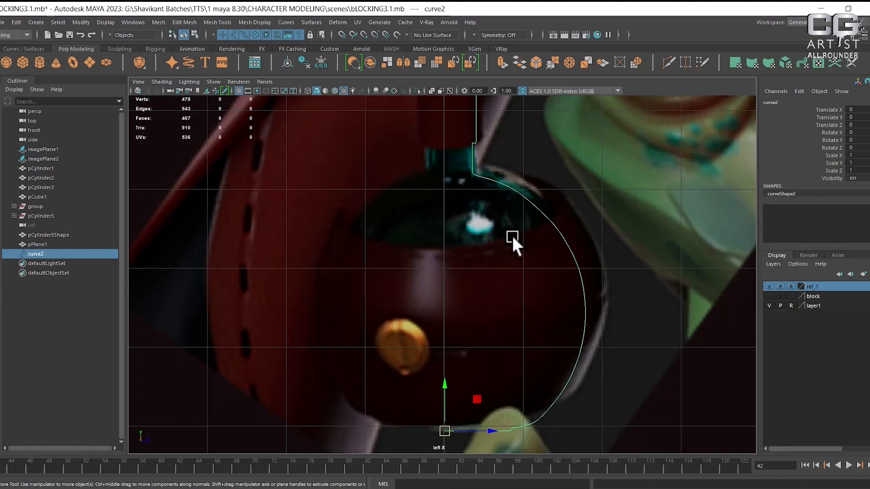
key(d)
key(c)
middle_drag(561, 387, 350, 463)
- Hide the ref_1 reference layer and clear the selection so only the bottle profile curve shows
scroll(505, 230, down, 5)
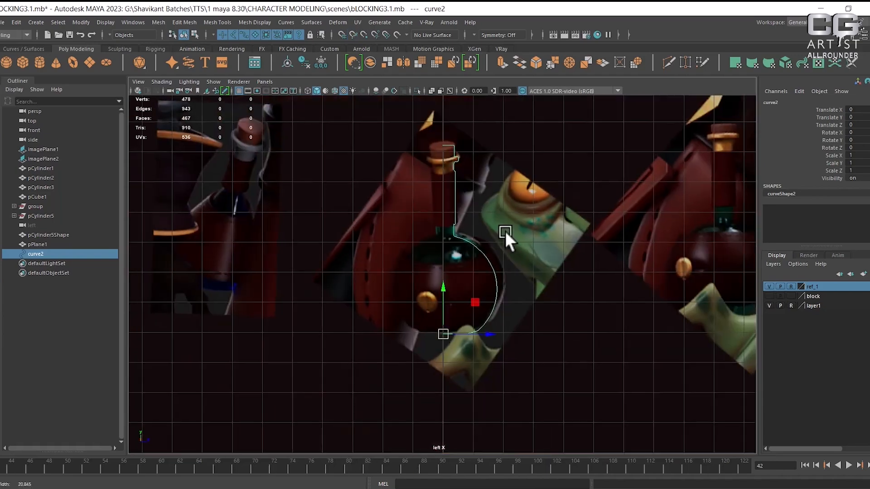
scroll(537, 302, up, 3)
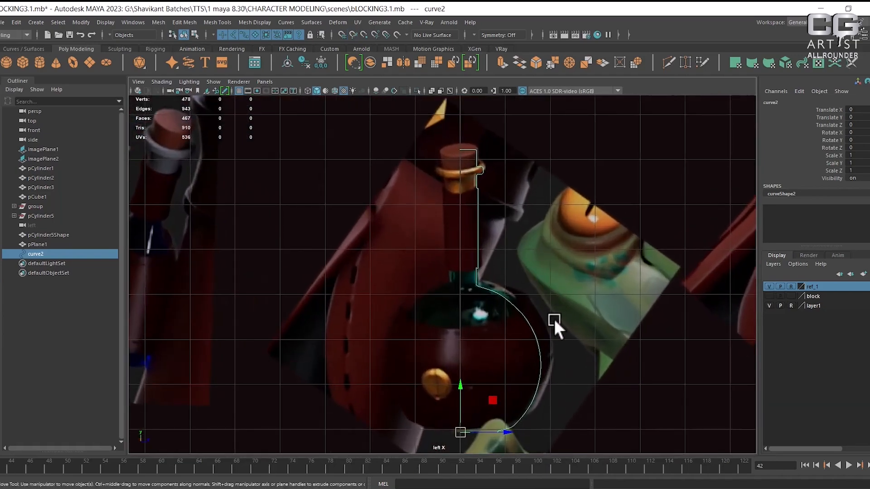
alt+middle_drag(553, 319, 633, 272)
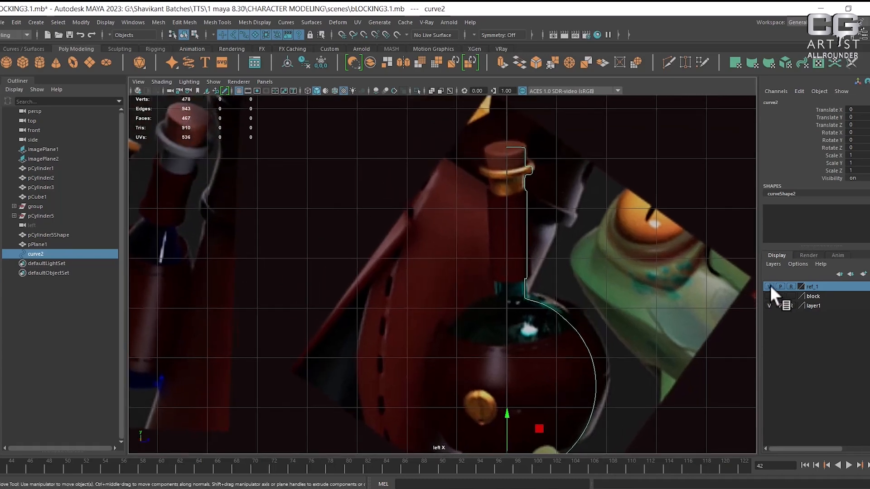
click(769, 286)
click(632, 272)
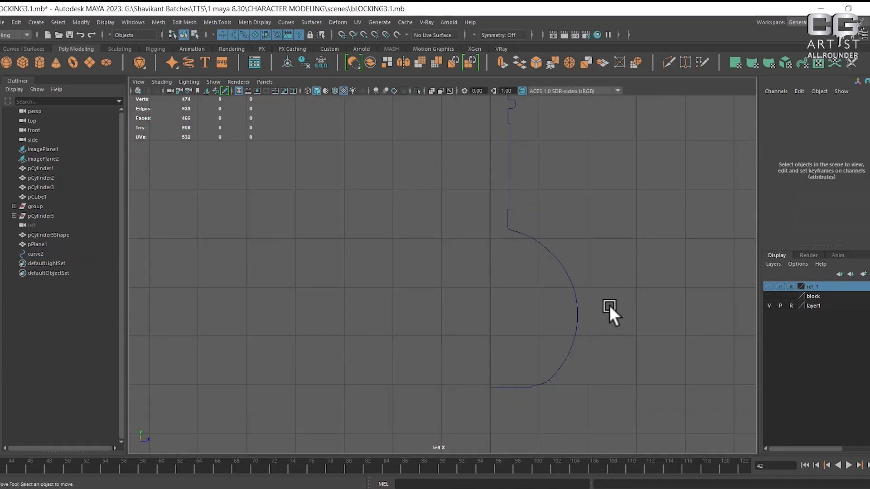
- Select the bottle profile curve and open the Revolve options
click(576, 314)
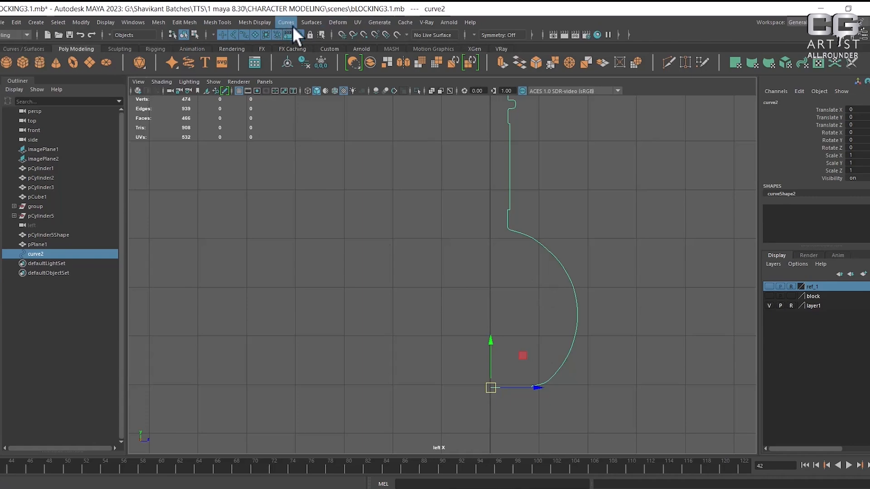
click(314, 21)
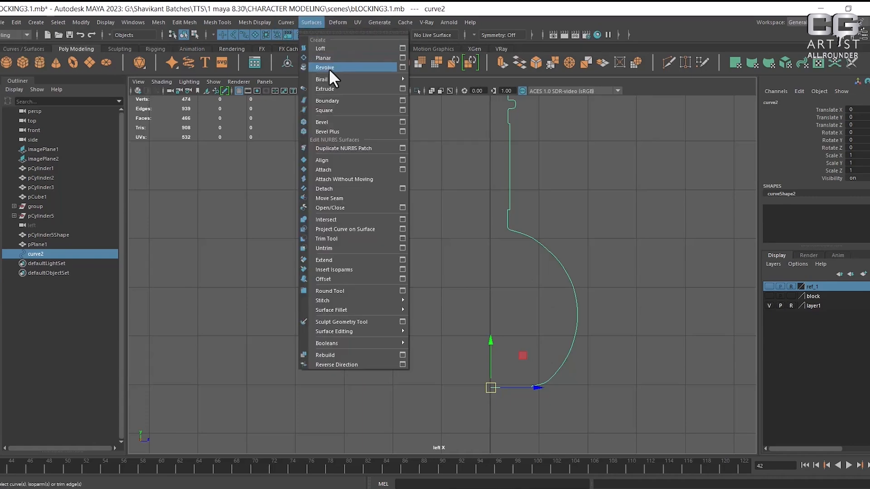
click(401, 67)
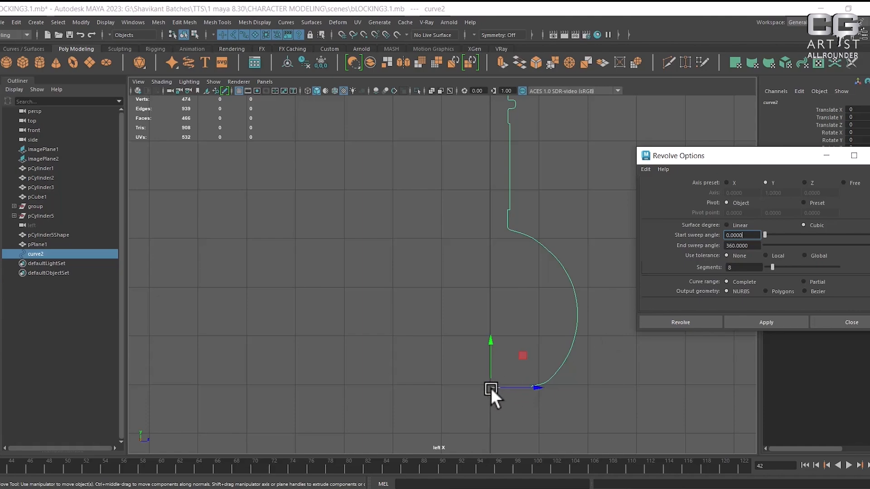
- Try revolving the profile curve about the Z axis, and undo the resulting surface
click(804, 183)
click(767, 321)
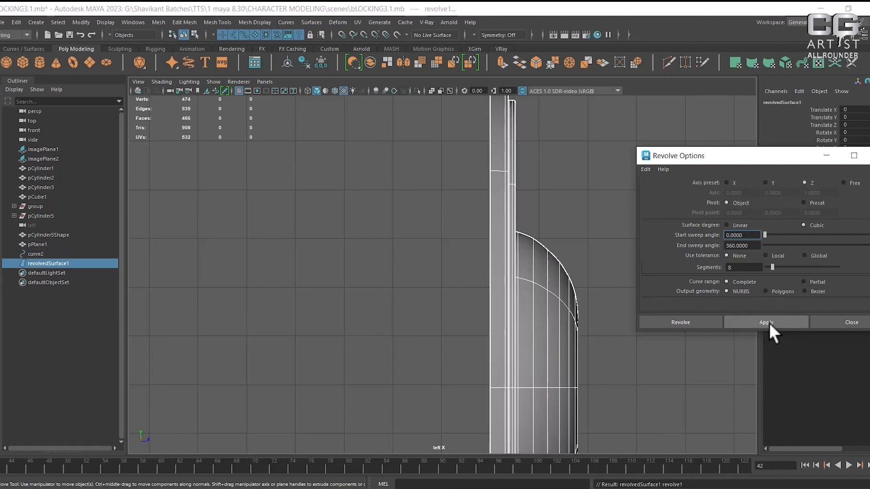
scroll(564, 325, down, 3)
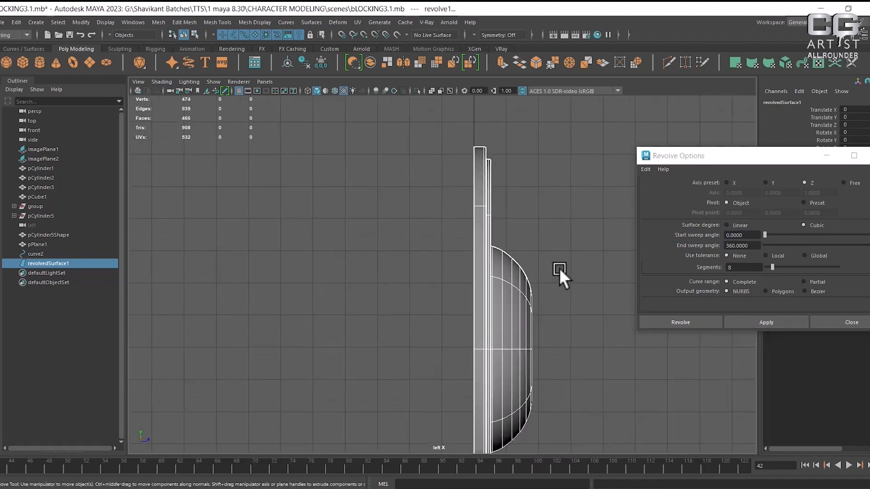
key(ctrl+z)
- Revolve the profile curve about the Y axis as a trial, and undo it
click(766, 182)
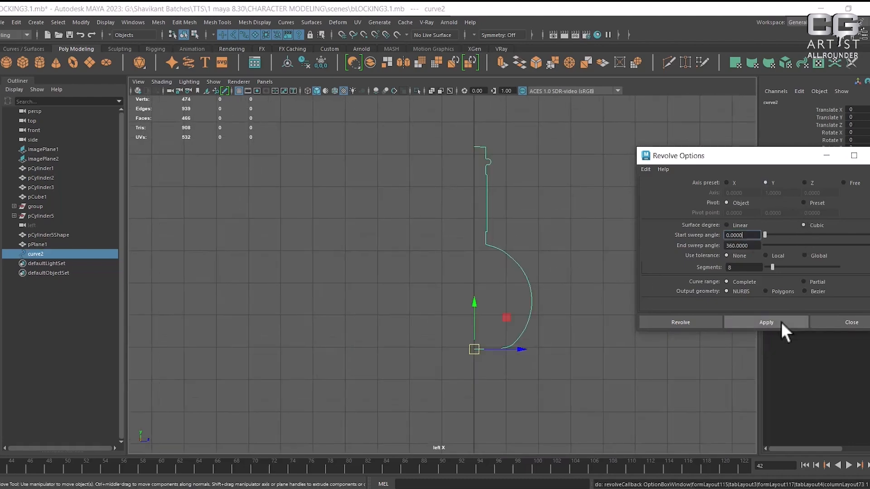
click(768, 319)
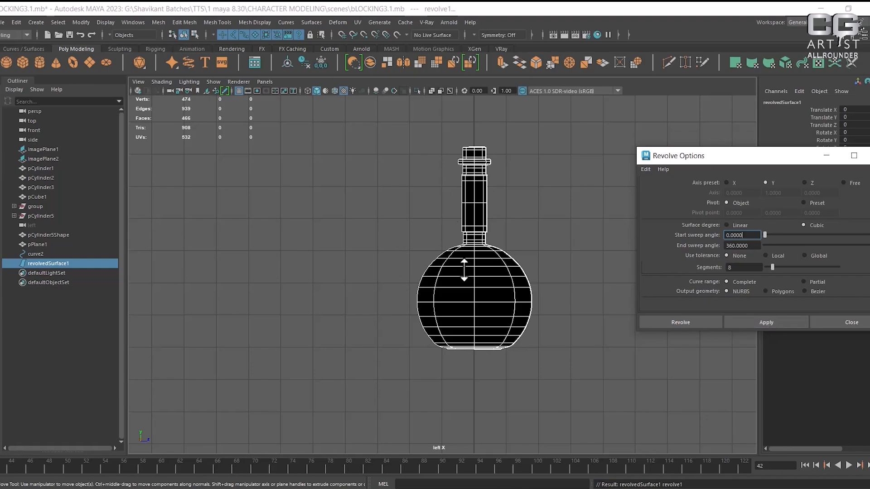
key(ctrl+z)
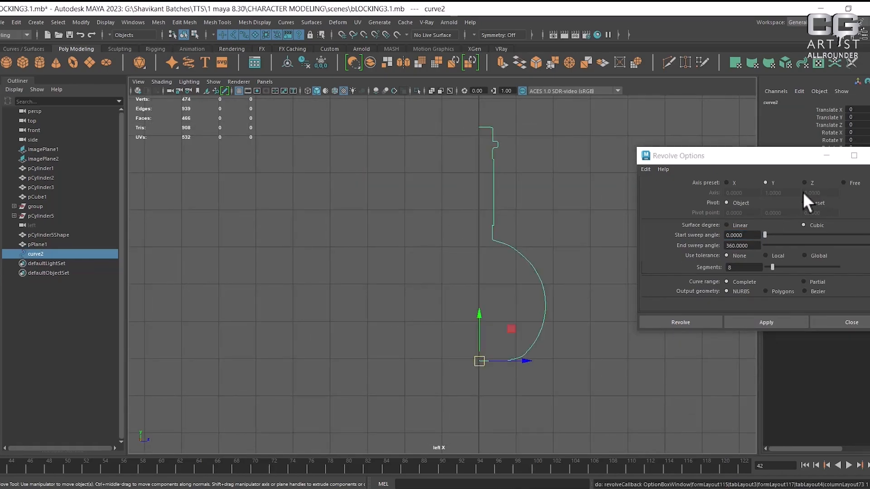
- Try revolving the profile curve about the X axis, and undo the resulting surface
click(728, 182)
click(780, 322)
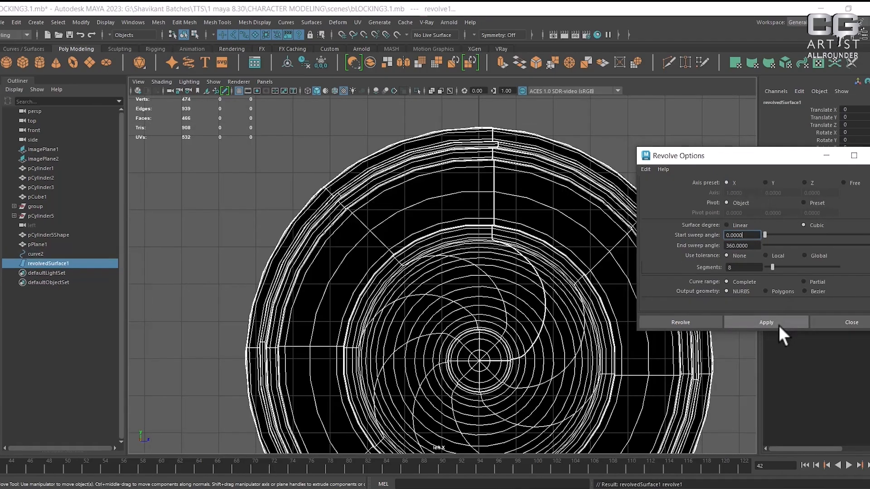
key(ctrl+z)
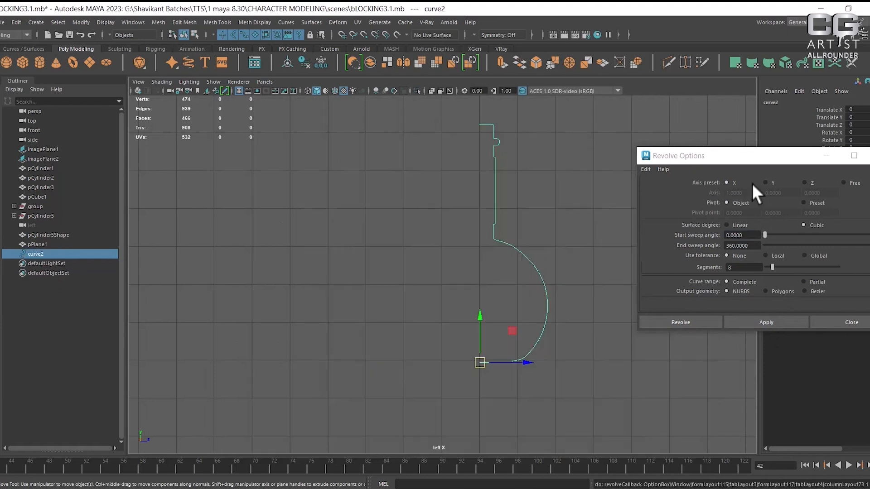
- Revolve the profile curve 360 degrees about the Y axis as a NURBS surface with 8 segments, and close the Revolve options
click(765, 183)
click(780, 322)
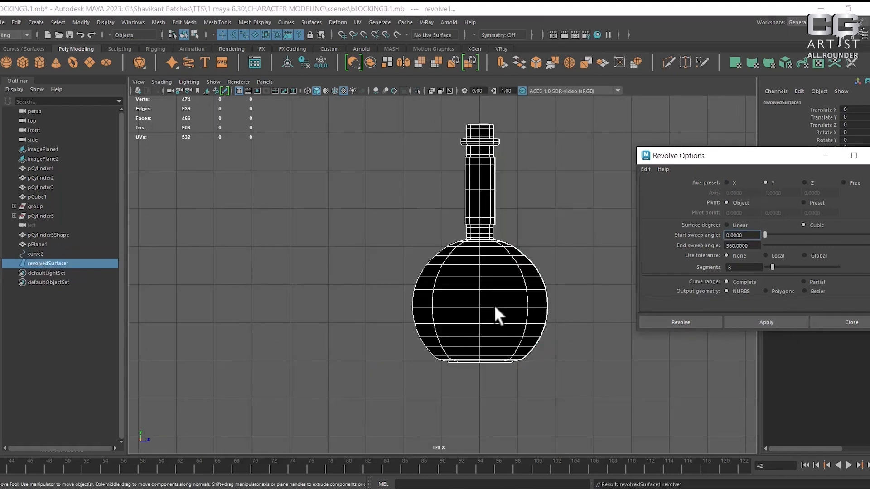
scroll(605, 301, up, 1)
click(852, 323)
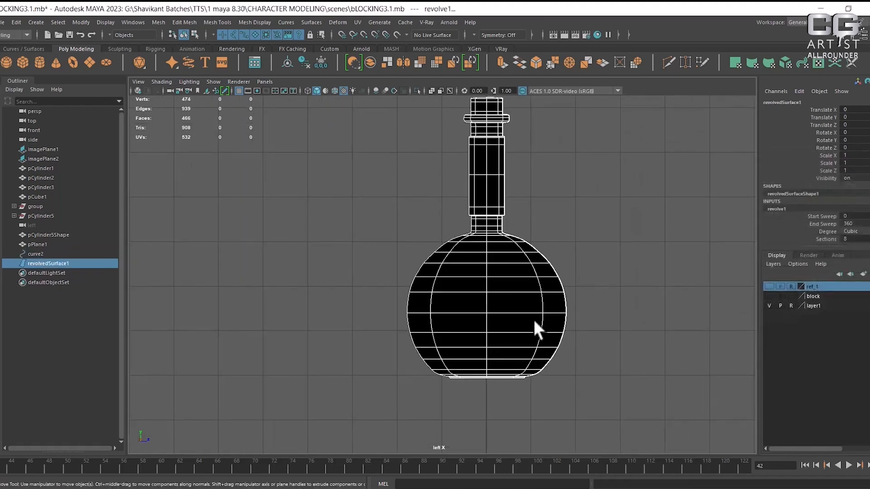
- Examine the revolved bottle's shape and shading from several angles in the perspective view, with nothing selected
scroll(570, 167, down, 5)
scroll(539, 245, up, 4)
alt+middle_drag(519, 193, 549, 284)
alt+drag(517, 272, 497, 255)
scroll(503, 259, up, 2)
alt+middle_drag(507, 258, 511, 269)
alt+drag(511, 268, 471, 238)
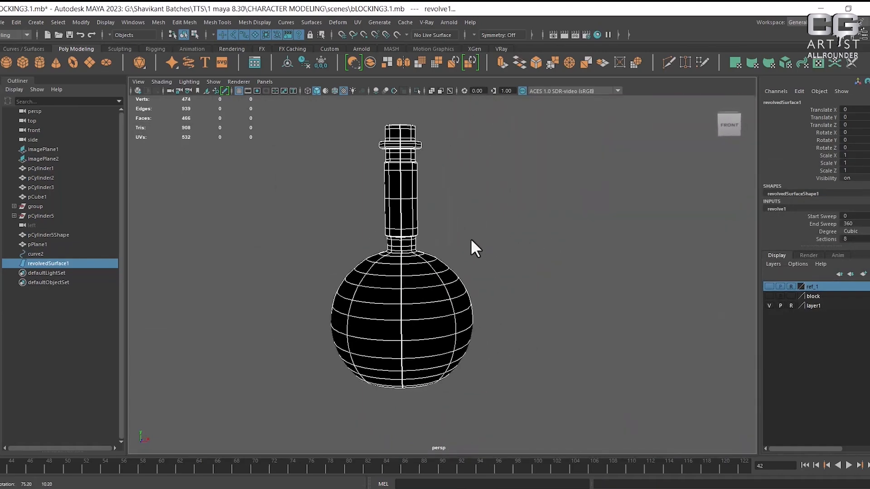
click(431, 226)
alt+drag(473, 195, 487, 213)
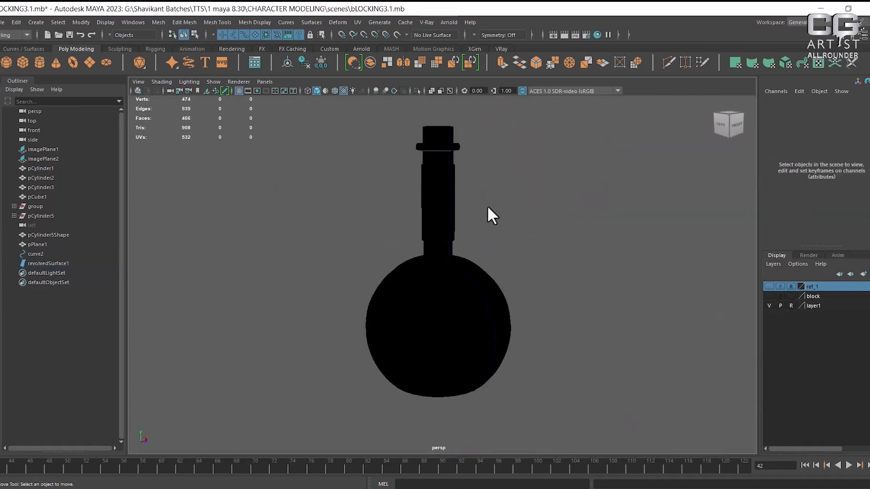
- Select the profile curve on the bottle and try reversing its direction to correct the surface's black shading
click(452, 209)
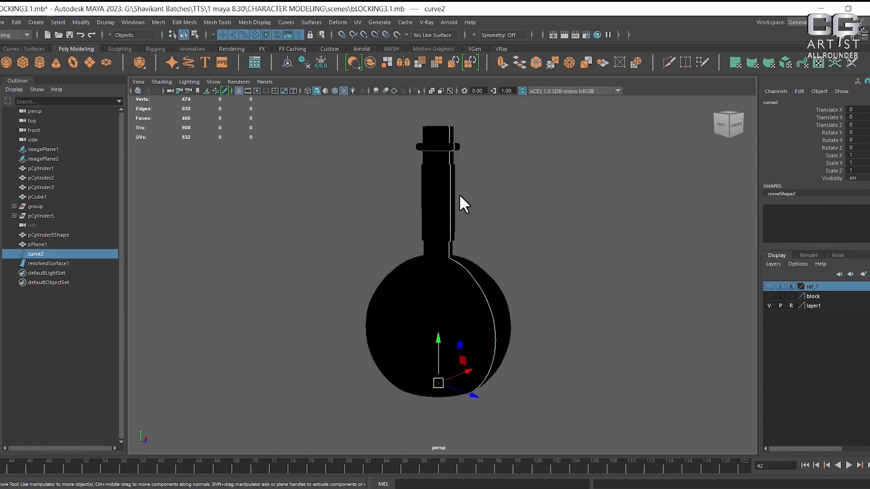
click(284, 23)
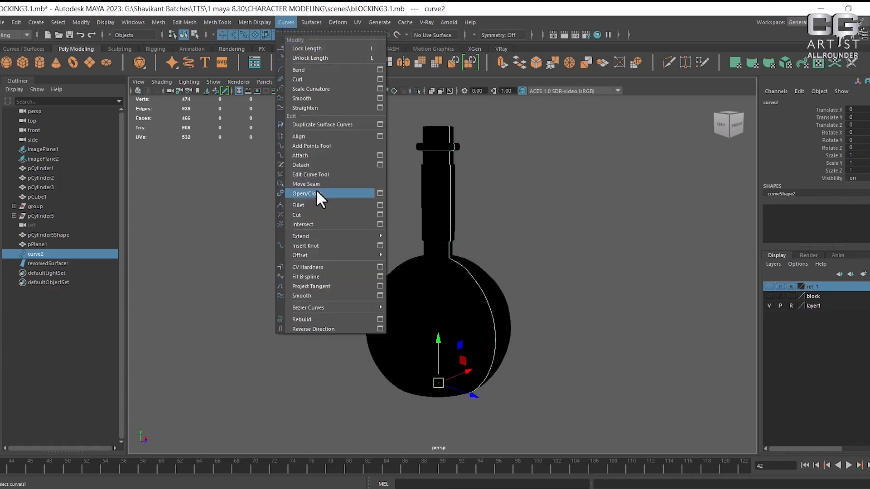
click(324, 330)
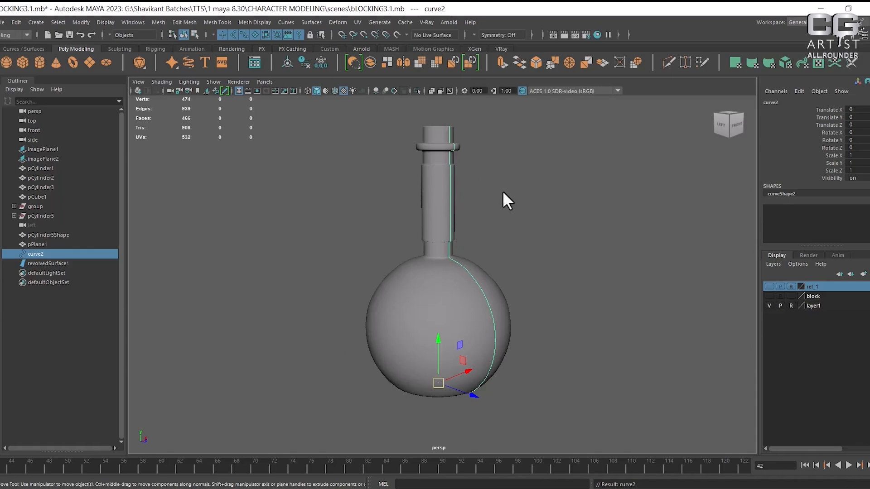
- Reverse the surface direction of the revolved bottle to correct its black shading, and clear the selection
click(420, 283)
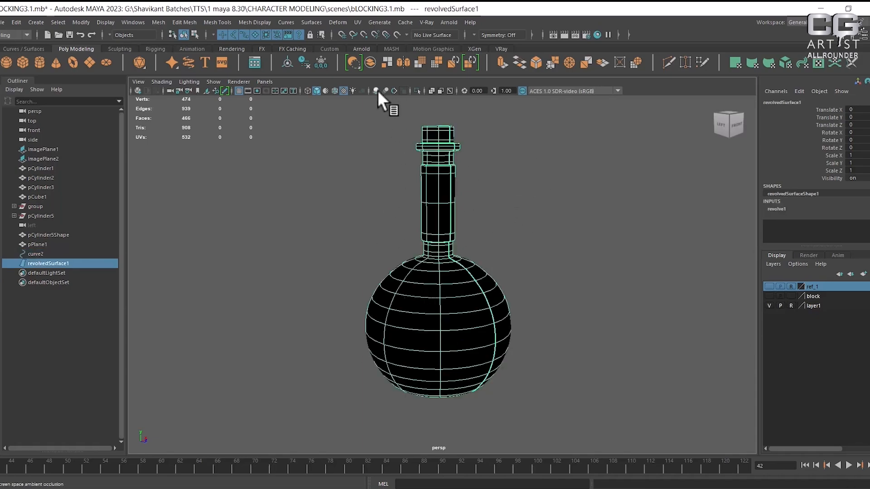
click(310, 22)
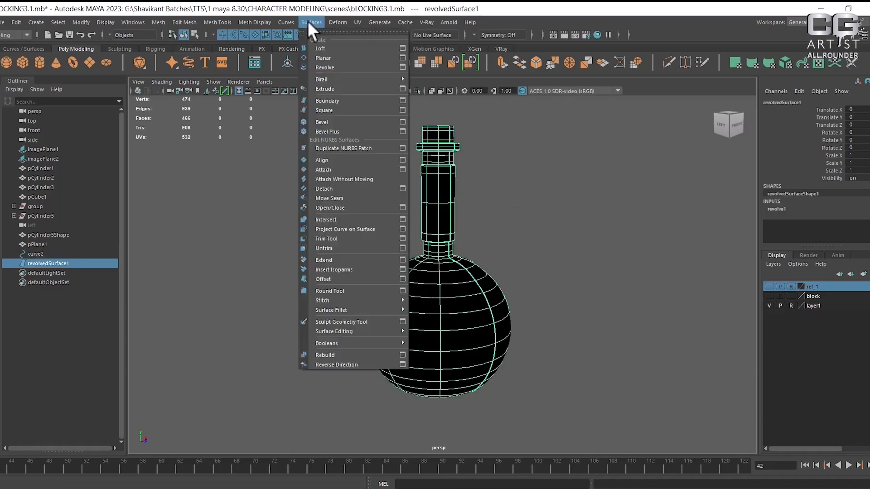
click(343, 364)
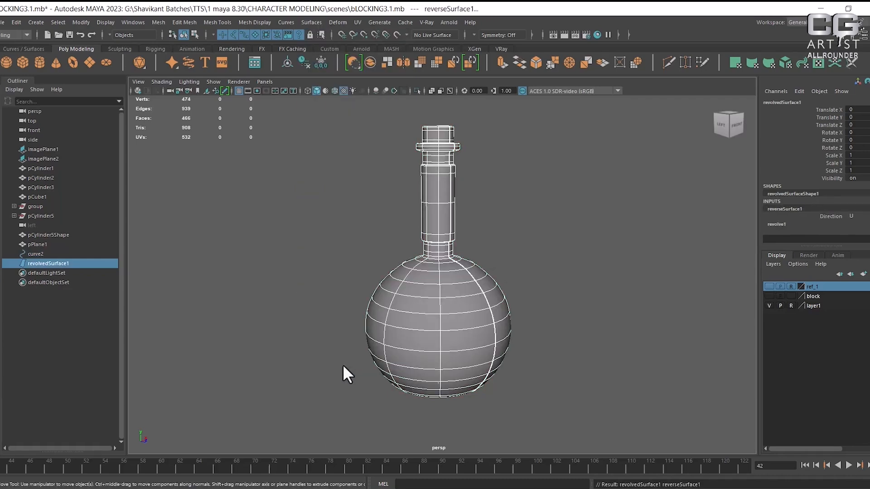
click(283, 23)
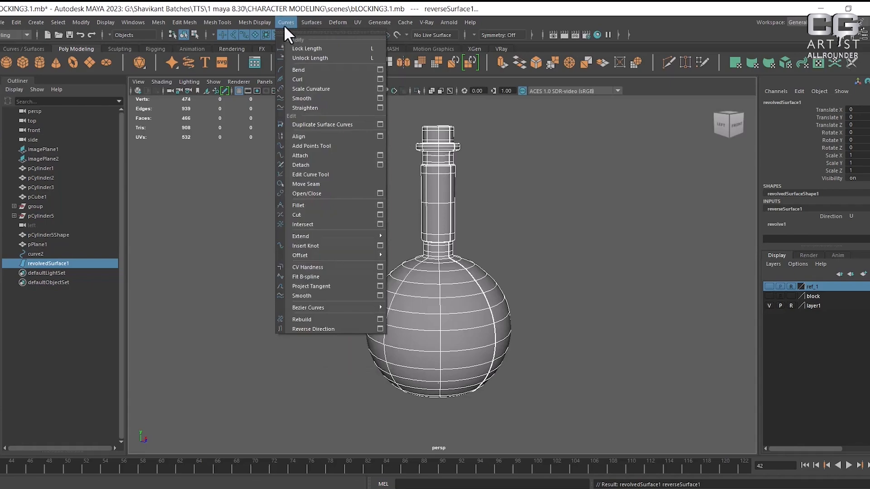
mouse_move(305, 25)
click(575, 279)
alt+drag(575, 279, 489, 284)
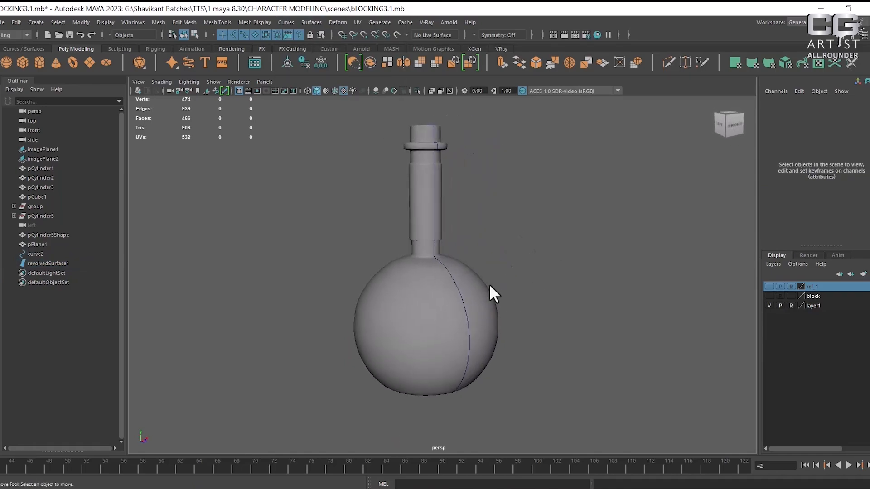
- Switch to the left orthographic view and select the profile curve along the bottle's round body
alt+right_drag(489, 284, 595, 272)
key(space)
drag(595, 268, 518, 284)
key(f)
key(space)
key(f)
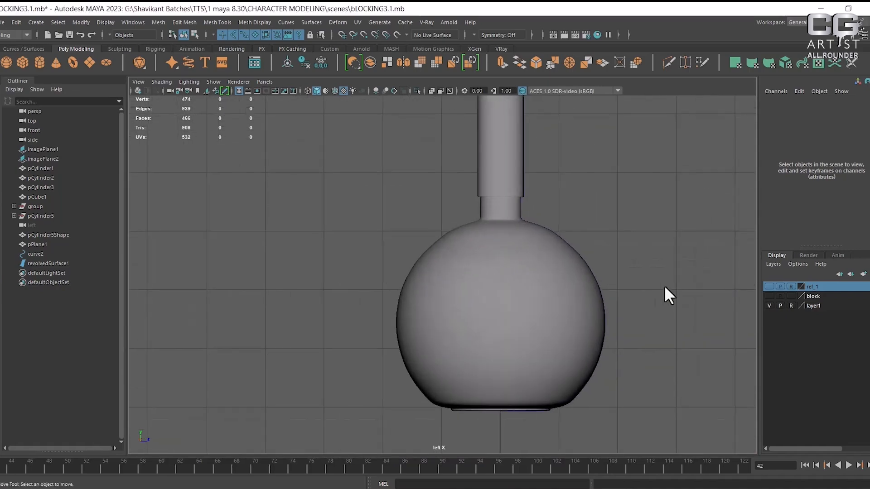
alt+middle_drag(677, 326, 640, 337)
alt+right_drag(640, 337, 676, 265)
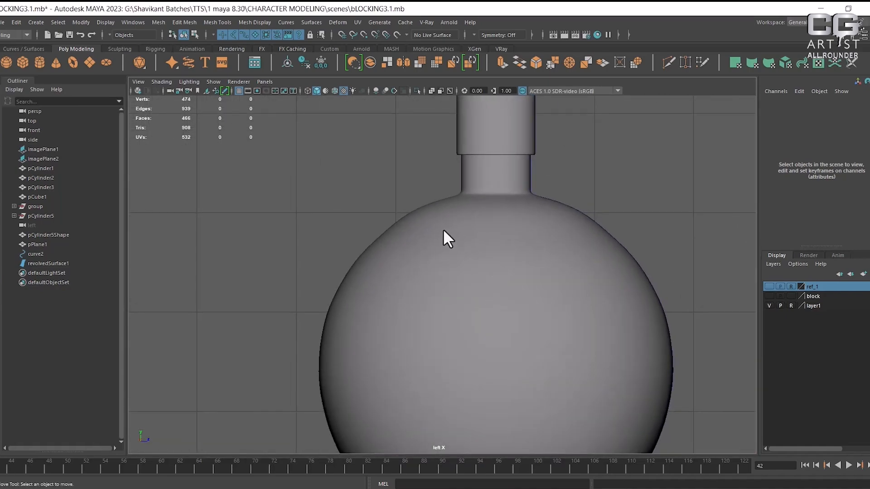
click(480, 250)
right_drag(490, 219, 568, 404)
click(571, 250)
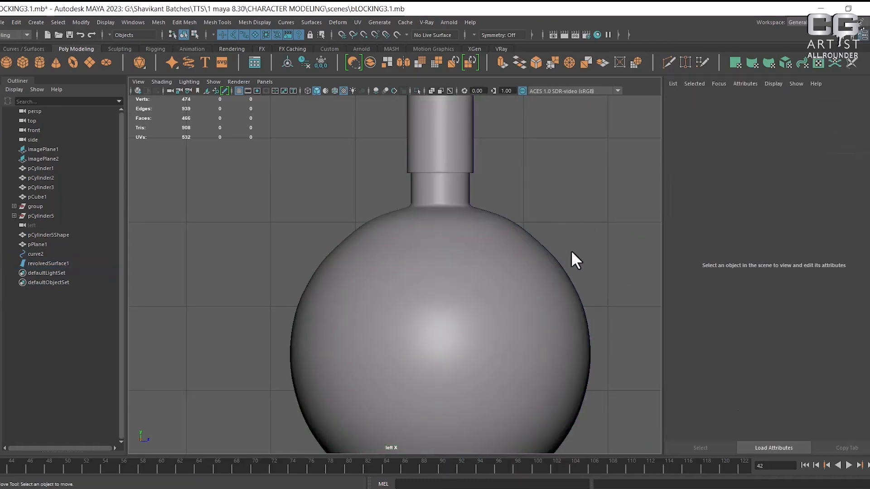
click(536, 234)
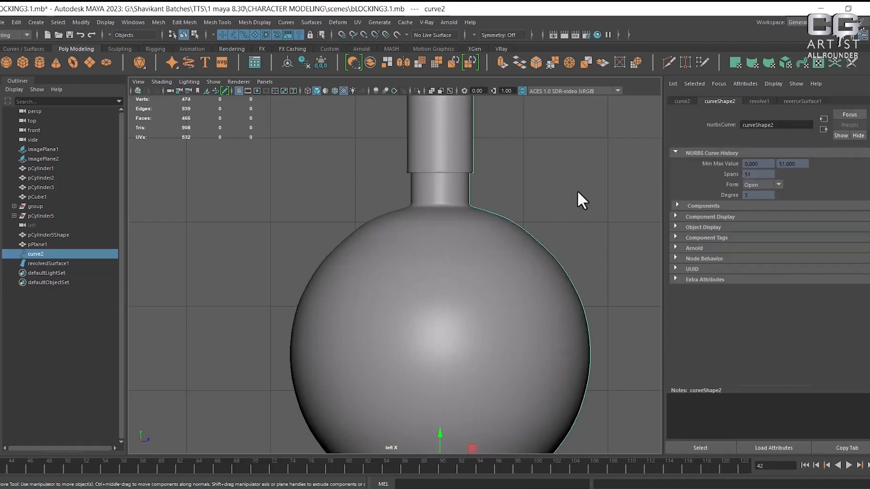
- Move the profile curve's shoulder control vertex slightly outward to round the body, and return to object mode with nothing selected
key(F8)
scroll(585, 235, up, 3)
click(545, 252)
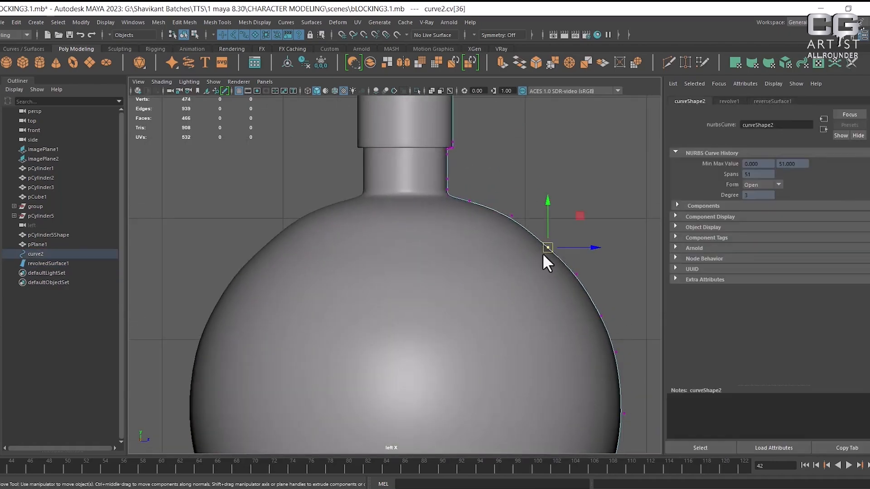
drag(549, 248, 551, 243)
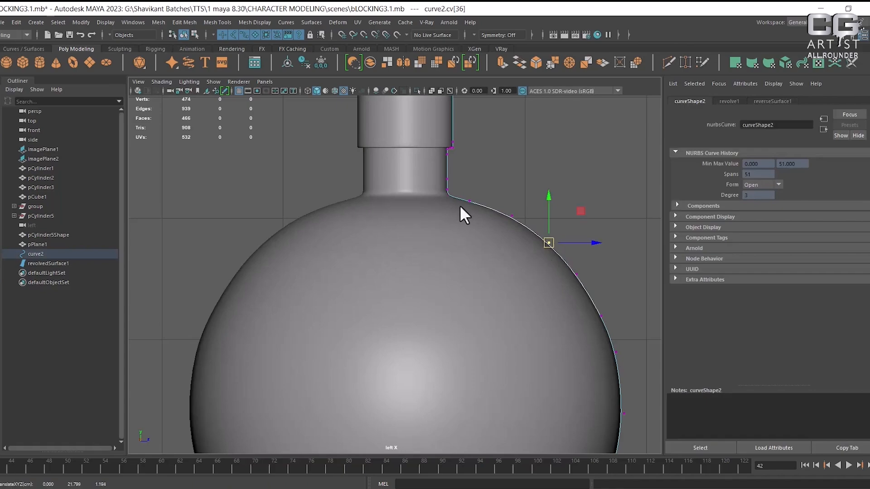
scroll(488, 320, down, 5)
right_drag(411, 249, 497, 207)
click(513, 326)
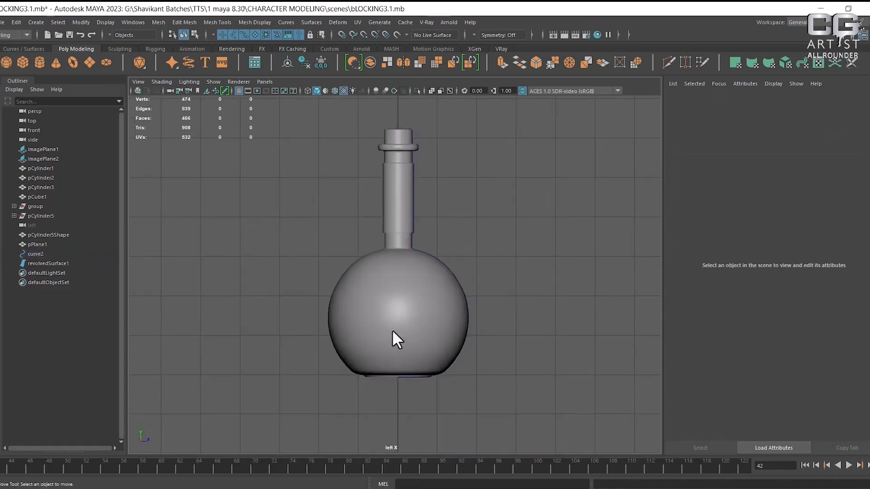
- Open the reference image props.jpg from the sourceimages folder in ACDSee Quick View, and minimize the folder window
alt+middle_drag(442, 243, 441, 276)
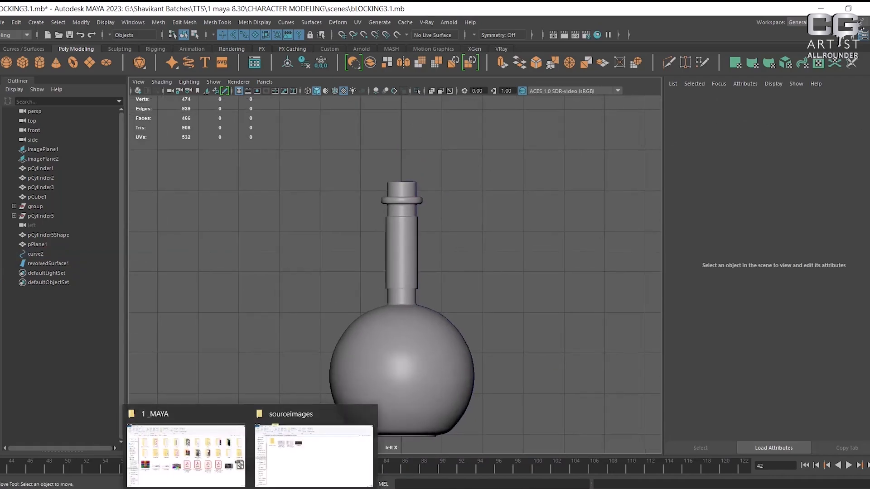
click(292, 466)
click(398, 154)
right_click(412, 158)
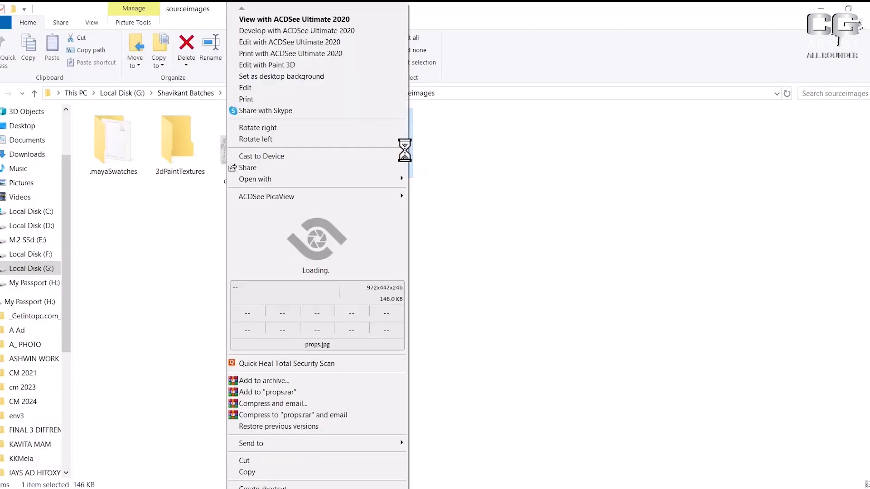
click(338, 227)
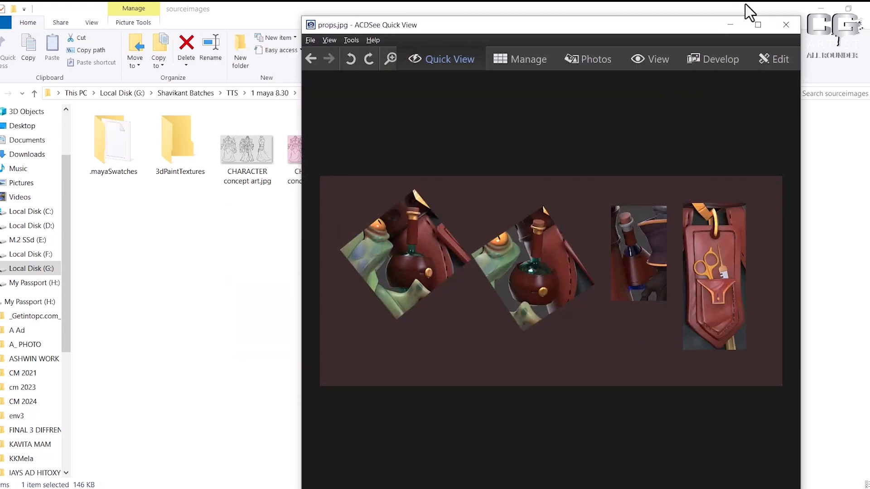
click(821, 8)
- Shrink the props.jpg viewer, place it beside the bottle model, and zoom in on the round bottle reference
drag(610, 27, 196, 109)
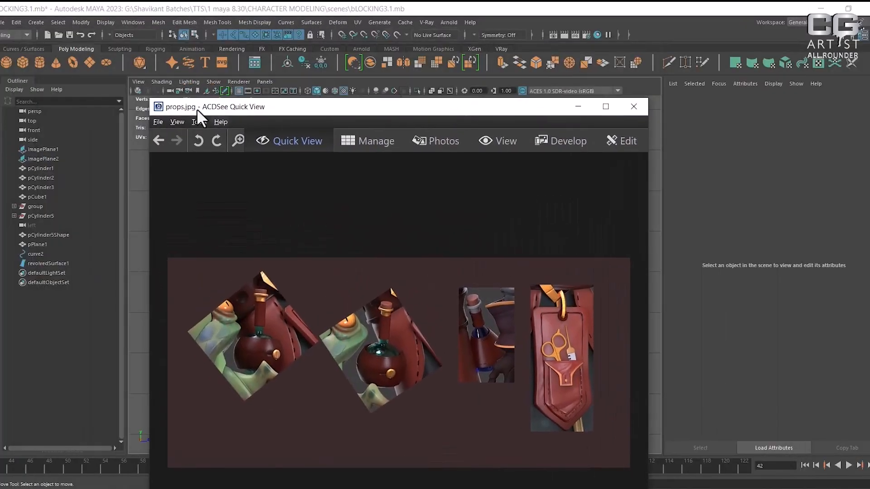
drag(144, 93, 458, 277)
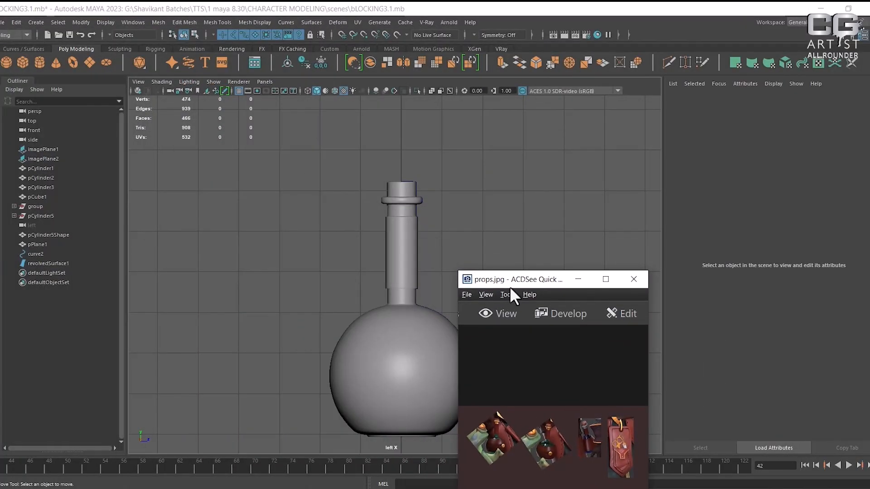
drag(511, 285, 171, 100)
scroll(221, 268, up, 5)
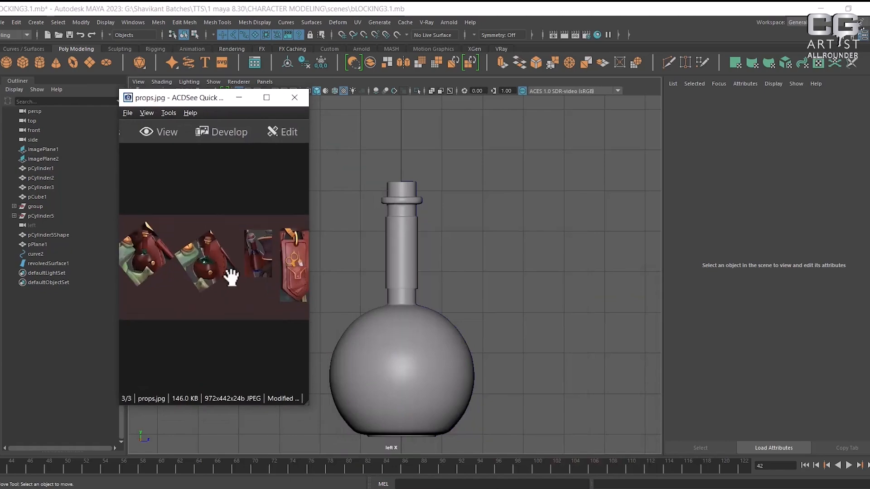
drag(241, 284, 229, 305)
- Turn off selection of surface objects so the curve at the bottle's top can be picked, and clear the selection
alt+right_drag(498, 277, 534, 345)
alt+middle_drag(470, 309, 520, 328)
alt+drag(520, 328, 493, 259)
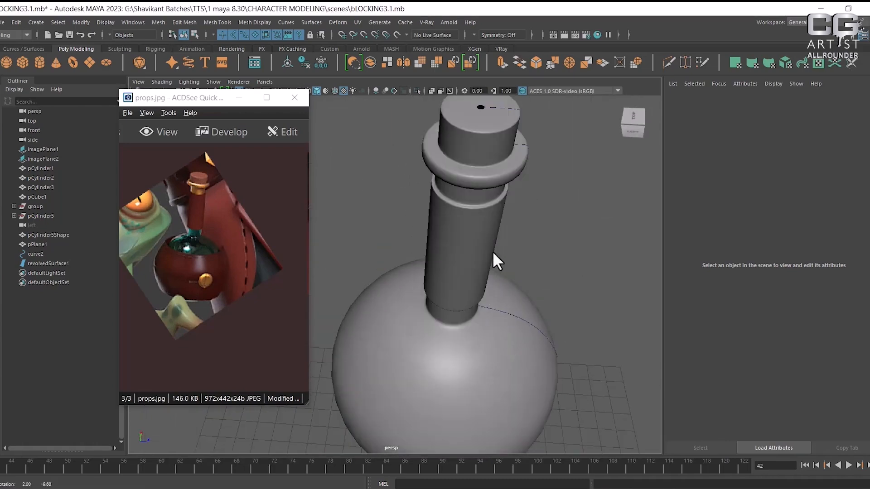
alt+right_drag(493, 258, 498, 311)
alt+drag(498, 312, 481, 241)
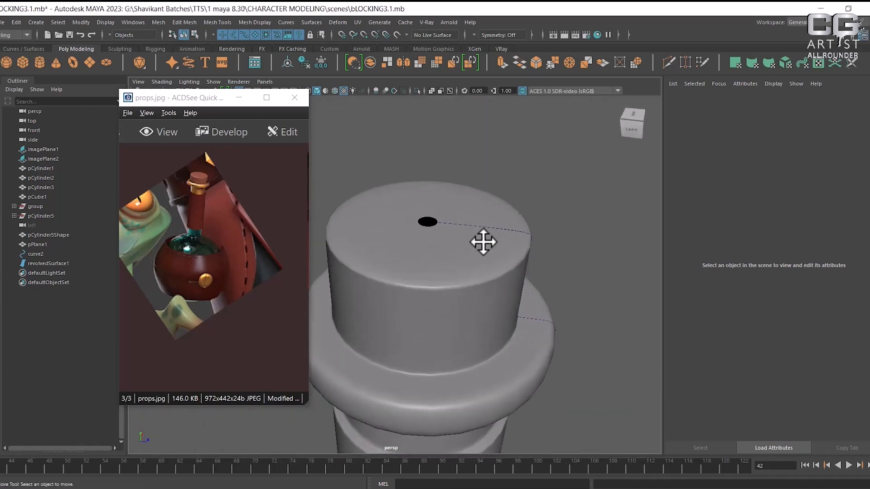
click(475, 228)
click(556, 184)
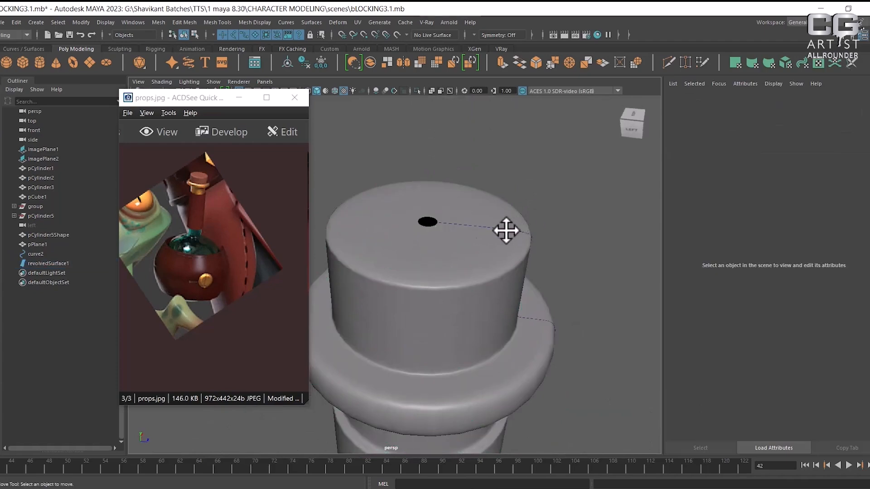
click(505, 230)
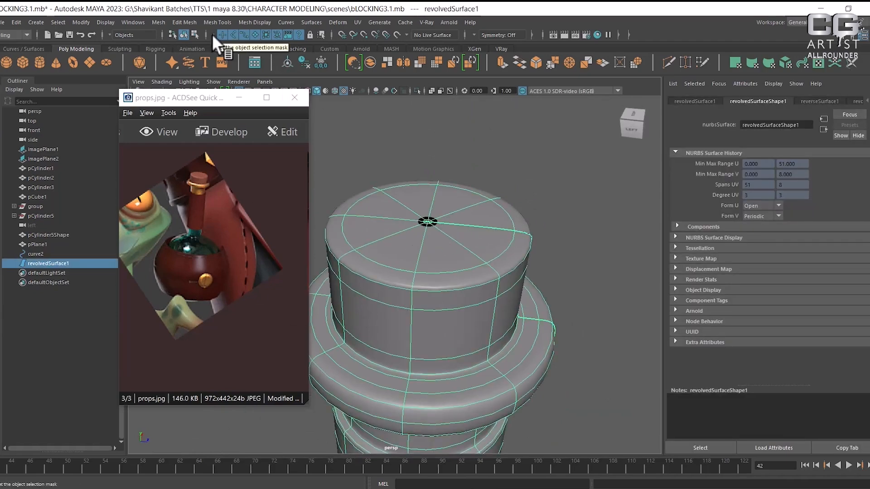
click(256, 34)
click(508, 175)
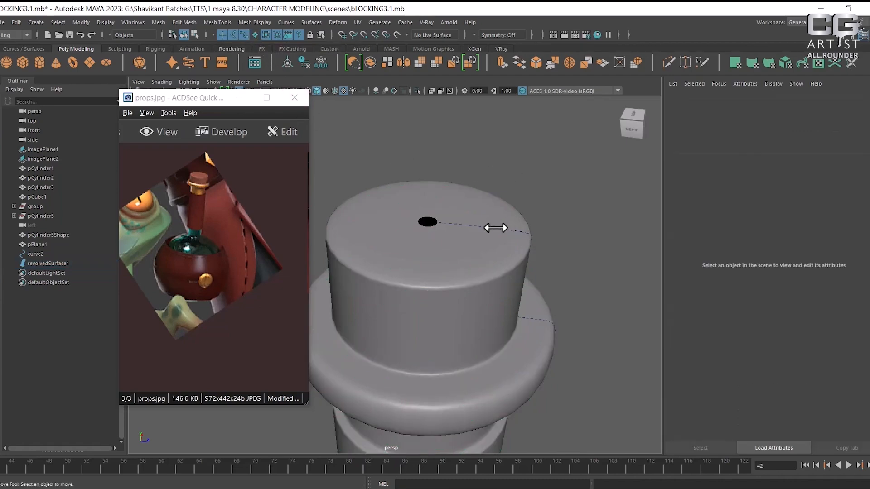
- Move the profile curve's end control vertex at the bottle's top to the centre axis to close the hole, and return to object mode
click(507, 230)
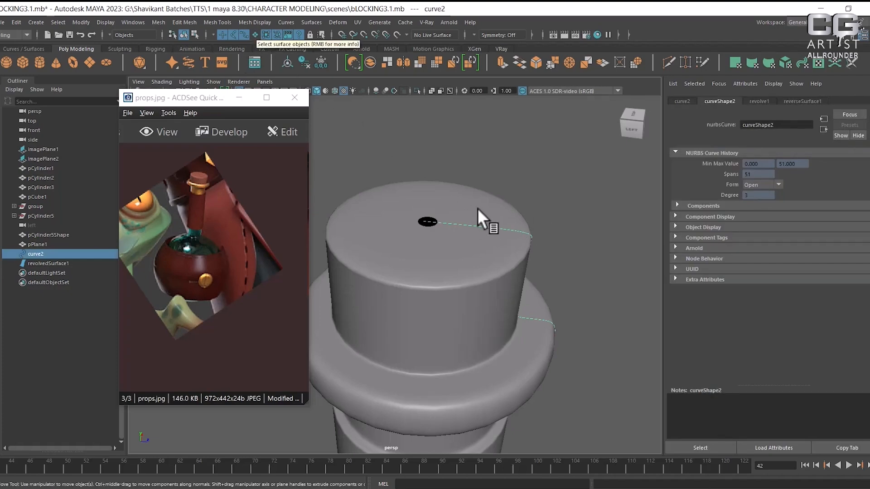
right_click(555, 190)
right_drag(554, 189, 424, 218)
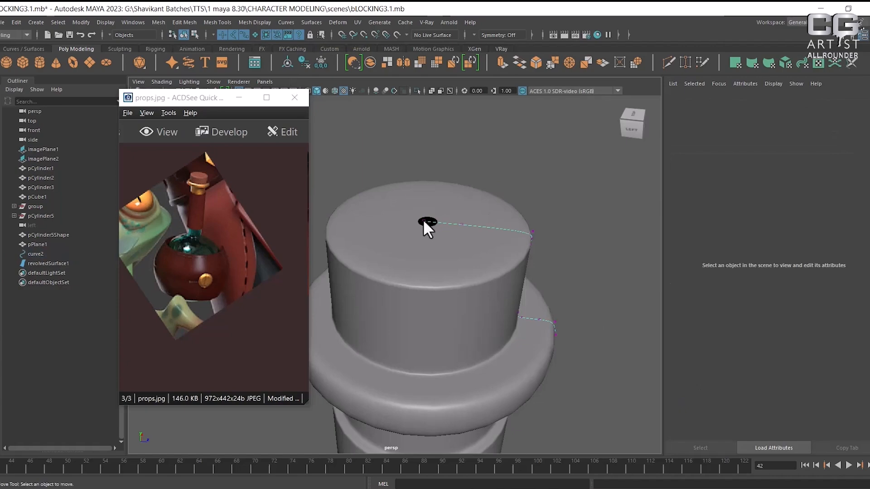
click(425, 221)
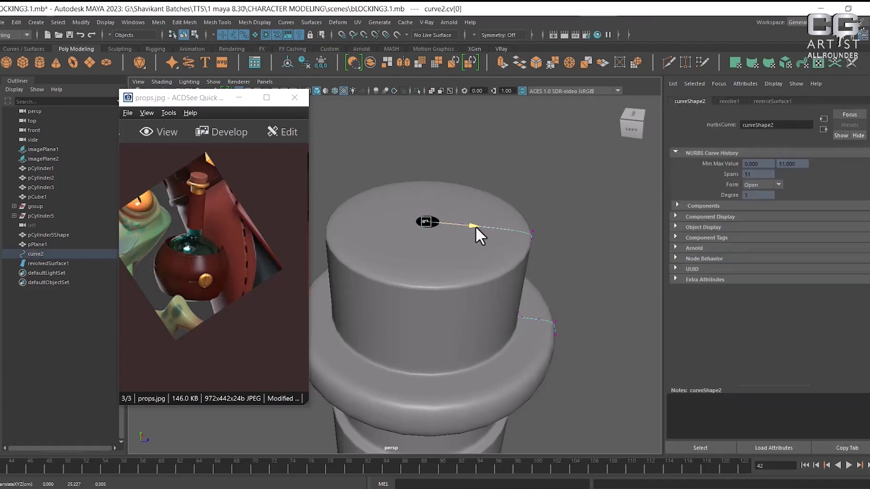
drag(476, 227, 476, 226)
scroll(543, 322, down, 5)
alt+drag(521, 334, 495, 259)
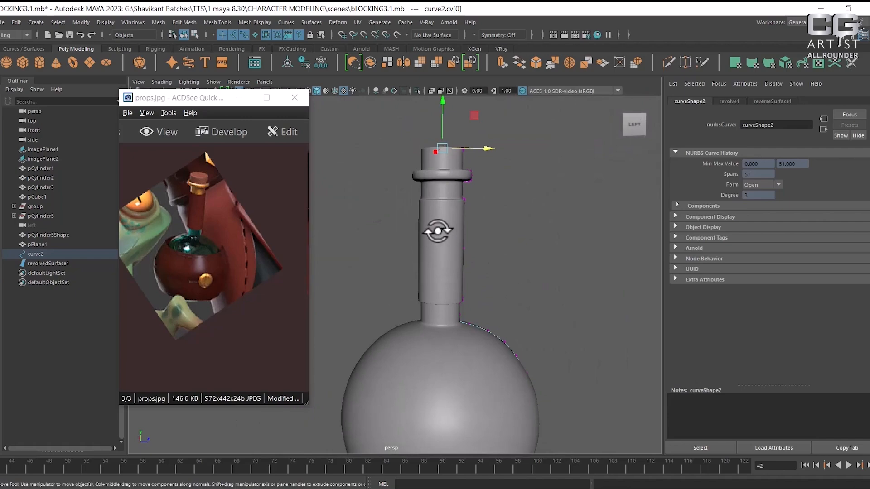
right_drag(437, 235, 521, 182)
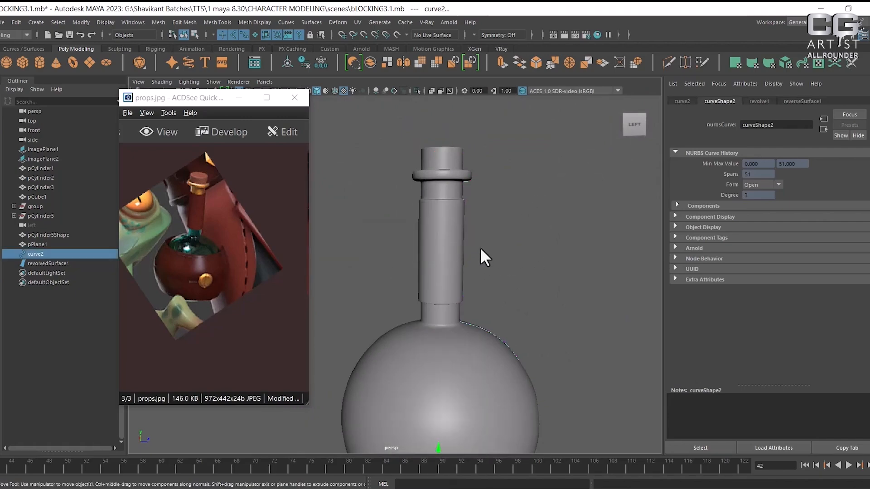
- Check the bottle's overall shape, view the second bottle and the pouch in props.jpg, and minimize the reference viewer
alt+drag(526, 318, 439, 325)
alt+right_drag(439, 325, 460, 280)
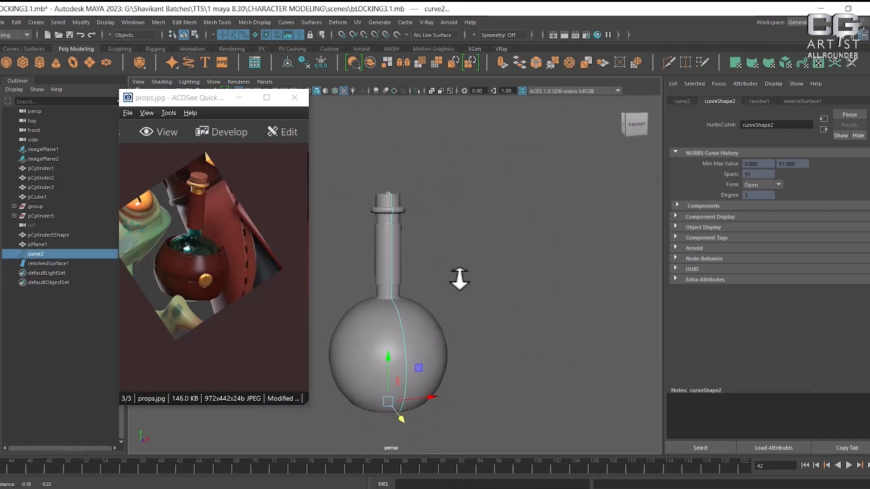
alt+middle_drag(459, 280, 523, 216)
alt+drag(523, 215, 524, 284)
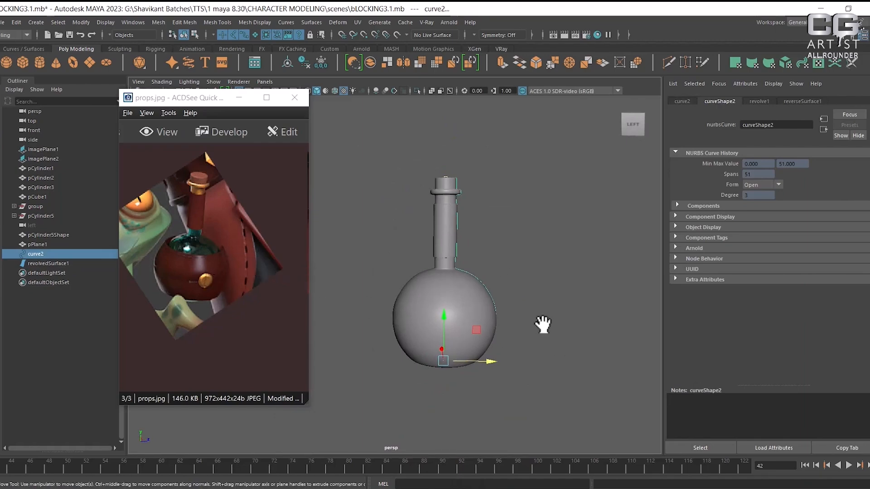
drag(200, 274, 121, 287)
drag(210, 291, 175, 290)
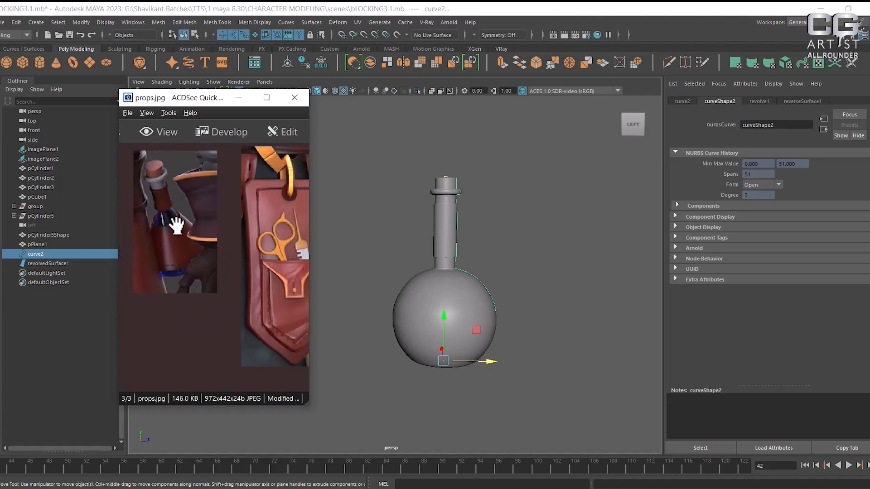
click(239, 97)
- Select the bottle's profile curve and delete its construction history
click(516, 222)
drag(548, 170, 370, 390)
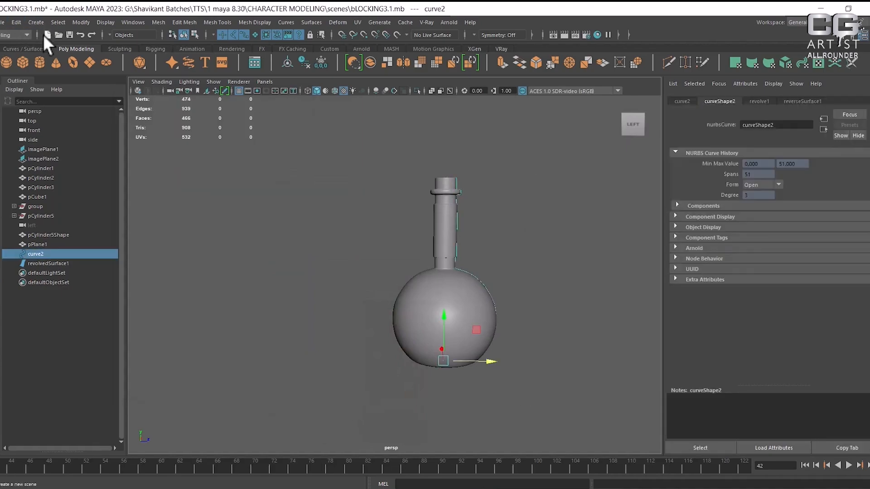
scroll(407, 182, down, 5)
scroll(453, 219, up, 4)
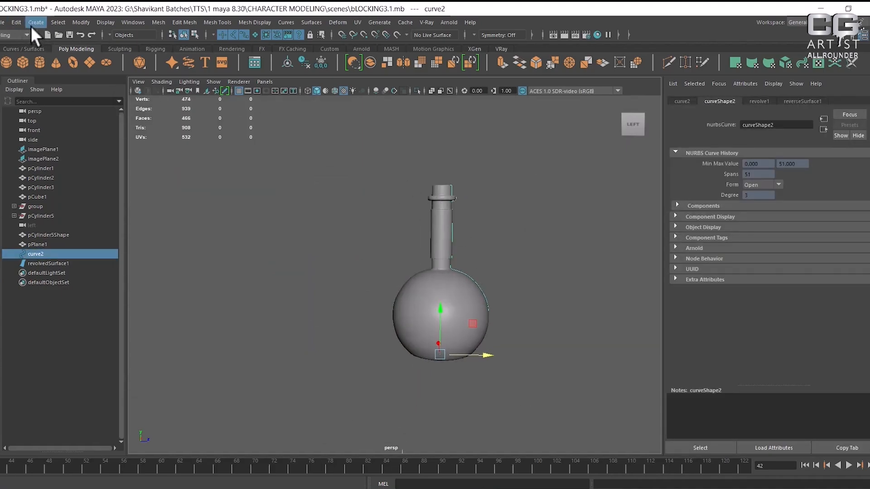
click(15, 22)
mouse_move(115, 136)
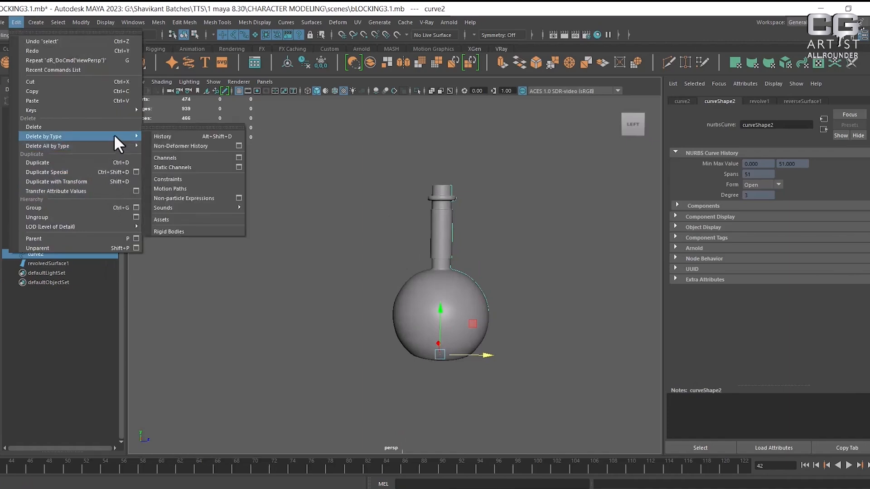
click(186, 137)
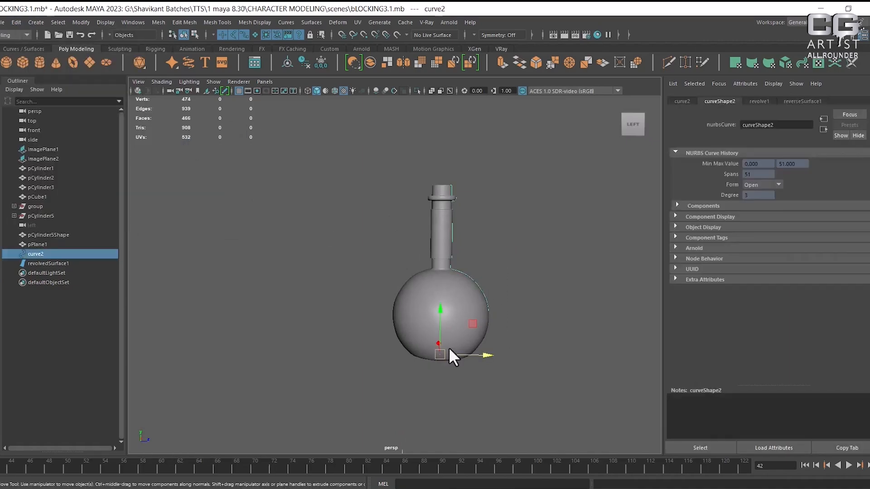
- Try moving the bottle's profile curve sideways to test whether the revolved surface still follows it, undo the move, and clear the selection
drag(491, 350, 398, 358)
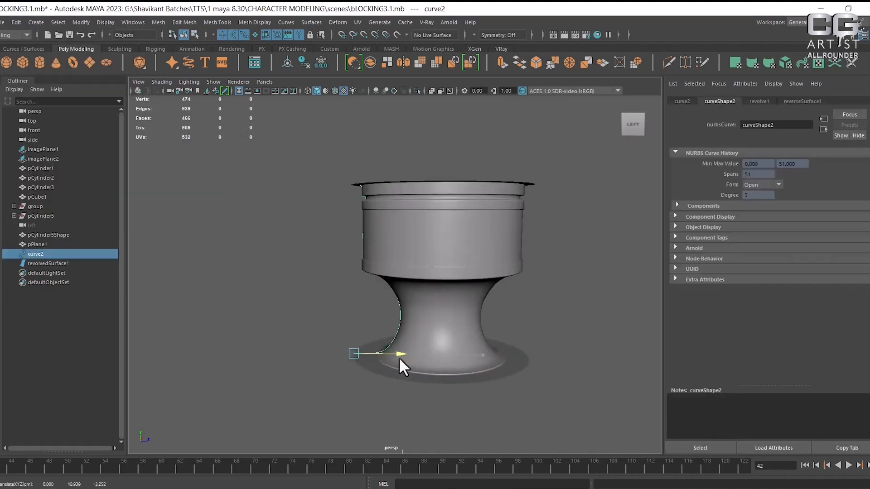
key(ctrl+z)
click(543, 180)
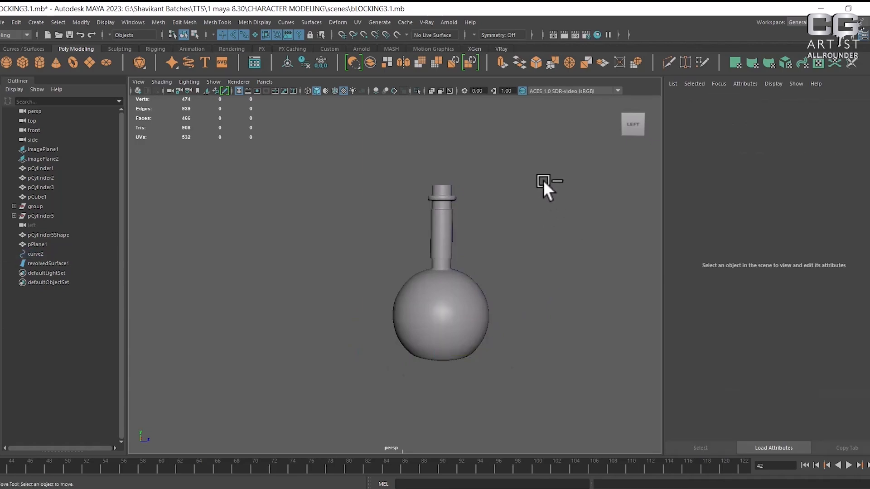
- Make surfaces selectable again, select the profile curve together with the revolved bottle surface, and delete their construction history
drag(542, 180, 374, 424)
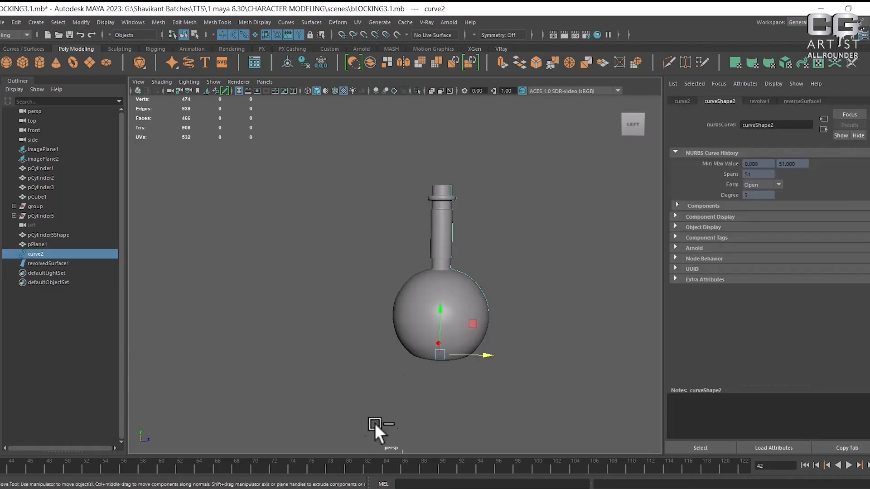
click(253, 35)
drag(549, 178, 385, 373)
click(15, 21)
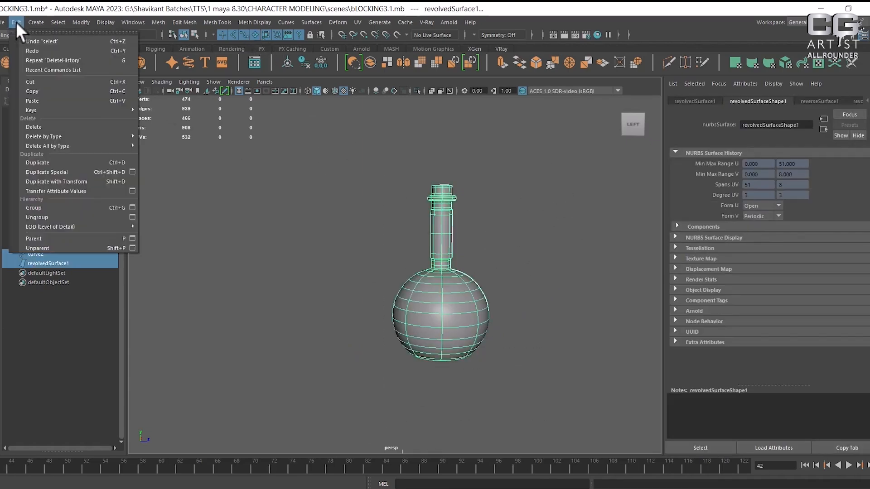
mouse_move(97, 134)
click(179, 138)
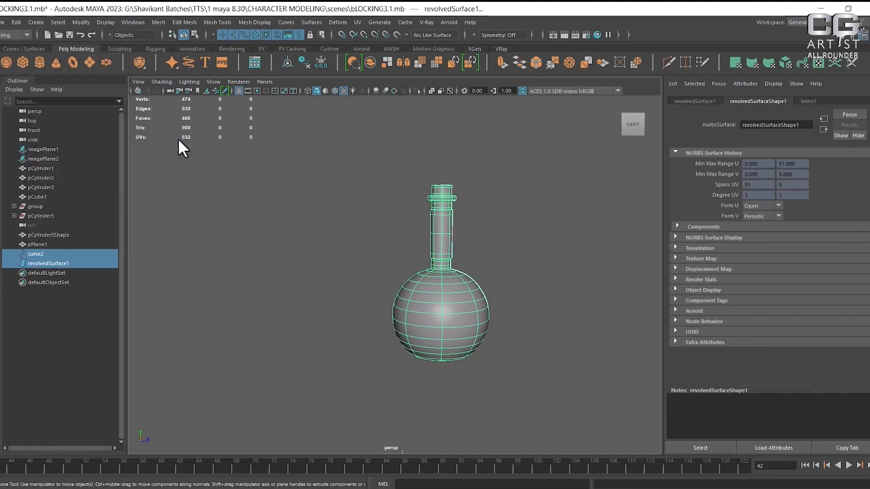
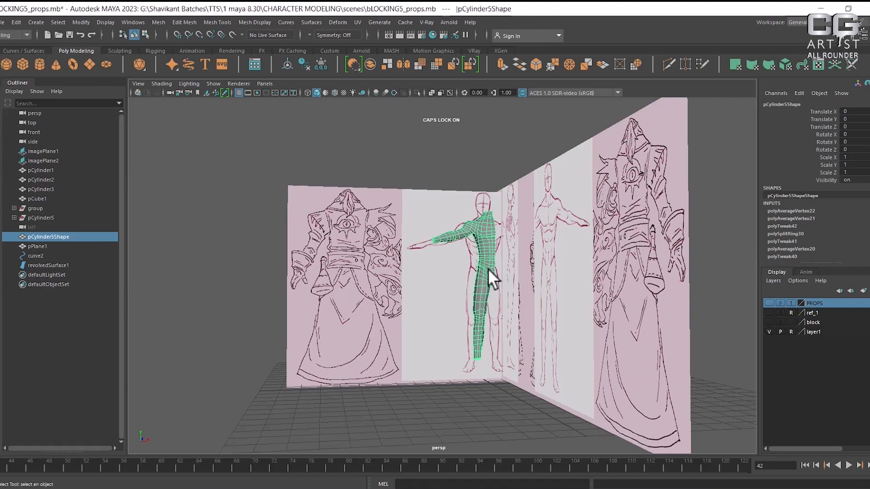
- Look over the body blocking and reference planes, view the monster arm sketches in Photoshop, and return to Maya
alt+drag(505, 298, 488, 273)
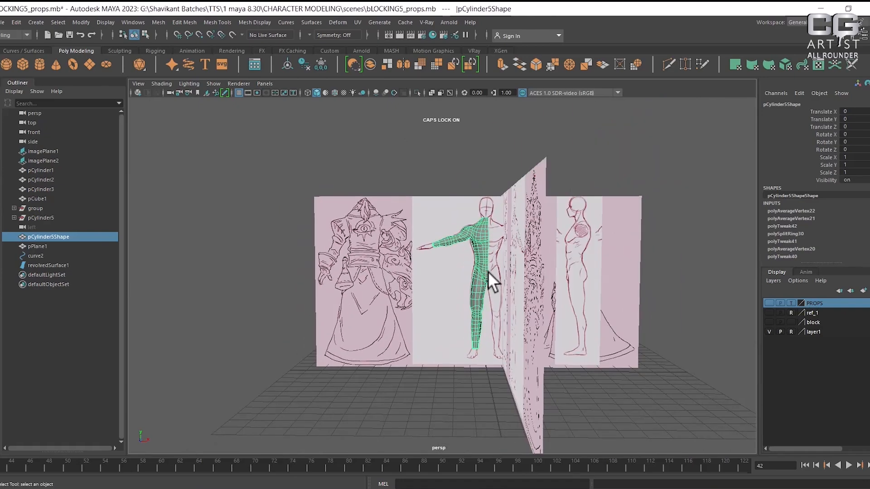
alt+drag(483, 291, 554, 320)
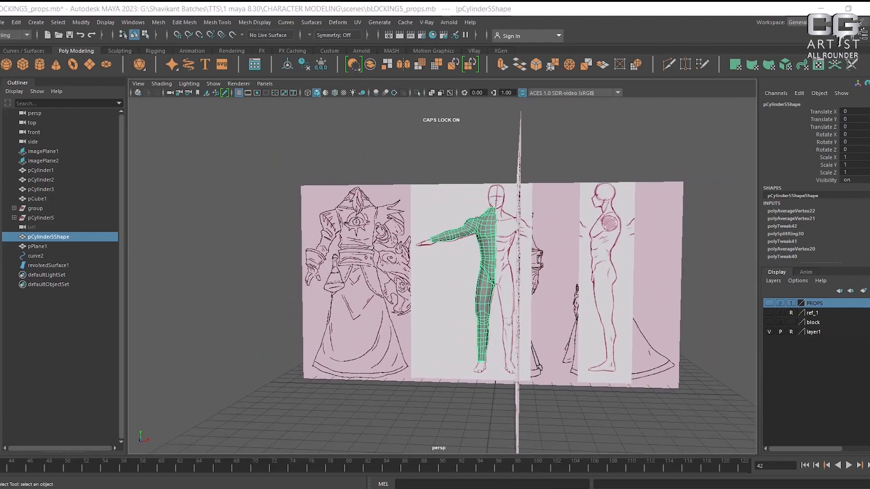
mouse_move(525, 481)
click(441, 449)
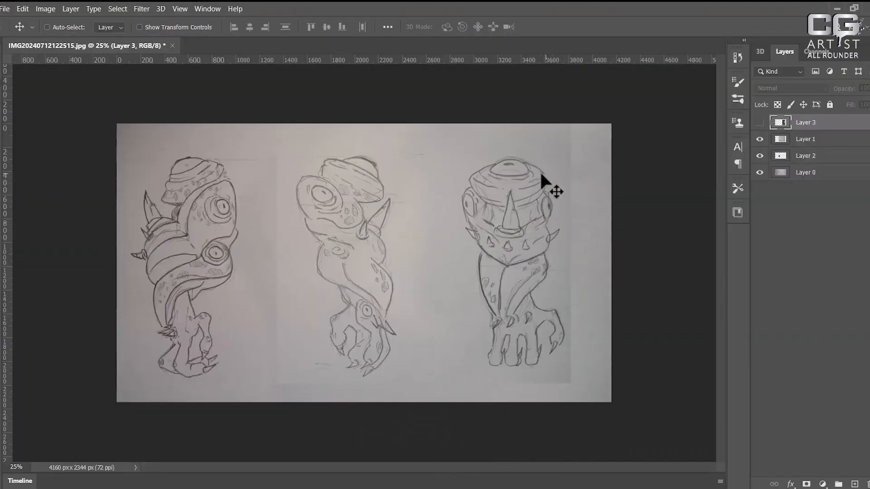
click(836, 9)
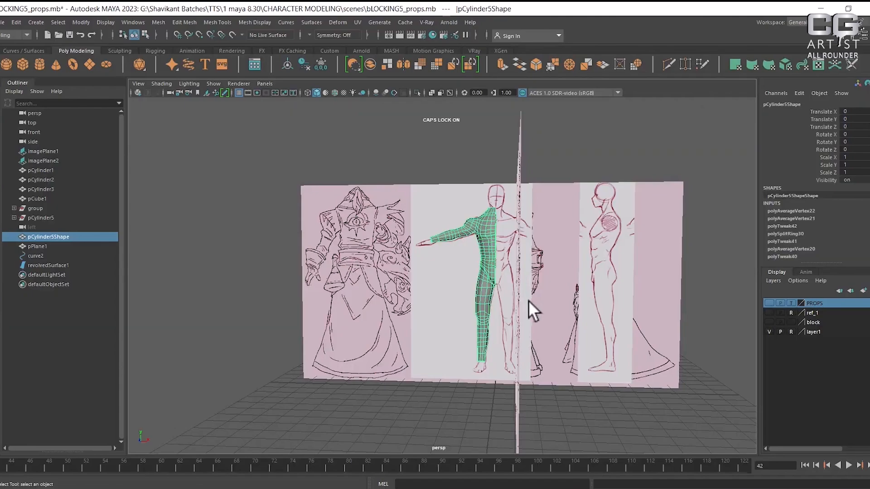
- Examine the body blocking against the reference image planes in the front and perspective views with nothing selected
key(space)
drag(548, 314, 554, 341)
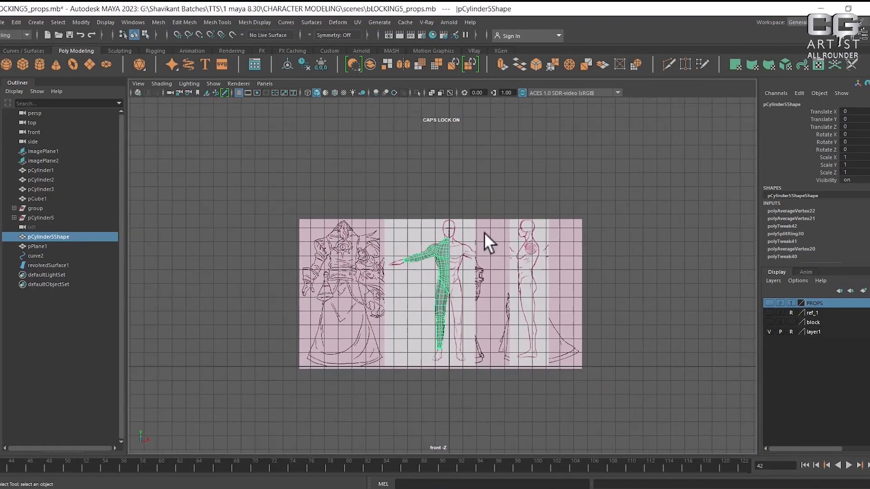
scroll(520, 311, up, 1)
click(506, 301)
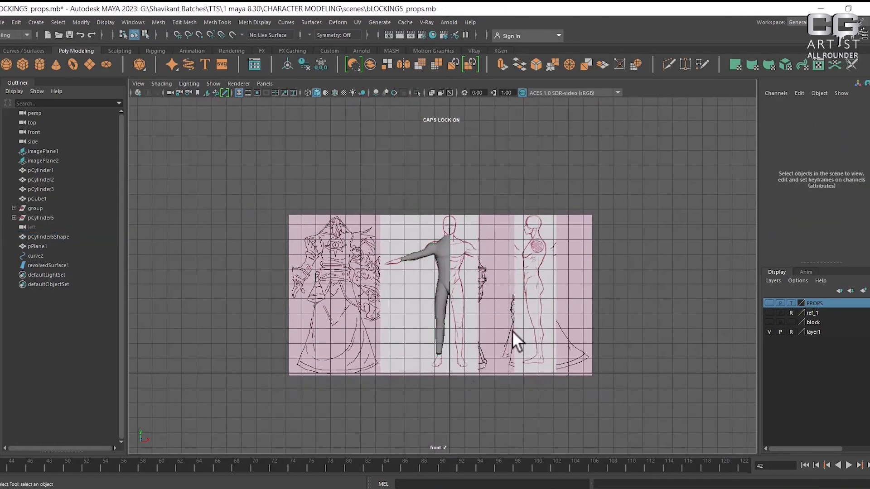
key(space)
alt+drag(485, 277, 625, 194)
key(space)
alt+right_drag(583, 207, 440, 254)
alt+drag(439, 254, 428, 274)
alt+right_drag(428, 274, 439, 281)
alt+drag(439, 281, 373, 292)
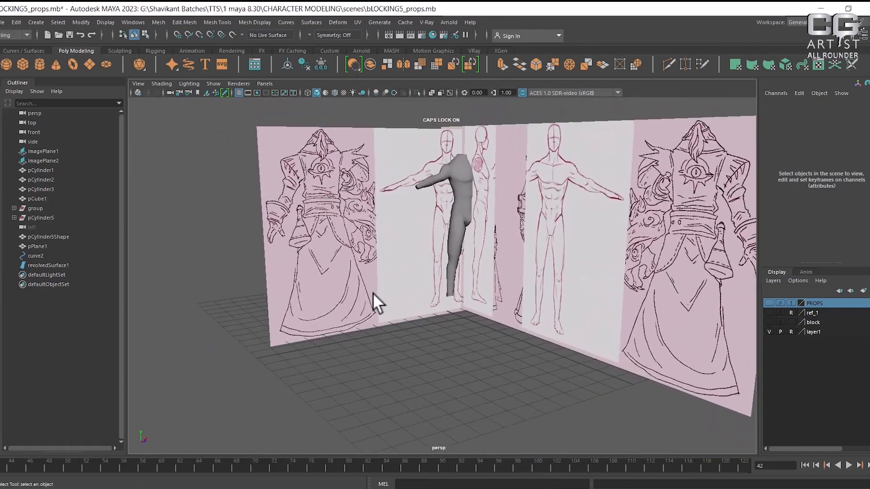
- Make layer1 selectable and replace the front image plane's picture with CHARACTER concept art.jpg from the CHARACTER MODELING project's sourceimages folder
click(791, 332)
click(339, 322)
key(ctrl+a)
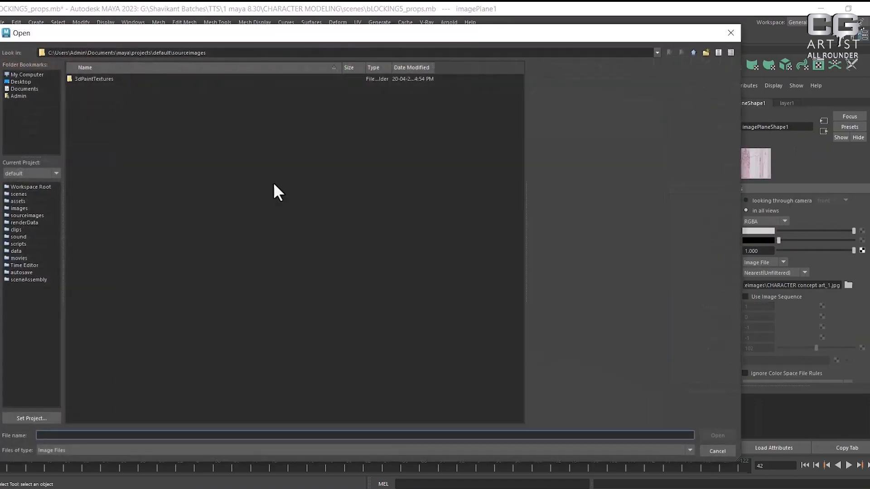
text(G:\Shavikant Batches\TTS\1 maya 8.30\CHARACTER MODELING\sourceimages)
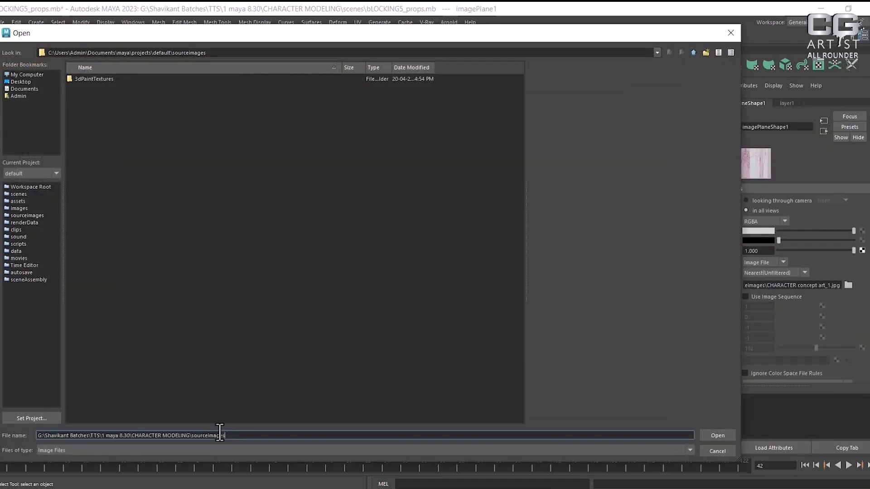
key(Return)
click(122, 105)
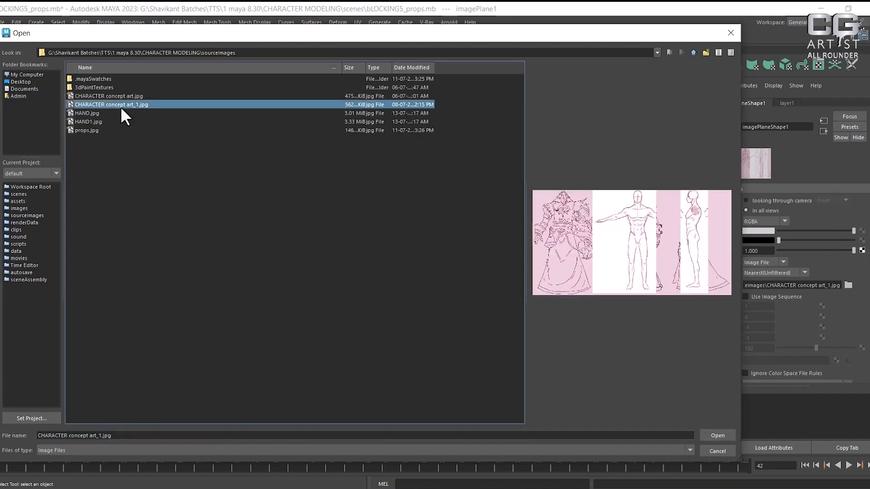
click(120, 96)
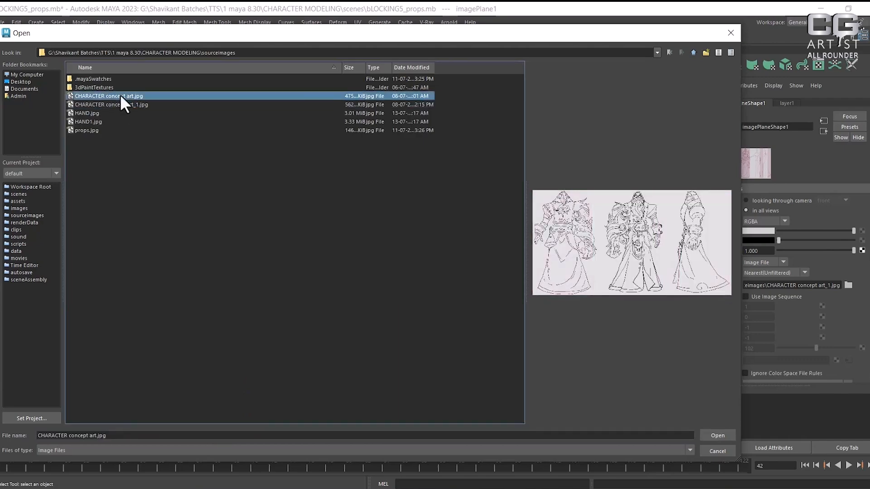
double_click(120, 96)
- Replace the picture on the side image plane, imagePlane2, with CHARACTER concept art.jpg
alt+drag(320, 298, 403, 306)
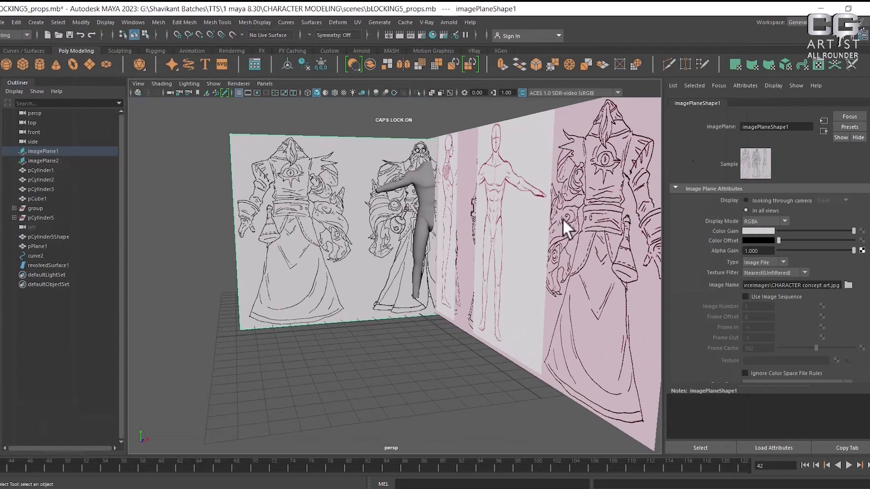
click(546, 232)
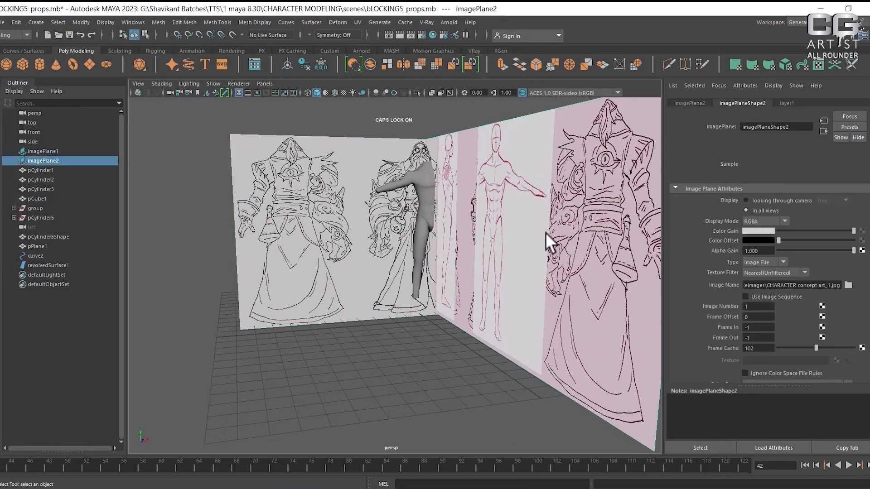
click(849, 285)
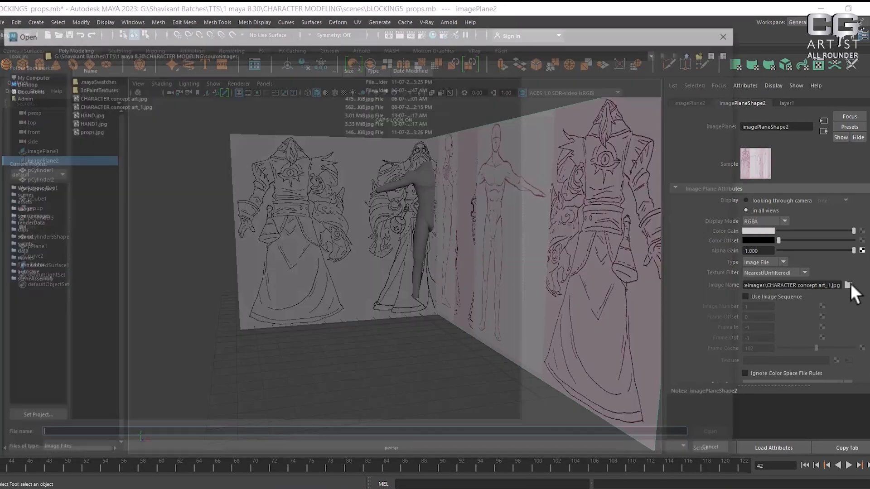
click(92, 104)
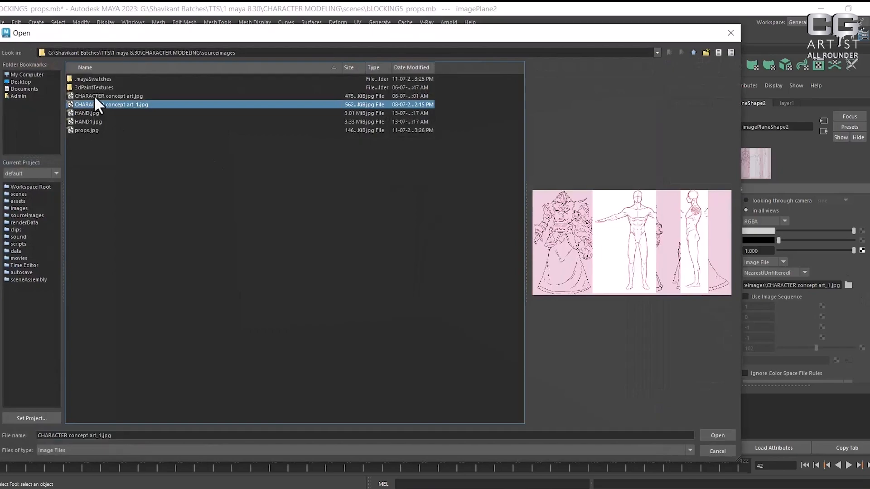
click(94, 96)
double_click(94, 96)
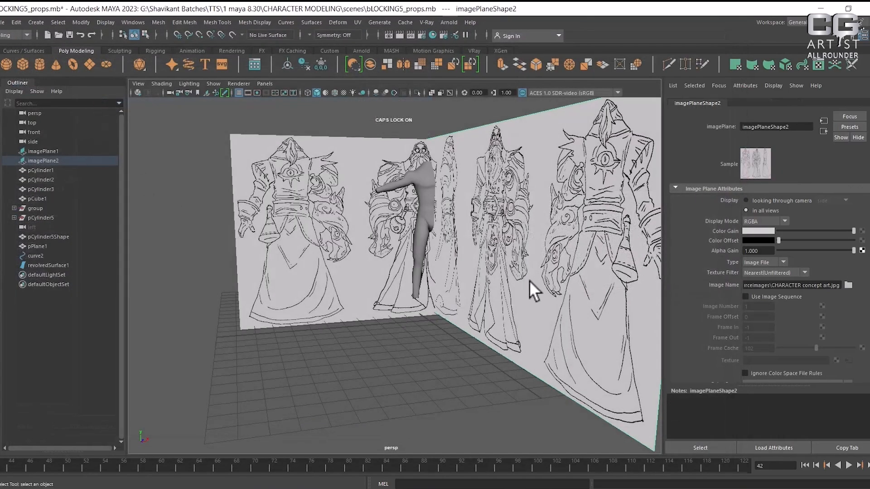
- Select the half body mesh and assign it to a new display layer
alt+drag(525, 285, 472, 295)
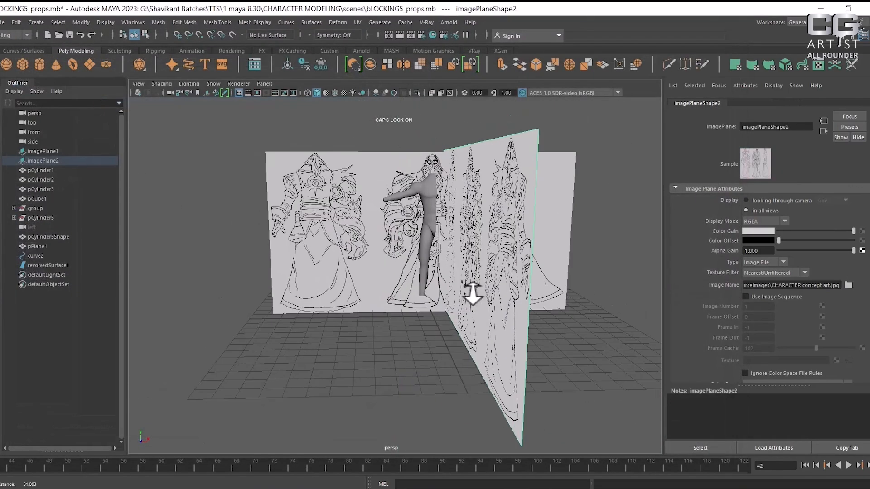
key(ctrl+a)
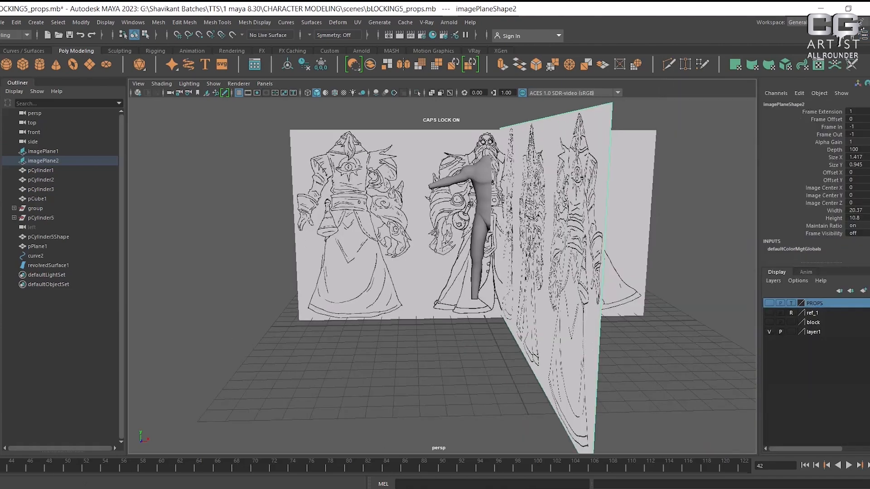
click(482, 197)
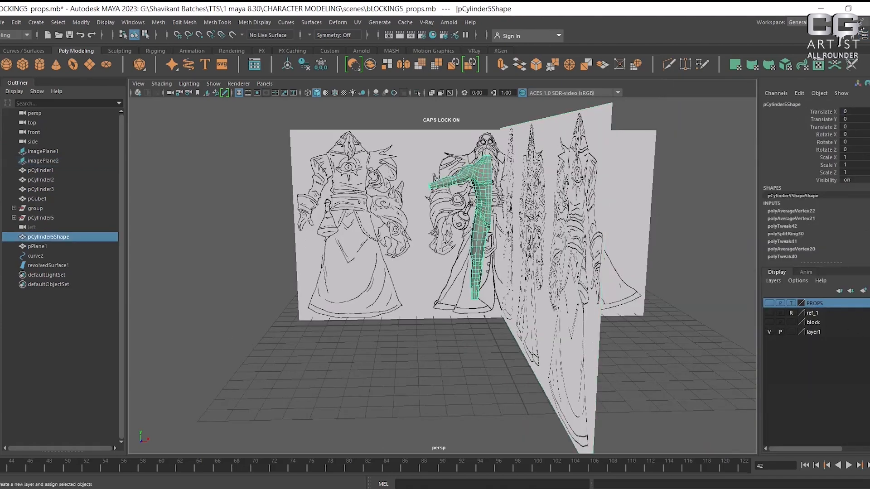
click(863, 290)
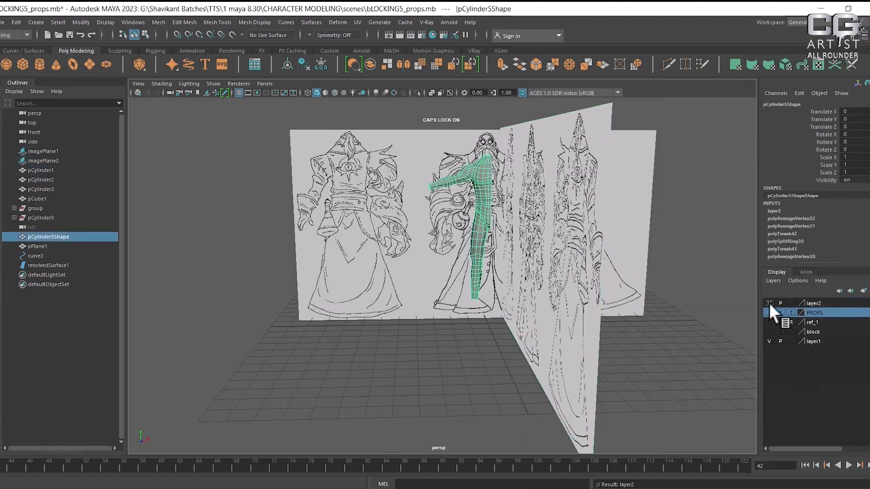
- Name the body mesh's layer BODY, give it a green colour and the Reference display type, and hide it
double_click(816, 302)
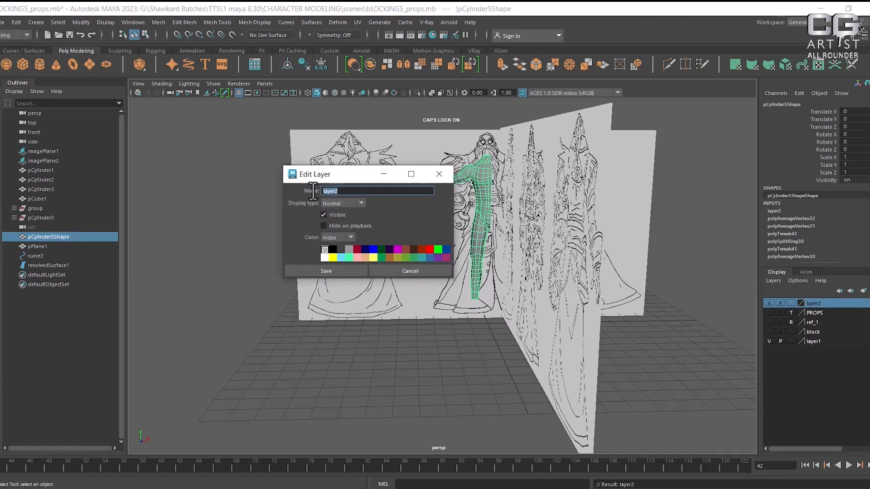
text(BODY)
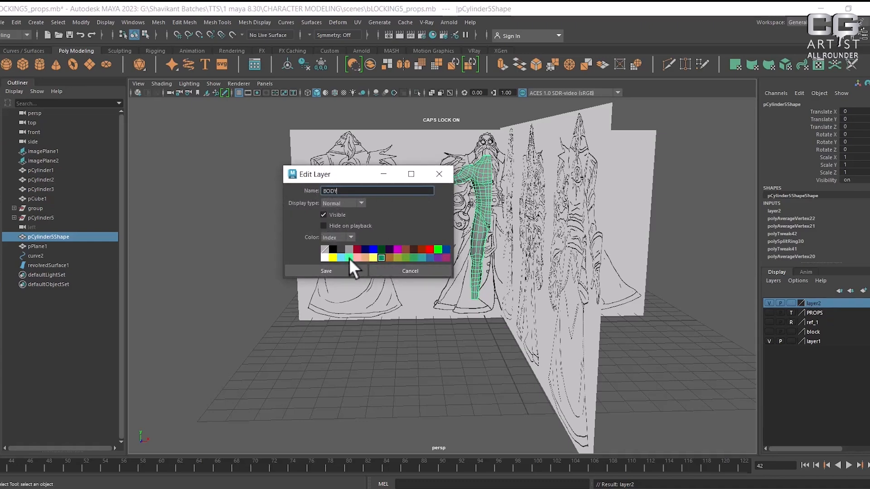
click(351, 204)
click(344, 231)
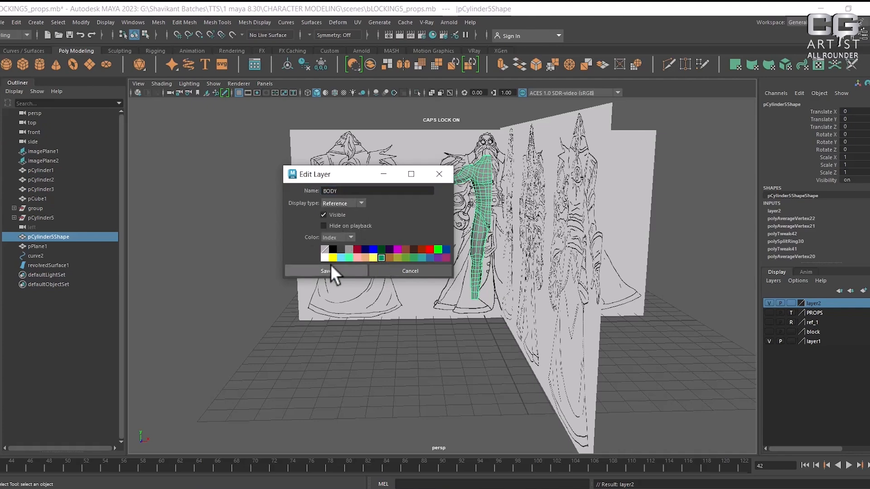
click(327, 270)
click(769, 303)
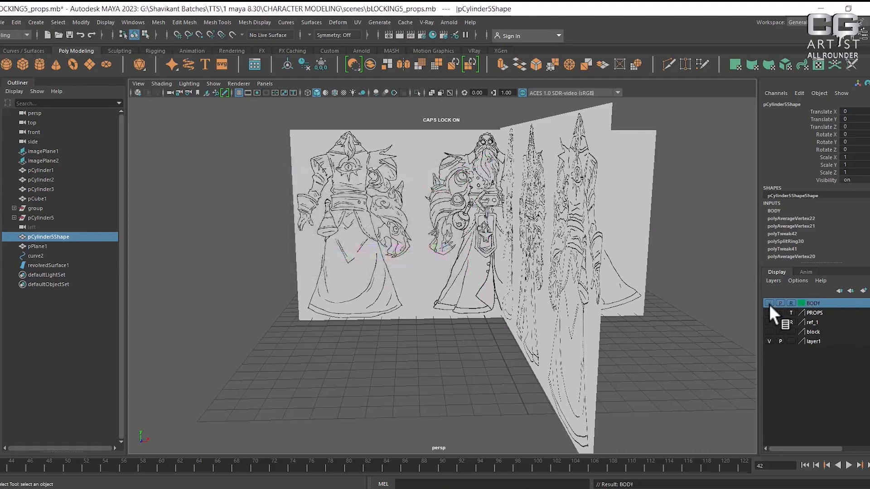
- Study the clothed character art in the front view and set layer1 to Reference so the image planes cannot be selected
alt+drag(725, 300, 594, 295)
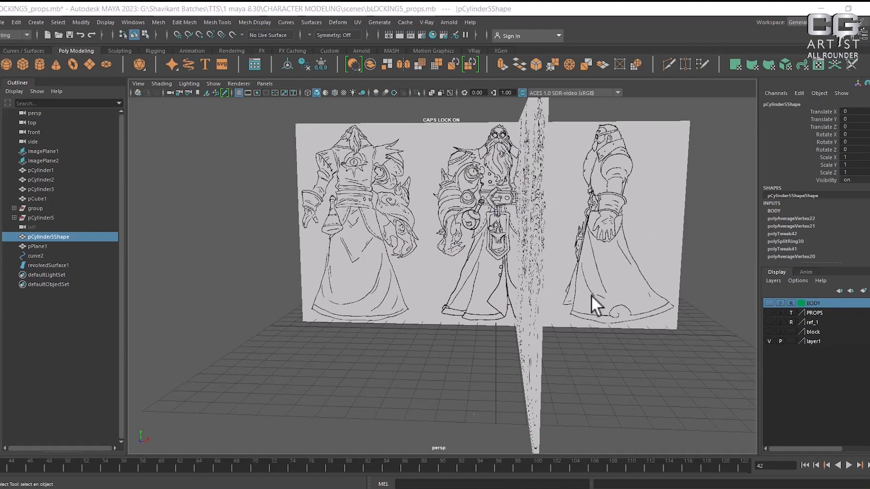
key(space)
scroll(294, 437, up, 5)
key(space)
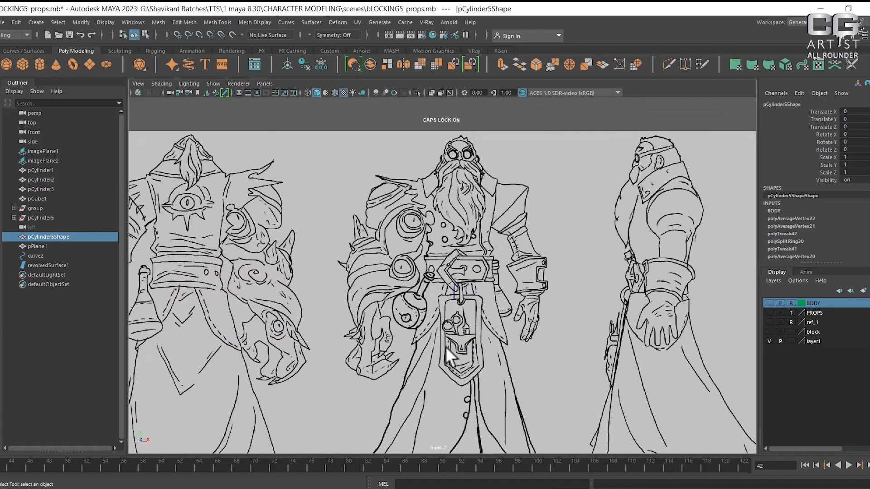
scroll(452, 254, up, 6)
scroll(469, 292, up, 4)
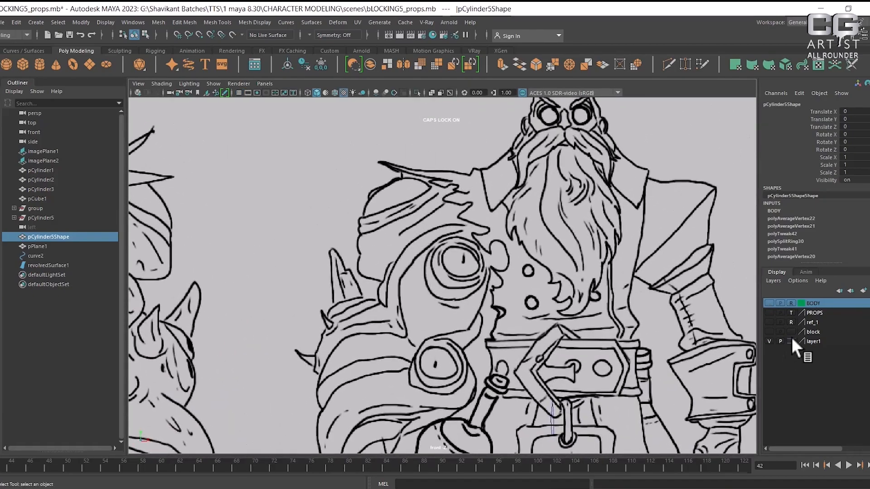
click(791, 341)
scroll(455, 310, down, 6)
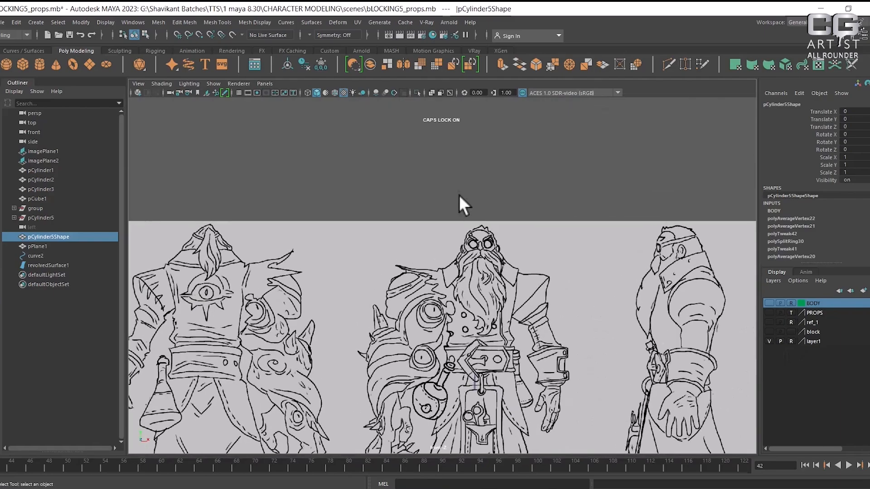
- Clear the selection and create a polygon sphere at the origin in the front view
click(459, 195)
scroll(442, 263, up, 3)
shift+right_drag(442, 255, 488, 257)
scroll(480, 366, down, 5)
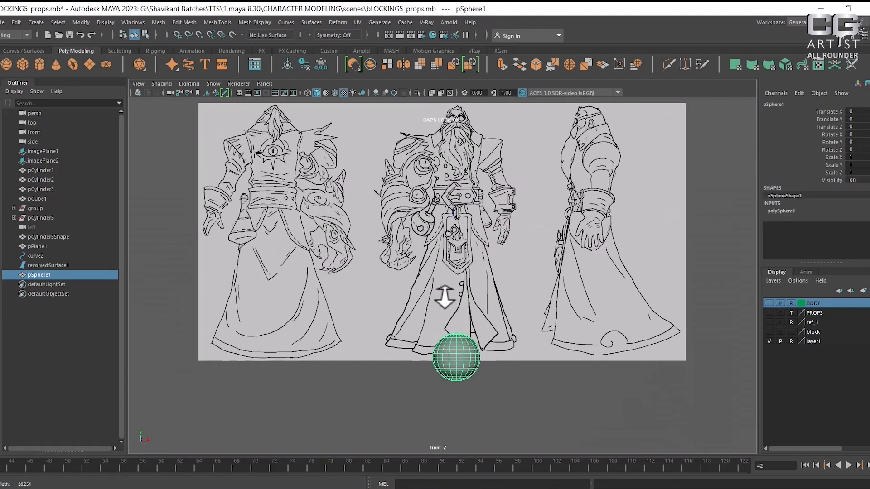
- Delete the faces of the sphere's lower half in the front view and return to object mode
scroll(523, 411, up, 4)
right_click(540, 368)
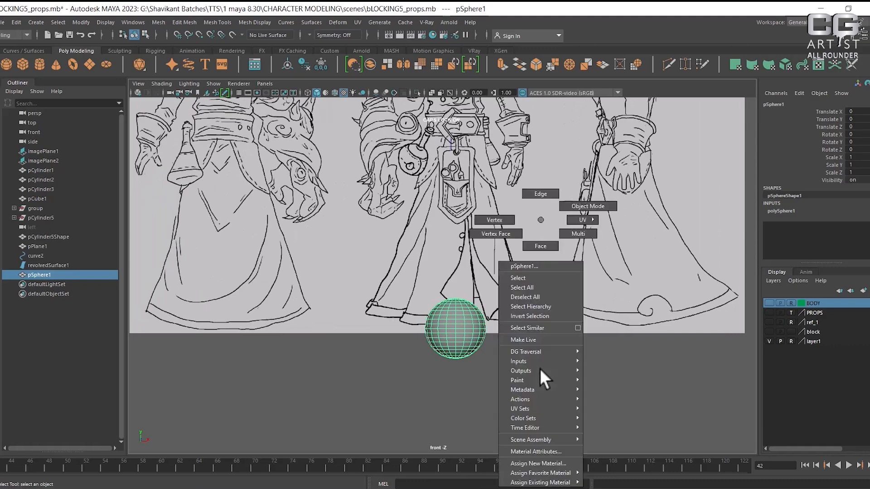
click(544, 248)
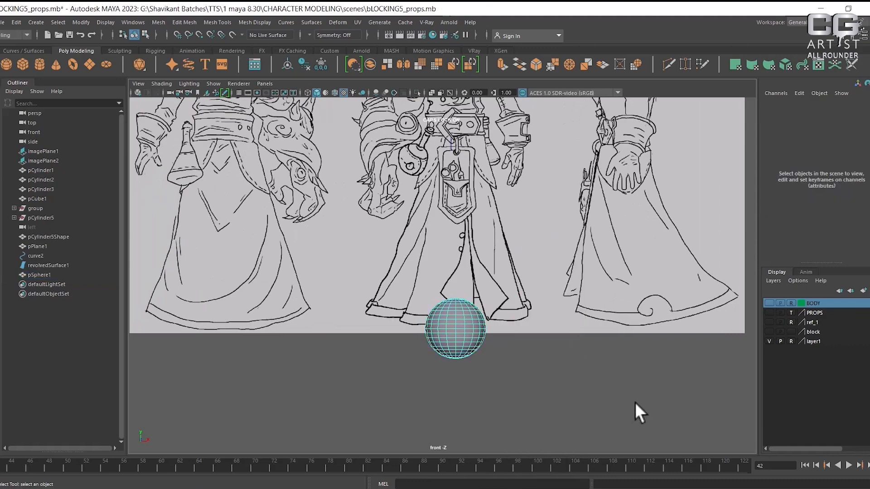
drag(634, 403, 374, 332)
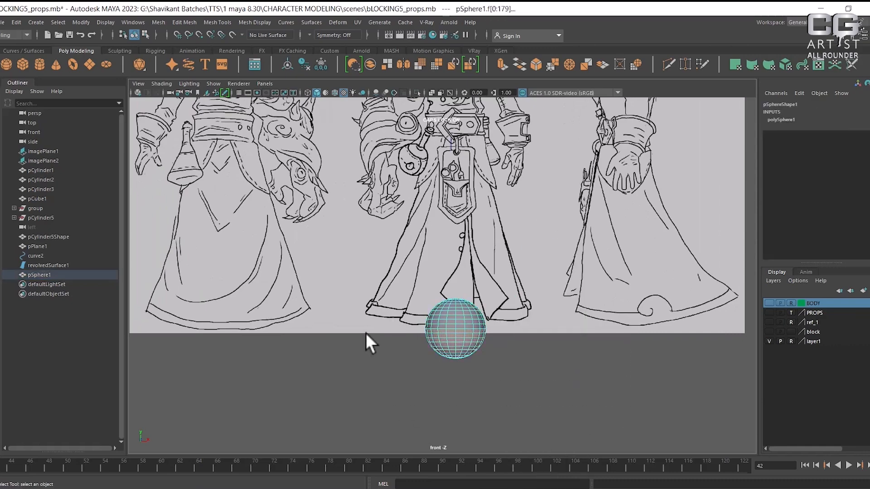
key(Delete)
right_drag(450, 313, 495, 206)
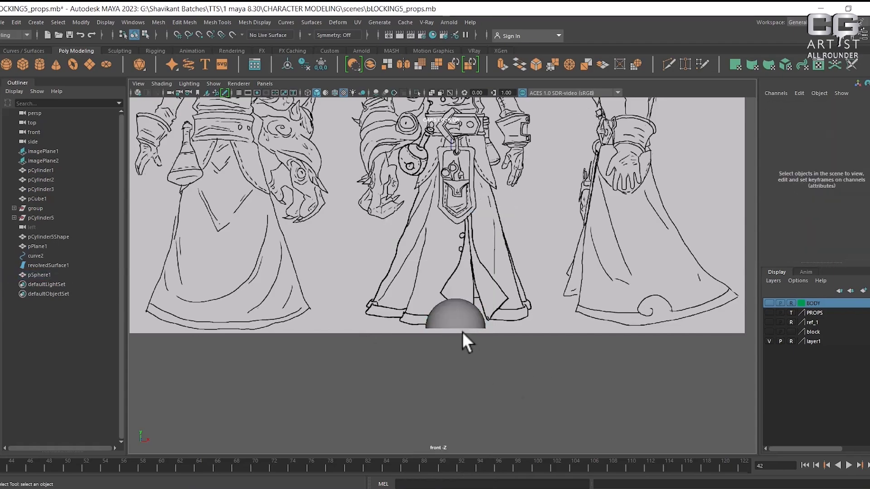
- Move the half sphere up to the top of the monster arm, at about X -2.27 and Y 8.73
click(457, 325)
key(w)
alt+middle_drag(467, 363, 501, 428)
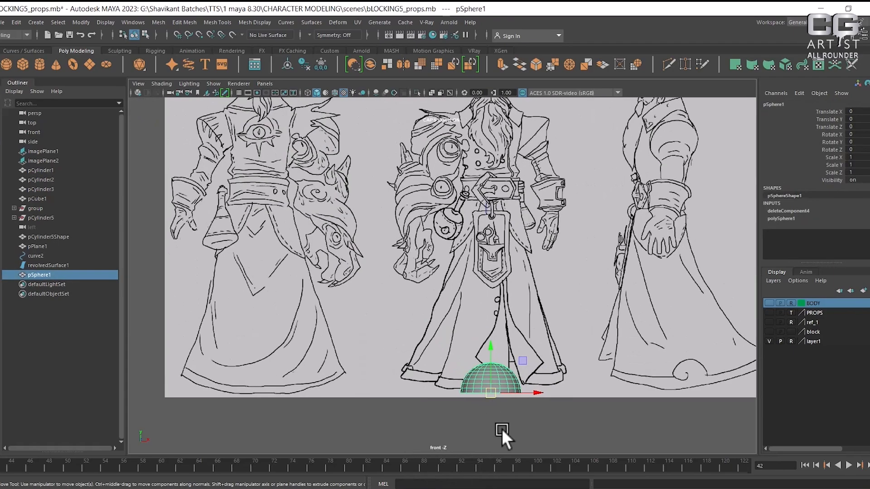
alt+middle_drag(496, 371, 453, 453)
drag(453, 453, 428, 247)
scroll(429, 247, up, 5)
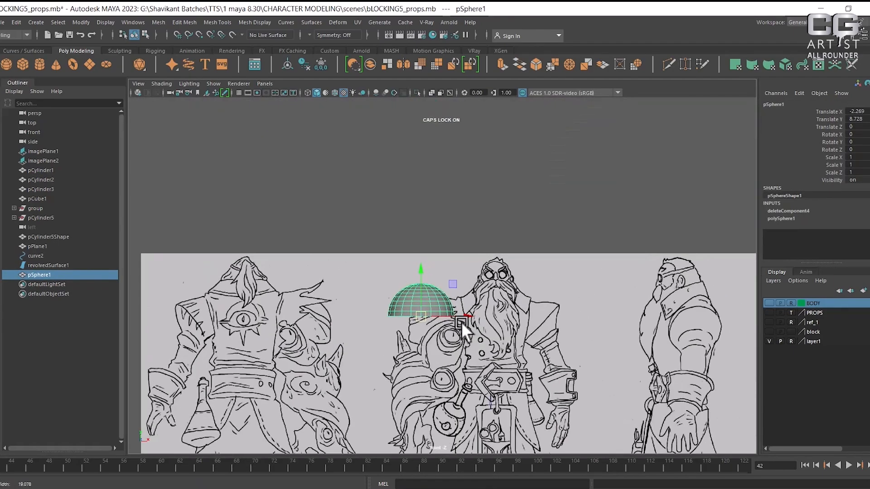
- Display the front view in wireframe and scale the half sphere uniformly to 0.5 over the arm's top dome
scroll(444, 272, up, 4)
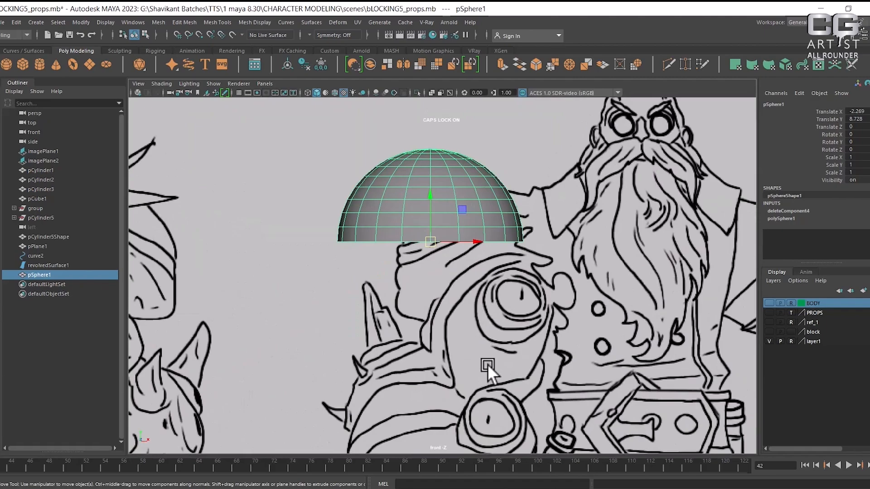
key(4)
drag(431, 242, 358, 364)
key(r)
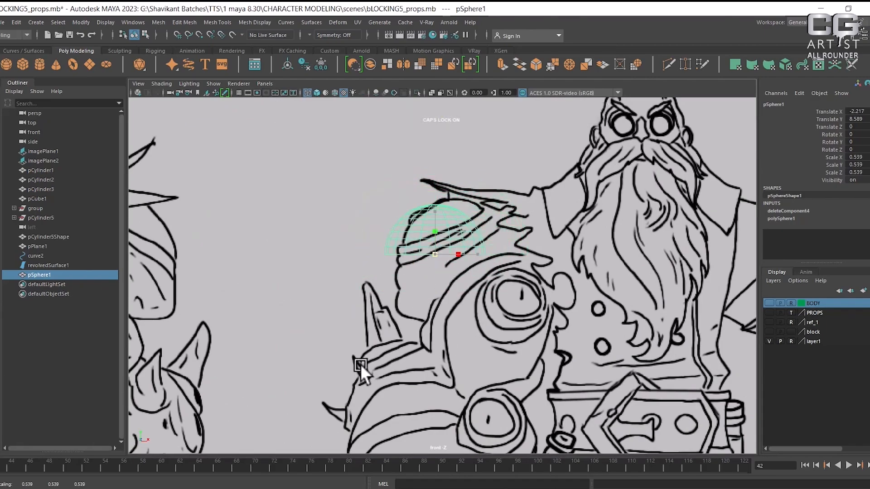
scroll(479, 301, up, 3)
- Rotate the half sphere about 33 degrees in Z and position it on the drawn dome at about X -2.11, Y 8.75
key(e)
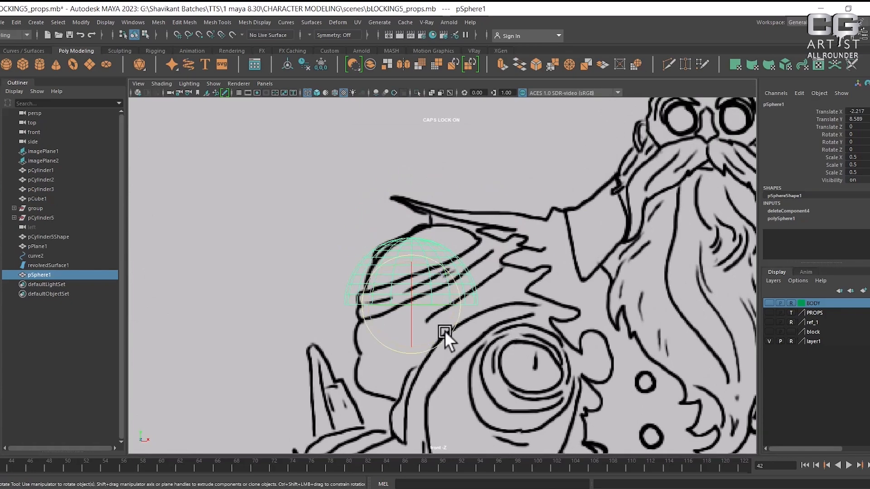
scroll(444, 328, up, 2)
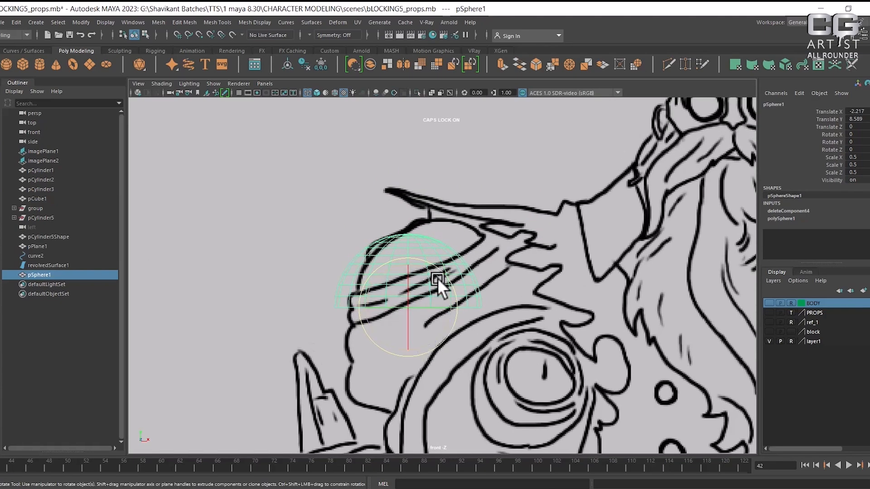
mouse_move(438, 279)
mouse_down()
mouse_move(422, 263)
mouse_move(426, 275)
mouse_up()
key(w)
drag(414, 308, 422, 285)
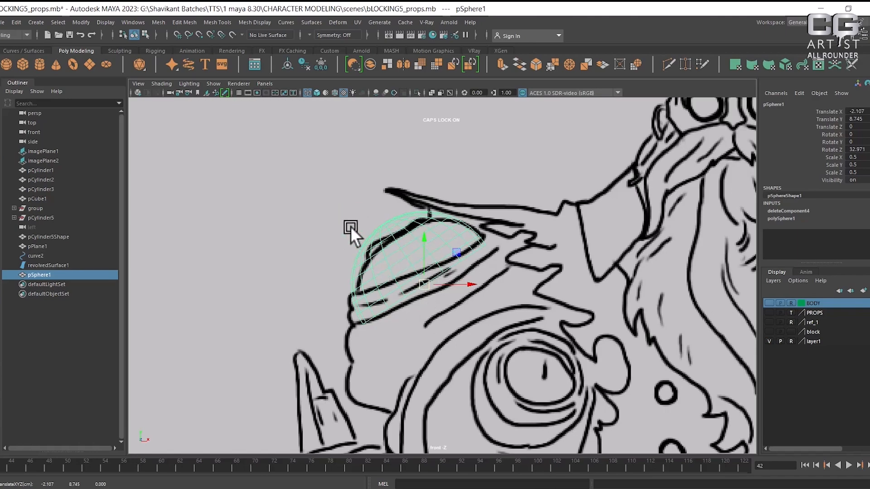
- Set the Move tool's axis orientation to Object and flatten the half sphere to a Y scale of about 0.424
click(314, 202)
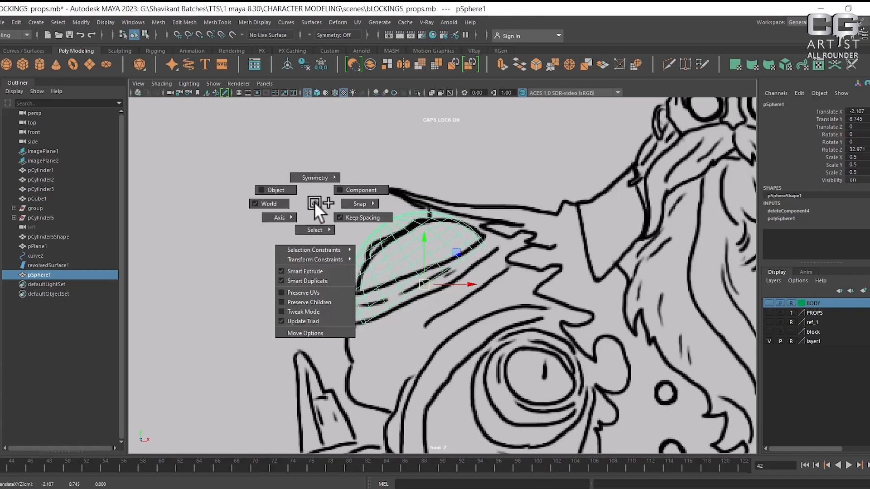
click(259, 190)
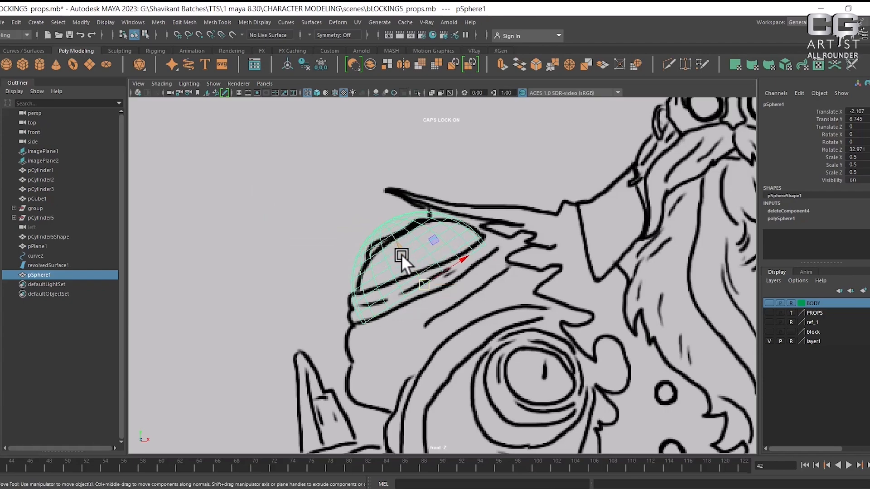
key(r)
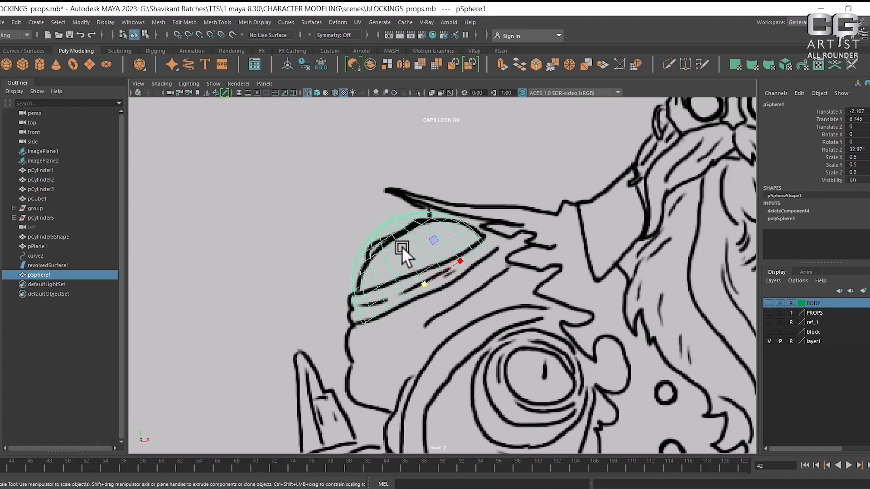
drag(401, 247, 404, 253)
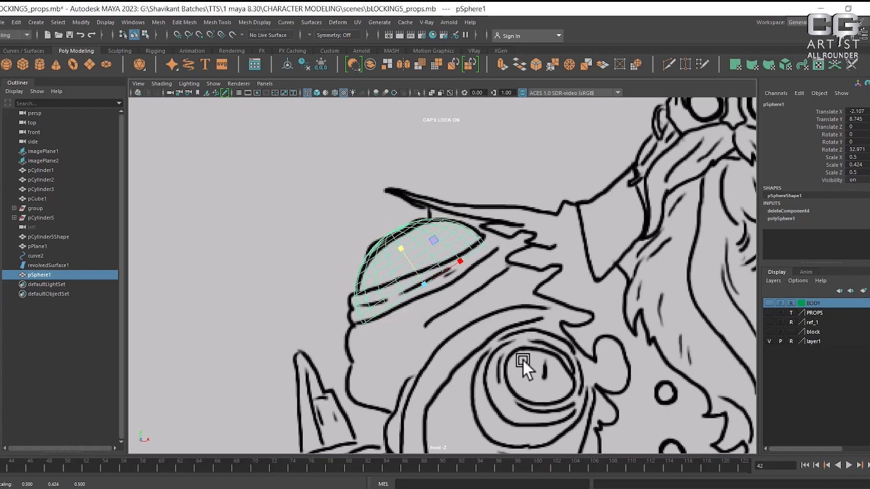
- Show all four views and turn off the Reference display type of layer1 so the image planes become selectable
key(space)
alt+right_drag(657, 374, 616, 389)
alt+middle_drag(616, 388, 647, 366)
alt+right_drag(648, 365, 622, 344)
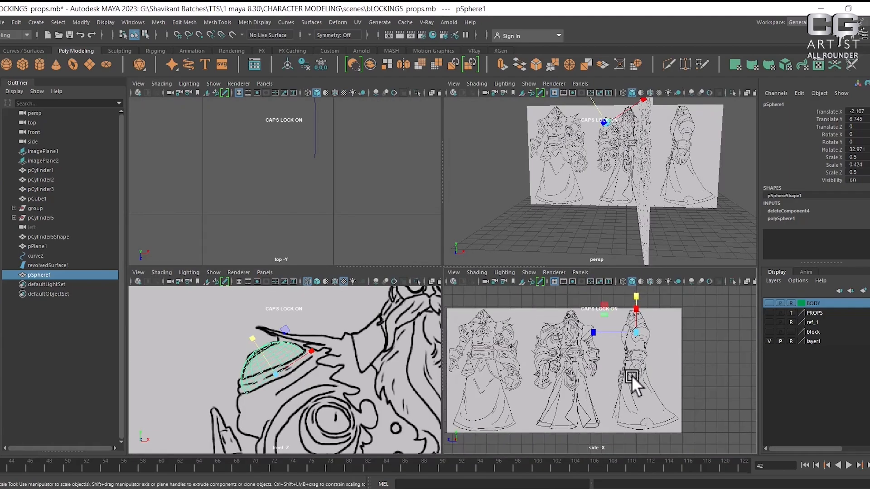
alt+right_drag(685, 211, 644, 186)
alt+drag(643, 185, 643, 200)
click(791, 342)
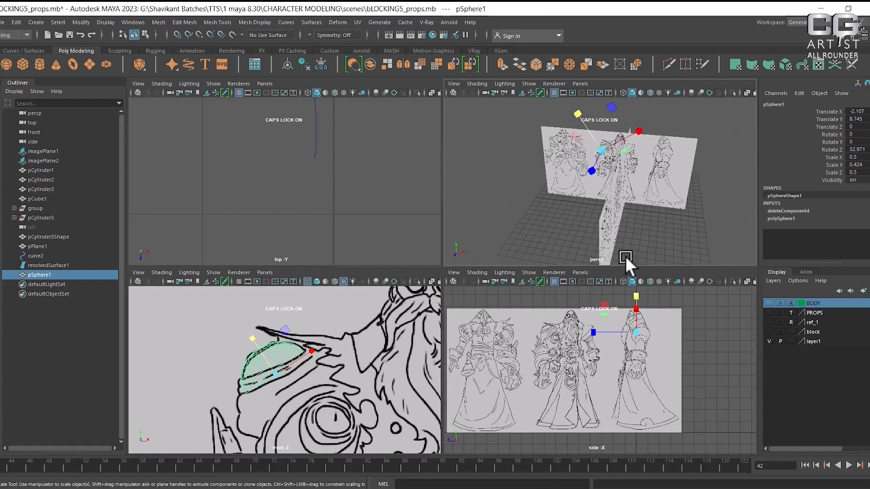
- Move the side image plane away from the front character along X, to about -4.395
click(611, 228)
click(613, 236)
key(w)
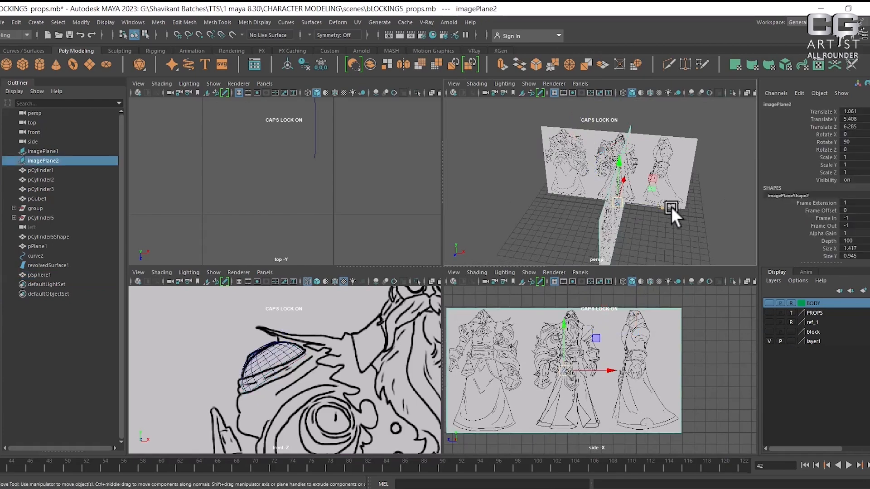
drag(670, 206, 619, 201)
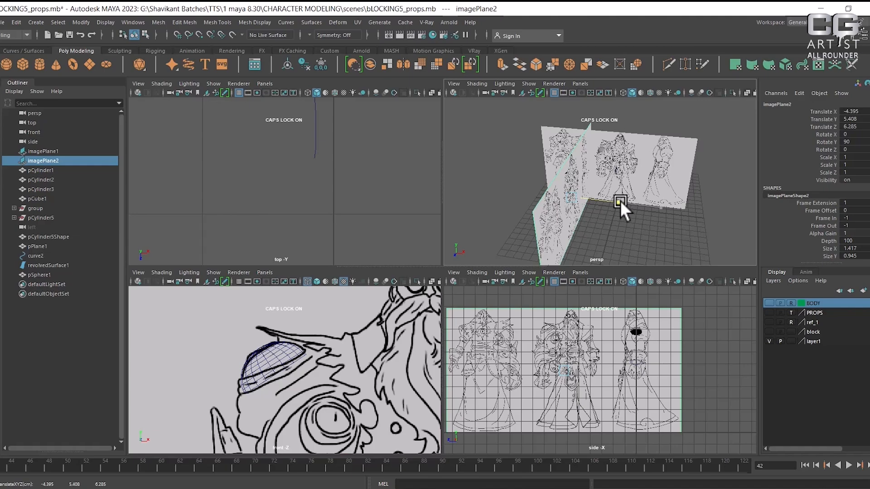
alt+middle_drag(328, 405, 341, 330)
alt+drag(623, 176, 619, 196)
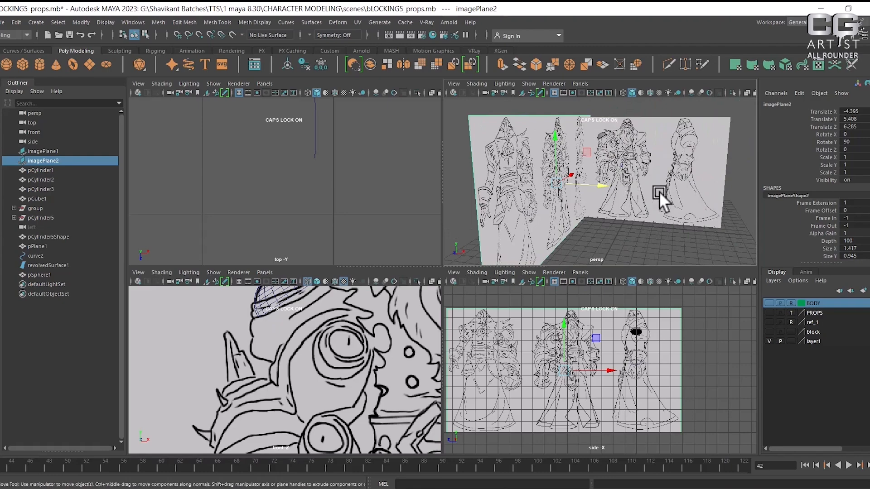
scroll(300, 366, down, 8)
alt+middle_drag(324, 373, 318, 349)
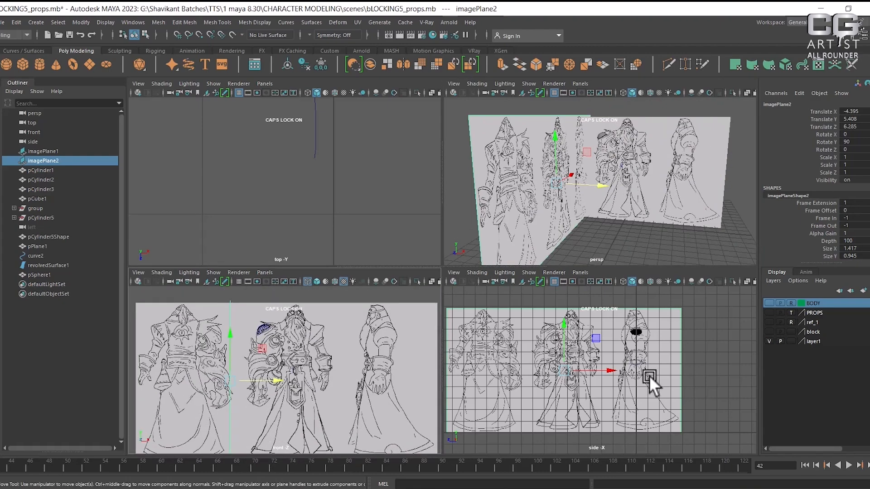
- Switch to the sourceimages folder and open HAND1.jpg in the ACDSee image viewer
key(alt+Tab)
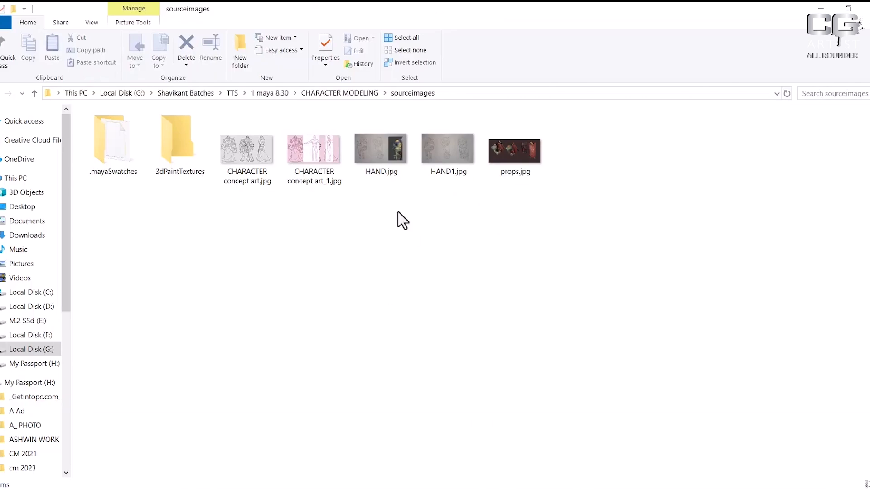
click(434, 148)
right_click(434, 147)
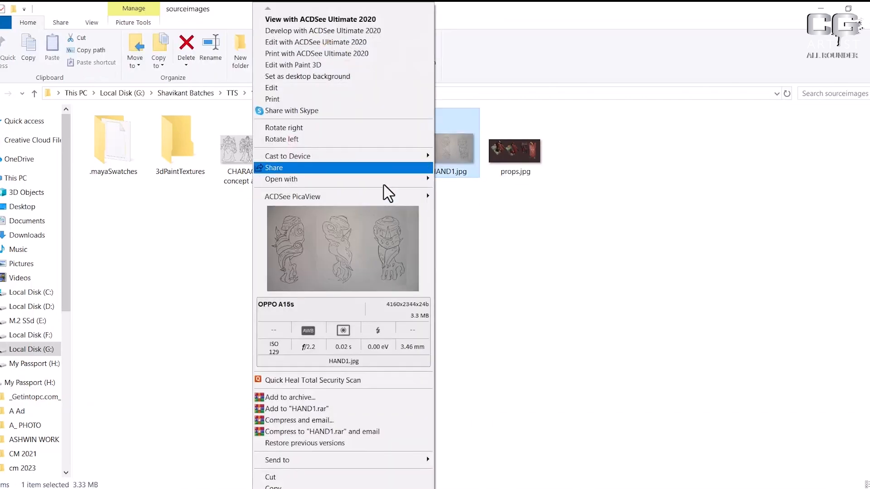
click(339, 247)
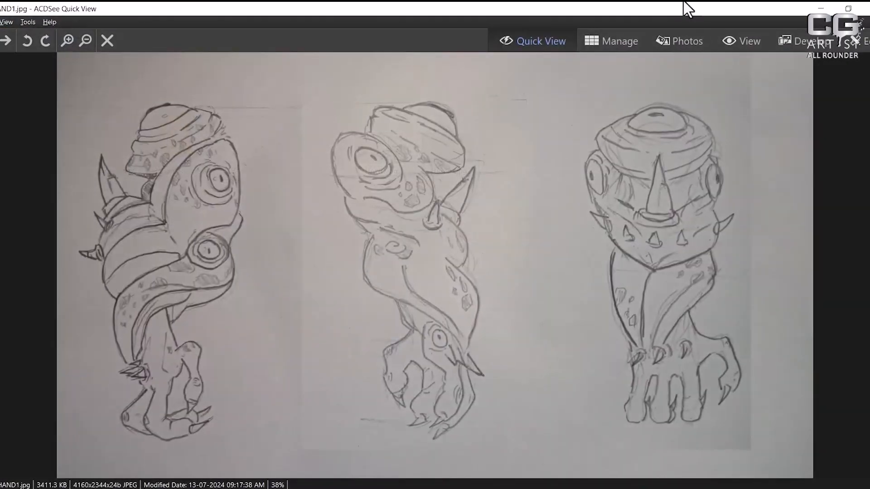
- Restore and shrink the HAND1.jpg viewer window, minimise the folder window, and park the sketch beside the Maya views
drag(682, 6, 546, 107)
click(821, 8)
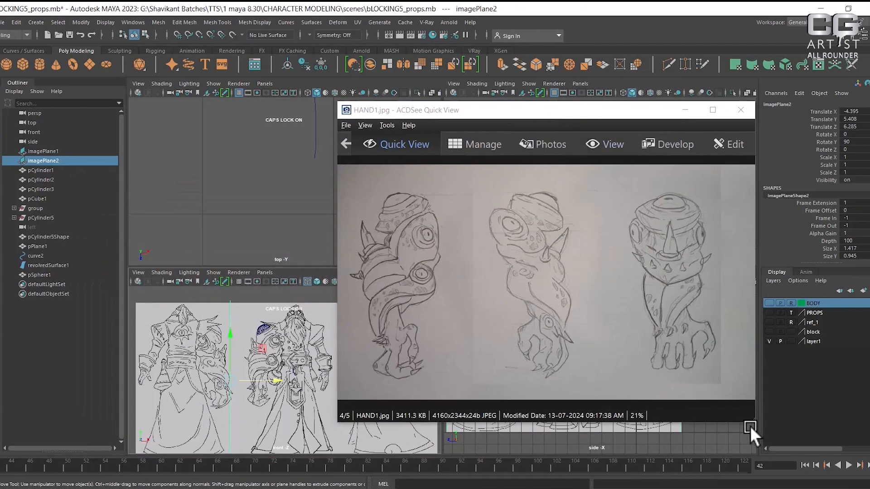
drag(753, 420, 617, 363)
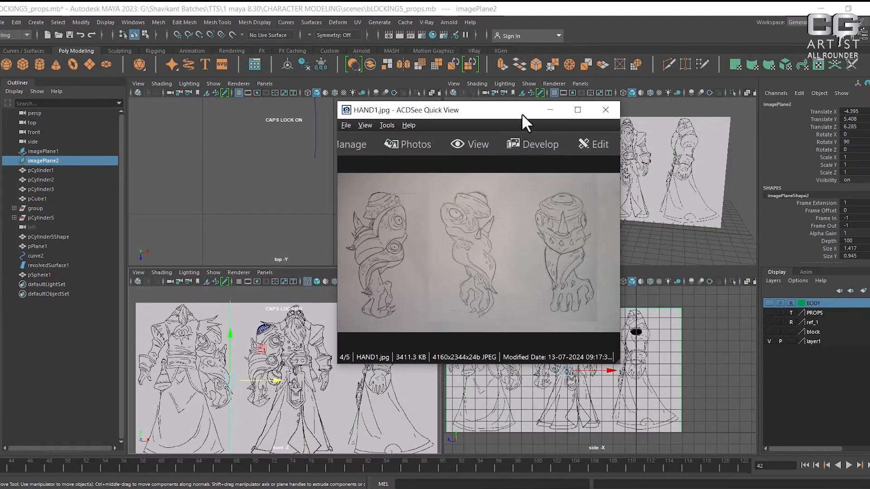
drag(521, 113, 183, 97)
- Maximise the front view around the monster arm and change the viewer's reference image to HAND.jpg
scroll(309, 393, up, 5)
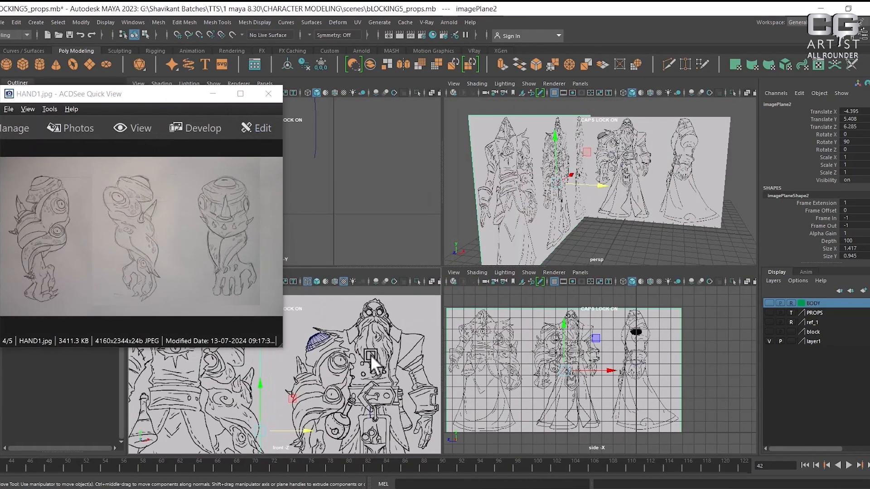
scroll(376, 371, up, 3)
key(space)
scroll(556, 297, up, 5)
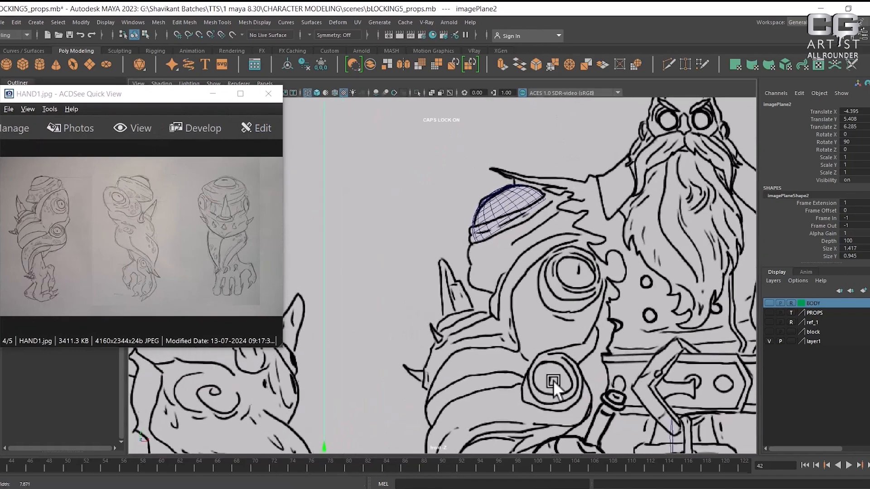
click(115, 250)
scroll(114, 249, down, 1)
scroll(114, 249, up, 1)
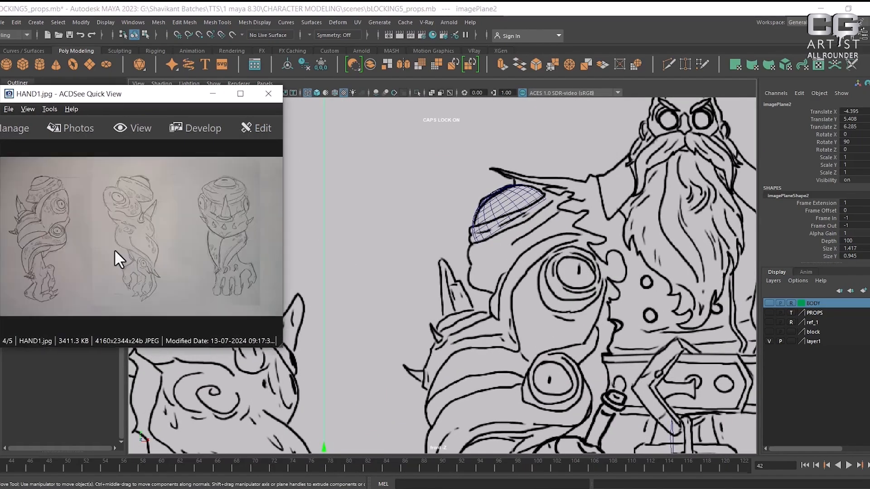
scroll(114, 259, up, 1)
- Enlarge the coloured arm render in HAND.jpg around the top eye and move the viewer window clear of the front view
ctrl+scroll(165, 251, up, 2)
drag(164, 251, 6, 245)
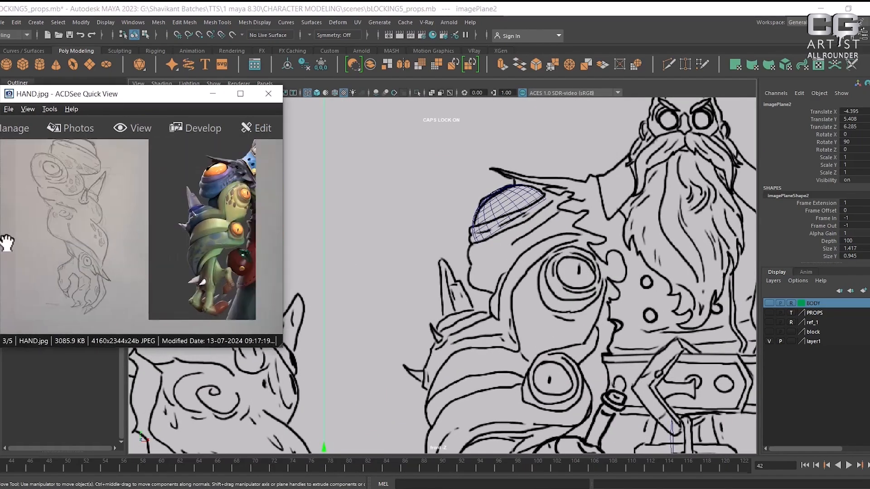
ctrl+scroll(90, 246, up, 2)
drag(131, 247, 40, 290)
ctrl+scroll(127, 276, up, 2)
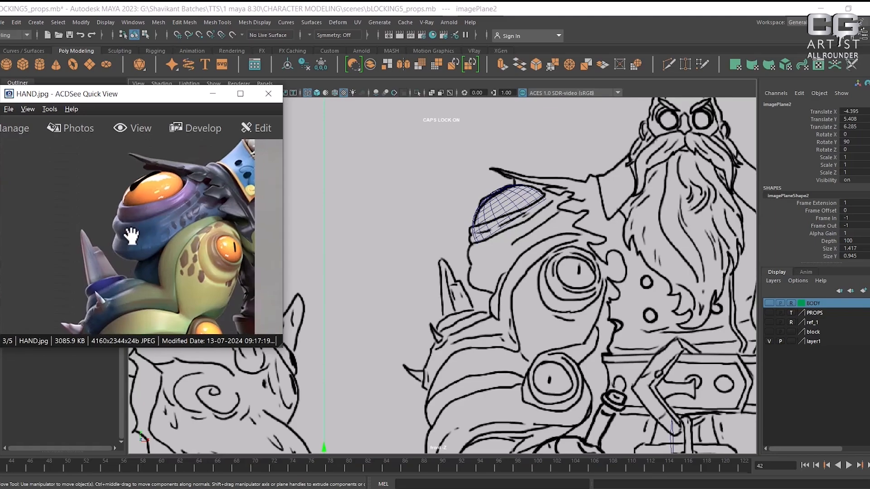
scroll(553, 216, up, 6)
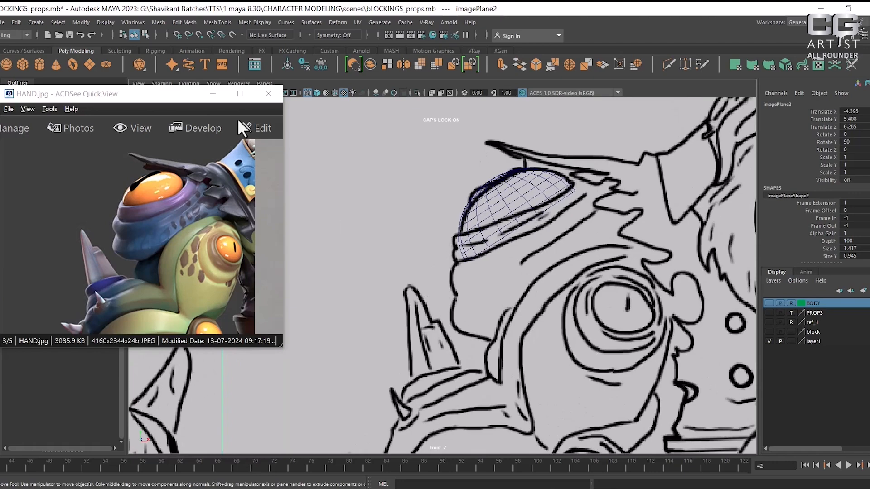
drag(188, 91, 105, 113)
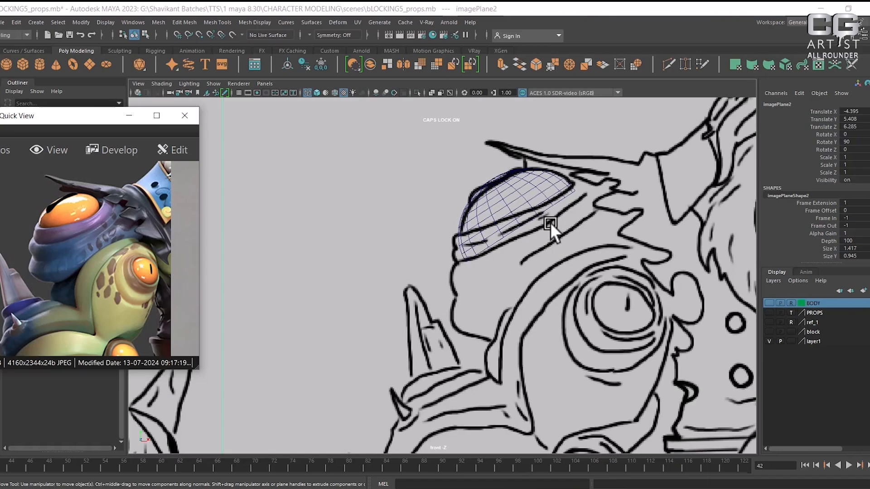
- Set layer1 to Template, hide its reference images, and show the half-sphere dome large in the perspective view
click(496, 222)
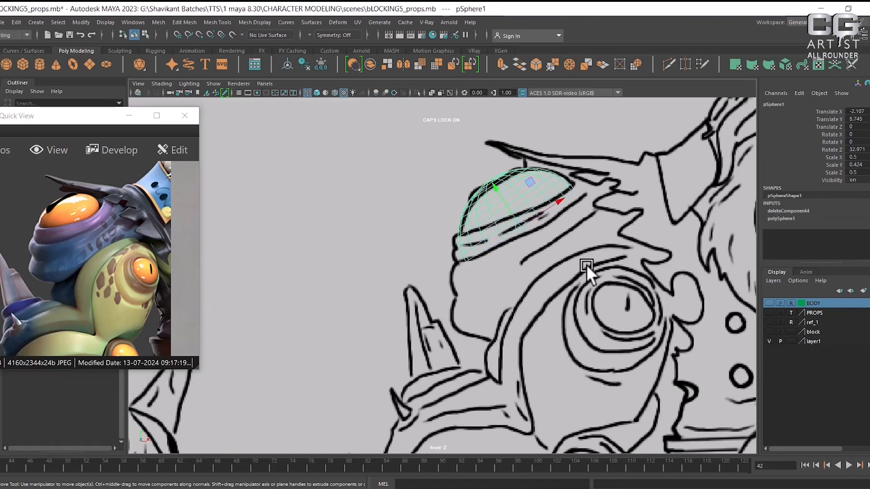
key(space)
alt+drag(616, 260, 661, 284)
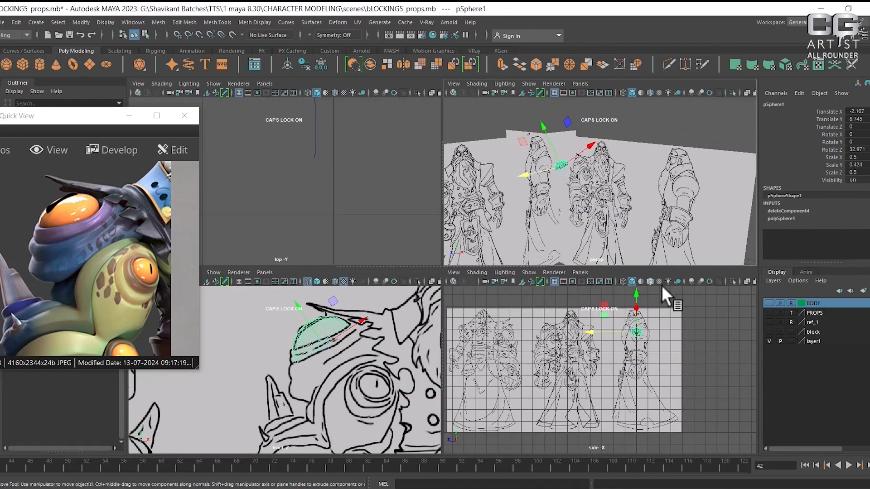
click(791, 341)
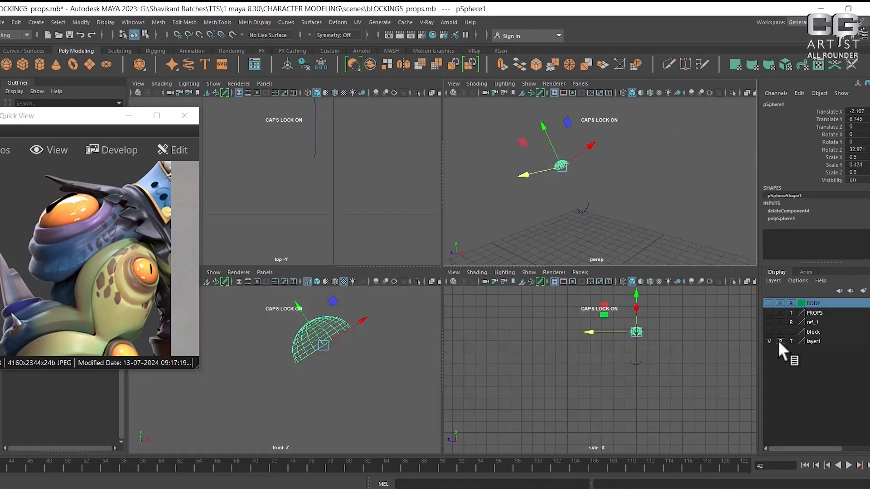
click(768, 339)
scroll(653, 221, up, 5)
alt+drag(653, 221, 620, 191)
key(space)
alt+middle_drag(561, 195, 679, 226)
scroll(572, 295, up, 6)
- Select the edge loop just above the dome's rim, convert it to faces, and extract the two lowest face rows
right_drag(584, 220, 583, 192)
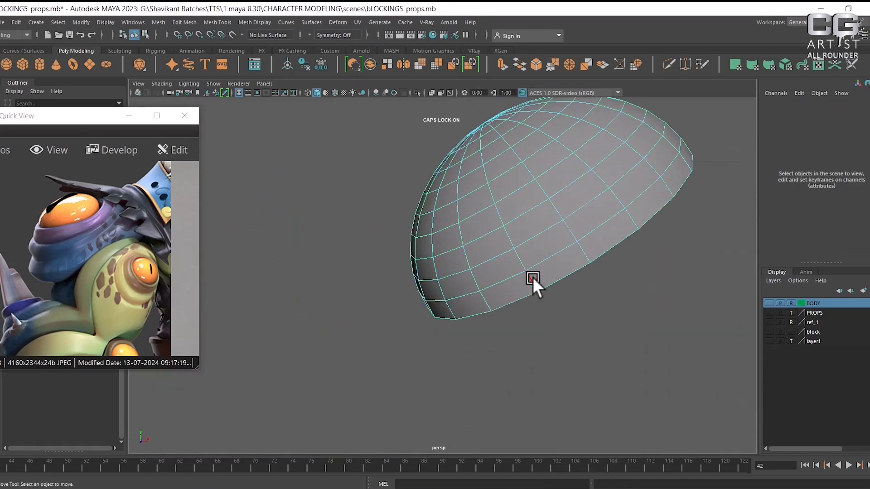
double_click(540, 263)
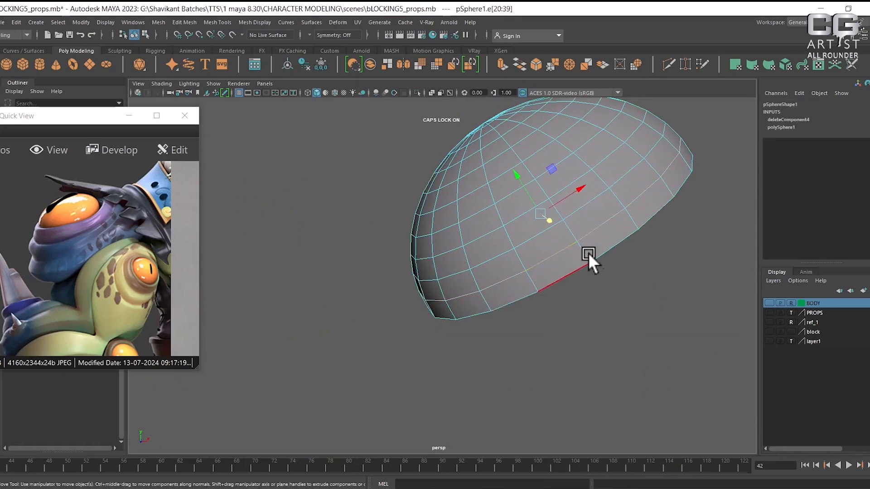
shift+right_click(666, 227)
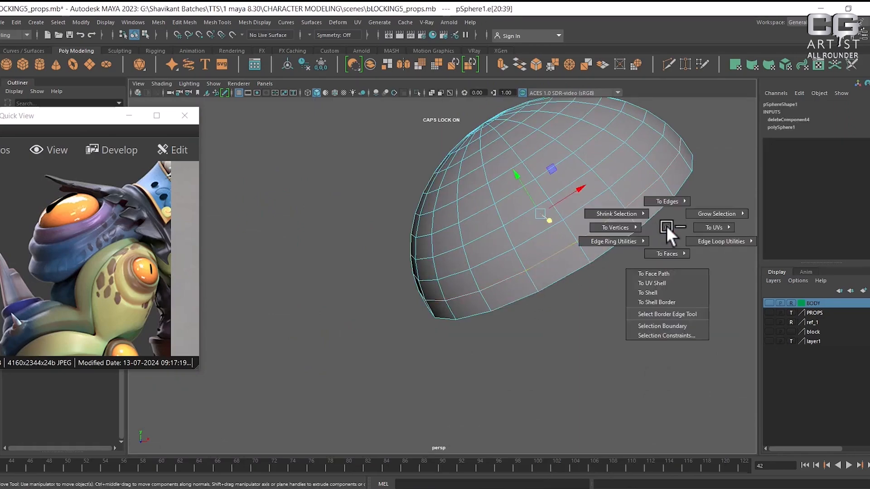
right_drag(666, 226, 668, 285)
shift+right_click(688, 206)
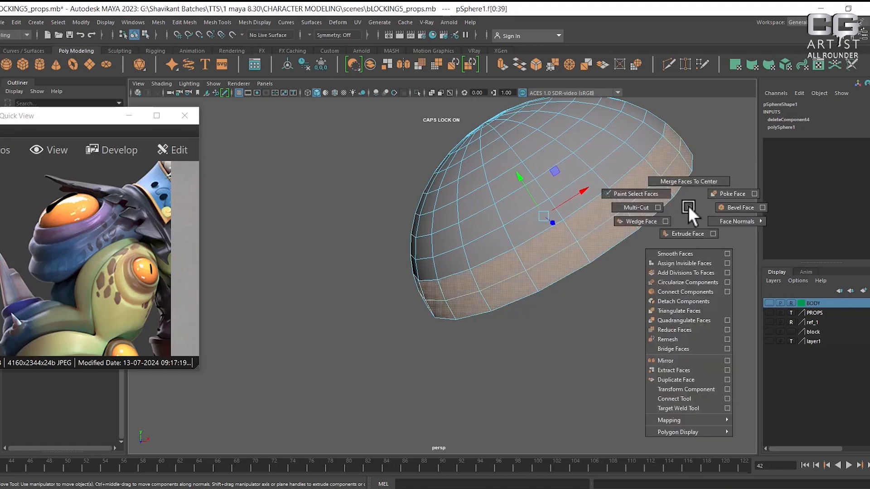
right_drag(687, 206, 689, 379)
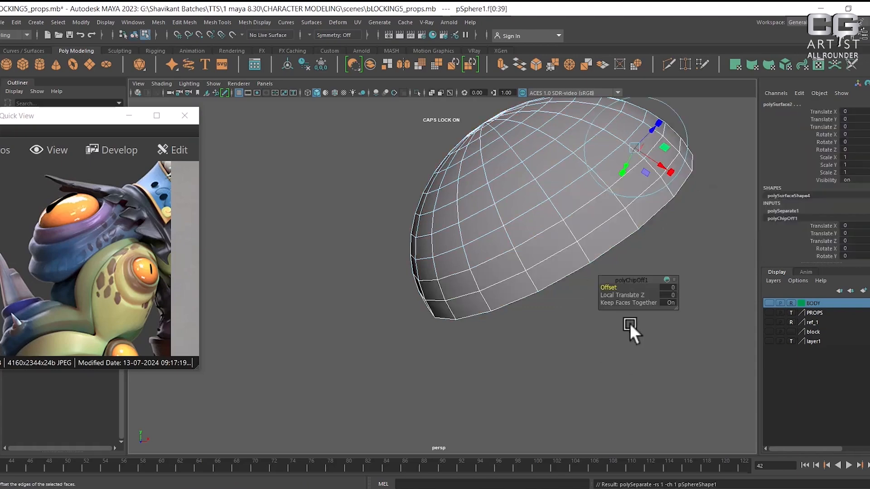
- Return to object mode, hide the upper dome piece, and select the extracted rim band
right_drag(489, 211, 558, 124)
click(552, 313)
click(521, 219)
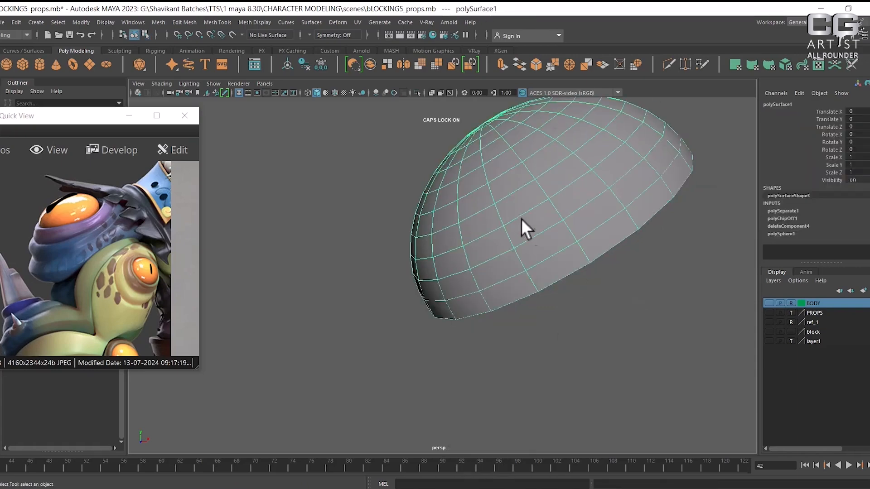
key(ctrl+h)
click(556, 271)
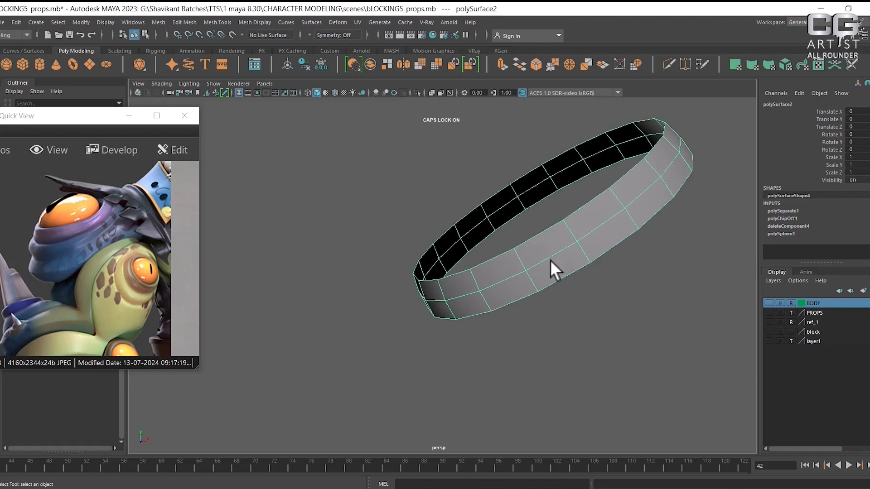
- Scale the rim band uniformly to 1.058 and unhide the dome
key(w)
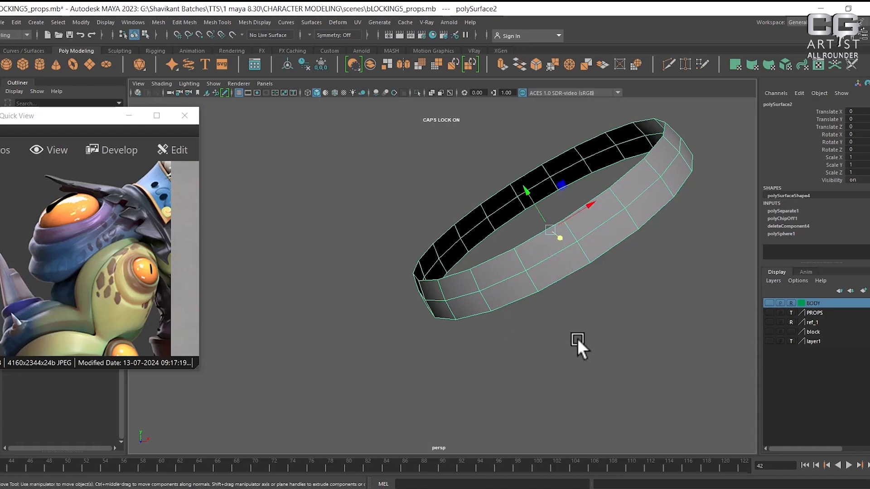
key(r)
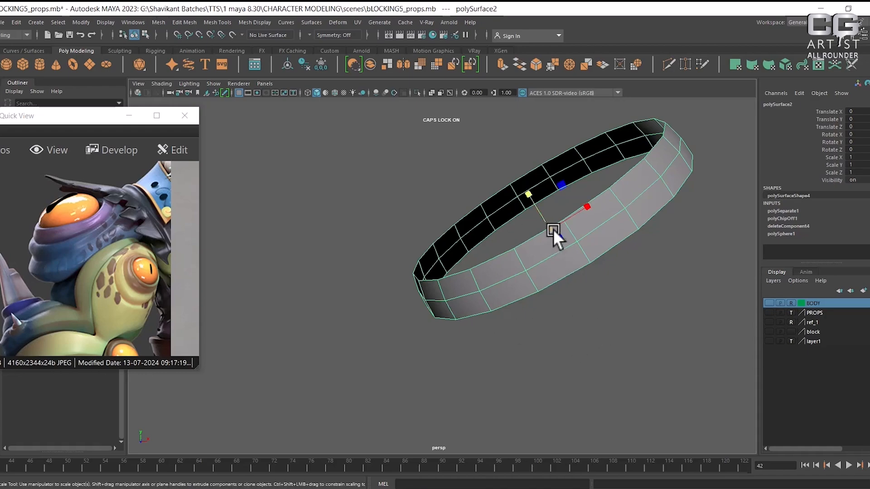
drag(552, 229, 562, 227)
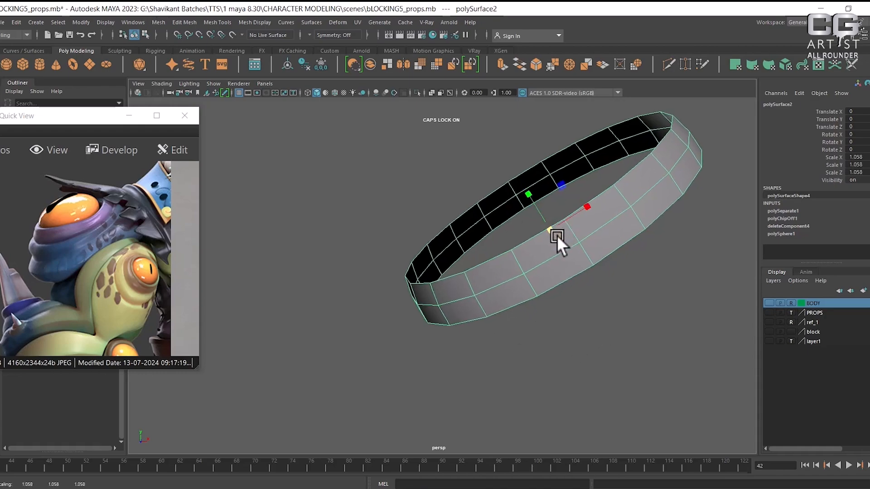
key(ctrl+shift+h)
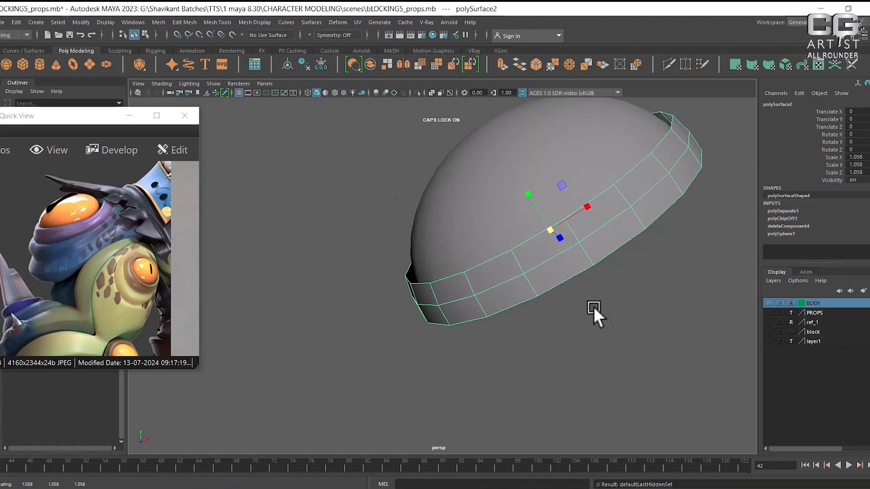
alt+drag(593, 307, 598, 307)
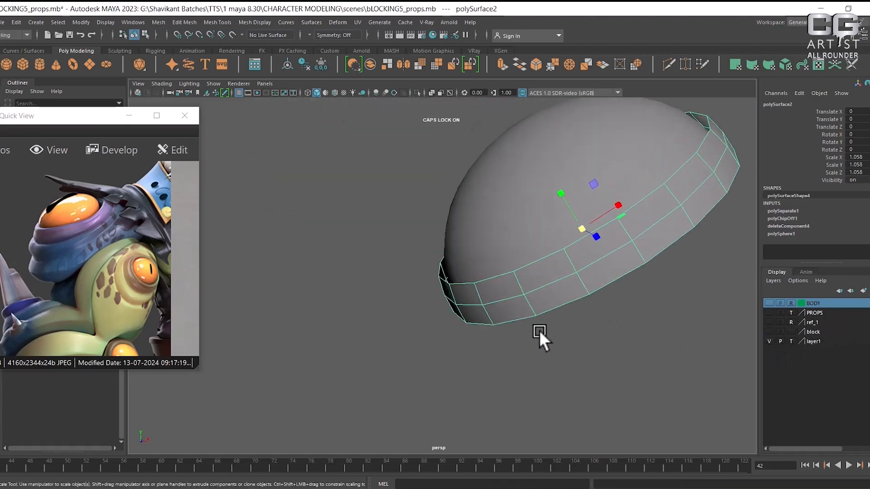
- Show all hidden objects and set layer1 to Reference so its concept art displays behind the dome
click(105, 23)
mouse_move(146, 84)
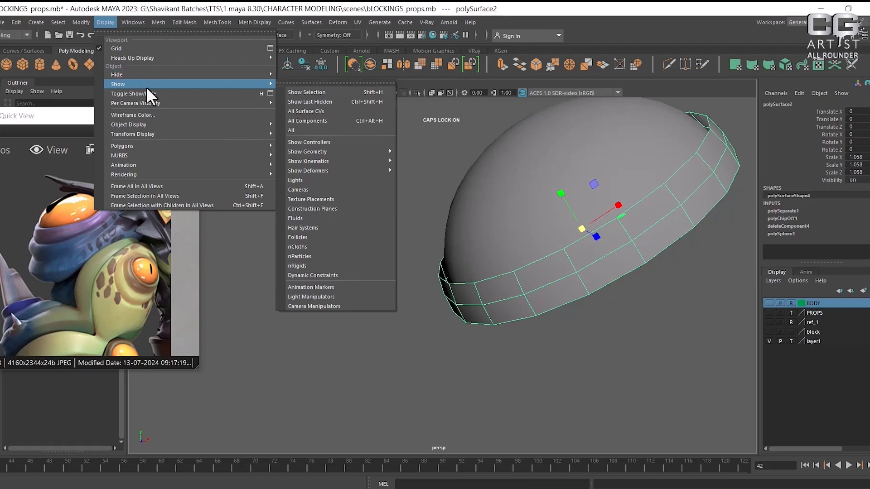
click(358, 129)
scroll(400, 209, down, 5)
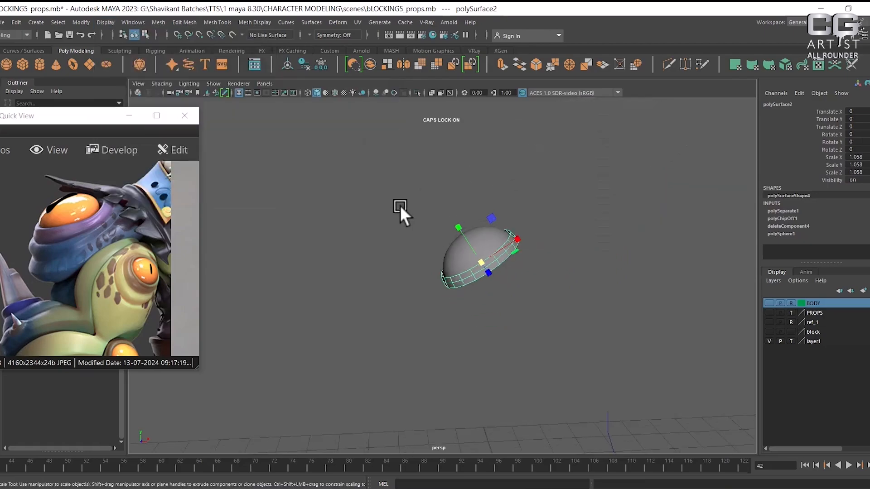
click(792, 342)
- Switch to wireframe and the front view around the dome, and hide cameras in that view
scroll(483, 284, up, 2)
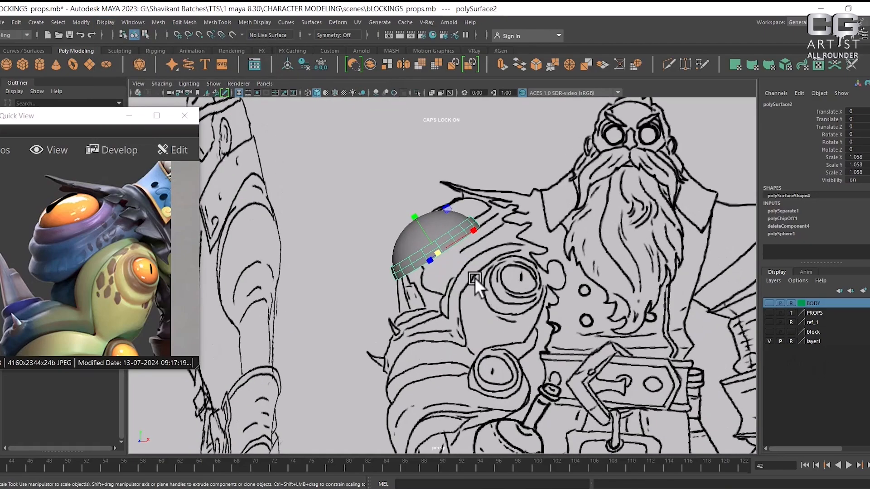
key(4)
scroll(546, 311, up, 5)
key(space)
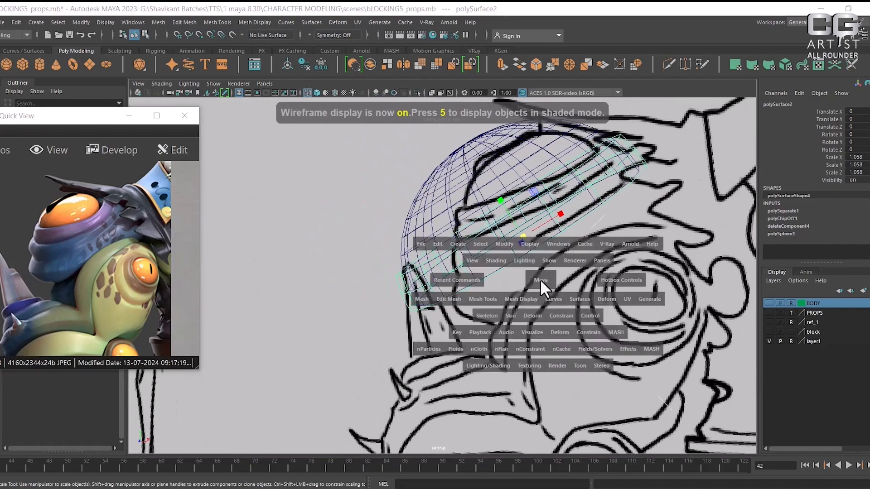
drag(540, 279, 544, 308)
scroll(572, 330, up, 4)
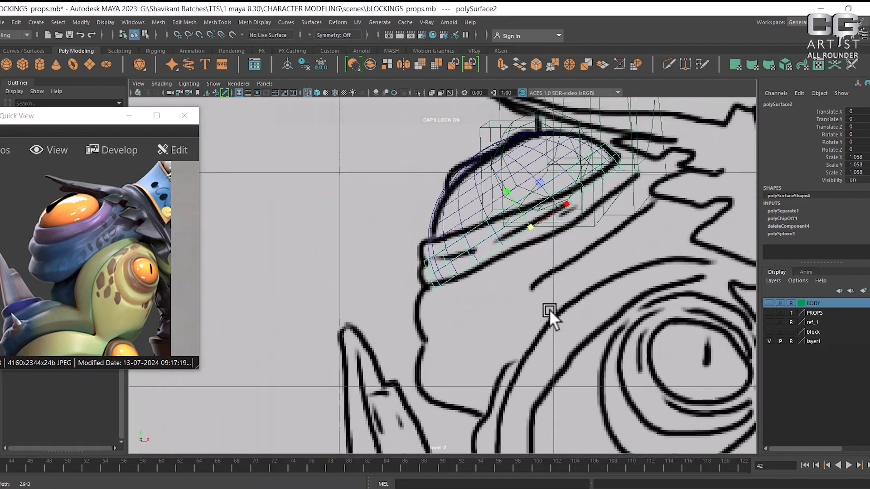
scroll(549, 309, up, 3)
key(e)
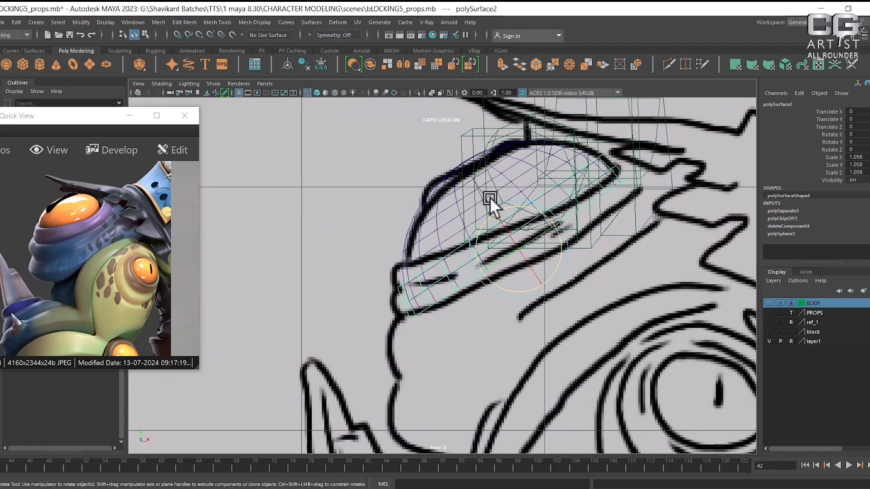
click(212, 84)
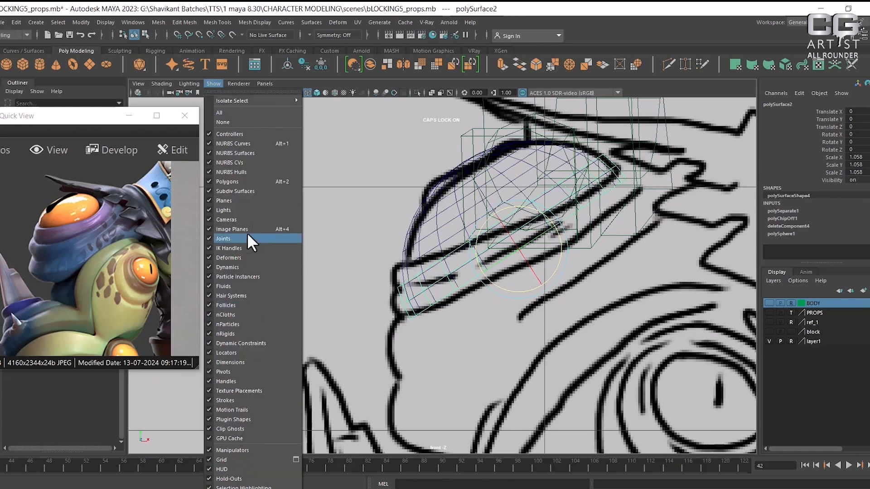
click(246, 220)
scroll(575, 315, up, 2)
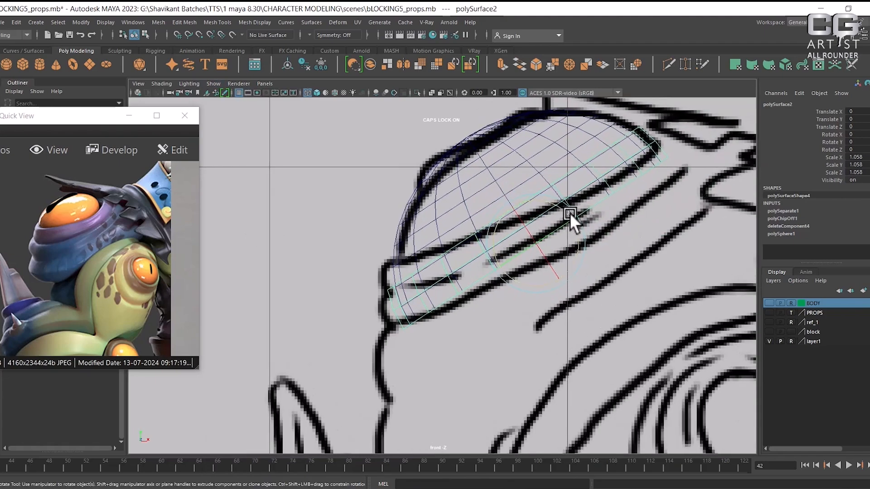
- Rotate the rim band to -12.052 in Z to follow the sketched eyelid and scale it uniformly to 1.073
drag(570, 216, 574, 224)
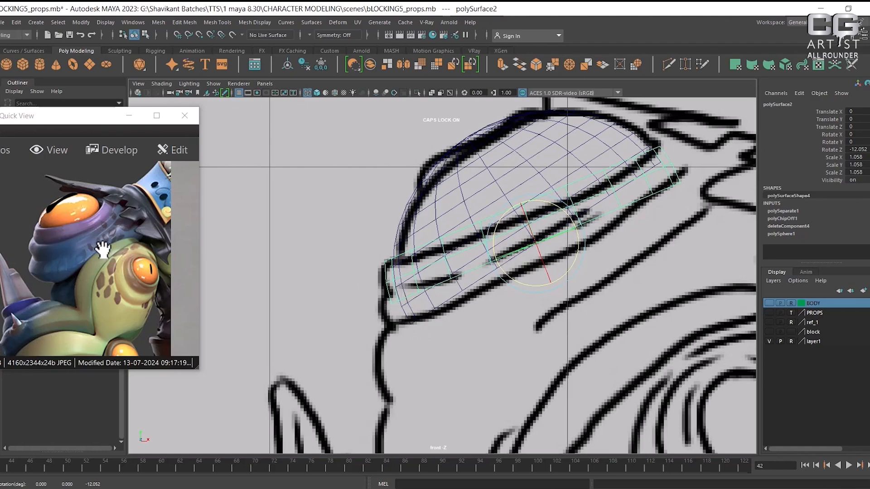
key(t)
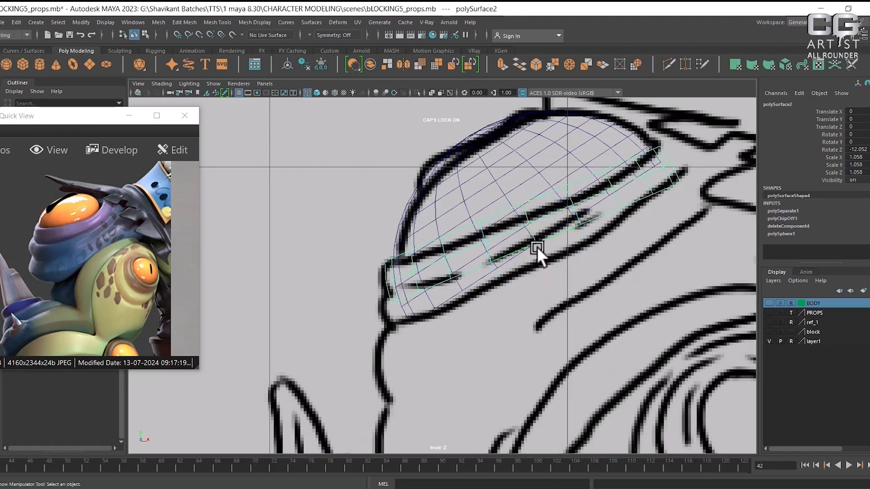
drag(537, 245, 539, 243)
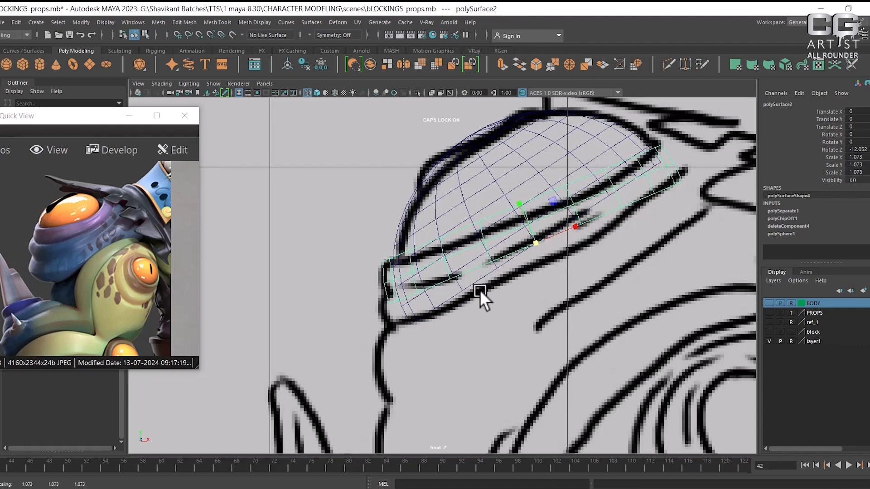
- Extrude the band's lower border edges with Local Translate Z 0.02 and pull them slightly down
right_drag(388, 307, 366, 187)
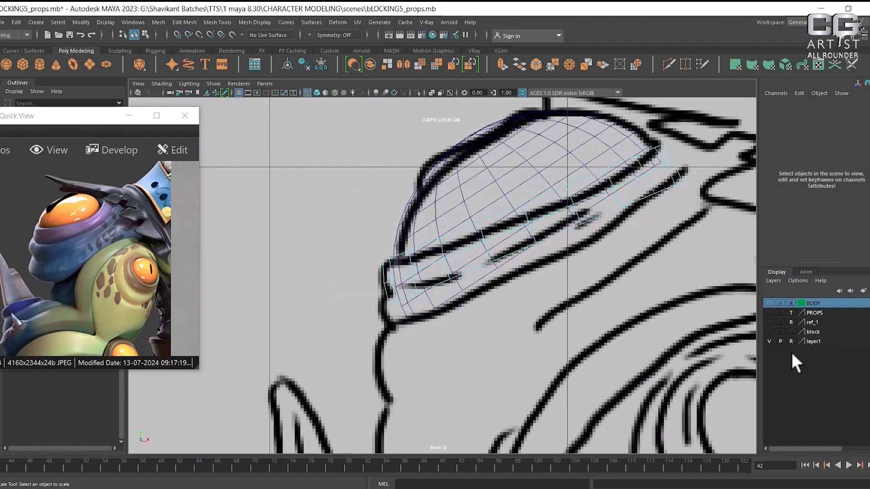
click(390, 306)
shift+right_drag(544, 262, 546, 284)
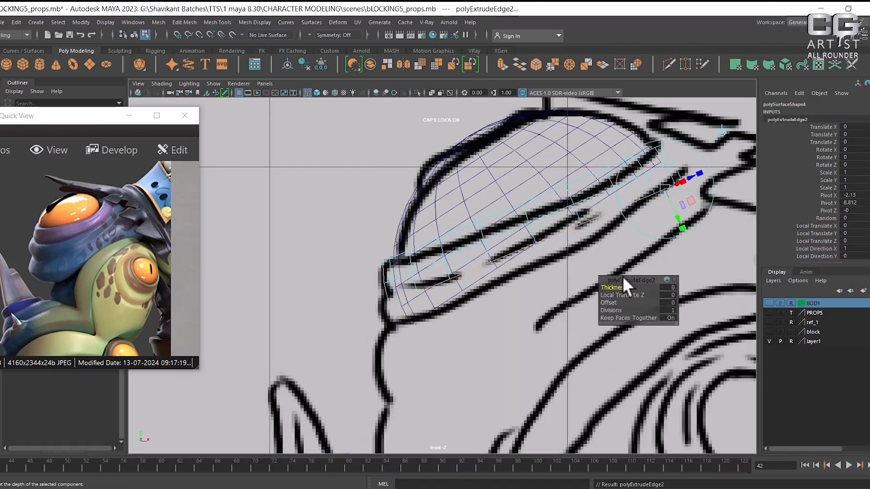
click(634, 295)
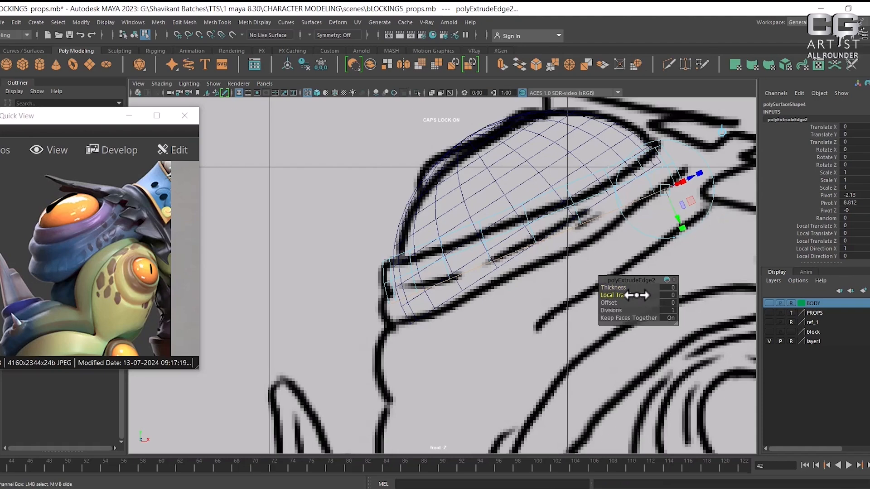
drag(636, 295, 637, 293)
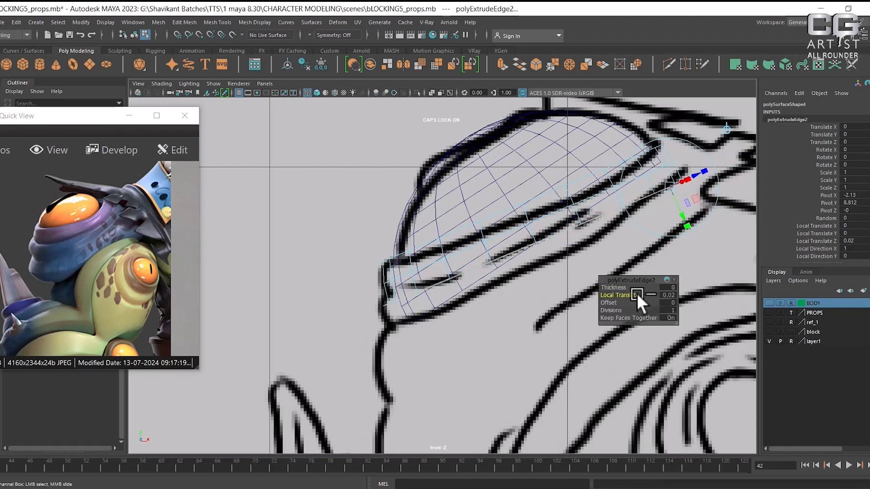
drag(684, 215, 687, 219)
- Extrude the band's lower border again with Local Translate Z 0.05 and move the new edges down to the sketched lid line
shift+right_drag(529, 281, 525, 314)
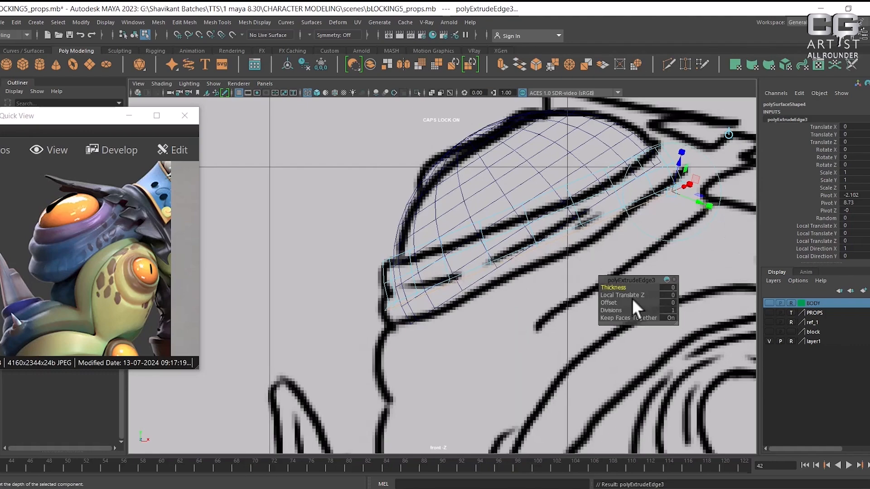
drag(630, 294, 667, 253)
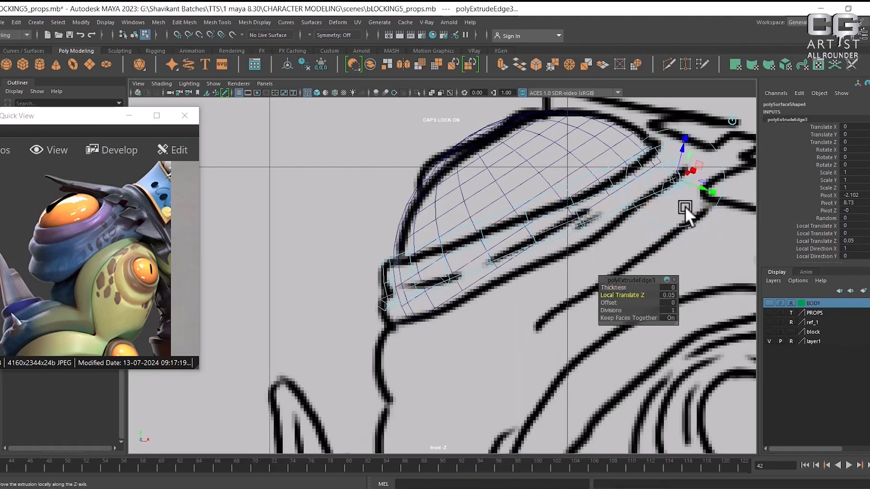
key(w)
drag(521, 197, 551, 223)
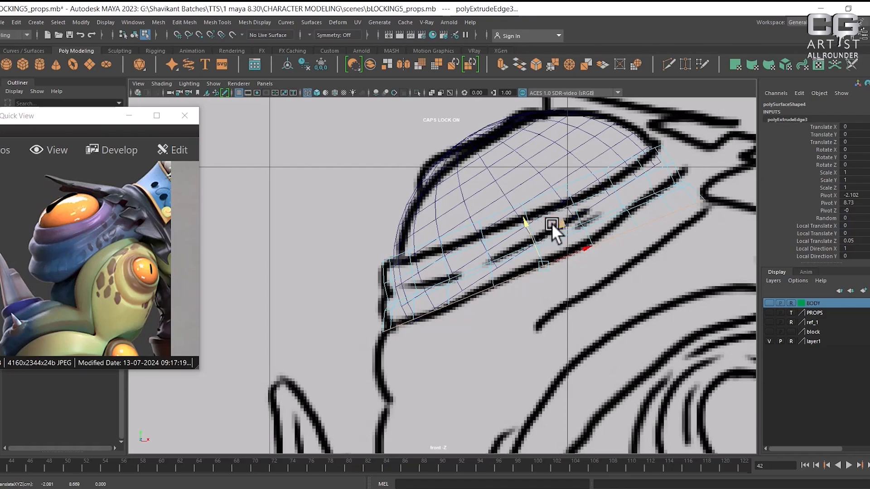
- Return to object mode and hide the dome, leaving only the eyelid band over the sketch
alt+middle_drag(606, 258, 551, 278)
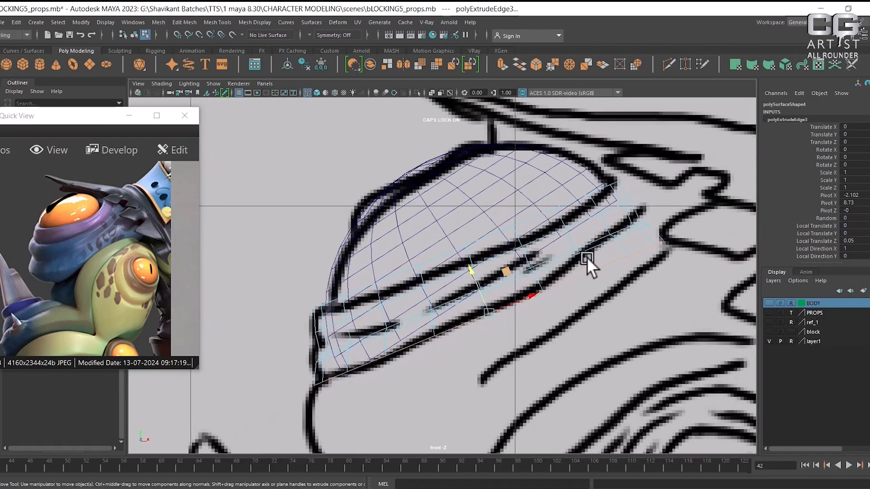
right_drag(419, 213, 504, 162)
click(518, 220)
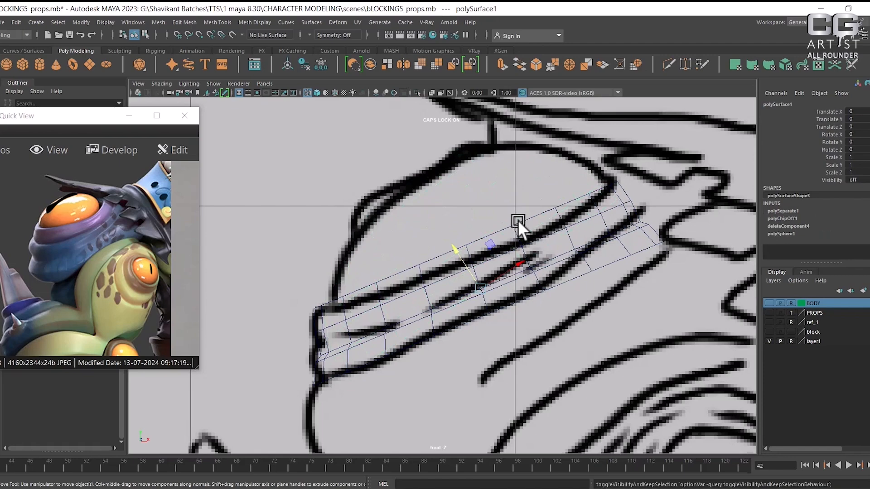
- Select the eyelid band's lower border edge loop and move it slightly up toward the sketched lid line
click(559, 214)
click(598, 194)
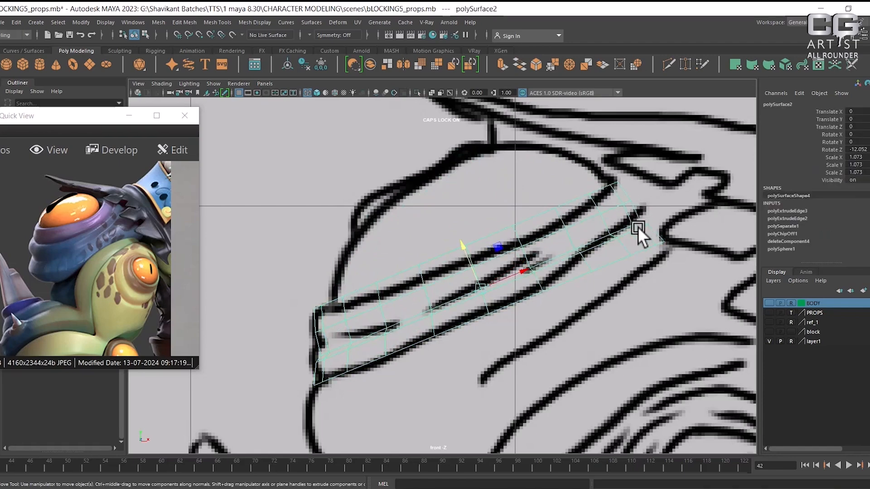
alt+middle_drag(598, 253, 588, 231)
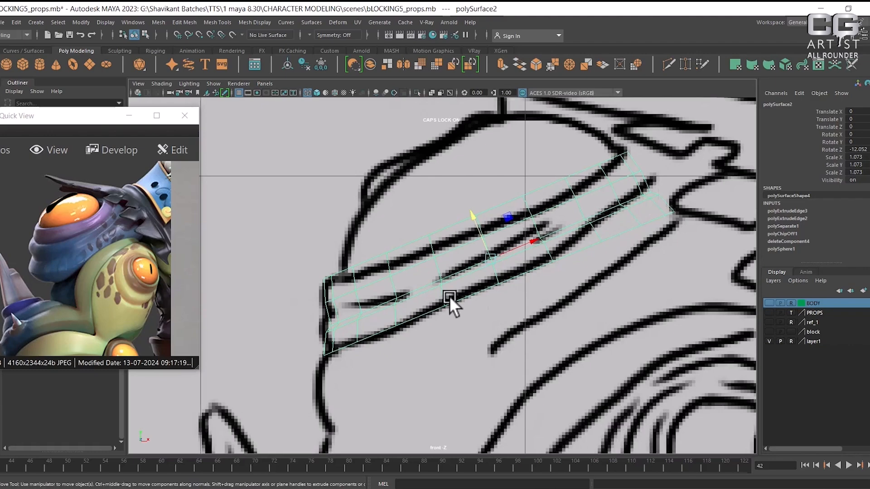
right_drag(450, 219, 446, 168)
click(469, 293)
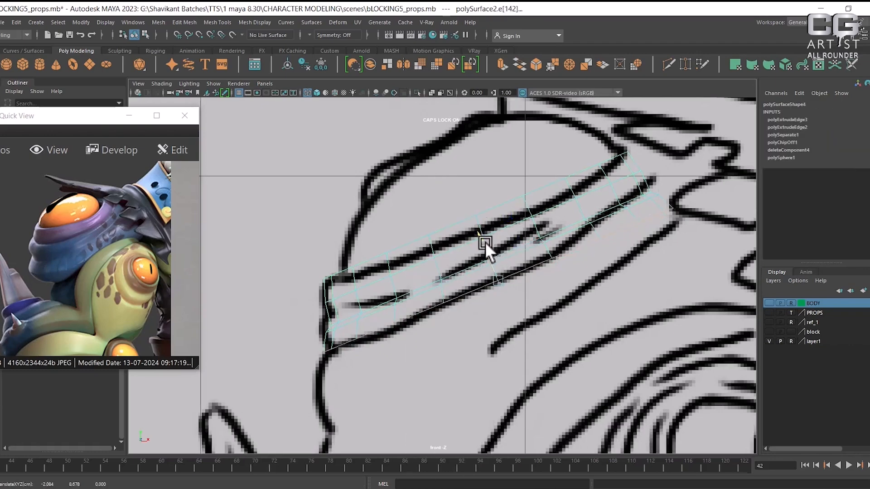
key(w)
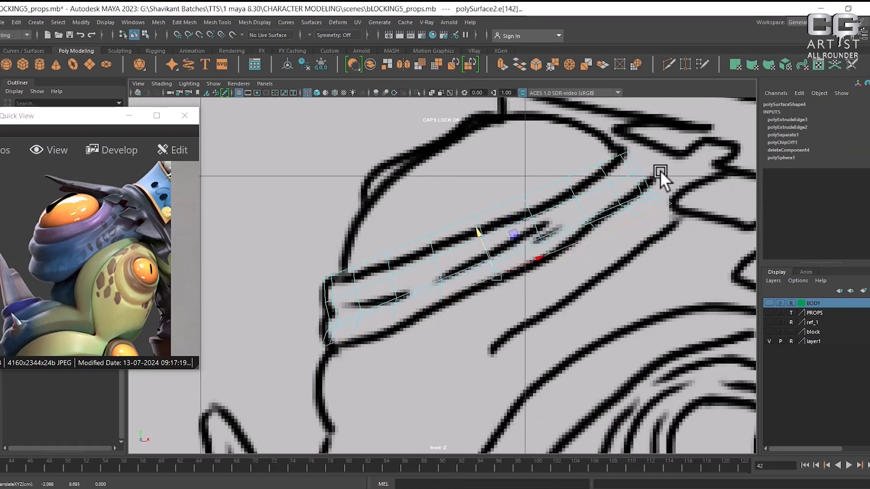
- Extrude the eyelid band's lower border edges again and move the new edges slightly up inside the lid
scroll(575, 302, down, 6)
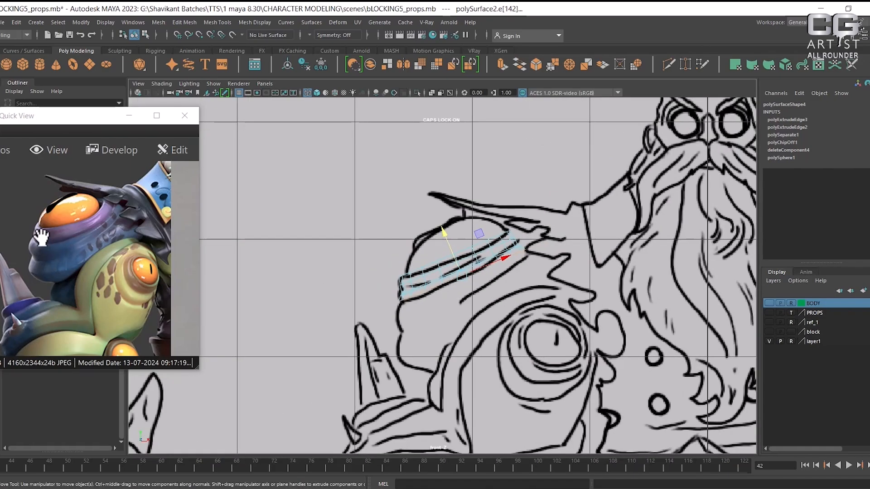
scroll(490, 301, up, 6)
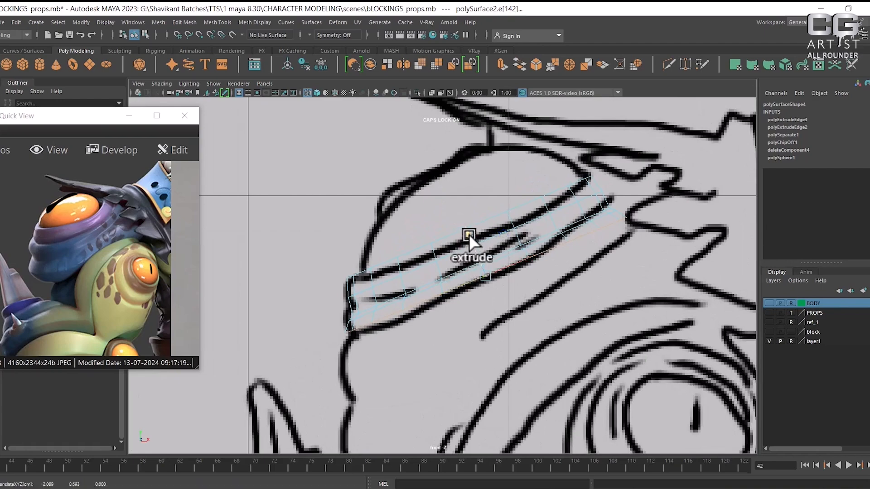
key(ctrl+e)
key(w)
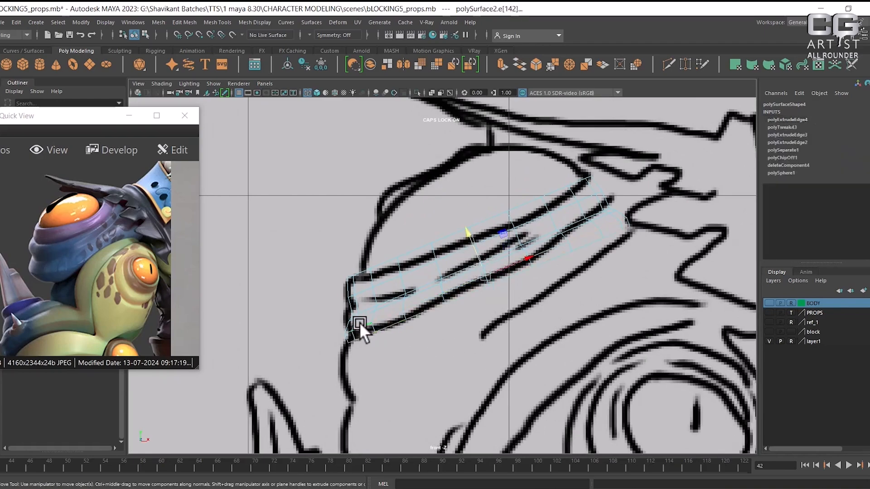
drag(469, 233, 466, 226)
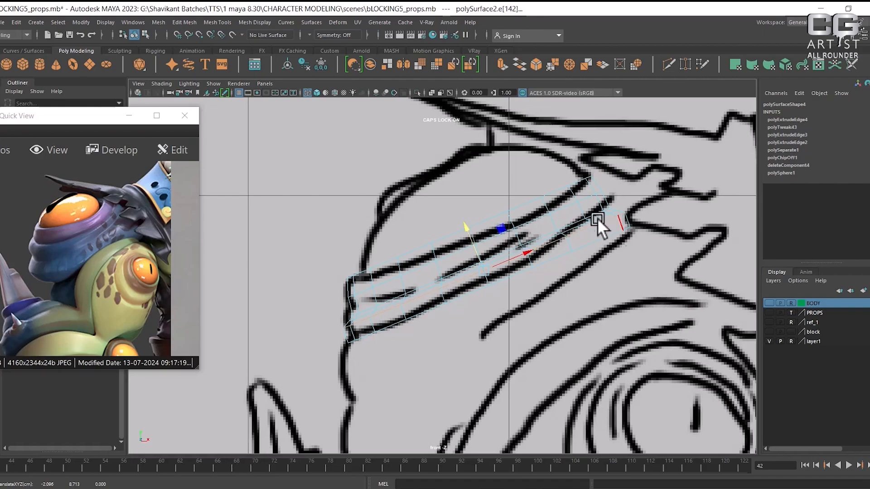
scroll(597, 219, up, 2)
scroll(597, 263, down, 4)
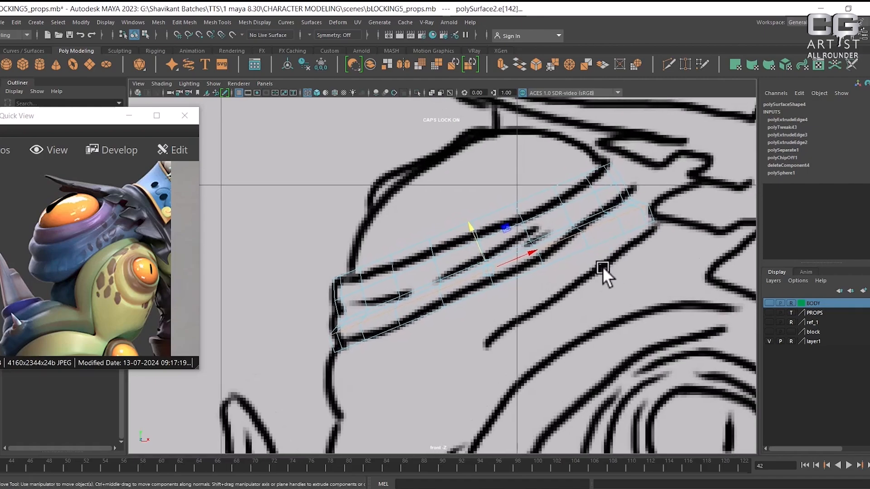
scroll(595, 248, up, 4)
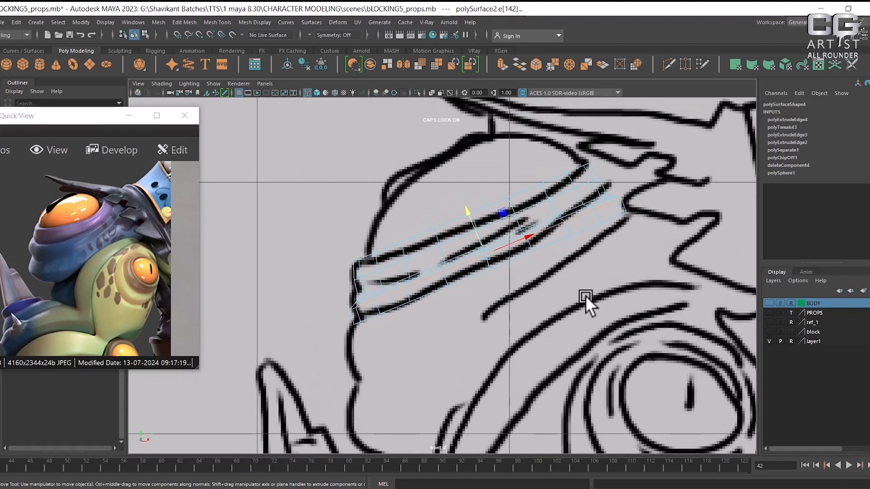
drag(627, 215, 618, 215)
- Select the band's lower outer edge loop, enable soft selection and narrow its falloff to the lower part of the band
double_click(540, 243)
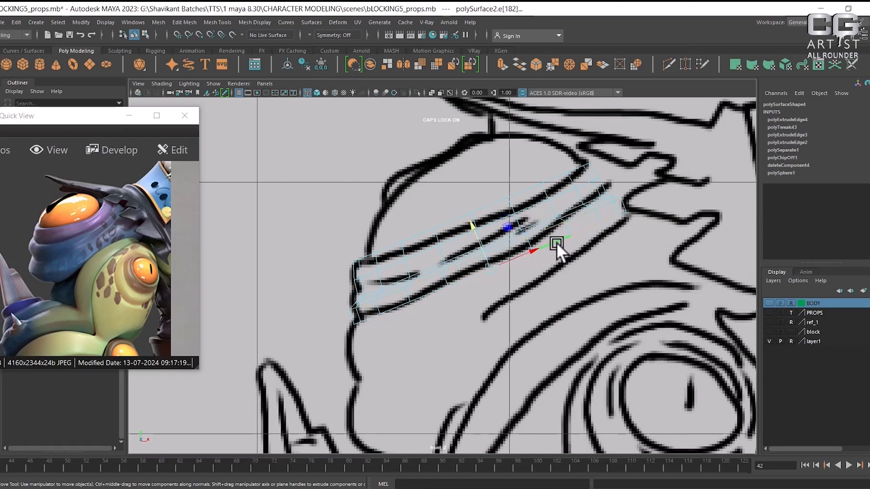
key(b)
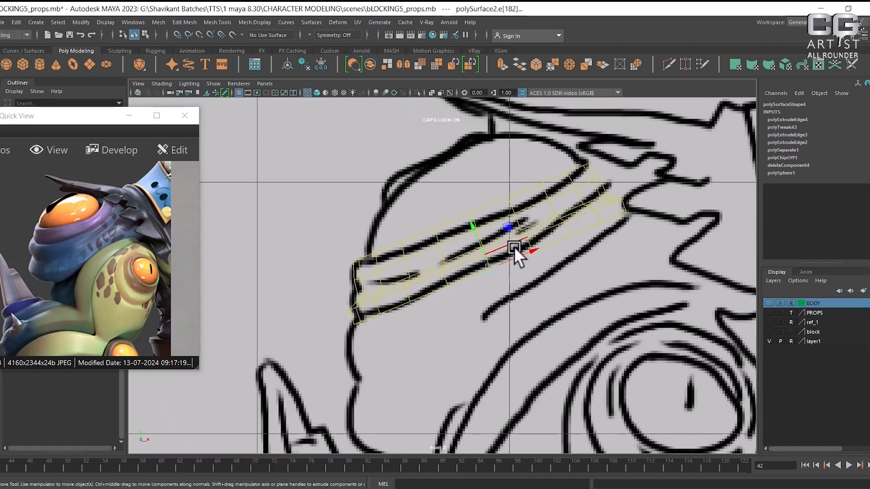
drag(513, 247, 394, 286)
drag(525, 264, 514, 268)
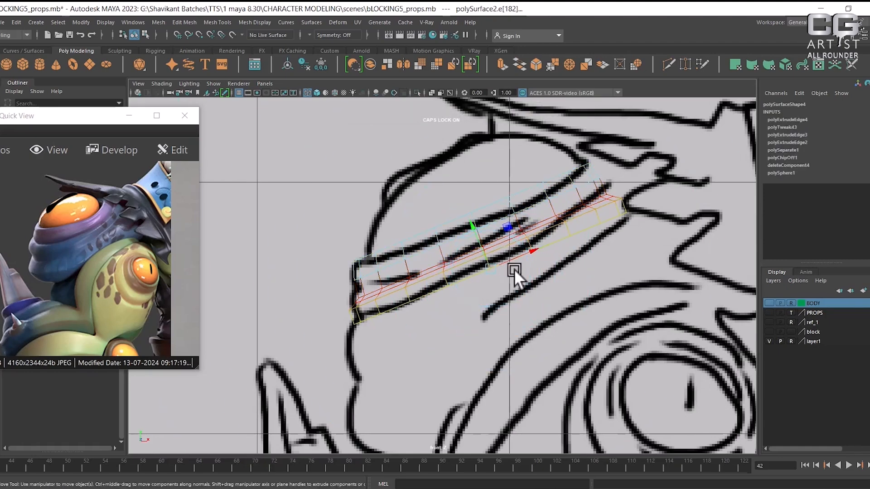
- Rotate the soft-selected lower border loop of the fold mesh and shift it to follow the second sketched fold line
key(e)
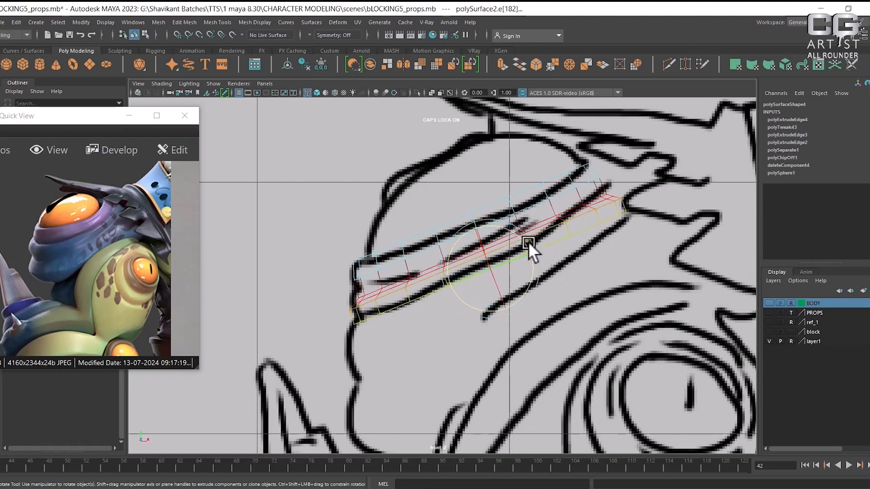
drag(523, 241, 529, 252)
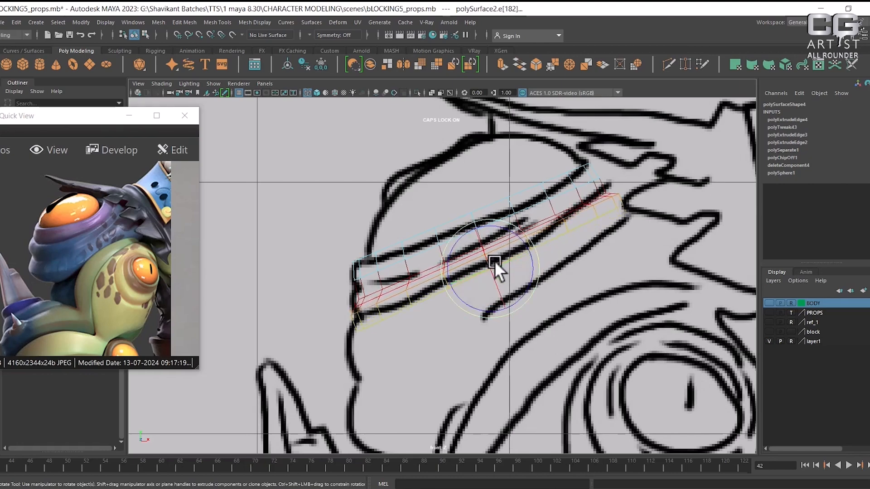
key(w)
drag(474, 229, 474, 225)
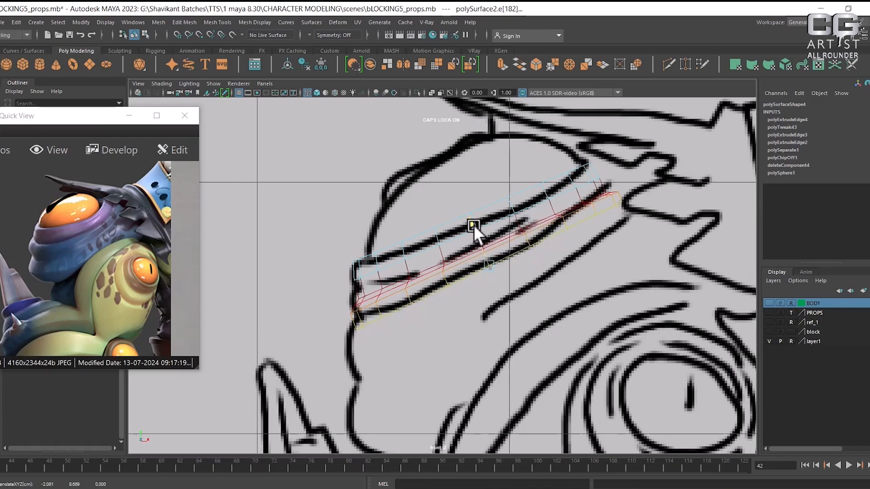
alt+middle_drag(483, 269, 504, 238)
alt+right_drag(503, 239, 526, 249)
alt+middle_drag(527, 249, 508, 271)
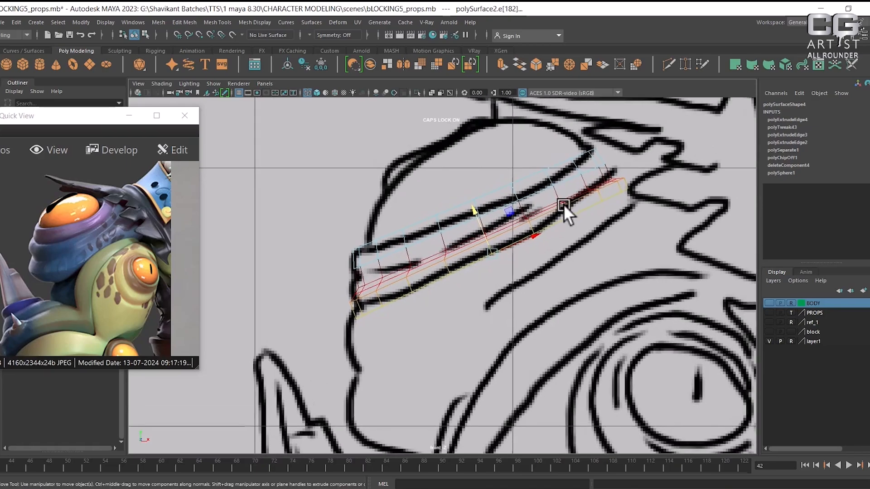
alt+right_drag(476, 219, 480, 233)
alt+middle_drag(502, 199, 513, 206)
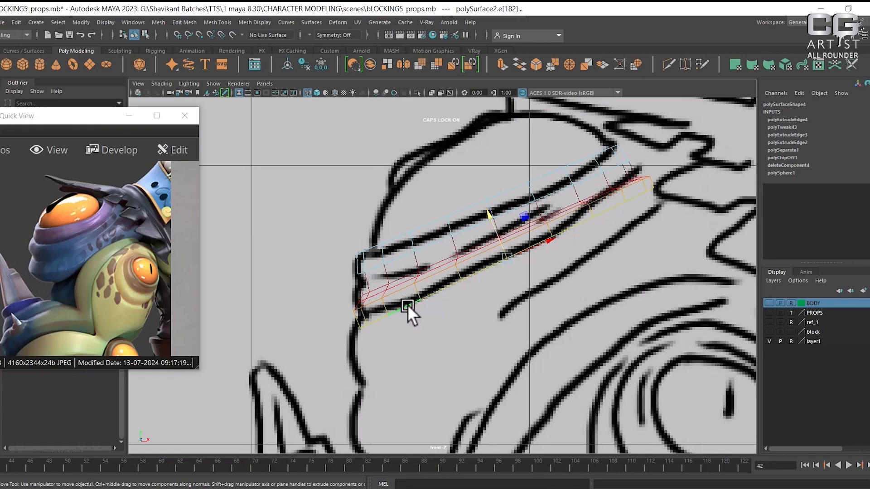
- Extrude the lower border loop downward to begin the next fold beneath the sketched band
shift+drag(407, 304, 410, 305)
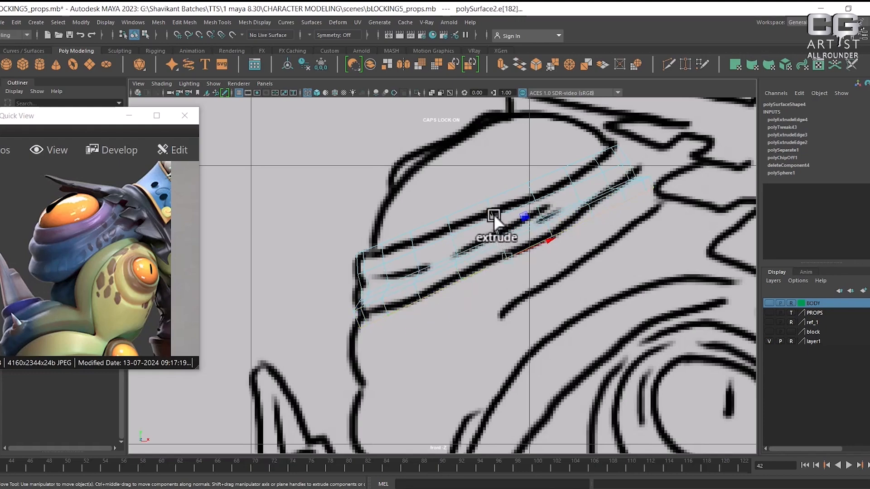
shift+drag(491, 213, 538, 276)
key(r)
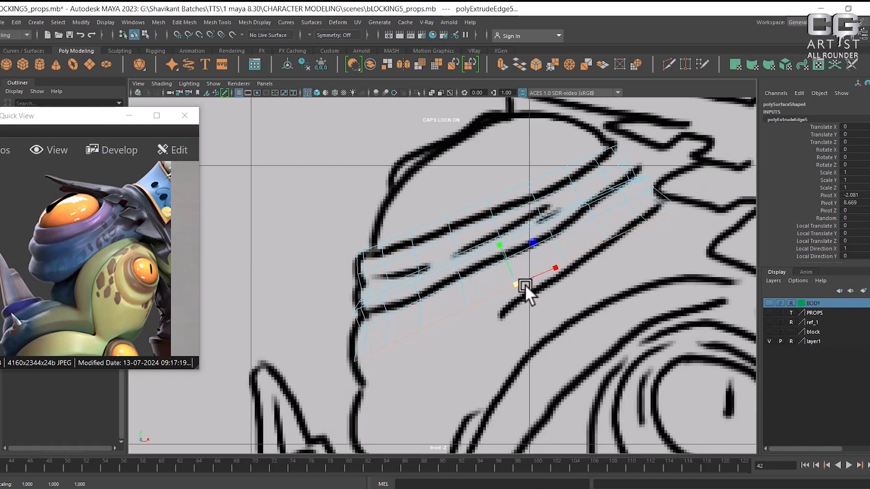
scroll(523, 292, up, 2)
key(w)
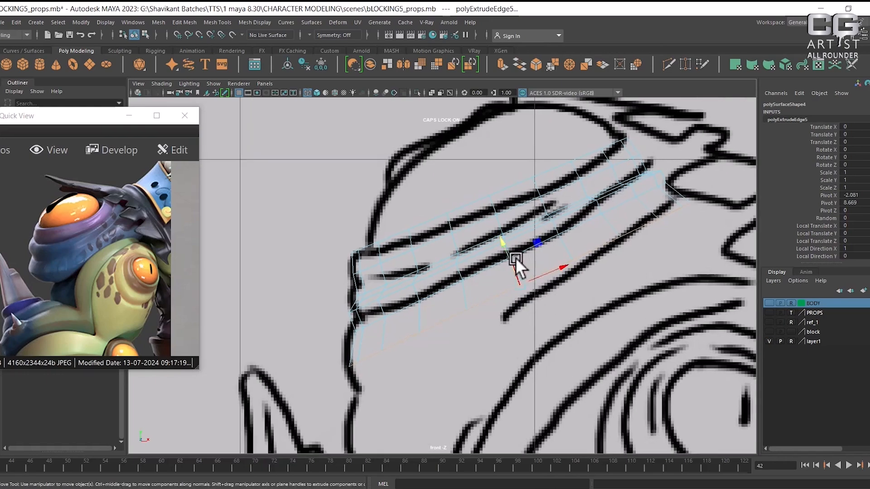
- Extrude the lower border loop again toward the notch in the outline and rotate it to match the sketched fold
mouse_move(503, 248)
mouse_down()
mouse_move(496, 235)
mouse_move(510, 261)
mouse_up()
key(ctrl+e)
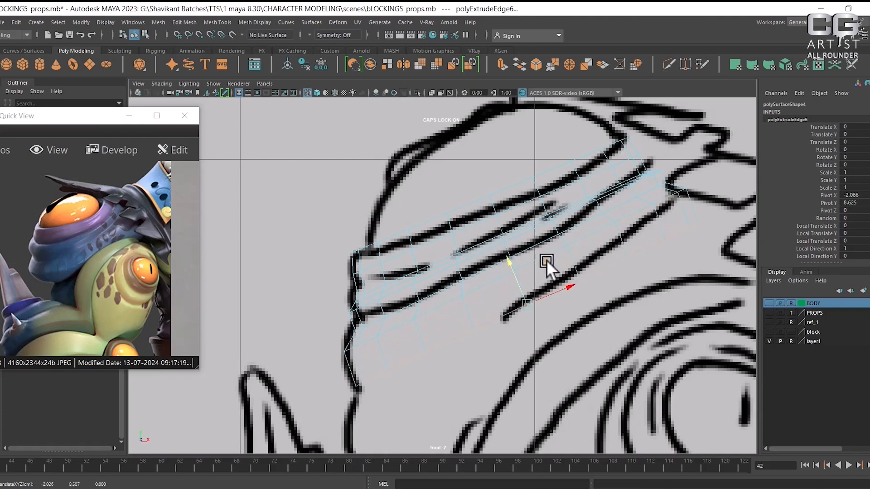
alt+middle_drag(640, 230, 631, 222)
click(587, 225)
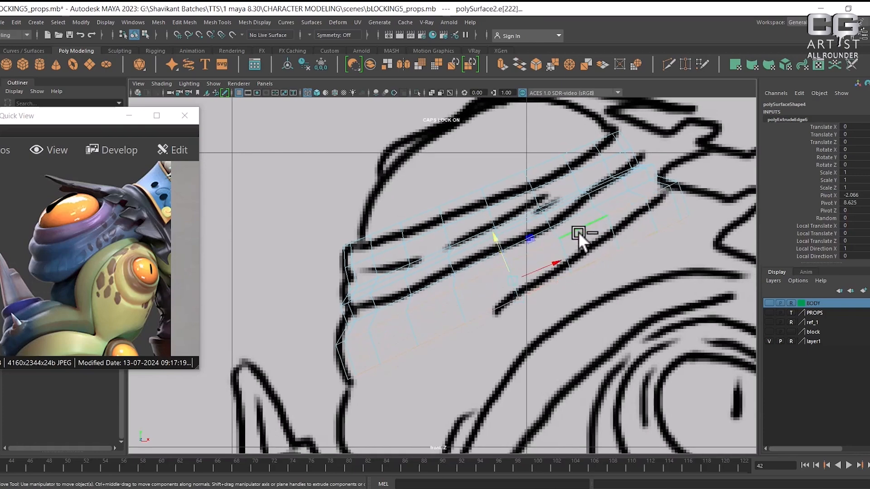
key(e)
drag(542, 251, 539, 249)
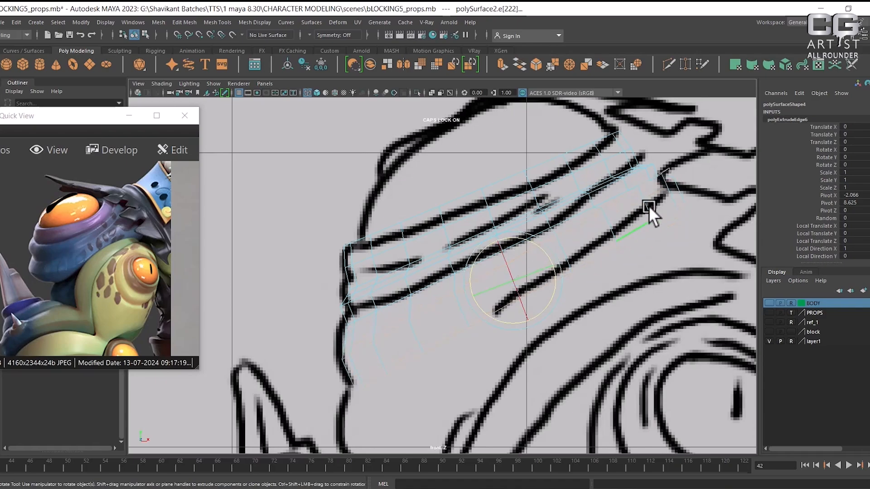
alt+right_drag(649, 206, 655, 217)
alt+middle_drag(655, 217, 638, 211)
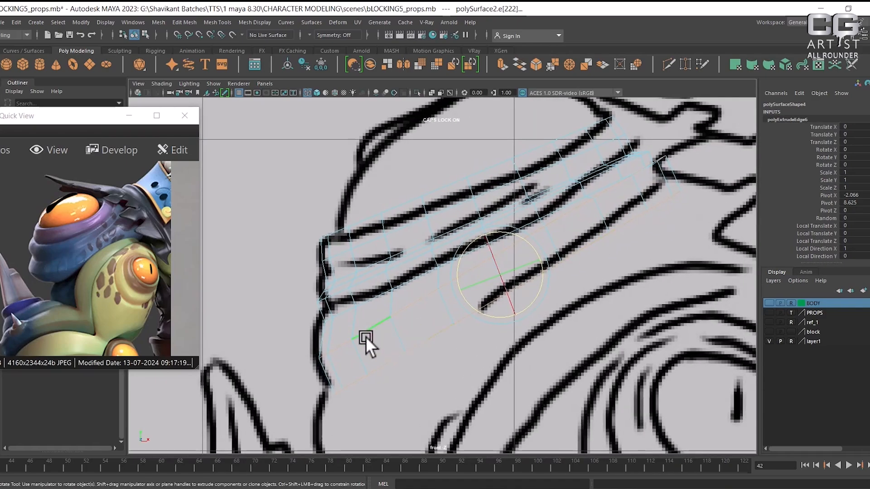
alt+middle_drag(366, 336, 382, 280)
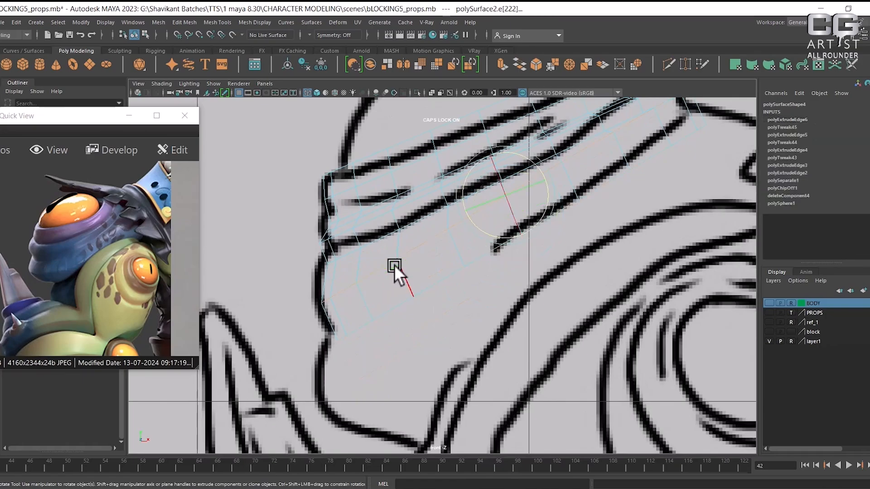
- Select the loop at the mesh's lower border and nudge it upward to align with the notch in the outline
key(w)
double_click(352, 330)
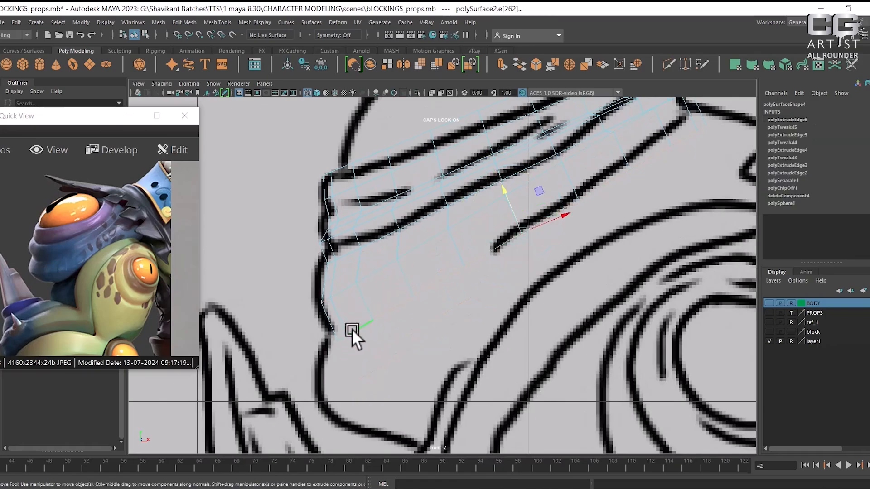
alt+right_drag(607, 272, 588, 290)
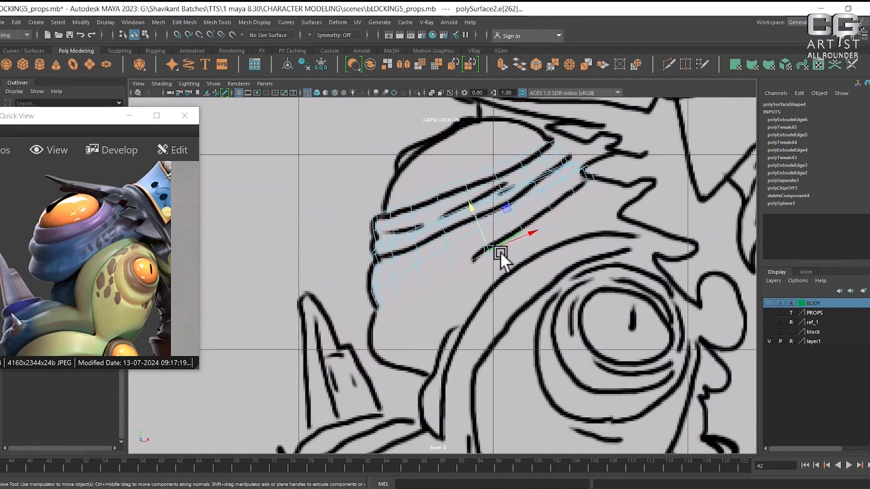
mouse_move(475, 220)
mouse_down()
mouse_move(468, 207)
mouse_move(464, 232)
mouse_up()
drag(372, 308, 377, 327)
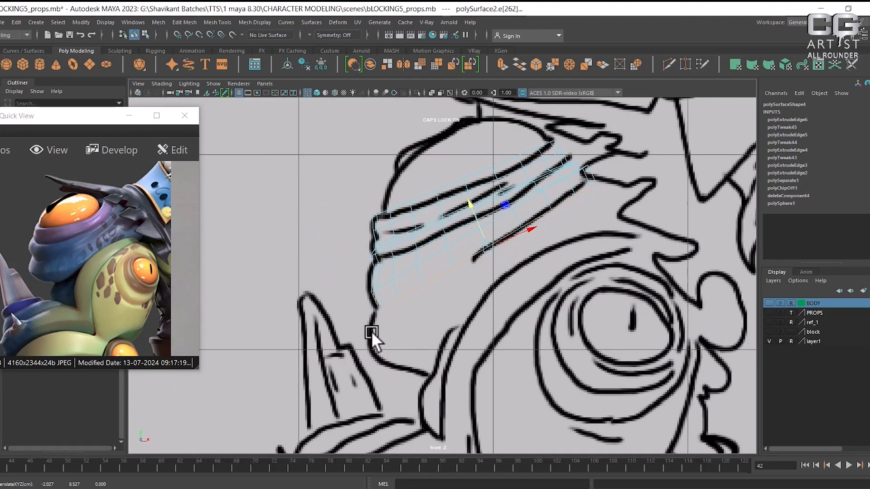
- Extrude the lower border loop down to the base of the sketched outline, just above the large eye
key(ctrl+e)
shift+right_drag(466, 246, 466, 271)
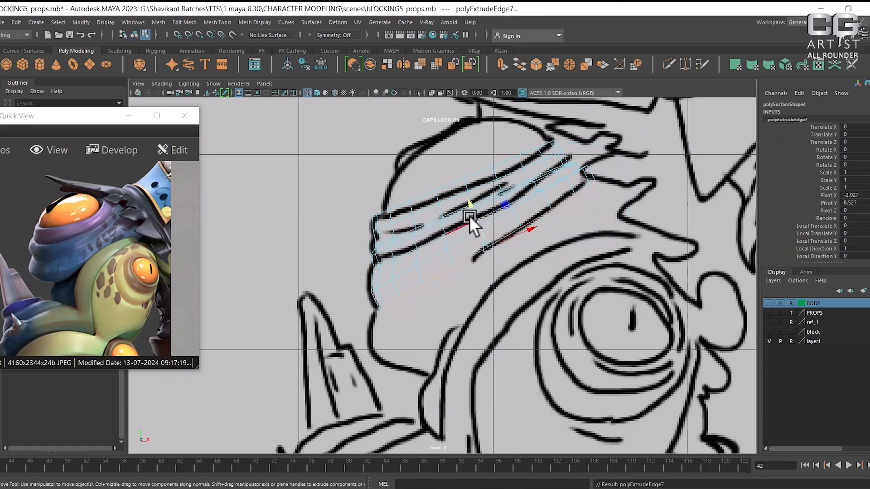
drag(473, 205, 502, 265)
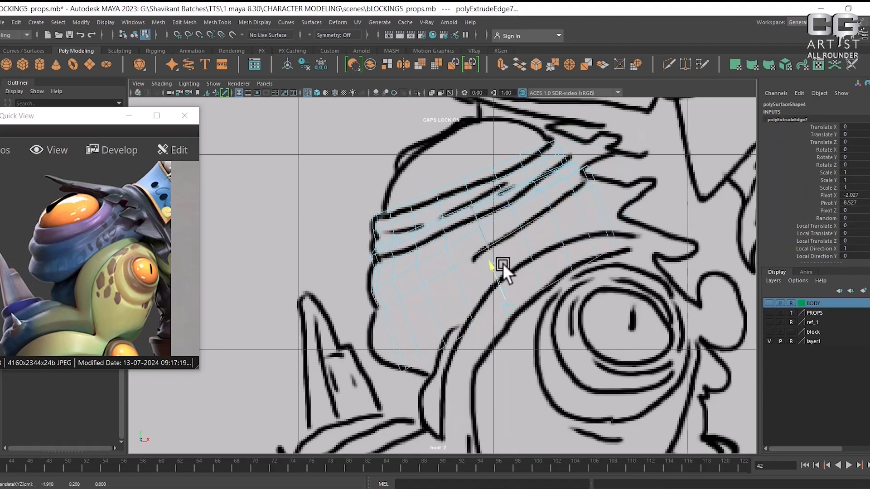
- Insert an edge loop across the new long section and scale it outward to bulge toward the sketched outline
click(426, 294)
shift+right_drag(467, 275, 634, 360)
key(r)
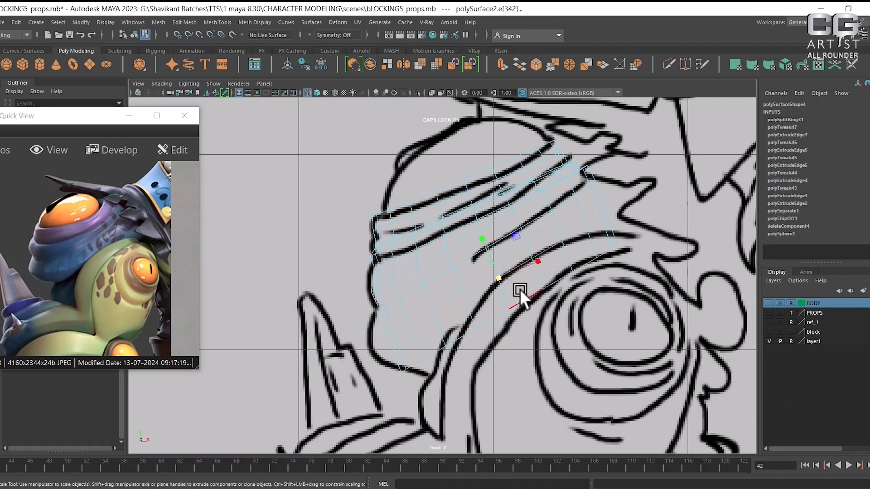
drag(497, 276, 523, 258)
click(425, 300)
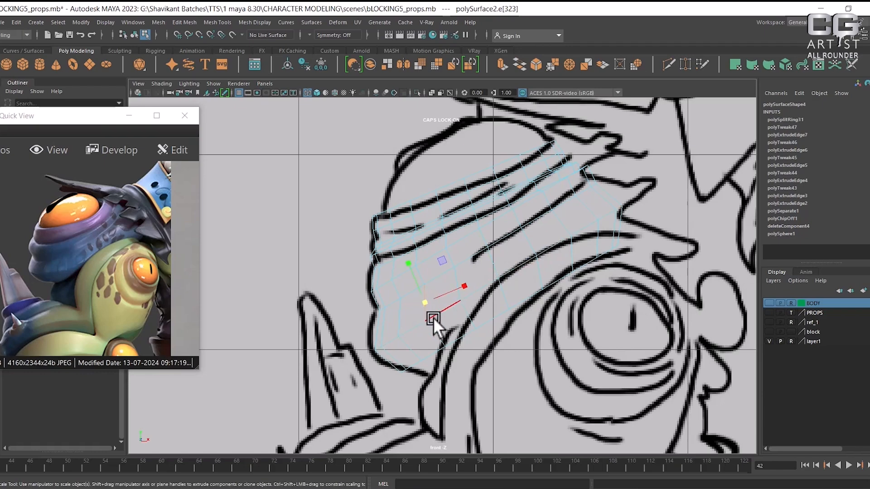
key(ctrl+z)
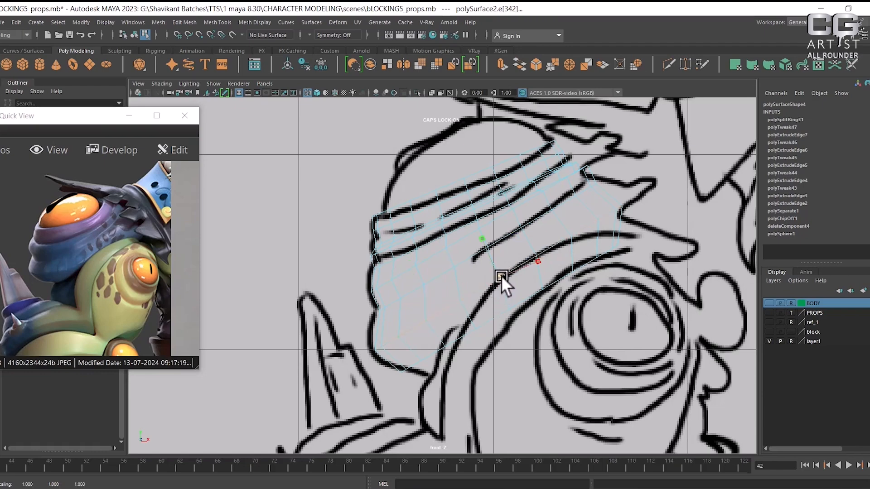
- Bevel the inserted edge loop with a fraction of 0.61 and 2 segments
shift+right_click(558, 241)
shift+right_drag(557, 241, 599, 242)
drag(617, 295, 616, 287)
alt+right_drag(467, 291, 475, 314)
alt+middle_drag(462, 317, 455, 250)
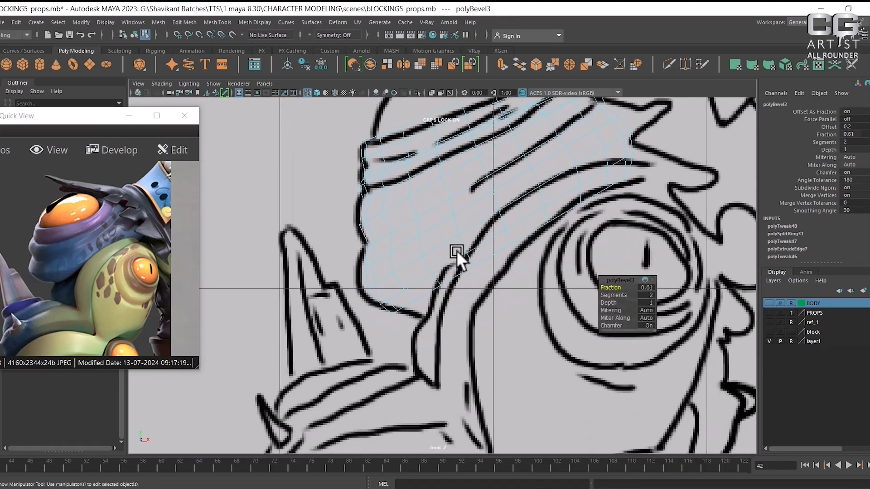
alt+right_drag(443, 255, 445, 271)
alt+middle_drag(444, 271, 433, 290)
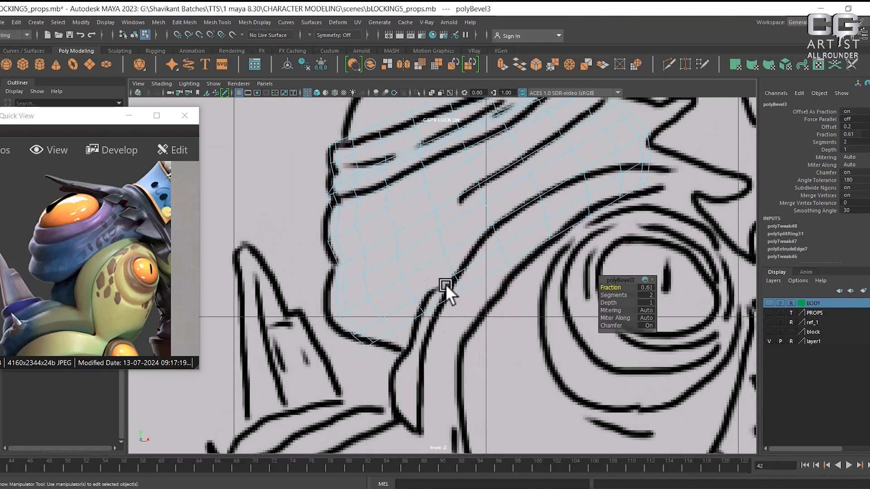
alt+middle_drag(445, 284, 400, 265)
- Select the lowest border loop of the mesh and move it slightly toward the large eye to fit the sketch
double_click(448, 252)
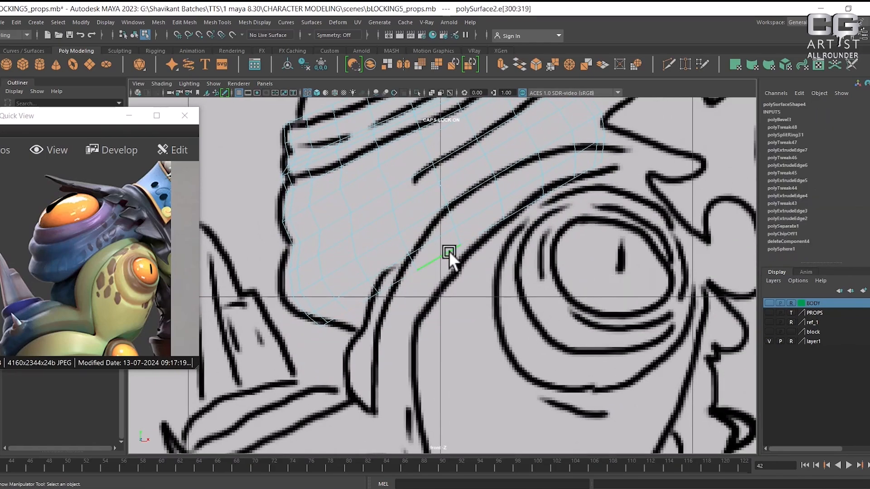
scroll(449, 251, down, 3)
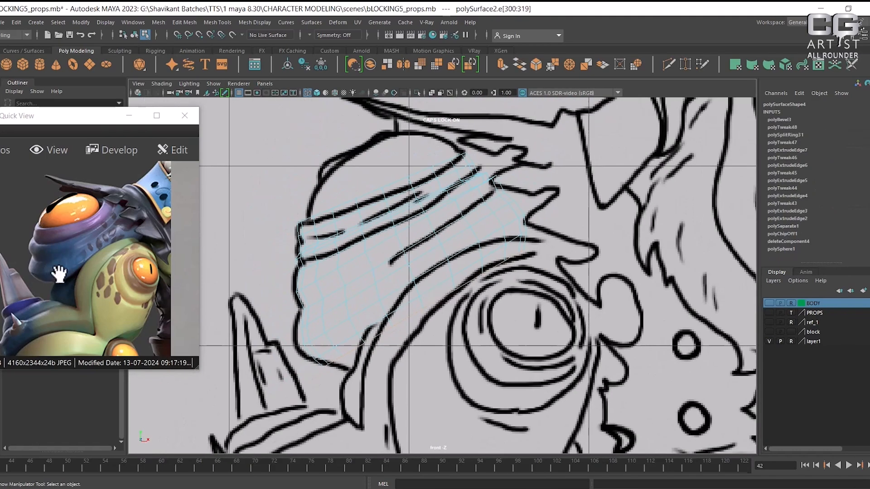
scroll(485, 294, up, 2)
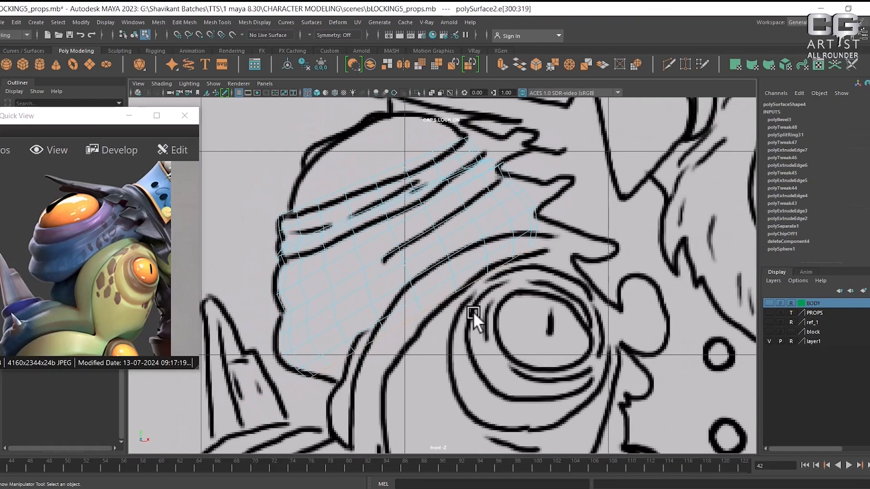
key(e)
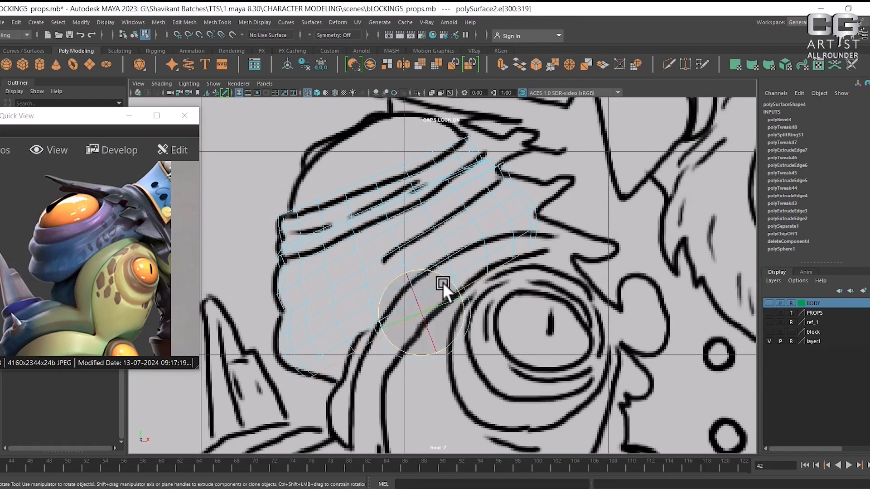
key(w)
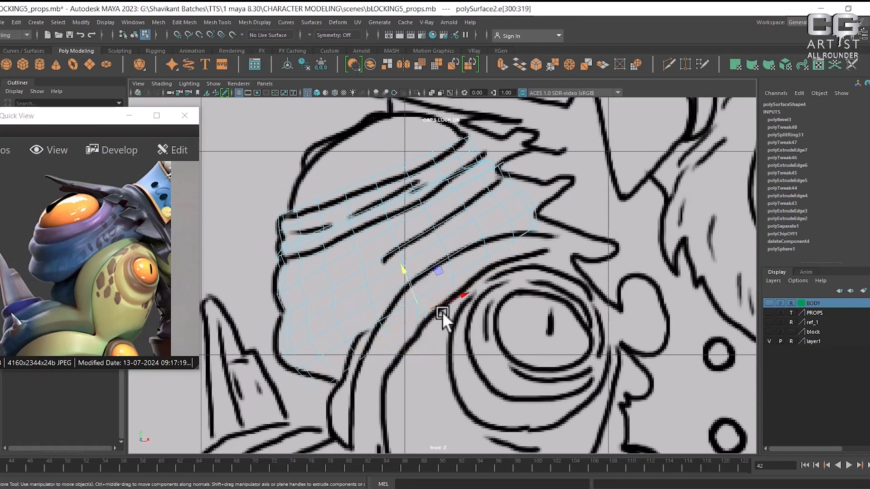
drag(428, 312, 440, 305)
alt+right_drag(485, 250, 510, 273)
alt+middle_drag(510, 274, 521, 261)
alt+right_drag(521, 261, 515, 258)
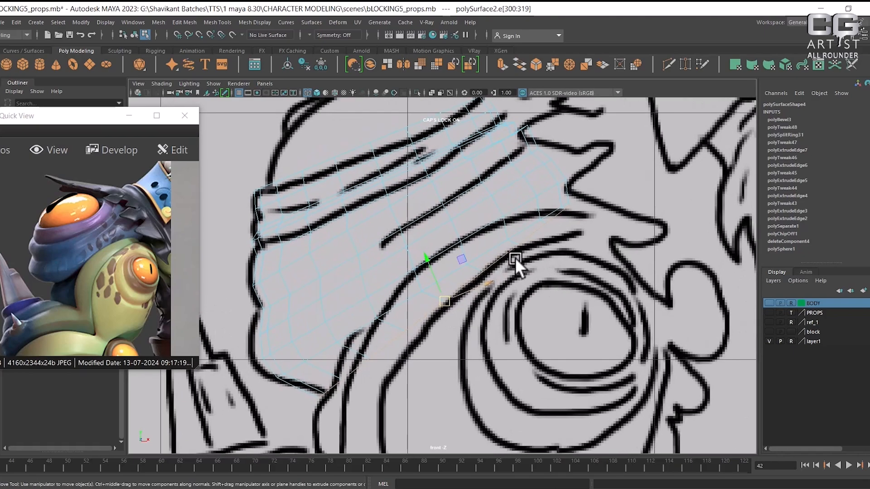
alt+middle_drag(515, 258, 528, 284)
alt+right_drag(529, 285, 534, 257)
alt+middle_drag(480, 263, 499, 261)
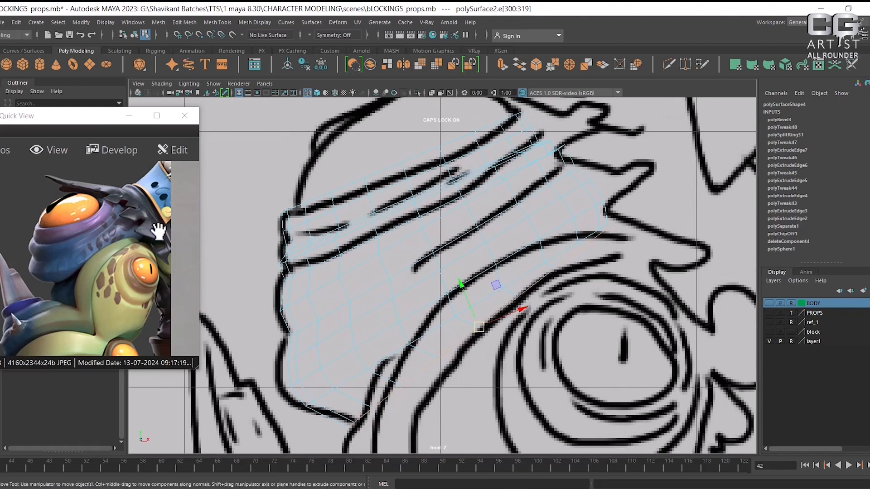
- Select the lower bevelled edge loop, enable soft selection and scale the loop up to about 1.037
double_click(327, 337)
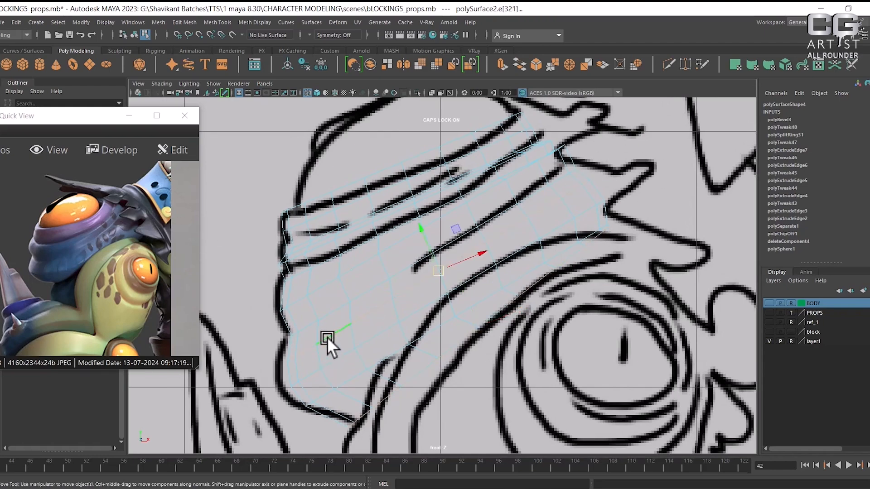
double_click(374, 334)
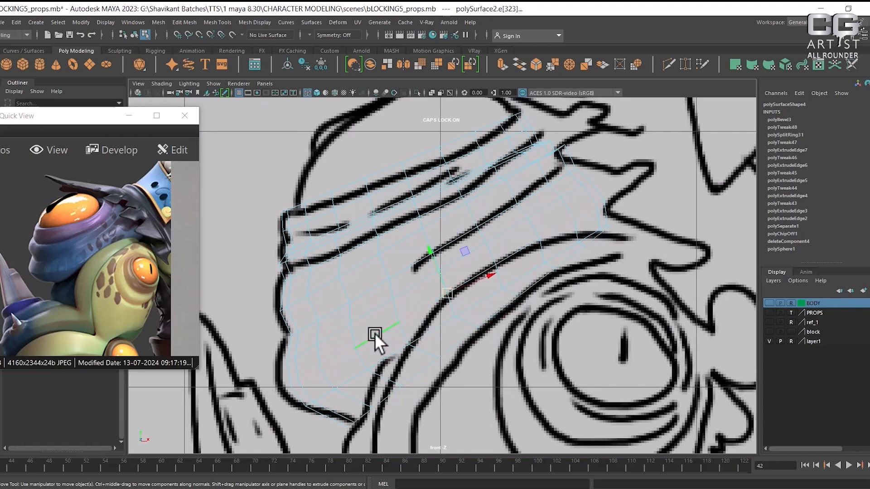
key(b)
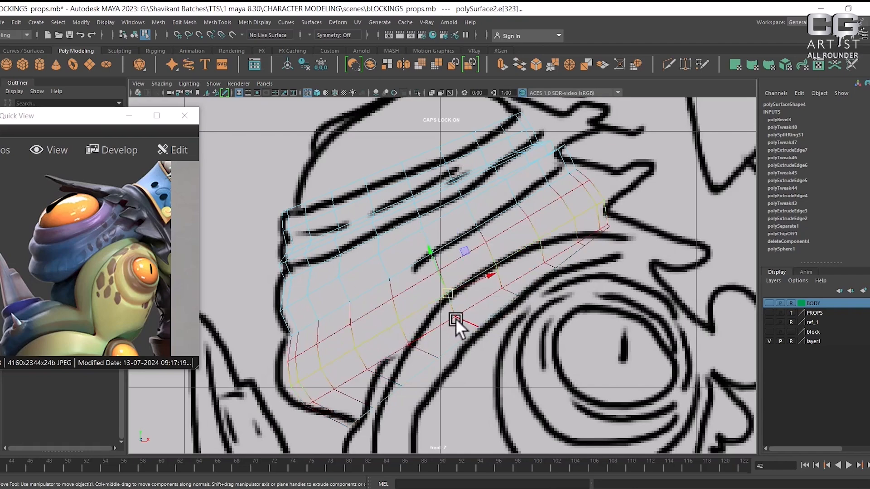
key(r)
drag(445, 294, 455, 291)
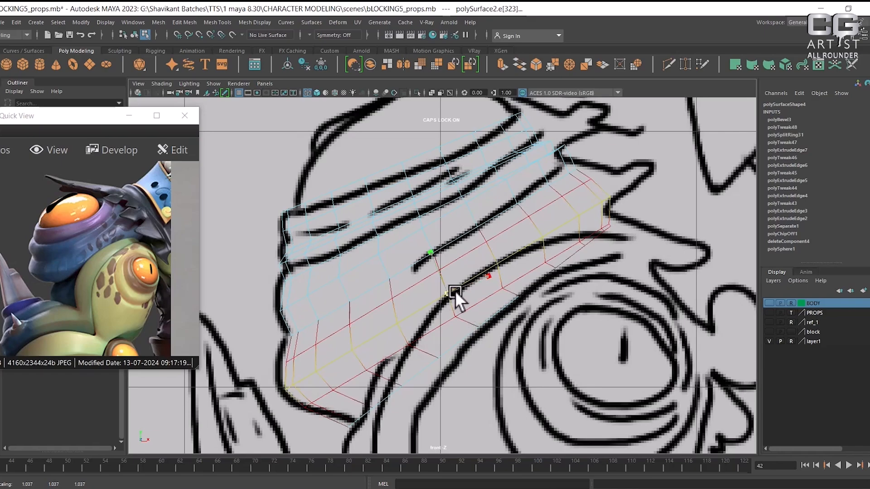
scroll(513, 333, up, 3)
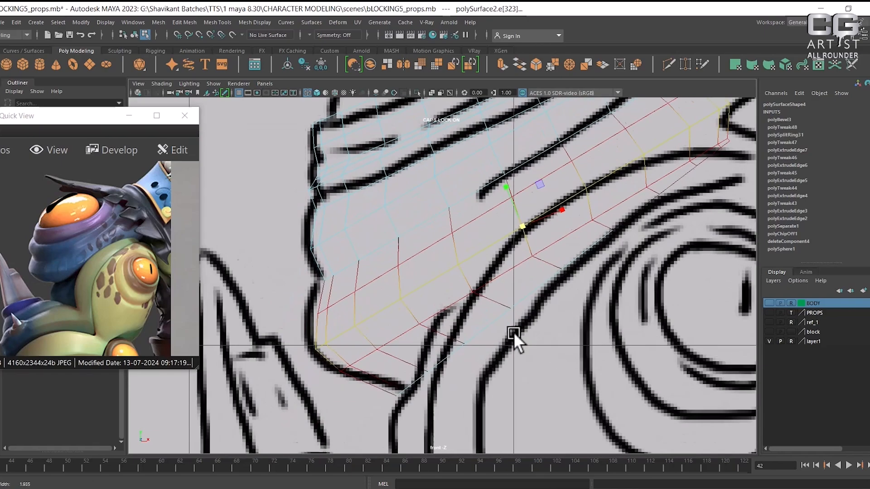
- Select the bevelled edge loop just above the lower one and scale it up to about 1.013
right_drag(376, 220, 289, 177)
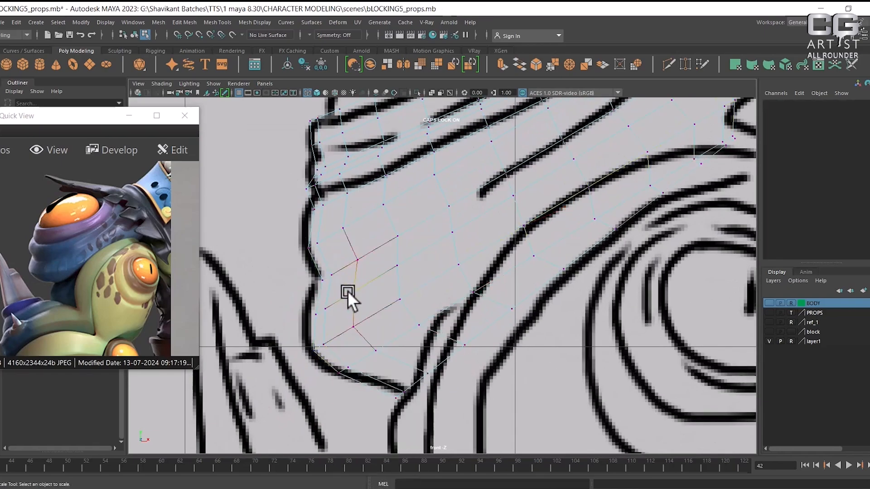
right_drag(380, 281, 379, 254)
double_click(370, 277)
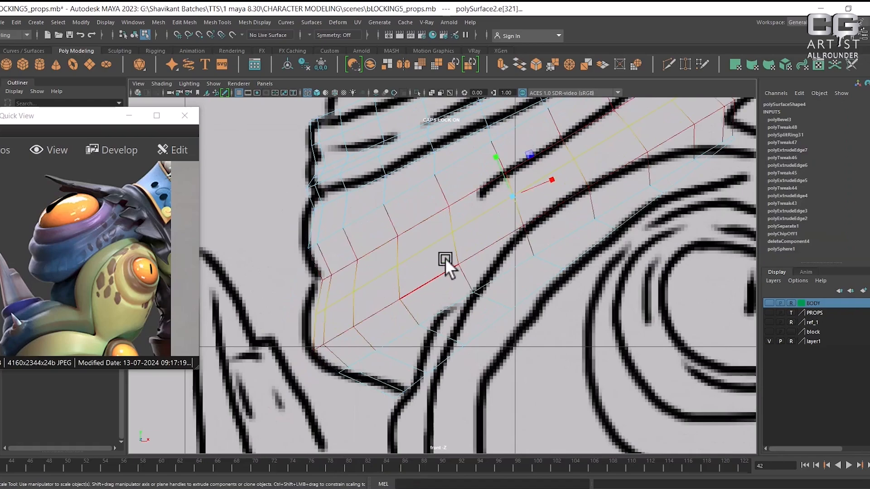
drag(510, 197, 512, 197)
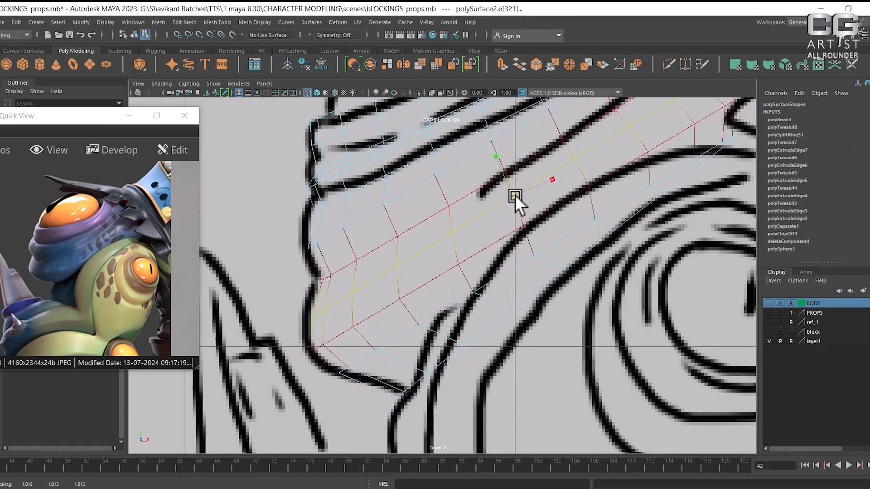
scroll(517, 194, down, 5)
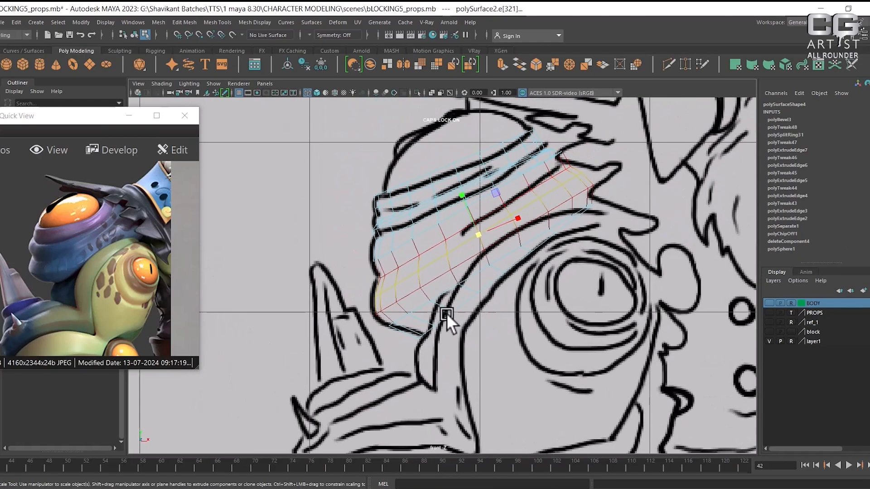
scroll(483, 317, up, 2)
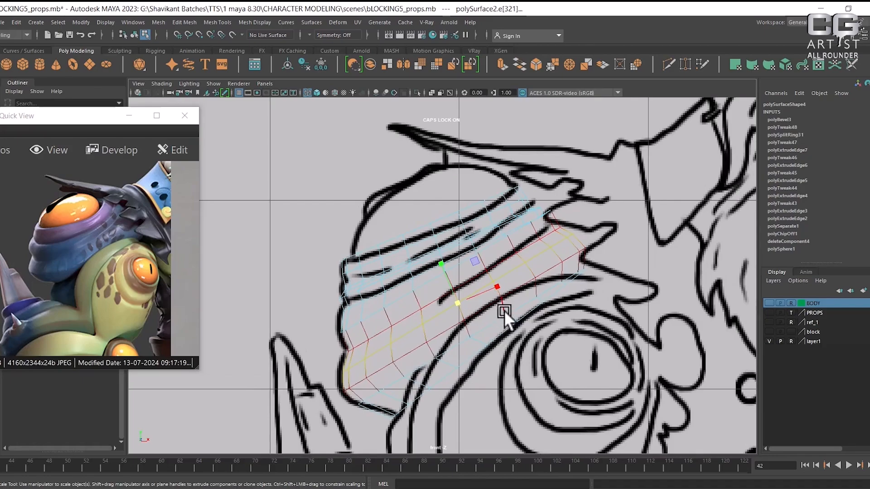
- Examine the folded section in perspective, checking the crease loop between the upper folds and the wide lower bulge
key(space)
key(space)
drag(549, 407, 552, 341)
alt+drag(602, 379, 641, 385)
key(space)
alt+middle_drag(641, 385, 441, 296)
alt+drag(440, 296, 521, 317)
mouse_move(521, 317)
alt+middle_down()
mouse_move(485, 333)
mouse_move(517, 332)
alt+middle_up()
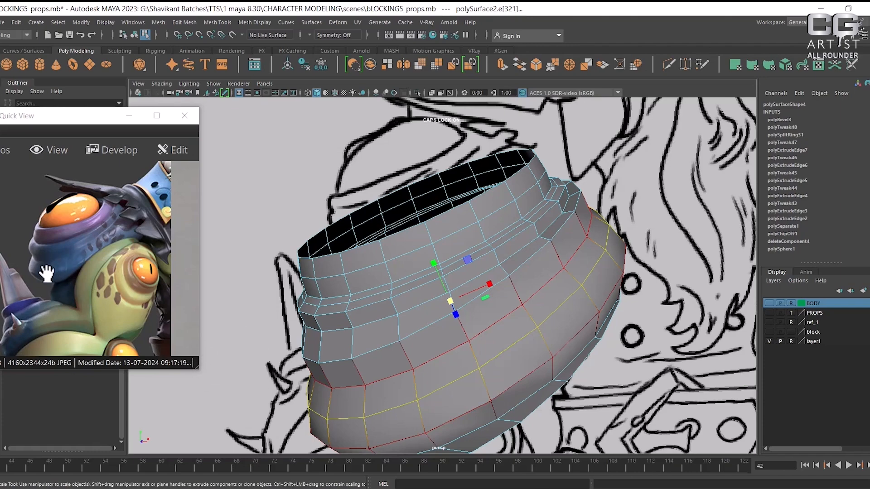
double_click(384, 377)
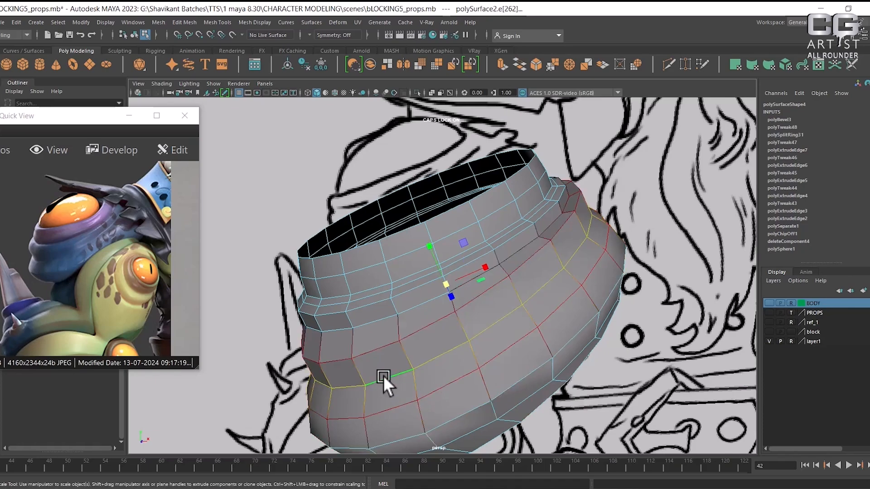
alt+drag(546, 328, 498, 265)
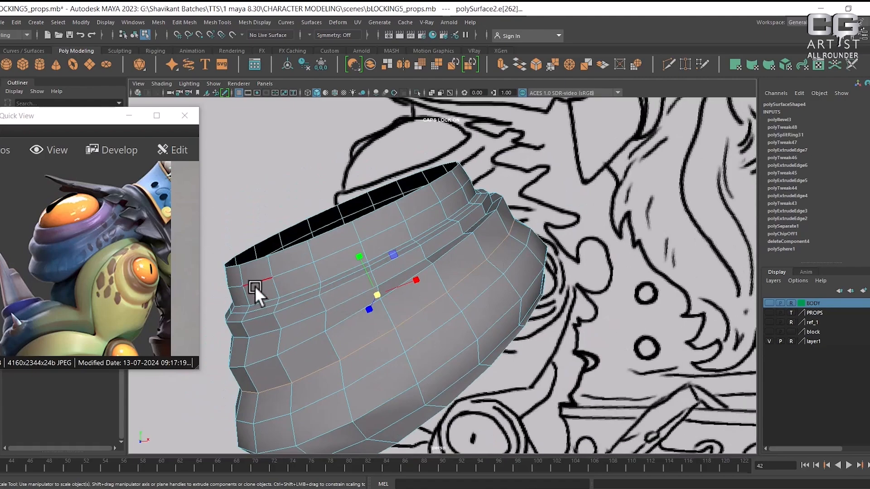
alt+drag(254, 286, 325, 263)
alt+drag(378, 273, 382, 277)
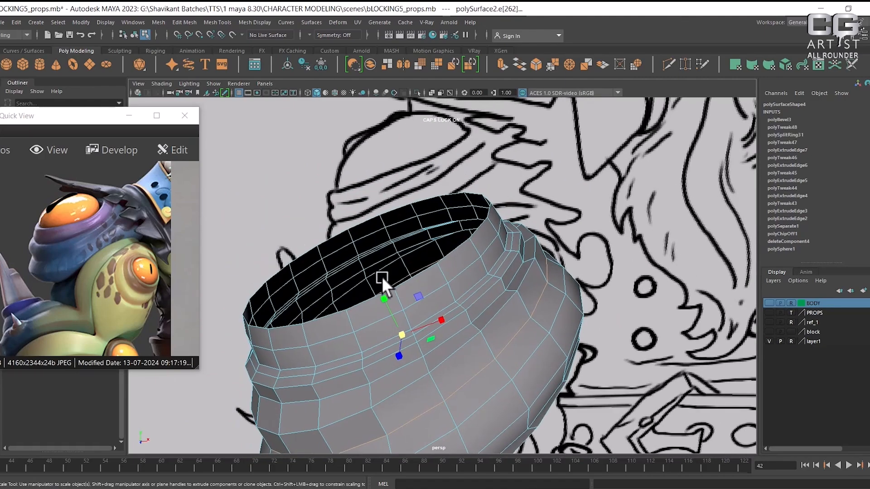
- Extrude the top border loop inward by about -0.079 local Z, and extrude it again down into the opening to thicken the rim
click(368, 303)
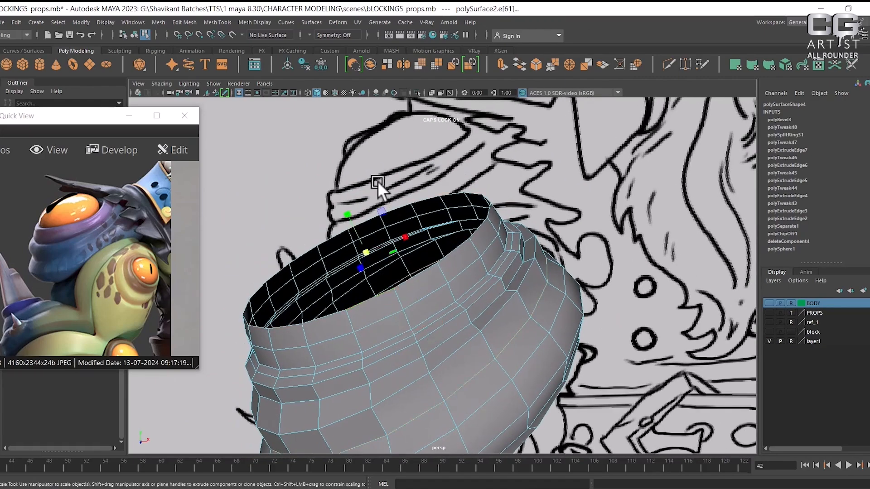
shift+right_drag(378, 183, 375, 212)
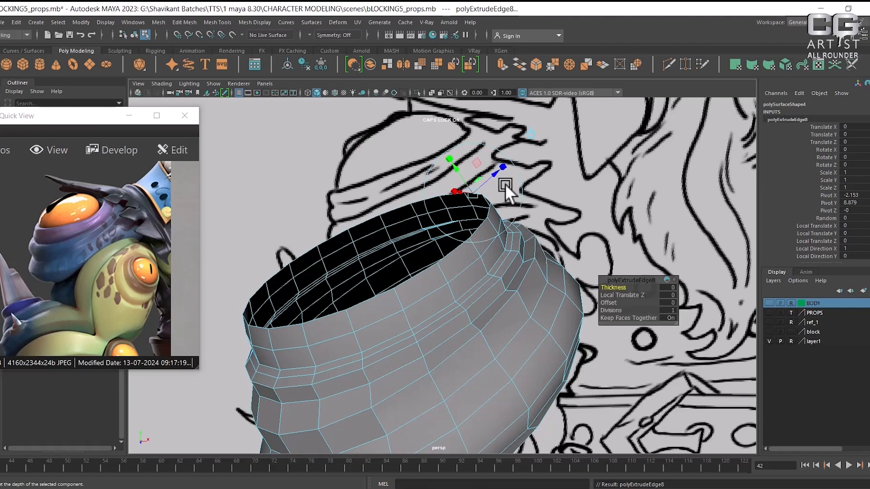
drag(493, 175, 475, 184)
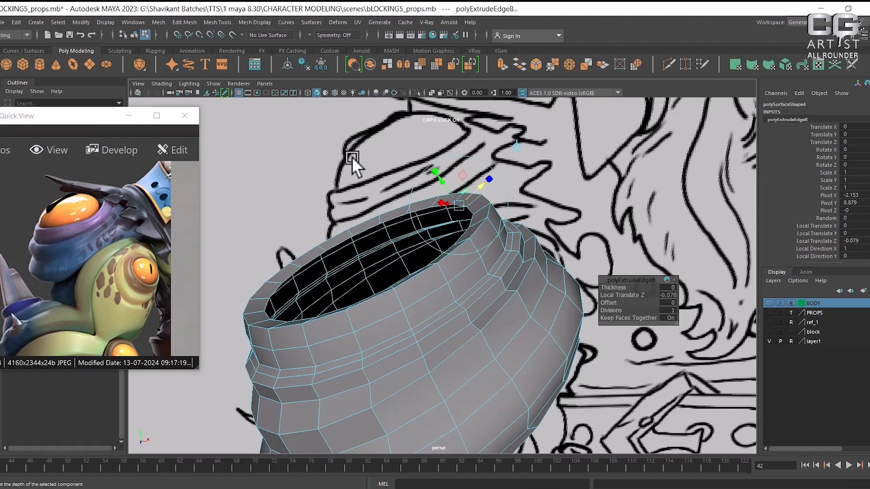
shift+right_drag(353, 159, 350, 186)
drag(442, 183, 456, 200)
- Insert a supporting edge loop near the rim of the top opening and return to object mode
click(259, 295)
shift+right_drag(228, 298, 411, 360)
click(450, 247)
key(w)
alt+drag(450, 249, 383, 211)
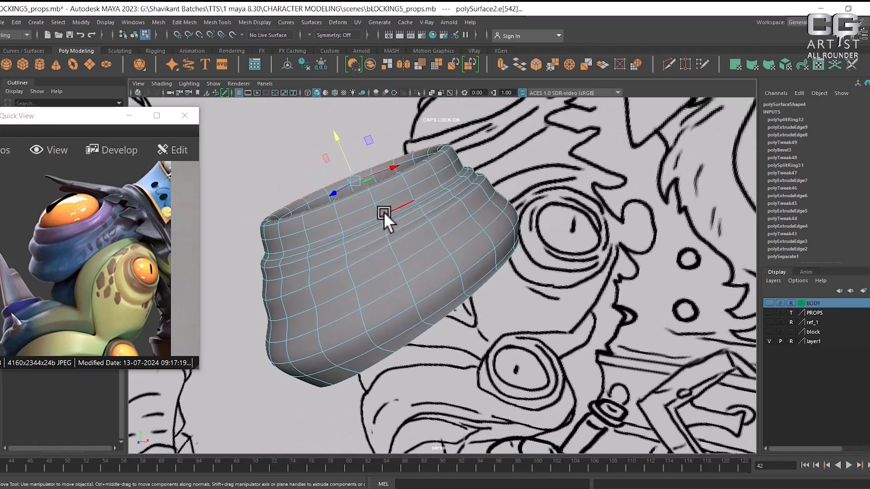
key(F8)
click(262, 414)
- Compare the smoothed folded mesh around the eyeball with an enlarged view of the creature's folds in the reference picture
mouse_move(262, 414)
alt+mouse_down()
mouse_move(469, 344)
mouse_move(483, 322)
mouse_move(523, 314)
mouse_move(522, 303)
mouse_move(466, 278)
alt+mouse_up()
click(446, 278)
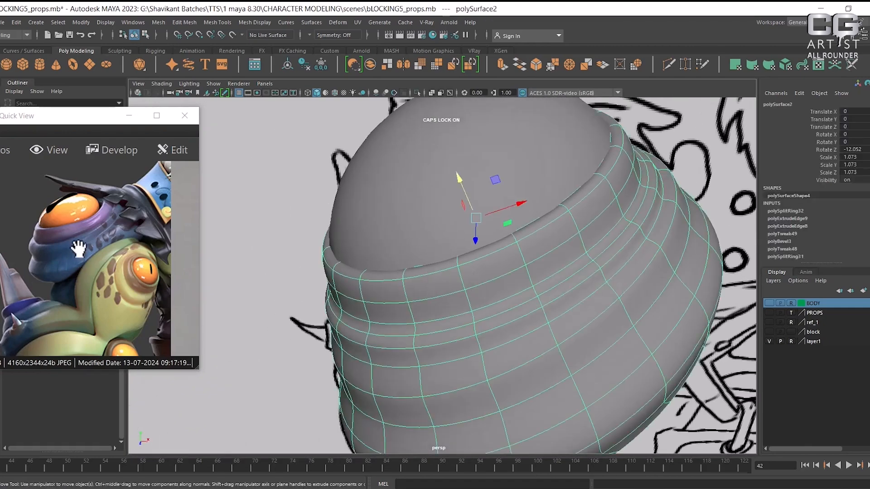
scroll(75, 249, up, 4)
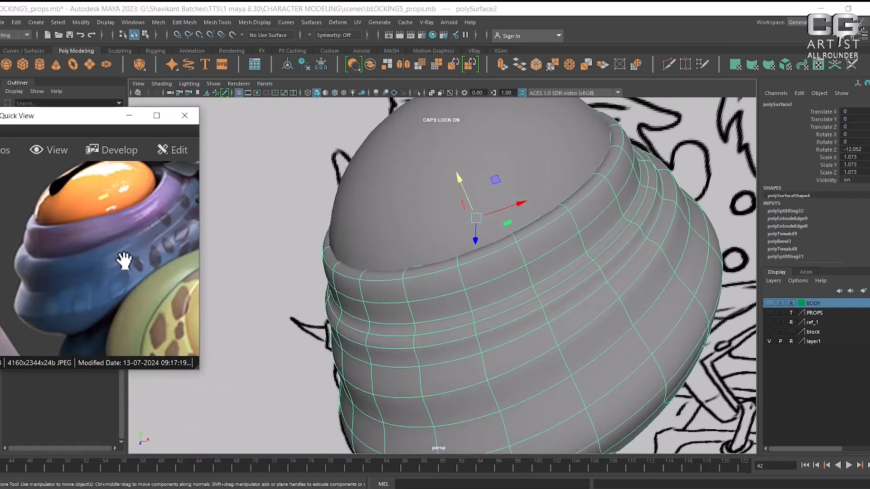
drag(124, 260, 129, 273)
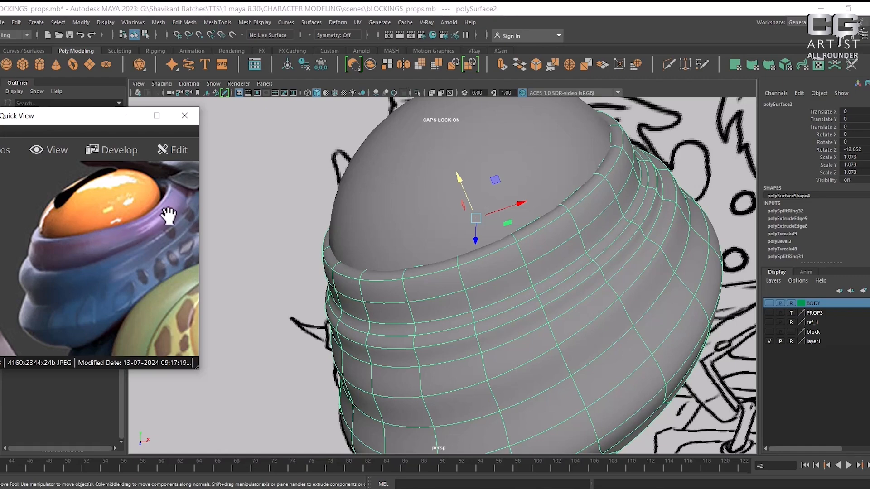
mouse_move(483, 277)
alt+mouse_down()
mouse_move(490, 282)
mouse_move(487, 271)
alt+mouse_up()
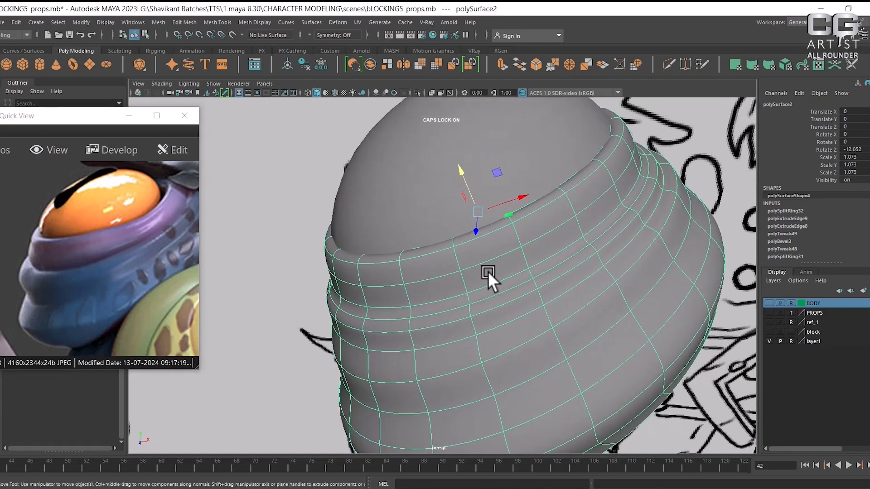
- Select only the front part of the top band's middle edge loop and bevel it with a fraction of 0.5 and 2 segments
key(1)
alt+drag(551, 270, 538, 264)
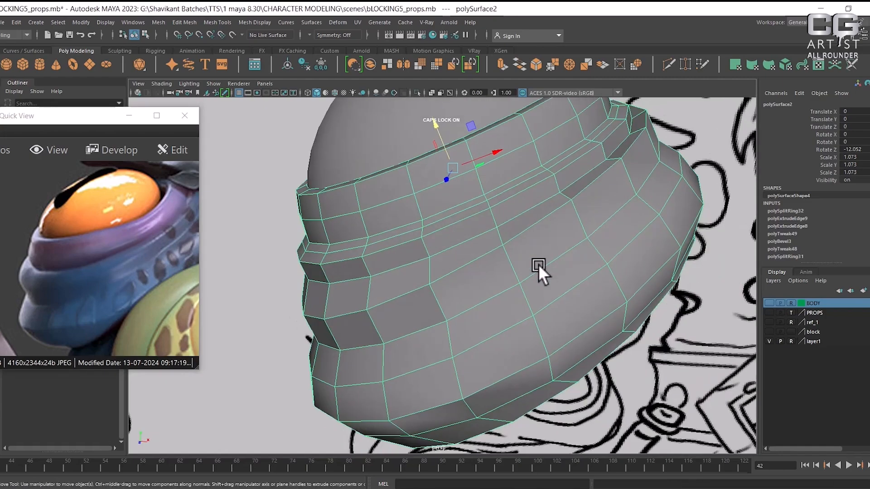
right_drag(518, 188, 504, 140)
click(499, 156)
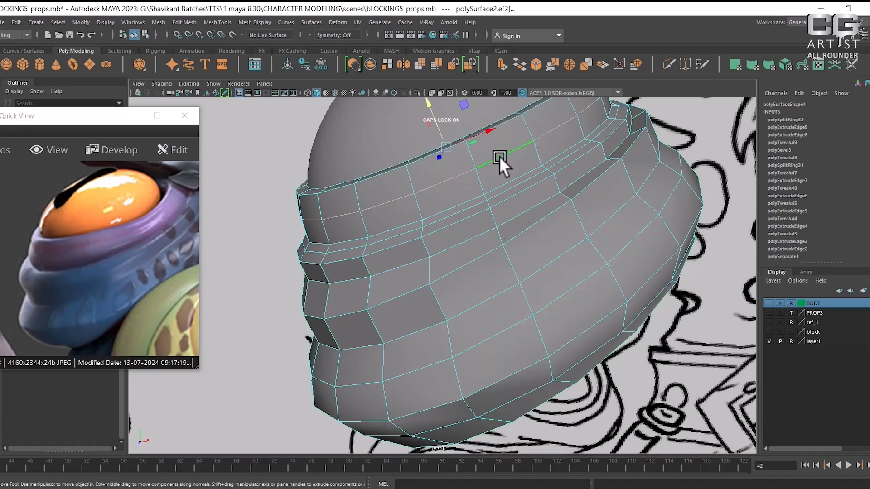
alt+drag(499, 157, 505, 273)
key(space)
alt+middle_drag(508, 270, 504, 301)
alt+right_drag(505, 301, 519, 300)
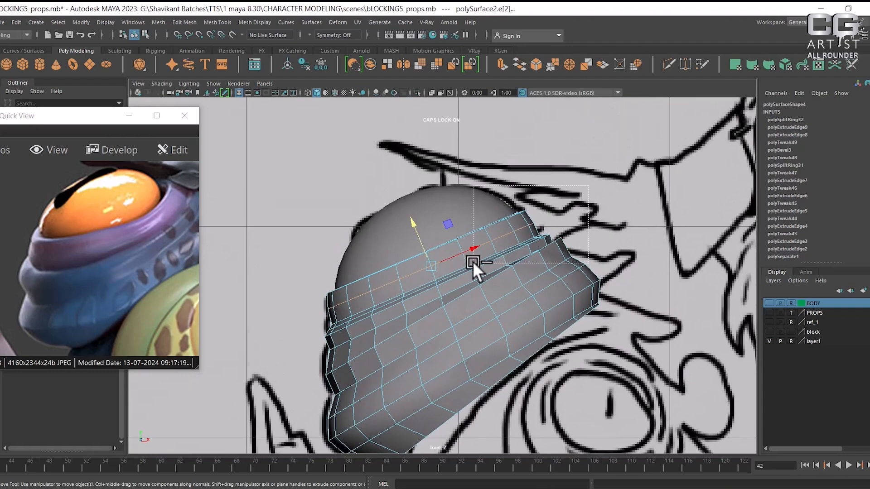
shift+right_drag(424, 263, 455, 260)
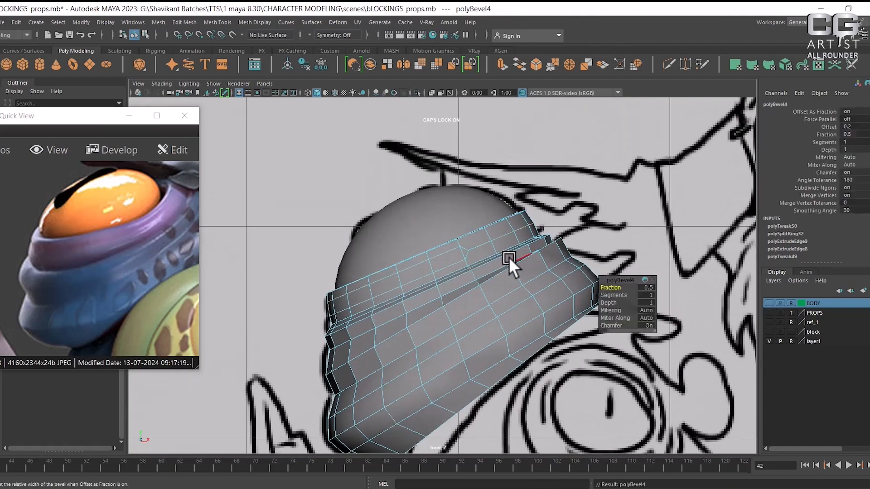
scroll(445, 267, up, 1)
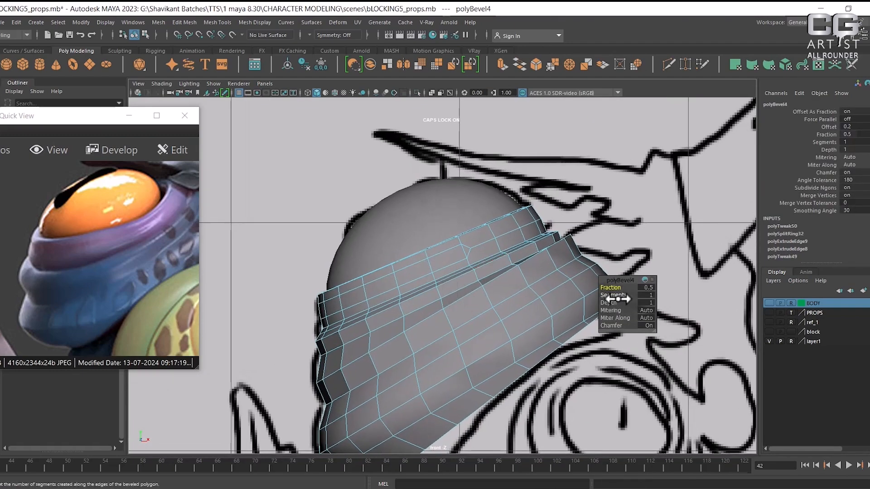
drag(613, 295, 617, 295)
scroll(412, 263, up, 2)
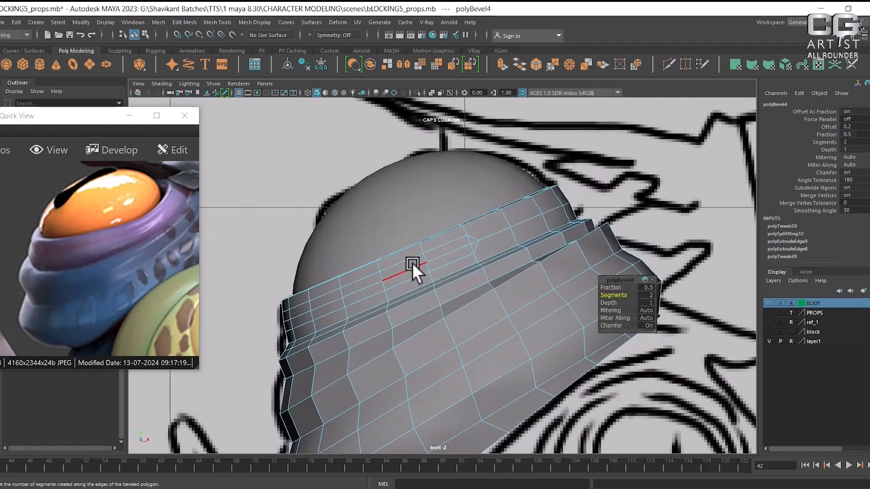
- Select the new bevel's middle edges, convert them to vertices and average them twice with 10 iterations each
double_click(393, 273)
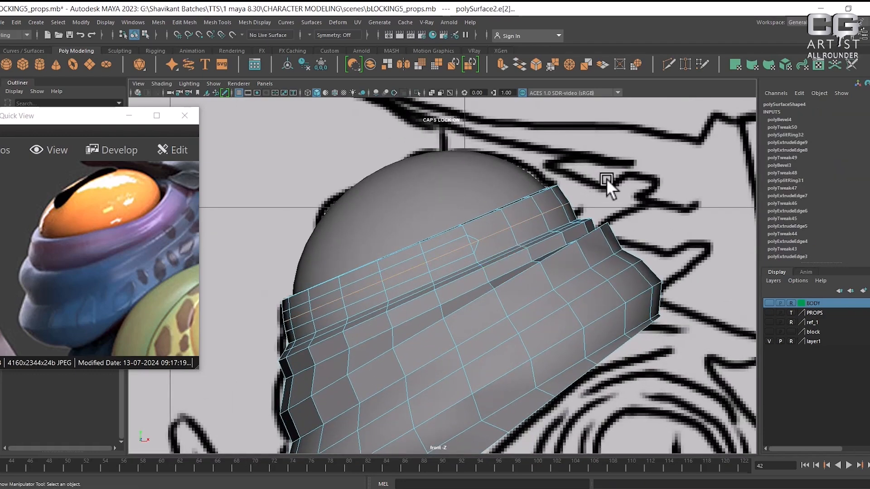
drag(617, 172, 510, 257)
drag(537, 213, 473, 243)
ctrl+right_drag(563, 194, 465, 179)
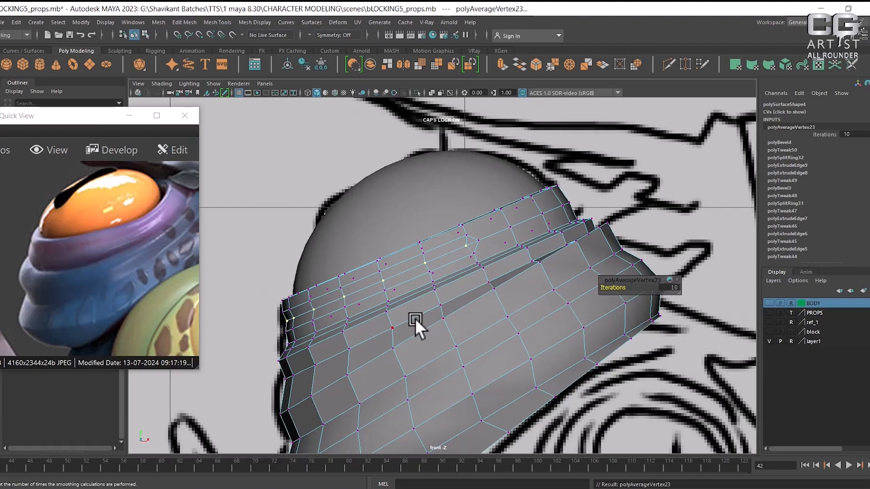
key(g)
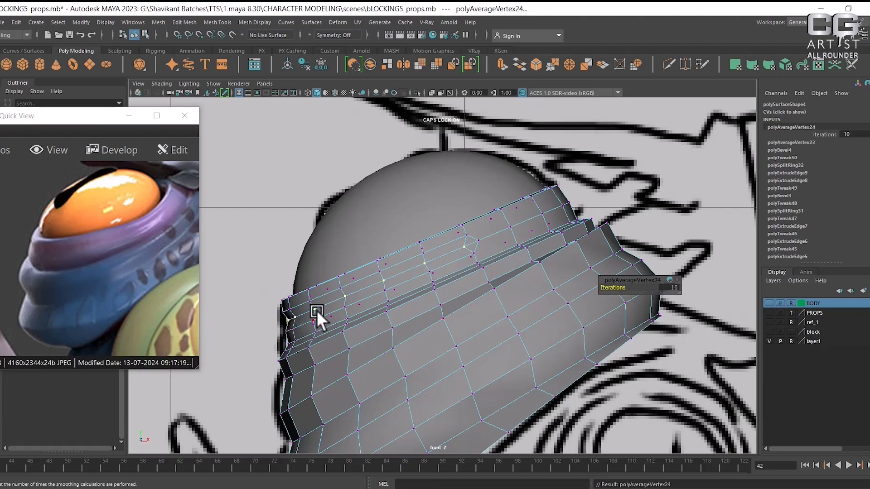
alt+right_drag(441, 312, 476, 305)
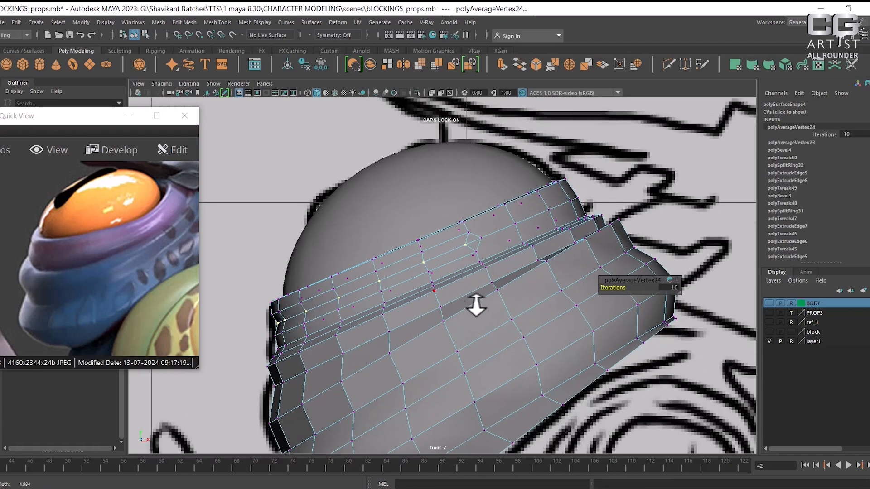
- Examine the averaged folds in perspective with smooth mesh preview, viewing the head from several angles
key(space)
drag(479, 302, 482, 223)
alt+drag(484, 258, 435, 228)
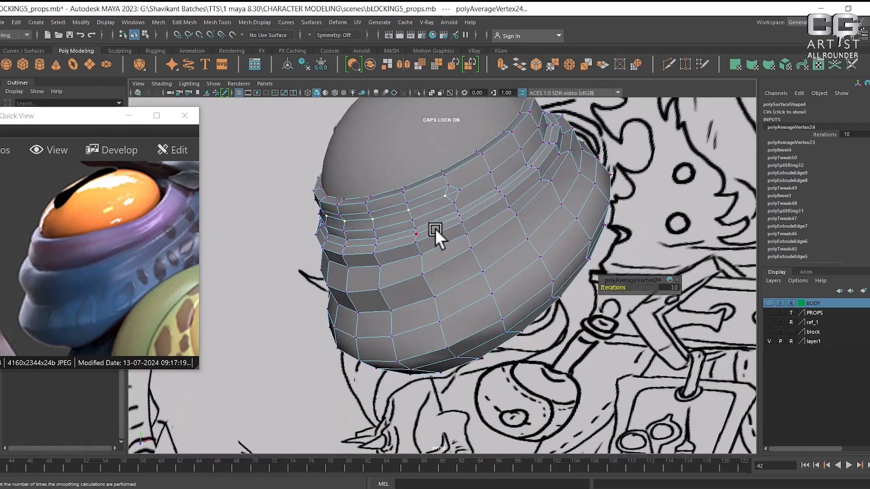
key(F8)
key(3)
click(622, 317)
alt+drag(622, 317, 539, 299)
alt+middle_drag(539, 299, 541, 352)
alt+right_drag(540, 351, 545, 321)
alt+drag(545, 322, 530, 309)
mouse_move(531, 309)
alt+middle_down()
mouse_move(526, 334)
mouse_move(517, 335)
alt+middle_up()
alt+drag(516, 335, 472, 345)
alt+drag(416, 276, 397, 297)
alt+middle_drag(397, 297, 464, 268)
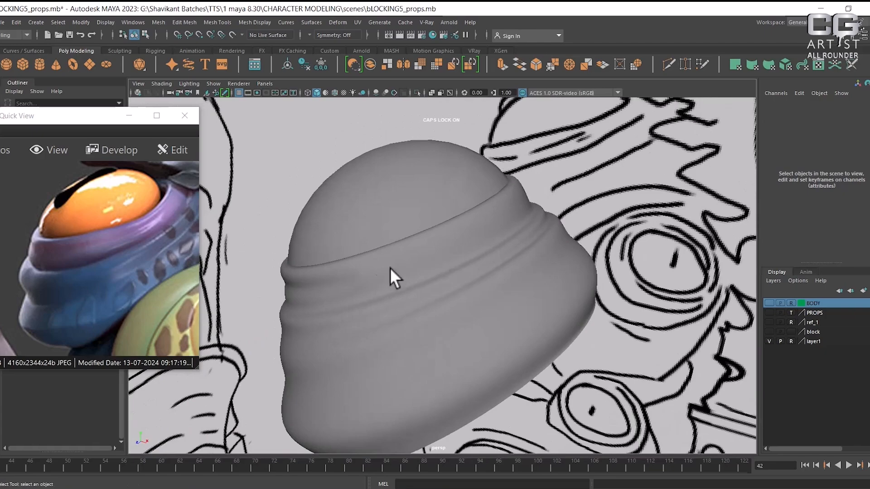
- Assign a glossier material to the folded head mesh to show its surface highlights
click(412, 285)
right_drag(422, 220, 496, 398)
alt+right_drag(496, 398, 480, 297)
mouse_move(479, 296)
alt+mouse_down()
mouse_move(547, 278)
mouse_move(513, 283)
alt+mouse_up()
scroll(457, 260, up, 2)
mouse_move(457, 260)
alt+middle_down()
mouse_move(456, 280)
mouse_move(456, 266)
alt+middle_up()
scroll(451, 262, up, 2)
scroll(455, 280, up, 2)
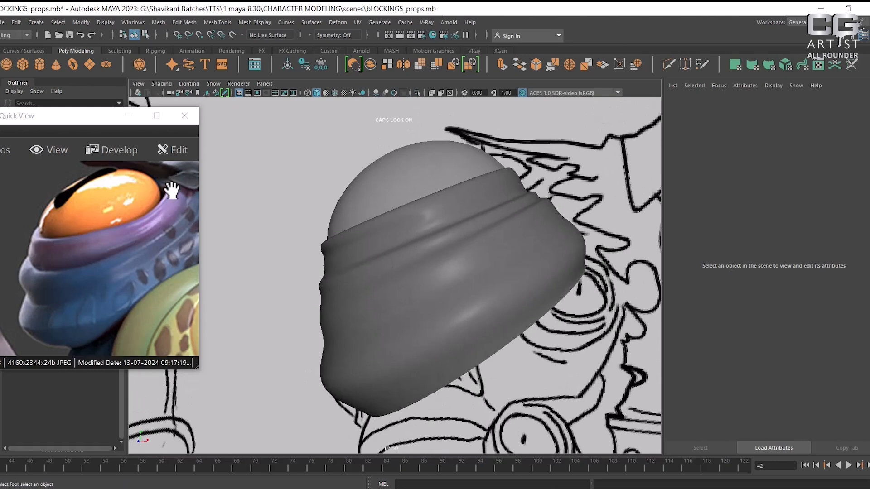
- Create a lattice around the folded head mesh with default settings except divisions of 3, 3 and 3
click(458, 218)
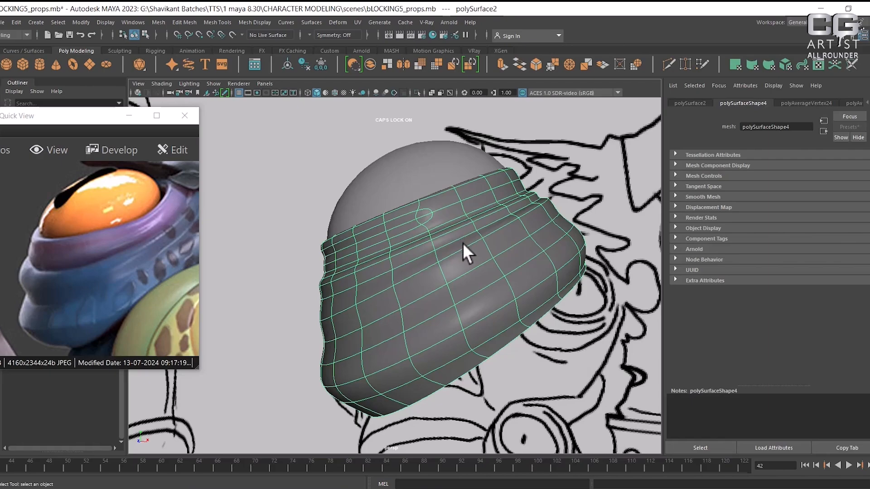
key(space)
key(space)
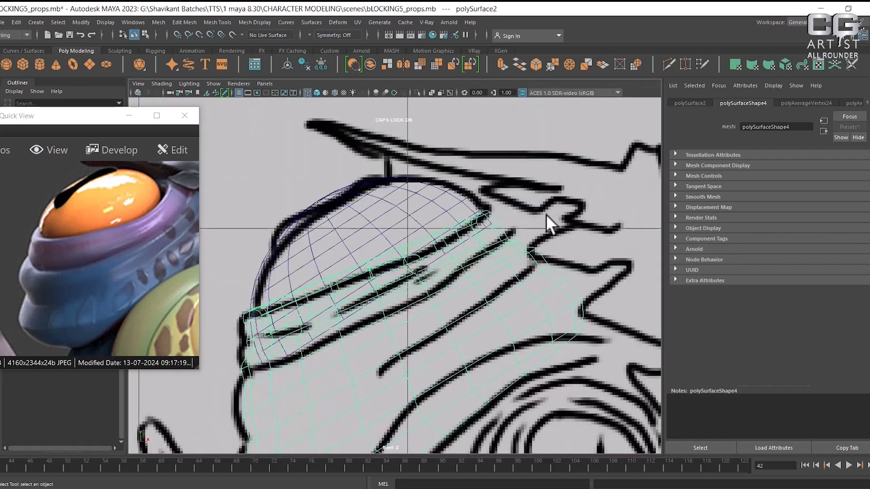
scroll(380, 247, up, 2)
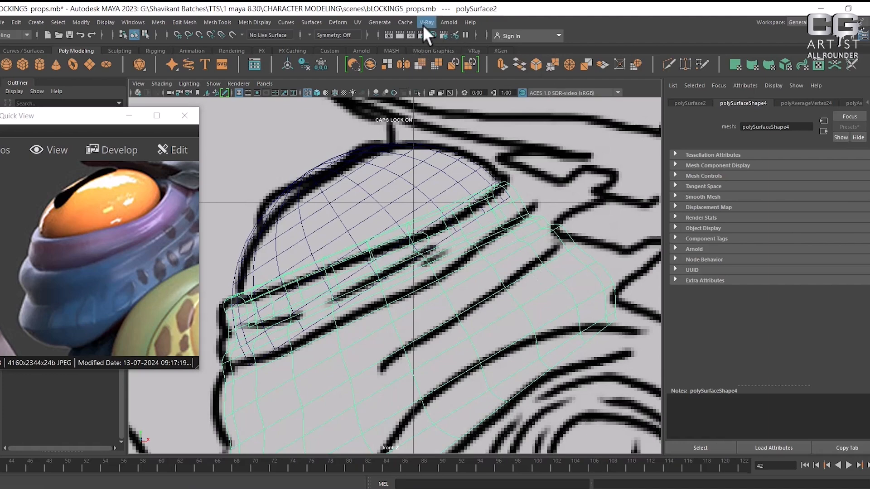
click(344, 22)
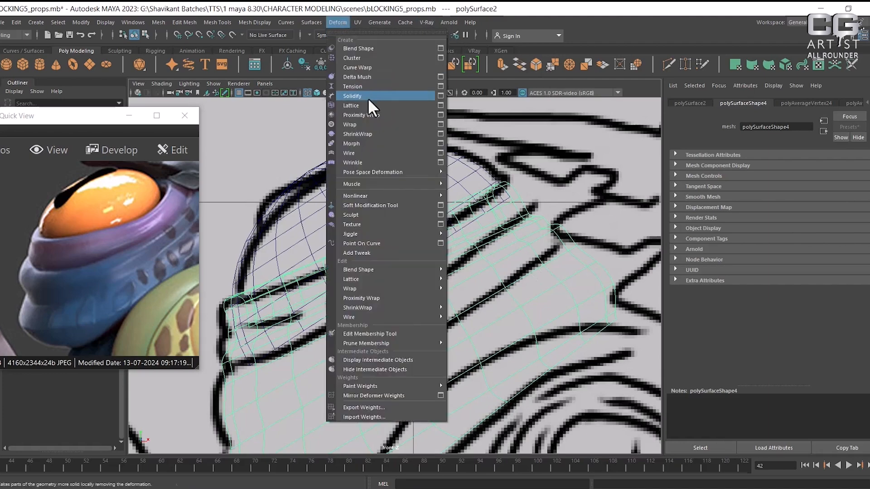
click(440, 106)
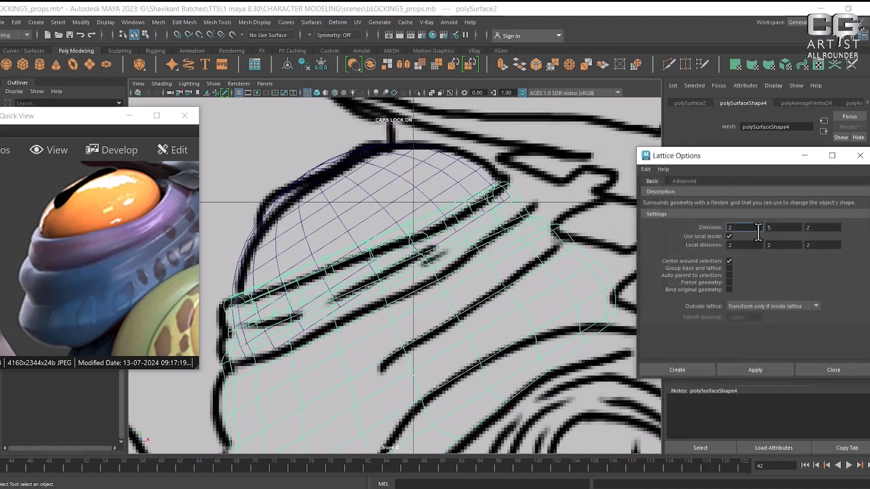
click(648, 169)
click(664, 194)
text(3)
key(Tab)
text(3)
key(Tab)
text(3)
click(677, 371)
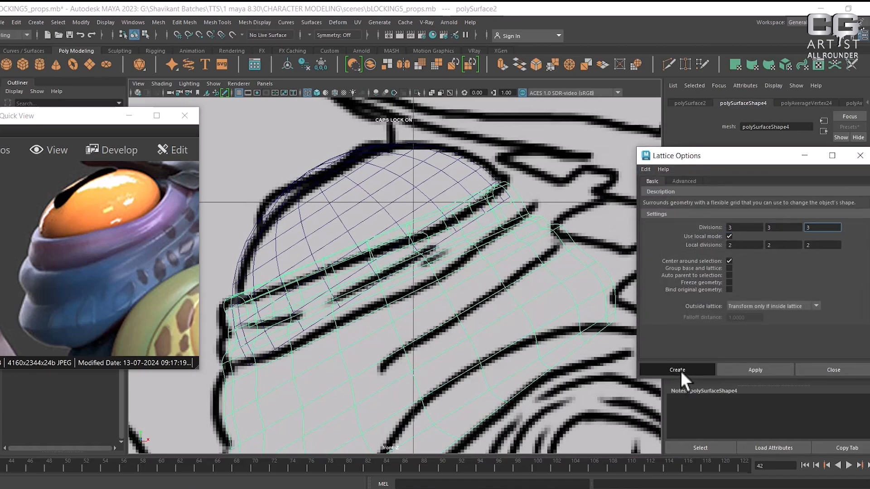
- Lower the lattice's upper middle points in front view so the band's top edge follows the sketch line
scroll(413, 328, down, 5)
right_drag(426, 192, 422, 135)
drag(369, 244, 404, 279)
alt+right_drag(360, 232, 471, 305)
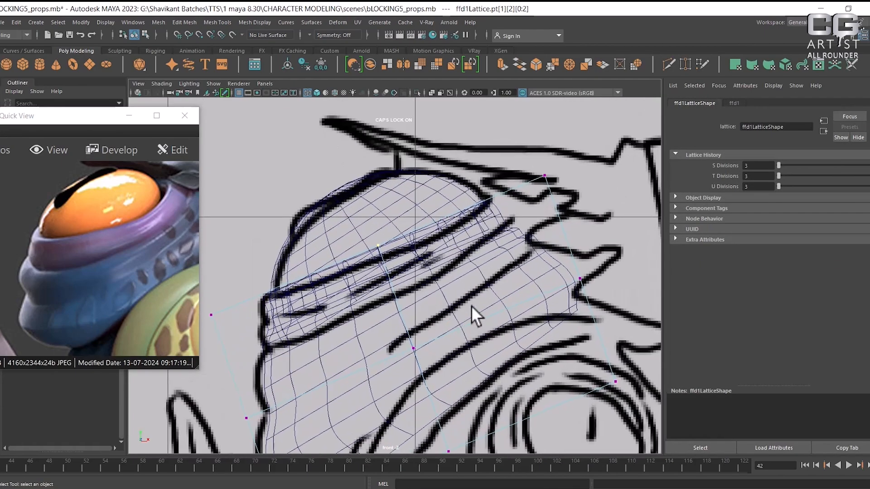
key(w)
drag(357, 191, 360, 205)
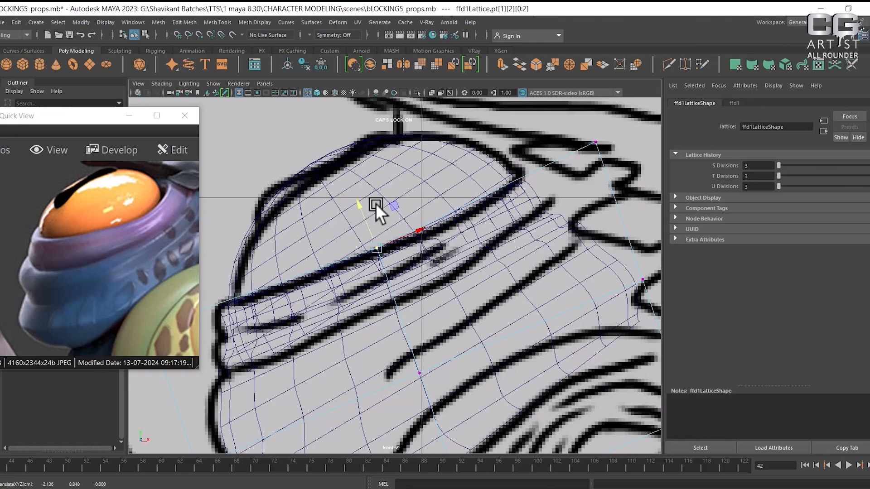
- Adjust the lattice's middle-row points on both sides to fit the head's outline to the sketch
alt+middle_drag(480, 265, 486, 232)
alt+right_drag(486, 232, 465, 249)
alt+middle_drag(452, 291, 458, 254)
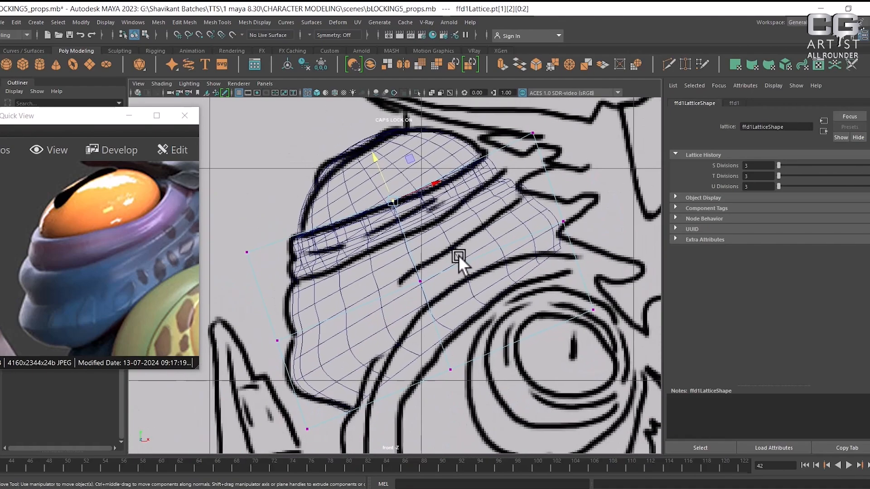
alt+right_drag(458, 255, 394, 313)
alt+middle_drag(387, 285, 377, 284)
alt+right_drag(377, 284, 391, 280)
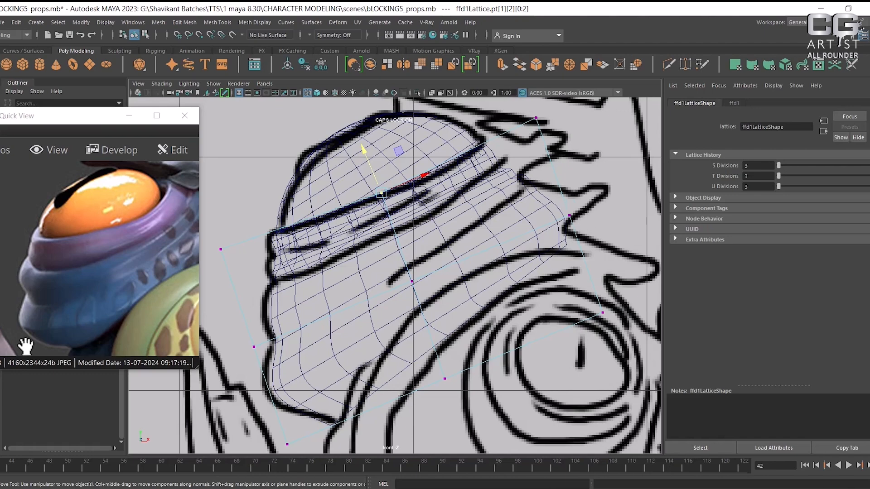
drag(62, 275, 0, 272)
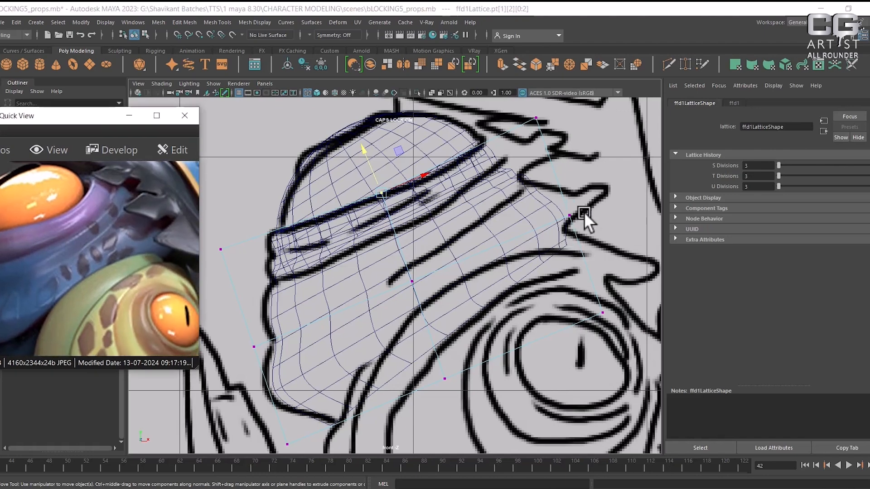
mouse_move(583, 211)
mouse_down()
mouse_move(567, 225)
mouse_move(569, 215)
mouse_up()
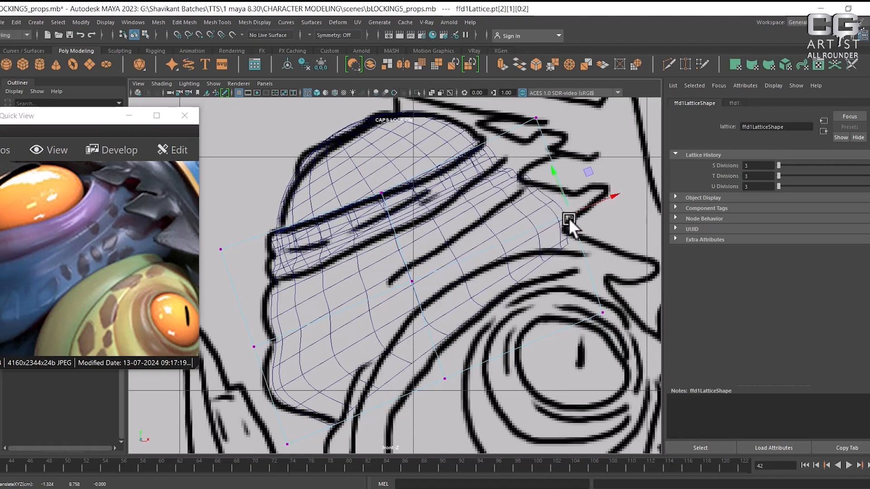
alt+middle_drag(330, 301, 330, 300)
alt+middle_drag(249, 331, 284, 305)
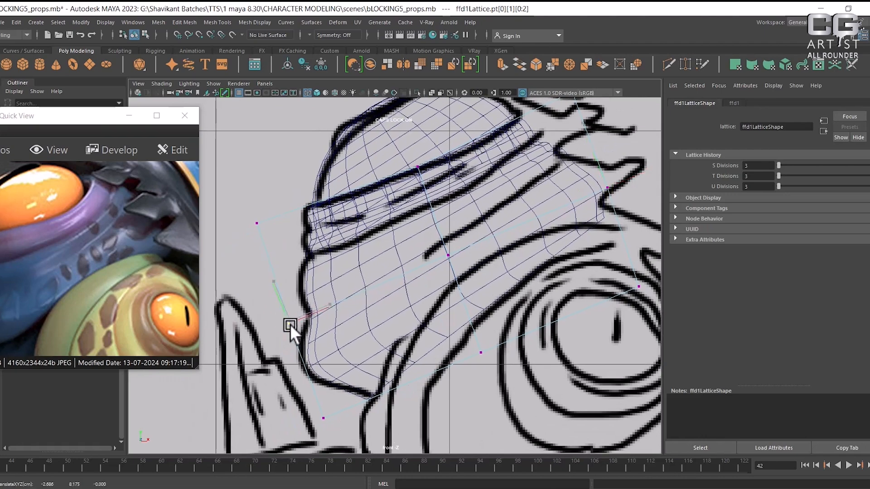
drag(290, 324, 285, 328)
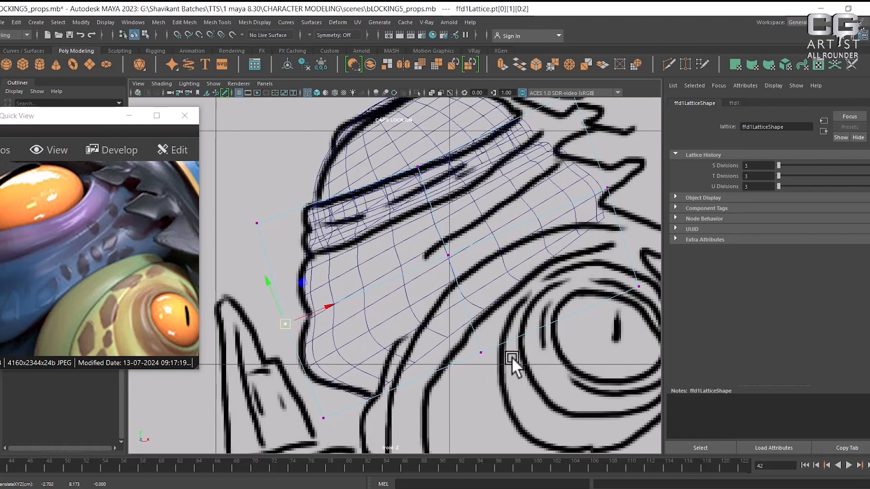
- Select the deformed head mesh in the shaded perspective view and delete its history to bake in the lattice
alt+middle_drag(513, 282, 526, 326)
scroll(525, 326, up, 1)
key(space)
drag(471, 290, 516, 252)
key(5)
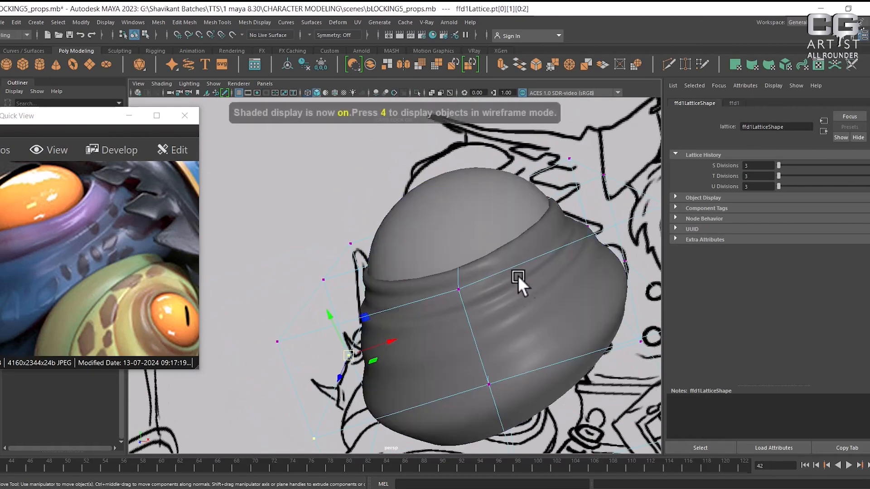
alt+middle_drag(518, 276, 495, 234)
right_drag(491, 220, 589, 194)
click(538, 232)
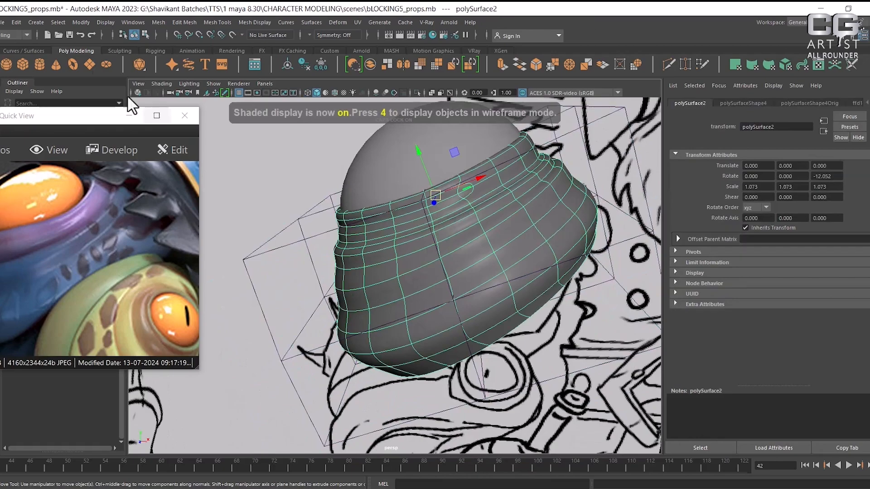
click(16, 23)
mouse_move(112, 136)
click(173, 137)
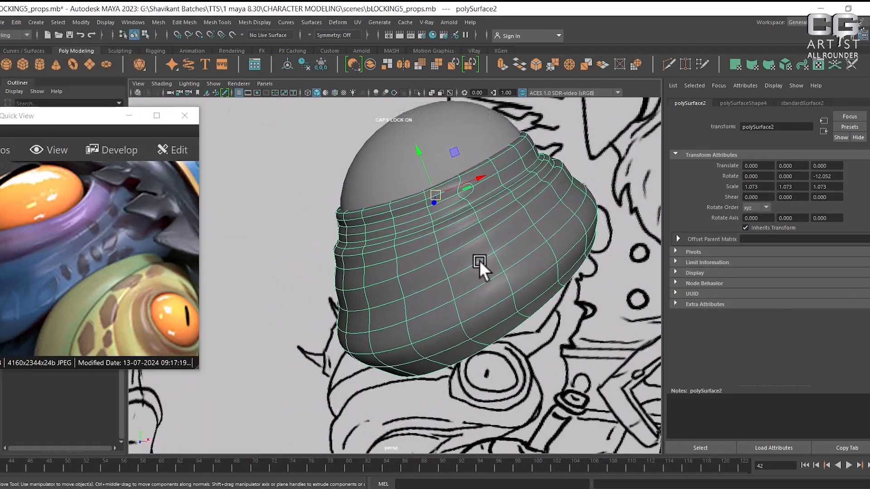
- Examine the smoothed head folds in perspective from several angles, checking where the front bevel ends
click(320, 348)
scroll(414, 250, down, 6)
scroll(414, 250, up, 4)
alt+drag(414, 250, 393, 240)
click(374, 263)
scroll(393, 240, up, 2)
scroll(474, 208, up, 2)
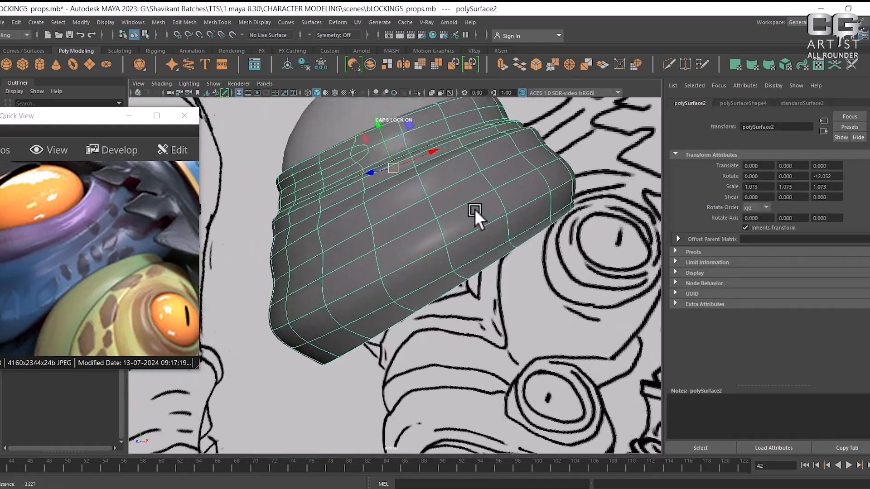
alt+drag(474, 208, 459, 240)
scroll(459, 241, up, 1)
scroll(458, 241, up, 1)
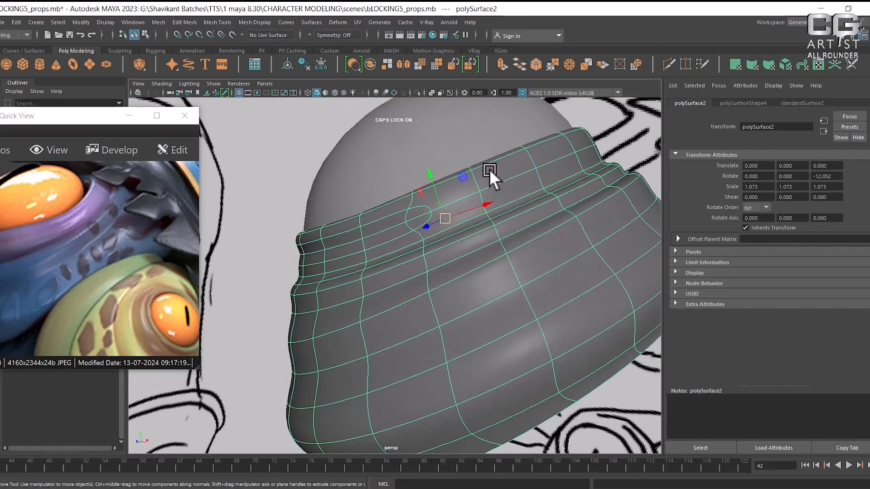
click(249, 260)
alt+drag(576, 202, 515, 227)
click(515, 224)
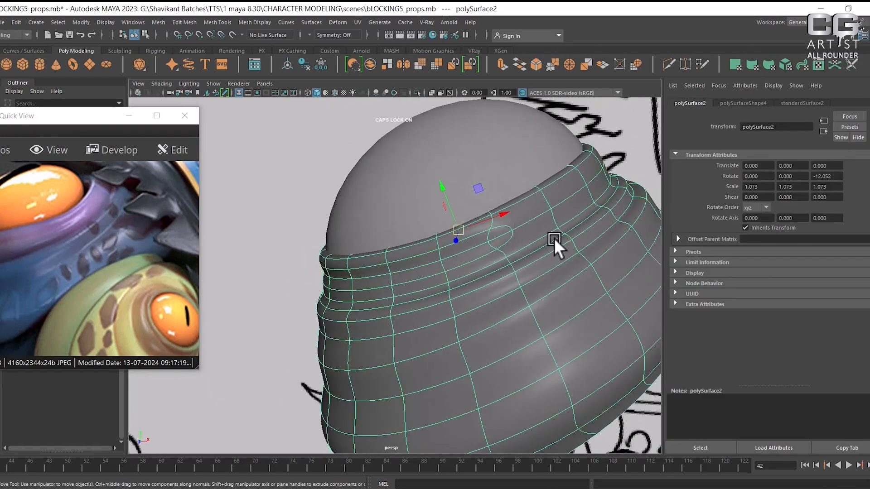
- Snap the end vertex of the top band's front bevel onto the neighbouring edge loop's vertex and check it in smooth preview
scroll(505, 226, up, 1)
key(1)
scroll(510, 237, up, 4)
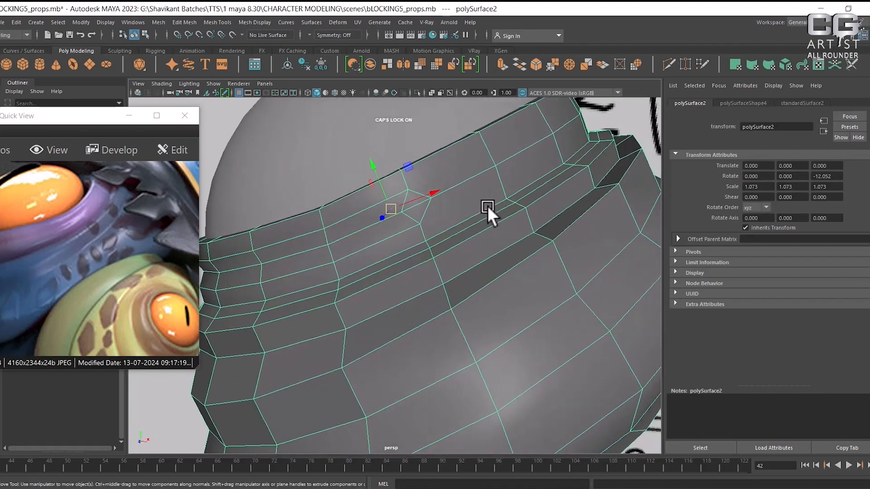
scroll(485, 195, up, 2)
right_drag(496, 157, 435, 165)
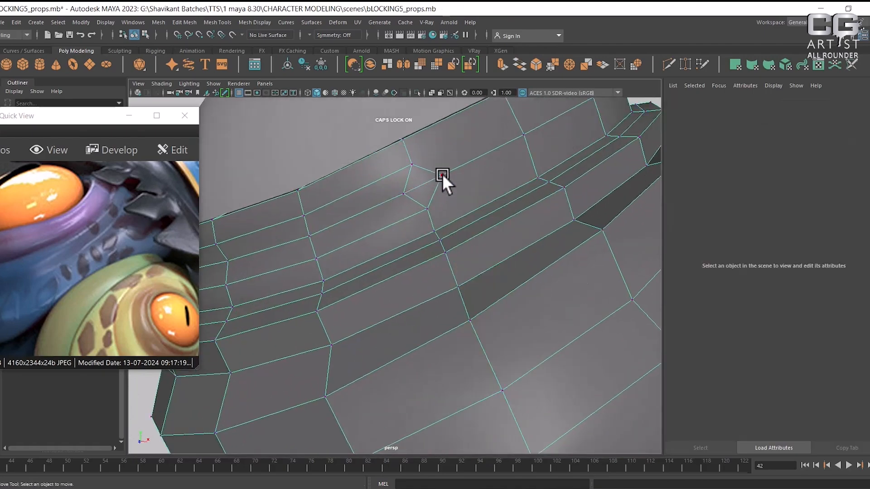
click(441, 175)
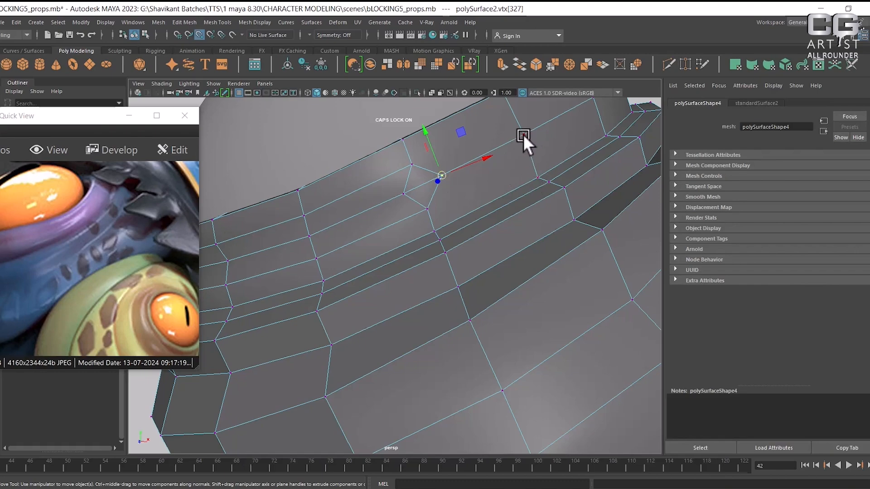
middle_drag(523, 134, 524, 135)
key(super)
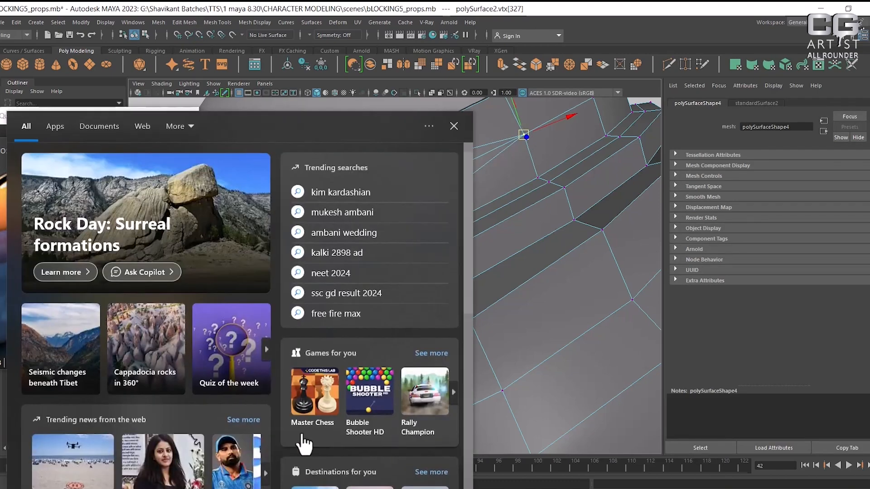
alt+drag(534, 190, 483, 205)
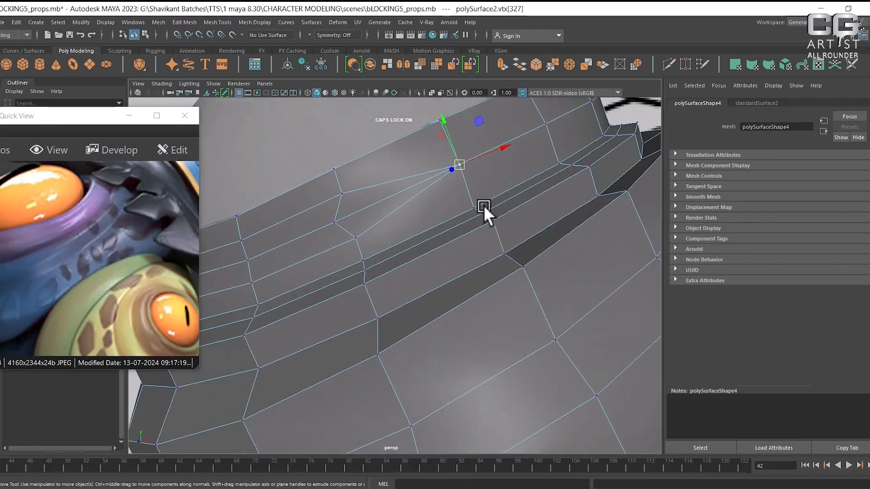
key(3)
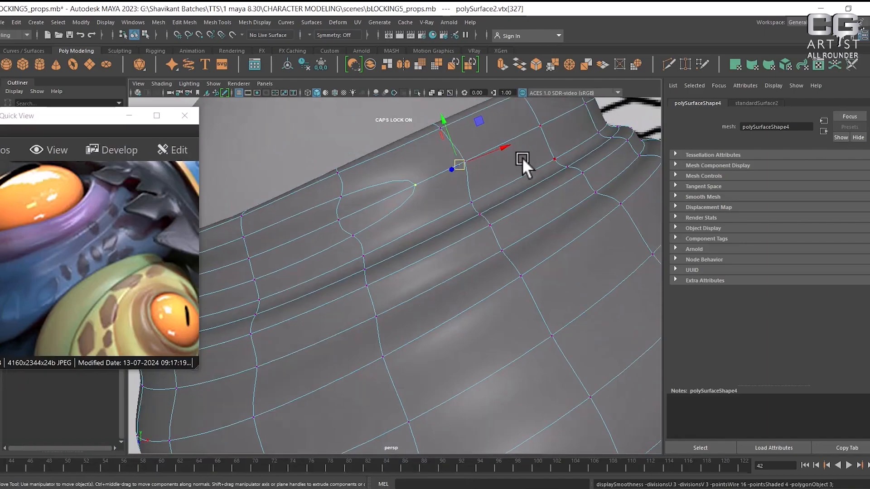
key(1)
alt+drag(463, 192, 464, 199)
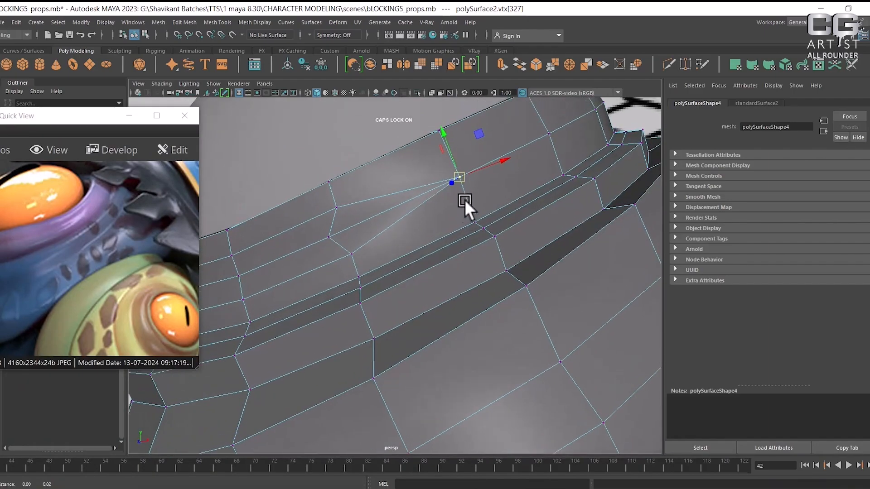
- Hide everything except the folded head mesh and frame the snapped vertex area
alt+right_drag(464, 199, 423, 204)
alt+drag(422, 204, 414, 246)
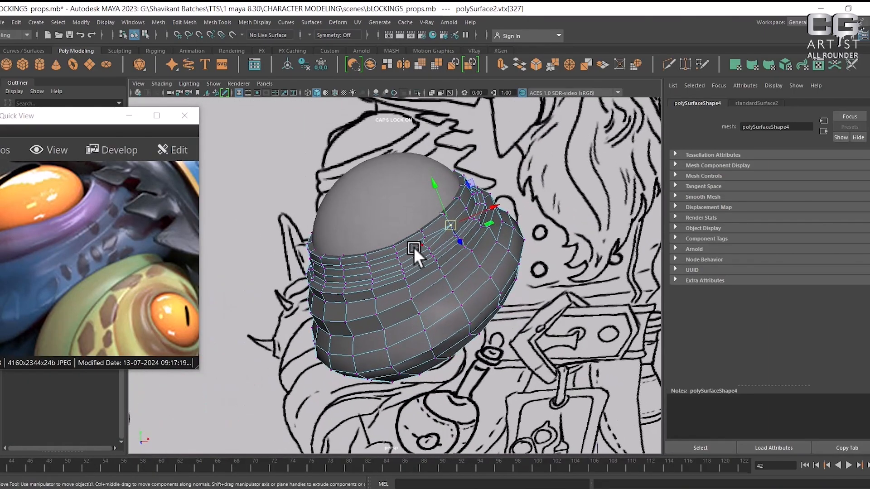
key(F8)
key(ctrl+1)
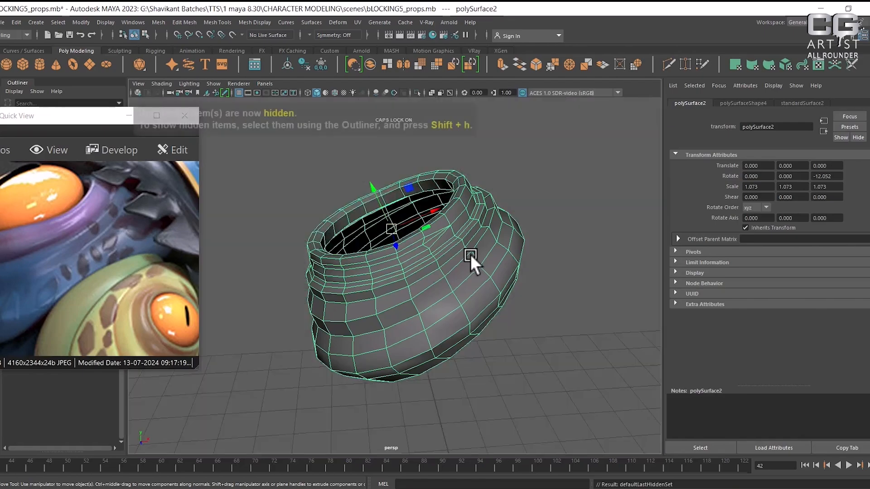
alt+right_drag(471, 254, 439, 292)
alt+drag(440, 292, 418, 292)
alt+right_drag(417, 293, 417, 304)
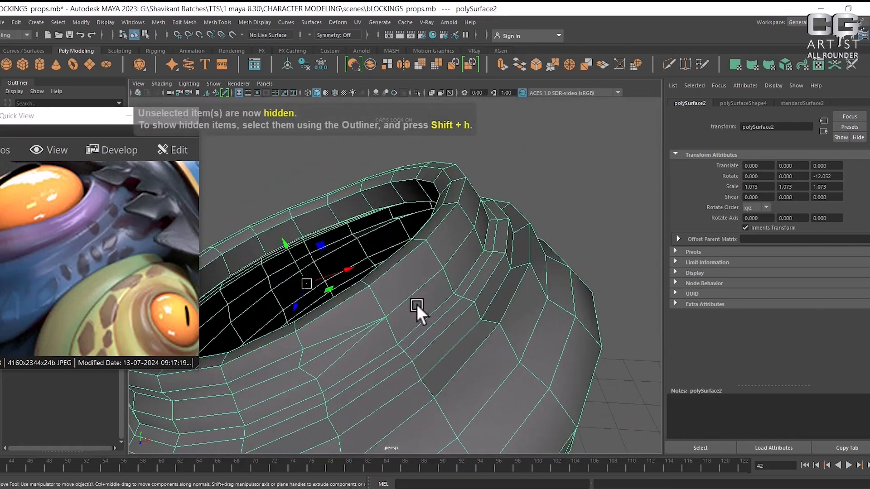
- Select the two overlapping vertices at the bevel's snapped end in wireframe display and merge them
key(4)
alt+drag(393, 308, 621, 177)
right_click(615, 142)
right_drag(615, 141, 564, 142)
alt+right_drag(439, 314, 478, 299)
drag(448, 288, 448, 281)
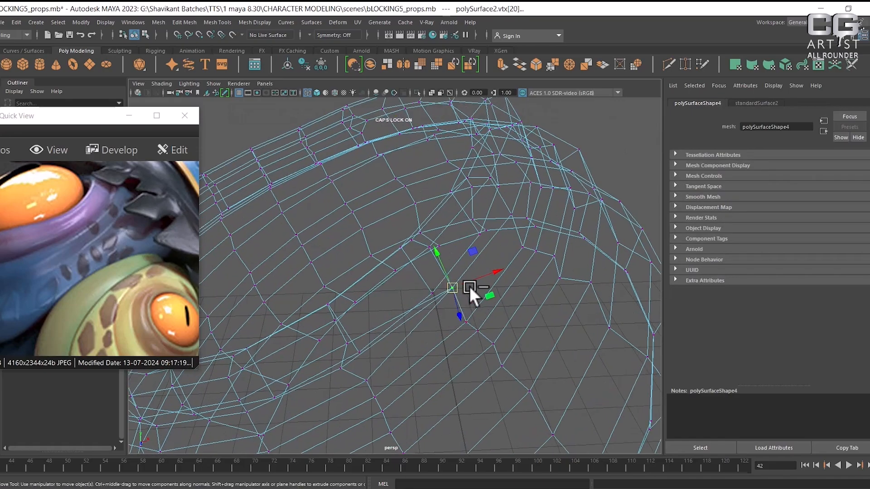
shift+right_drag(469, 287, 481, 209)
scroll(416, 268, down, 5)
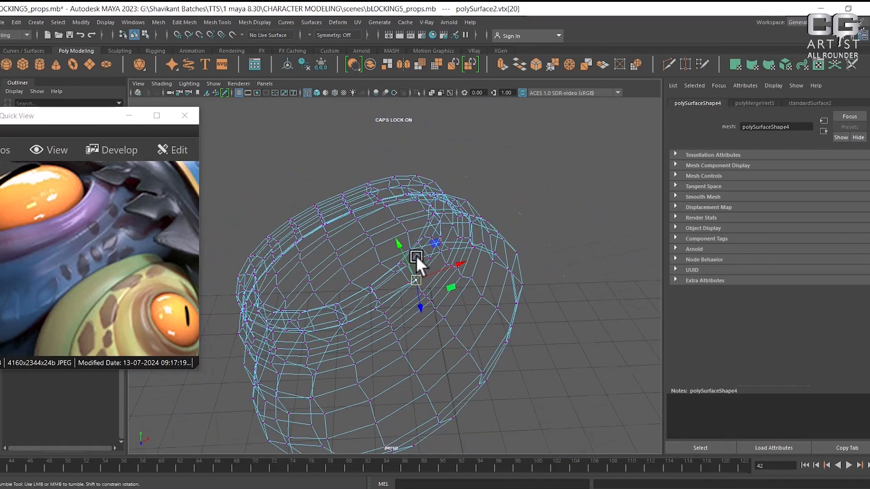
- Snap the stray vertex at the other end of the top band's front bevel onto the neighbouring edge loop's vertex
mouse_move(417, 266)
alt+mouse_down()
mouse_move(485, 268)
mouse_move(410, 303)
mouse_move(511, 262)
alt+mouse_up()
alt+right_drag(511, 263, 530, 375)
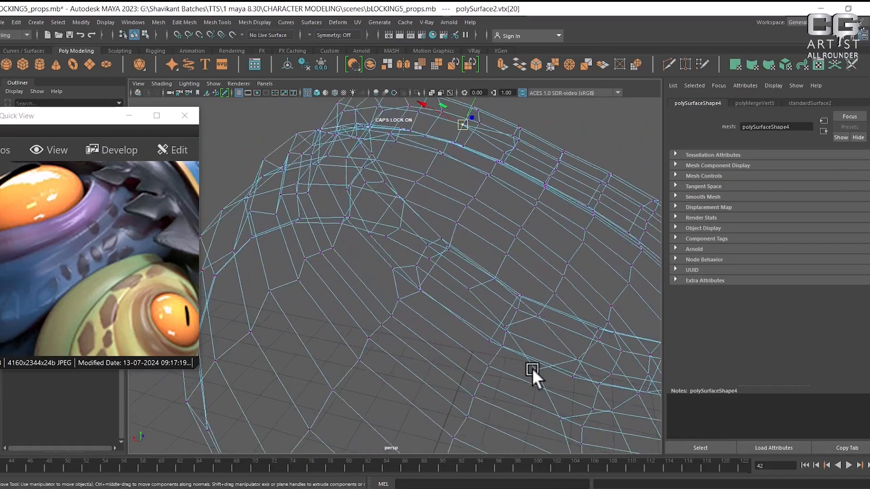
key(5)
alt+drag(514, 331, 417, 302)
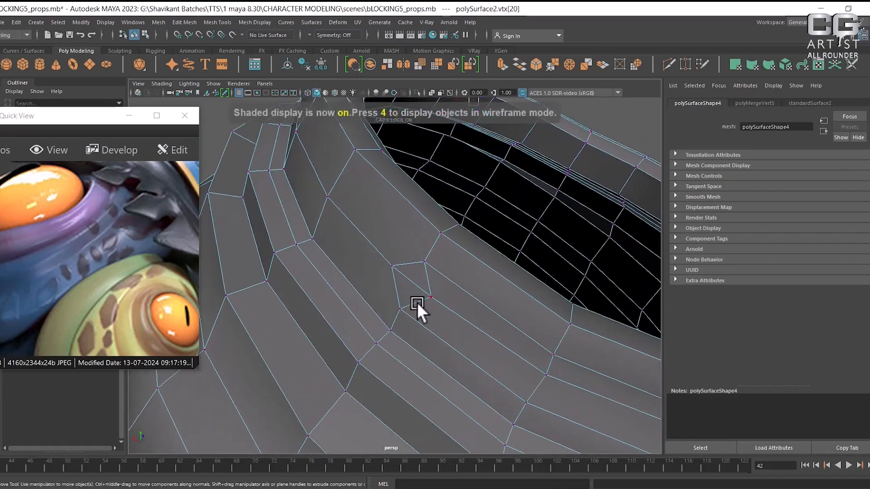
click(392, 267)
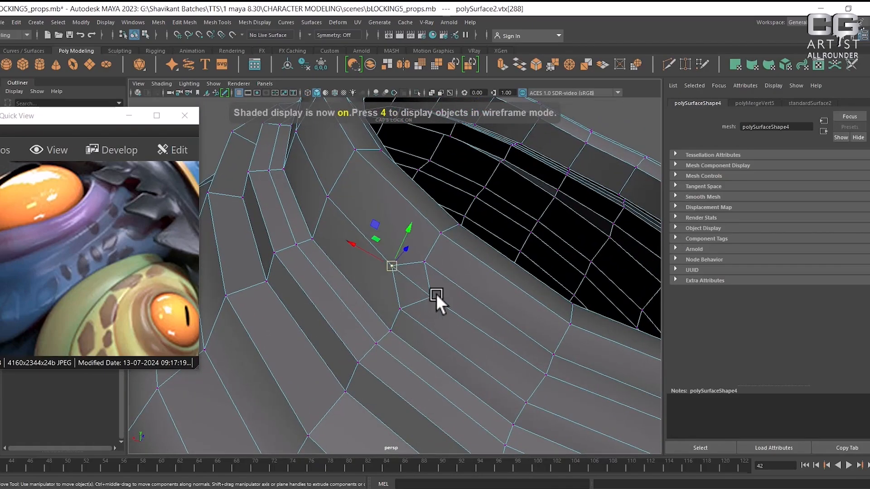
middle_click(324, 191)
alt+drag(362, 229, 397, 258)
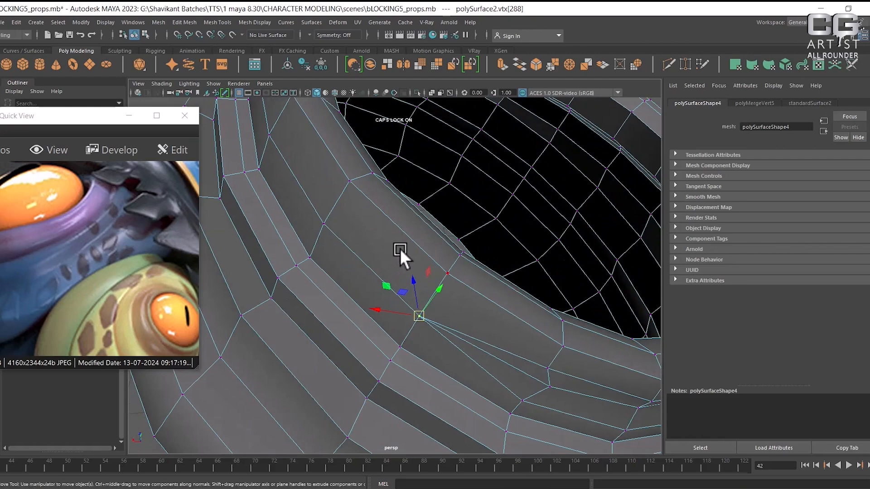
- Select the overlapping vertices at that second bevel end in wireframe display, merge them, and return to shaded display
key(4)
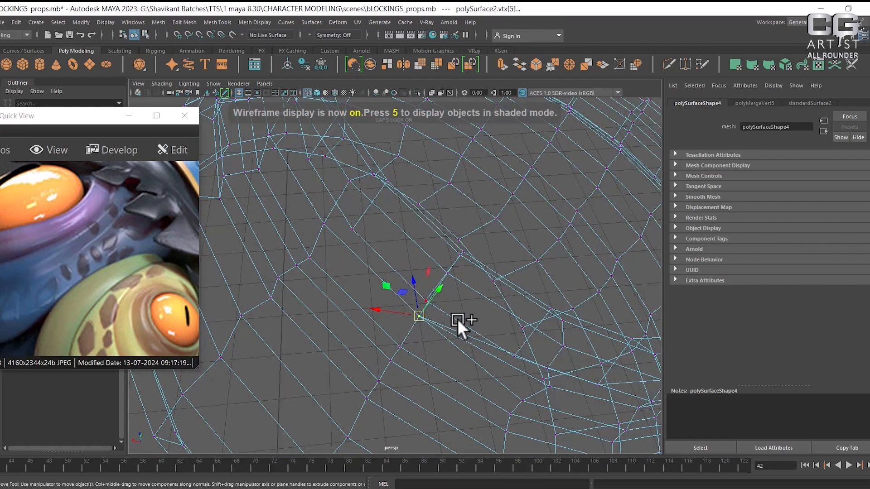
shift+right_drag(458, 319, 453, 212)
key(5)
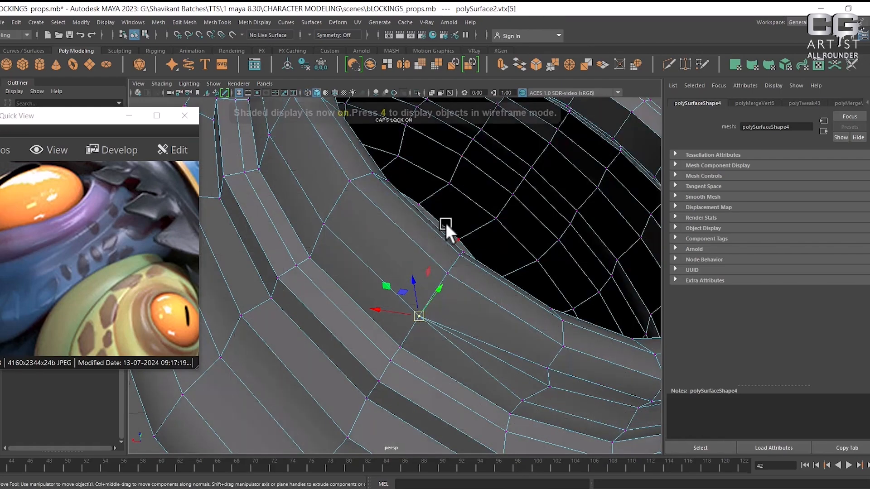
key(6)
key(5)
- Examine the merged bevel end in smooth preview and compare the head folds with the coloured reference image
alt+right_drag(550, 342, 475, 314)
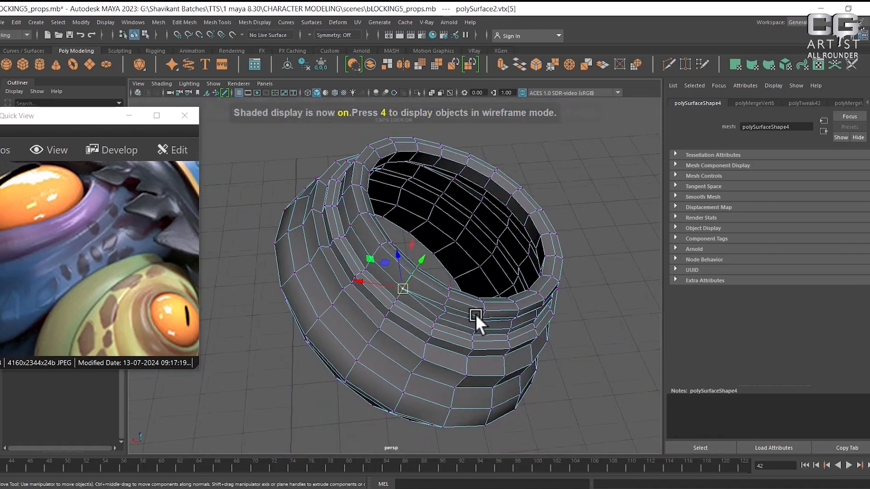
alt+drag(475, 314, 505, 314)
key(3)
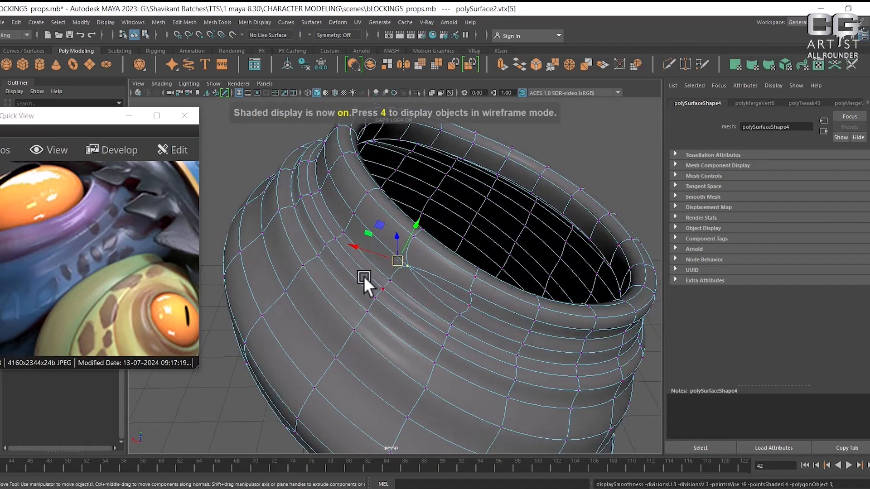
mouse_move(363, 276)
alt+mouse_down()
mouse_move(423, 272)
mouse_move(360, 276)
mouse_move(564, 292)
mouse_move(358, 287)
mouse_move(458, 265)
alt+mouse_up()
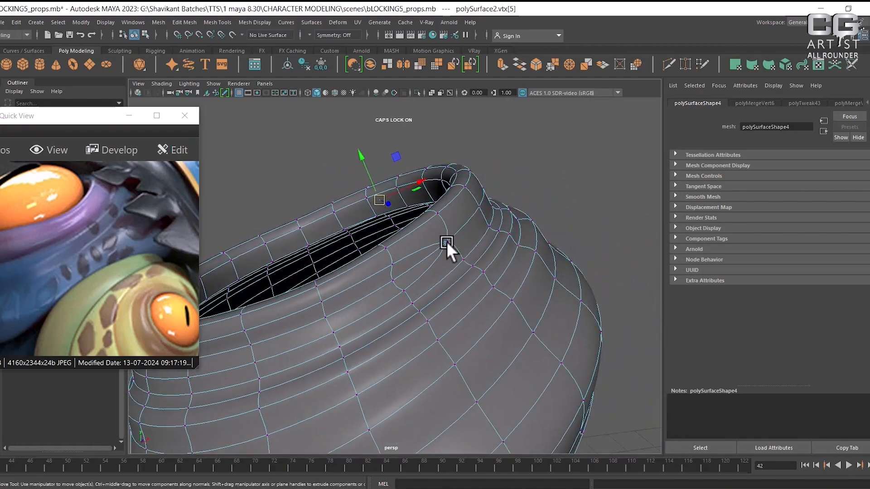
right_drag(451, 259, 496, 200)
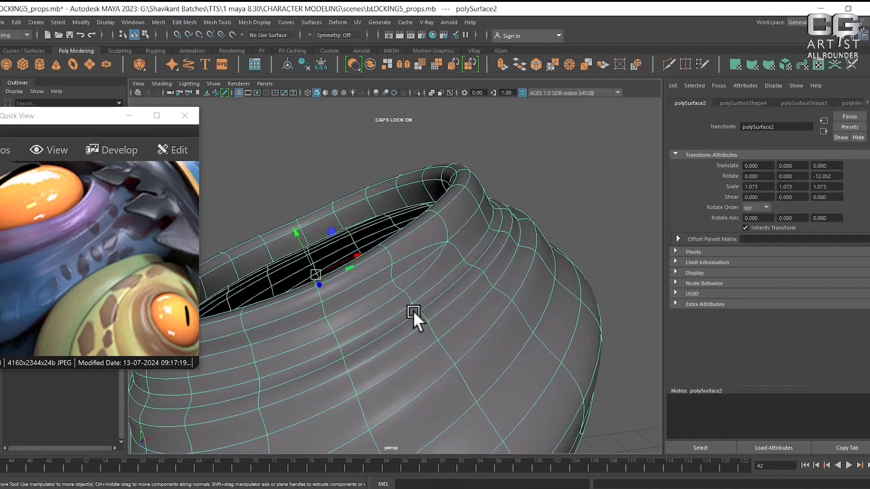
mouse_move(413, 311)
alt+mouse_down()
mouse_move(396, 213)
mouse_move(437, 307)
mouse_move(426, 320)
alt+mouse_up()
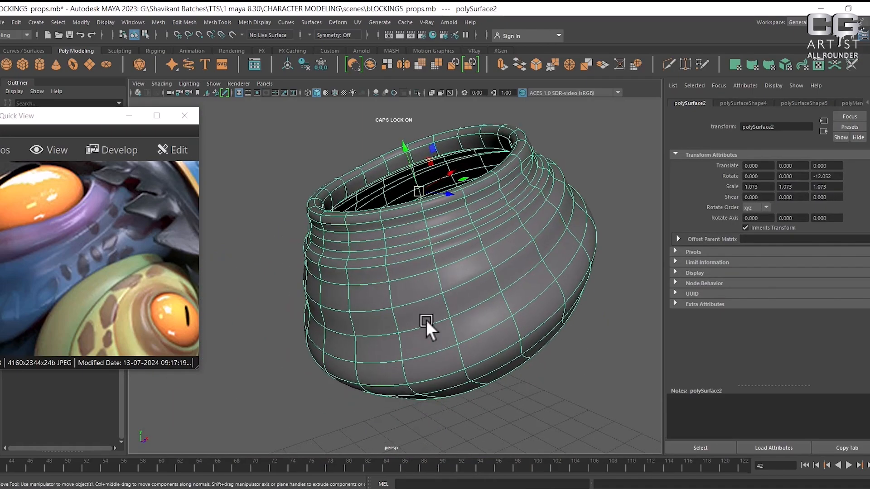
drag(82, 282, 149, 272)
alt+drag(537, 273, 471, 274)
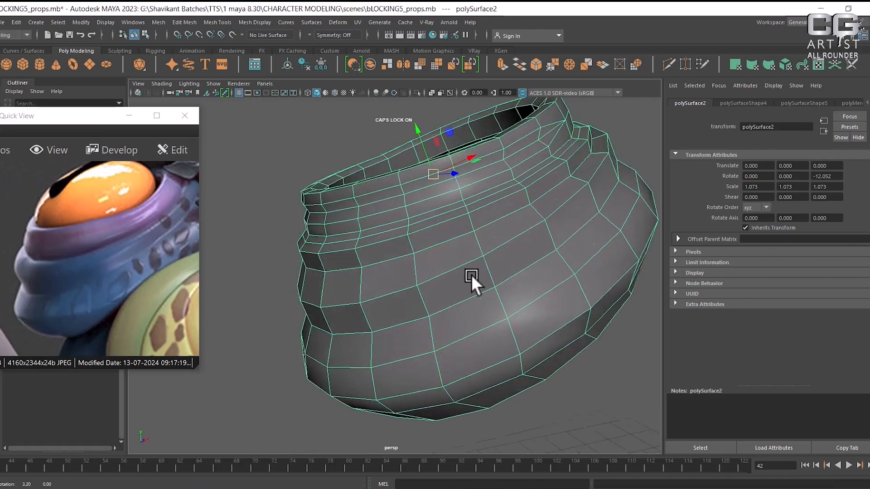
- Bevel the edge loop in the crease below the upper band with a reduced fraction and turn on smooth preview
scroll(462, 281, up, 5)
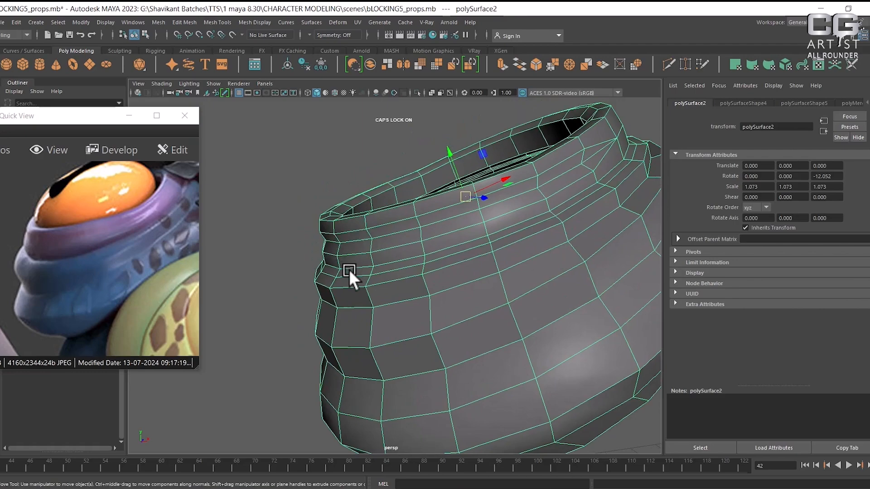
alt+drag(387, 271, 376, 266)
right_drag(376, 266, 411, 199)
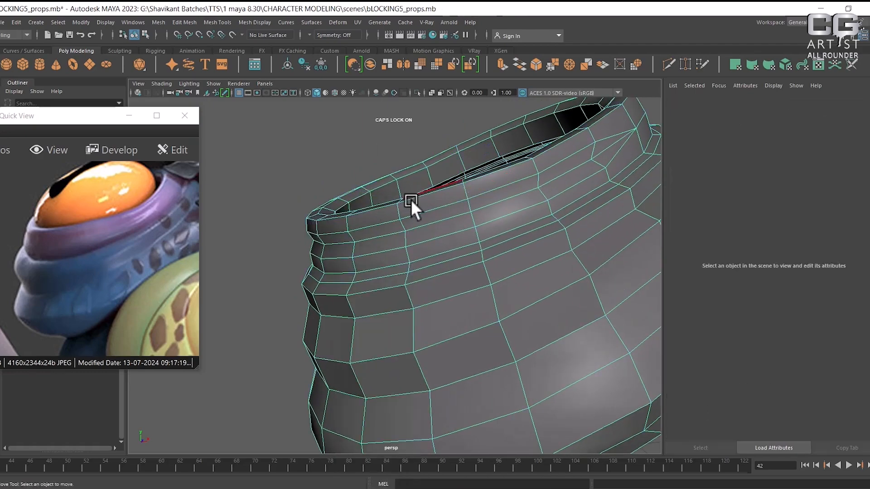
double_click(384, 267)
alt+drag(517, 246, 546, 229)
shift+right_drag(521, 248, 565, 245)
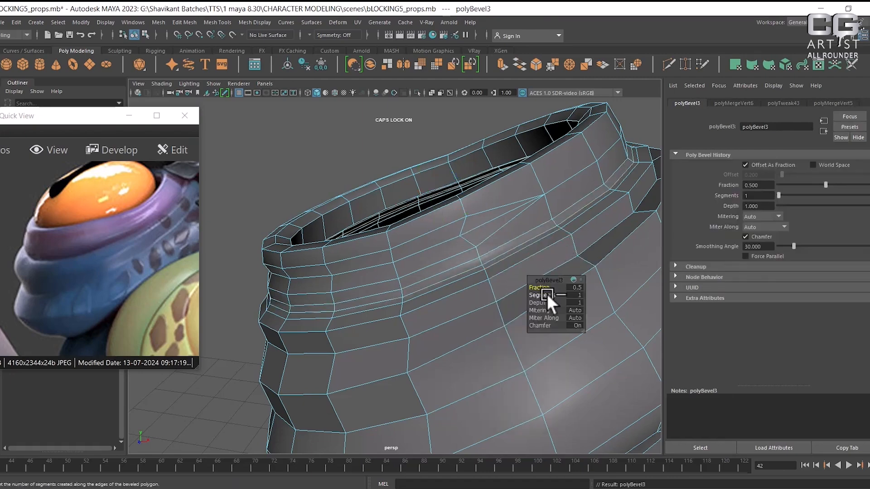
drag(542, 288, 524, 287)
key(3)
- Examine the deselected, smoothed head section from several angles, comparing the sharpened crease with the reference image
right_drag(360, 220, 408, 206)
click(339, 151)
alt+drag(461, 271, 474, 264)
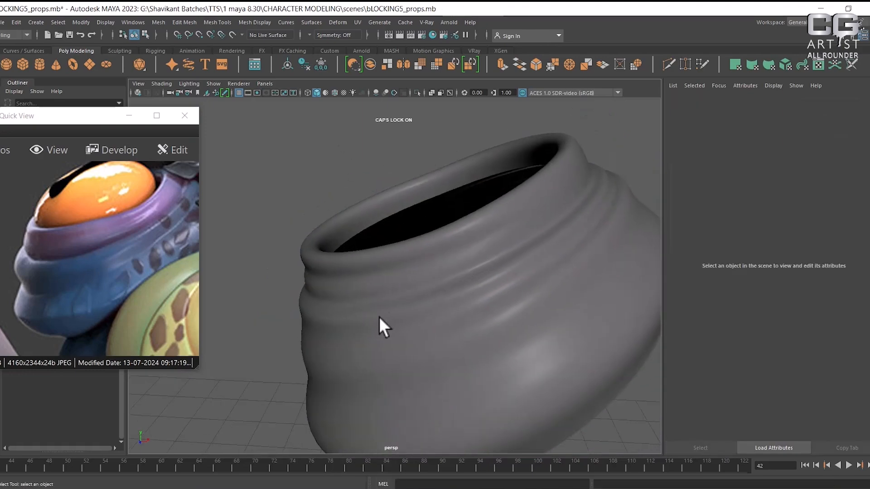
alt+drag(378, 318, 315, 309)
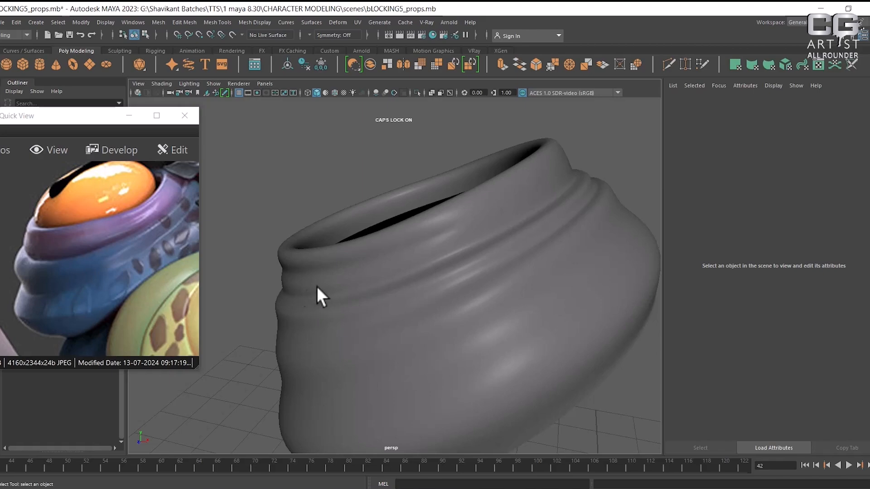
alt+drag(318, 287, 298, 297)
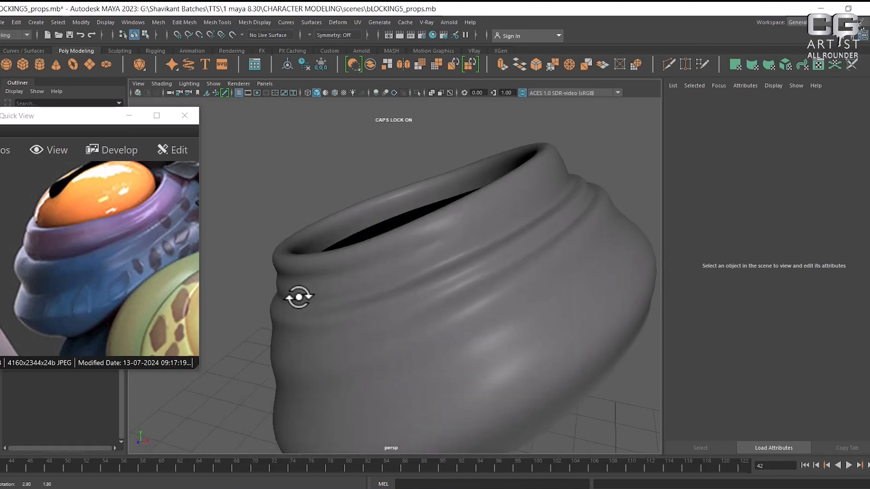
alt+drag(353, 358, 381, 314)
- Unhide the eyeball and reference sketch, and show the head section full size in the front view in wireframe display
click(433, 327)
key(space)
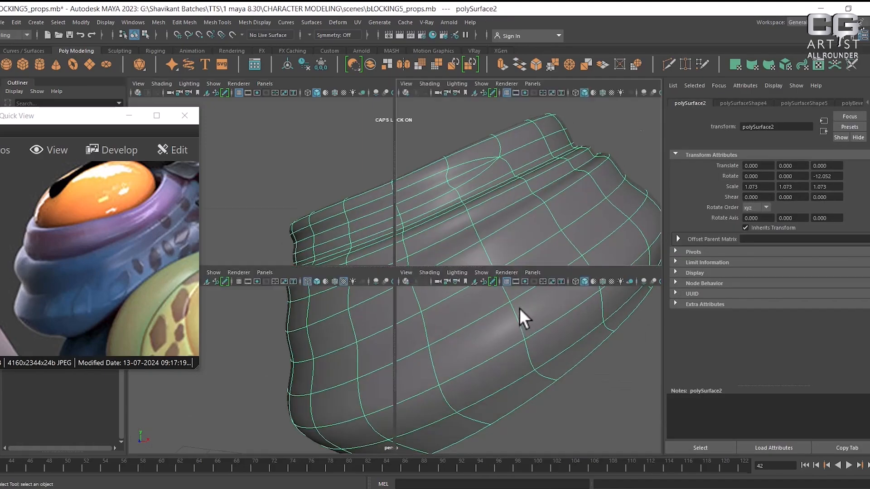
key(ctrl+shift+h)
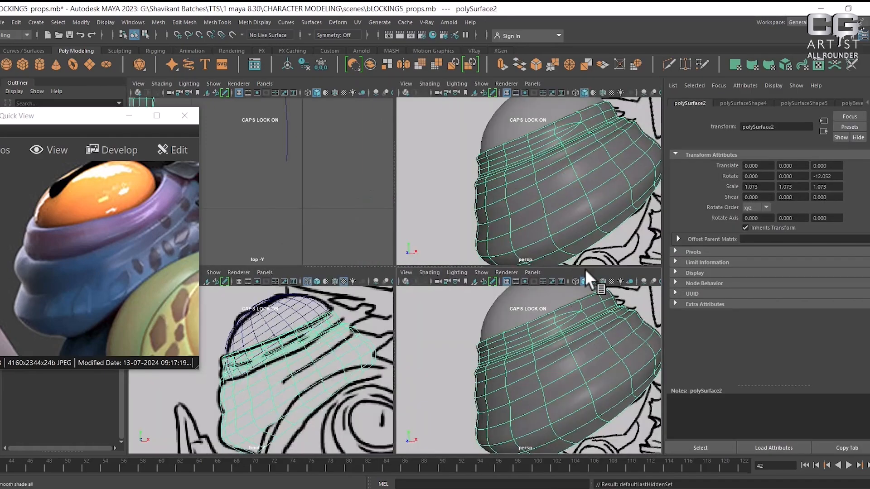
key(4)
scroll(535, 196, up, 1)
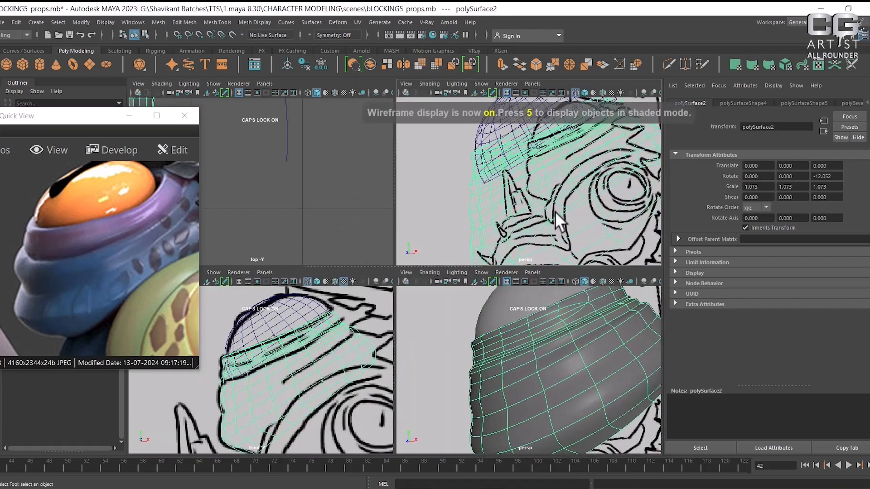
key(space)
click(563, 199)
drag(562, 200, 559, 219)
key(space)
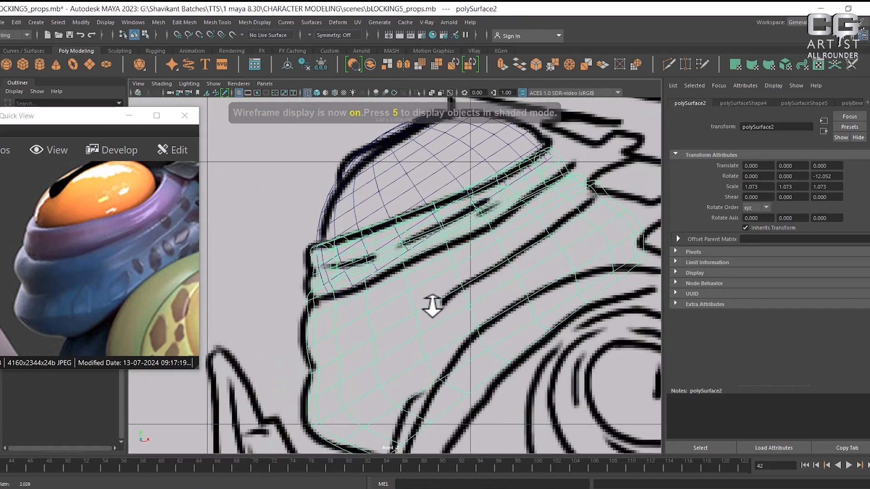
- Bevel the edge loop along the lower crease of the head section with a fraction of 0.05 and 2 segments
right_drag(358, 213, 374, 183)
click(349, 349)
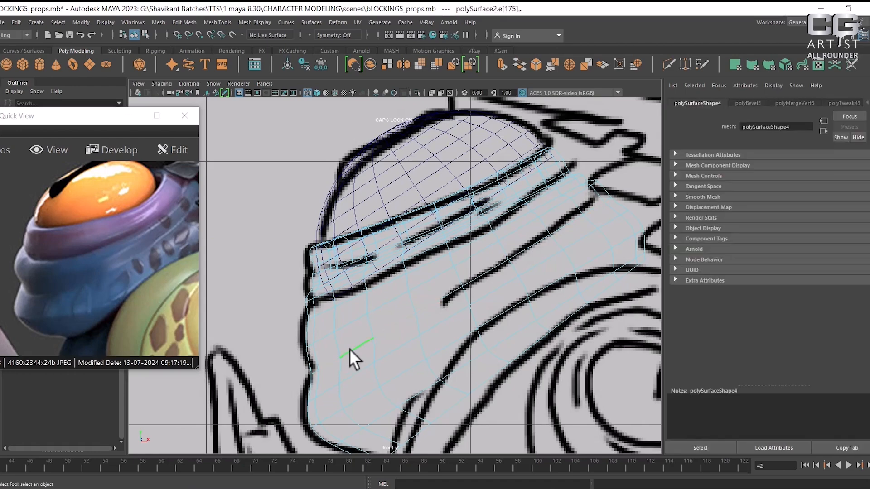
shift+right_drag(389, 305, 431, 302)
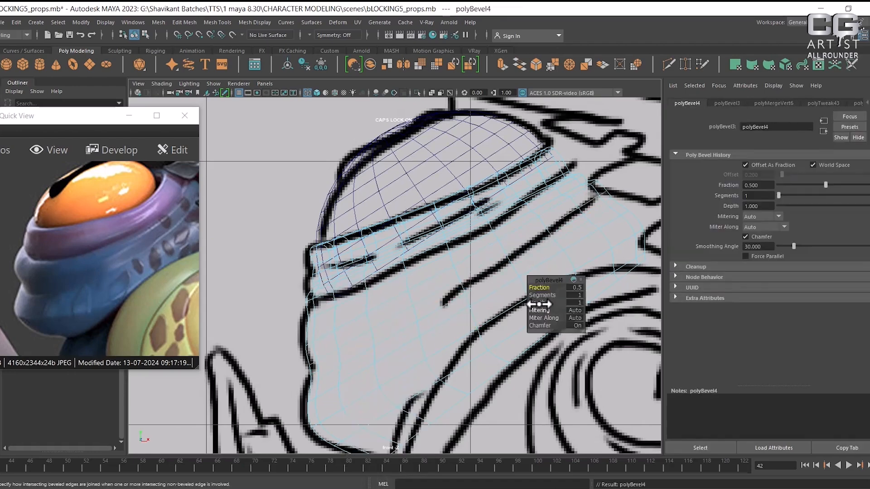
drag(543, 292, 521, 303)
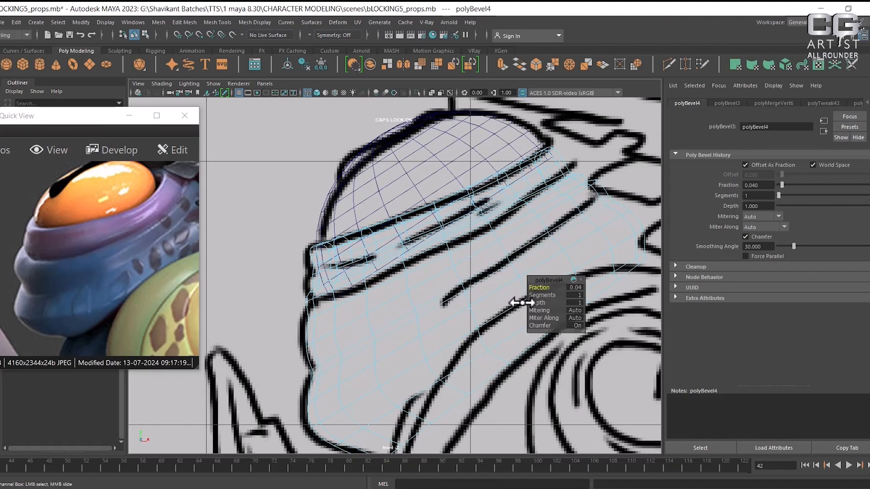
scroll(399, 337, down, 2)
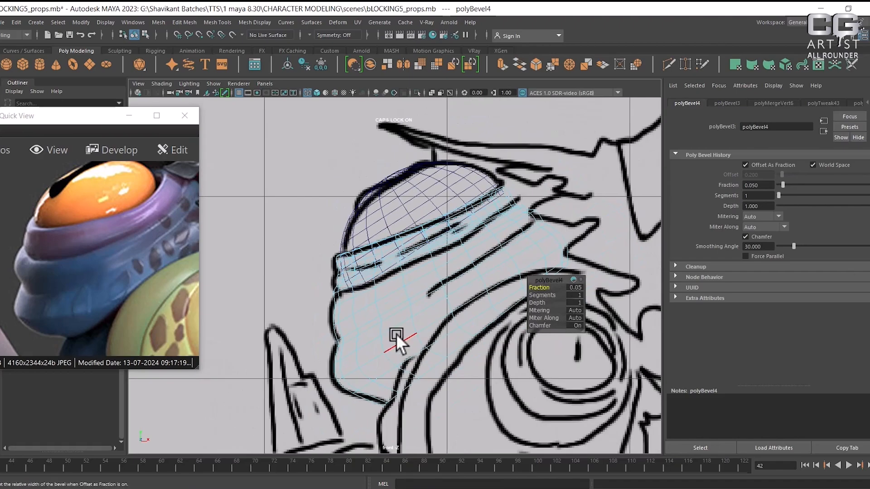
key(5)
alt+right_drag(386, 335, 406, 335)
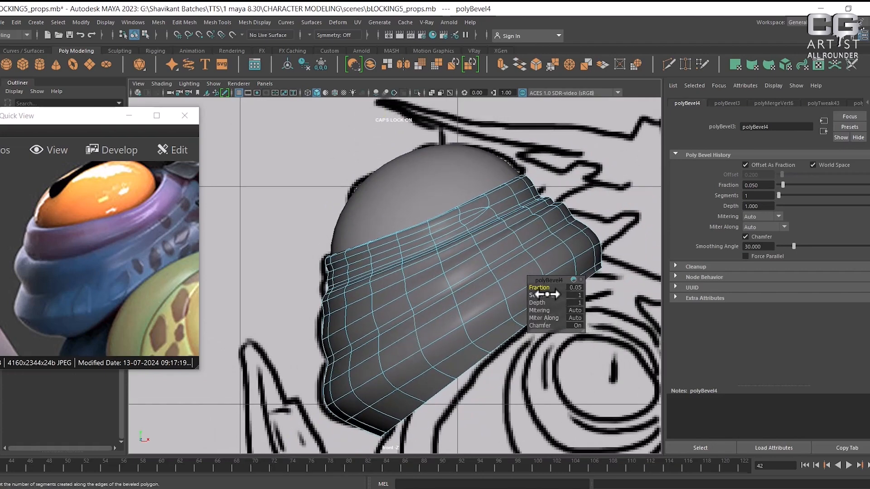
drag(543, 296, 549, 296)
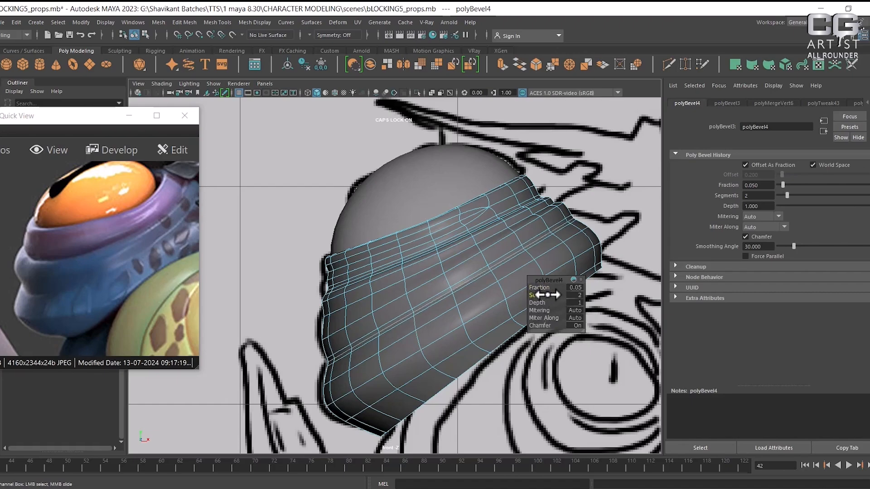
- Examine the smoothed folds in the perspective view, comparing the lower crease with the reference image
right_drag(451, 302, 484, 295)
key(space)
drag(486, 349, 496, 277)
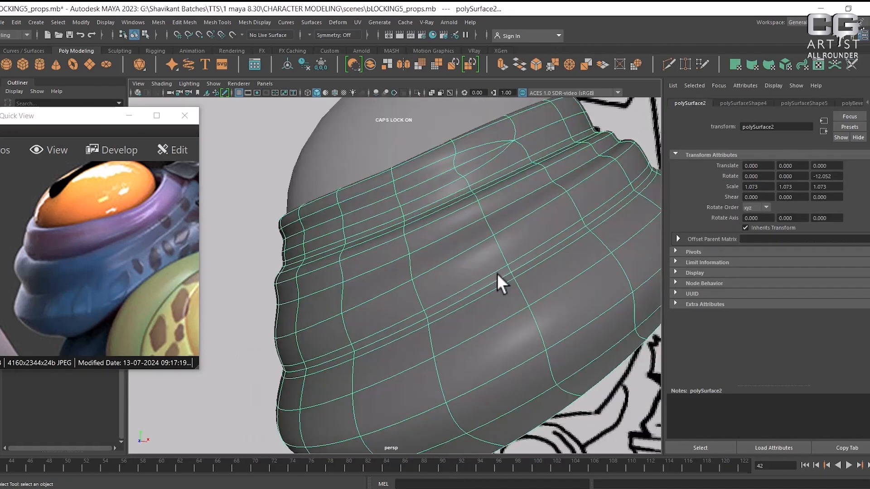
scroll(497, 273, down, 4)
click(521, 347)
alt+drag(521, 346, 567, 305)
scroll(567, 305, up, 5)
scroll(568, 305, down, 5)
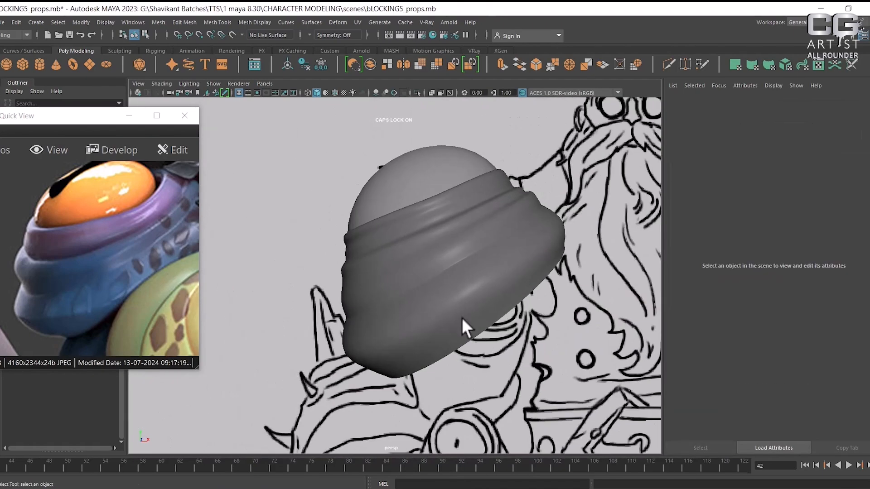
scroll(461, 317, up, 2)
mouse_move(461, 317)
alt+mouse_down()
mouse_move(464, 334)
mouse_move(464, 303)
alt+mouse_up()
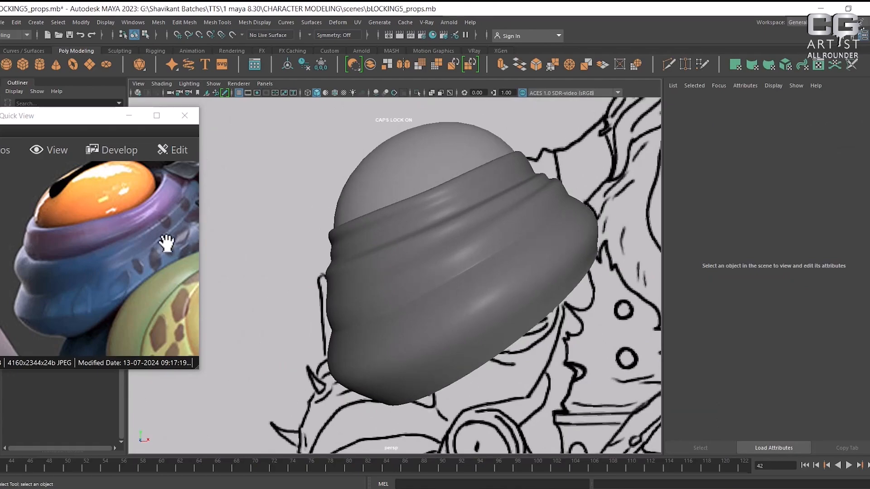
alt+drag(422, 297, 442, 284)
- Bevel the edge loop around the middle fold, between the upper and lower creases, with a fraction of 0.99 and 2 segments
click(465, 278)
alt+right_drag(466, 279, 481, 294)
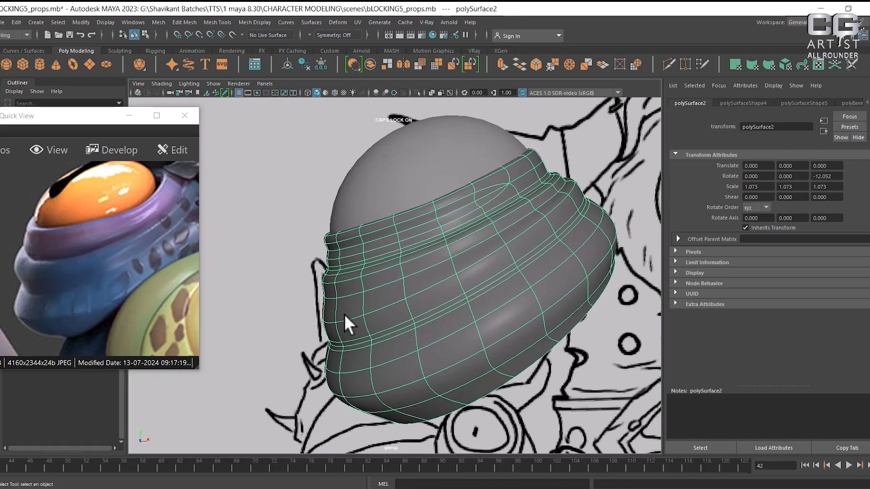
right_drag(403, 222, 430, 131)
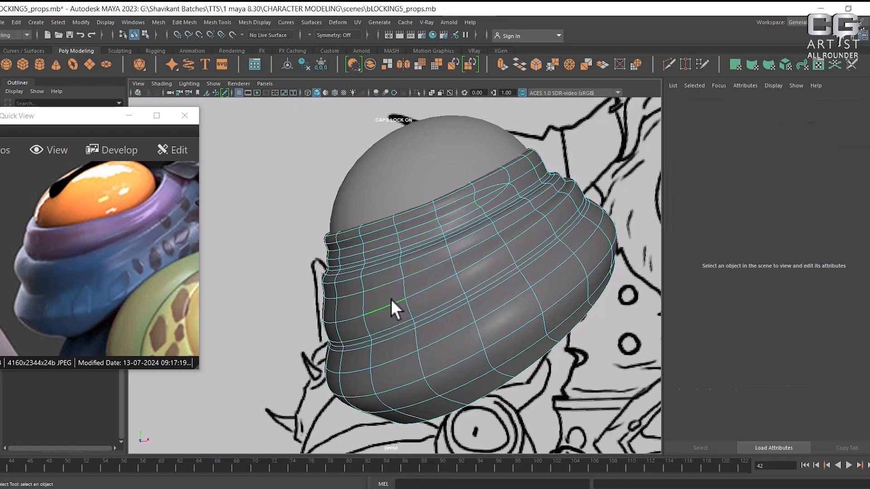
double_click(390, 299)
shift+right_drag(441, 280, 480, 279)
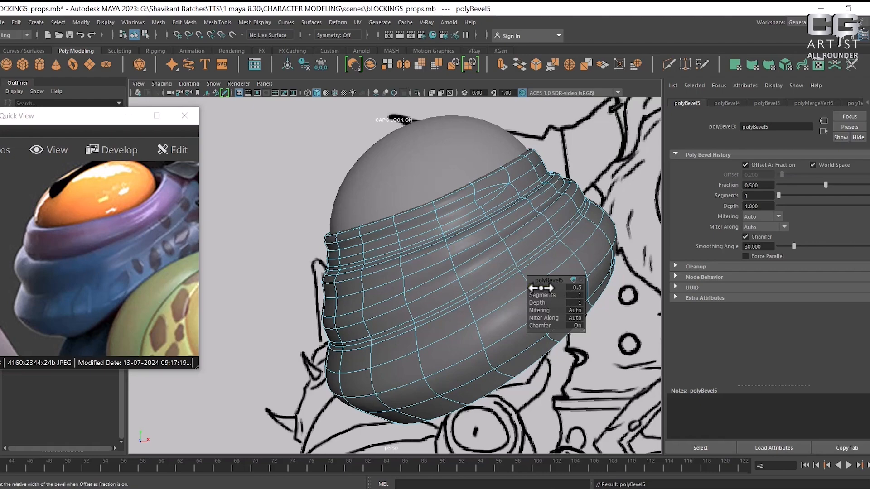
mouse_move(540, 288)
mouse_down()
mouse_move(551, 287)
mouse_move(550, 296)
mouse_move(557, 286)
mouse_up()
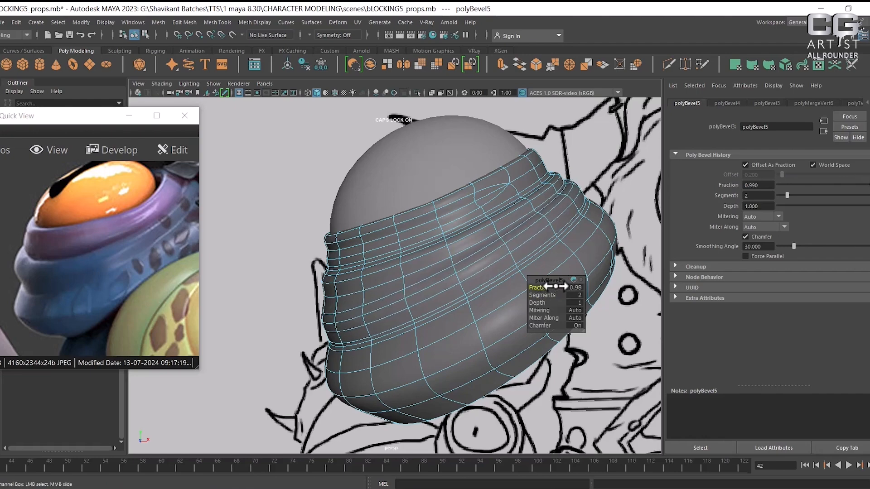
right_drag(485, 231, 534, 224)
click(304, 301)
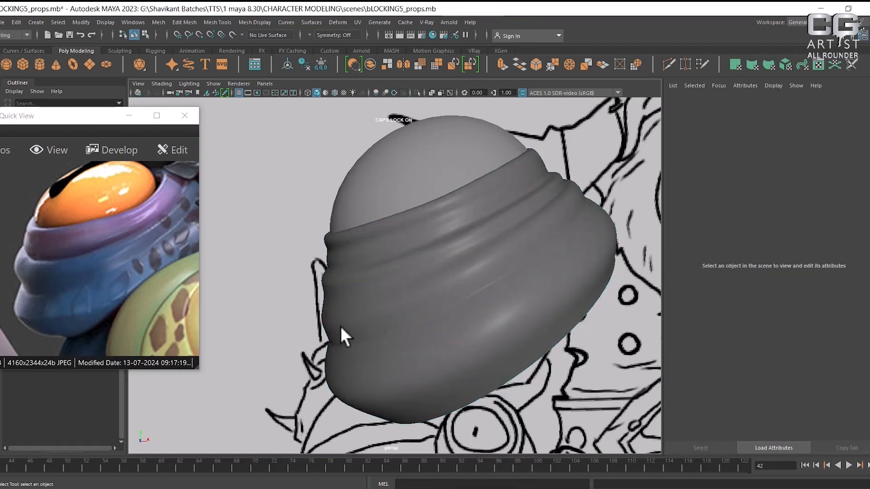
mouse_move(341, 326)
alt+mouse_down()
mouse_move(452, 342)
mouse_move(498, 270)
alt+mouse_up()
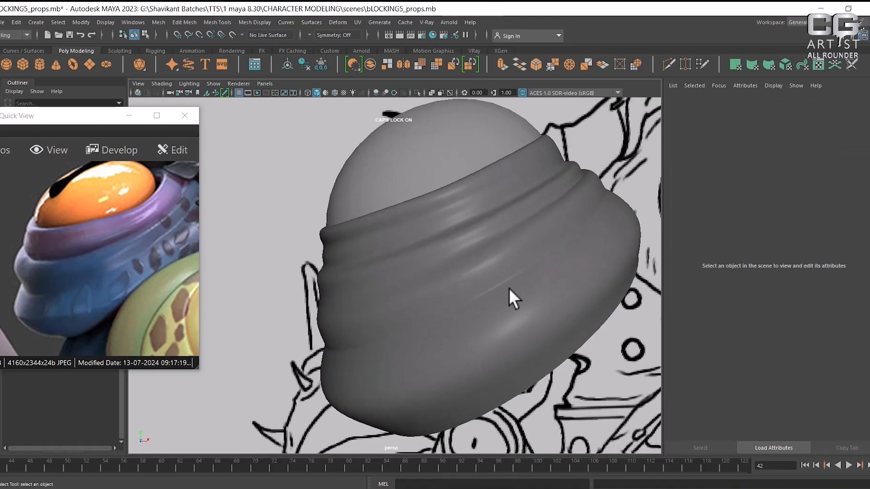
alt+drag(509, 288, 492, 255)
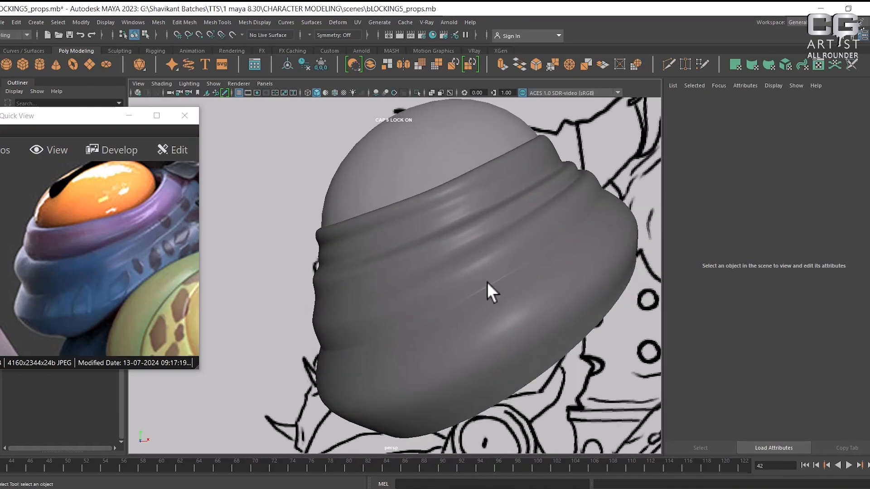
mouse_move(482, 266)
alt+mouse_down()
mouse_move(468, 276)
mouse_move(485, 274)
mouse_move(472, 276)
alt+mouse_up()
alt+right_drag(472, 276, 465, 326)
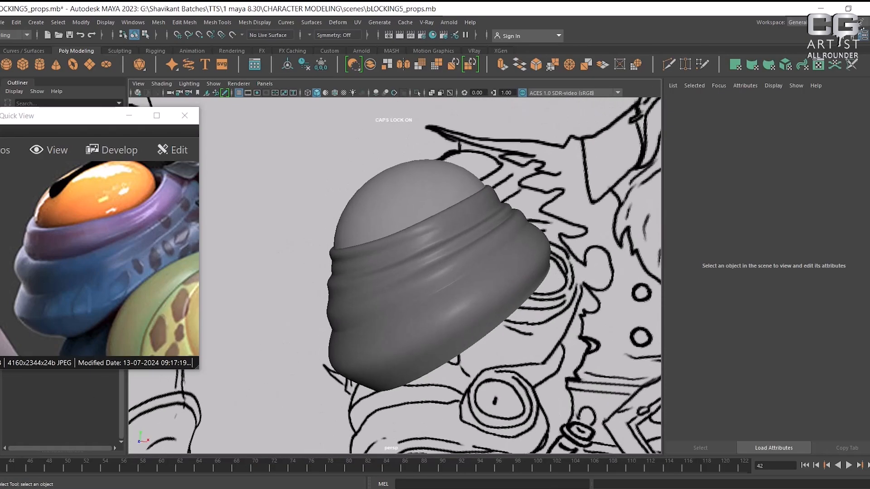
- Show the head section's lower end in the front view in wireframe over the reference sketch, alongside the perspective view
click(413, 335)
alt+right_drag(417, 343, 428, 356)
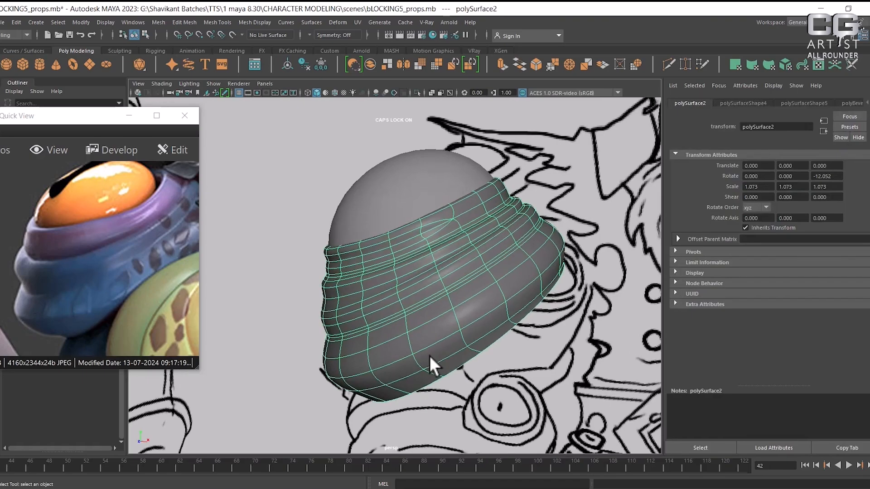
key(space)
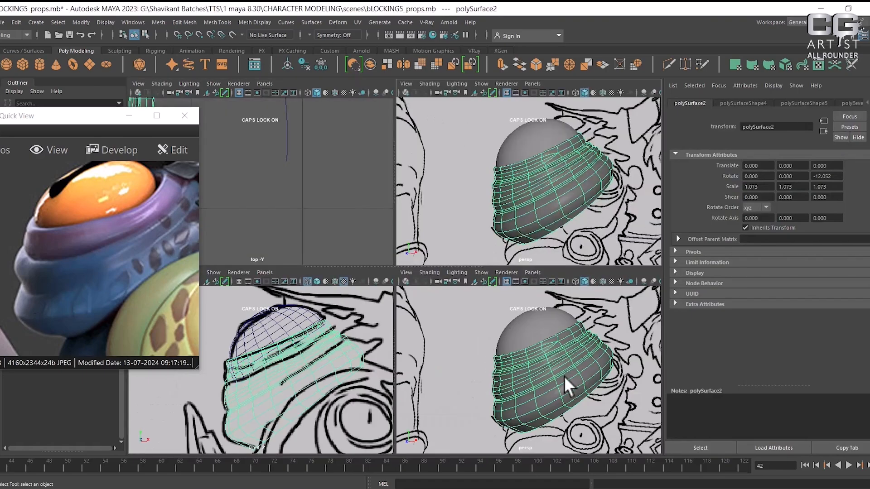
alt+right_drag(564, 376, 549, 365)
key(space)
drag(550, 363, 550, 382)
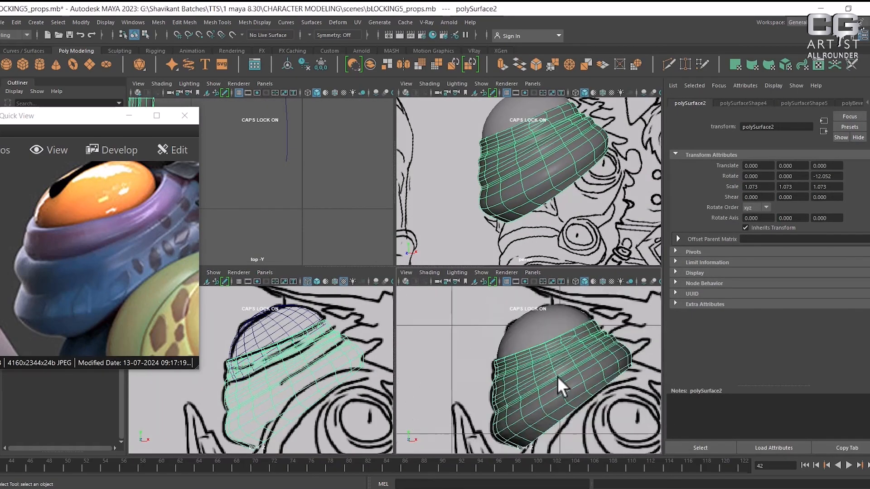
key(4)
alt+middle_drag(553, 380, 551, 359)
alt+right_drag(551, 359, 540, 396)
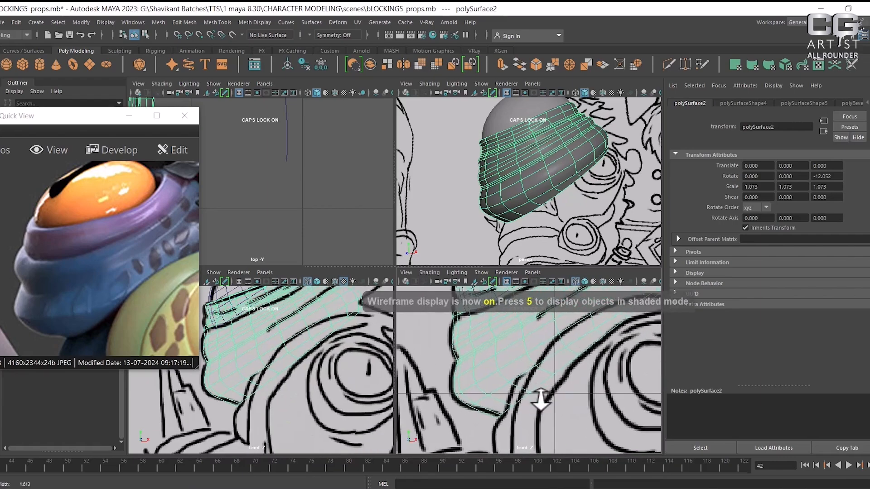
- Bevel the edge loop just above the head section's open lower end with a fraction of 0.05 and 2 segments
right_drag(487, 382, 480, 281)
right_drag(463, 397, 453, 164)
click(466, 399)
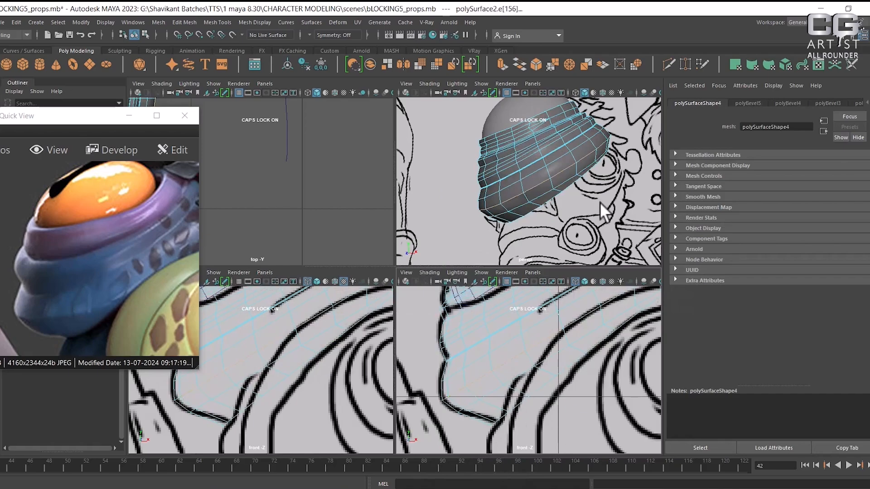
alt+drag(582, 179, 584, 175)
key(space)
scroll(475, 254, up, 5)
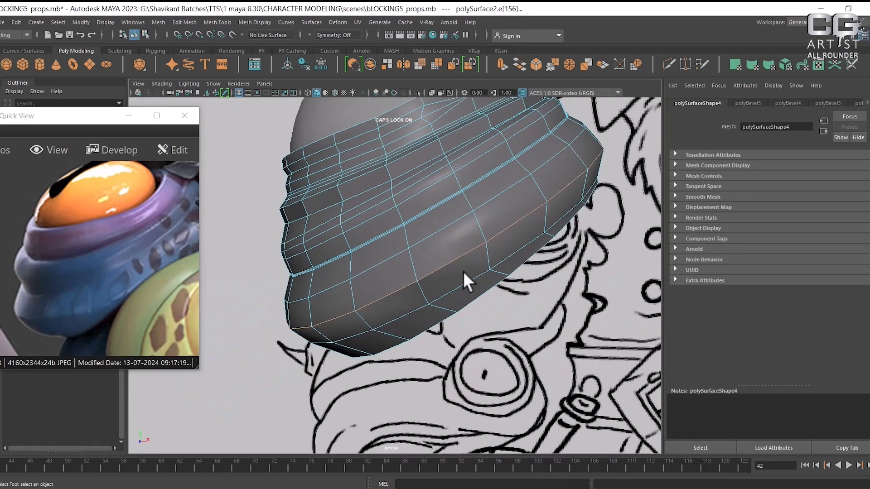
shift+right_drag(453, 248, 494, 239)
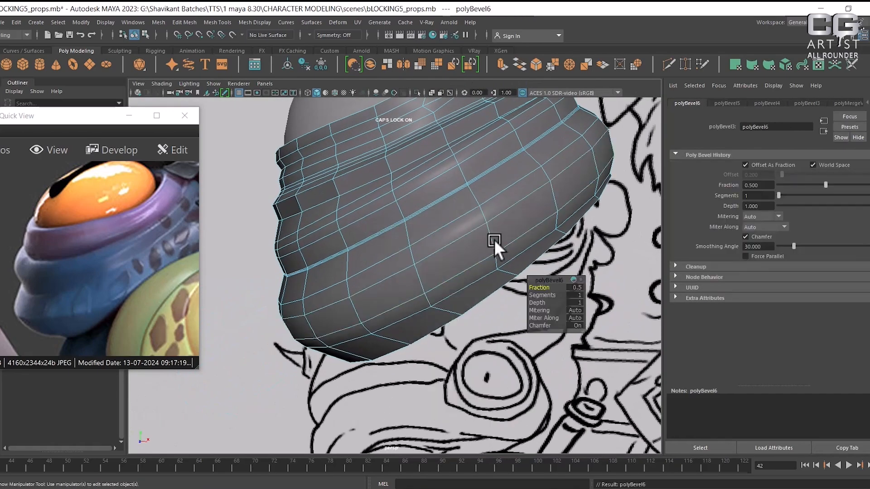
drag(545, 287, 487, 295)
key(4)
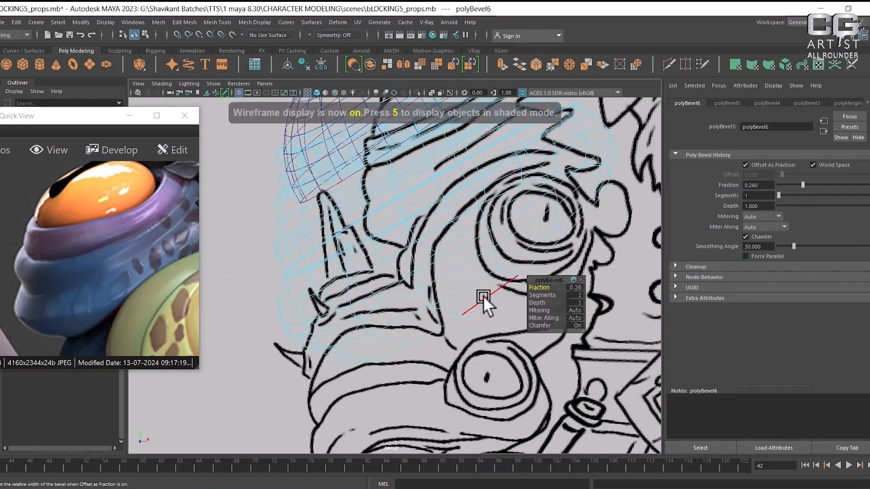
key(3)
mouse_move(464, 291)
alt+right_down()
mouse_move(443, 303)
mouse_move(453, 299)
alt+right_up()
key(5)
mouse_move(537, 288)
mouse_down()
mouse_move(523, 290)
mouse_move(549, 295)
mouse_up()
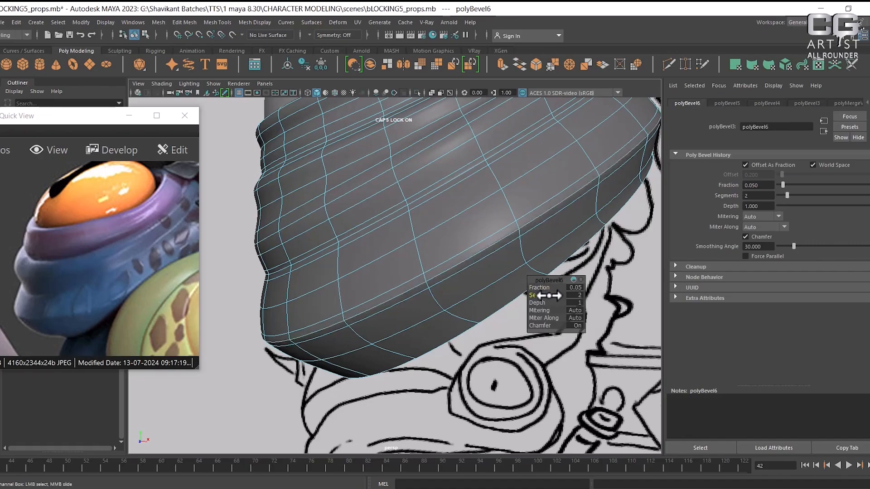
- Examine the new lower-end bevel from below and from the front, with the head section smoothed and deselected
alt+drag(442, 342, 371, 311)
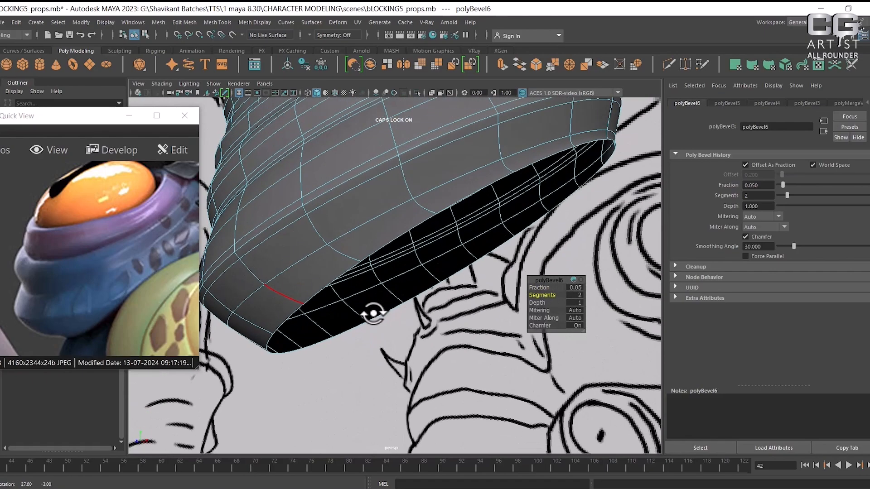
alt+middle_drag(371, 311, 399, 326)
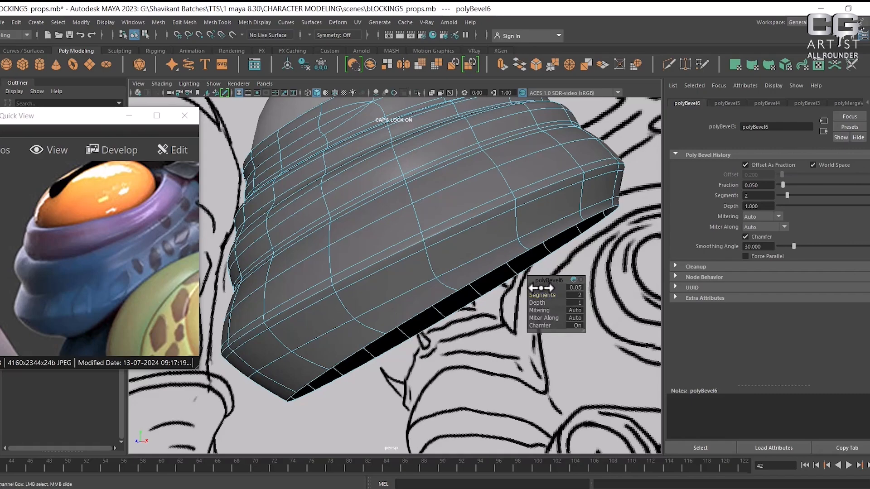
drag(531, 288, 533, 288)
right_drag(443, 219, 485, 205)
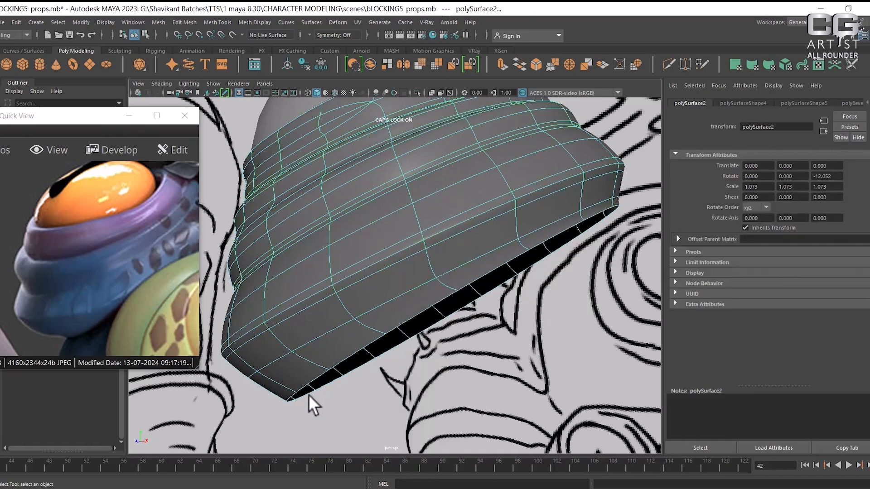
click(311, 399)
alt+right_drag(410, 383, 382, 356)
alt+drag(382, 356, 398, 358)
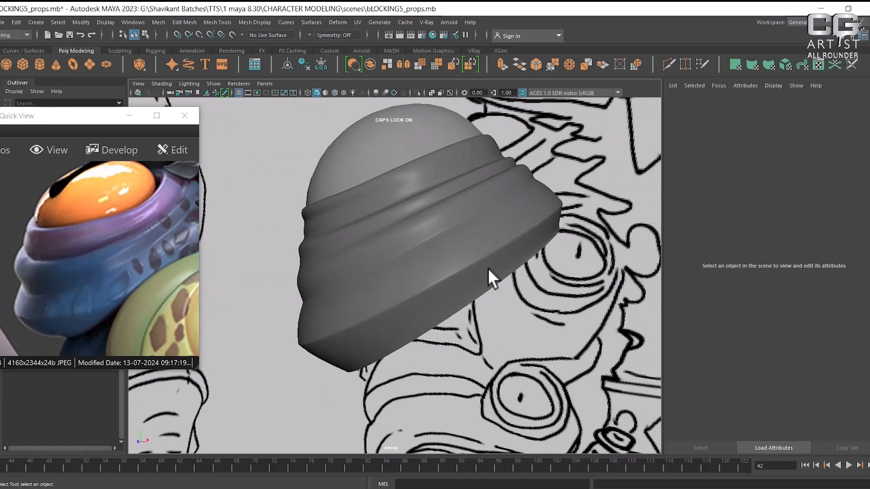
mouse_move(450, 334)
alt+mouse_down()
mouse_move(480, 312)
mouse_move(436, 341)
alt+mouse_up()
- Slide the upper edge loop of the lower-end bevel farther up the head section, widening the spacing to soften the edge
click(445, 335)
scroll(453, 338, up, 3)
scroll(435, 341, up, 1)
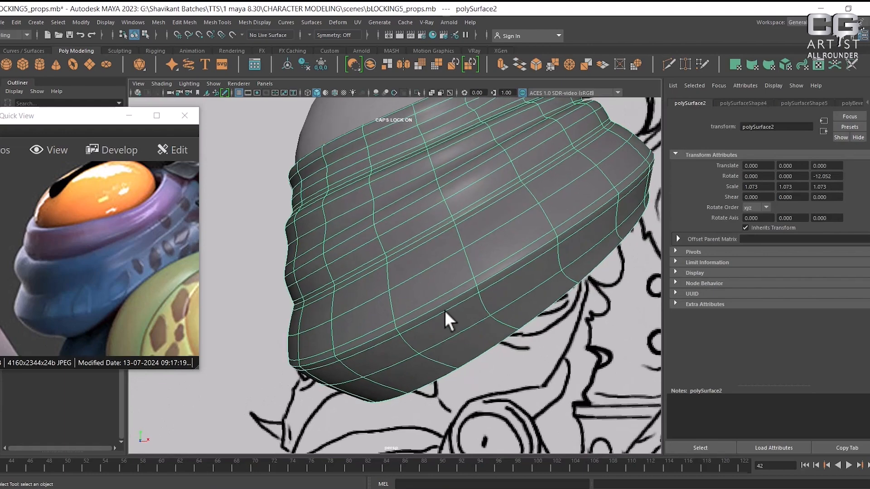
right_drag(444, 311, 449, 294)
click(437, 312)
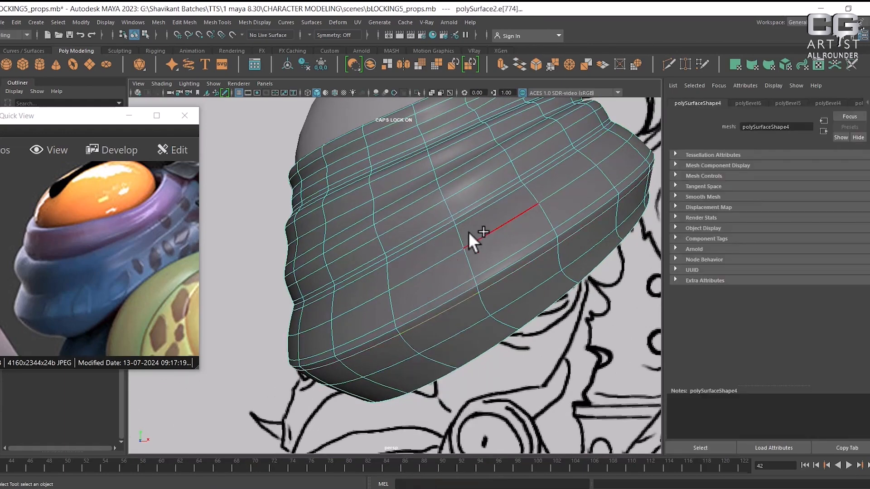
shift+right_drag(468, 232, 460, 308)
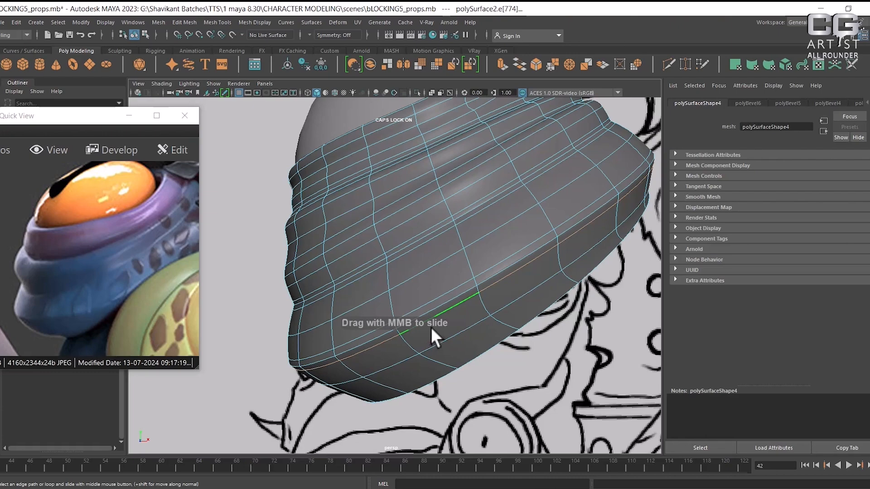
click(433, 300)
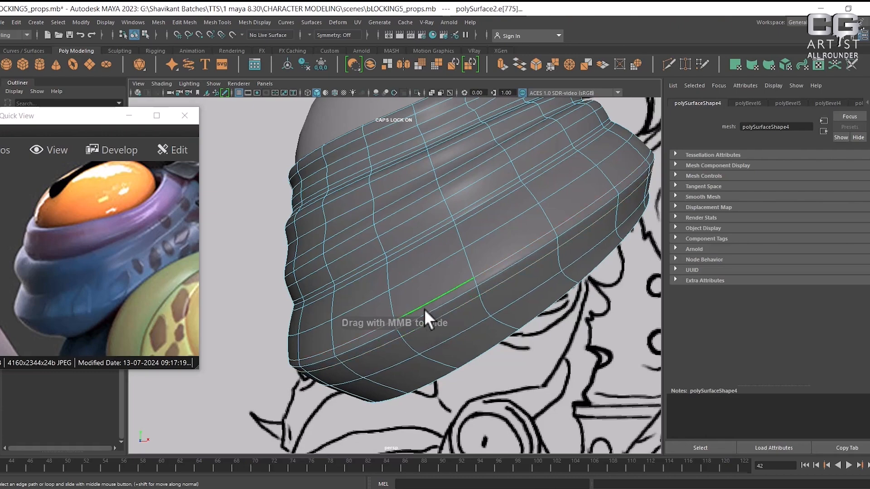
double_click(442, 301)
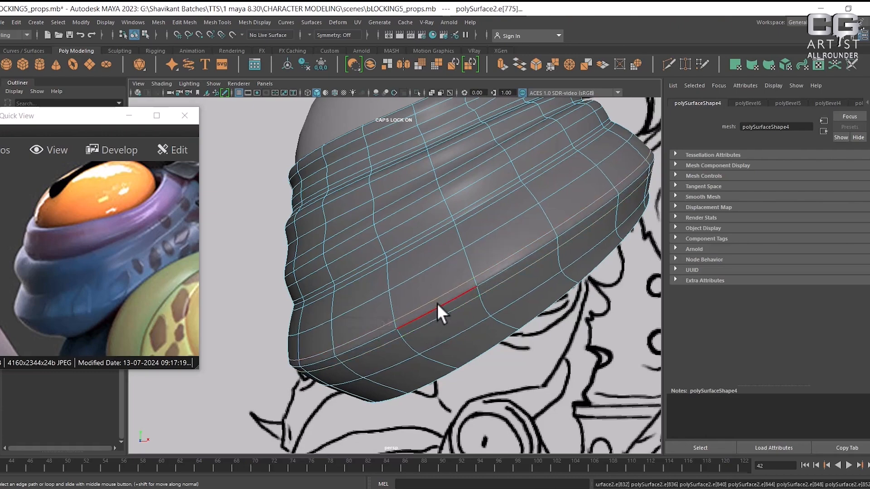
shift+right_click(425, 281)
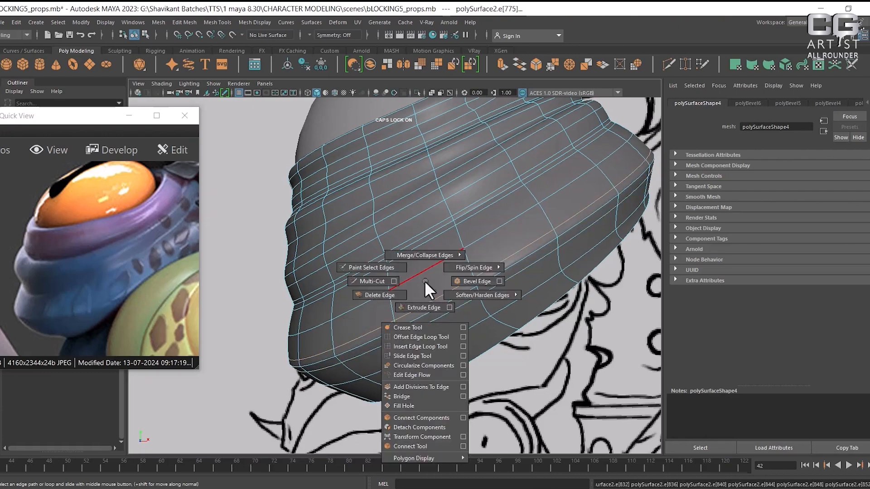
click(422, 356)
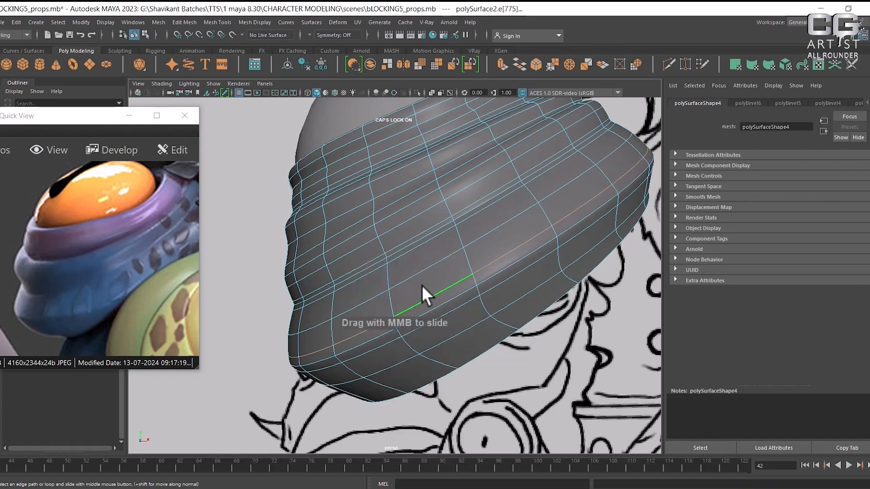
right_click(441, 220)
click(434, 277)
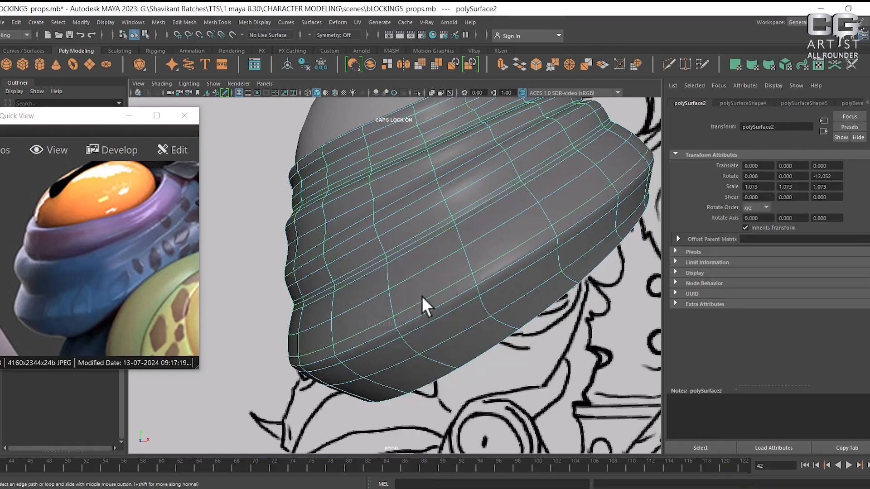
click(309, 393)
- Examine the smoothed head section from the front and above, checking the softened lower edge and the rim around the eyeball
alt+drag(523, 361, 513, 301)
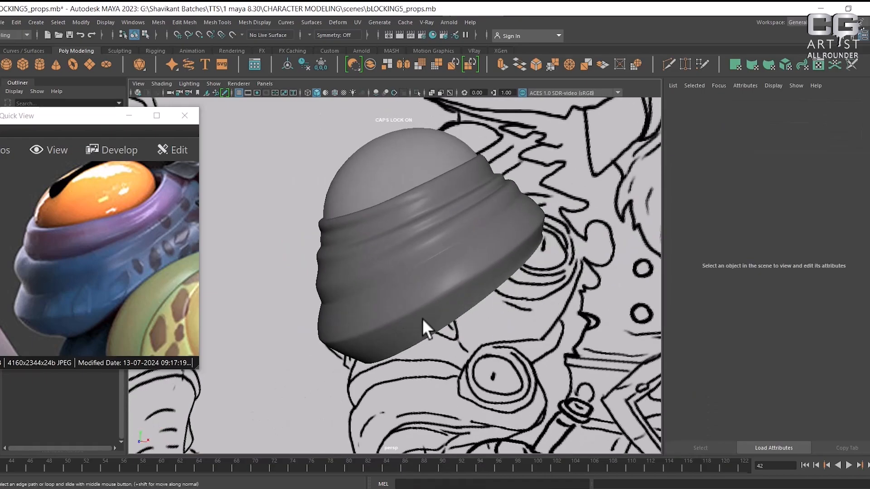
mouse_move(422, 318)
alt+mouse_down()
mouse_move(412, 336)
mouse_move(388, 340)
alt+mouse_up()
alt+right_drag(388, 340, 354, 286)
alt+drag(354, 286, 423, 330)
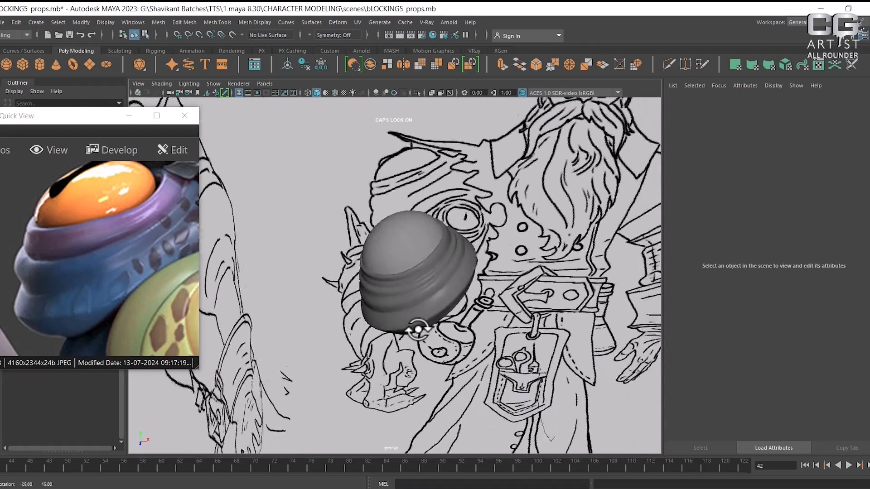
mouse_move(423, 331)
alt+right_down()
mouse_move(455, 305)
mouse_move(415, 299)
mouse_move(454, 325)
mouse_move(496, 295)
alt+right_up()
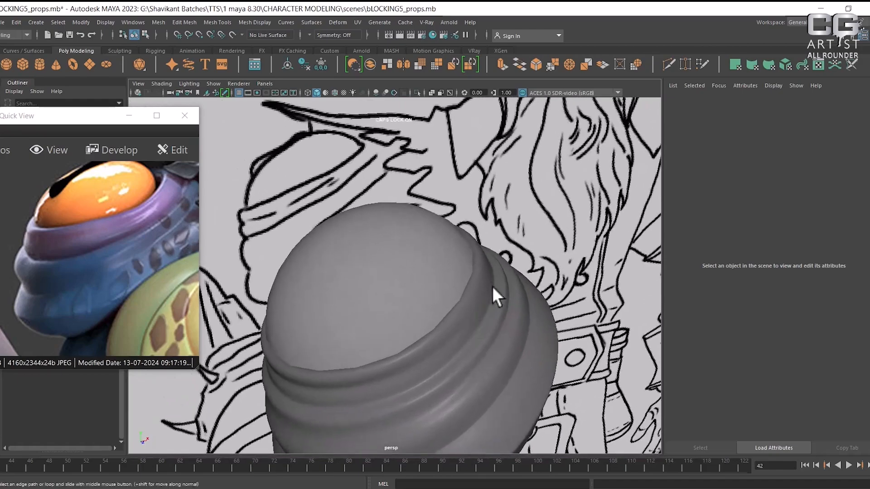
scroll(483, 311, up, 2)
click(500, 303)
click(433, 276)
alt+drag(433, 276, 522, 305)
- Insert an edge loop on the head section close to the rim around the eyeball
click(530, 296)
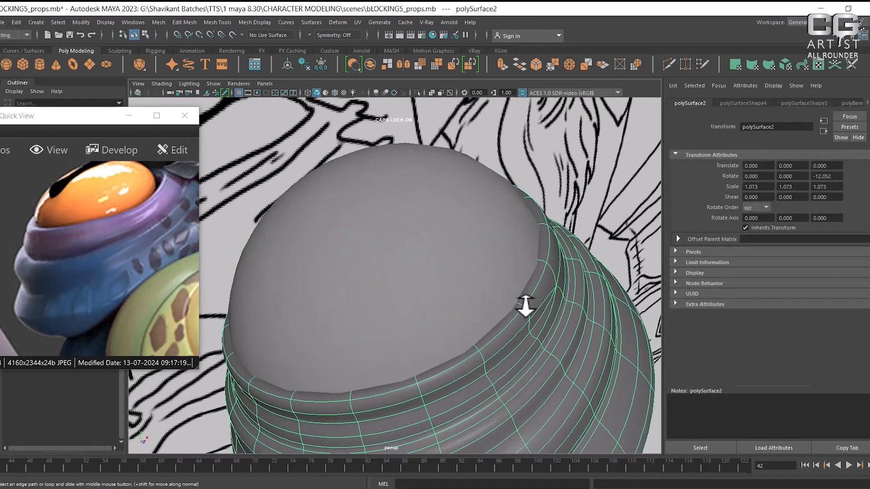
key(1)
alt+drag(530, 275, 544, 271)
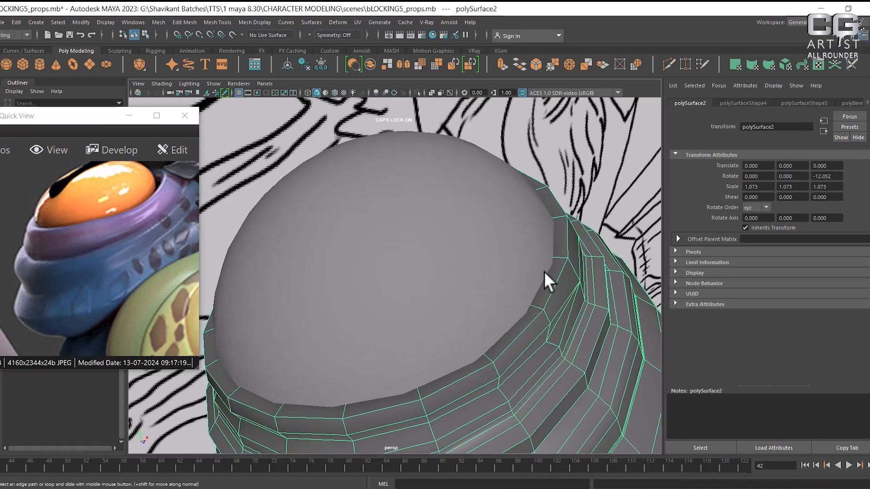
right_drag(550, 229, 569, 146)
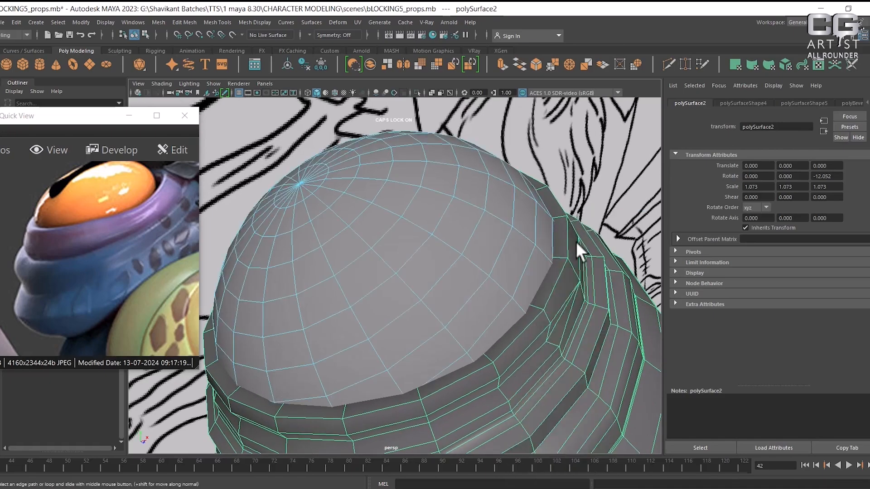
scroll(583, 259, up, 5)
right_drag(539, 220, 599, 192)
shift+right_drag(565, 229, 487, 243)
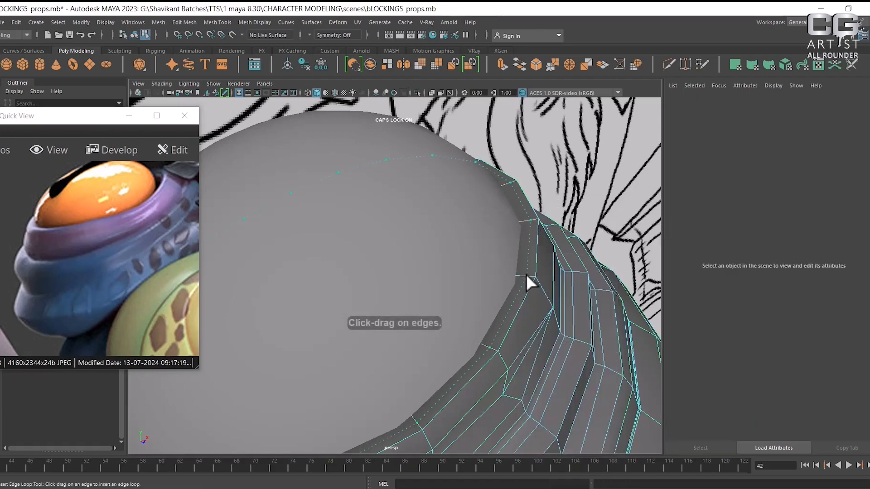
drag(526, 274, 521, 273)
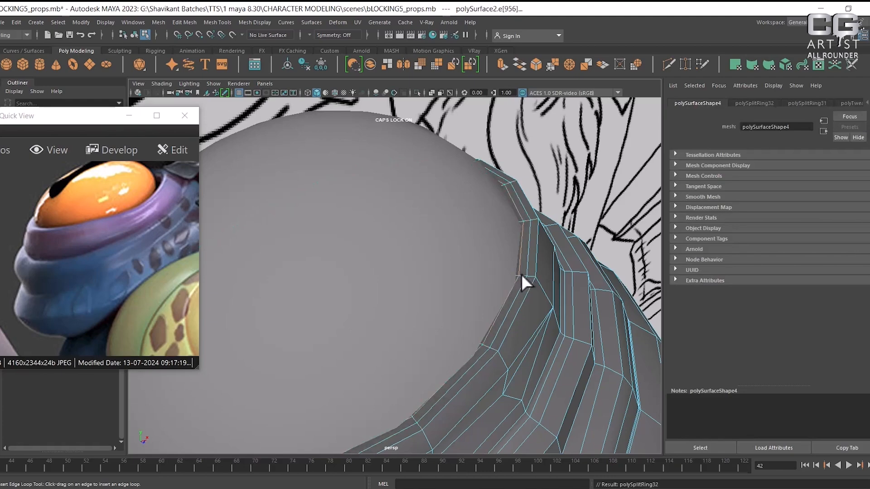
- Nudge the edge loop at the eyeball rim slightly along the vertical axis and preview the head section smoothed
key(w)
mouse_move(280, 246)
mouse_down()
mouse_move(275, 238)
mouse_move(284, 247)
mouse_up()
key(3)
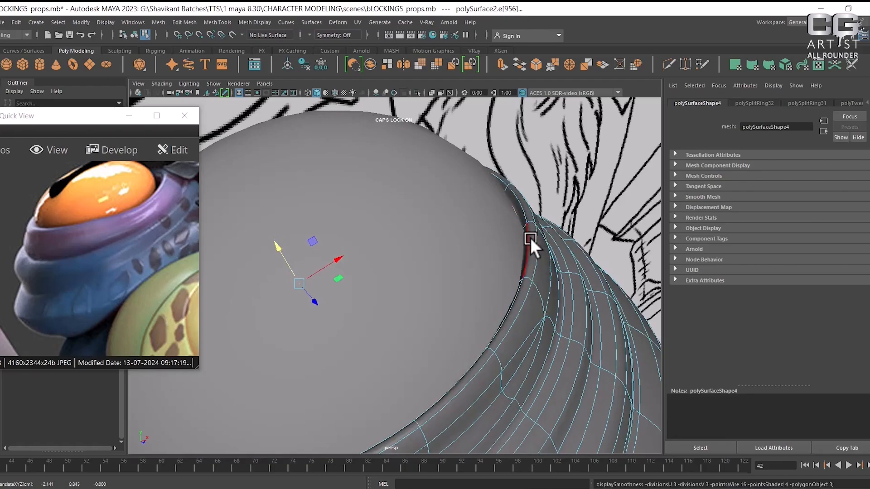
- Examine how the smoothed rim meets the eyeball from several perspective angles and in the front view
alt+drag(530, 237, 462, 290)
alt+right_drag(462, 289, 543, 265)
alt+drag(542, 265, 433, 331)
alt+right_drag(433, 332, 442, 338)
mouse_move(442, 338)
alt+mouse_down()
mouse_move(369, 332)
mouse_move(466, 333)
mouse_move(408, 316)
mouse_move(447, 325)
mouse_move(447, 333)
alt+mouse_up()
key(space)
key(space)
alt+middle_drag(398, 299, 480, 438)
alt+right_drag(480, 437, 490, 440)
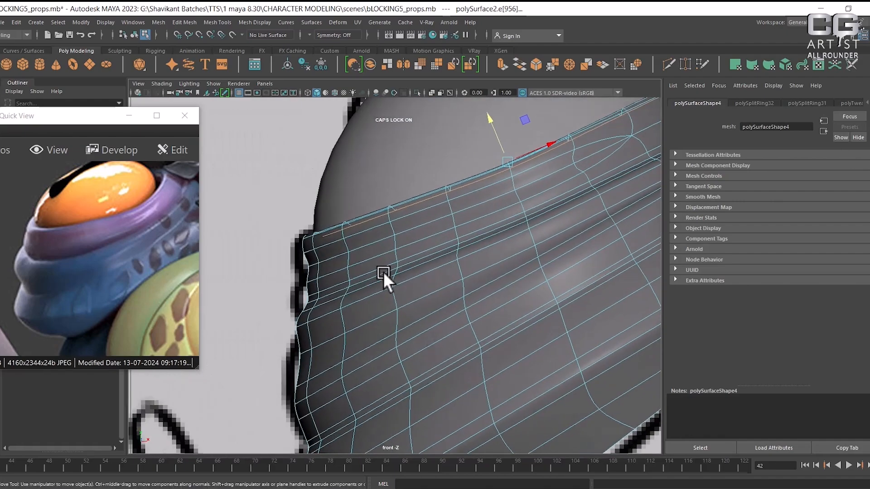
alt+middle_drag(382, 272, 419, 313)
alt+right_drag(419, 312, 459, 336)
alt+middle_drag(345, 315, 437, 321)
key(space)
drag(437, 321, 447, 218)
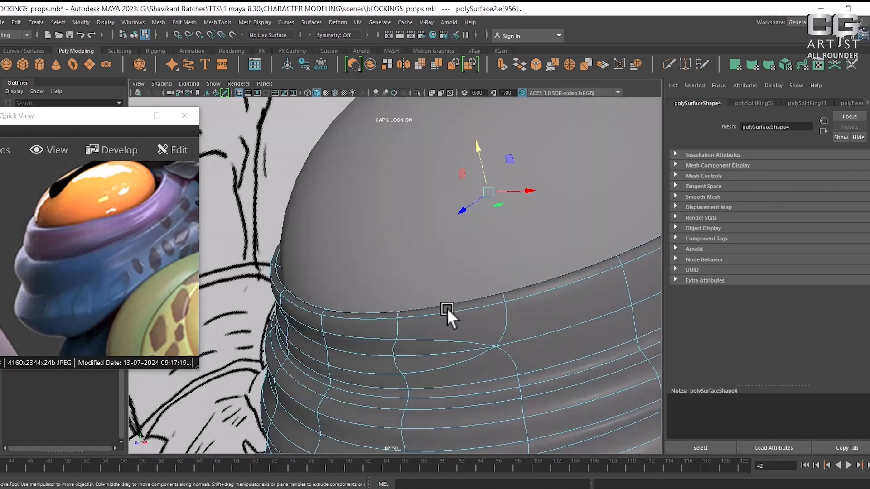
mouse_move(447, 308)
alt+mouse_down()
mouse_move(466, 305)
mouse_move(402, 311)
mouse_move(339, 278)
alt+mouse_up()
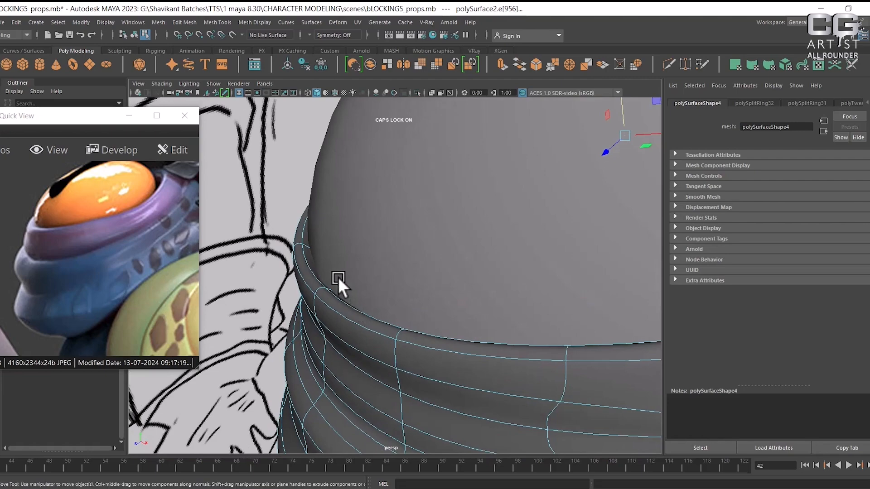
- Select edges on the side of the rim around the eyeball and shift them slightly along the depth axis
click(306, 260)
shift+click(352, 325)
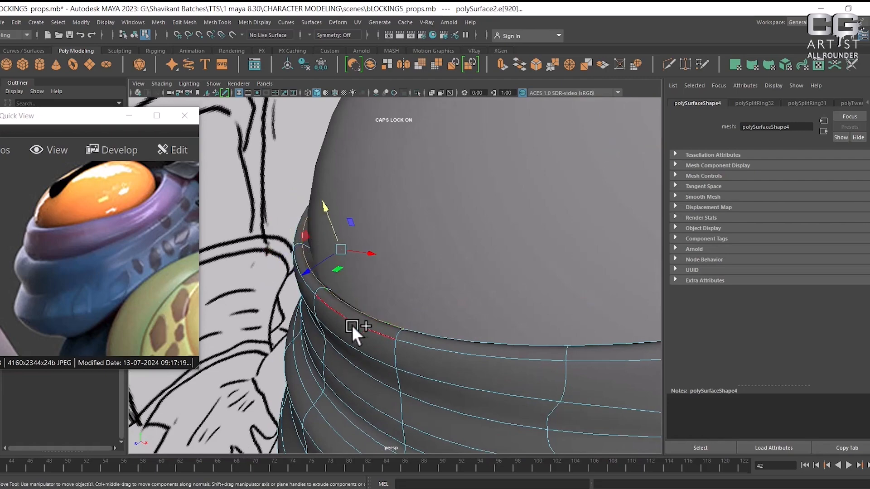
drag(312, 267, 311, 269)
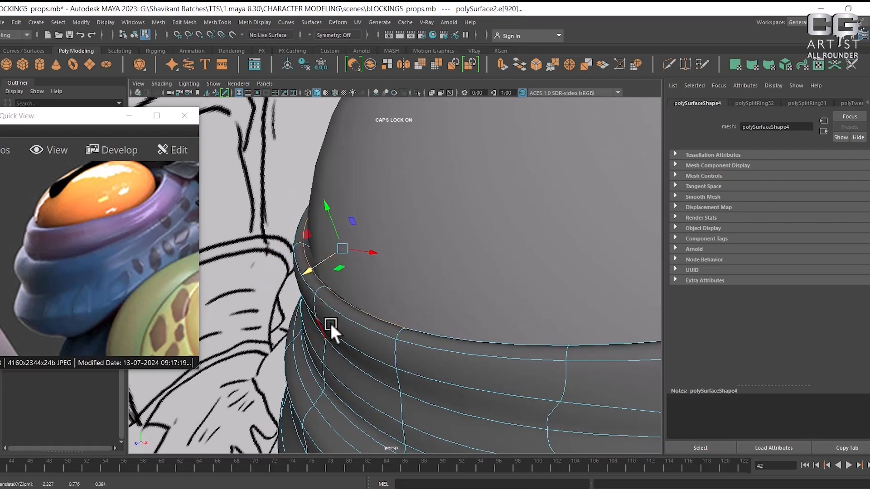
- Select the neighbouring edges along the eyeball rim and shift them slightly to even out the rim's curve
alt+drag(330, 323, 368, 325)
click(367, 278)
shift+click(453, 315)
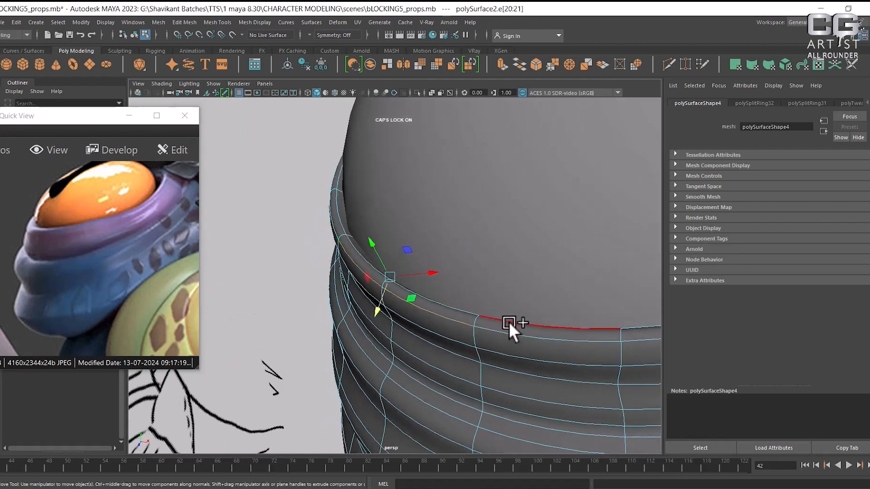
alt+drag(510, 332, 480, 314)
shift+click(520, 250)
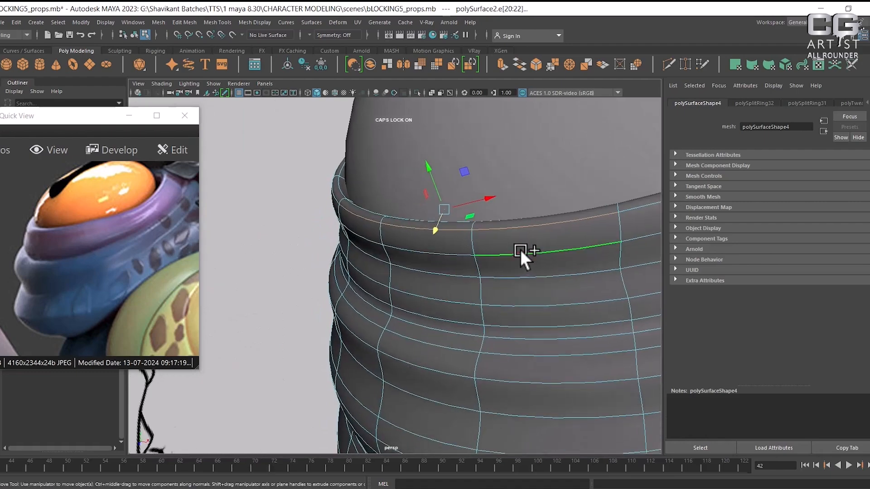
shift+click(412, 251)
shift+click(367, 240)
alt+drag(398, 275, 314, 295)
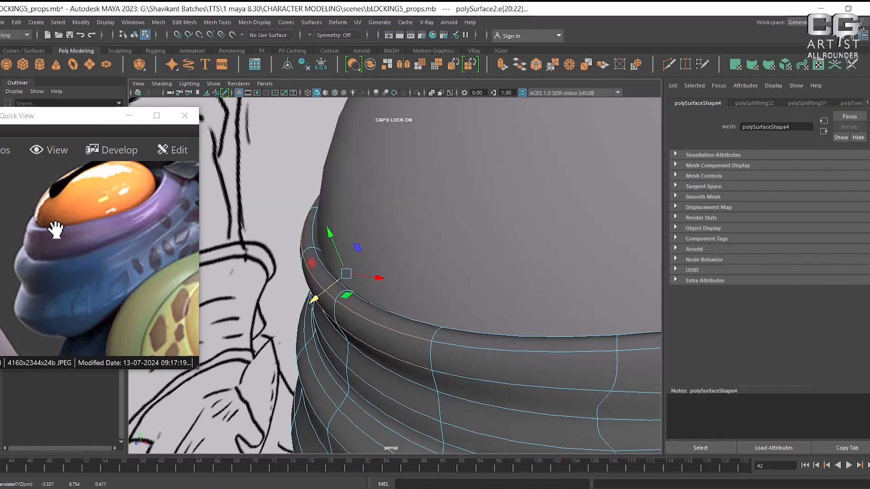
scroll(339, 238, down, 3)
alt+drag(339, 238, 641, 218)
scroll(574, 255, down, 5)
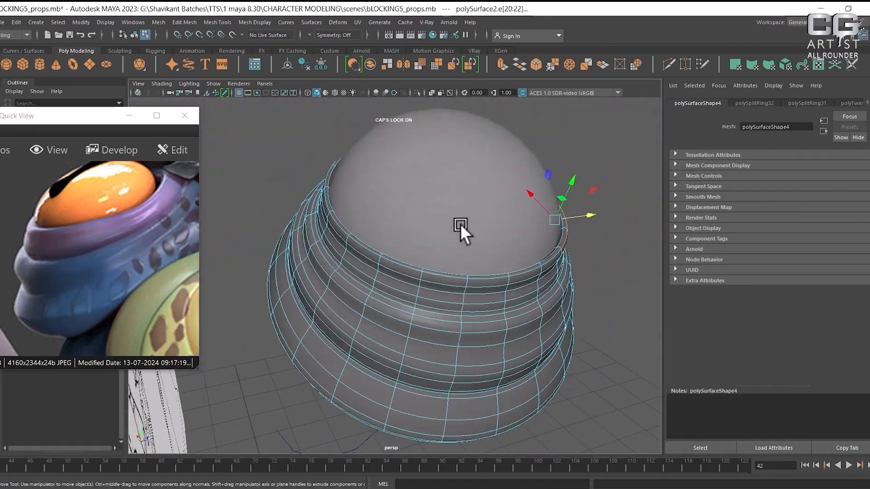
- Return to object selection and scale the eyeball down uniformly to 0.987 so it fits inside the rim
click(458, 220)
right_drag(460, 212, 576, 124)
click(576, 126)
click(431, 223)
alt+drag(435, 223, 355, 265)
key(r)
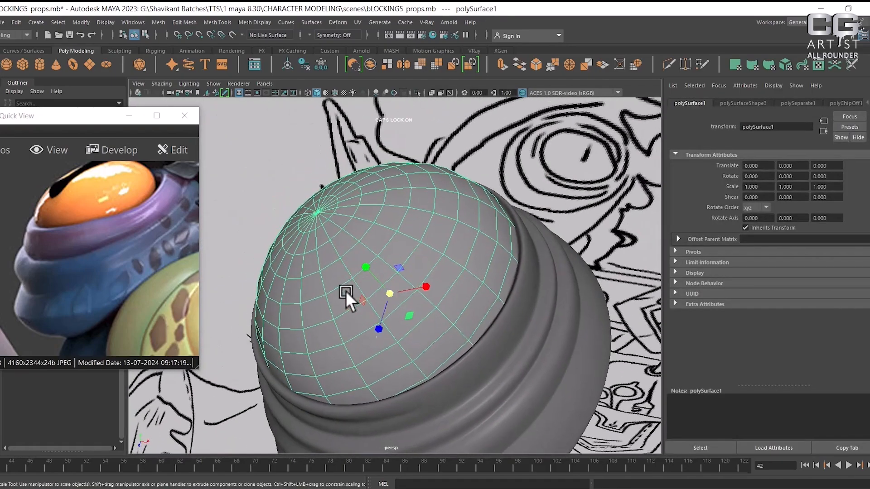
drag(388, 294, 382, 292)
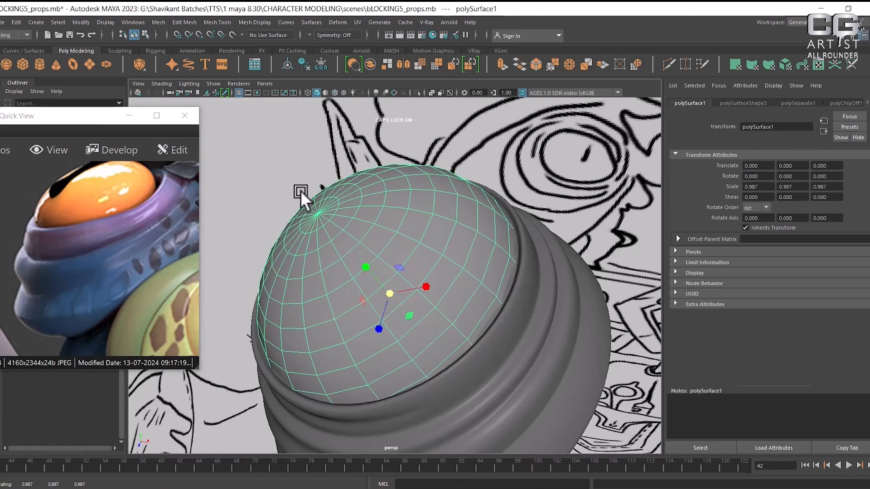
- Delete the eyeball's construction history and rename the object EYE
key(ctrl+a)
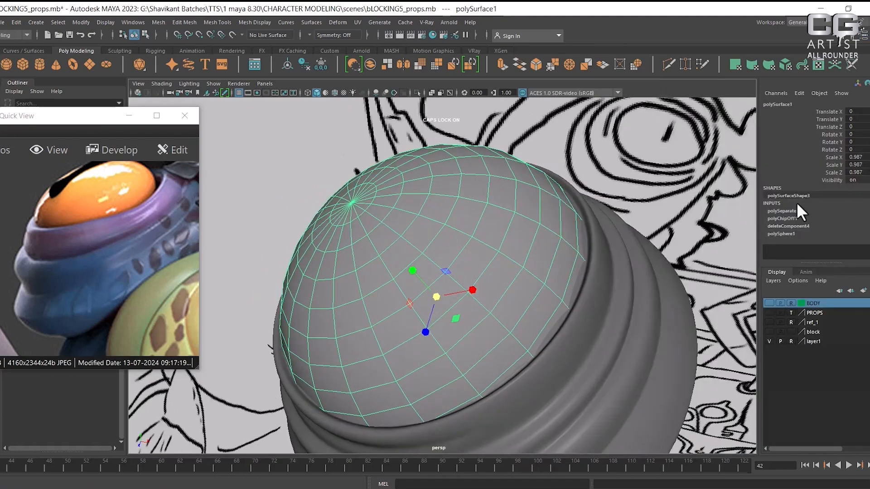
click(18, 22)
mouse_move(115, 132)
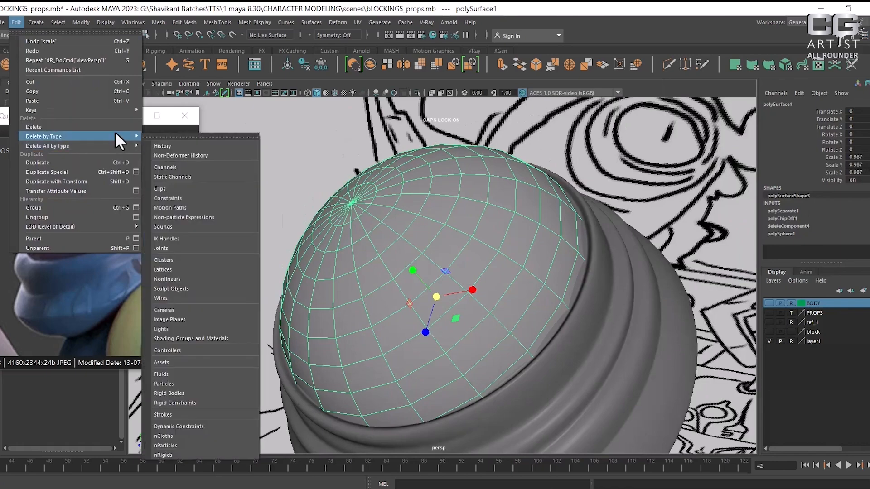
click(164, 136)
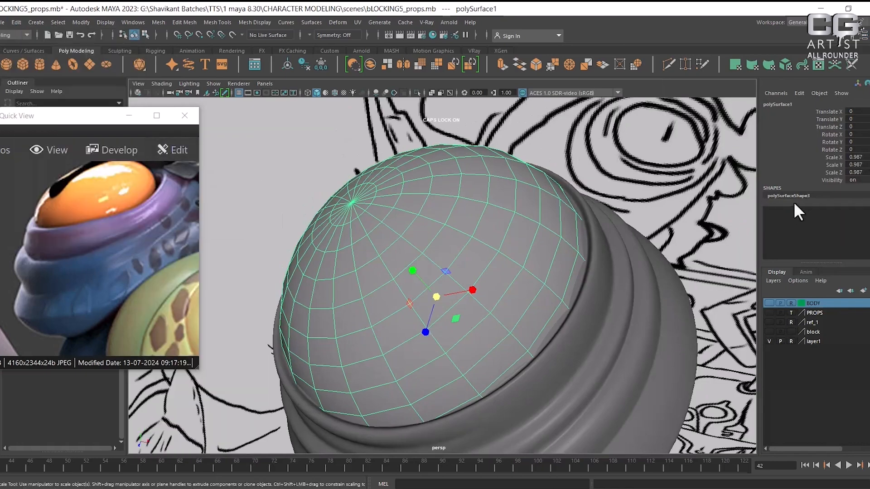
double_click(782, 104)
text(EYE)
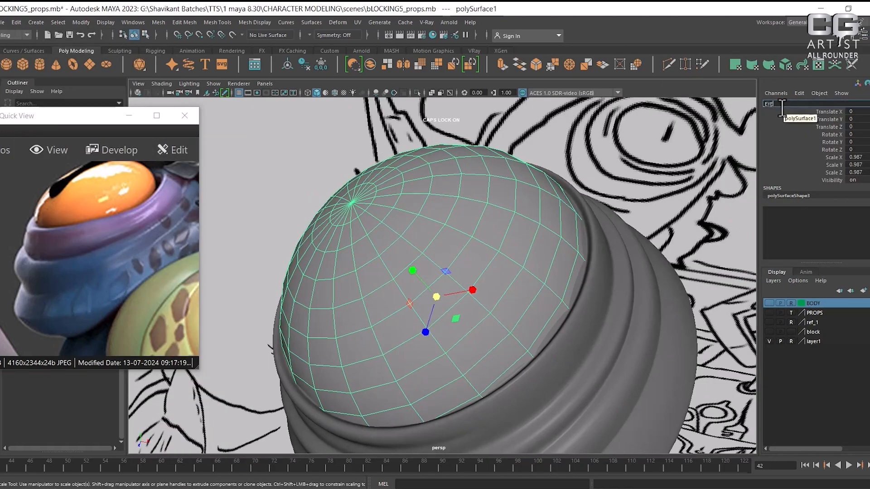
key(Return)
- Examine the fit between the eyeball and the rim with the eyeball shown smoothed and unsmoothed
alt+right_drag(496, 336, 467, 332)
alt+drag(471, 331, 477, 301)
alt+right_drag(477, 301, 500, 308)
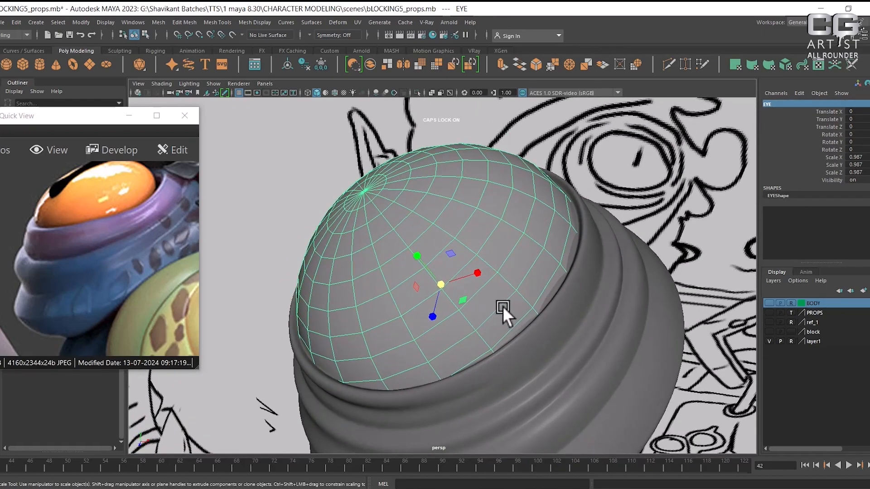
key(e)
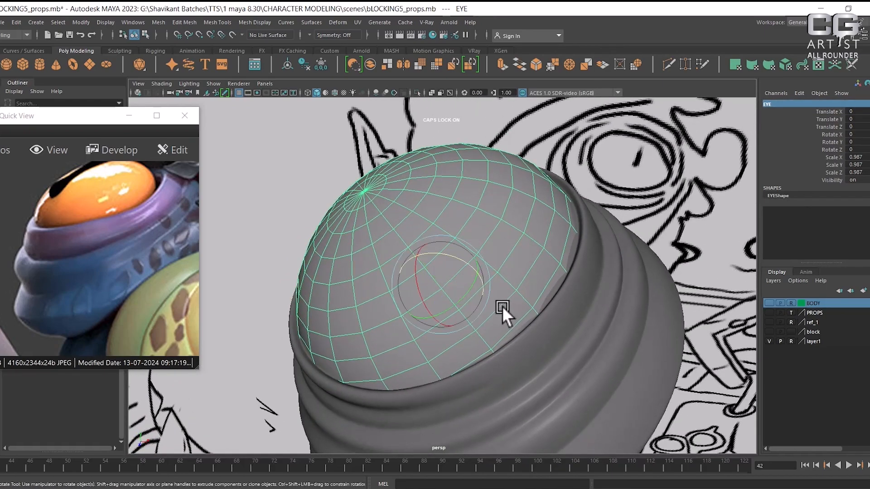
key(3)
alt+drag(496, 308, 521, 316)
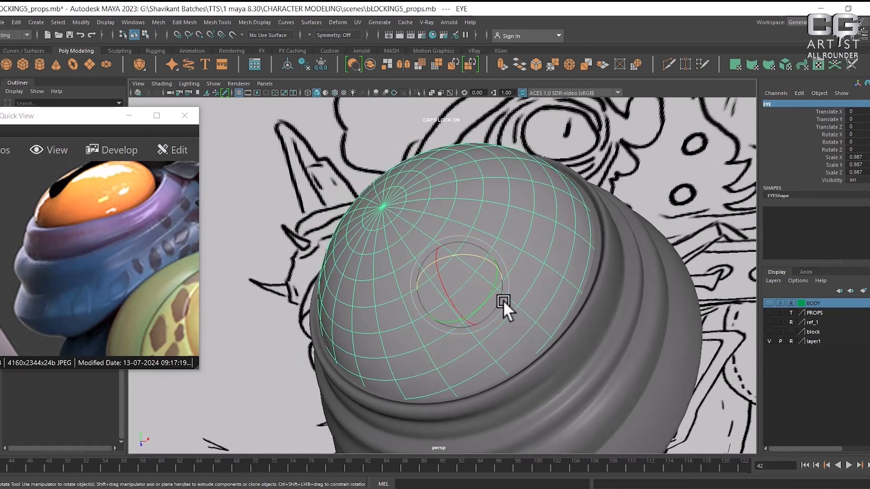
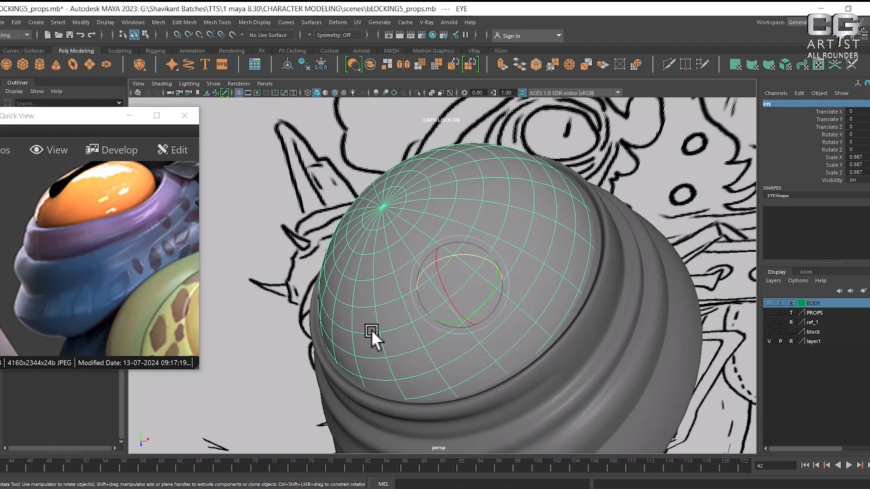
key(1)
key(w)
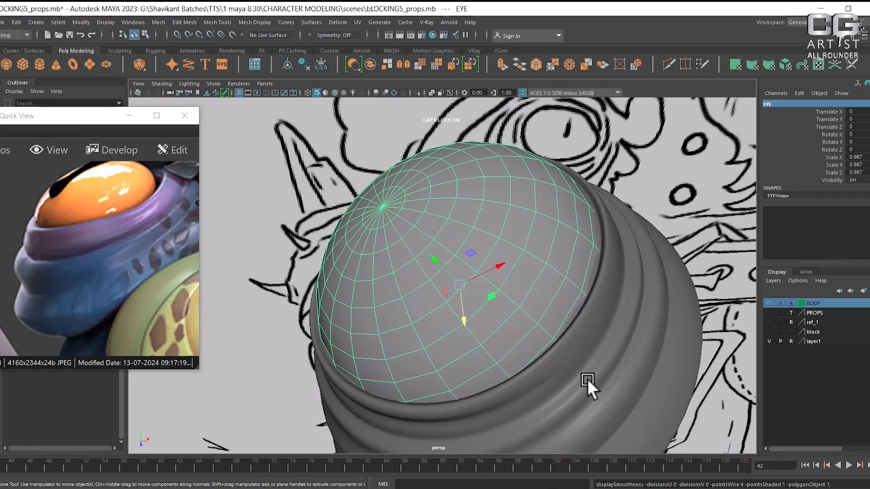
- Apply a Smooth operation with 1 division to the head section and inspect the folds with nothing selected
click(587, 380)
alt+drag(588, 384, 309, 275)
shift+right_click(263, 223)
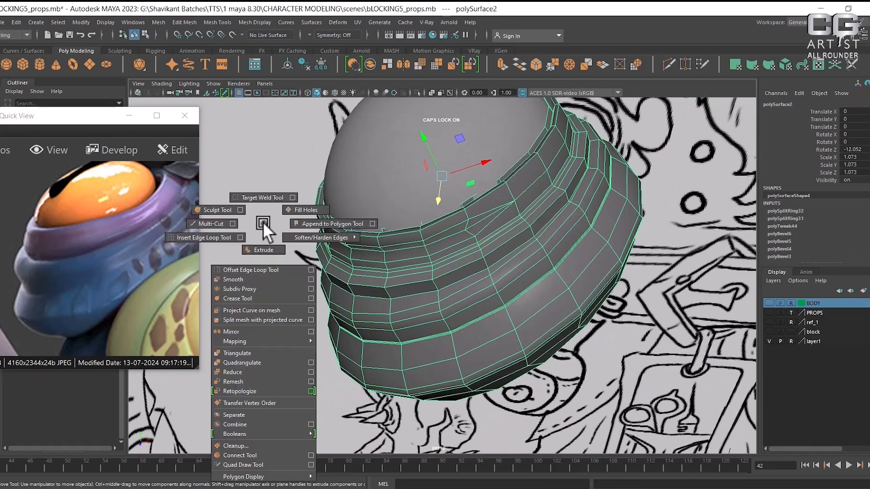
click(255, 280)
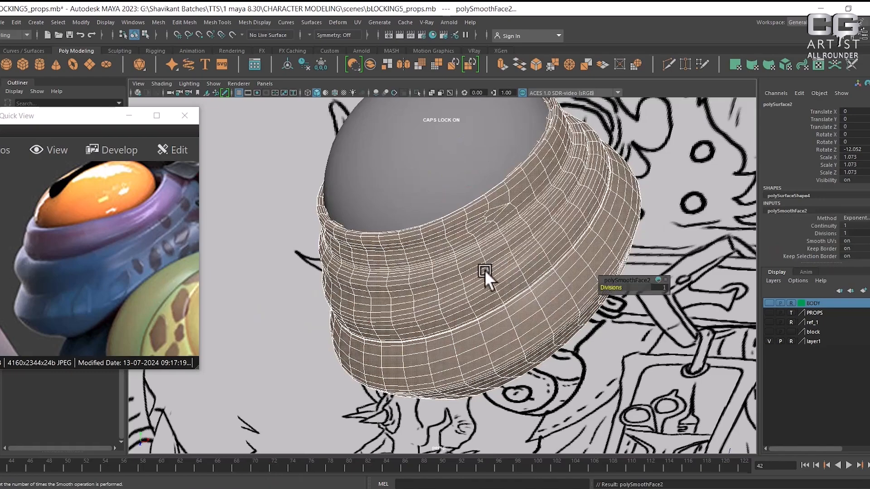
click(596, 396)
alt+drag(597, 396, 573, 406)
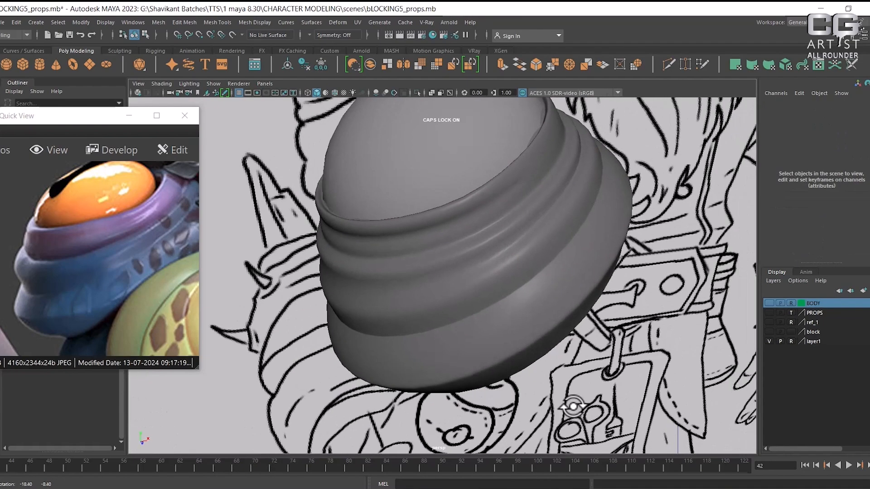
- Set the Divisions of the head section's Smooth operation to 0
click(533, 319)
alt+drag(532, 319, 537, 303)
click(797, 212)
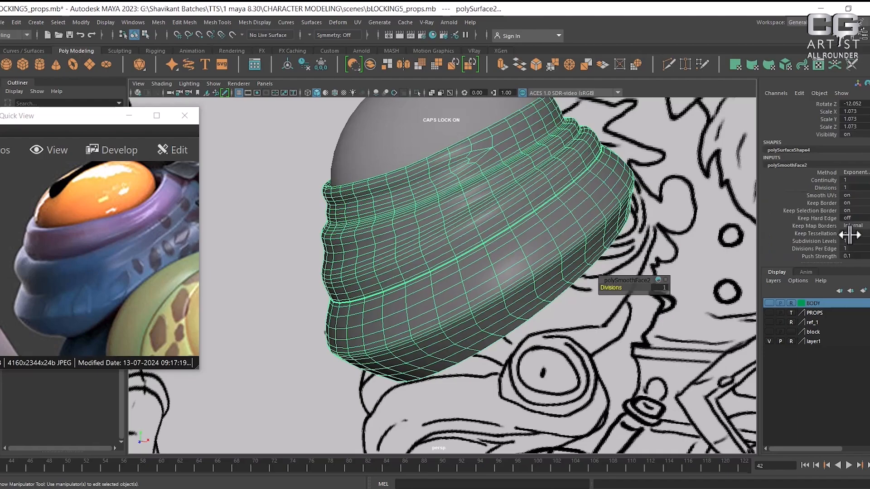
click(850, 188)
text(0)
key(Return)
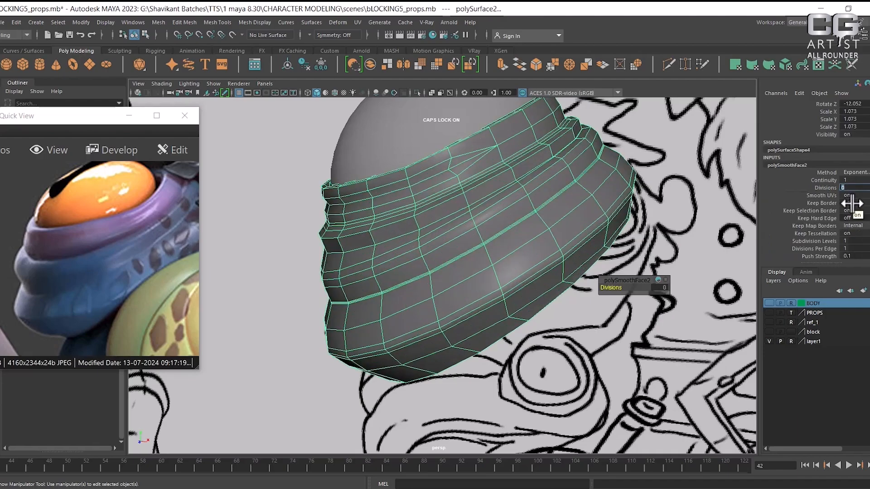
- Frame the head section with its smooth preview on and render the view with the Arnold Renderer
mouse_move(534, 254)
alt+mouse_down()
mouse_move(524, 243)
mouse_move(510, 281)
mouse_move(536, 262)
alt+mouse_up()
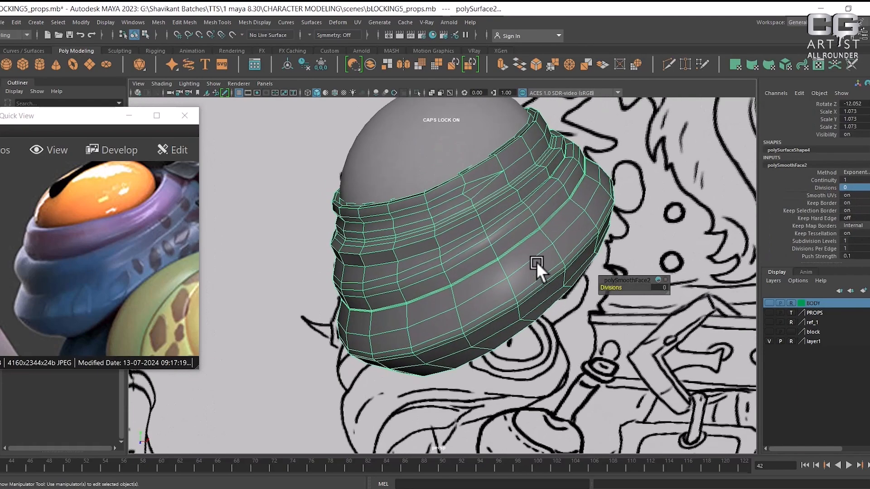
alt+drag(550, 232, 476, 268)
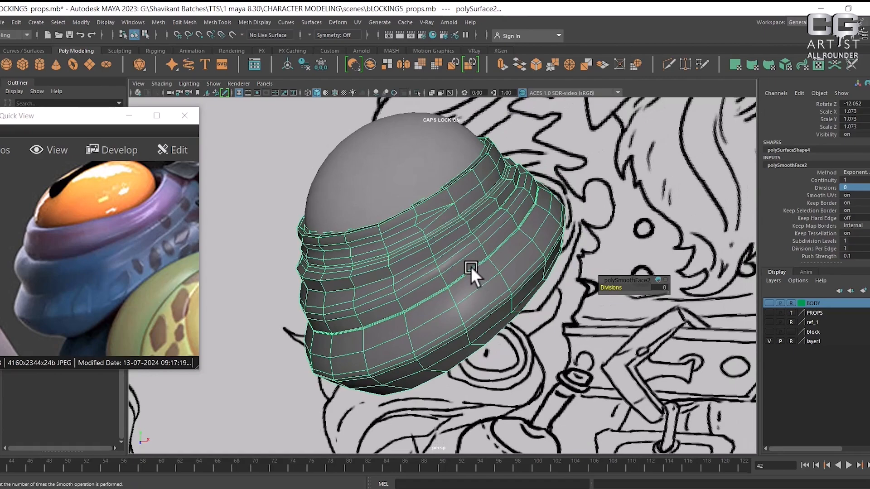
key(3)
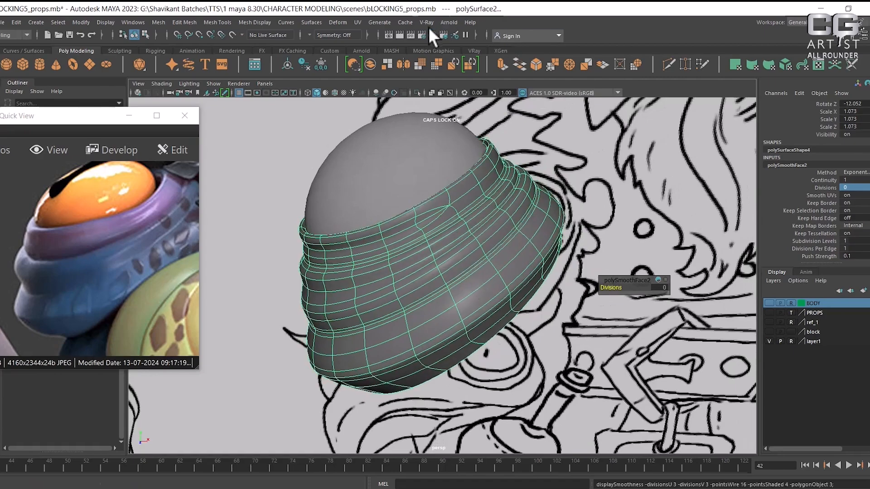
click(400, 35)
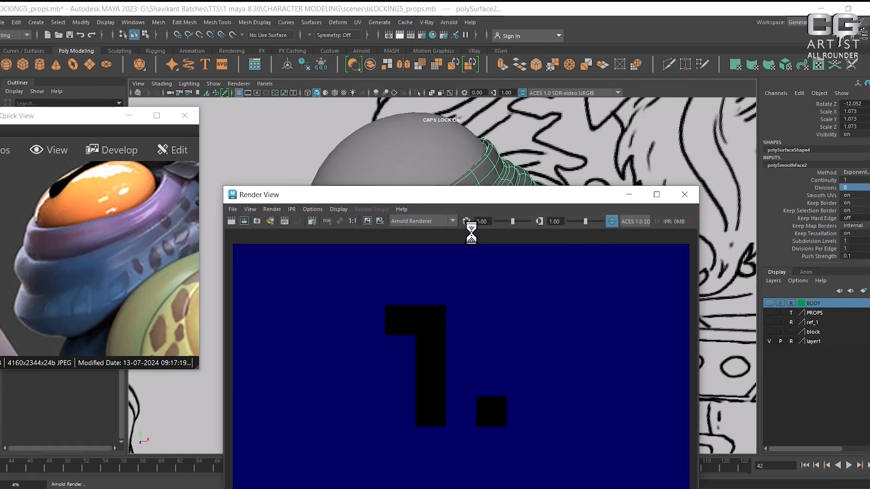
- Add an Arnold Skydome Light to the scene and render the head section again
click(448, 22)
mouse_move(512, 74)
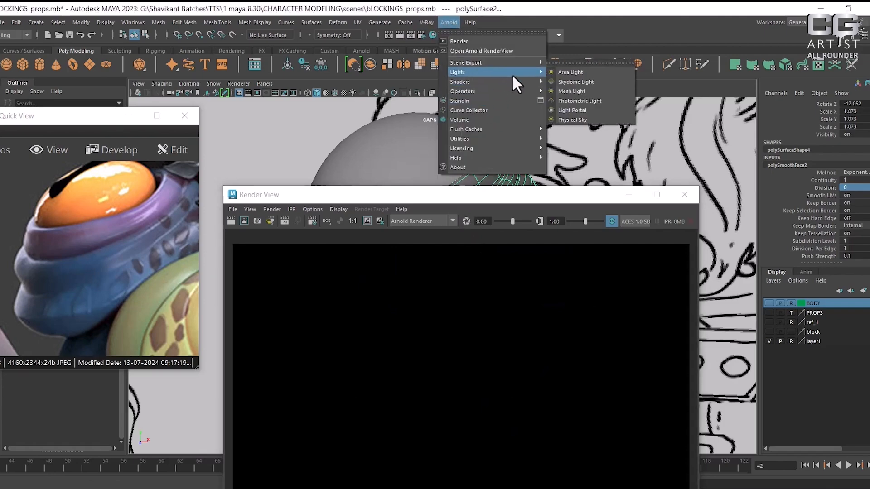
click(605, 83)
click(231, 220)
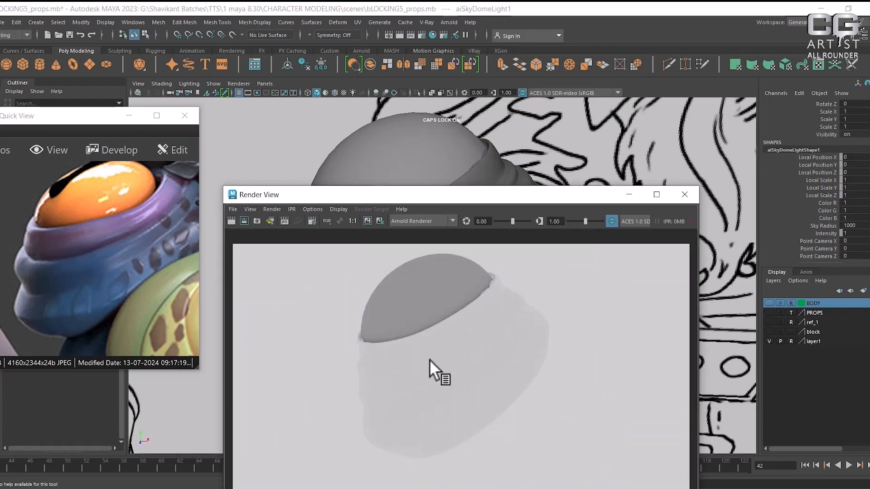
- Close the render and delete the skydome light
click(685, 196)
scroll(586, 255, down, 15)
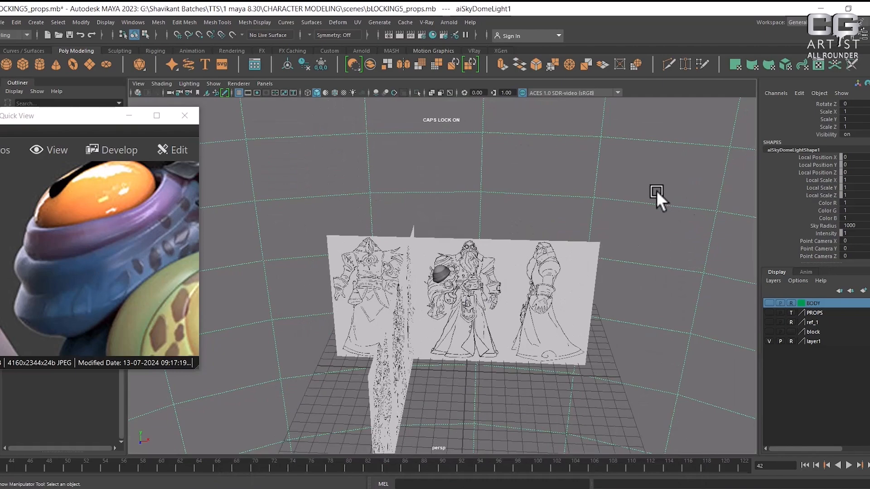
click(656, 191)
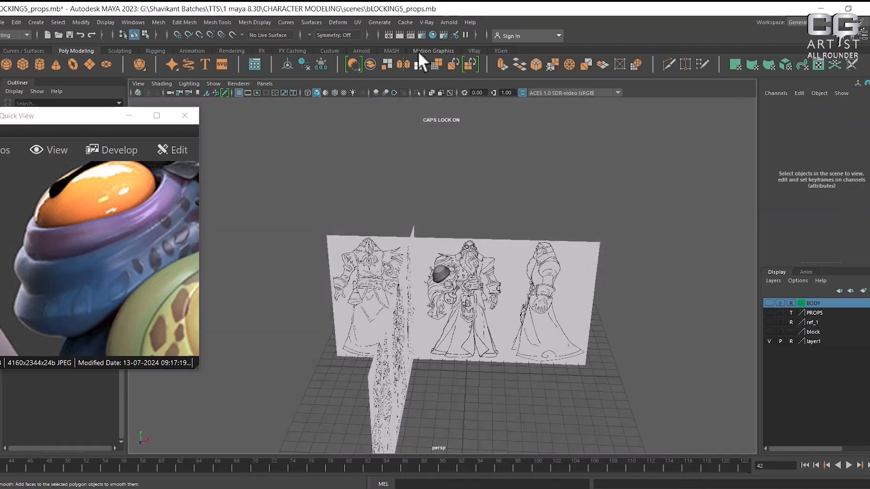
- Create an Arnold Area Light and scale it uniformly to about 6.45
click(448, 22)
mouse_move(497, 72)
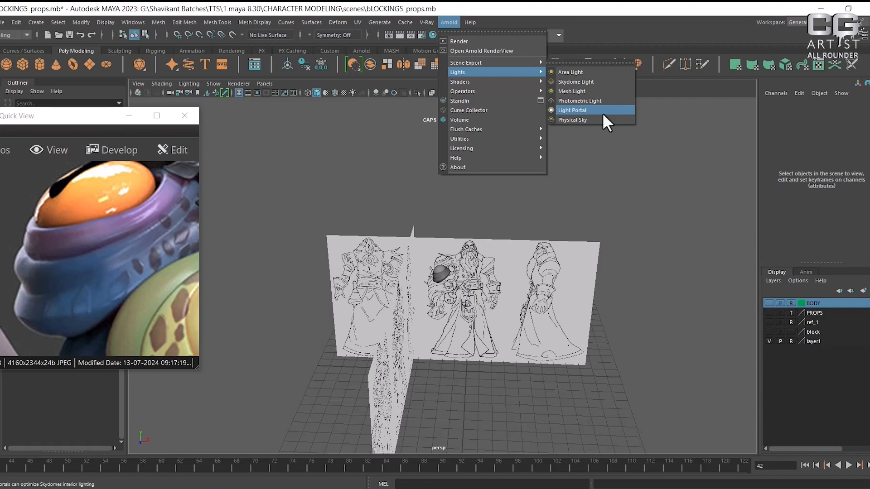
click(601, 73)
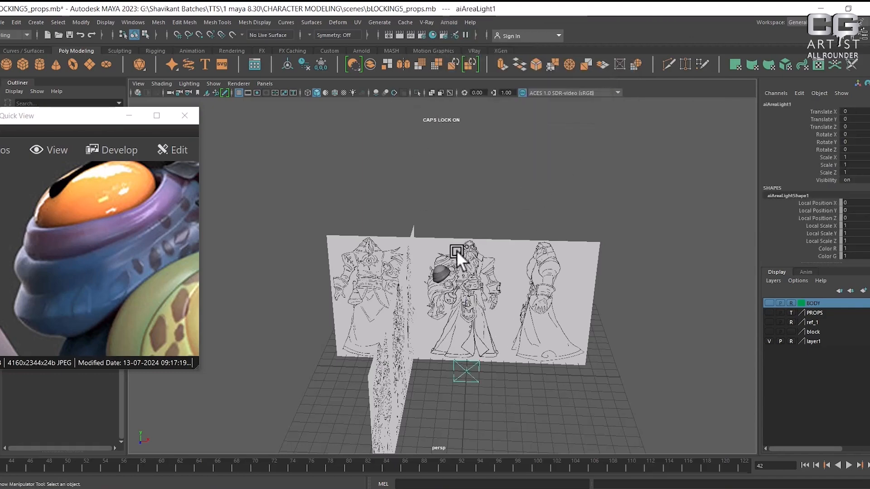
key(r)
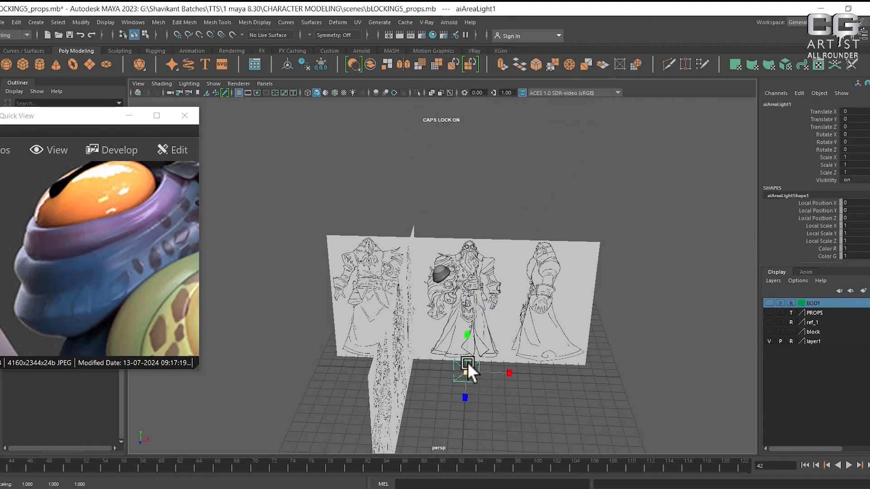
drag(465, 367, 528, 189)
- Look through the area light to aim it at the head section, hide layer1, and return to the perspective view
click(265, 84)
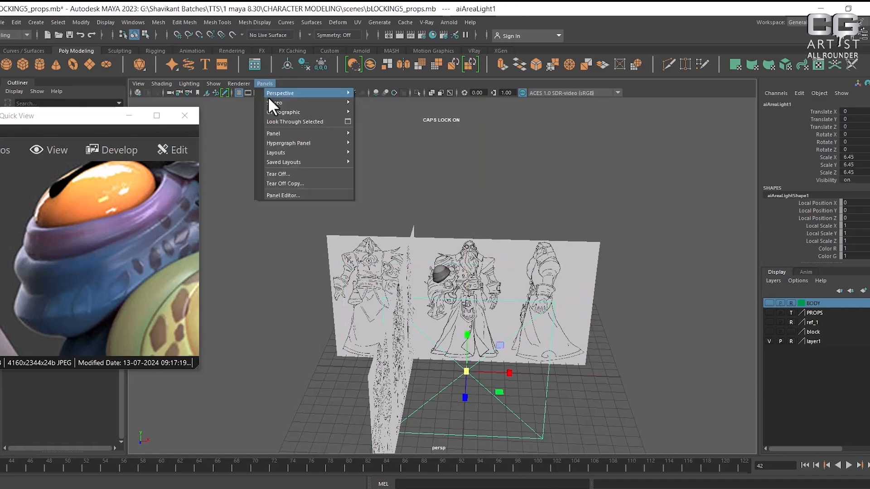
click(287, 119)
alt+drag(382, 278, 472, 294)
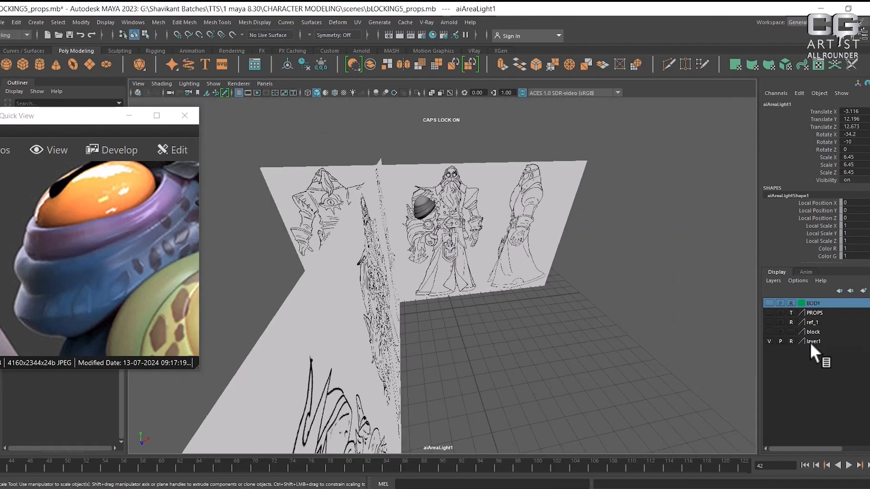
click(769, 341)
alt+drag(708, 320, 446, 224)
alt+right_drag(447, 223, 519, 290)
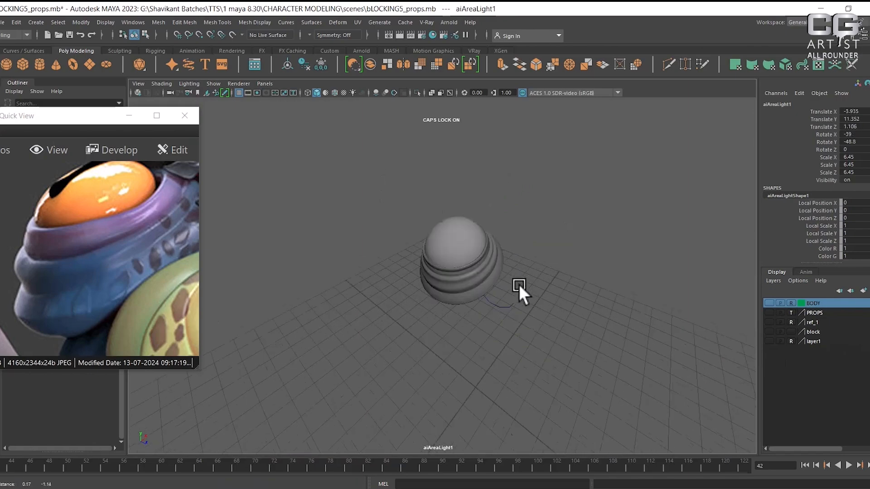
alt+drag(520, 288, 480, 290)
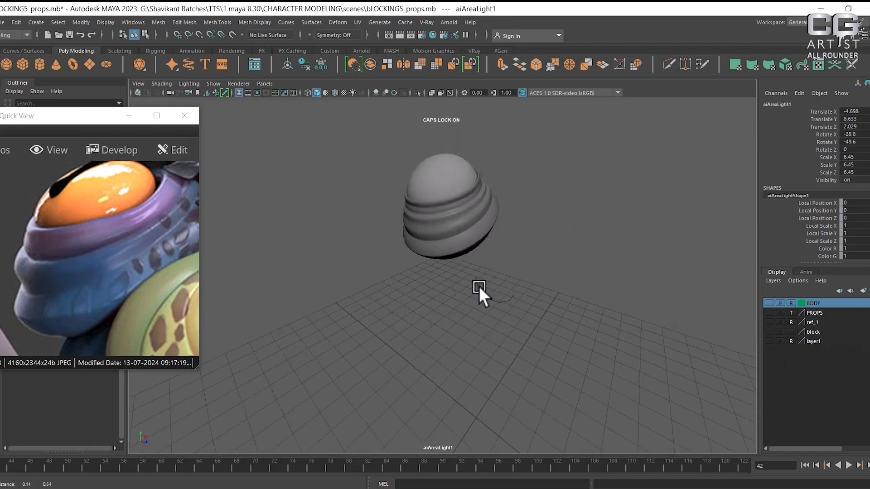
key(space)
drag(565, 270, 555, 342)
scroll(528, 276, up, 5)
alt+drag(528, 276, 545, 297)
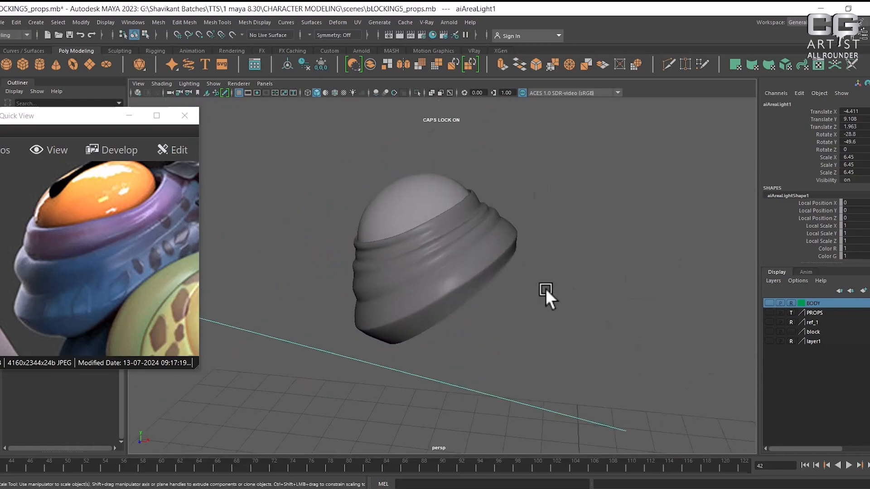
- Render the head section with Arnold, brighten the area light in its shape attributes and render again
click(400, 35)
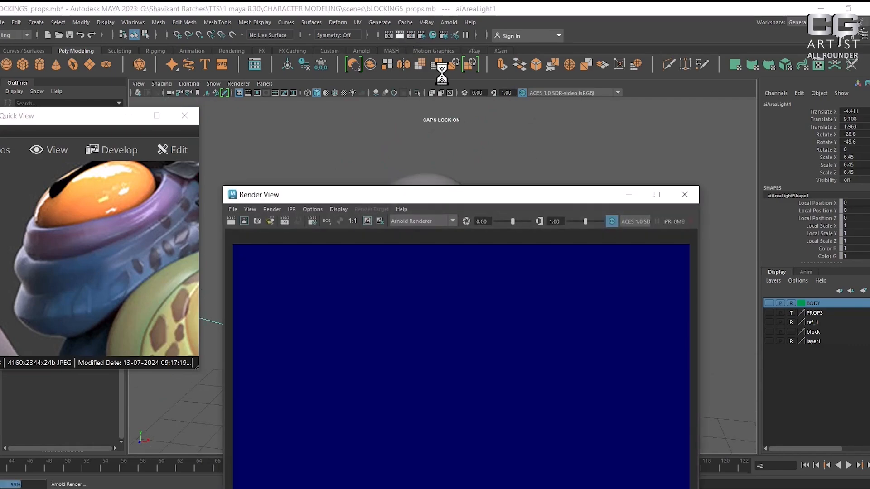
drag(533, 201, 382, 198)
click(223, 309)
key(ctrl+a)
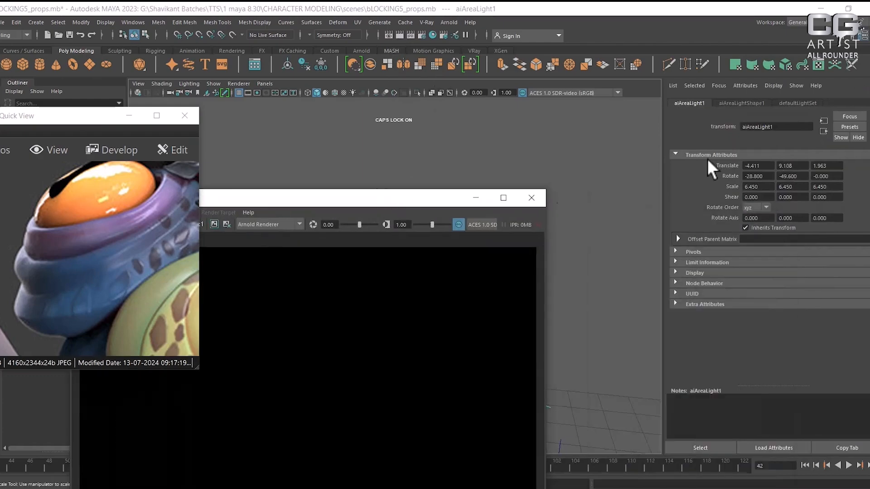
click(741, 103)
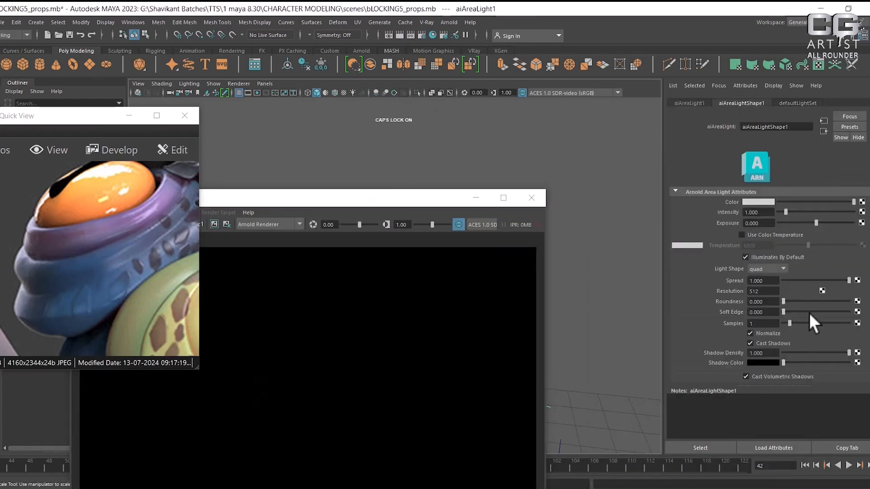
scroll(808, 312, down, 1)
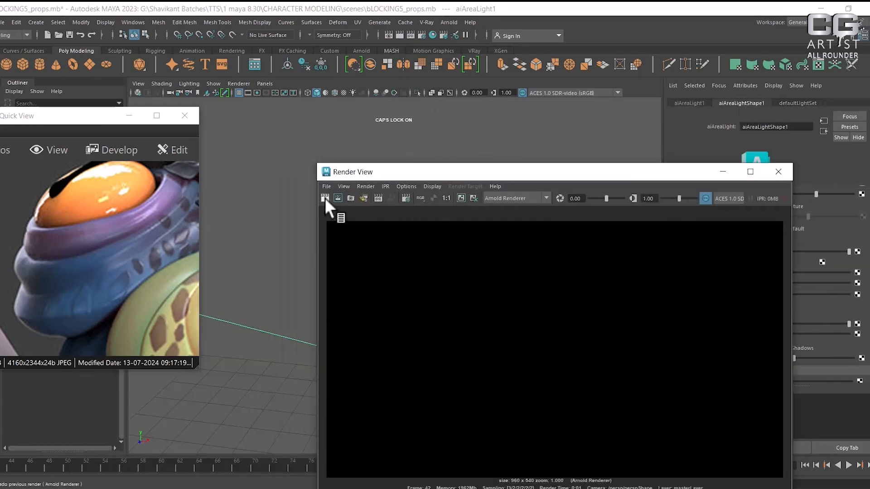
click(325, 198)
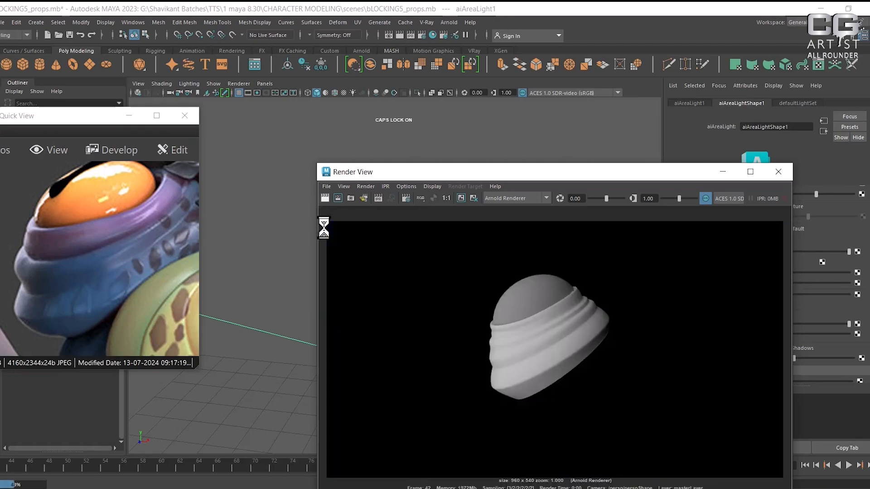
- Set the renderer for the render view to Maya Software
click(461, 198)
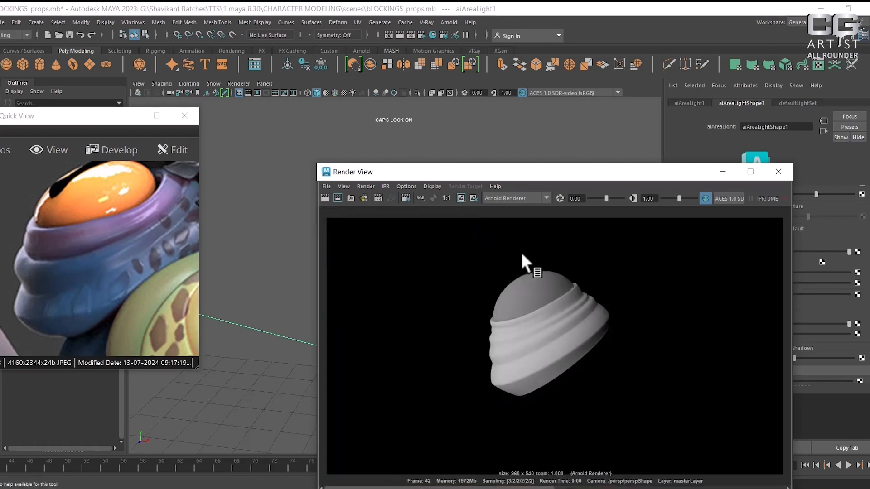
click(502, 198)
click(510, 209)
- Start saving the scene under a new name and browse to the CHARACTER MODELING project's scenes folder
click(3, 22)
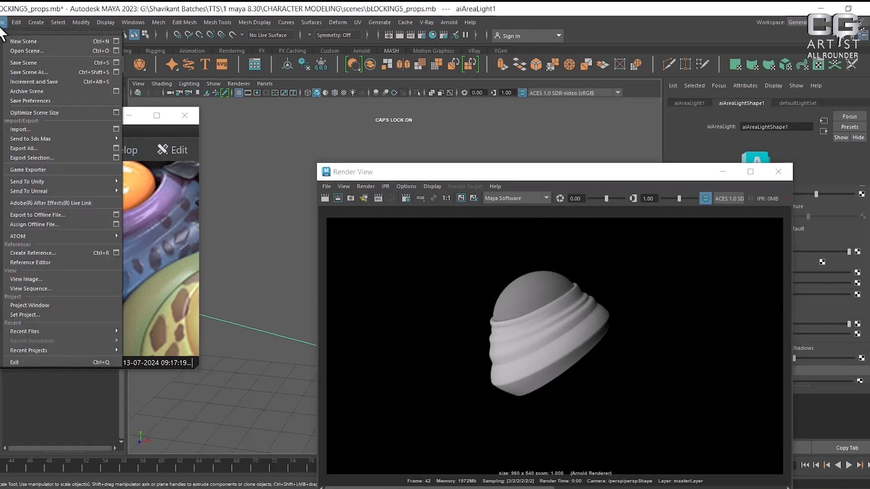
click(52, 73)
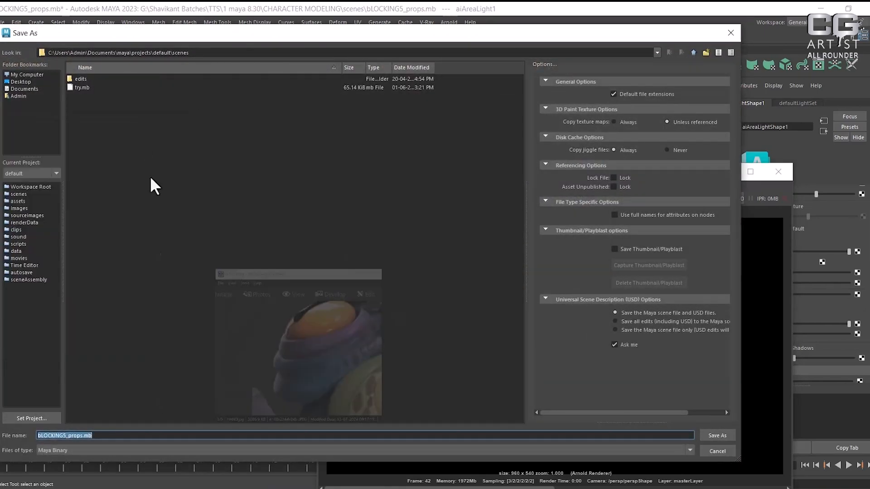
text(G:\Shavikant Batches\TTS\1 maya 8.30\CHARACTER MODELING\sourceimages)
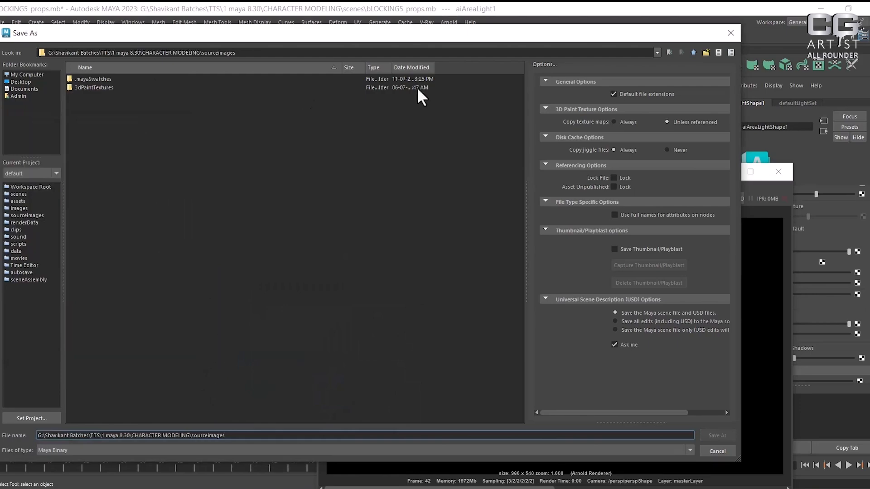
click(694, 54)
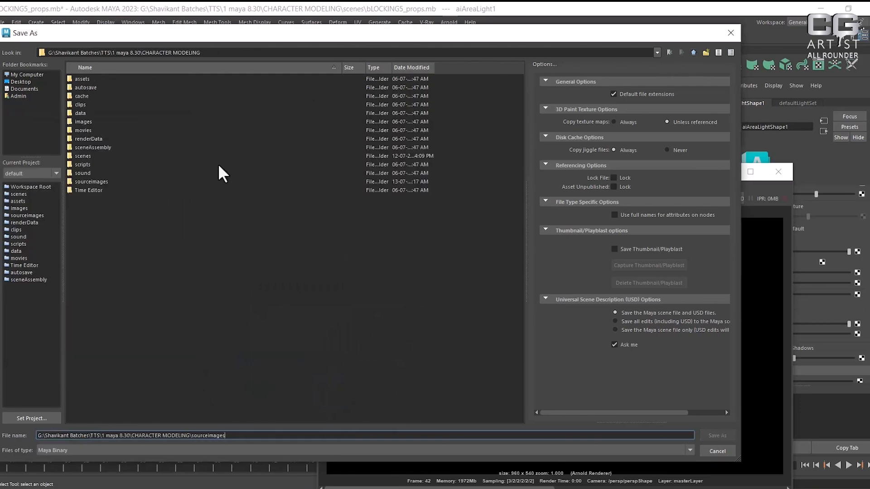
double_click(86, 155)
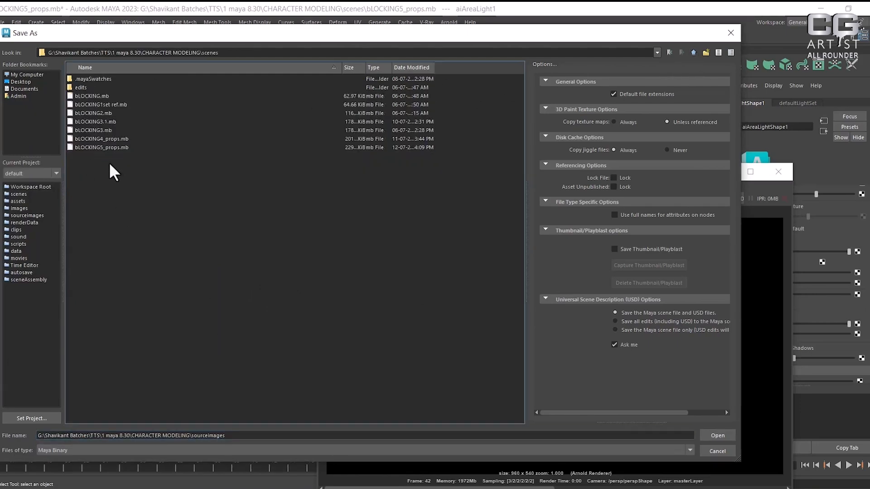
- Save the scene as bLOCKING6_HAND.mb, basing the name on bLOCKING5_props.mb
click(78, 149)
click(84, 436)
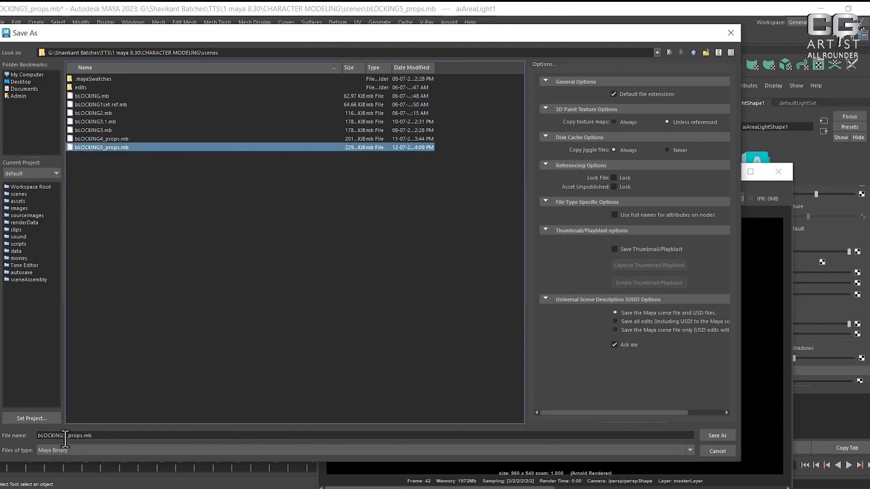
key(BackSpace)
text(6)
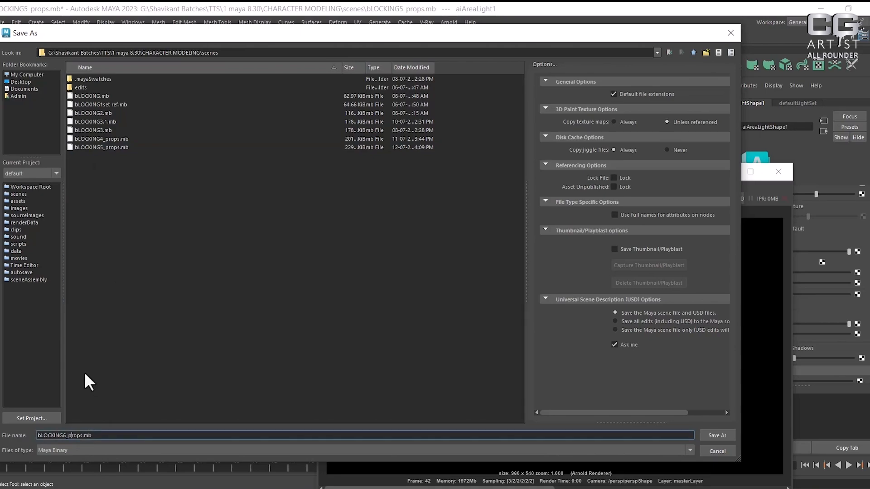
key(BackSpace)
key(BackSpace)
key(BackSpace)
key(BackSpace)
key(BackSpace)
text(HAND)
key(Return)
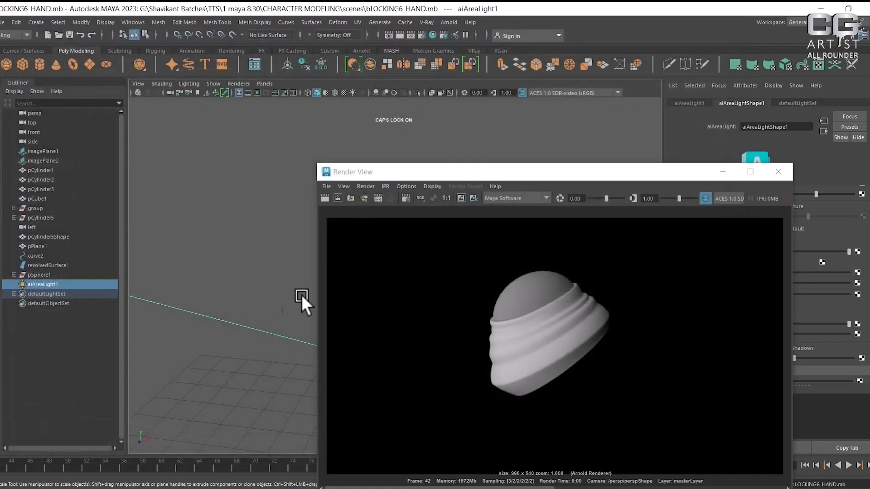
- Try to render the head section with Maya Software
drag(504, 171, 545, 132)
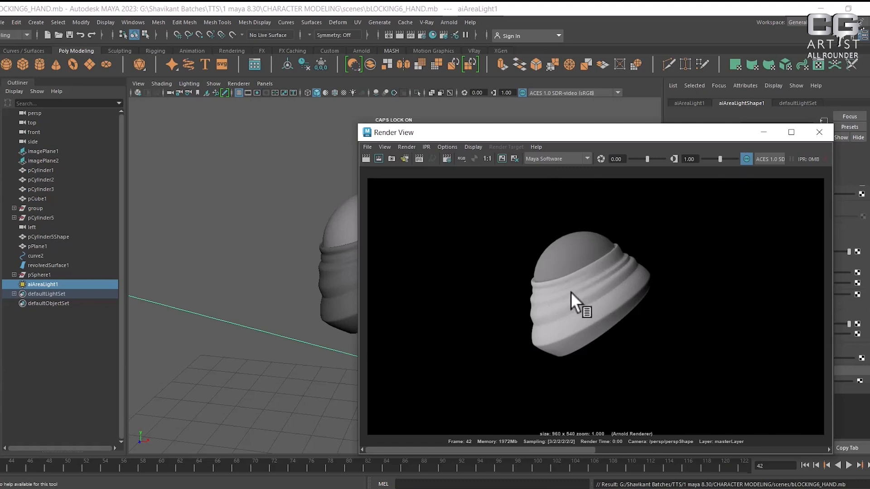
click(366, 158)
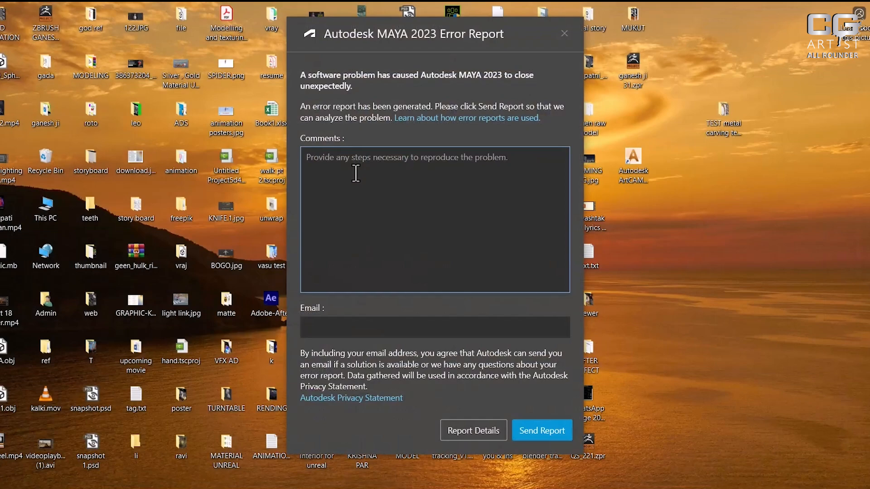
- Relaunch Maya 2023 with the bLOCKING6_HAND scene and bring the reference image back over it, panned toward the lower eye
key(super)
text(MAYA)
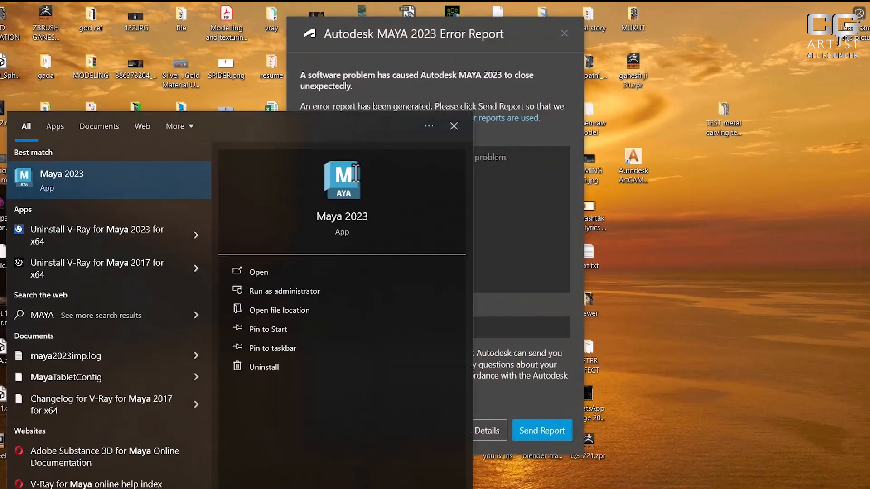
click(77, 183)
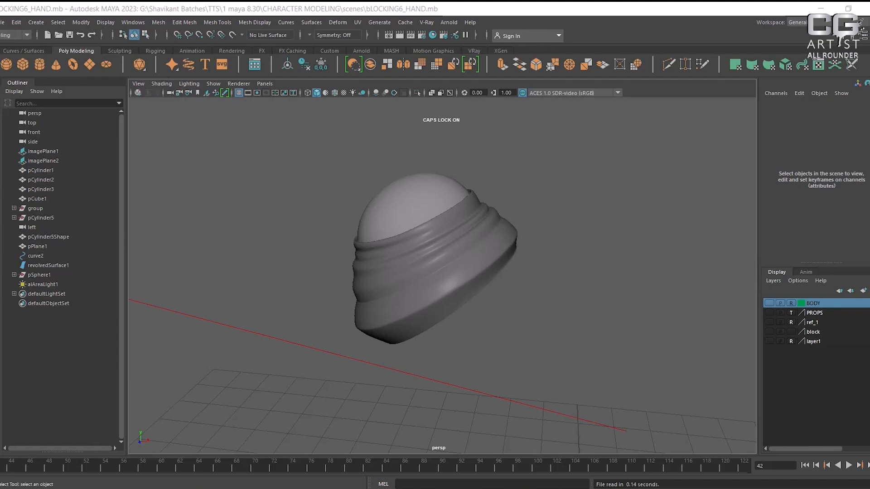
key(alt+Tab)
drag(179, 268, 103, 256)
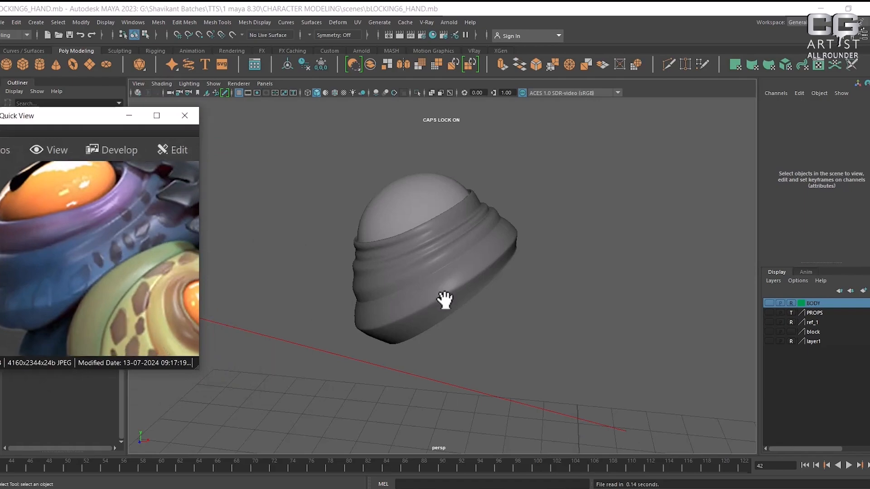
- Delete the area light from the reopened scene
click(488, 268)
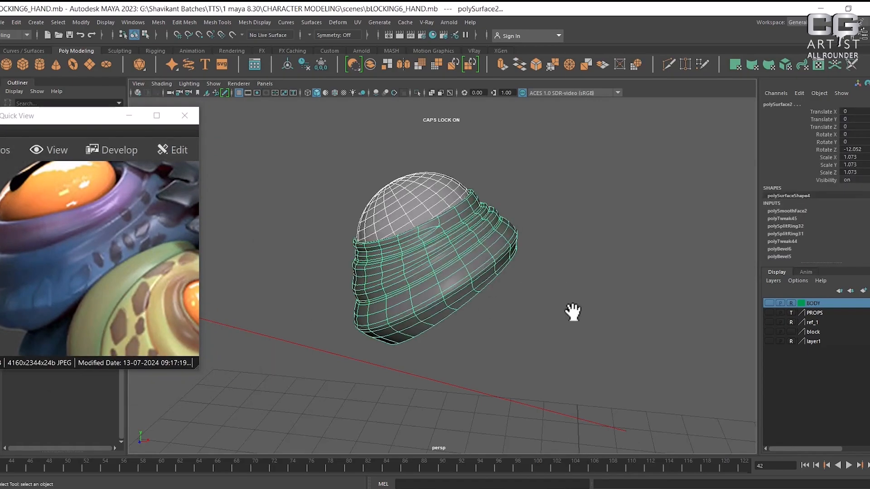
click(496, 397)
click(499, 399)
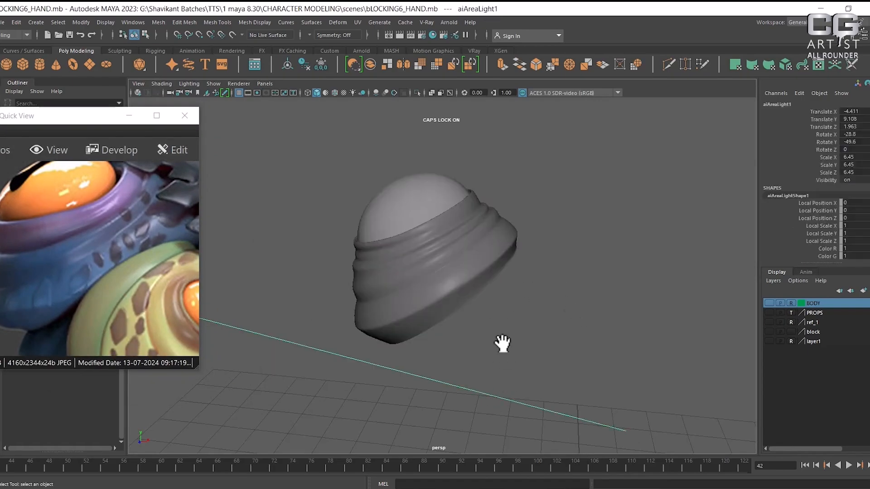
key(Delete)
- Select the folded head section and render the perspective view with Maya Software
click(412, 244)
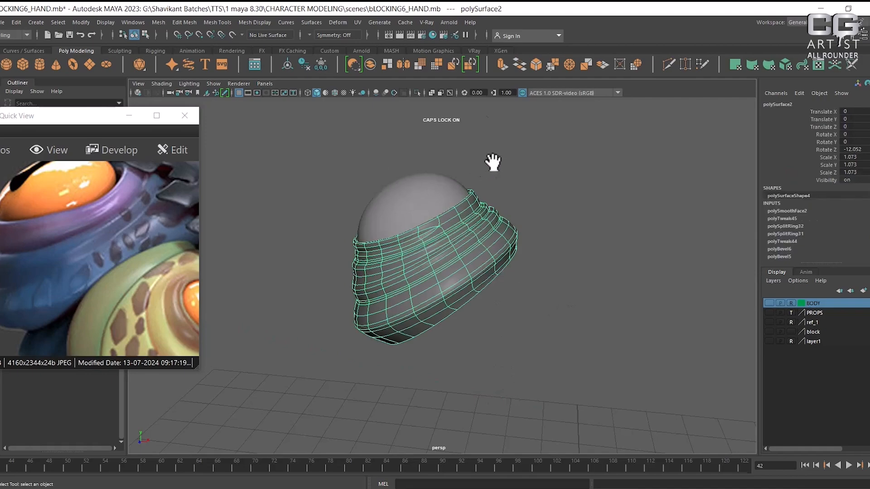
click(399, 36)
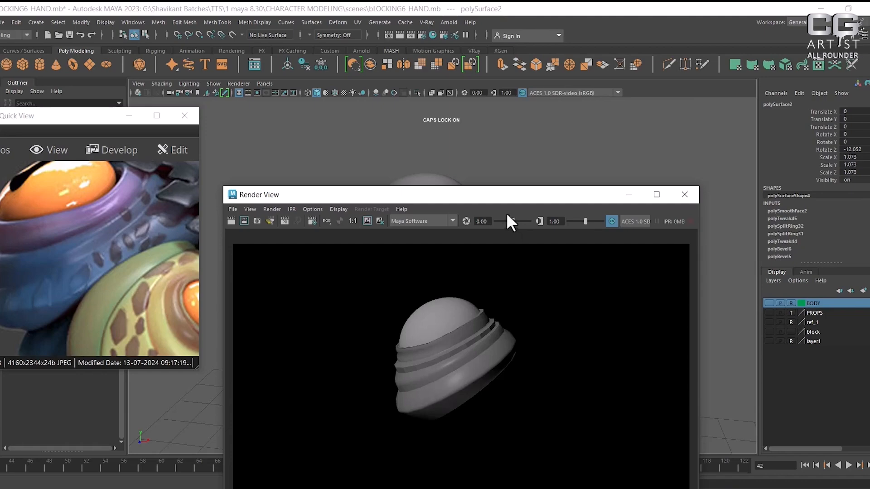
- Smooth the folded head section and render it again with Maya Software for comparison with the unsmoothed render
drag(471, 199, 707, 144)
shift+right_drag(426, 230, 417, 287)
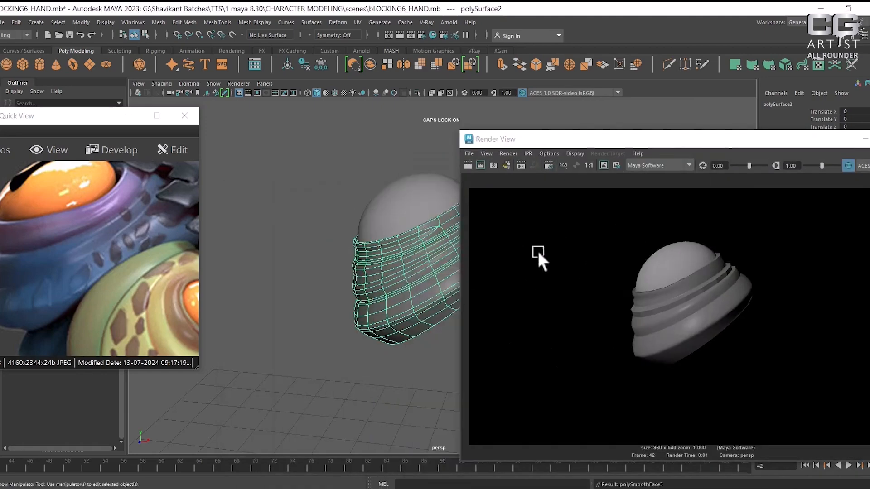
click(467, 164)
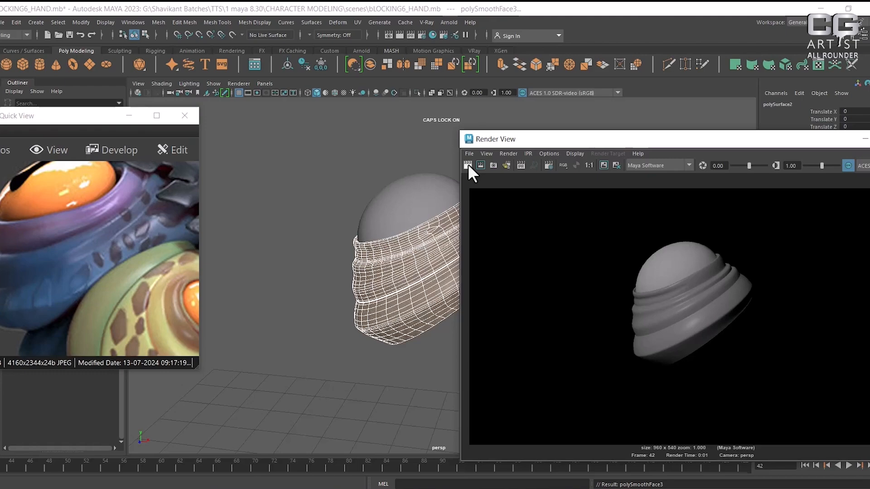
drag(737, 144, 433, 175)
click(610, 175)
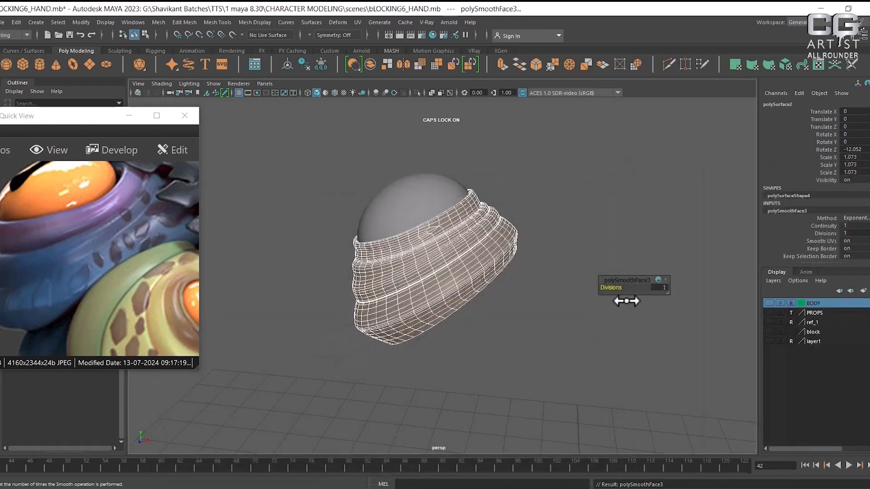
- Lower the divisions of the new smooth so the head section goes back to its coarser mesh
drag(612, 290, 448, 291)
key(w)
alt+right_drag(511, 316, 551, 340)
click(569, 355)
click(478, 297)
- Turn off the smooth preview and select the edge loop around the head section's open lower border
alt+drag(481, 295, 538, 338)
drag(134, 287, 145, 233)
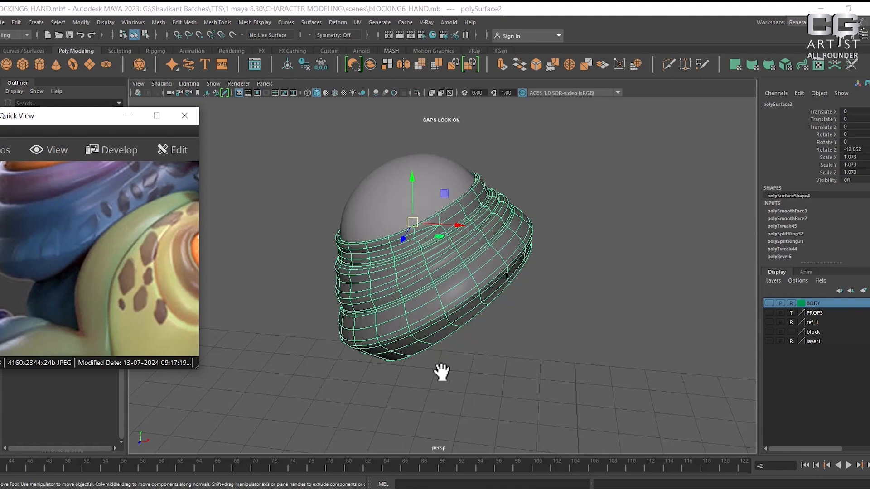
alt+drag(442, 369, 524, 252)
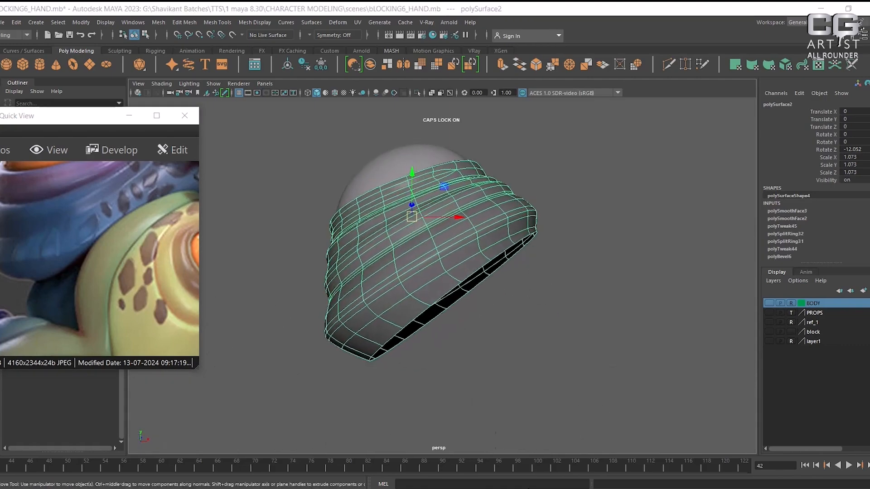
mouse_move(570, 304)
alt+mouse_down()
mouse_move(533, 307)
mouse_move(574, 300)
alt+mouse_up()
right_drag(532, 180, 533, 179)
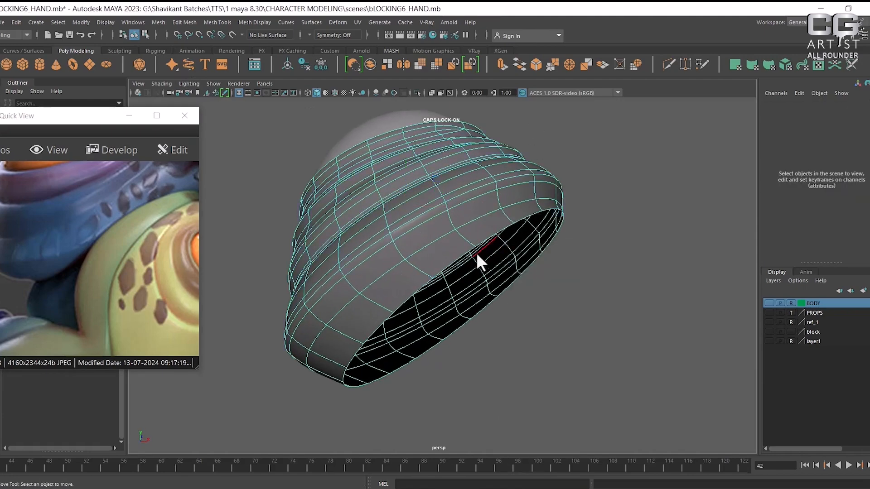
key(1)
double_click(495, 237)
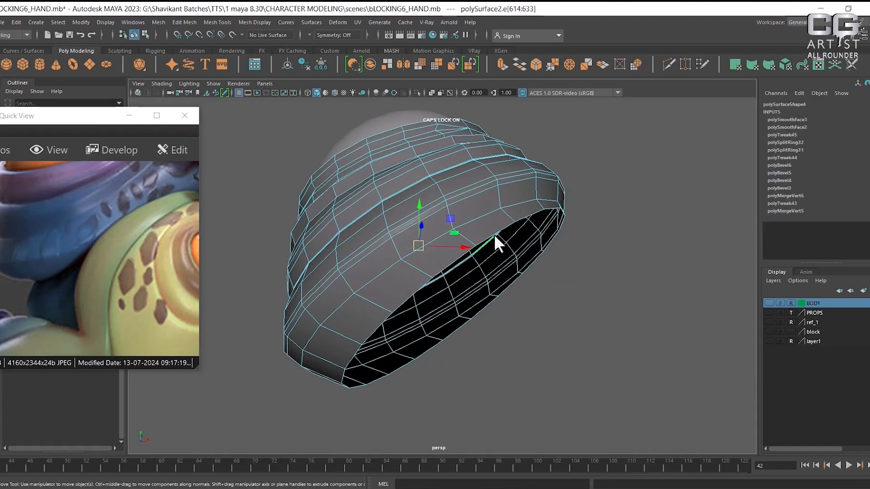
double_click(483, 313)
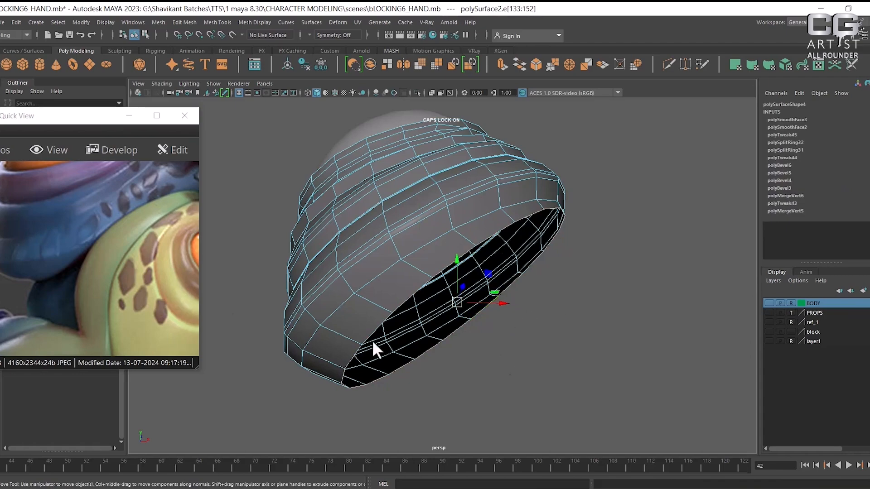
- Show the character sketch on layer1 and frame the creature's eyes and head section in the front view
drag(120, 247, 97, 219)
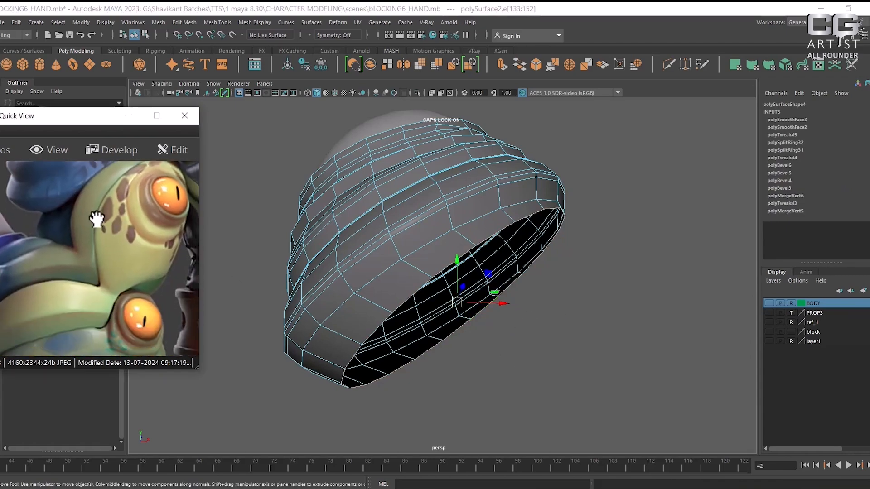
drag(120, 253, 119, 280)
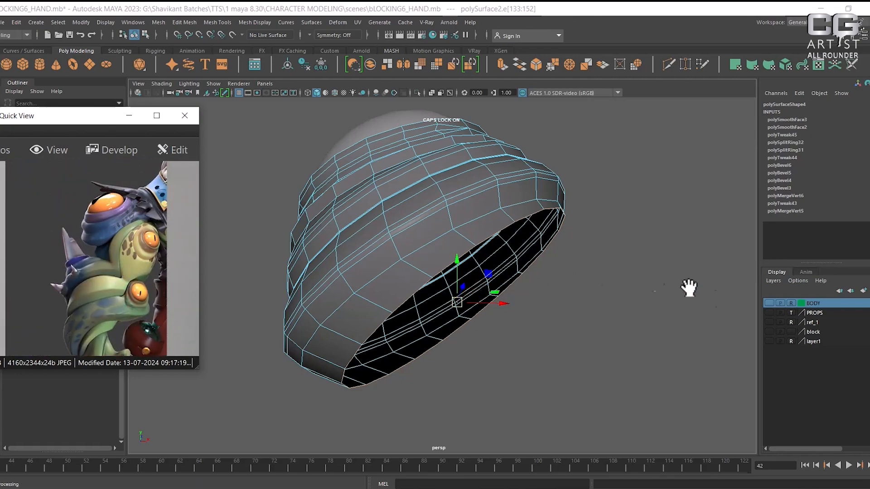
click(769, 341)
key(space)
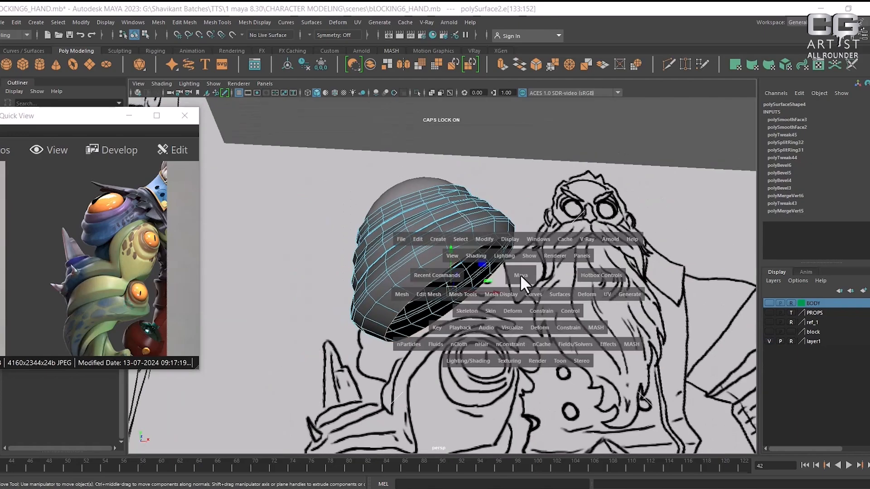
click(521, 301)
scroll(526, 308, up, 5)
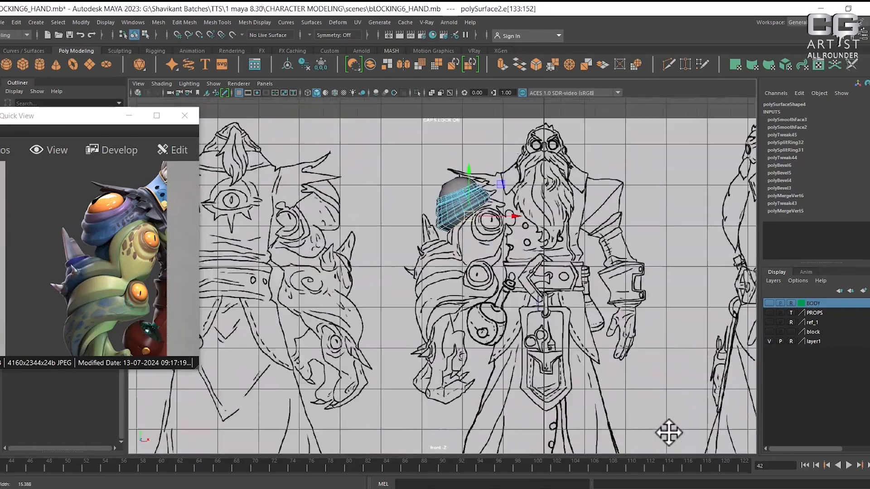
scroll(534, 288, up, 8)
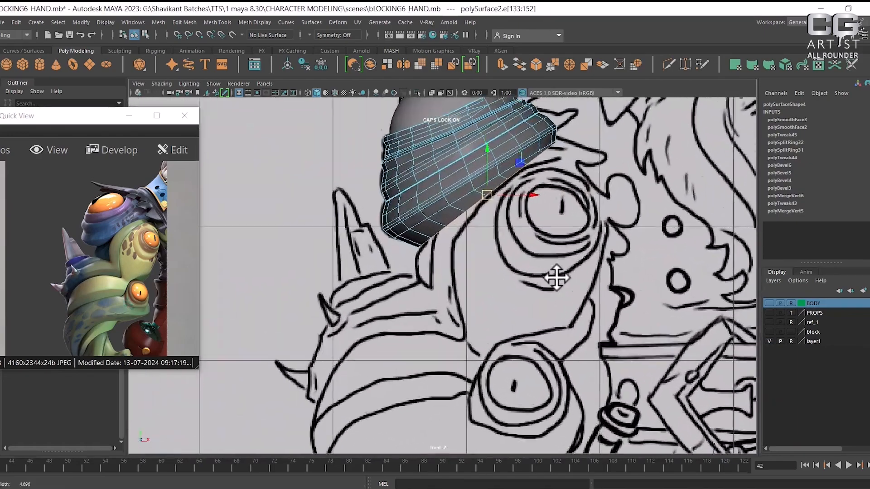
- Extrude the selected lower border edges downward by about 0.094
shift+right_drag(524, 216, 521, 235)
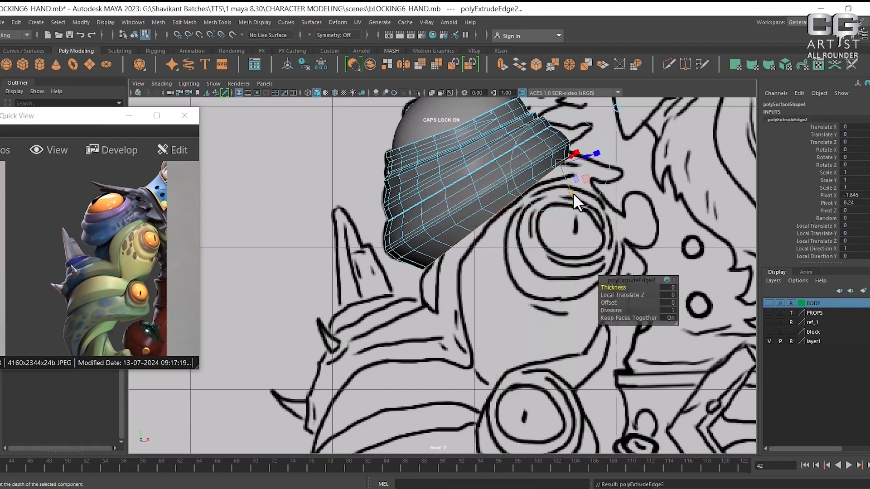
drag(573, 192, 578, 204)
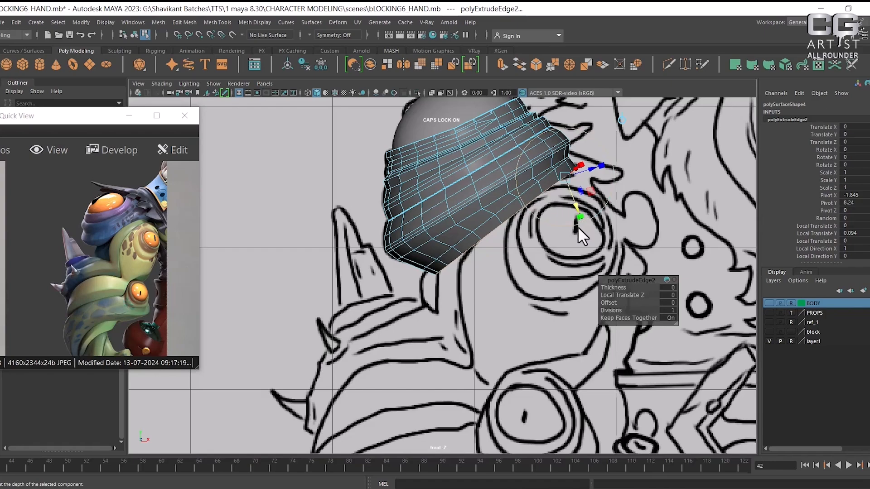
key(w)
- Extrude the lower border again and move it down to the sketched neck fold beneath the head section
alt+middle_drag(478, 270, 498, 252)
scroll(498, 252, up, 2)
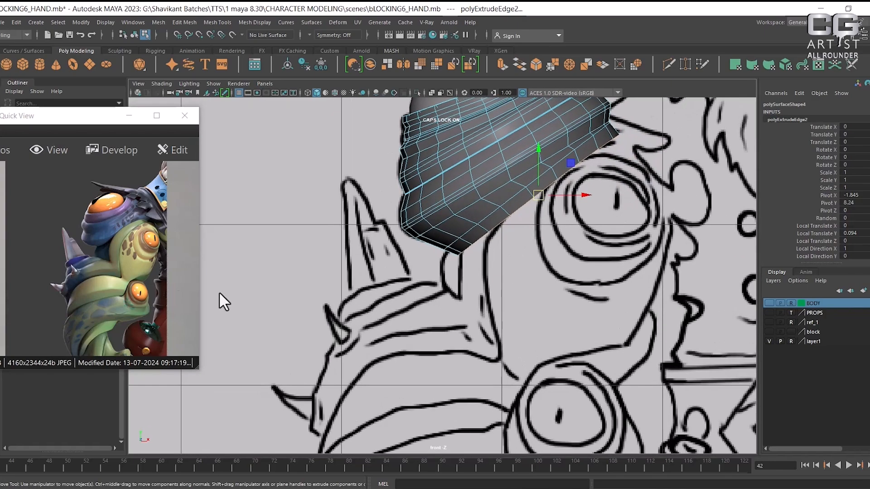
drag(107, 285, 105, 285)
scroll(105, 285, up, 3)
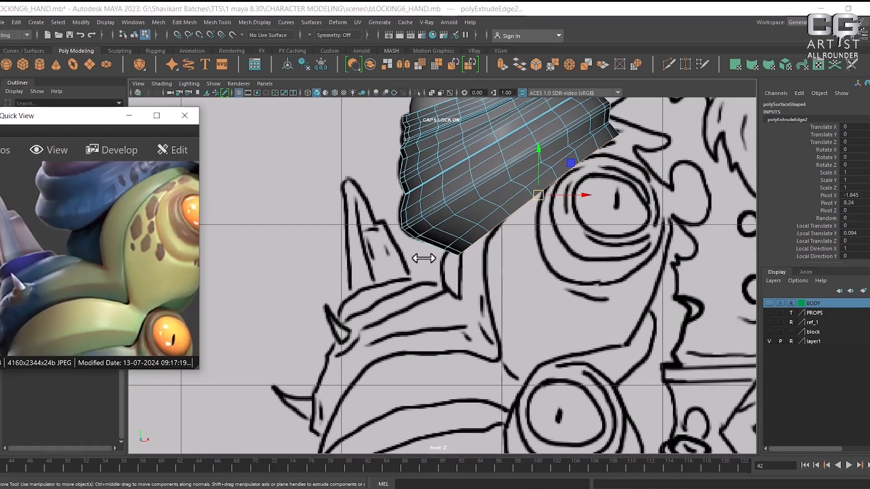
alt+middle_drag(547, 213, 500, 262)
scroll(536, 231, up, 2)
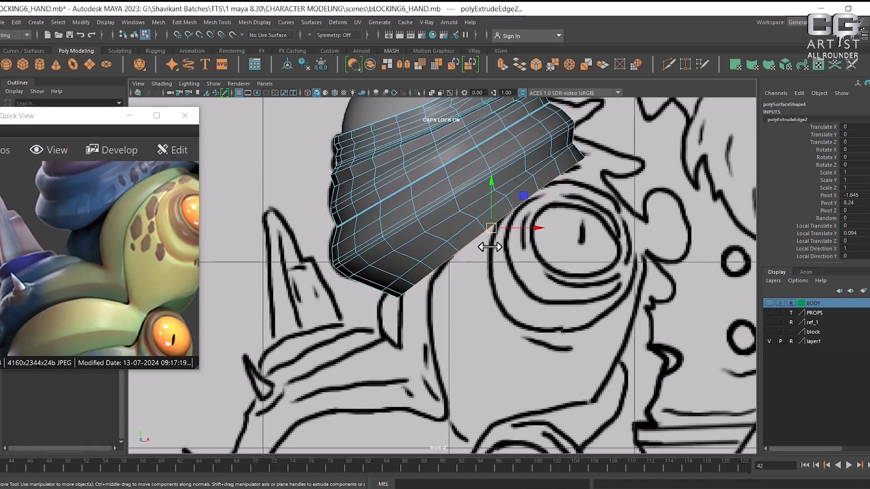
drag(492, 227, 488, 284)
key(w)
key(ctrl+e)
- Extrude the lower border once more, scale it to about 0.9 and shift it to follow the sketch
key(ctrl+e)
key(r)
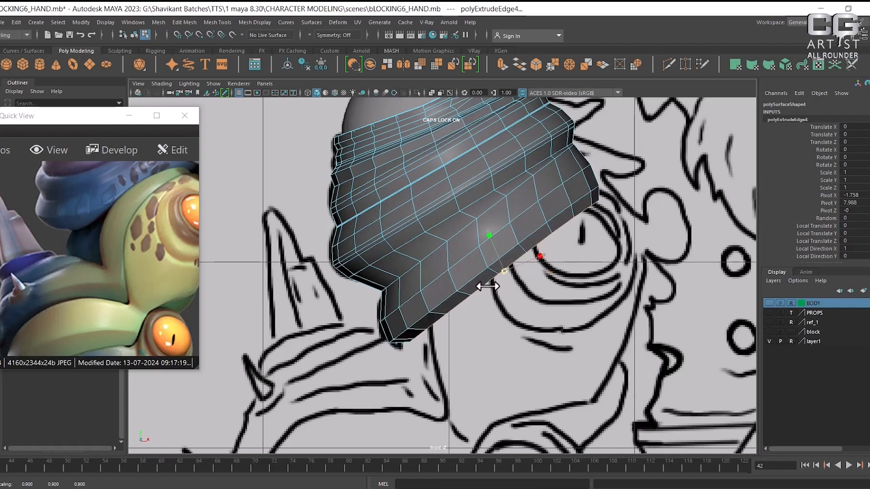
key(w)
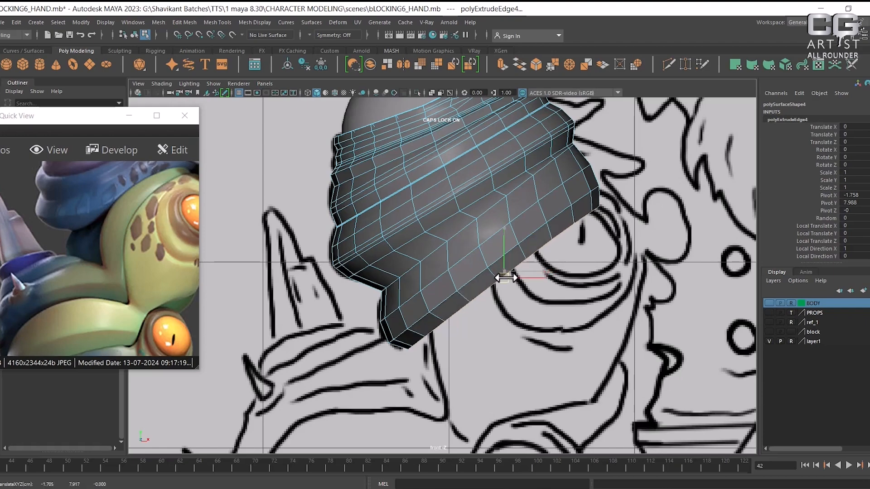
drag(509, 276, 504, 278)
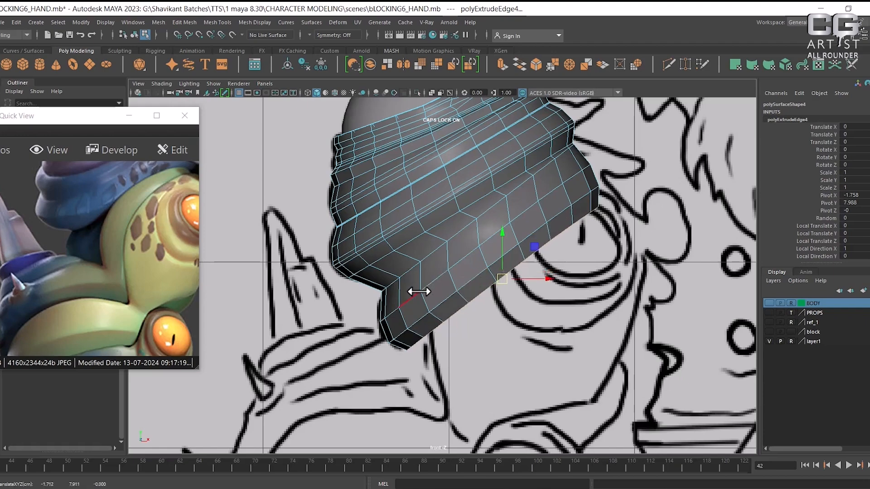
- Compare the extruded neck's outline with the sketch in wireframe and in the perspective view
key(4)
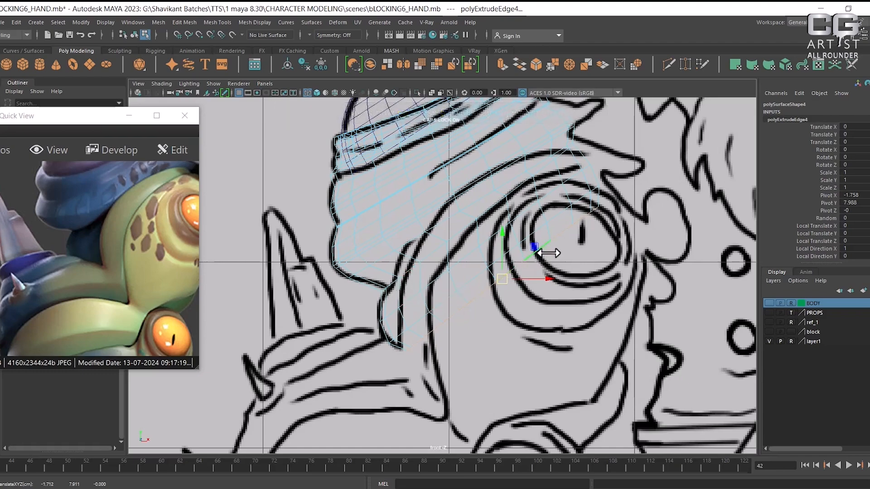
drag(102, 288, 81, 237)
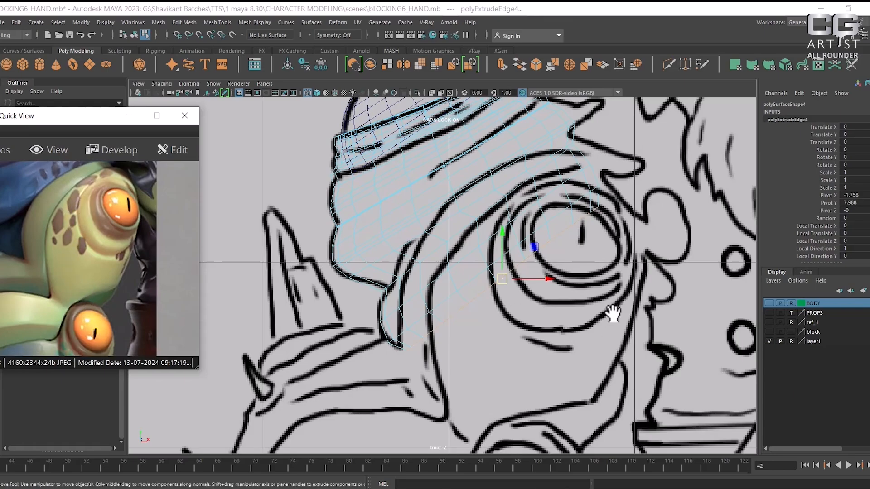
scroll(578, 299, down, 3)
scroll(578, 299, down, 3)
drag(570, 307, 588, 268)
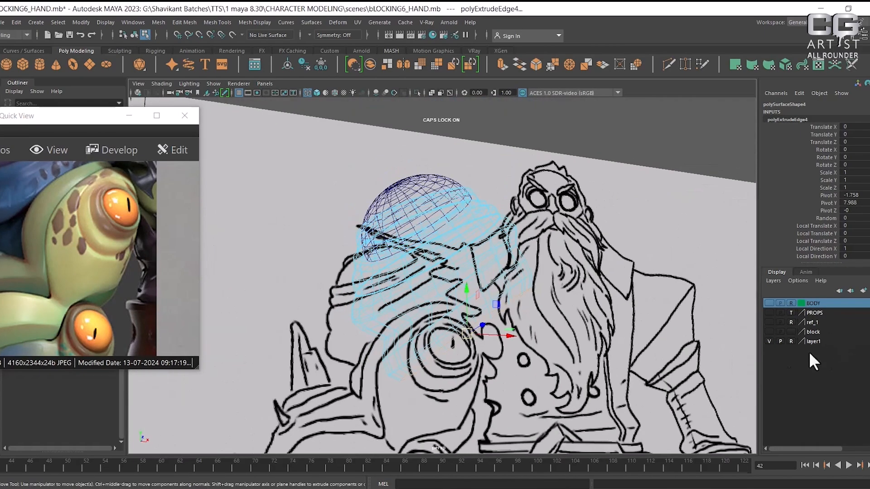
- Hide the layer1 sketch, restore shaded display and check the extruded neck against the colour reference
click(769, 341)
key(4)
mouse_move(450, 224)
alt+mouse_down()
mouse_move(495, 338)
mouse_move(537, 317)
mouse_move(514, 323)
mouse_move(495, 290)
mouse_move(527, 353)
mouse_move(516, 349)
alt+mouse_up()
key(5)
drag(44, 245, 111, 278)
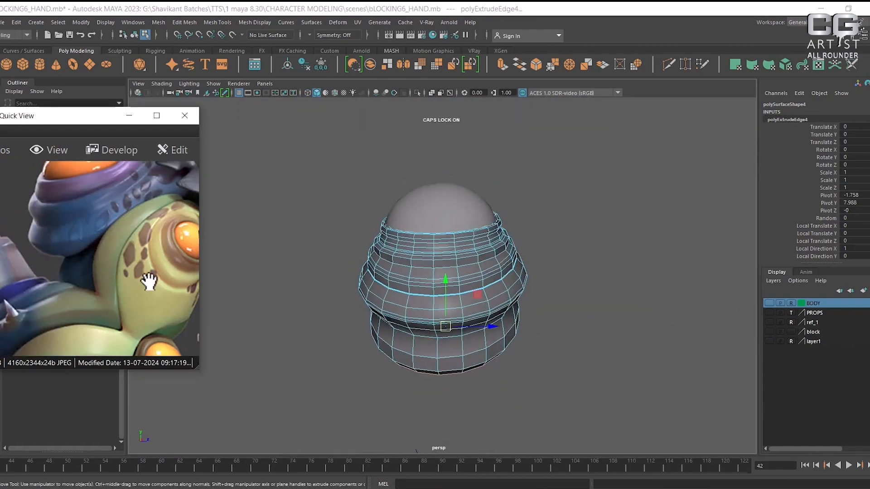
alt+drag(584, 311, 568, 292)
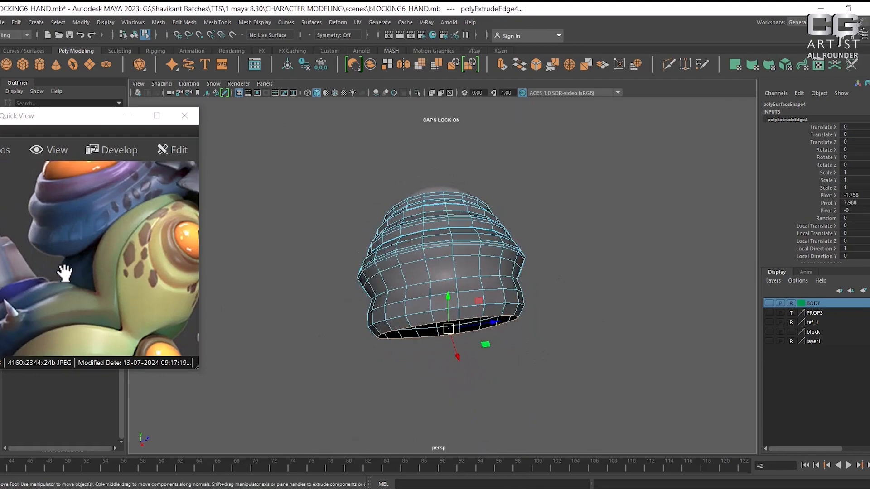
- Select the three lowest edge loops of the neck and narrow them to about 0.855 along Z
alt+drag(571, 322, 512, 320)
double_click(424, 341)
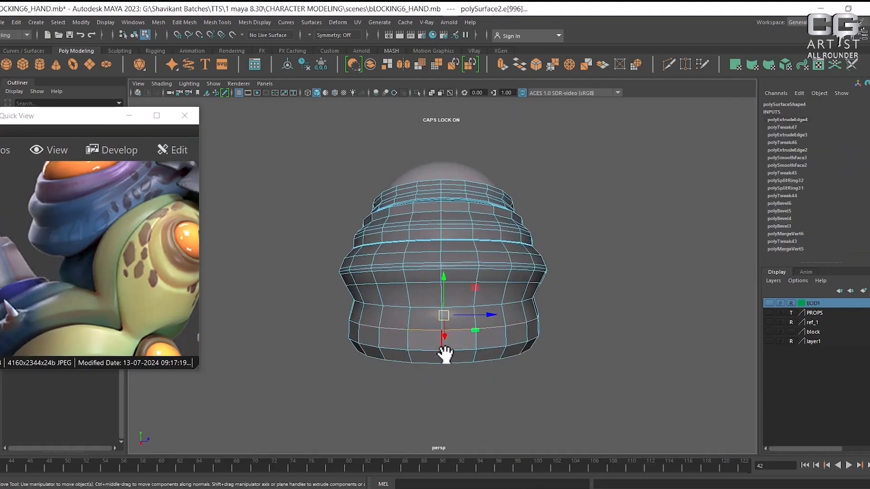
shift+double_click(421, 363)
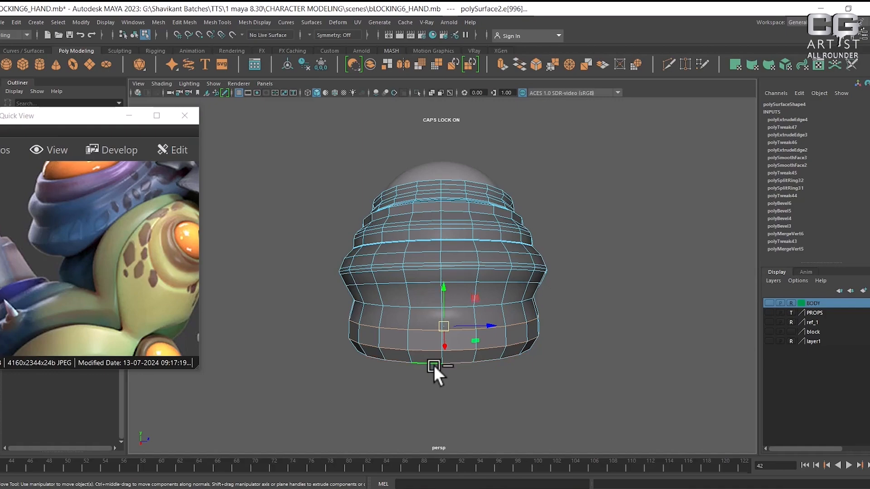
key(r)
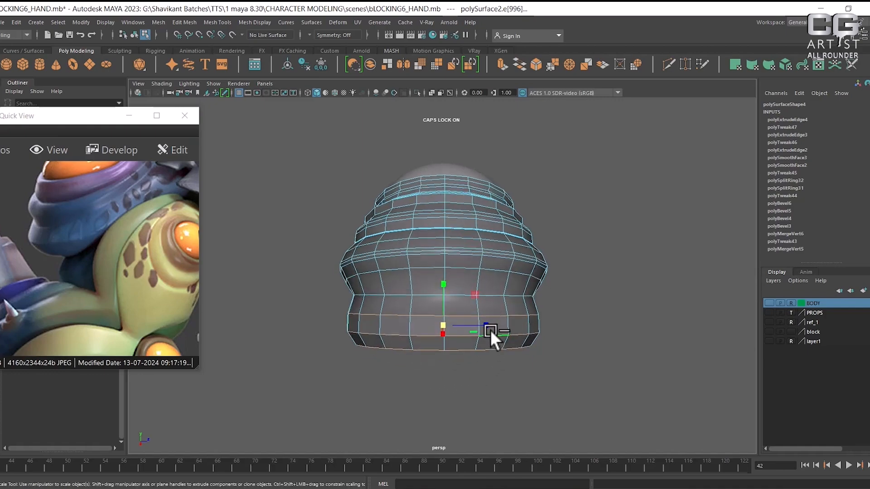
drag(486, 325, 482, 325)
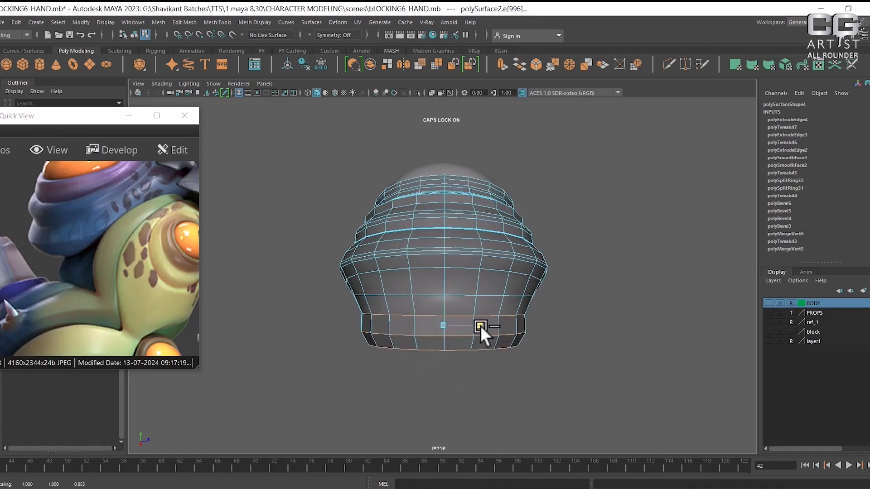
key(e)
drag(397, 339, 479, 361)
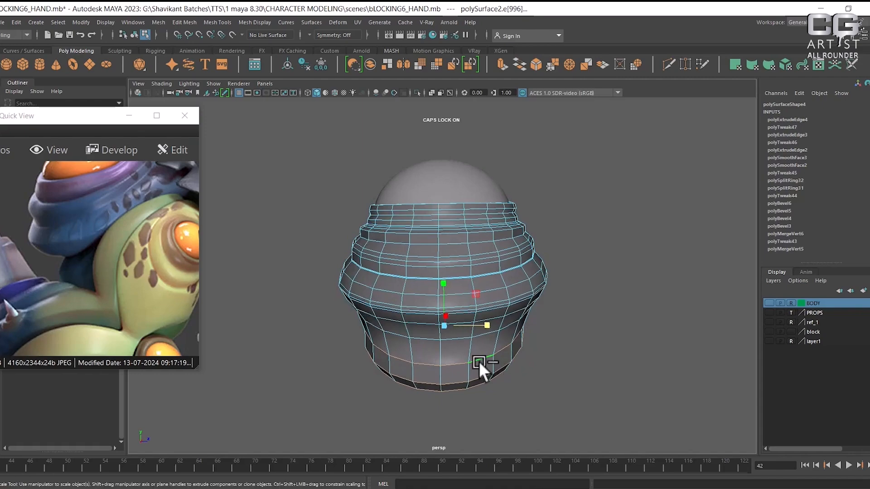
- Study the arm reference at full size, switch to HAND1.jpg and place its restored window over the workspace
mouse_move(117, 265)
mouse_down()
mouse_move(7, 231)
mouse_move(114, 252)
mouse_up()
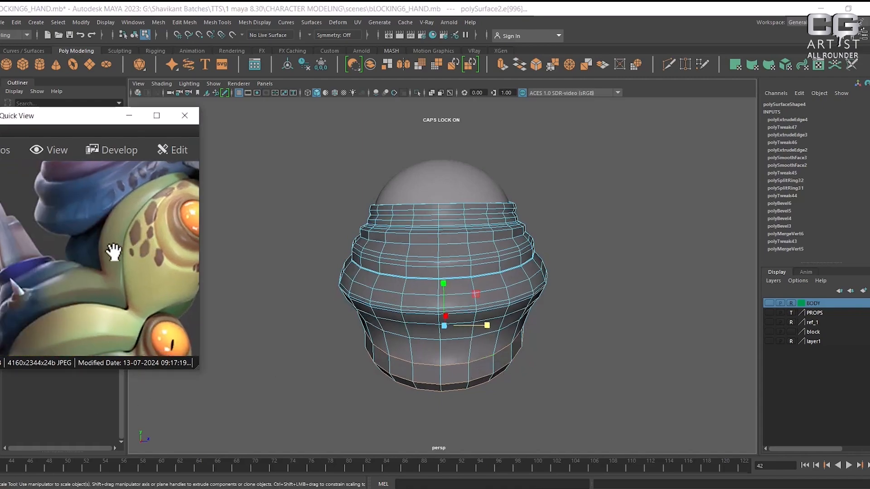
click(157, 116)
mouse_move(417, 291)
mouse_down()
mouse_move(514, 305)
mouse_move(548, 361)
mouse_move(521, 271)
mouse_move(566, 284)
mouse_up()
scroll(599, 278, down, 3)
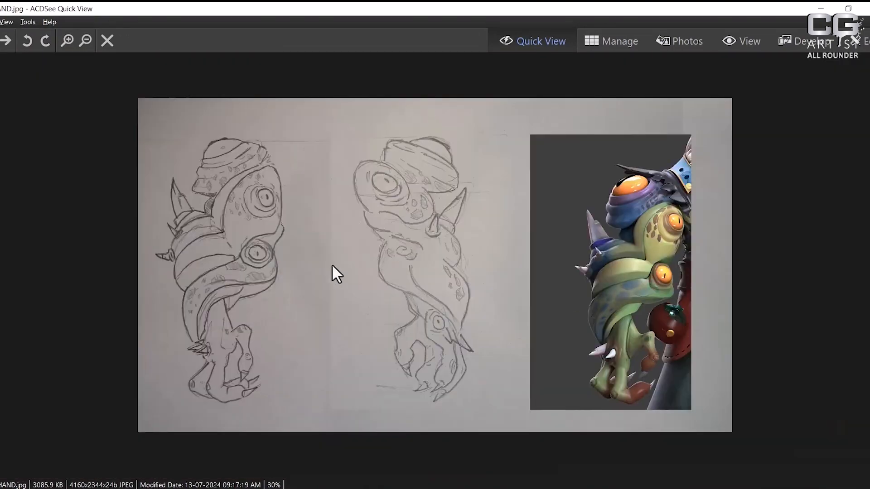
key(Right)
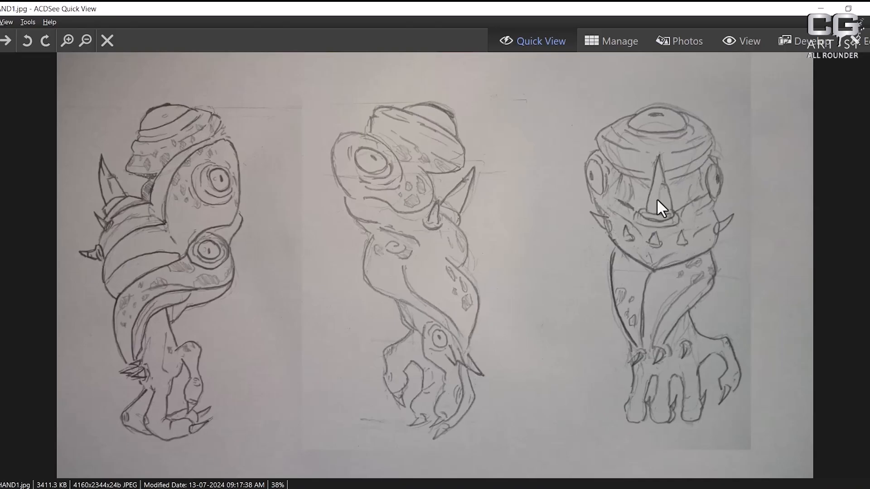
click(848, 9)
drag(413, 120, 269, 113)
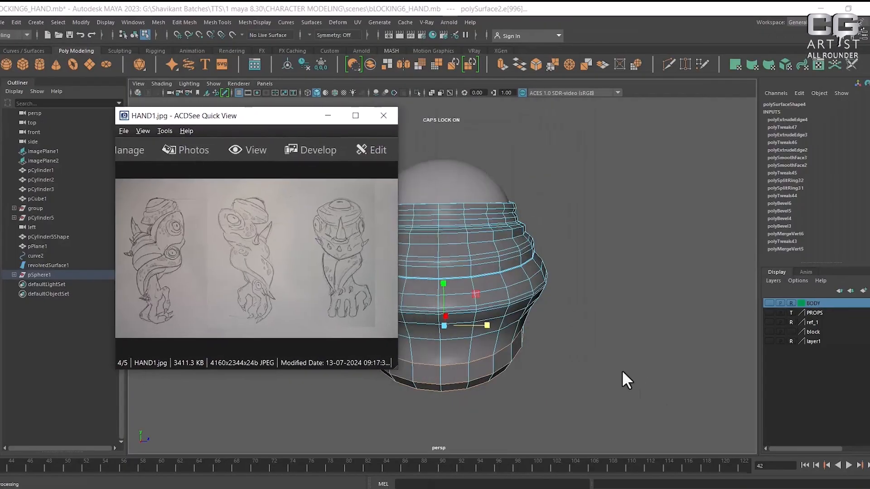
- Put the HAND1.jpg reference away, display the layer1 sketch and compare the neck's outline with it in the front wireframe view
alt+middle_drag(565, 357, 587, 304)
alt+drag(586, 303, 575, 357)
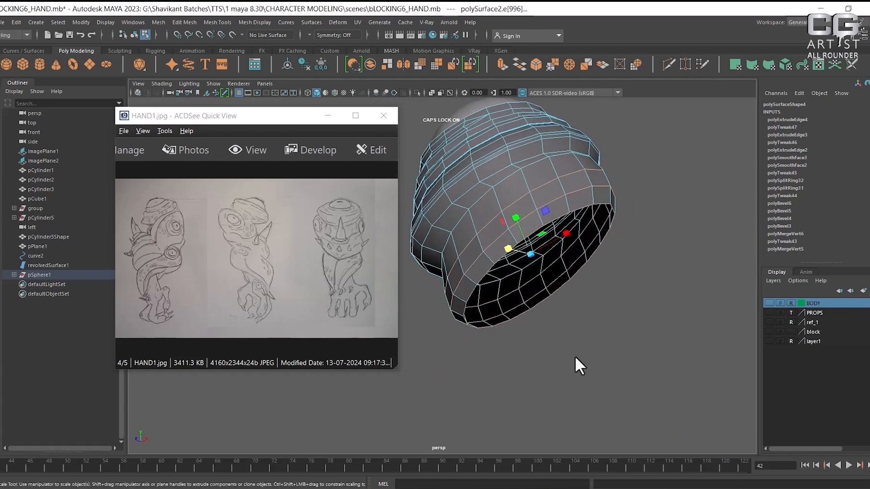
click(327, 116)
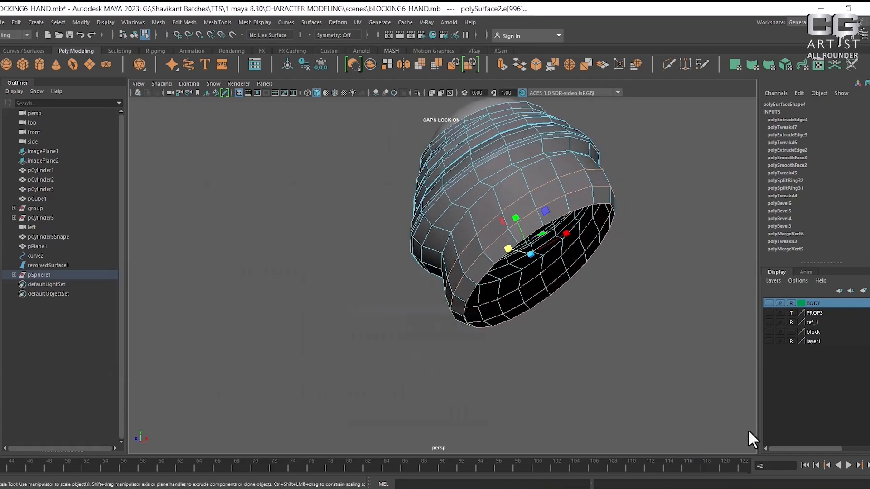
click(768, 302)
click(768, 302)
click(768, 341)
scroll(615, 374, down, 5)
key(space)
drag(502, 255, 505, 276)
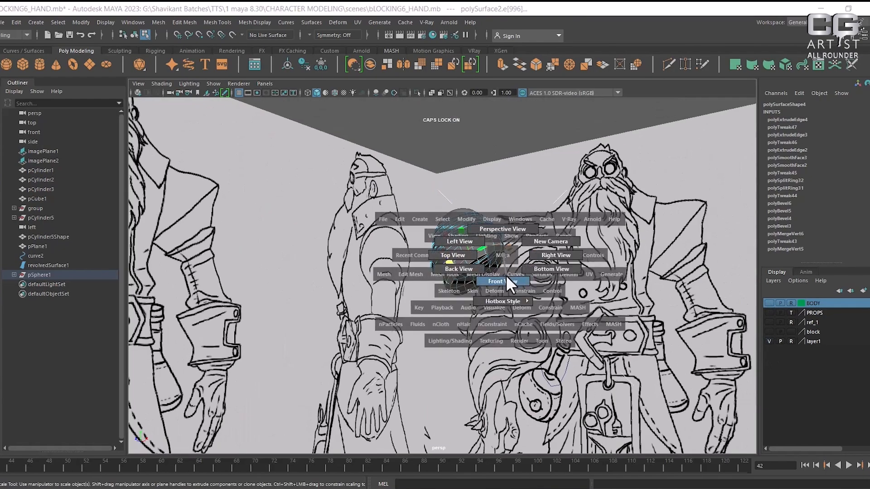
scroll(565, 360, up, 5)
key(4)
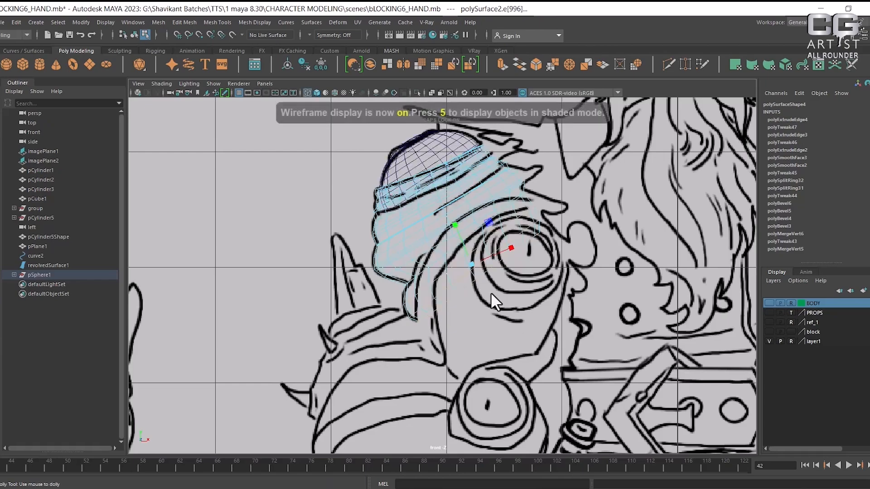
scroll(492, 295, up, 5)
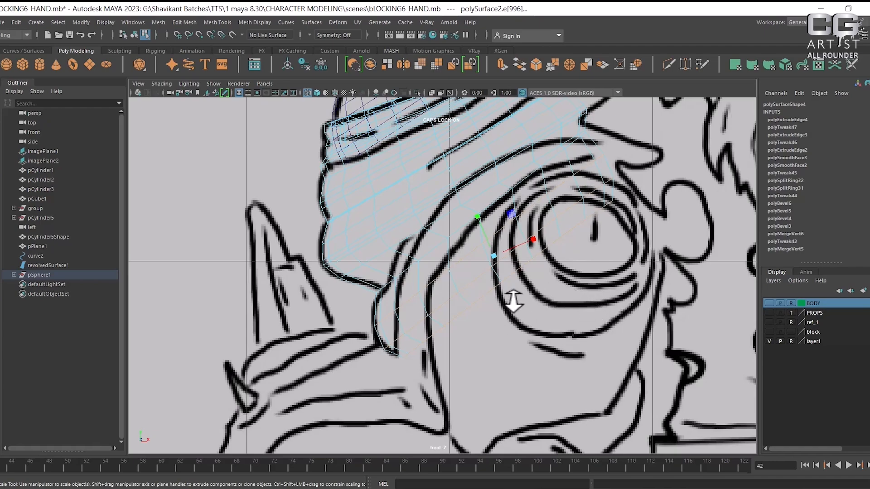
- Return to the perspective view, hide the layer1 sketch and inspect the neck's open underside in shaded display
key(space)
drag(543, 328, 559, 228)
click(777, 340)
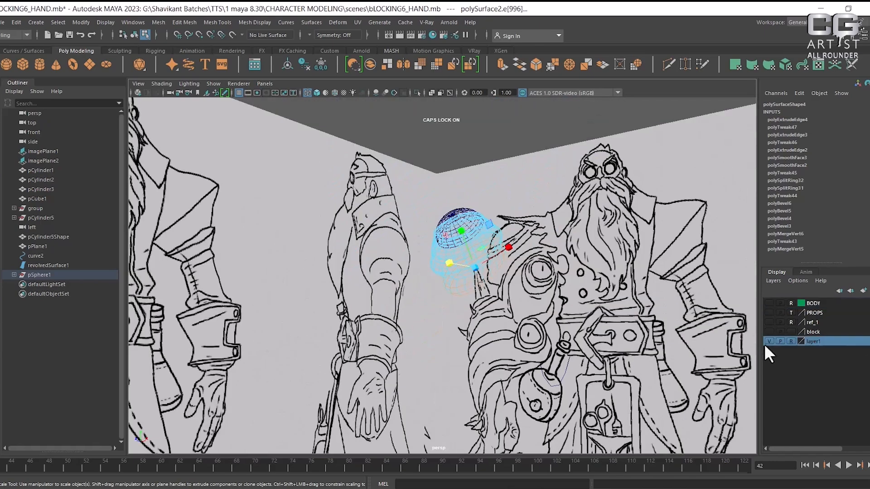
click(769, 341)
scroll(673, 343, up, 5)
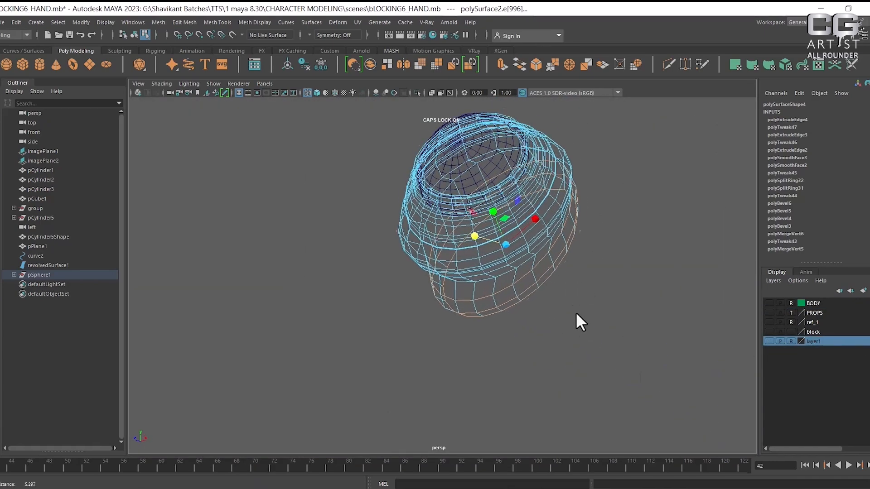
key(4)
key(5)
alt+drag(580, 316, 583, 316)
- Select the neck's open bottom border loop and extrude it inward with a Local Translate Z of about -0.050
click(666, 243)
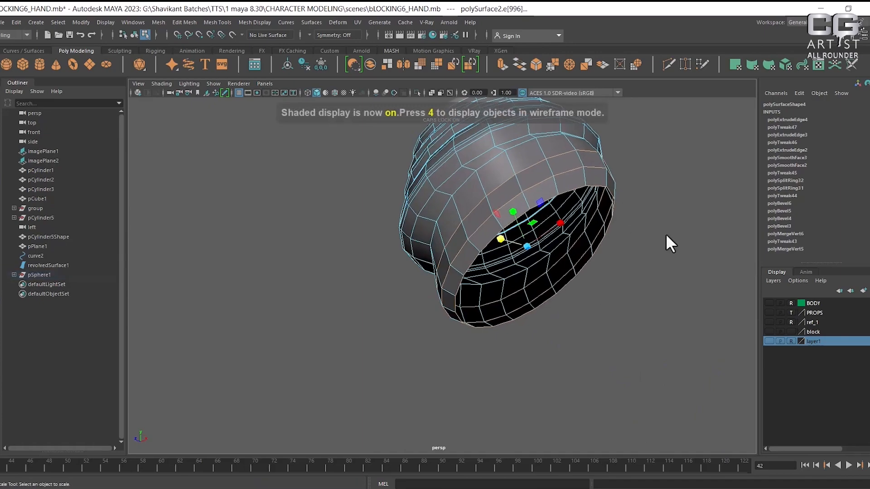
alt+drag(551, 203, 548, 214)
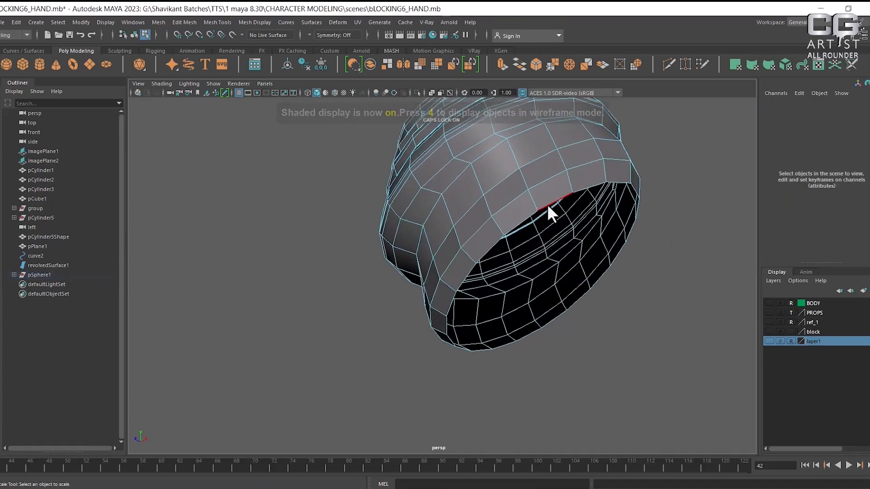
click(547, 204)
shift+right_drag(643, 234, 646, 254)
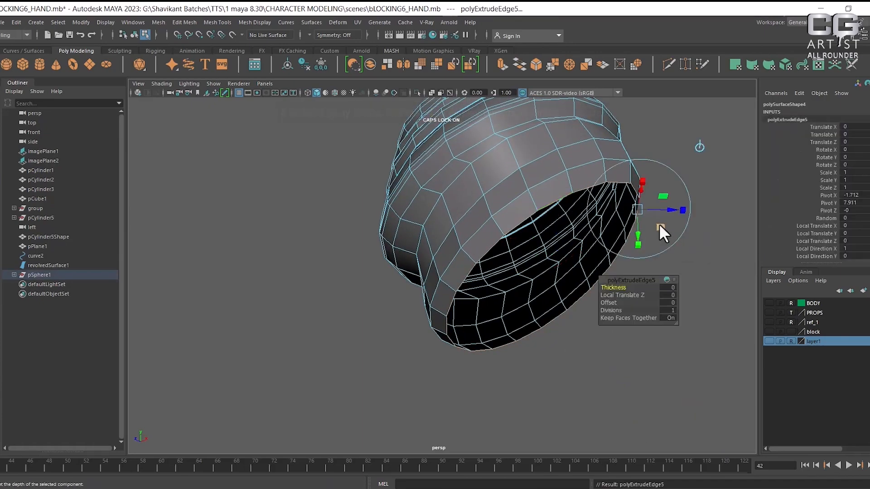
drag(668, 209, 660, 213)
alt+drag(640, 246, 561, 326)
alt+drag(588, 301, 587, 250)
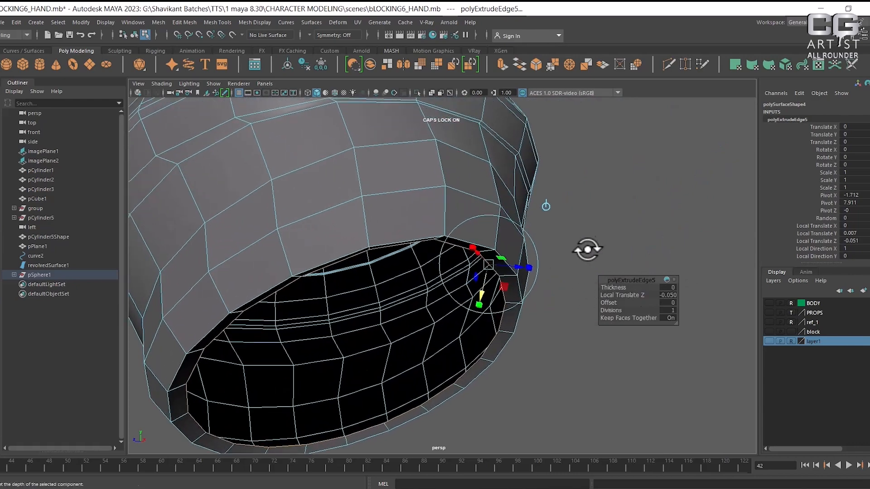
- Extrude the inner rim once more as a narrow band and fill the remaining opening with a cap face
shift+right_drag(588, 250, 567, 280)
alt+drag(567, 280, 543, 213)
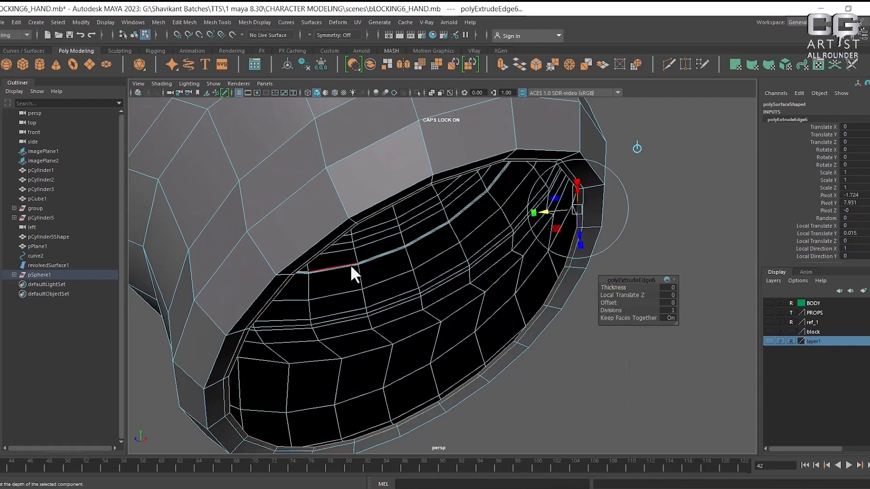
shift+right_drag(669, 187, 662, 258)
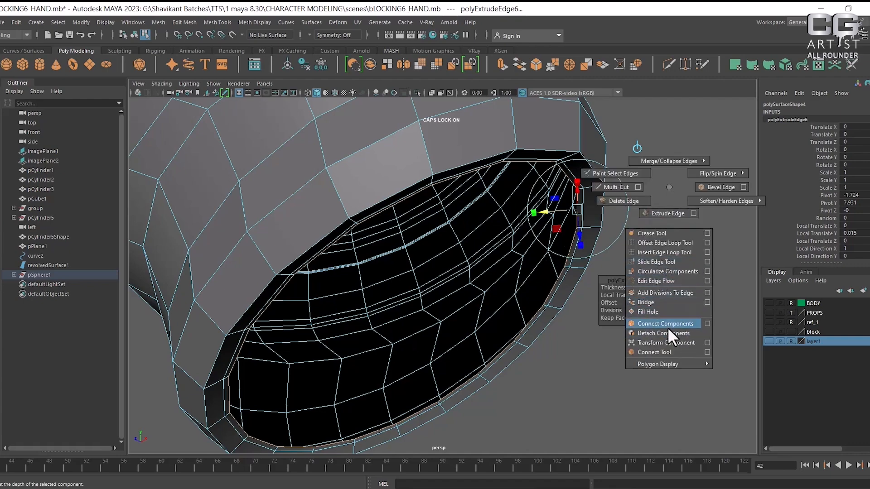
shift+right_drag(667, 327, 665, 311)
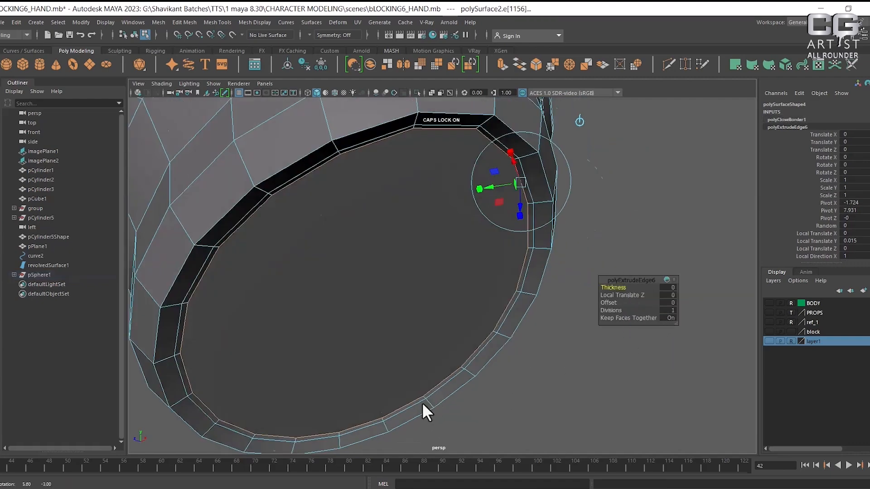
alt+drag(422, 402, 433, 400)
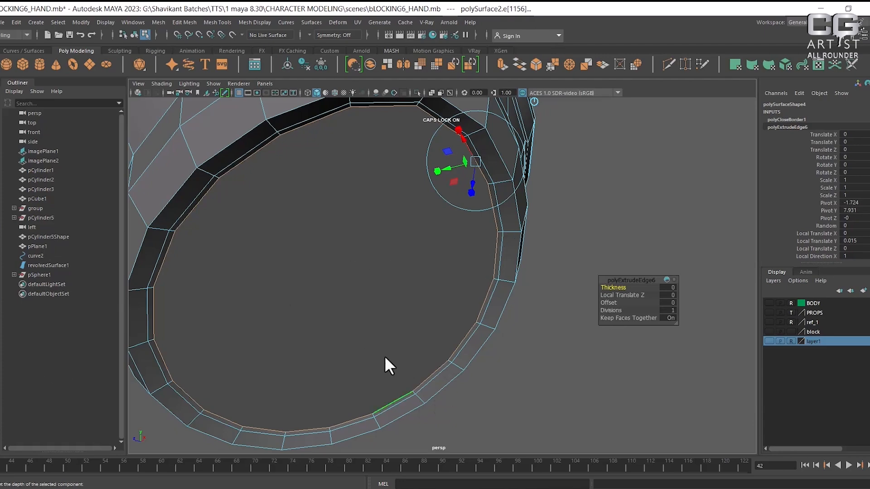
- Preview the capped neck with smoothing, restore the unsmoothed display, check the cap face and return to object mode
key(3)
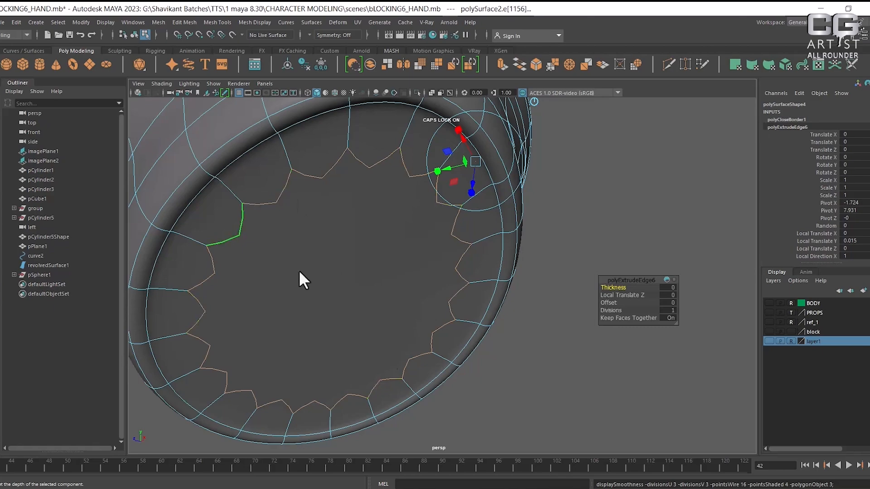
key(1)
scroll(358, 238, down, 4)
alt+drag(349, 210, 413, 233)
scroll(414, 234, down, 2)
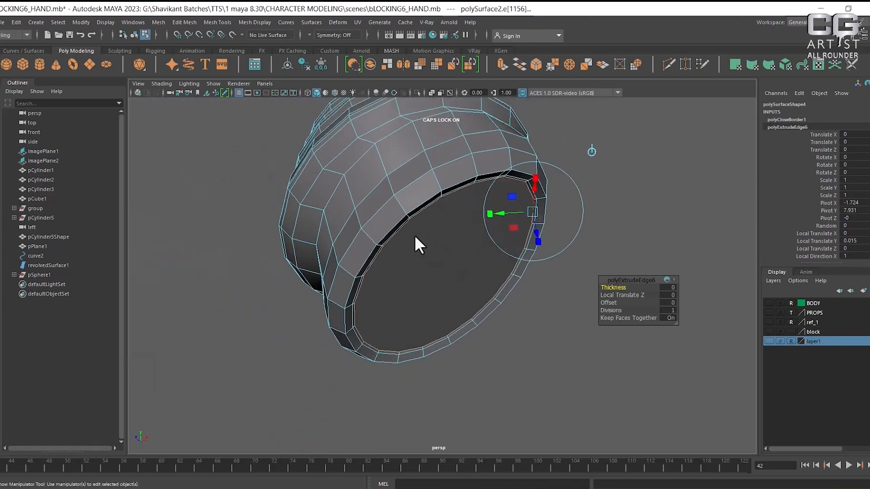
right_drag(443, 259, 441, 268)
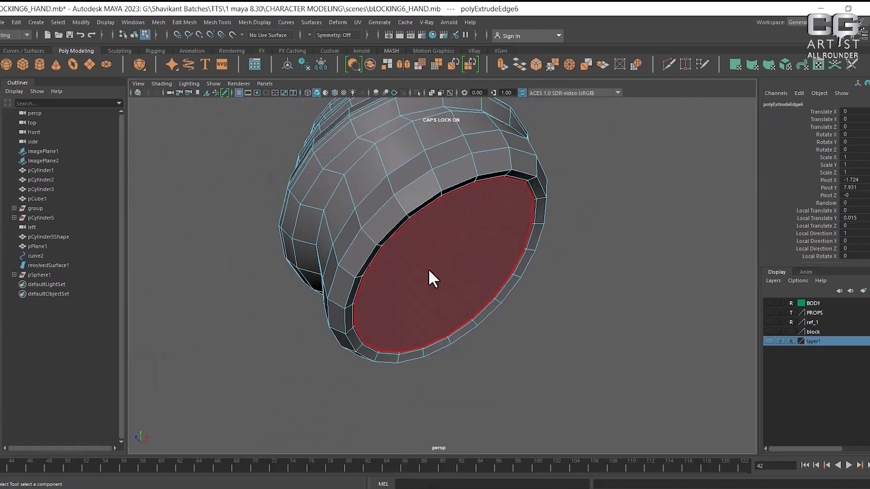
click(433, 278)
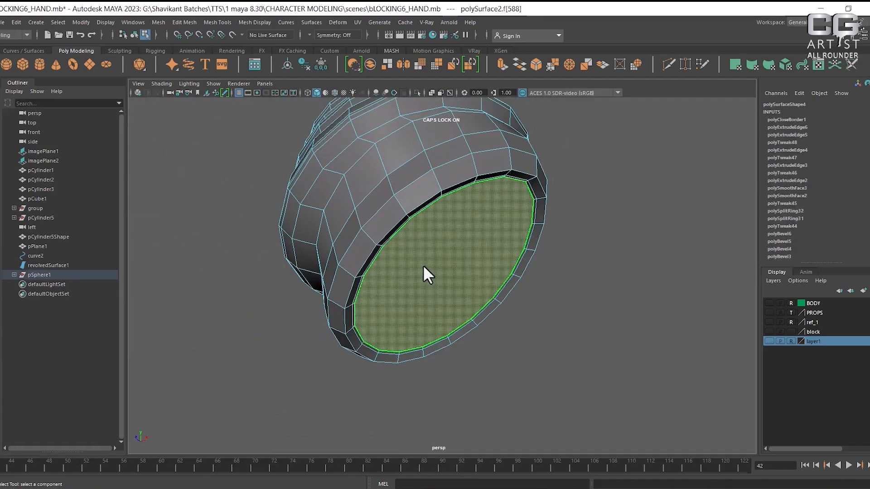
key(F8)
click(608, 231)
scroll(482, 262, down, 6)
alt+drag(482, 263, 544, 333)
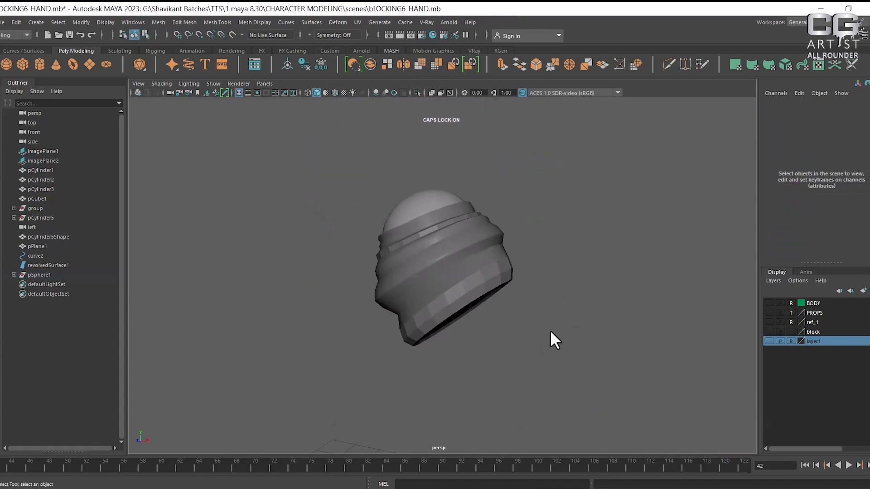
- Select the folded mesh, display the layer1 sketch and compare the neck's vertices with the drawn outline in the front view
click(476, 257)
alt+drag(476, 256, 584, 323)
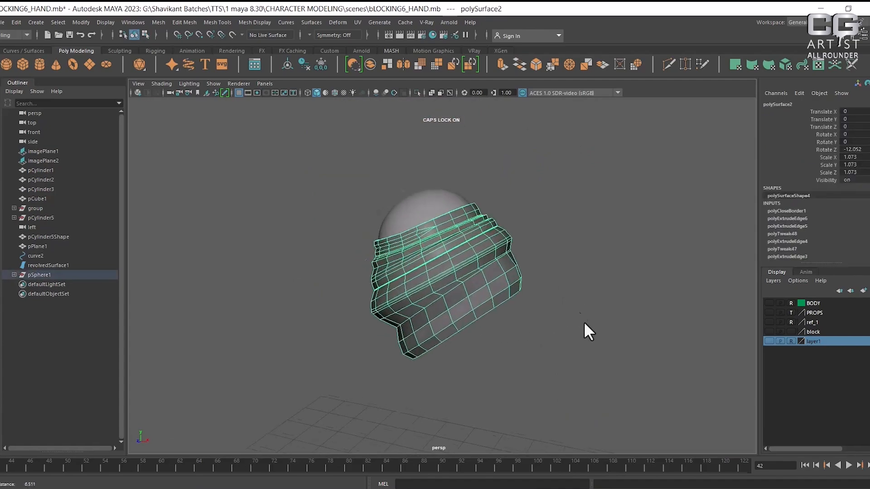
alt+right_drag(584, 323, 596, 335)
key(space)
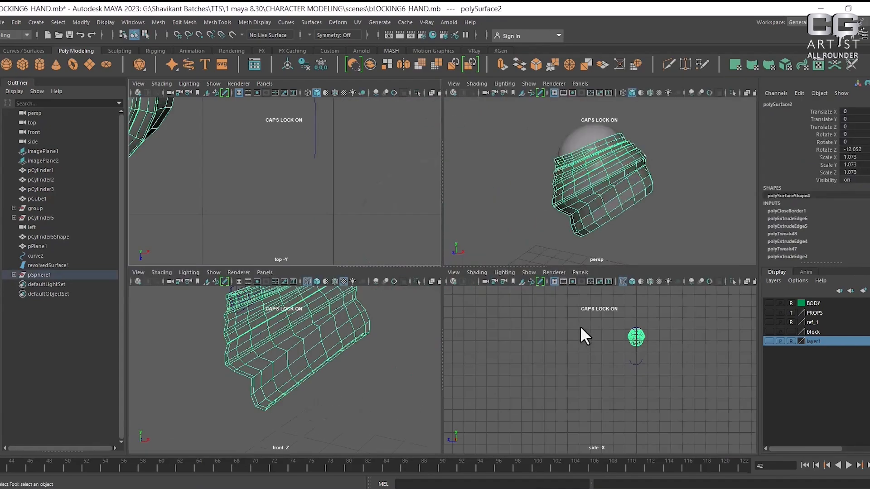
click(769, 341)
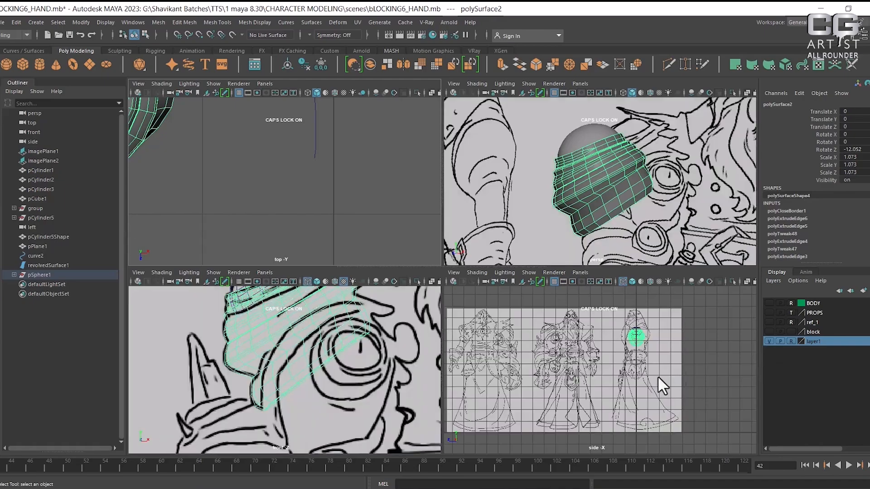
alt+middle_drag(318, 388, 311, 405)
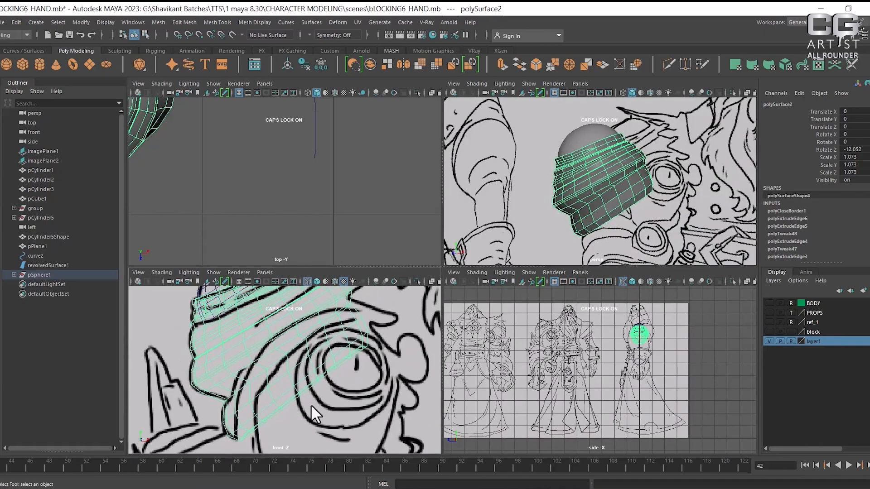
alt+right_drag(270, 409, 338, 376)
key(space)
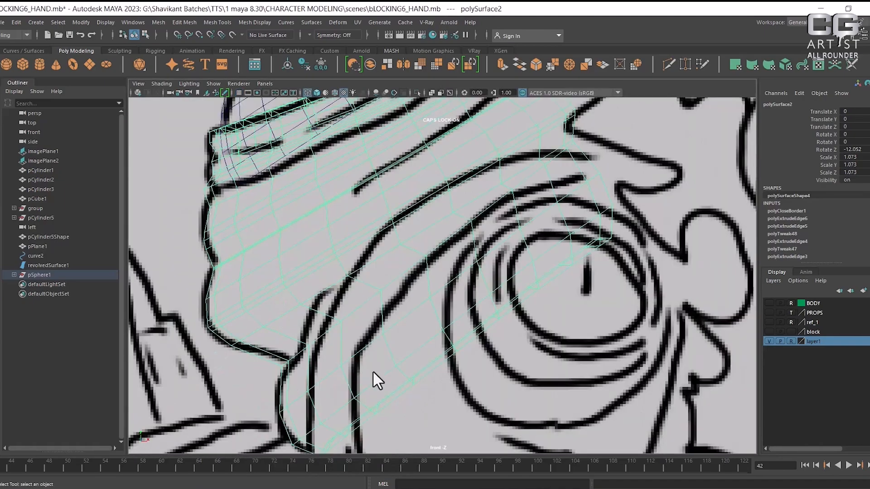
scroll(358, 357, down, 3)
right_drag(408, 209, 529, 213)
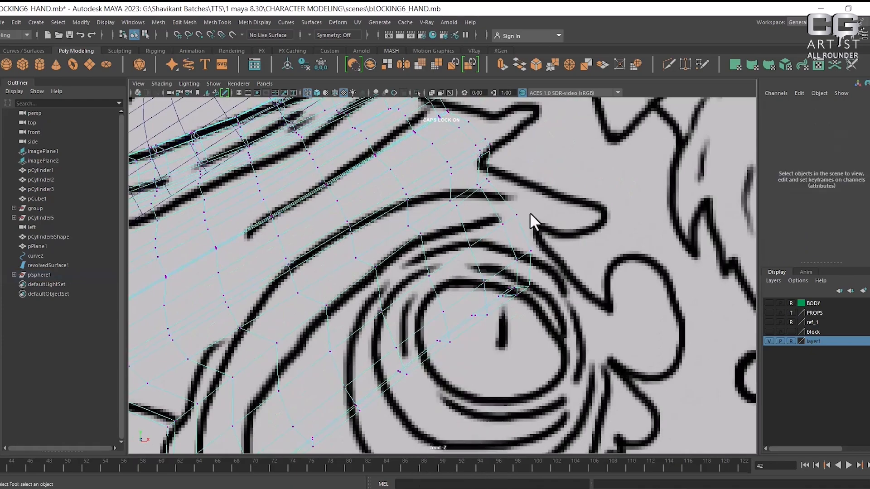
scroll(538, 241, up, 3)
scroll(486, 332, down, 6)
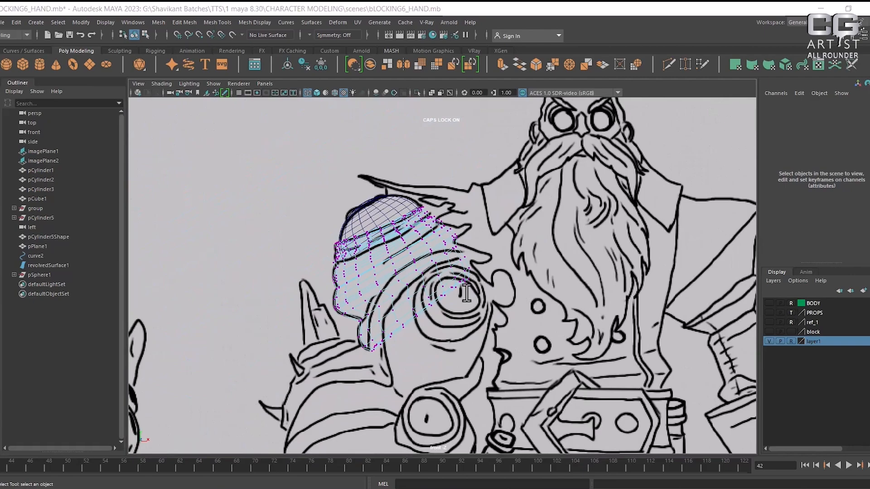
- Back in the shaded perspective view with the layer1 sketch hidden, soften all edges of the folded head mesh
key(space)
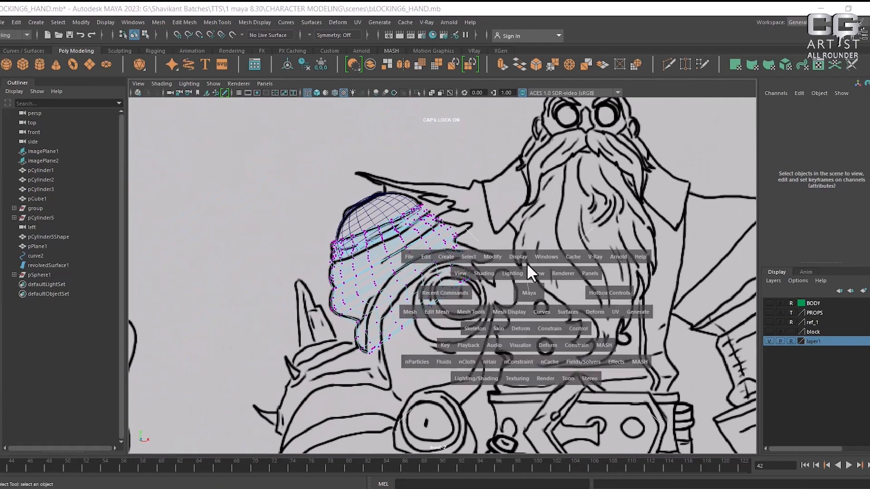
drag(526, 263, 621, 320)
click(768, 341)
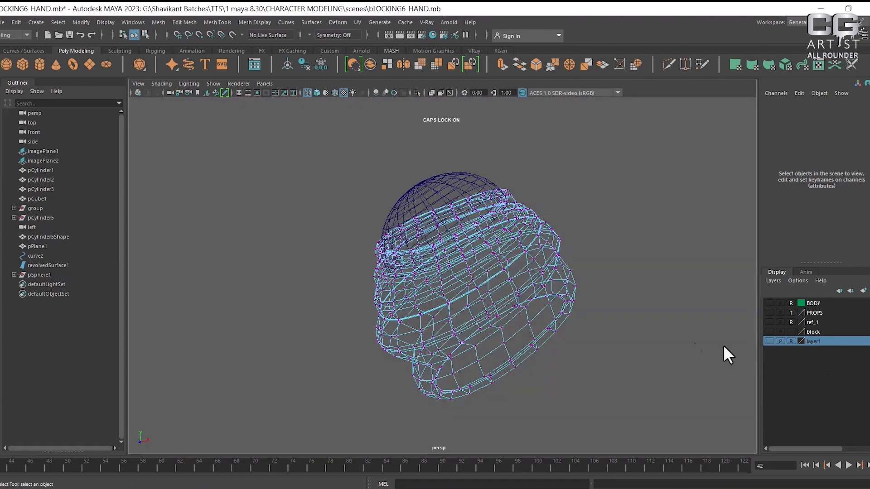
click(488, 259)
key(4)
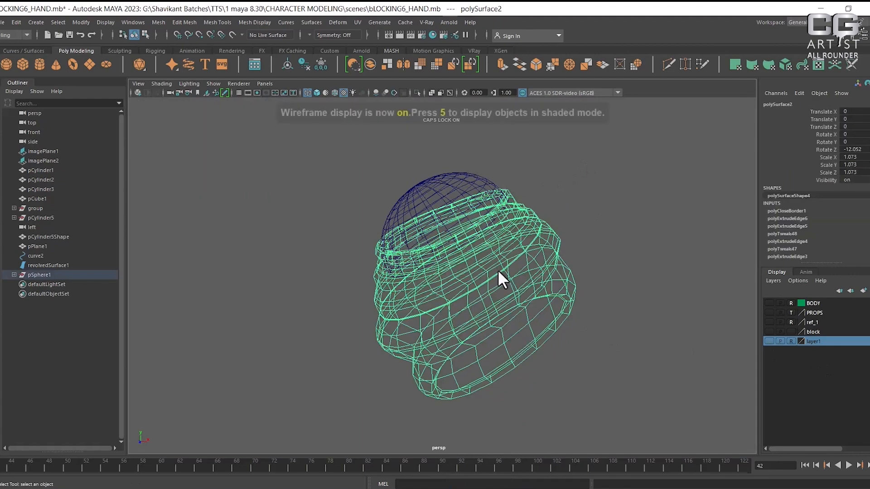
key(5)
alt+drag(517, 296, 493, 295)
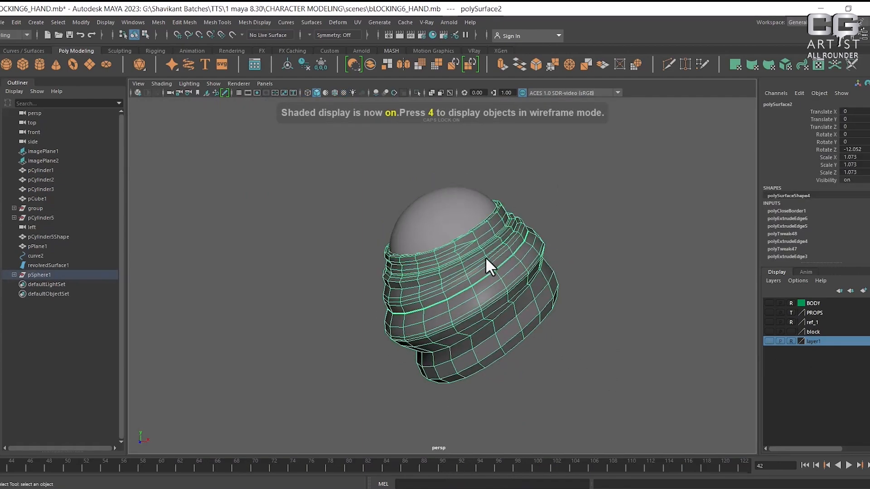
mouse_move(486, 257)
shift+right_down()
mouse_move(575, 244)
mouse_move(588, 231)
mouse_move(593, 249)
mouse_move(594, 153)
shift+right_up()
click(616, 286)
click(517, 254)
- Select the outer edge loop around the neck's bottom rim, harden it, and return to object mode with nothing selected
alt+drag(517, 254, 565, 301)
scroll(477, 258, up, 1)
scroll(475, 251, up, 3)
right_drag(474, 249, 492, 136)
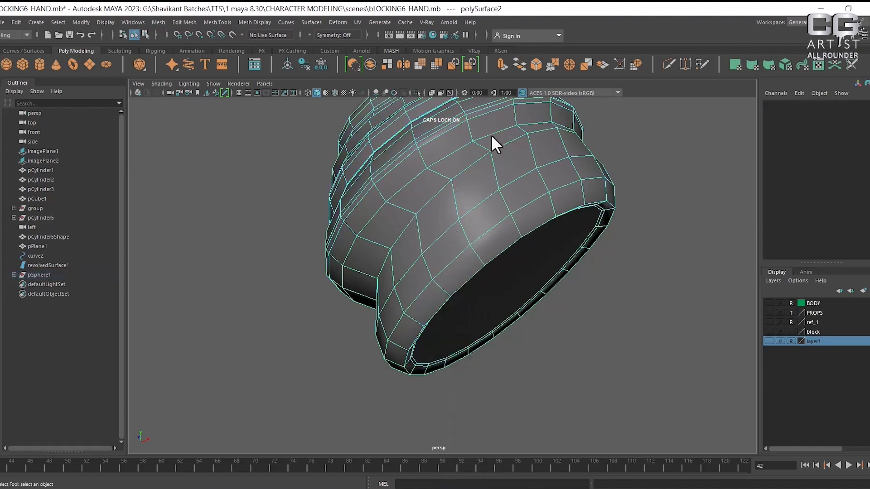
click(426, 318)
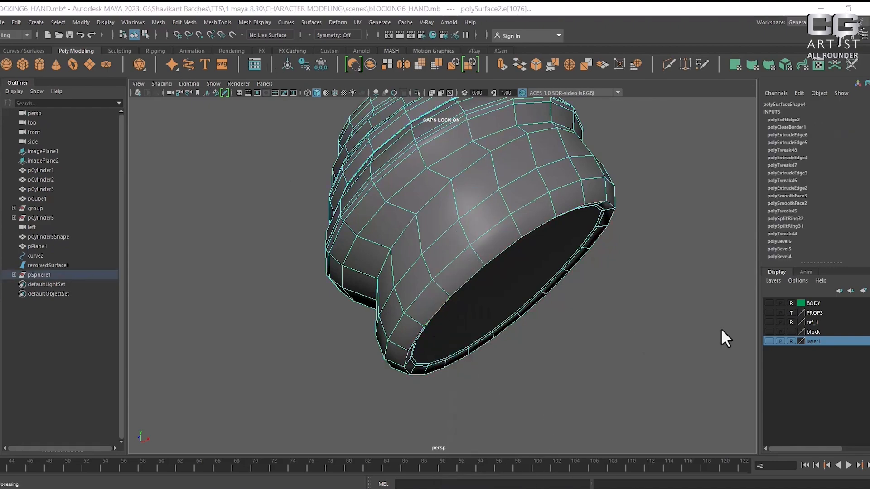
alt+drag(722, 334, 592, 279)
shift+right_drag(565, 191, 666, 233)
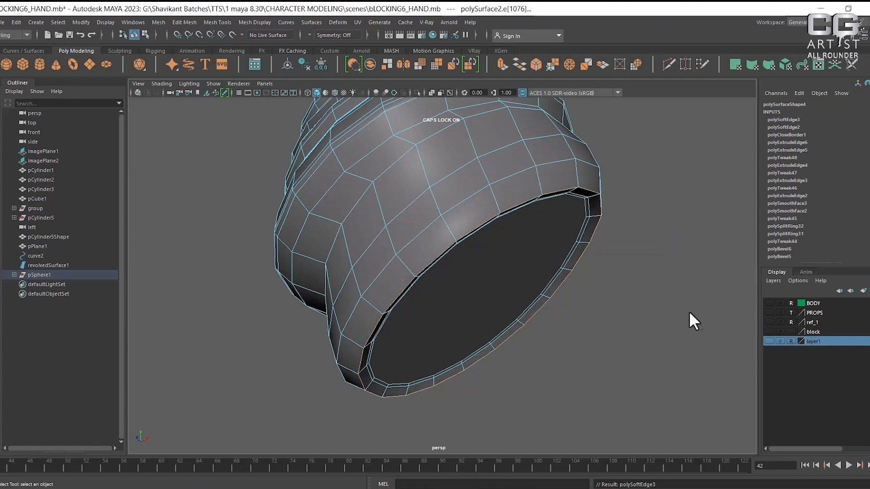
right_drag(583, 184, 642, 152)
click(651, 171)
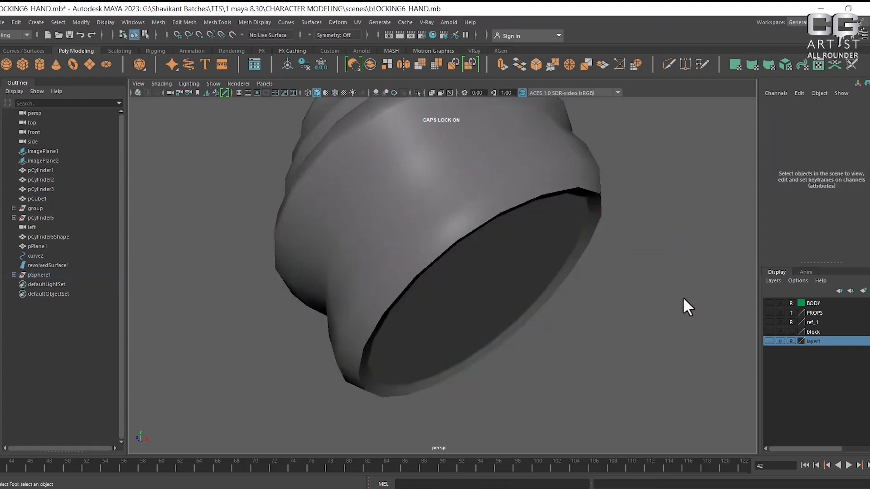
- Harden the edge loop along the crease between the lowest fold and the neck, and return to object mode with nothing selected
alt+drag(683, 297, 700, 295)
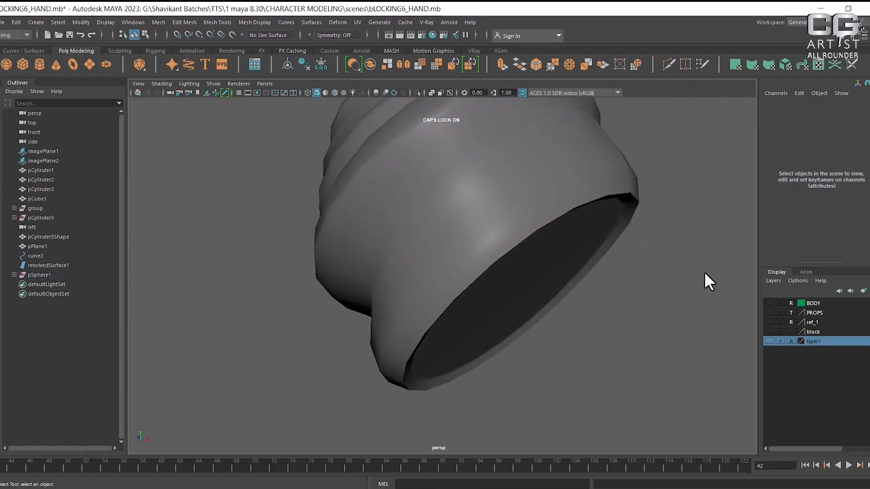
alt+drag(666, 233, 589, 233)
click(579, 230)
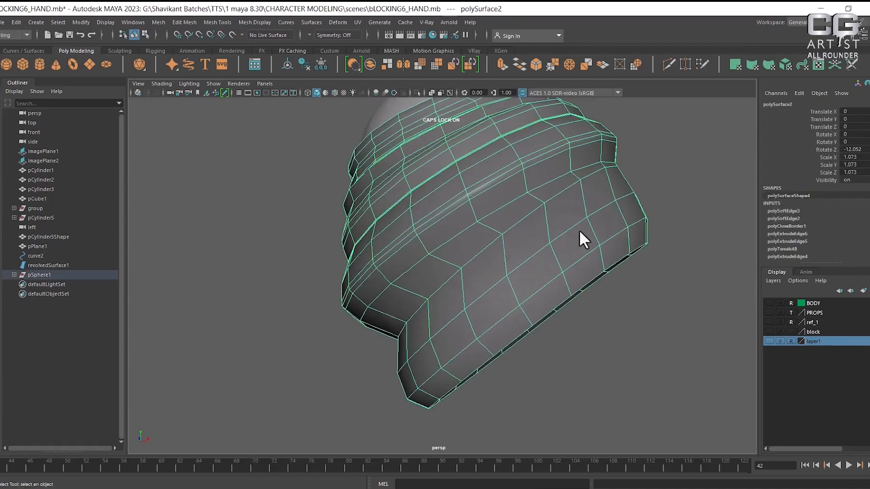
right_drag(509, 219, 509, 196)
double_click(514, 224)
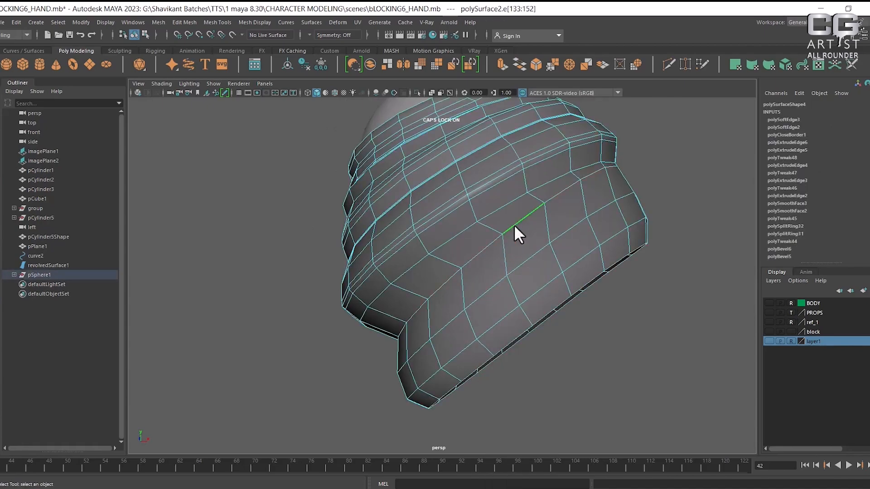
alt+drag(526, 241, 530, 254)
shift+right_drag(541, 238, 645, 277)
right_drag(559, 217, 670, 120)
click(681, 330)
scroll(675, 308, down, 3)
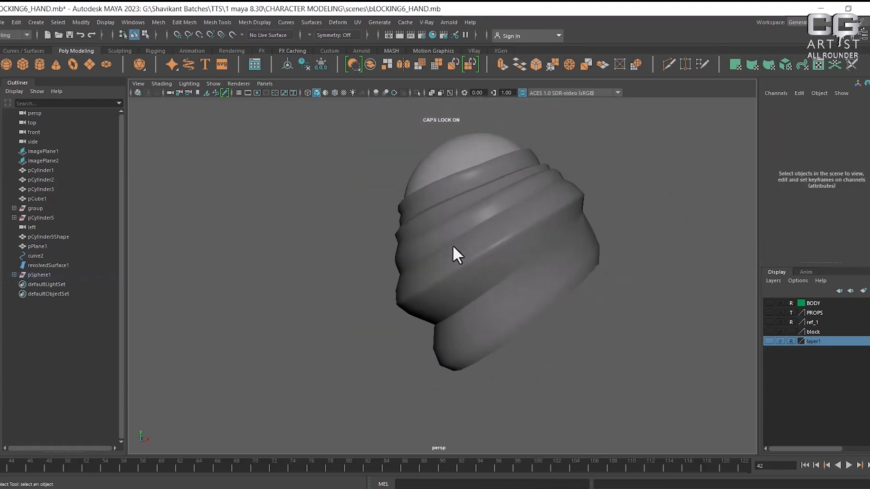
- Preview the folded head mesh with smoothing and examine the folds and neck from several angles
click(517, 276)
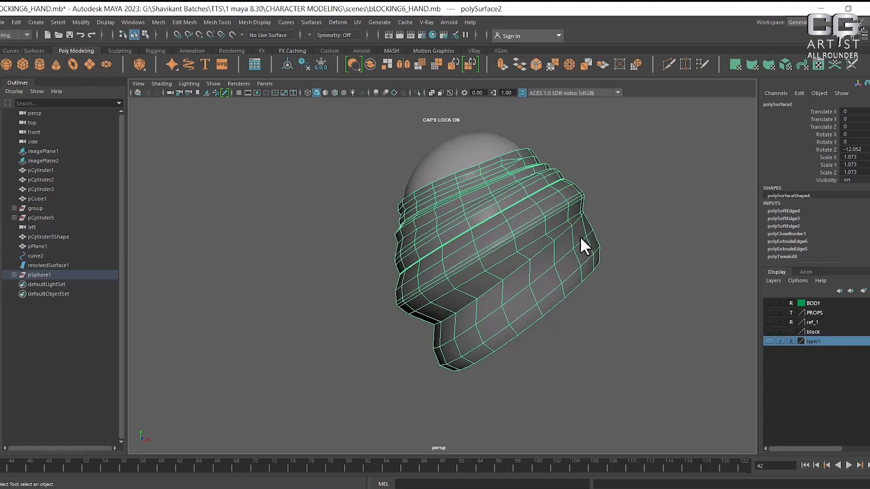
key(3)
click(648, 313)
alt+drag(648, 314, 594, 308)
scroll(567, 243, down, 4)
alt+drag(567, 243, 598, 294)
scroll(619, 341, up, 5)
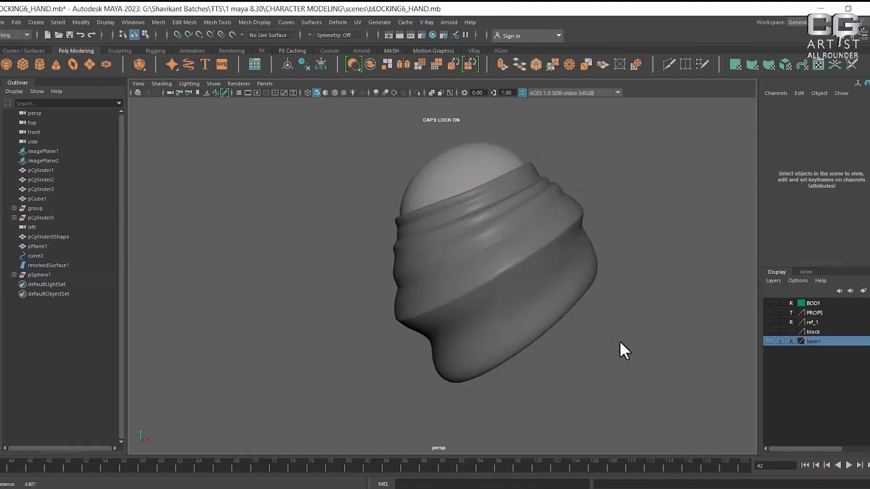
click(561, 314)
scroll(532, 278, down, 3)
alt+drag(532, 278, 531, 336)
scroll(537, 336, up, 3)
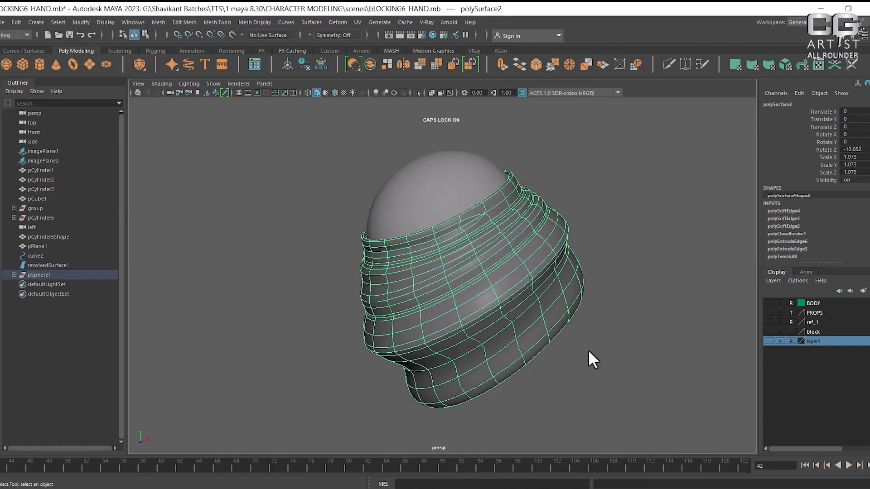
- Create an Arnold area light in the scene
click(442, 23)
click(603, 7)
click(450, 22)
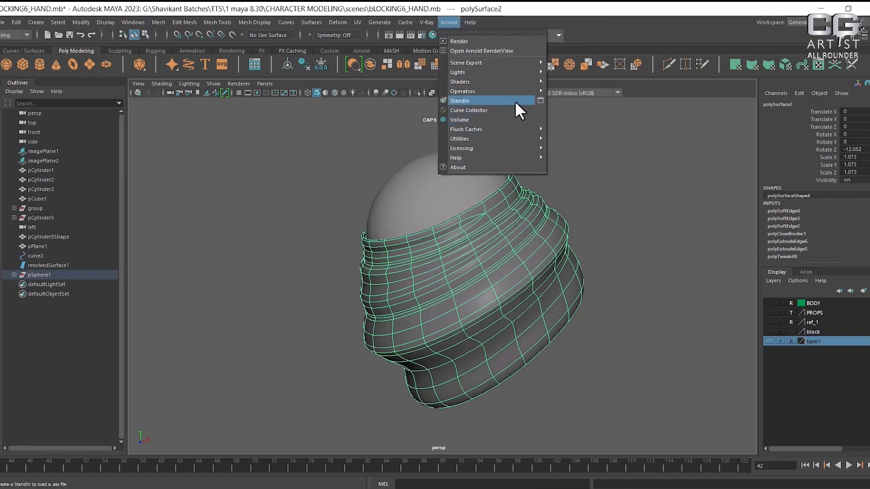
mouse_move(524, 72)
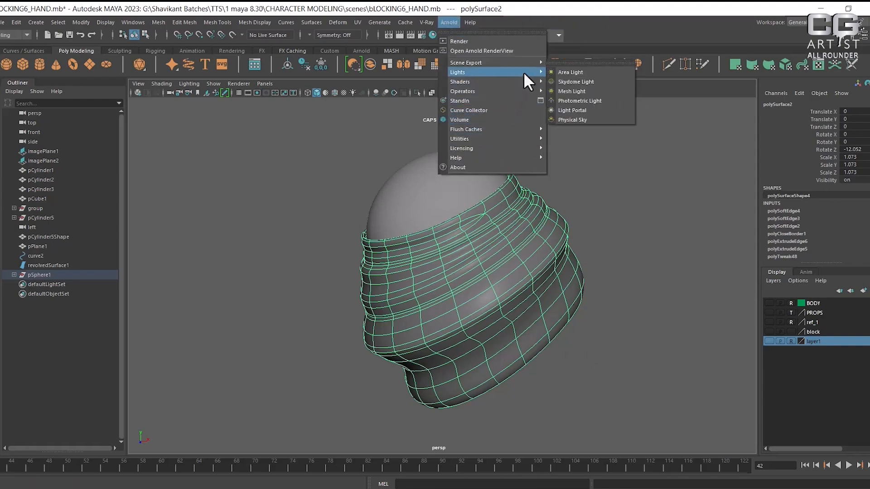
click(583, 75)
alt+right_drag(586, 102, 467, 314)
- Look through the area light to aim it closely at the folded head, and return to the perspective view
click(263, 83)
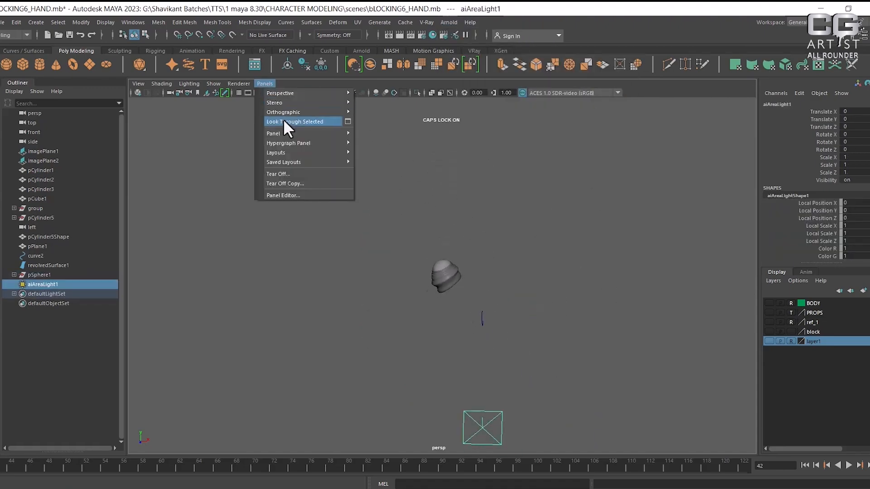
click(283, 119)
alt+drag(499, 326, 529, 326)
scroll(536, 353, up, 6)
scroll(530, 329, up, 2)
scroll(533, 331, up, 2)
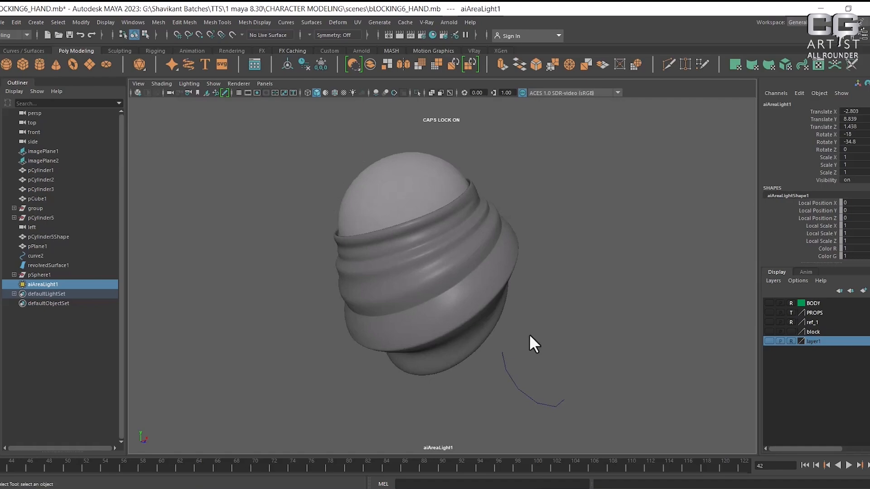
key(space)
drag(544, 335, 532, 241)
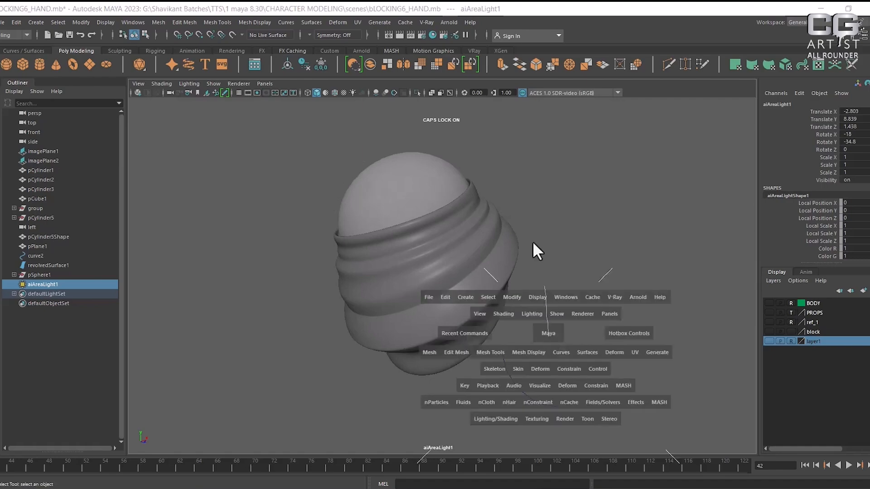
scroll(590, 316, up, 3)
alt+drag(590, 317, 502, 369)
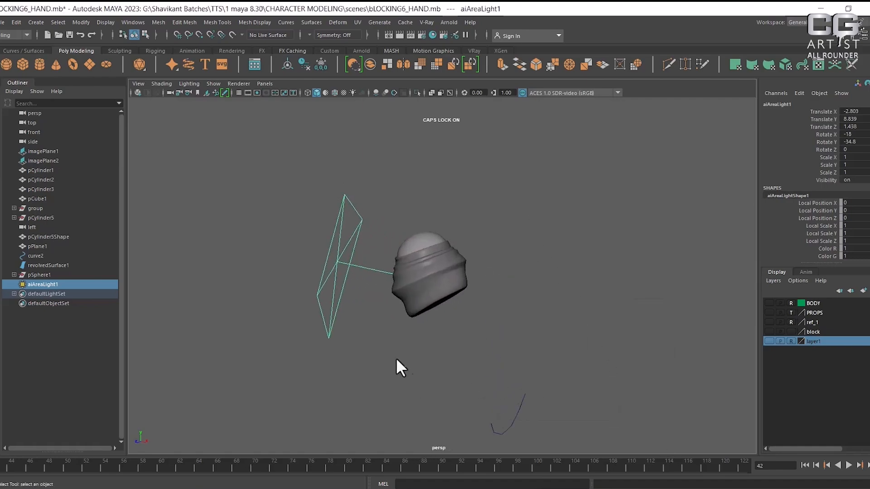
- Scale the area light uniformly to about 1.25 and move it slightly higher beside the folded head
key(r)
drag(339, 269, 393, 237)
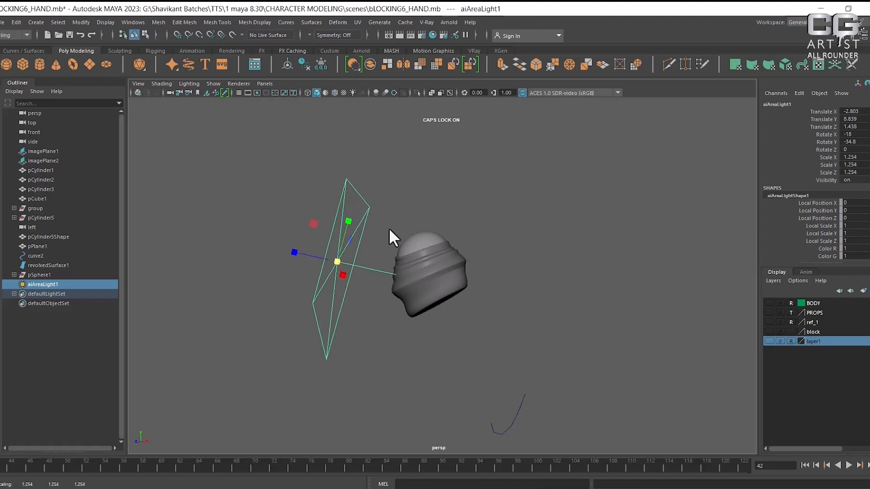
key(w)
drag(335, 262, 323, 223)
alt+drag(379, 257, 551, 326)
- Turn off Normalize for the area light and render the current view framed on the folded head
key(ctrl+a)
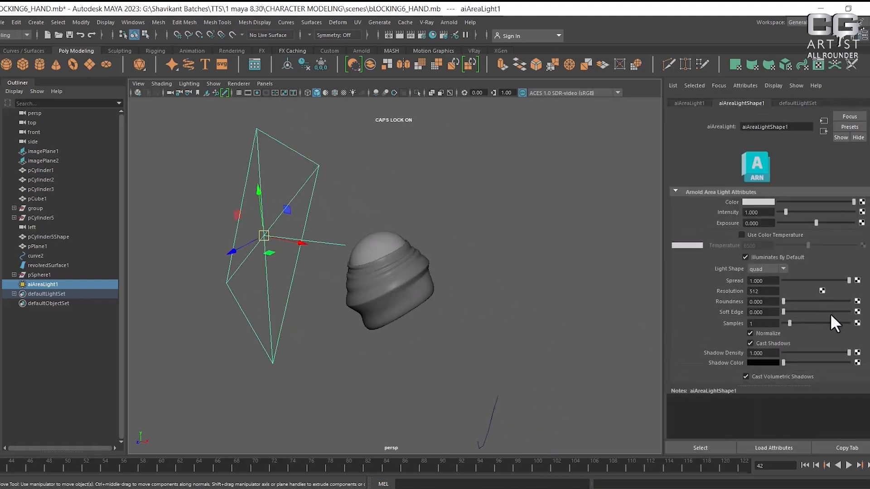
click(765, 334)
scroll(399, 303, up, 8)
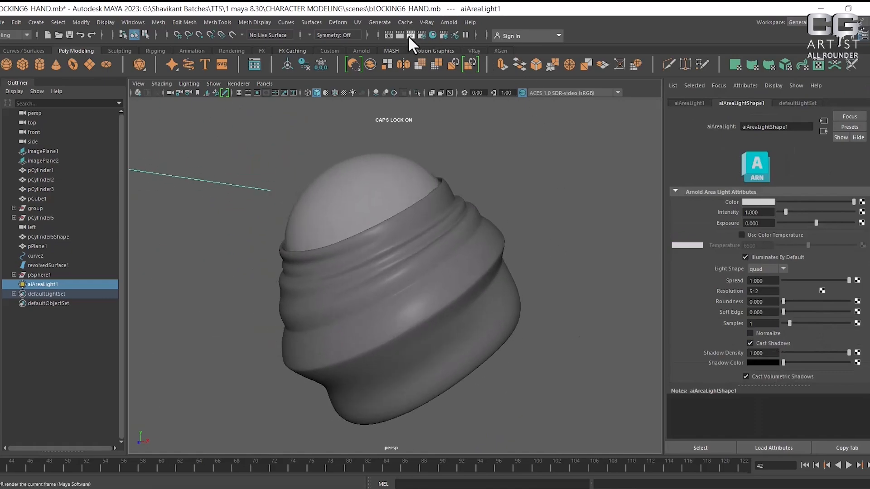
click(401, 35)
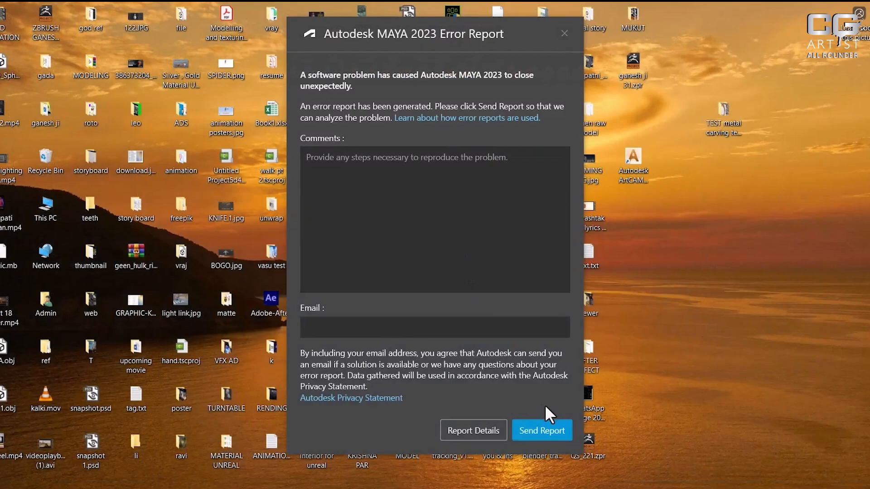
- Relaunch Maya 2023 and move the crash error report aside
key(super)
text(MAYA)
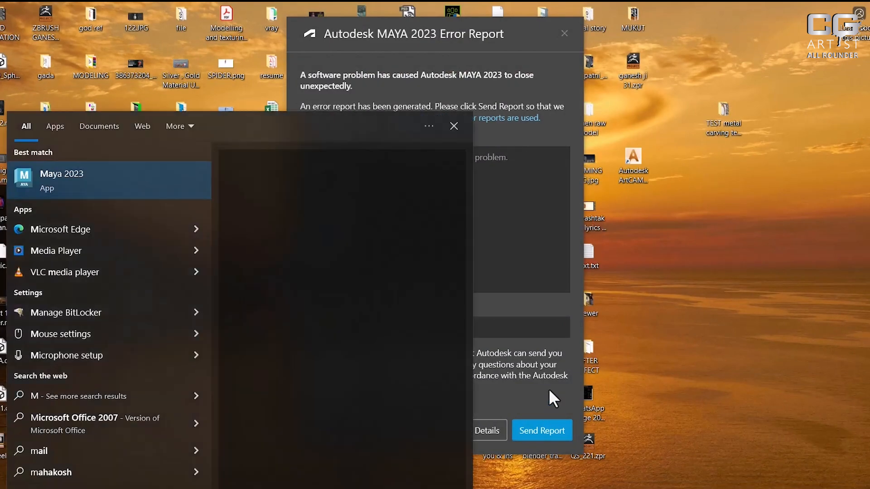
click(99, 176)
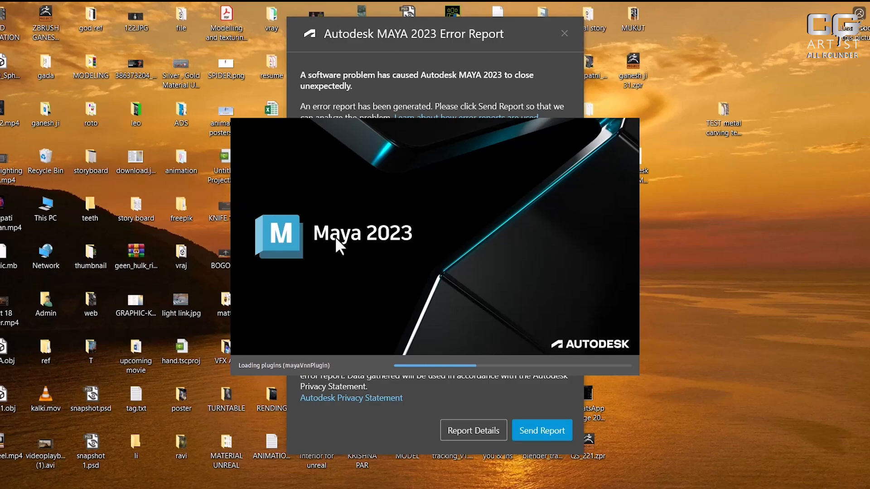
click(409, 42)
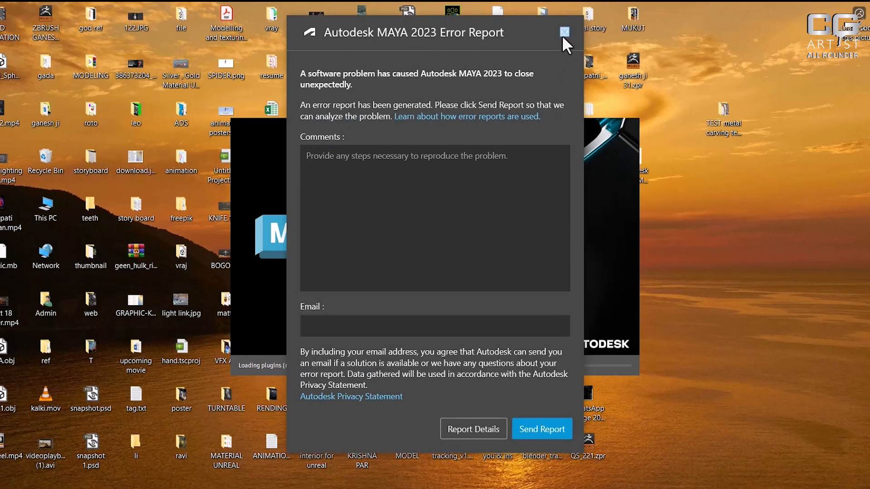
drag(486, 35, 752, 67)
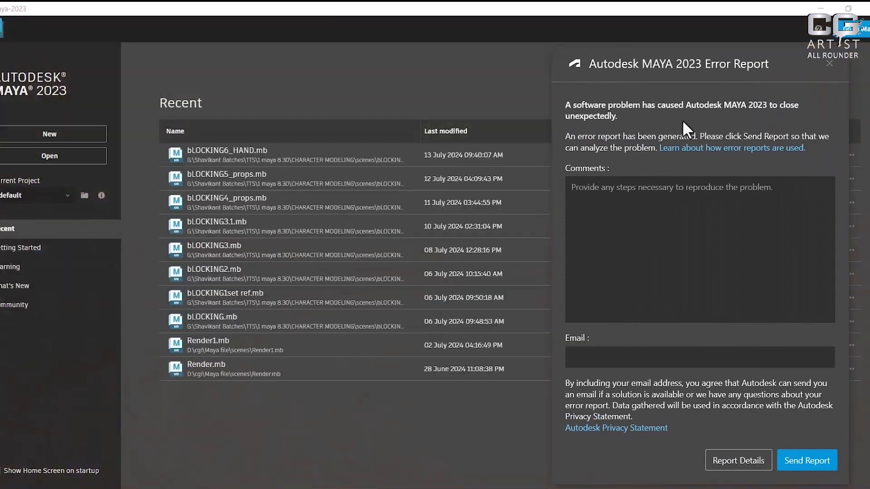
- Reopen the recent scene bLOCKING6_HAND.mb and select the folded head mesh
click(222, 154)
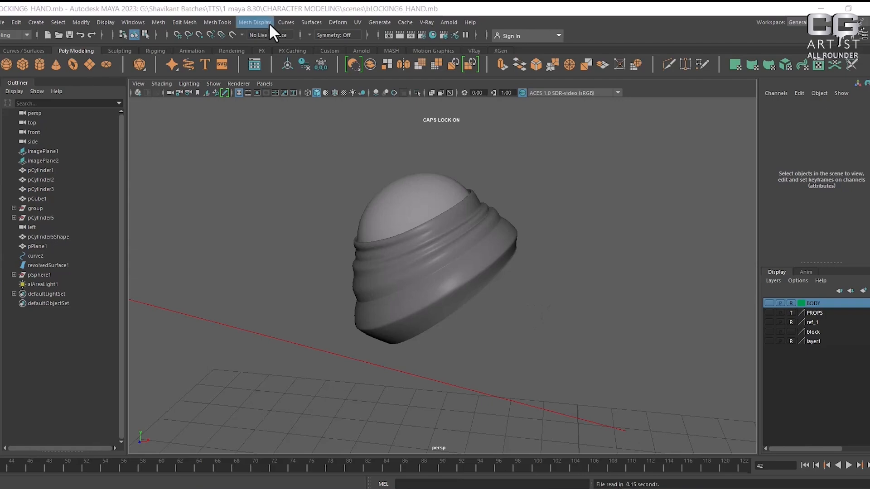
click(412, 229)
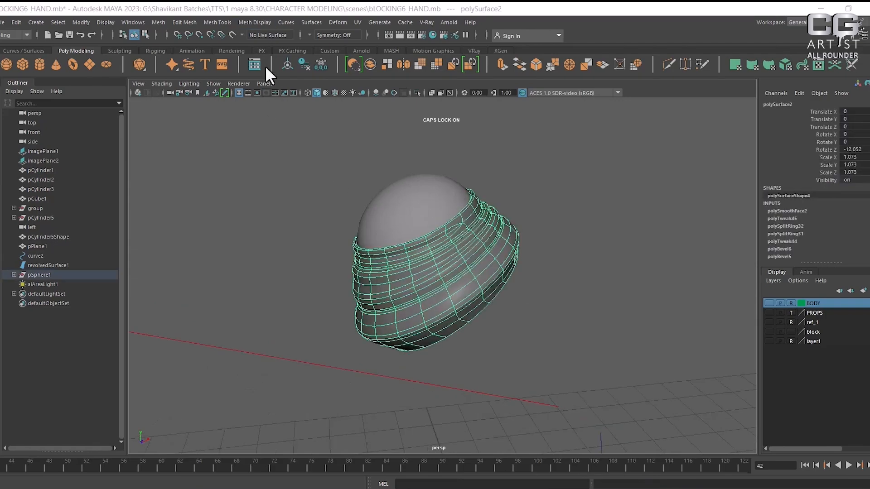